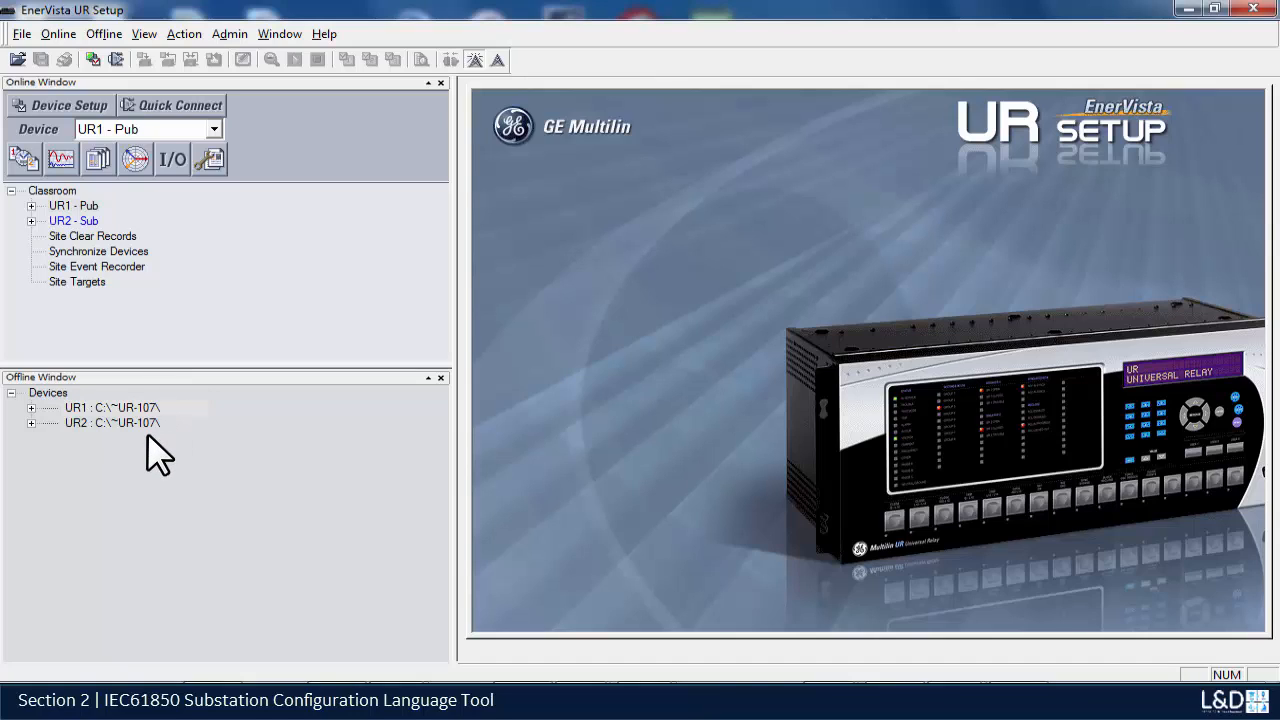
Step: Expand the settings of the online UR1 - Pub device, and open the IEC 61850 settings of the offline UR1 file
{"action": "left_click", "coordinate": [32, 205]}
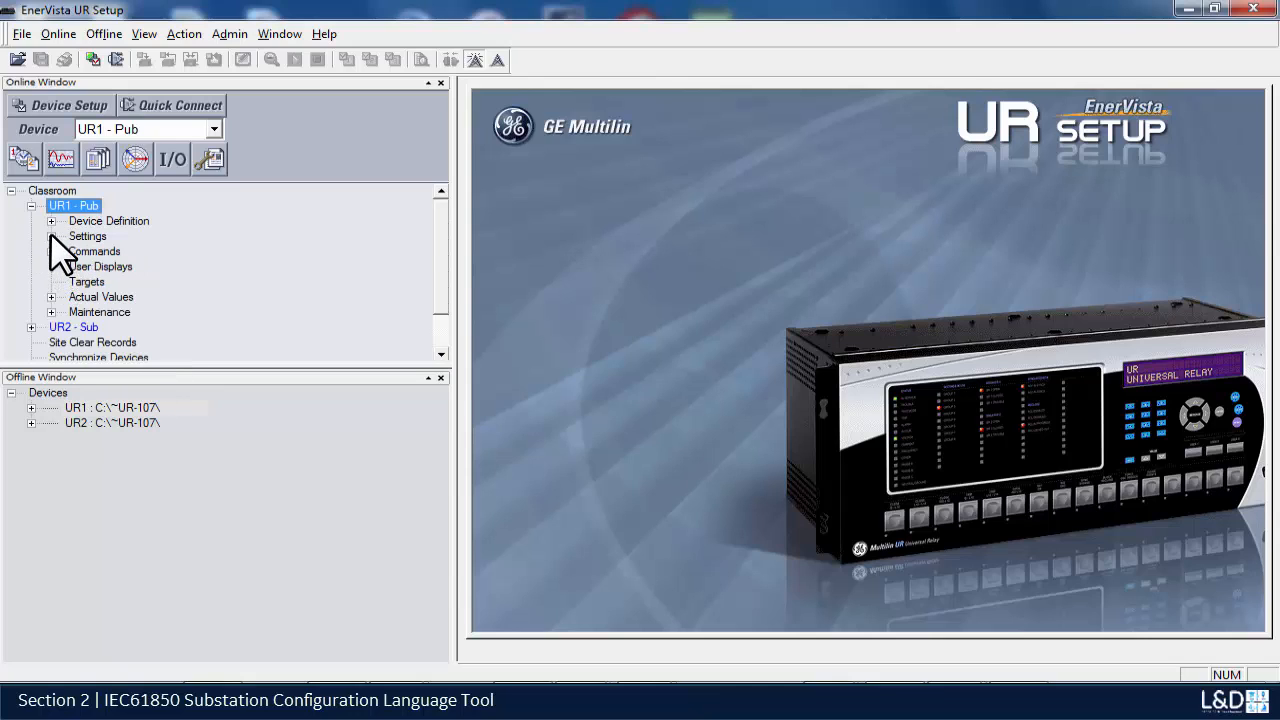
{"action": "left_click", "coordinate": [51, 236]}
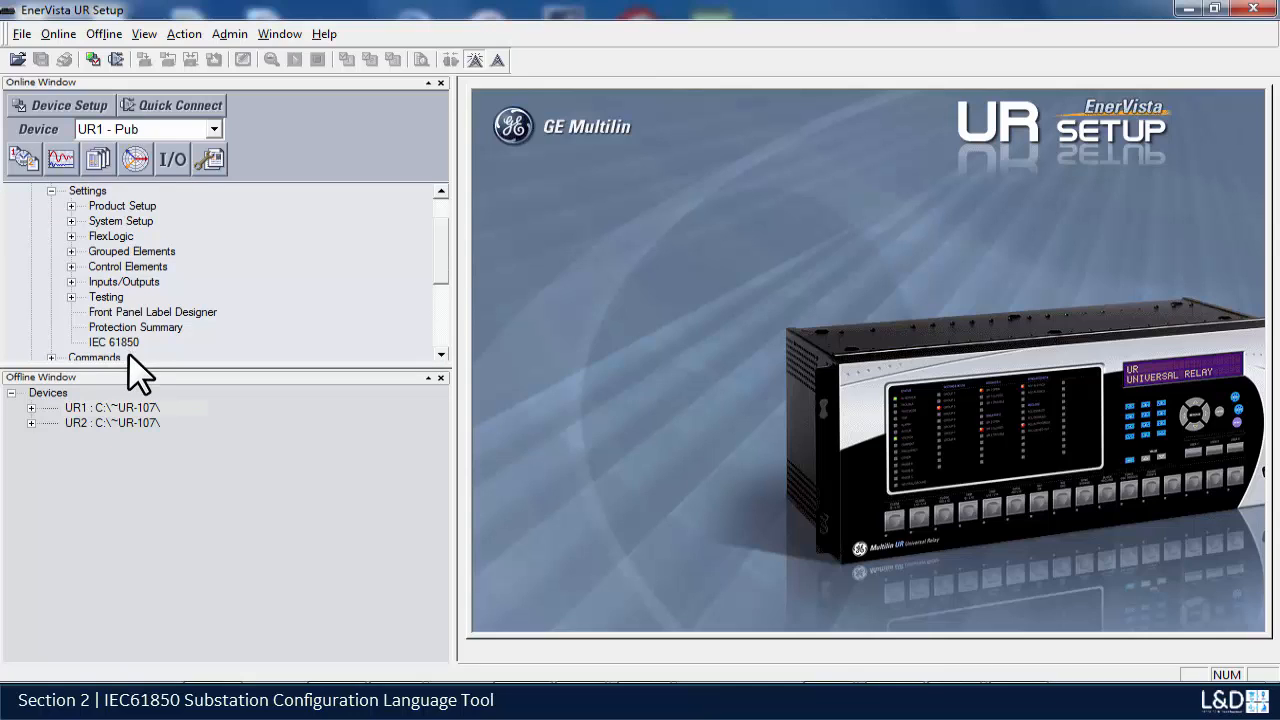
{"action": "left_click", "coordinate": [31, 407]}
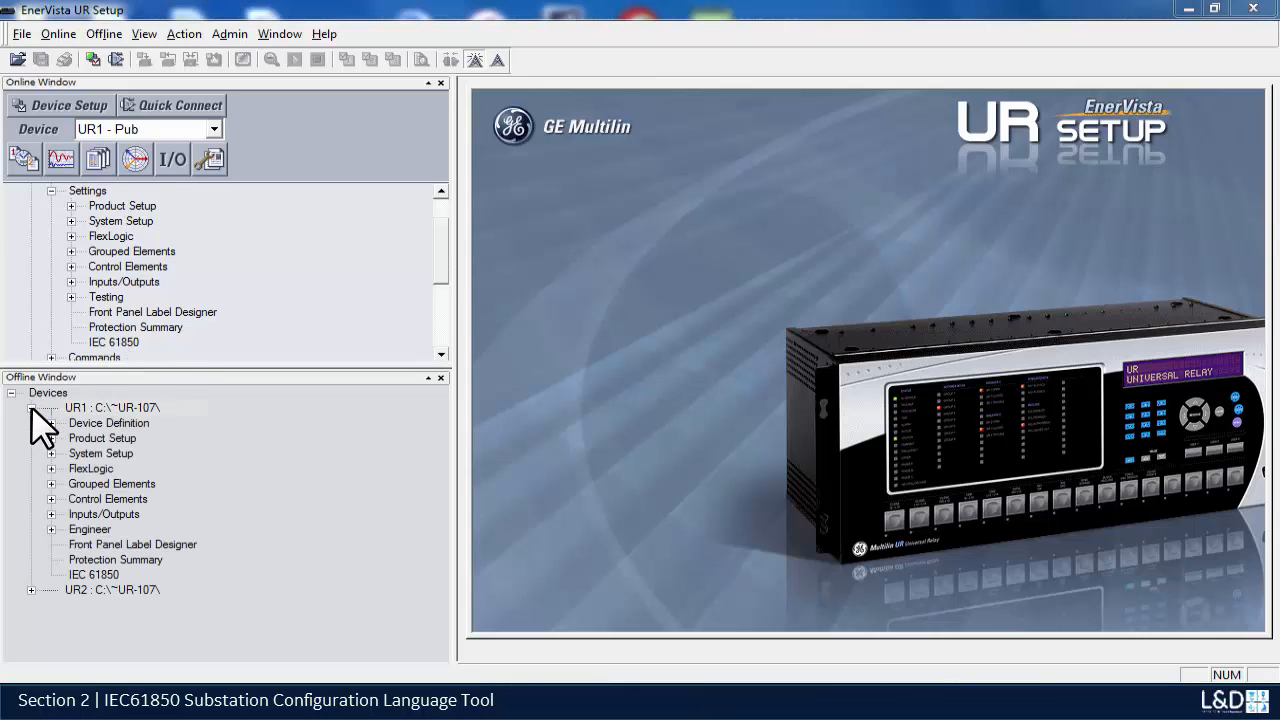
{"action": "left_click", "coordinate": [112, 574]}
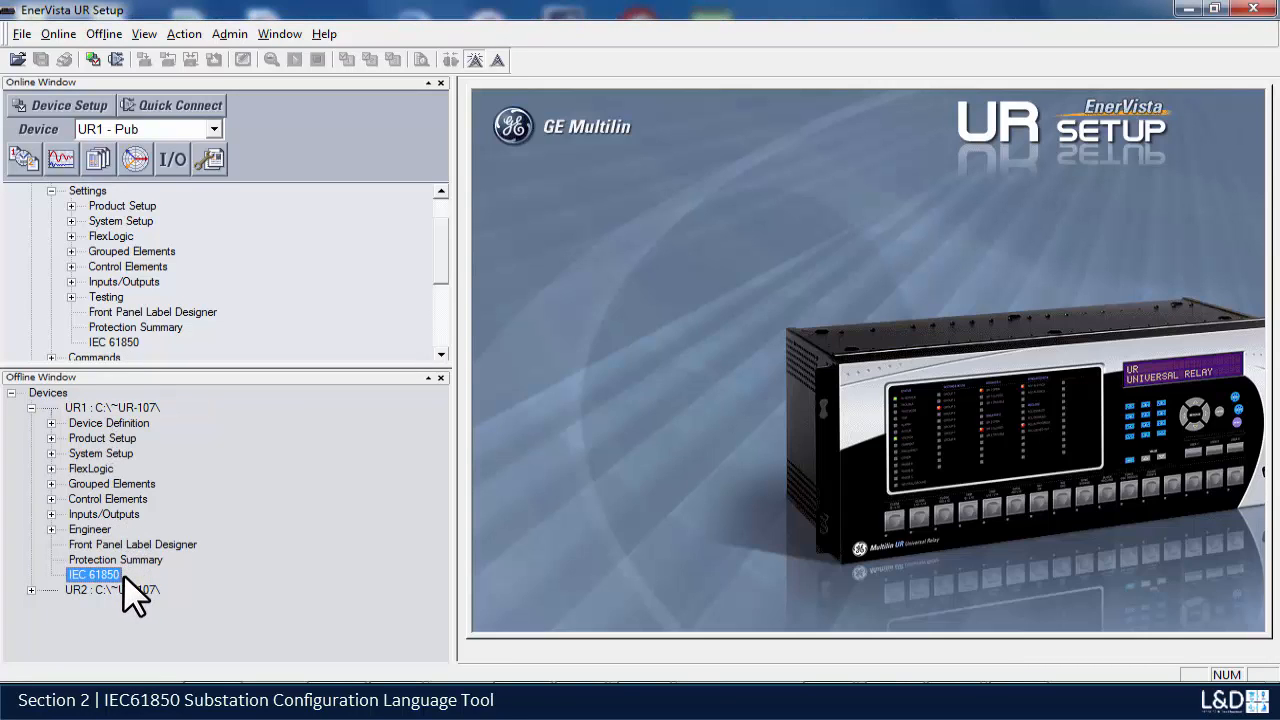
{"action": "double_click", "coordinate": [111, 573]}
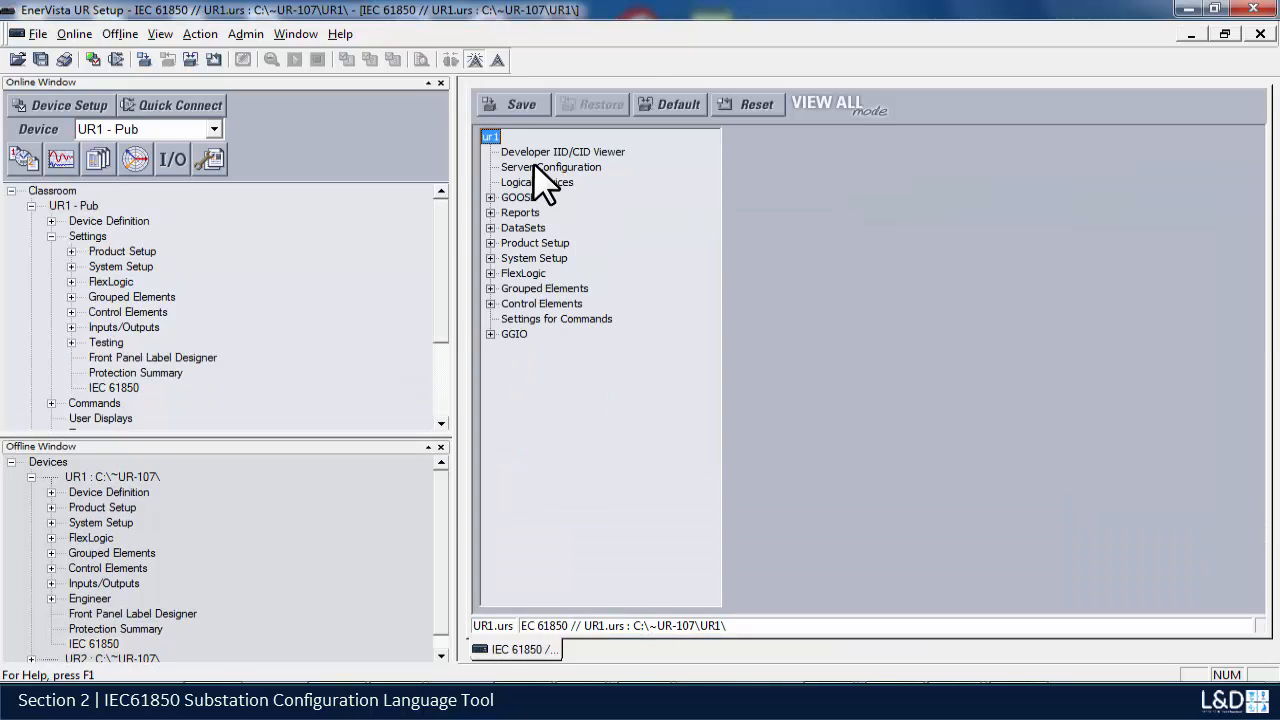
Step: In the Server Configuration, set LLN0.Mod.ctlModel to sbo-with-normal-security
{"action": "left_click", "coordinate": [533, 166]}
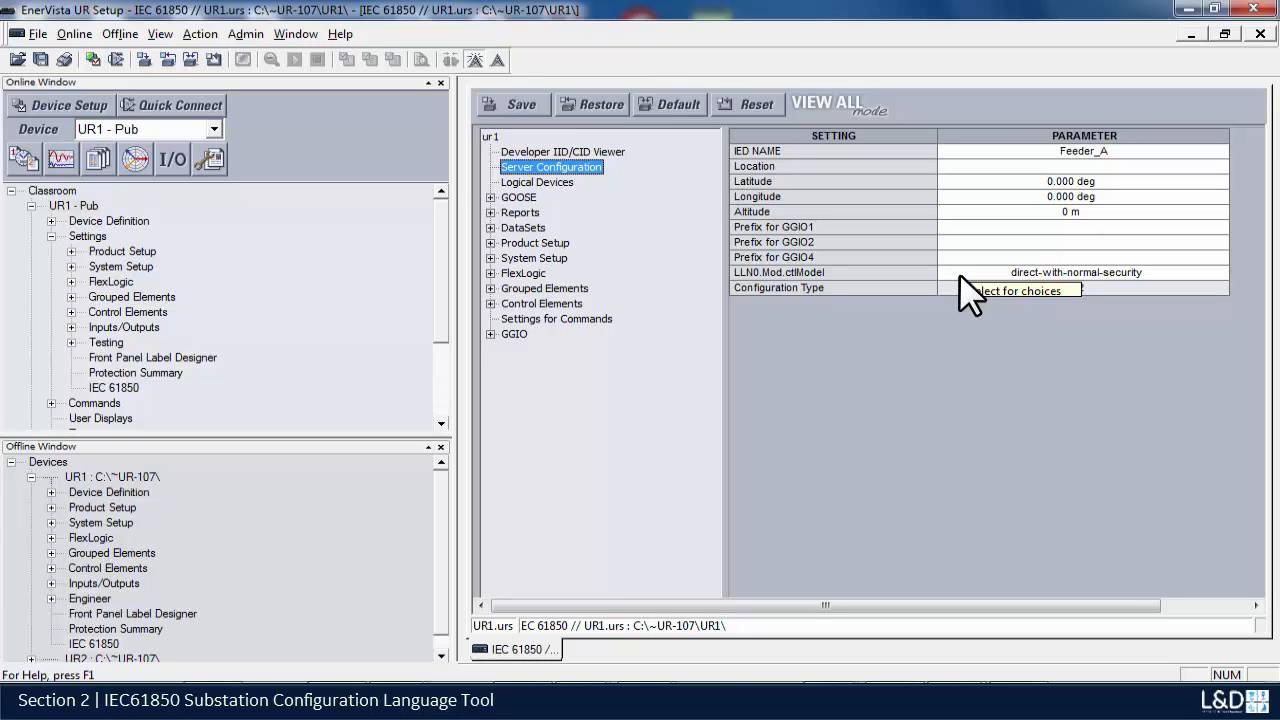
{"action": "left_click", "coordinate": [1215, 272]}
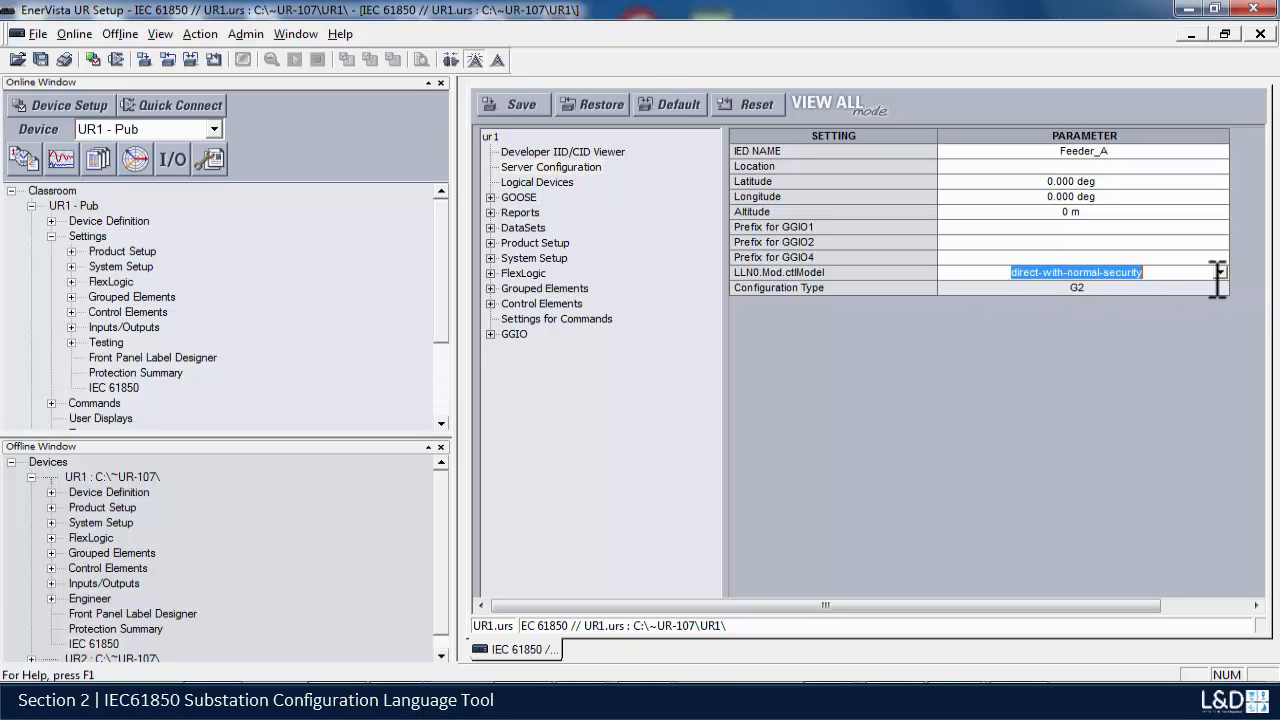
{"action": "left_click", "coordinate": [1218, 272]}
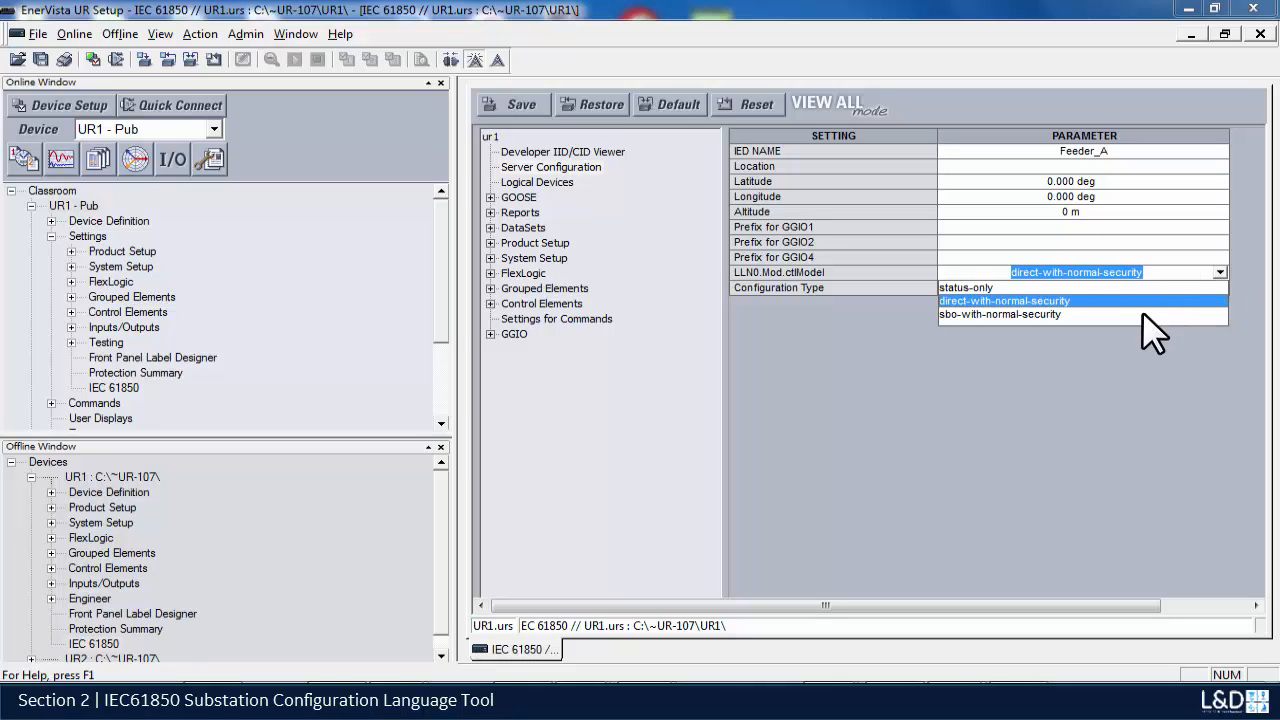
{"action": "left_click", "coordinate": [1064, 315]}
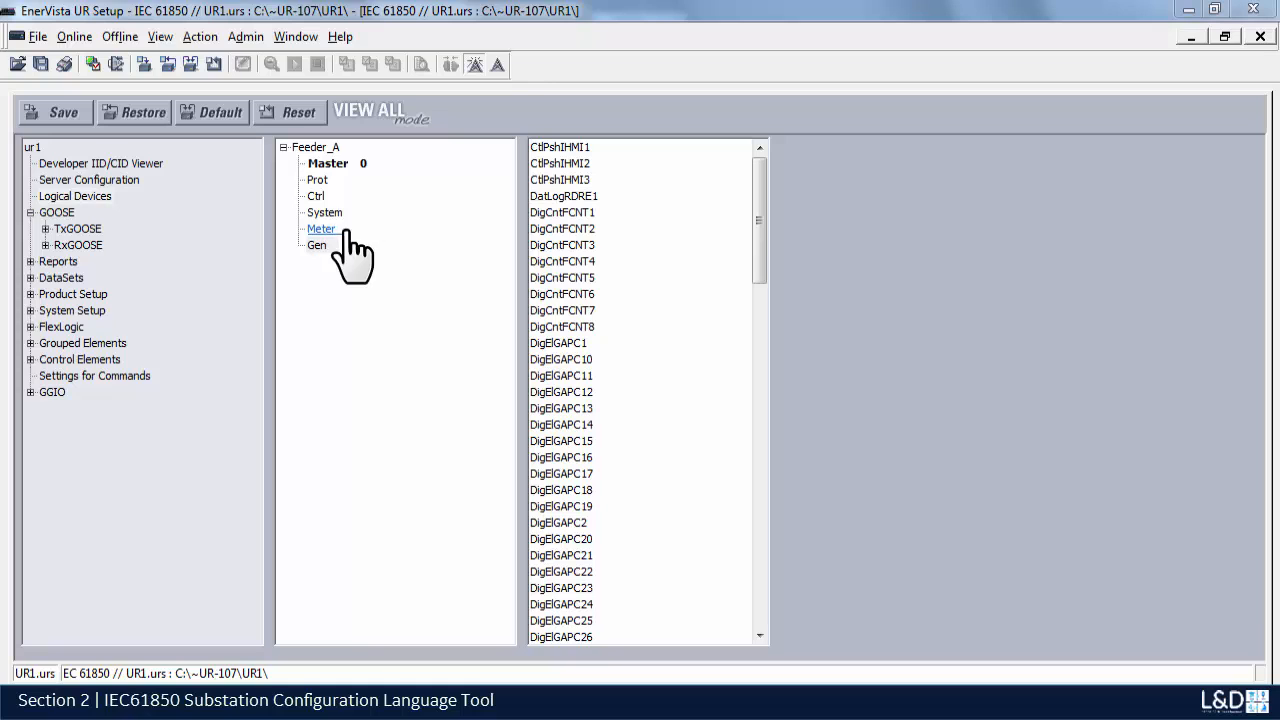
Step: Review the logical nodes assigned to Feeder_A's Master, Prot, Ctrl, System, Meter and Gen logical devices
{"action": "left_click", "coordinate": [326, 164]}
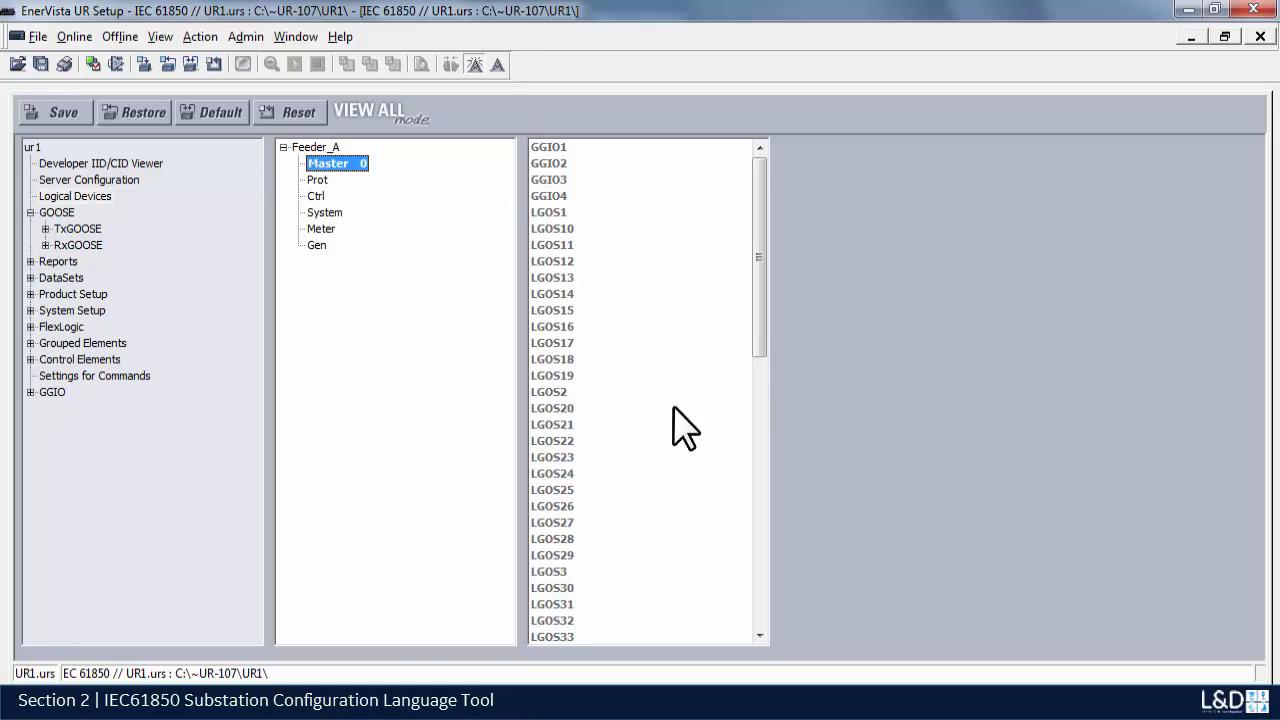
{"action": "mouse_move", "coordinate": [766, 329]}
{"action": "left_mouse_down"}
{"action": "mouse_move", "coordinate": [782, 585]}
{"action": "mouse_move", "coordinate": [772, 476]}
{"action": "mouse_move", "coordinate": [787, 372]}
{"action": "mouse_move", "coordinate": [761, 331]}
{"action": "left_mouse_up"}
{"action": "left_click", "coordinate": [323, 181]}
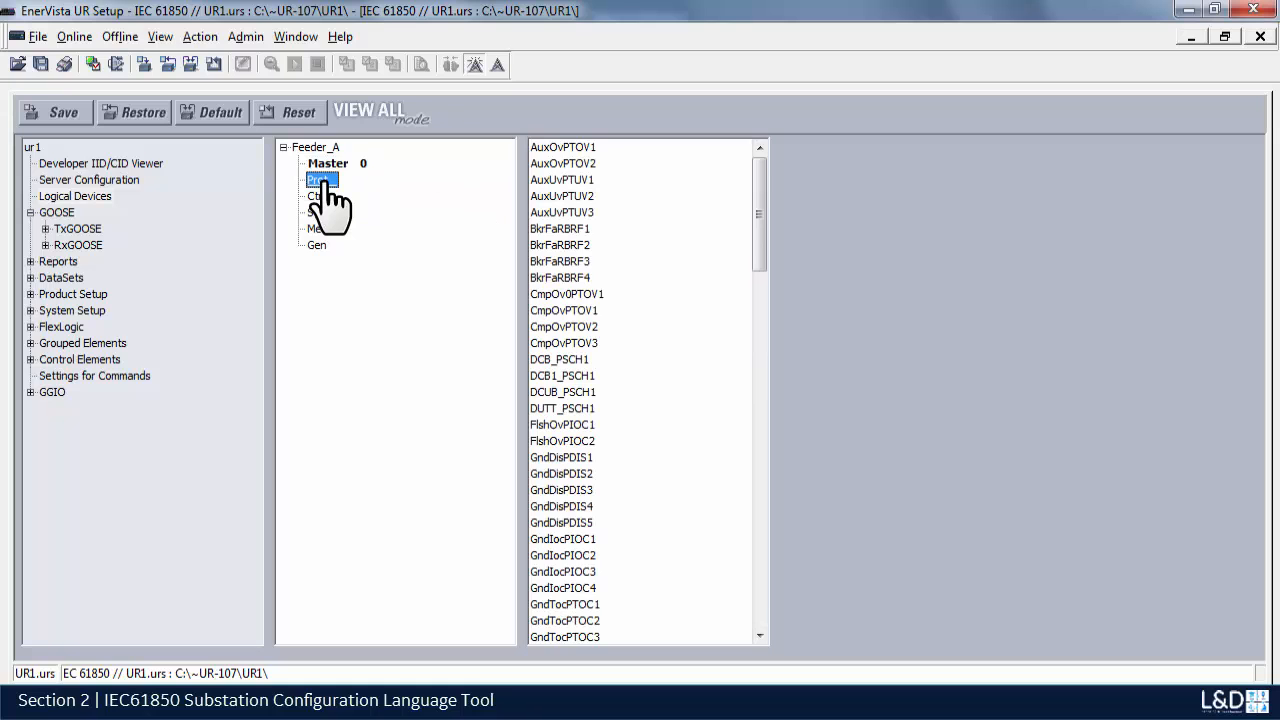
{"action": "left_click", "coordinate": [324, 164]}
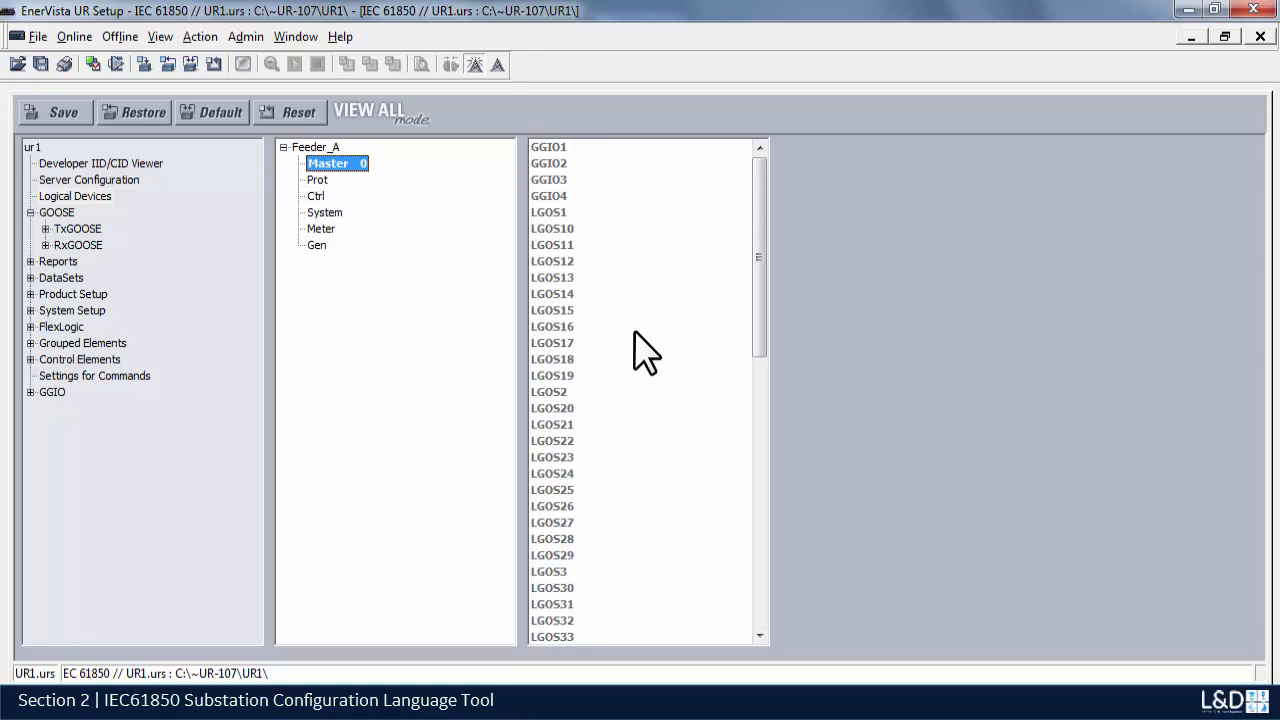
{"action": "left_click", "coordinate": [322, 181]}
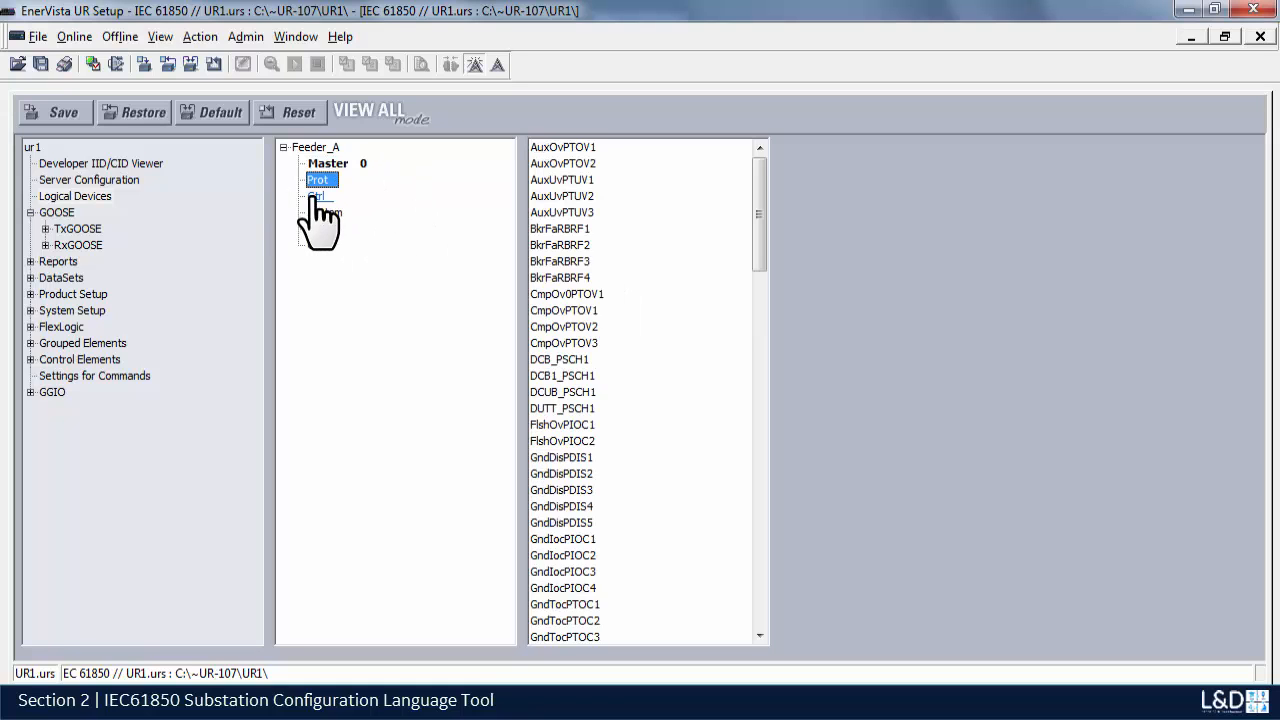
{"action": "left_click", "coordinate": [315, 196]}
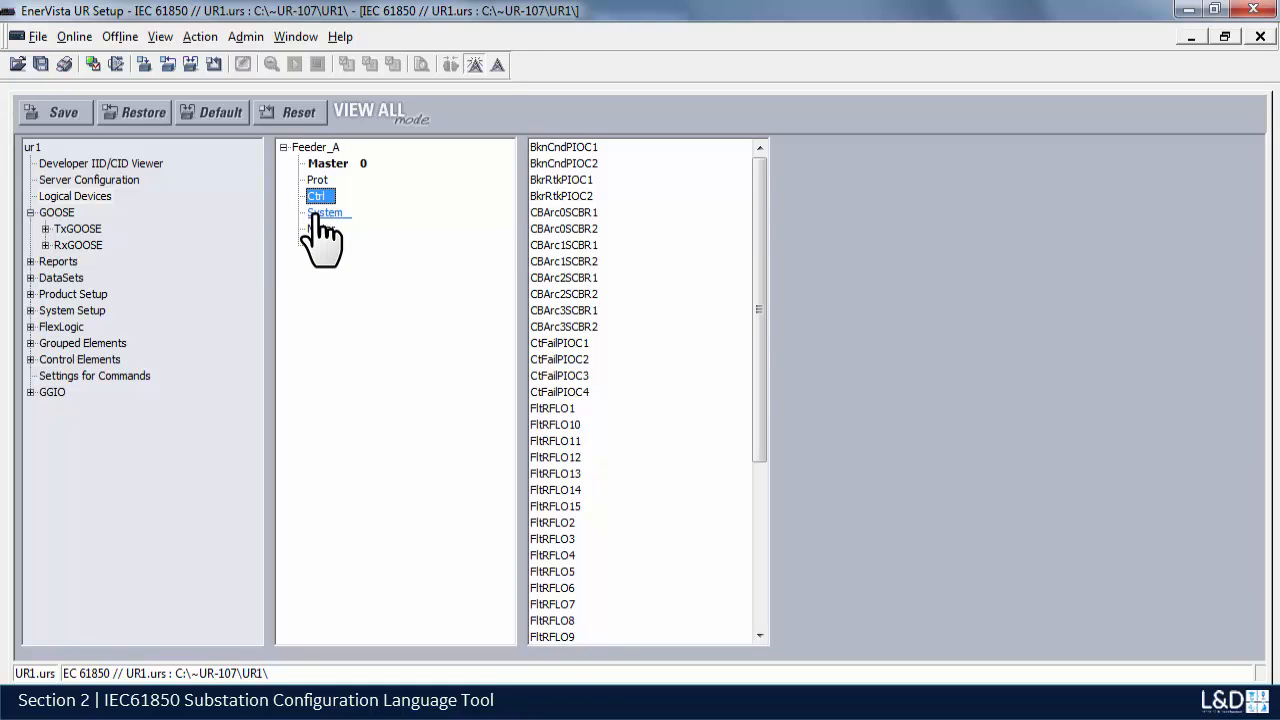
{"action": "left_click", "coordinate": [322, 213]}
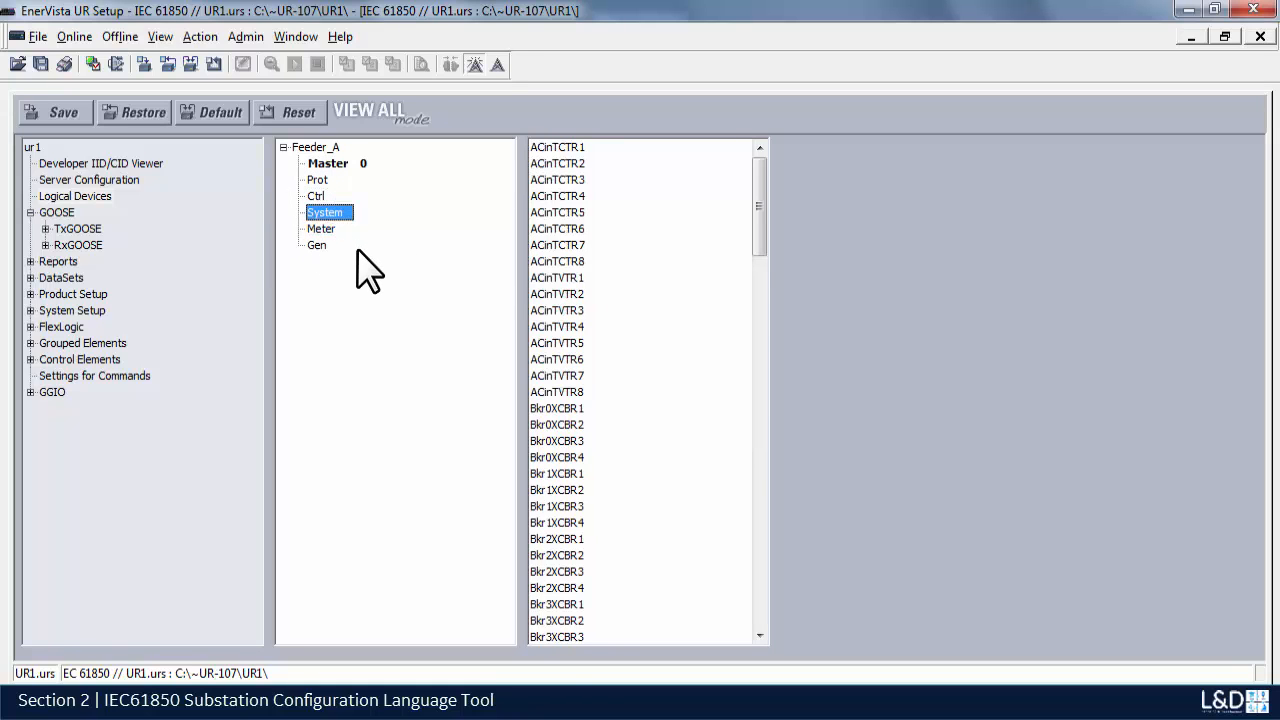
{"action": "left_click", "coordinate": [333, 232]}
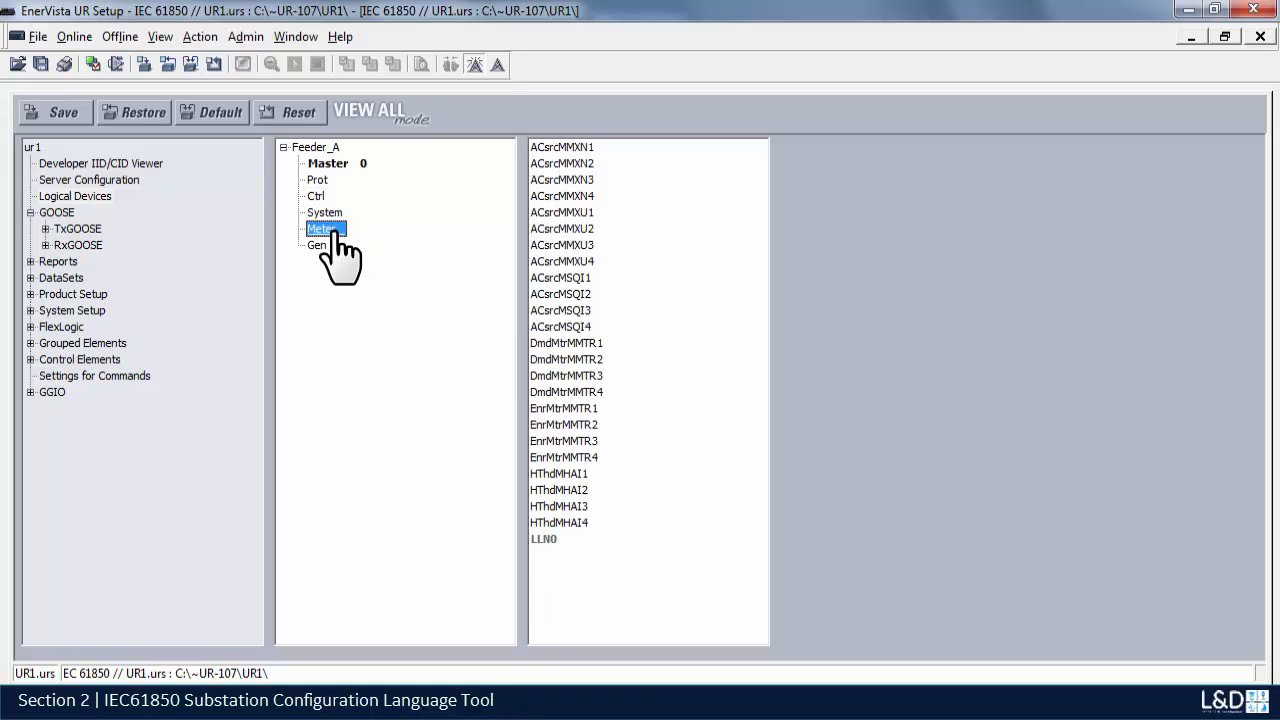
{"action": "left_click", "coordinate": [320, 247]}
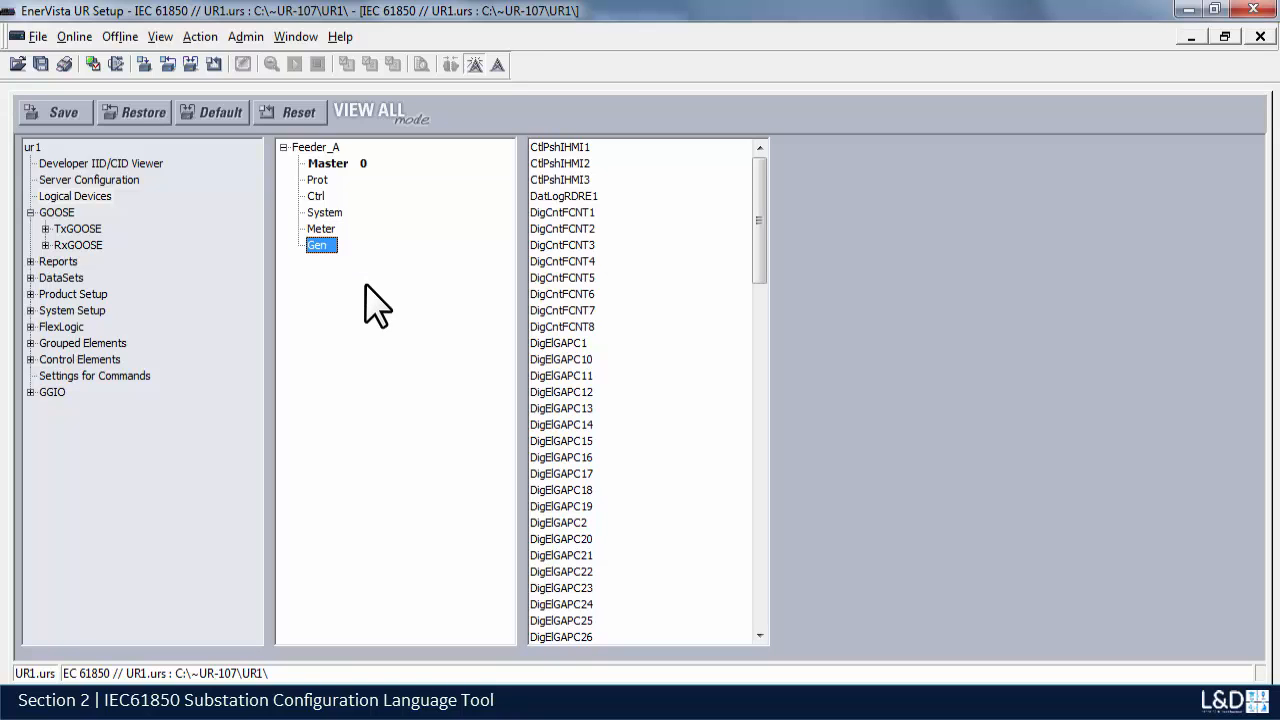
Step: Insert a new logical device with Product LD inst name Custom, Functional ldName Feeder_A and confRev Jun16 3:48
{"action": "left_click", "coordinate": [336, 165]}
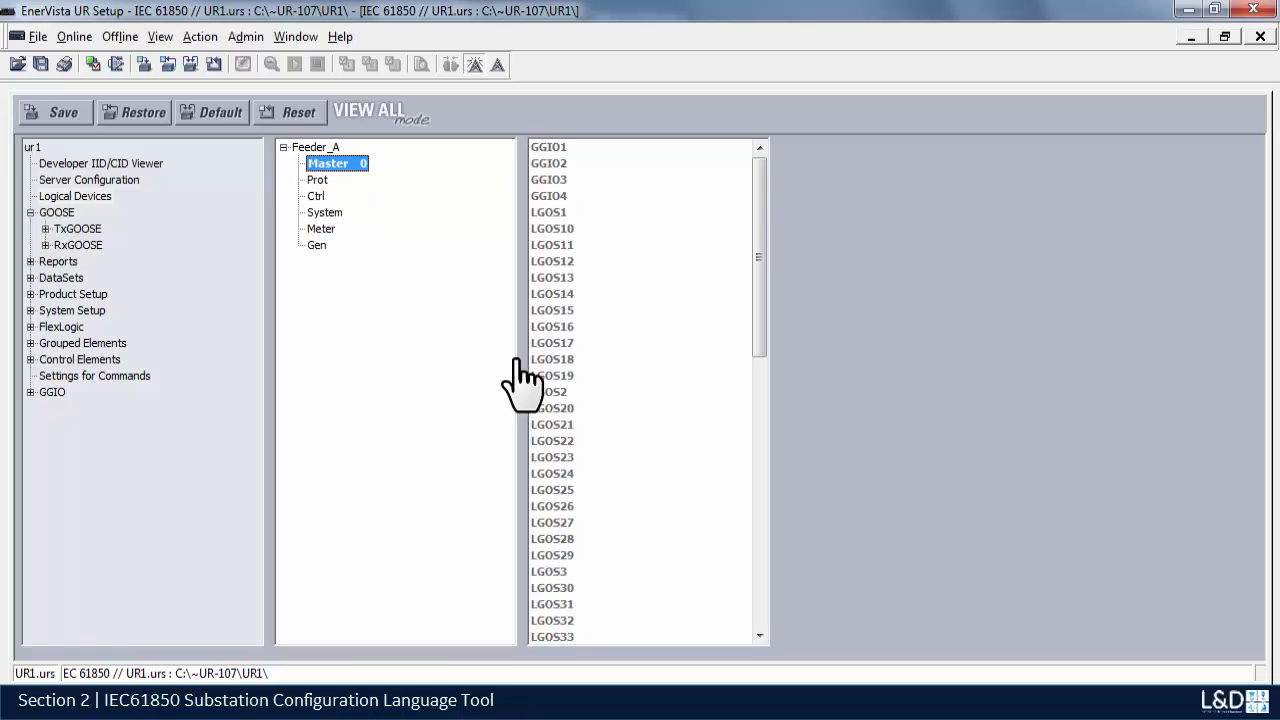
{"action": "right_click", "coordinate": [411, 346]}
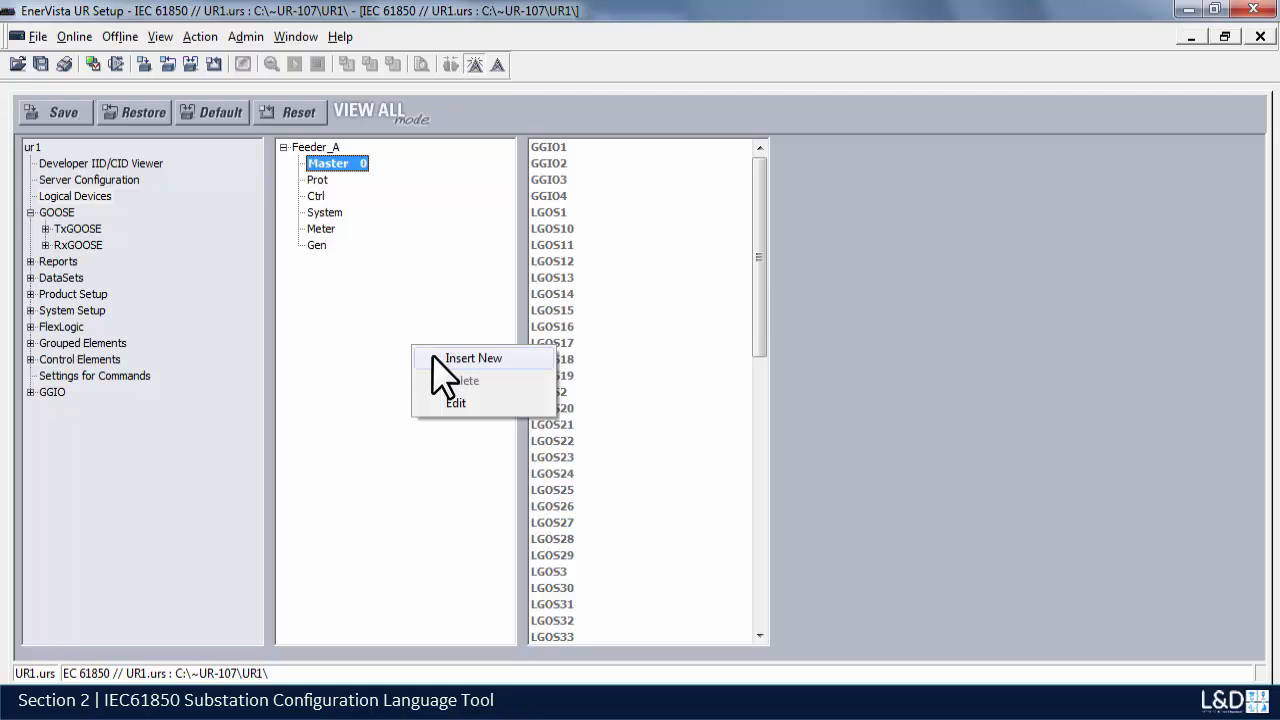
{"action": "left_click", "coordinate": [441, 360]}
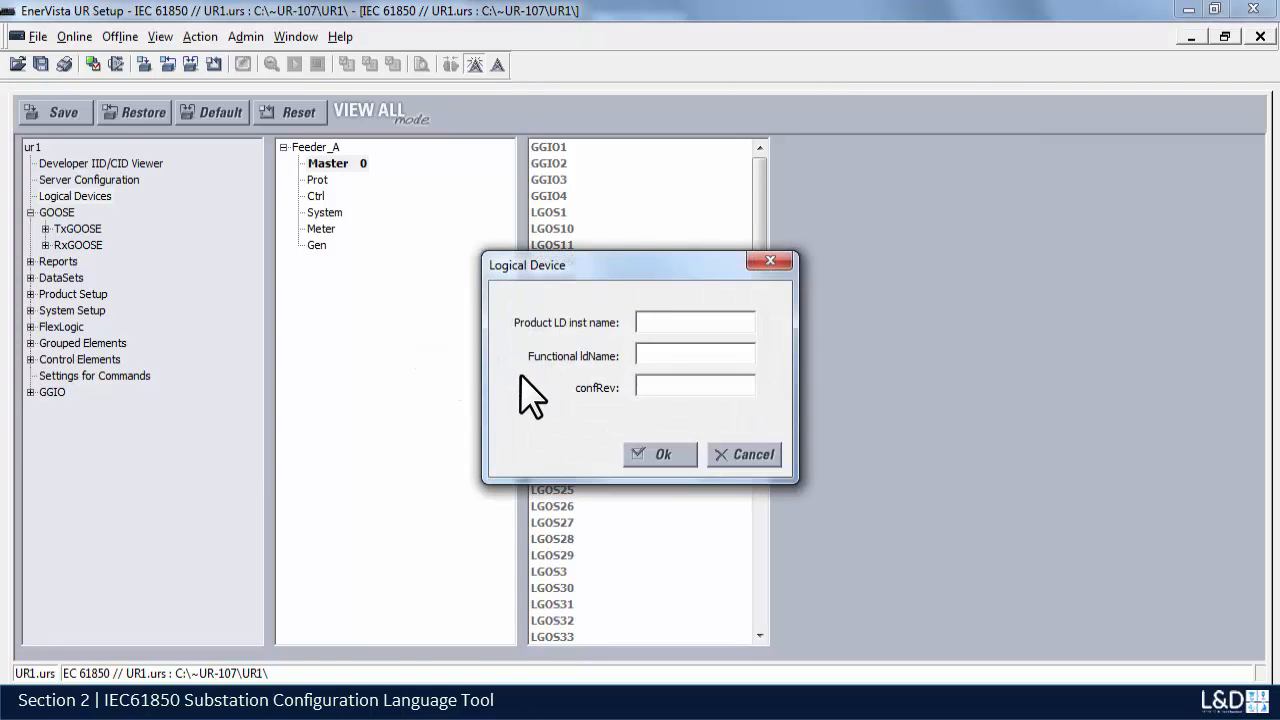
{"action": "type", "text": "01"}
{"action": "key", "text": "BackSpace"}
{"action": "key", "text": "BackSpace"}
{"action": "type", "text": "Custom"}
{"action": "left_click", "coordinate": [650, 357]}
{"action": "type", "text": "Feeder_A"}
{"action": "left_click", "coordinate": [666, 393]}
{"action": "type", "text": "Jun16 3:48"}
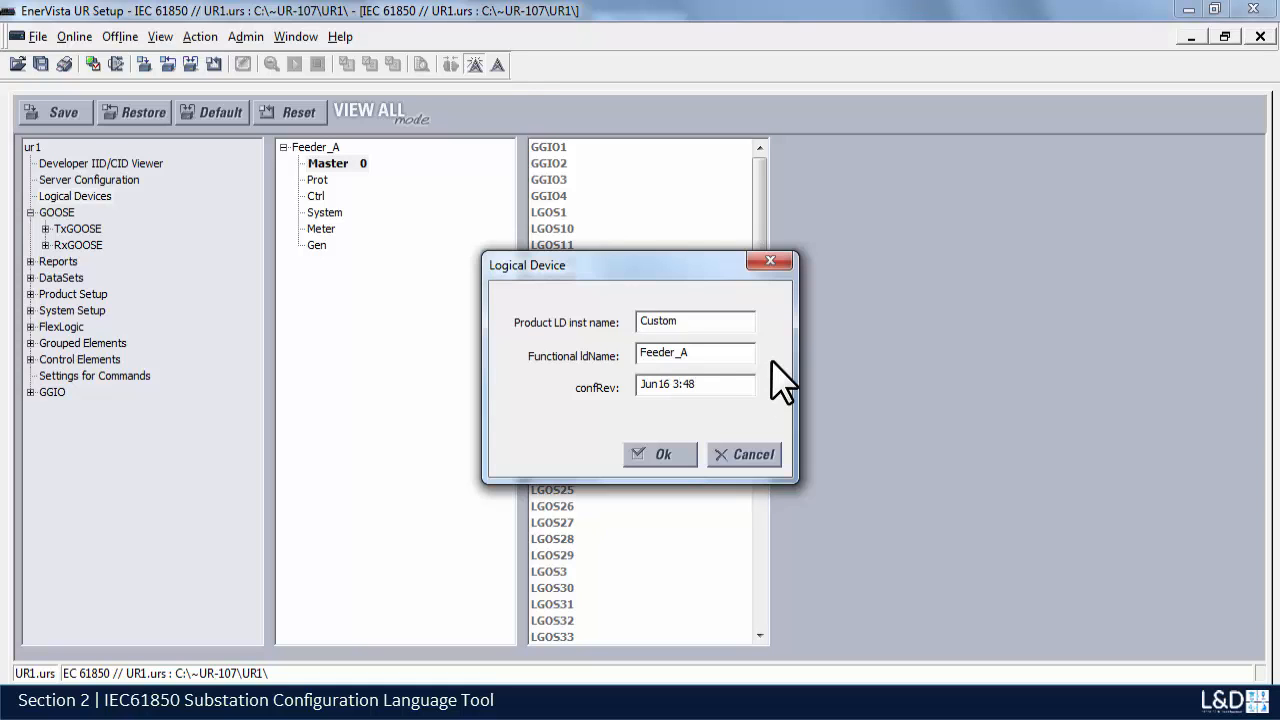
{"action": "left_click", "coordinate": [662, 458]}
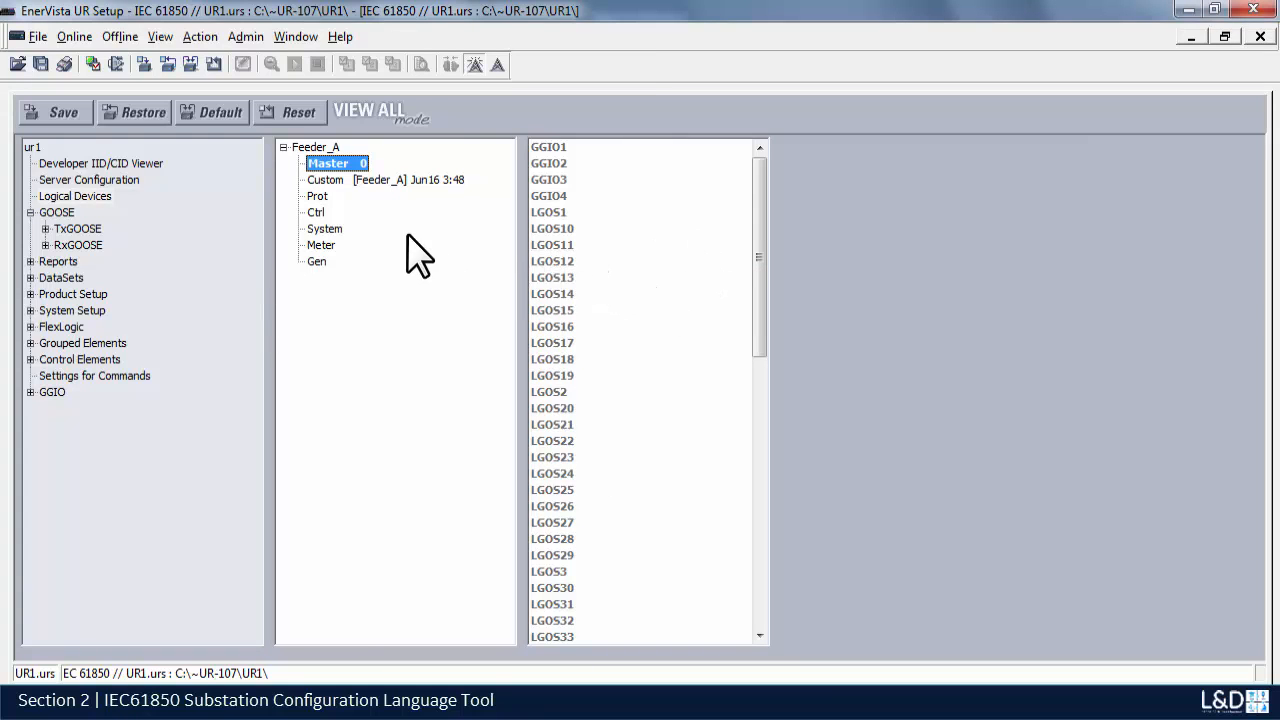
Step: Check the move options for the ACinTVTR1 node under System and the LGOS14 node under Master
{"action": "left_click", "coordinate": [330, 232]}
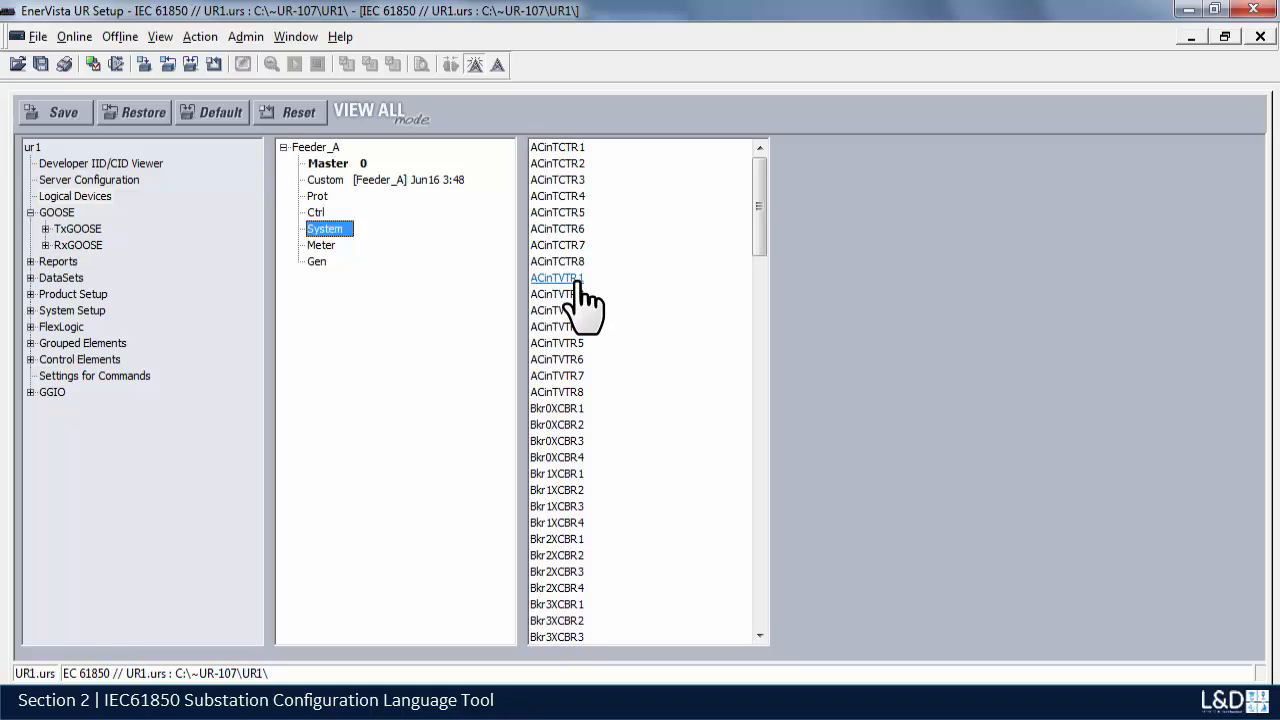
{"action": "right_click", "coordinate": [583, 303]}
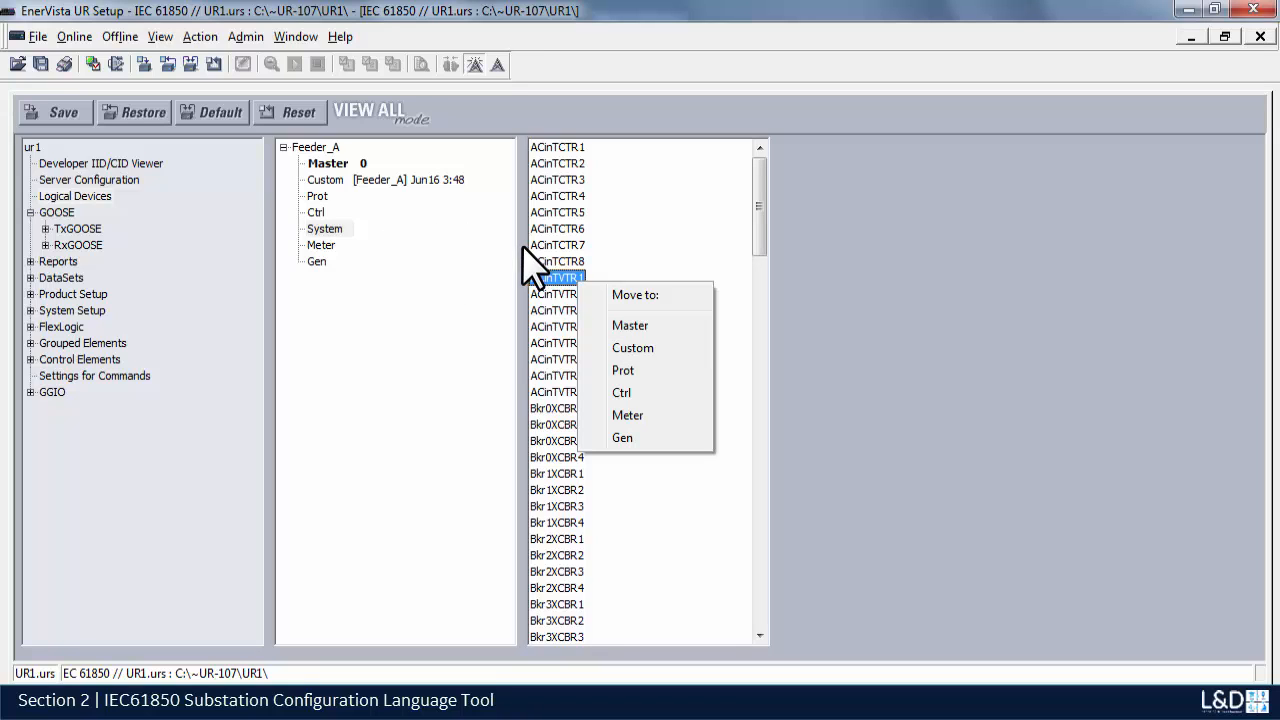
{"action": "left_click", "coordinate": [338, 165]}
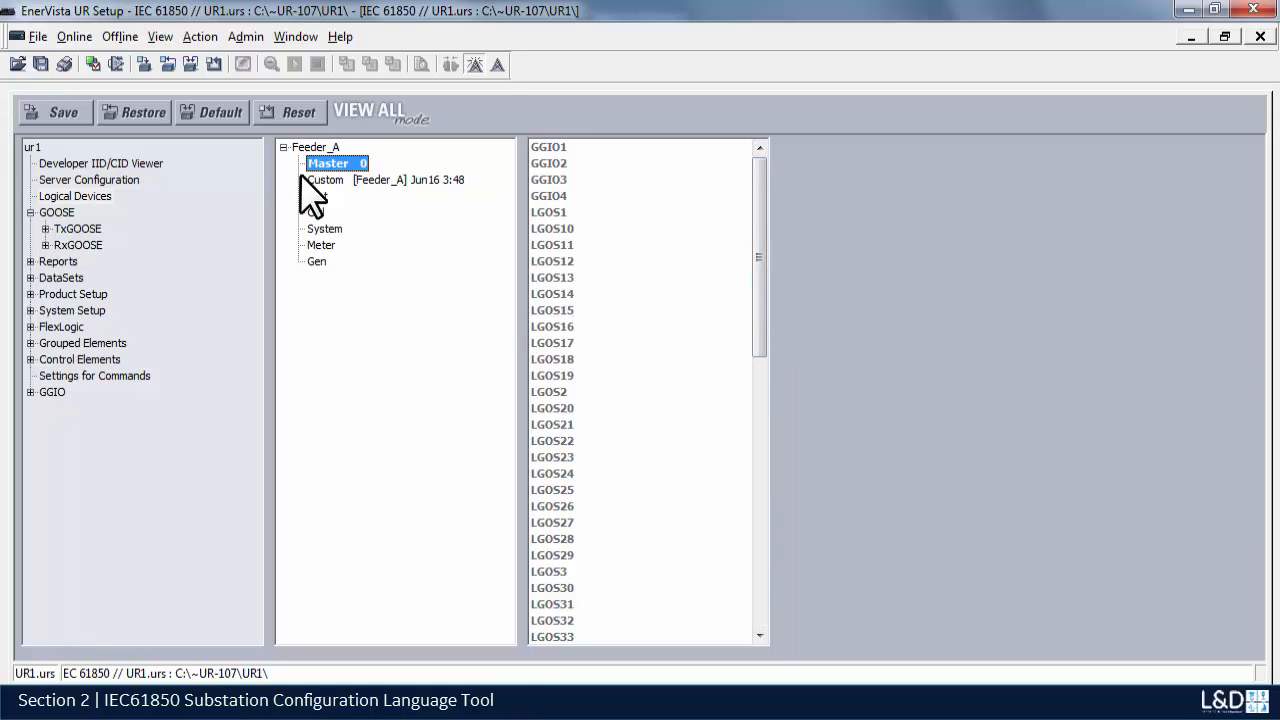
{"action": "left_click", "coordinate": [316, 196]}
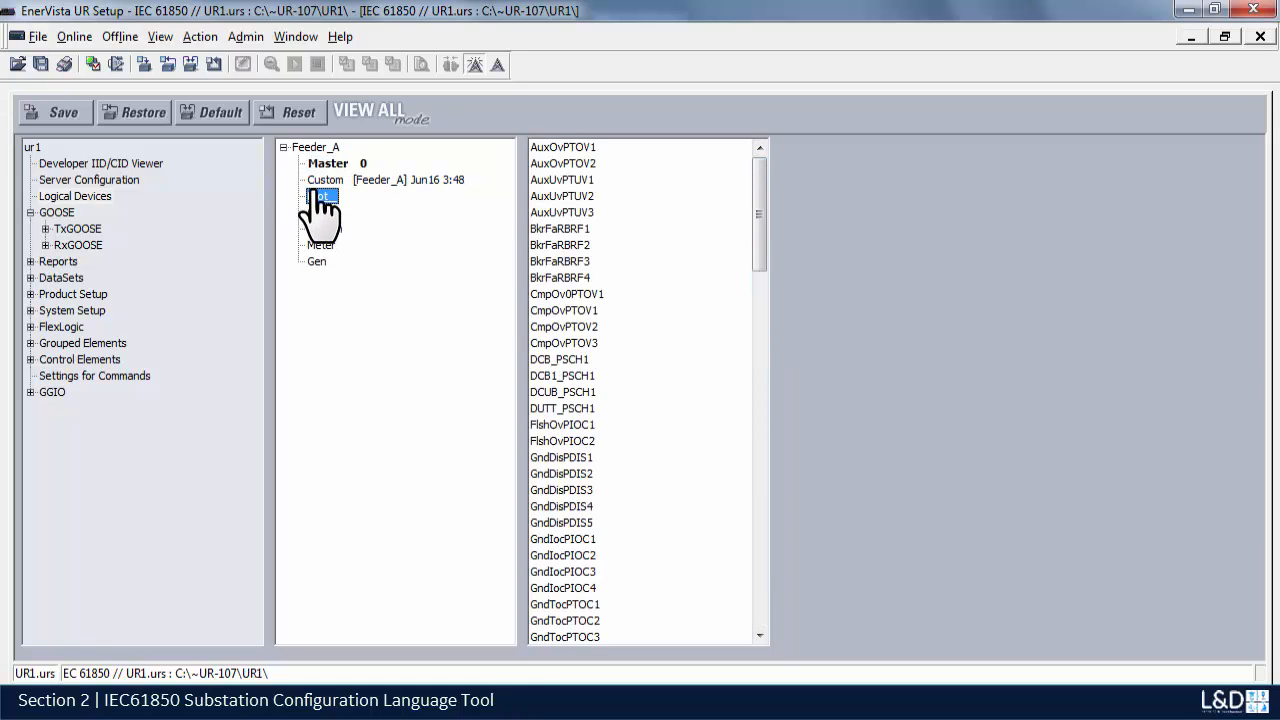
{"action": "left_click", "coordinate": [328, 164]}
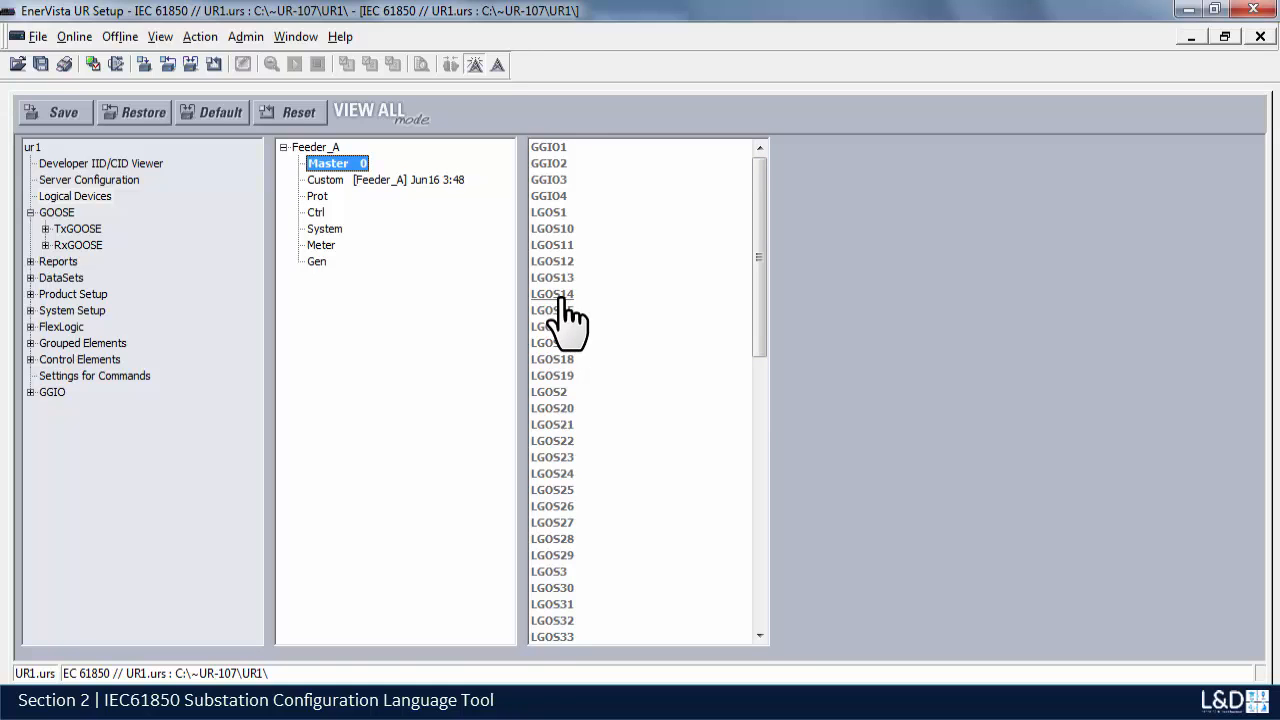
{"action": "right_click", "coordinate": [620, 302]}
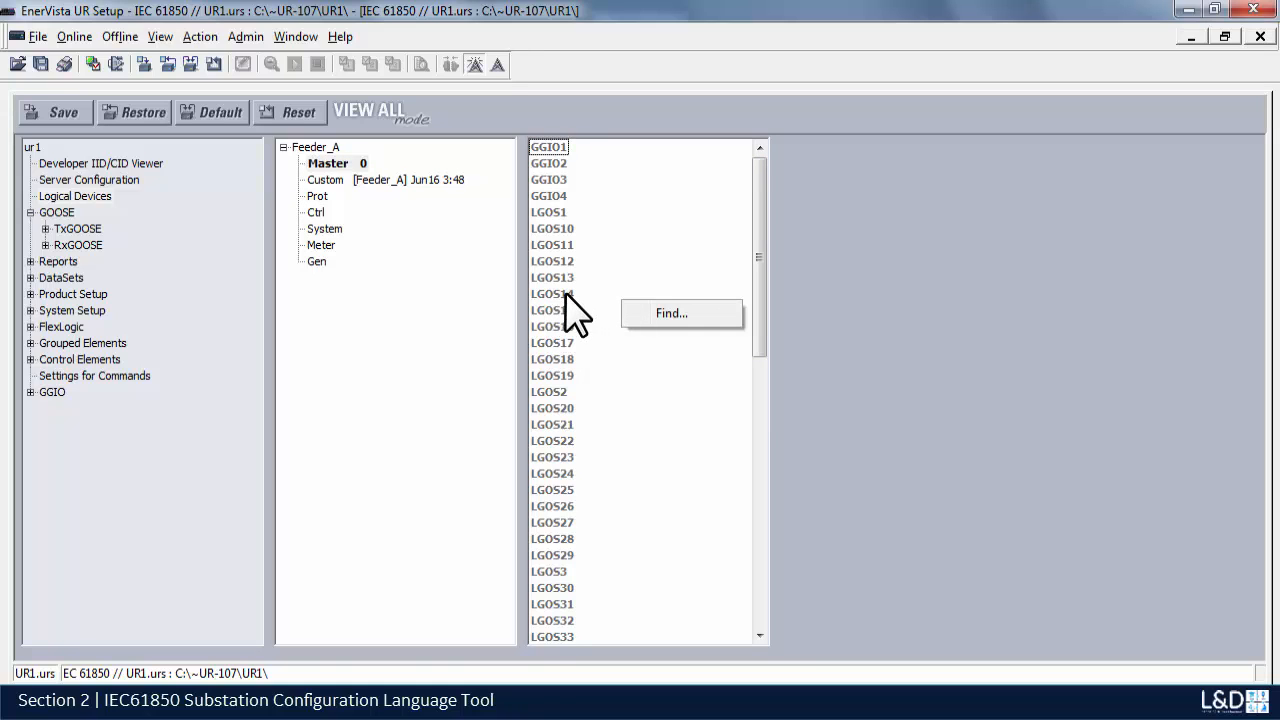
{"action": "left_click", "coordinate": [566, 294]}
{"action": "right_click", "coordinate": [644, 305]}
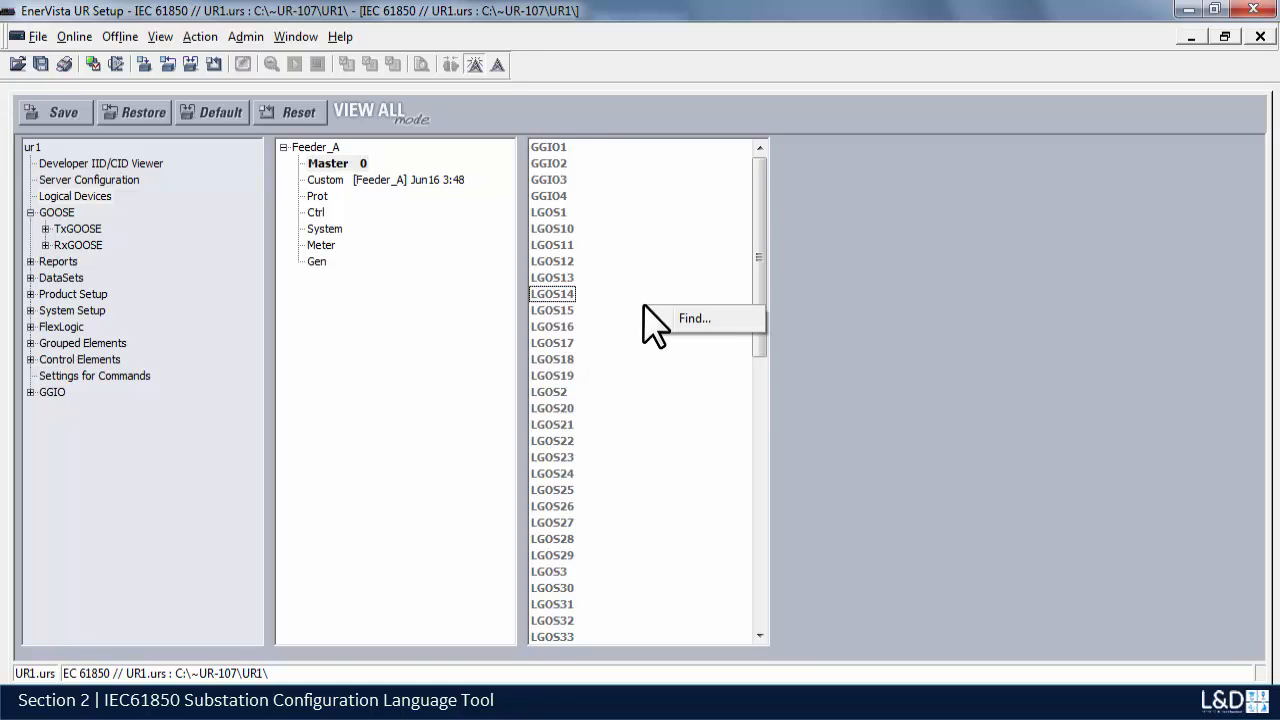
Step: Check where the CmpOv0PTOV1 node under Prot can be moved, and select LGOS11 under Master
{"action": "left_click", "coordinate": [317, 197]}
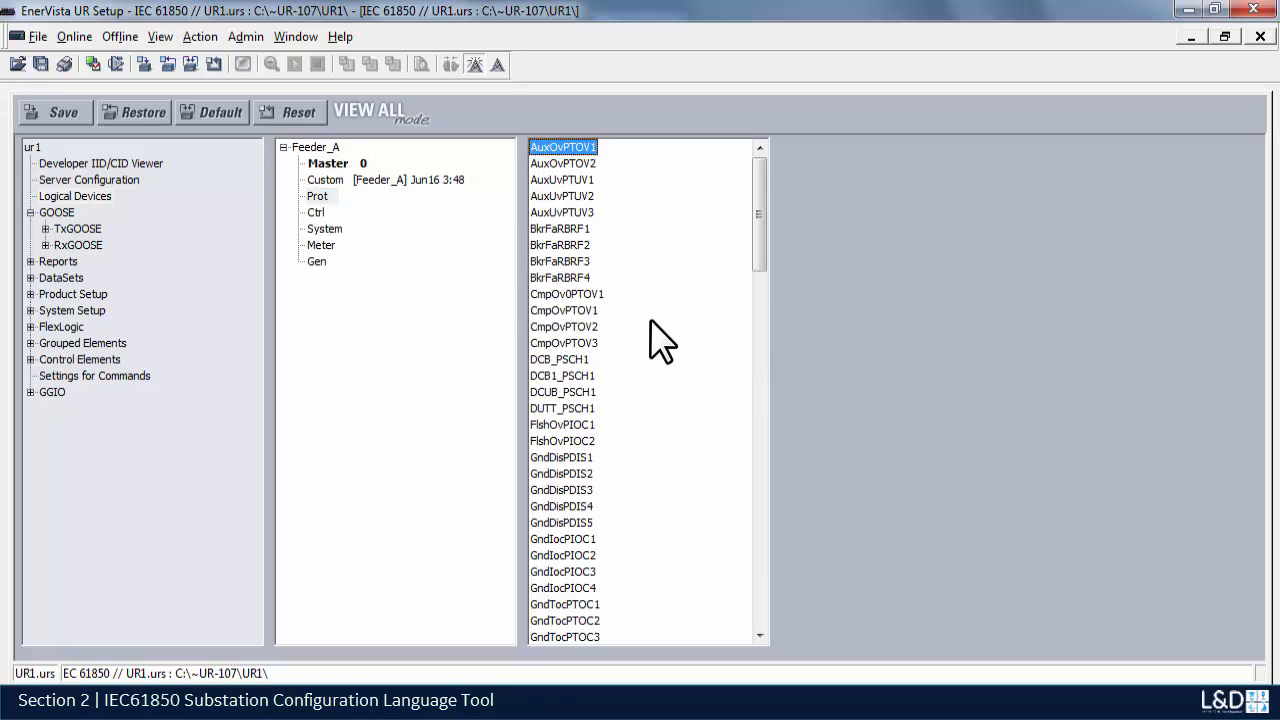
{"action": "right_click", "coordinate": [651, 322]}
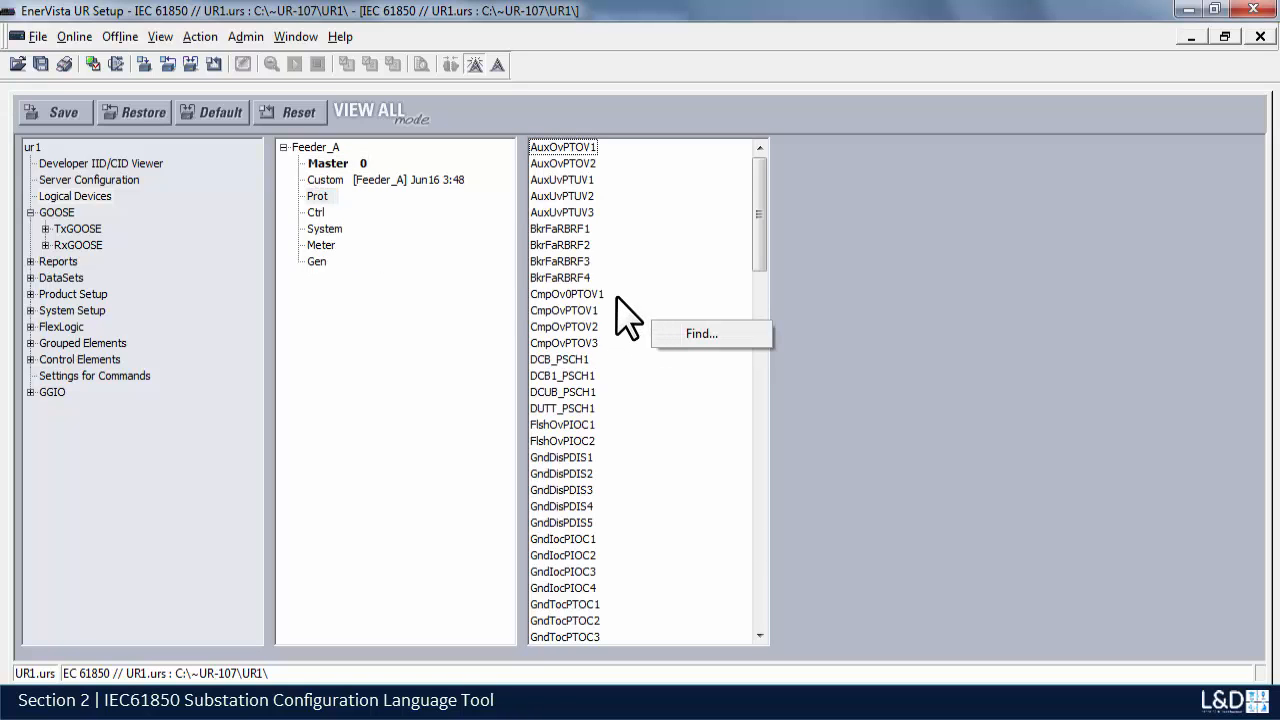
{"action": "left_click", "coordinate": [600, 294]}
{"action": "right_click", "coordinate": [661, 322]}
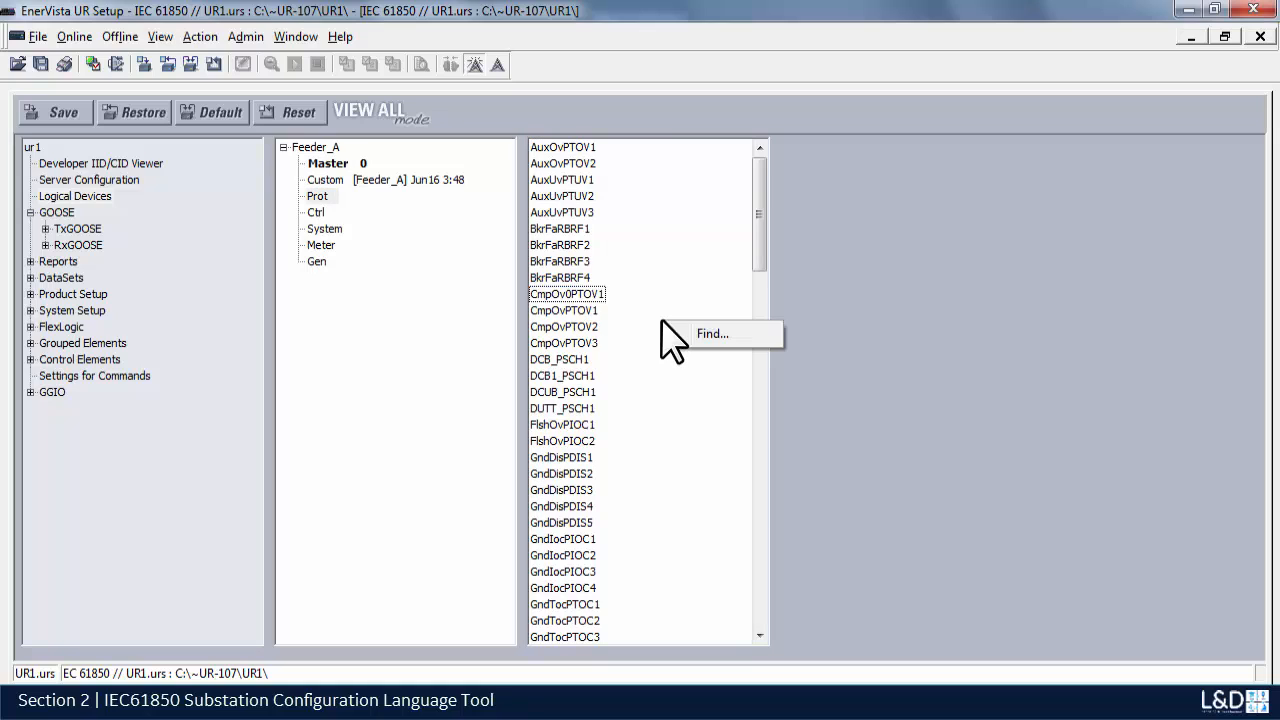
{"action": "right_click", "coordinate": [584, 296]}
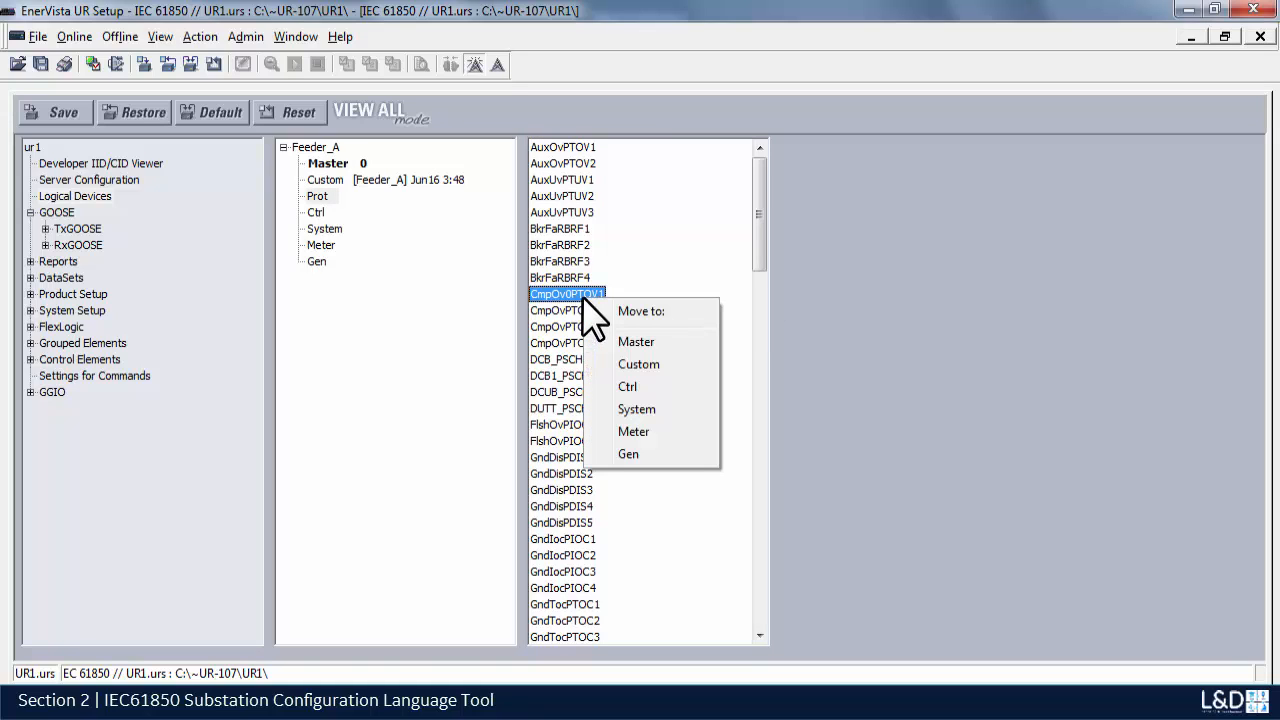
{"action": "left_click", "coordinate": [322, 161]}
{"action": "left_click", "coordinate": [566, 245]}
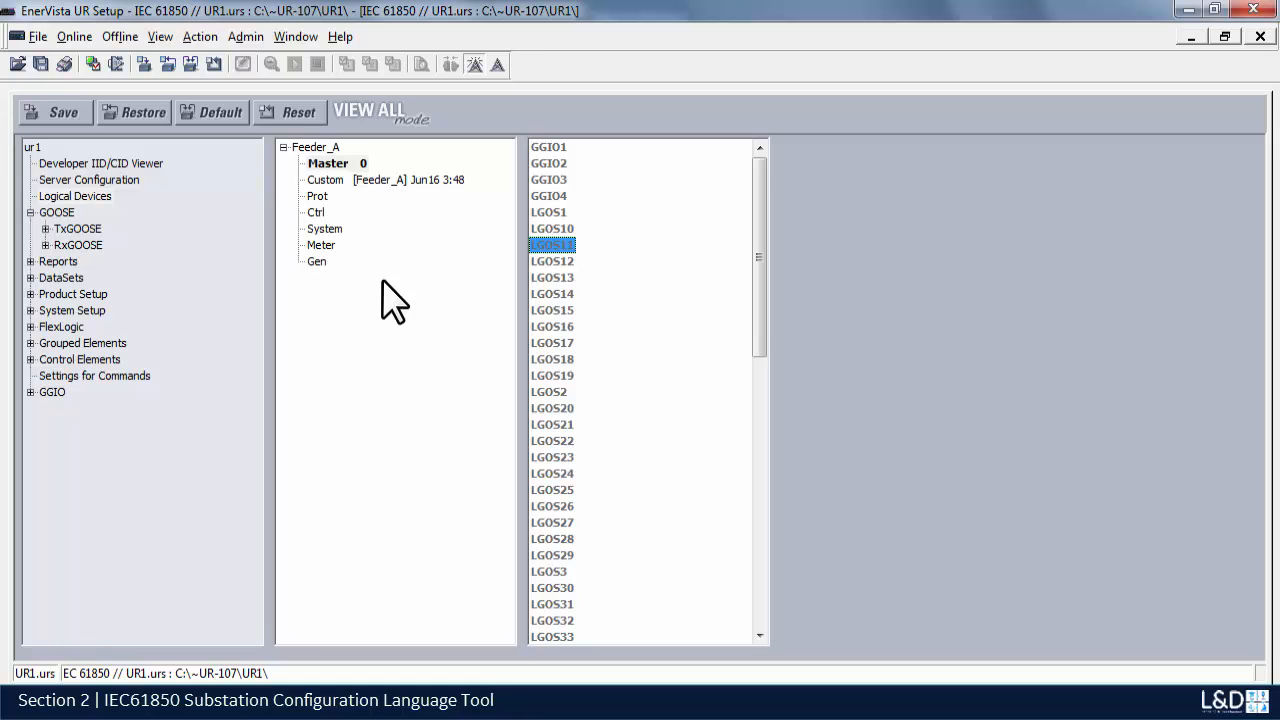
Step: Open the TxGOOSE1 settings under GOOSE and set its mode to GOOSE
{"action": "double_click", "coordinate": [56, 212]}
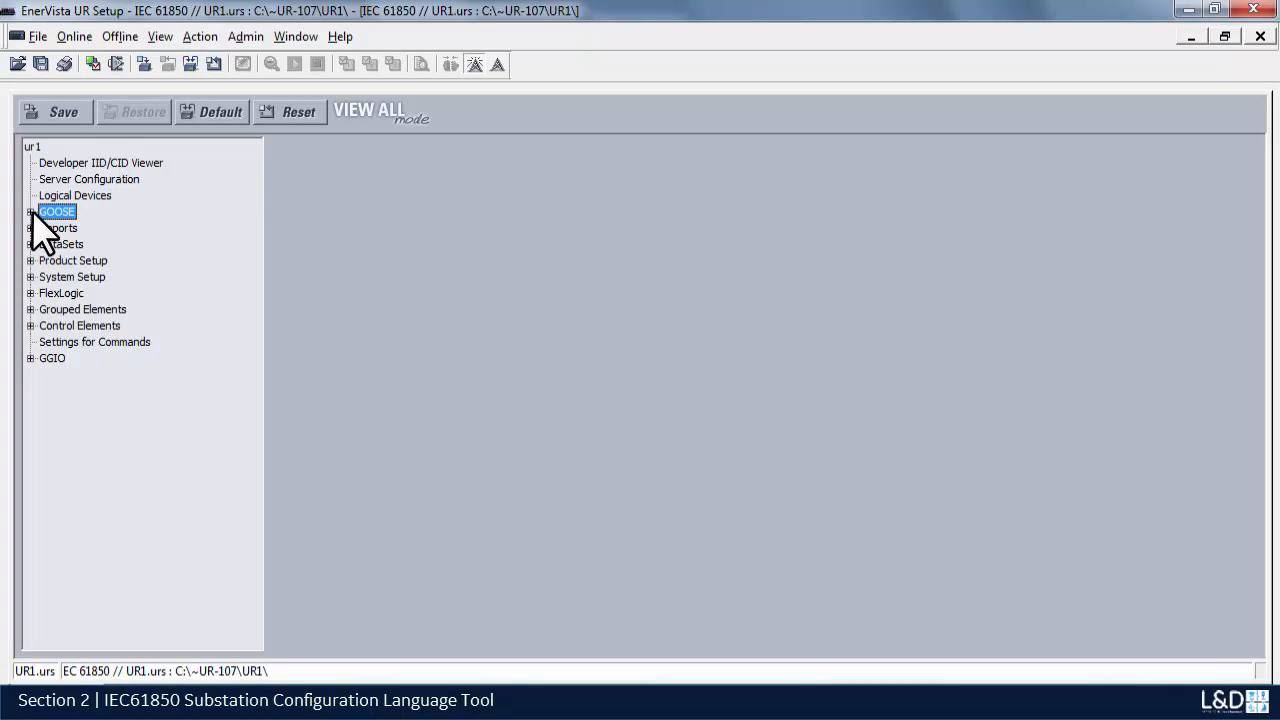
{"action": "left_click", "coordinate": [31, 212]}
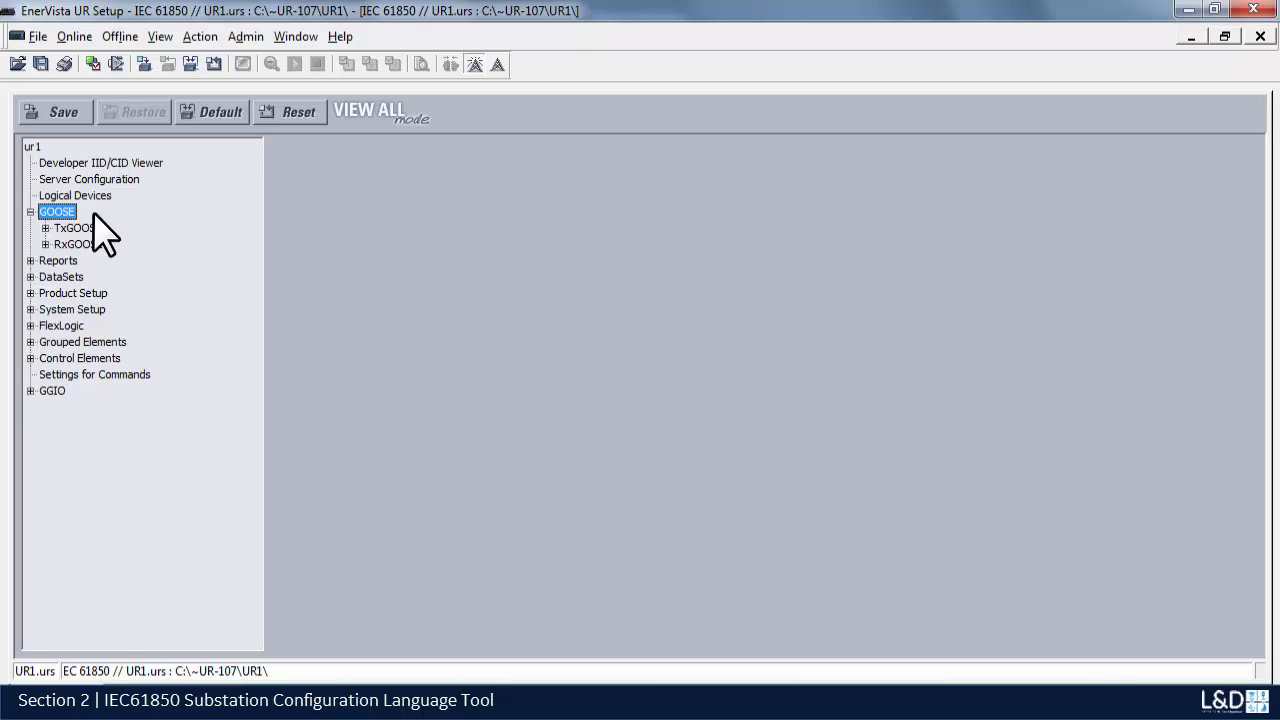
{"action": "left_click", "coordinate": [45, 228]}
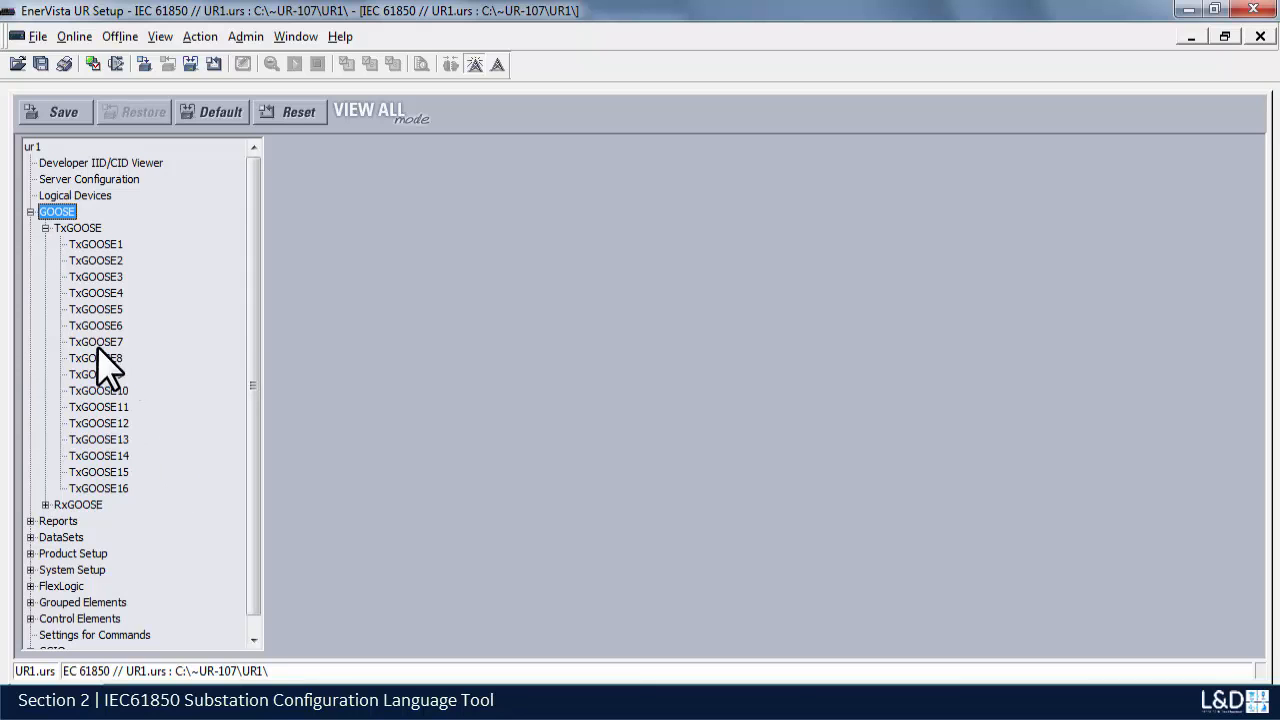
{"action": "left_click", "coordinate": [100, 244]}
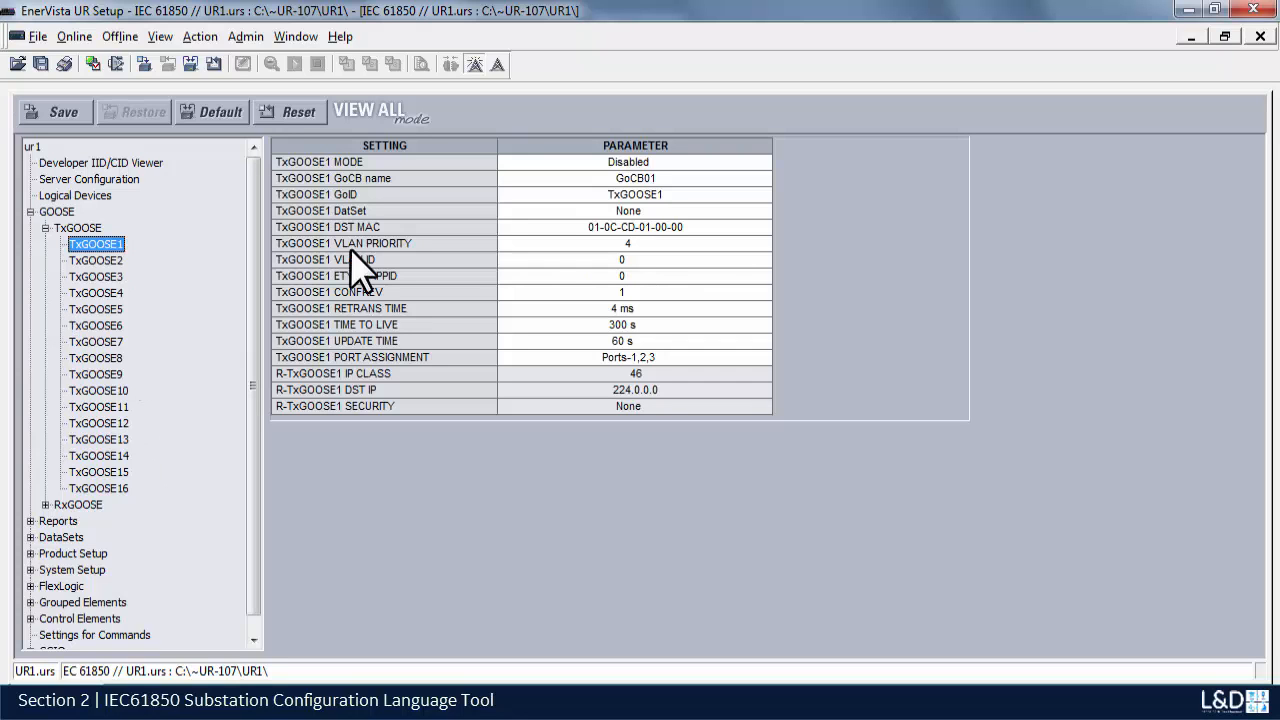
{"action": "left_click", "coordinate": [724, 163]}
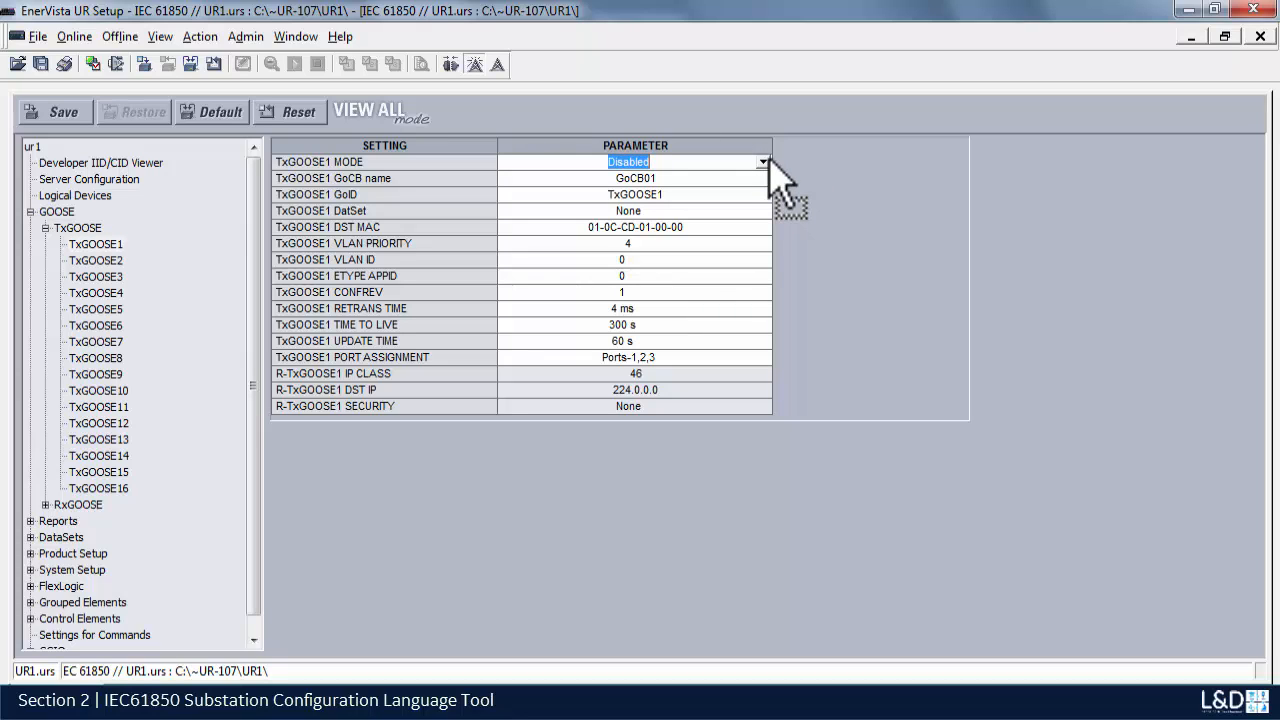
{"action": "left_click", "coordinate": [769, 160]}
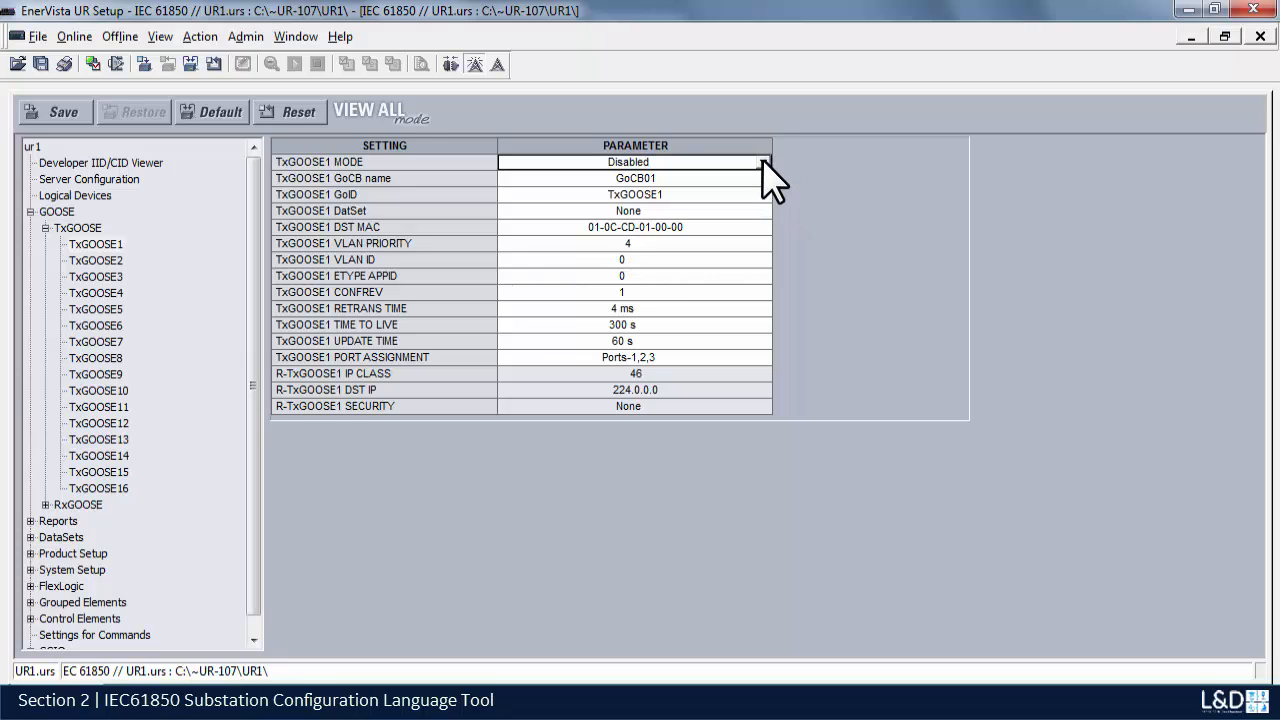
{"action": "left_click", "coordinate": [763, 162]}
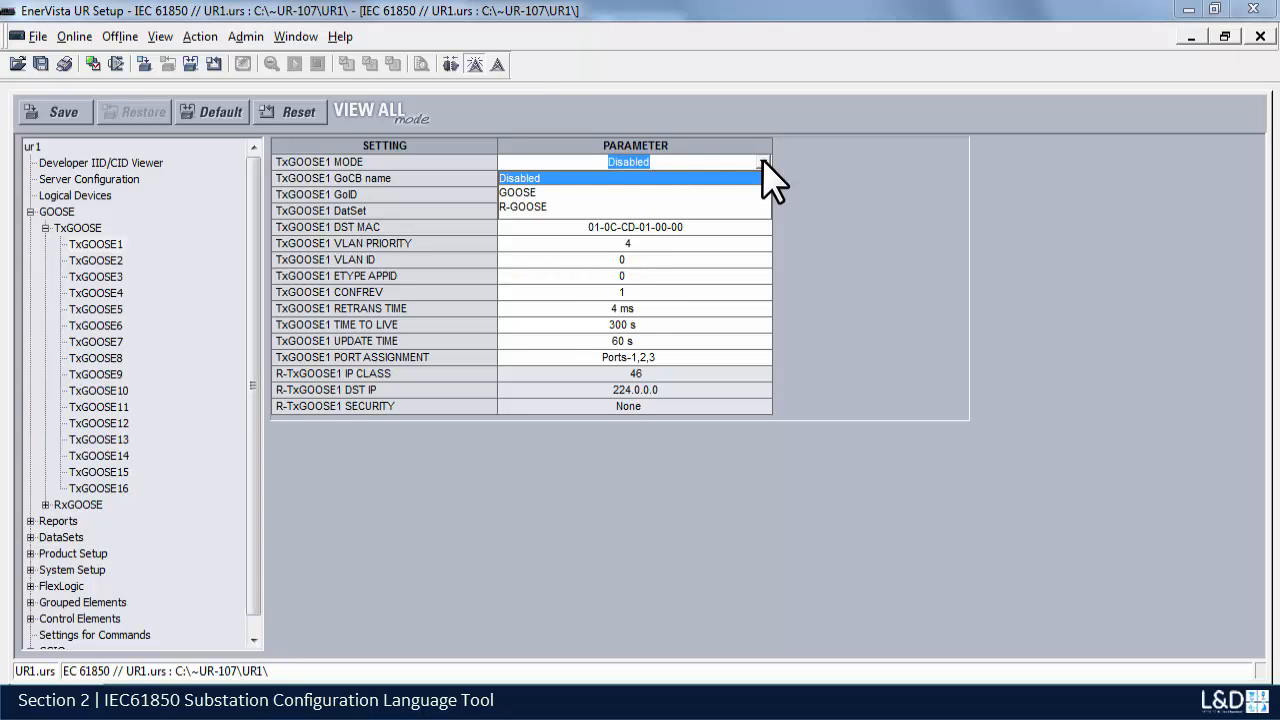
{"action": "left_click", "coordinate": [575, 192]}
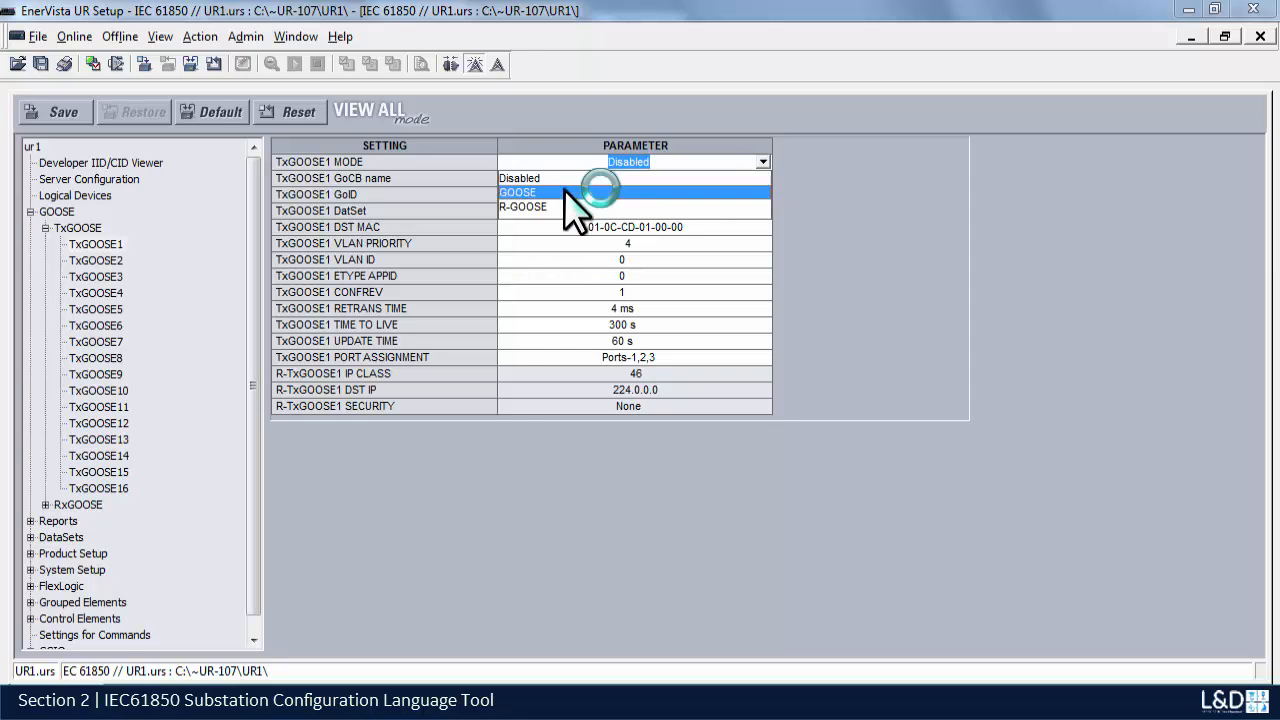
{"action": "left_click", "coordinate": [640, 420]}
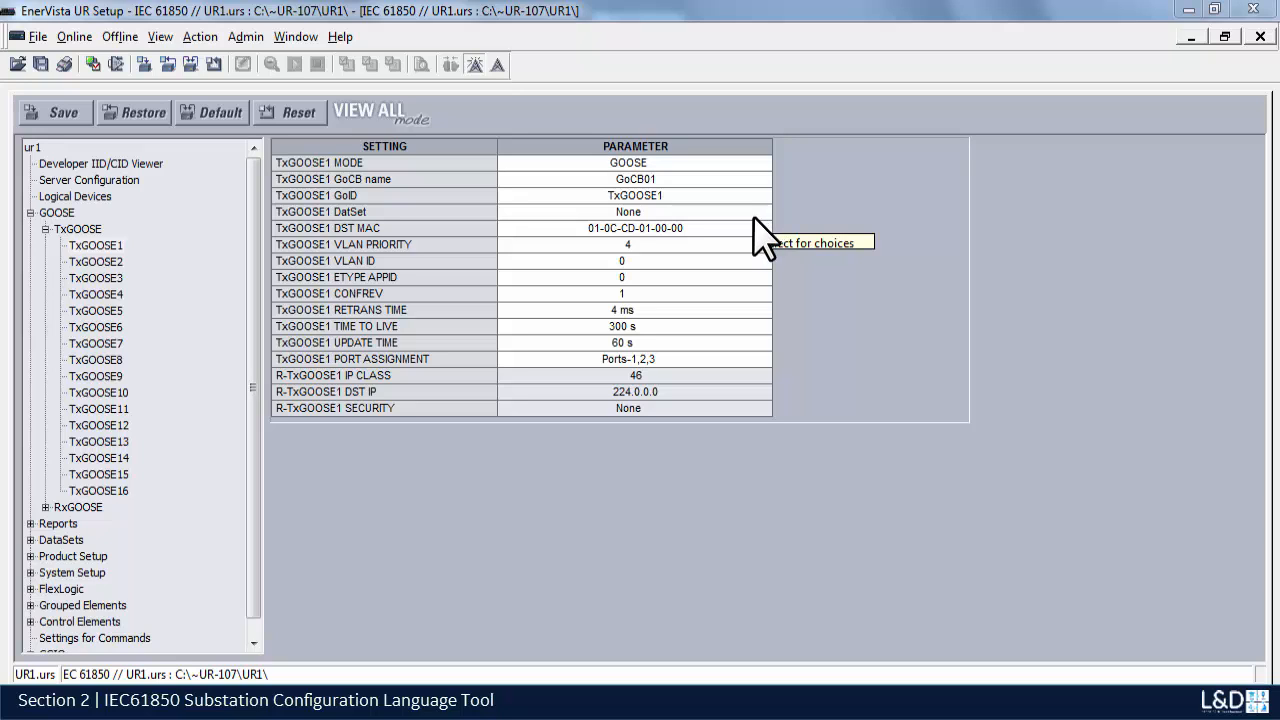
Step: Assign TT3DataSet01 as the TxGOOSE1 DatSet
{"action": "left_click", "coordinate": [758, 213]}
{"action": "left_click", "coordinate": [763, 213]}
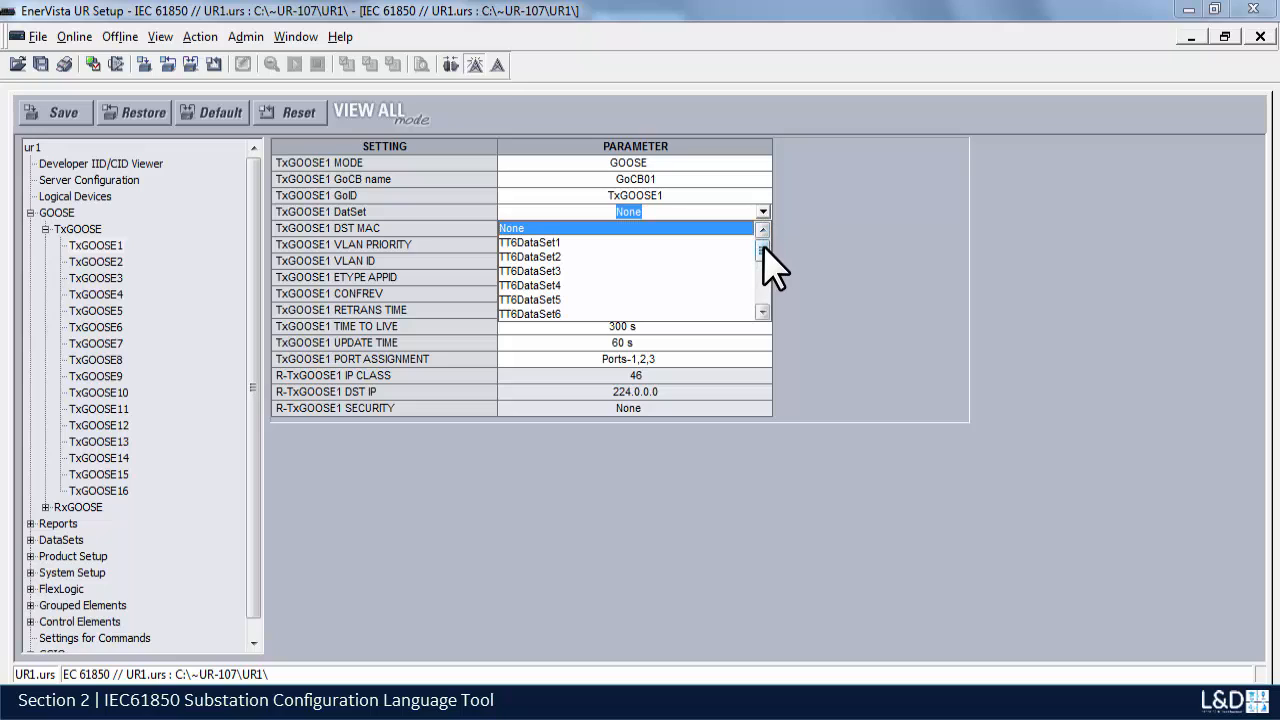
{"action": "left_click_drag", "start_coordinate": [763, 244], "coordinate": [764, 254]}
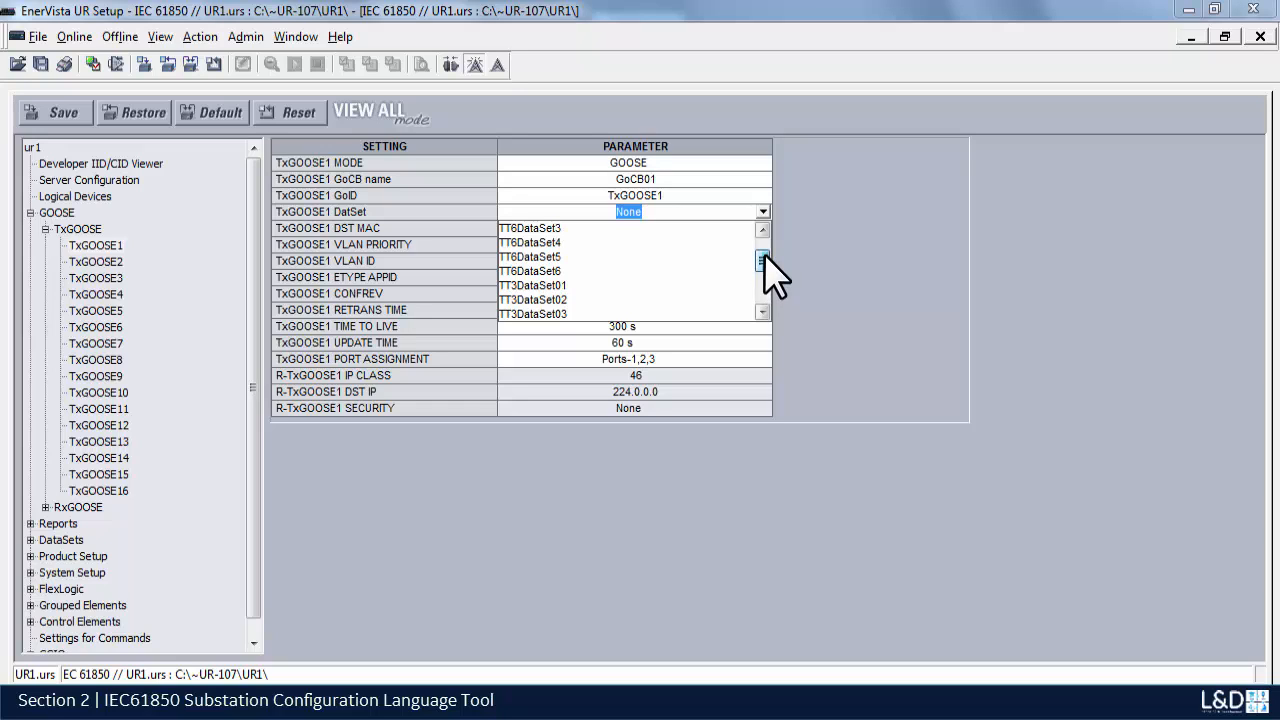
{"action": "left_click_drag", "start_coordinate": [764, 255], "coordinate": [764, 286]}
{"action": "left_click_drag", "start_coordinate": [764, 290], "coordinate": [763, 249]}
{"action": "left_click_drag", "start_coordinate": [763, 249], "coordinate": [765, 251]}
{"action": "left_click_drag", "start_coordinate": [759, 253], "coordinate": [758, 263]}
{"action": "left_click", "coordinate": [540, 271]}
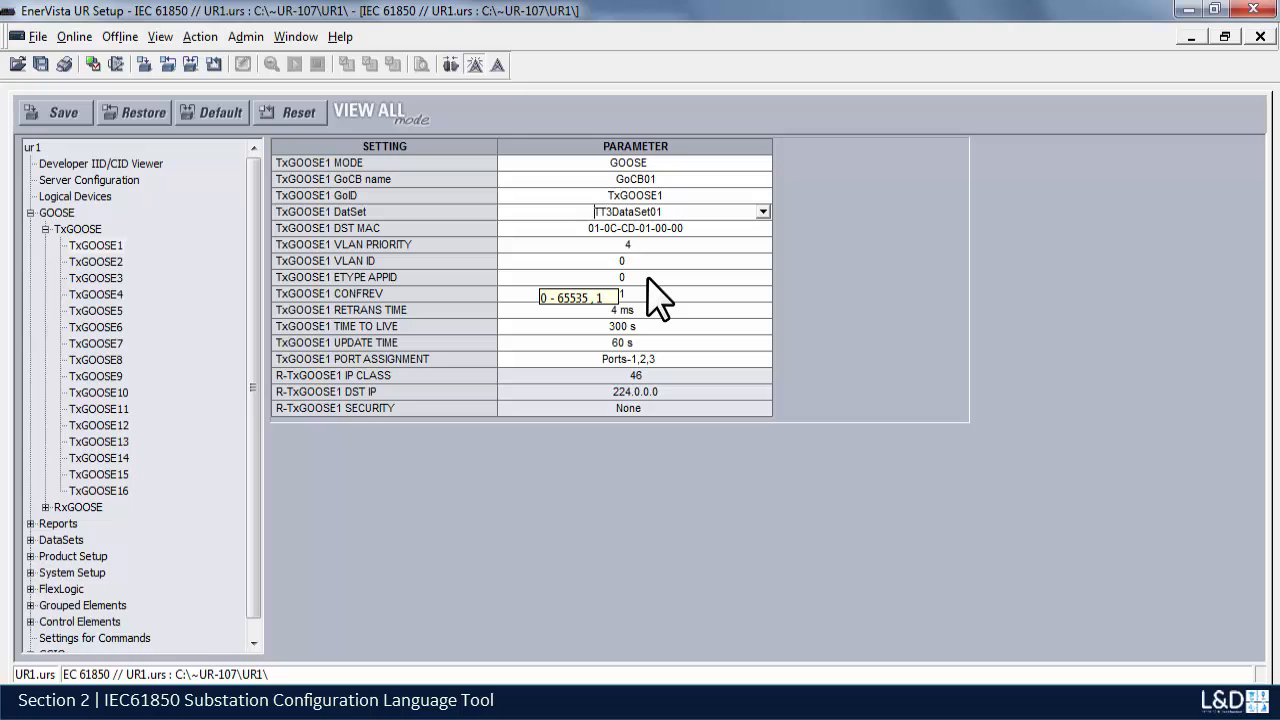
Step: Set the TxGOOSE1 DatSet to TT6DataSet1 and load that dataset's member table
{"action": "left_click", "coordinate": [758, 213]}
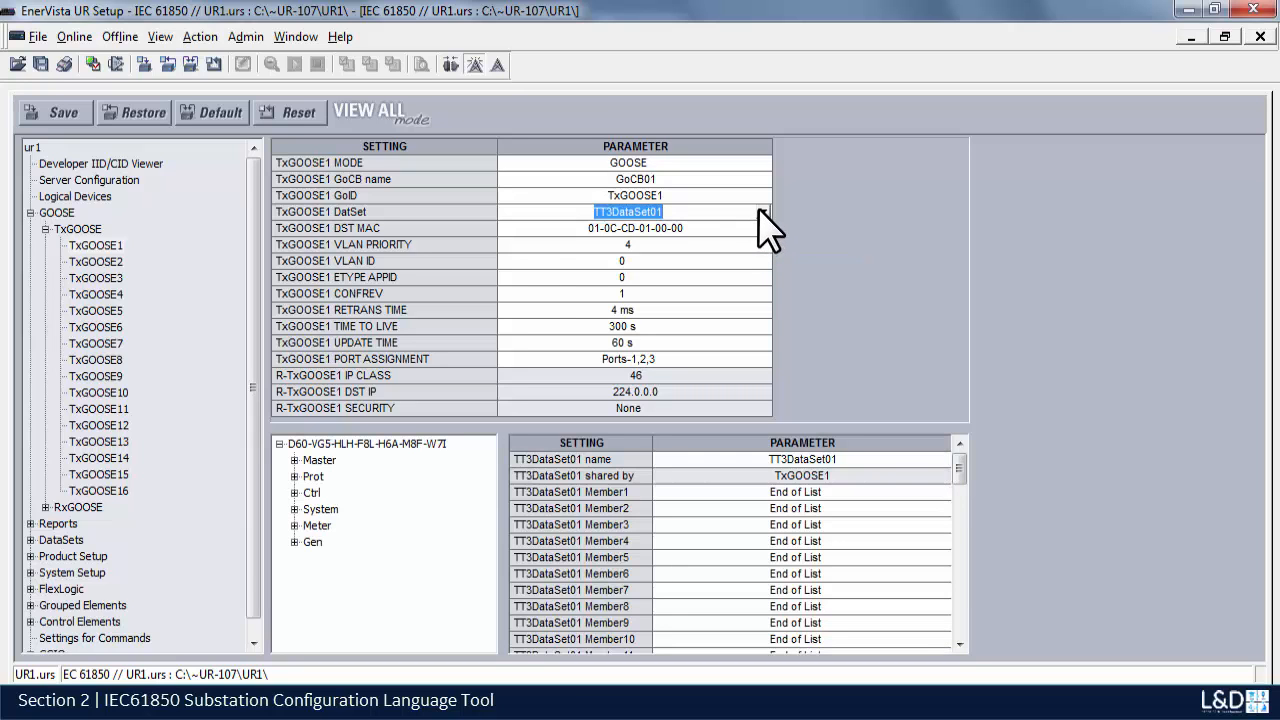
{"action": "left_click", "coordinate": [762, 212]}
{"action": "left_click", "coordinate": [760, 231]}
{"action": "left_click", "coordinate": [760, 231]}
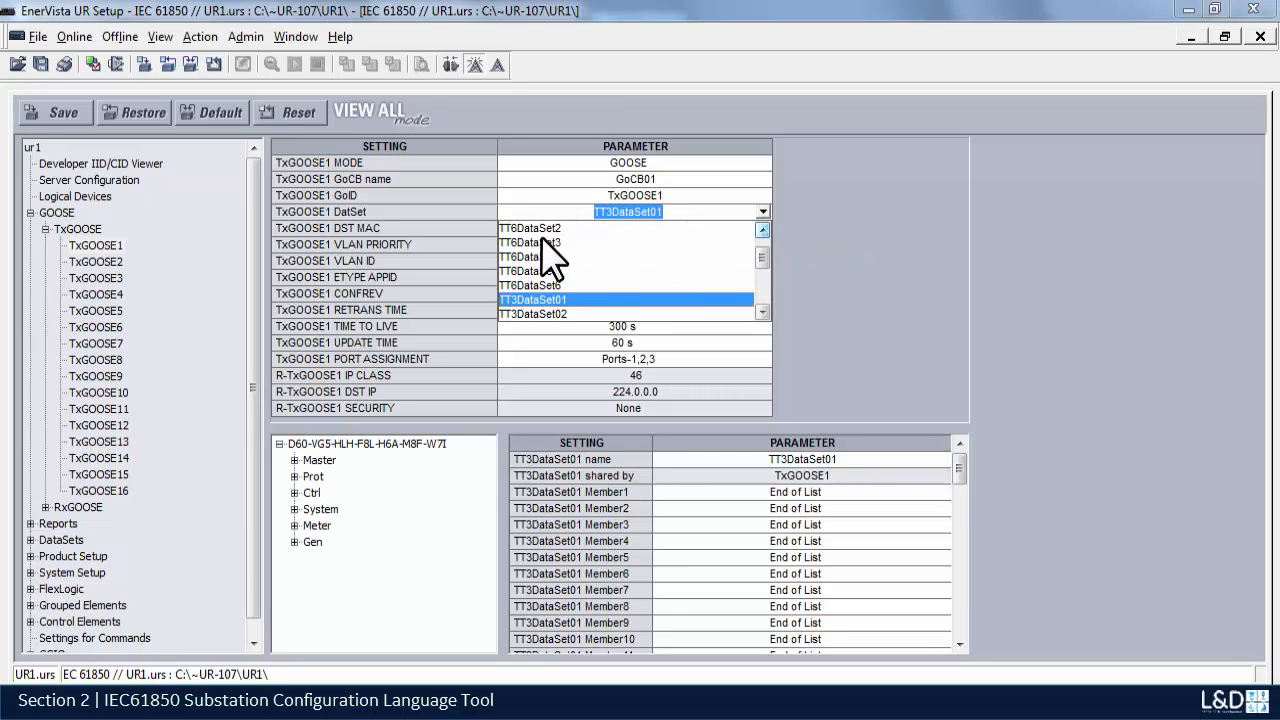
{"action": "left_click", "coordinate": [756, 230]}
{"action": "left_click", "coordinate": [756, 230]}
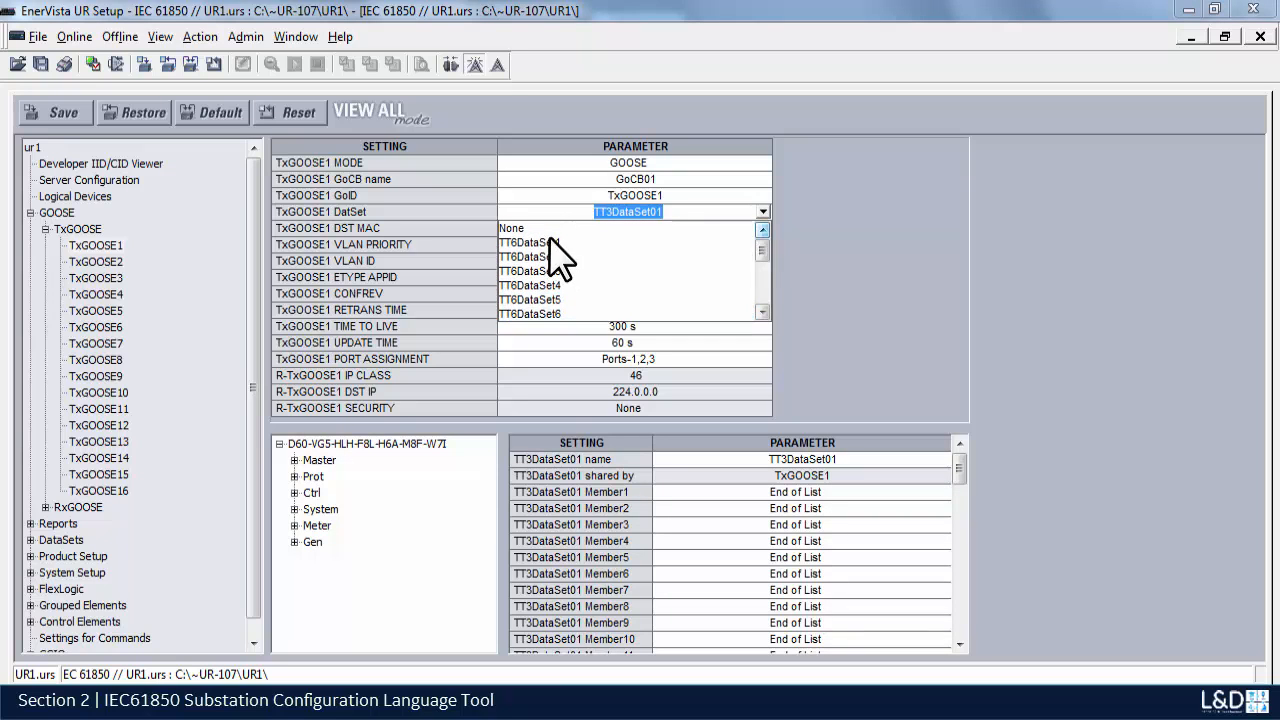
{"action": "left_click", "coordinate": [557, 243]}
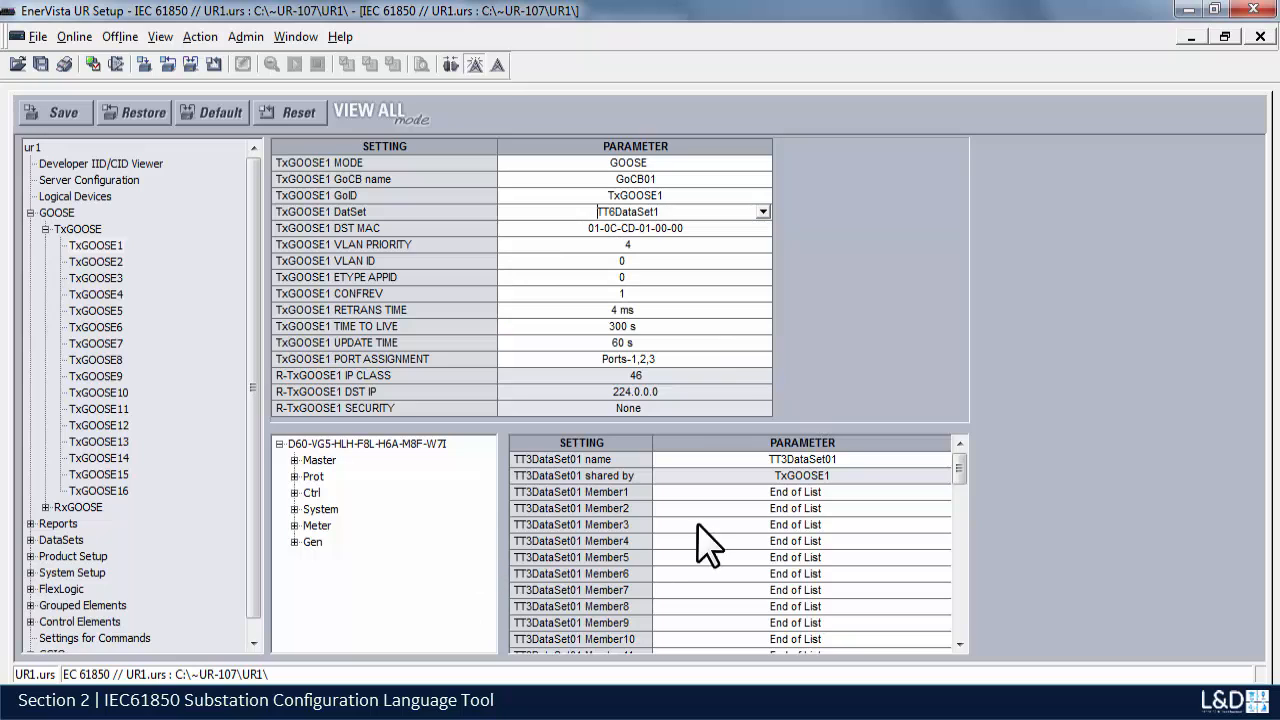
{"action": "left_click", "coordinate": [864, 380]}
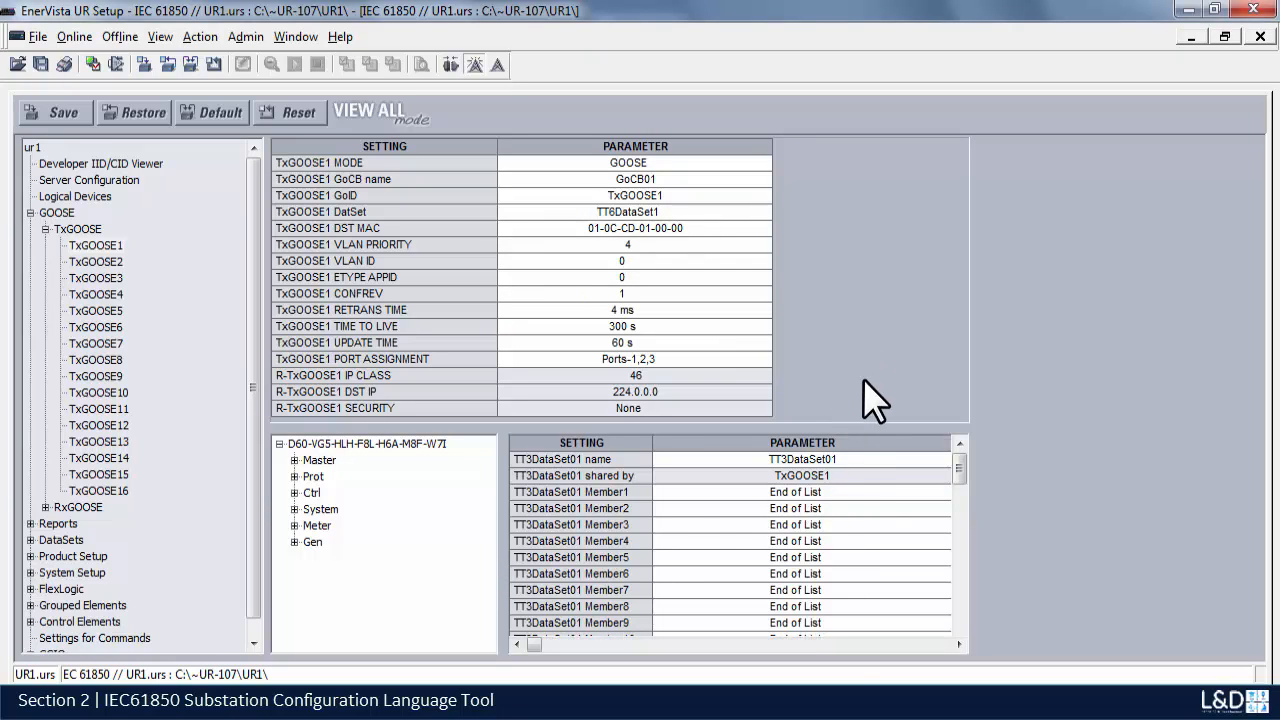
Step: Name the TT6DataSet01 dataset TRIP
{"action": "left_click", "coordinate": [852, 461]}
{"action": "type", "text": "TRip"}
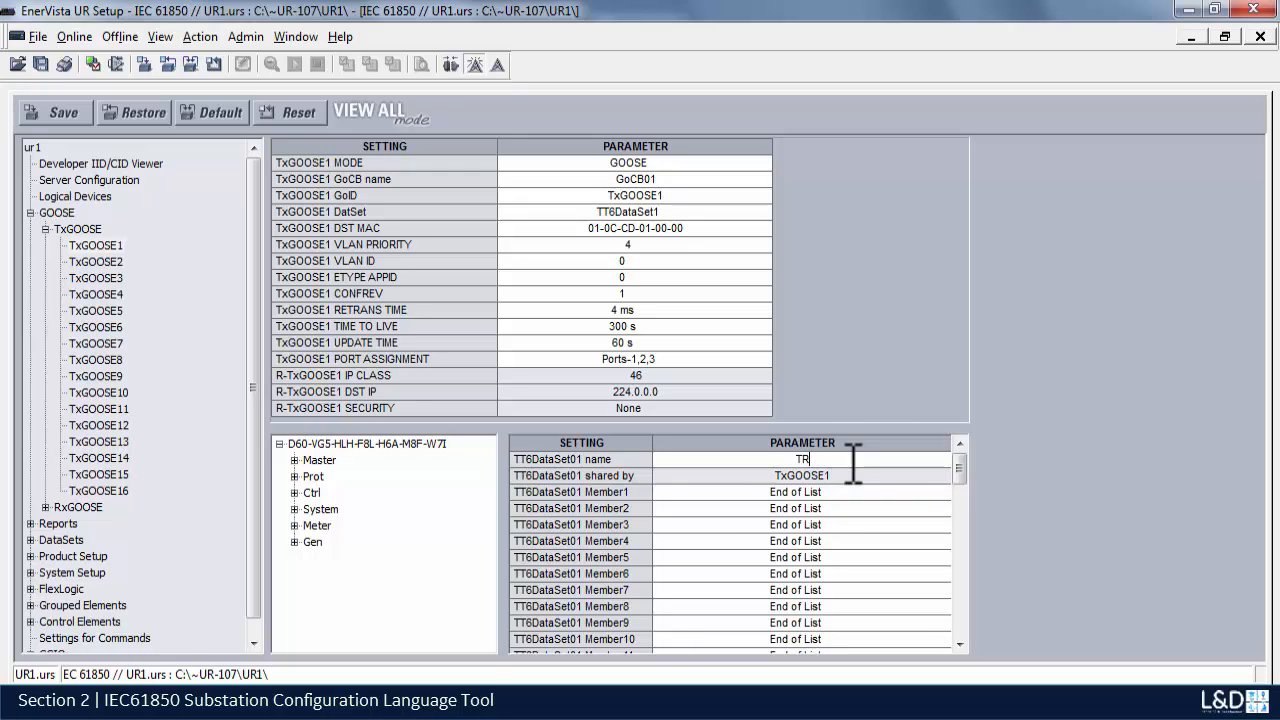
{"action": "key", "text": "BackSpace"}
{"action": "key", "text": "BackSpace"}
{"action": "type", "text": "IP"}
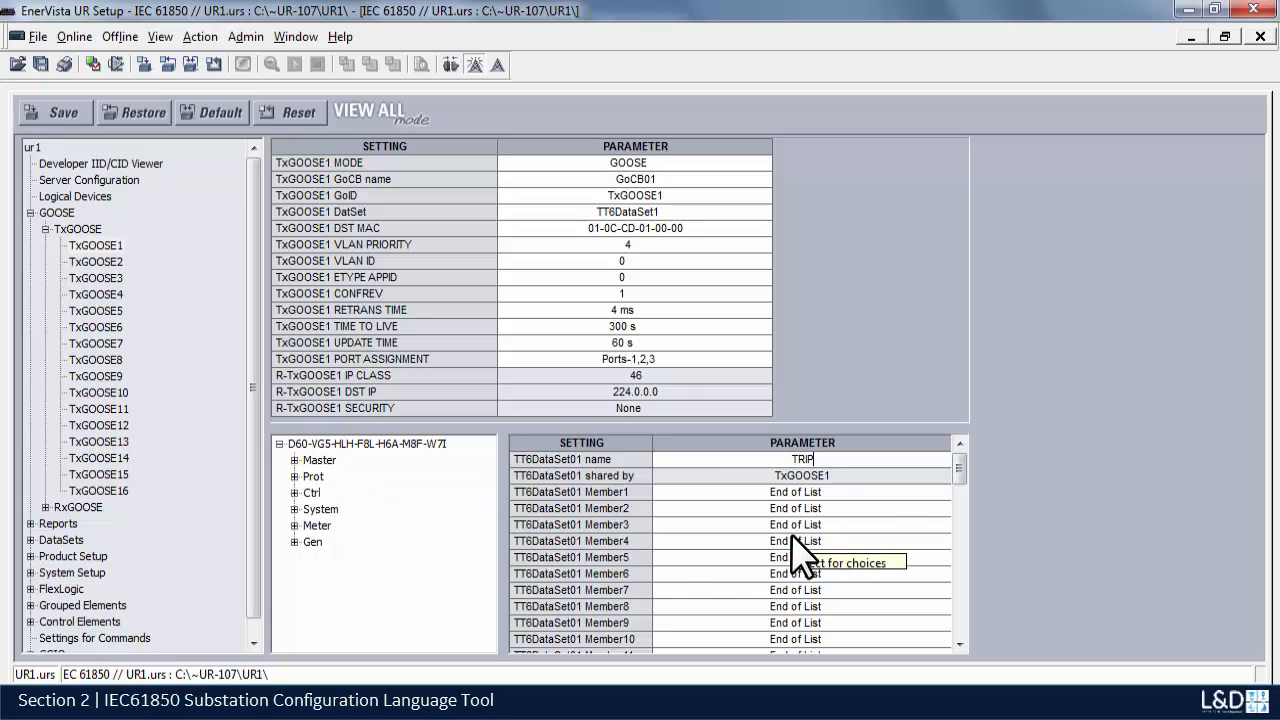
Step: Assign the general, q and t attributes of Prot.PhsIocPIOC1.ST.Op to Member1, Member2 and Member3 of the TRIP dataset
{"action": "left_click", "coordinate": [295, 477]}
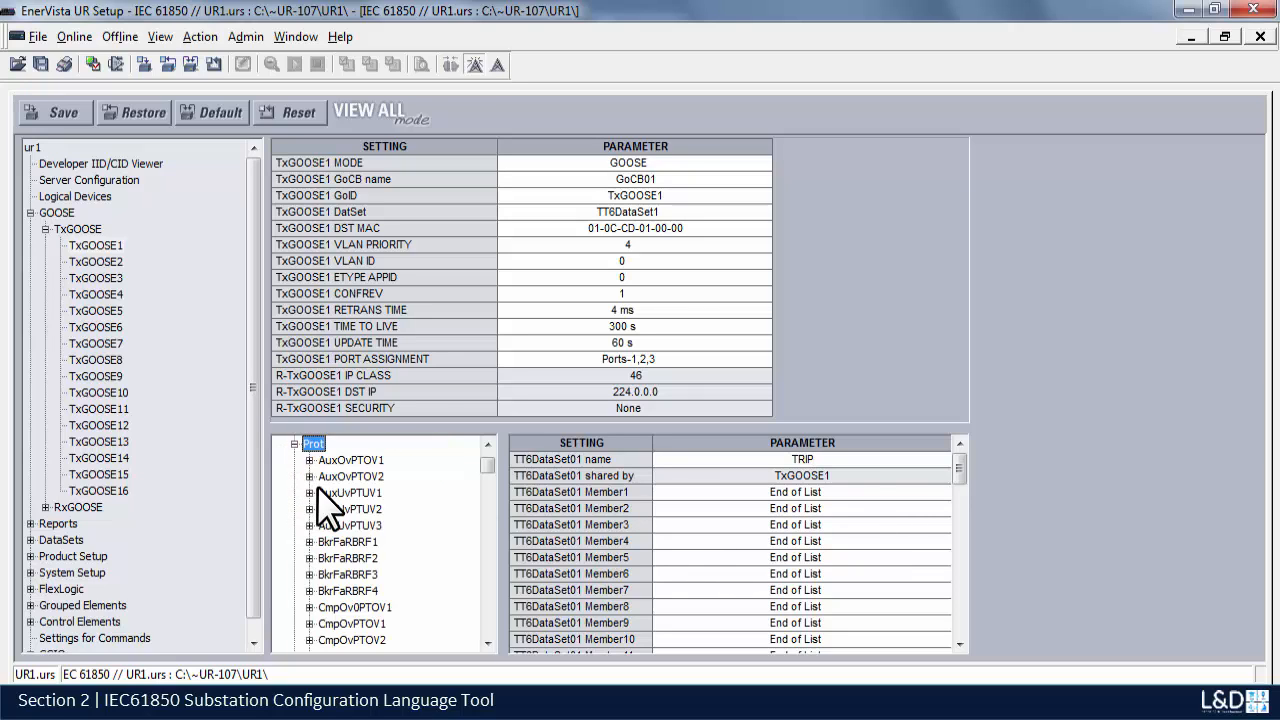
{"action": "left_click", "coordinate": [488, 638]}
{"action": "left_click", "coordinate": [488, 638]}
{"action": "left_click", "coordinate": [488, 638]}
{"action": "left_click", "coordinate": [488, 638]}
{"action": "left_click", "coordinate": [488, 638]}
{"action": "left_click", "coordinate": [487, 628]}
{"action": "left_click", "coordinate": [487, 628]}
{"action": "left_click", "coordinate": [488, 638]}
{"action": "left_click", "coordinate": [488, 638]}
{"action": "left_click", "coordinate": [488, 638]}
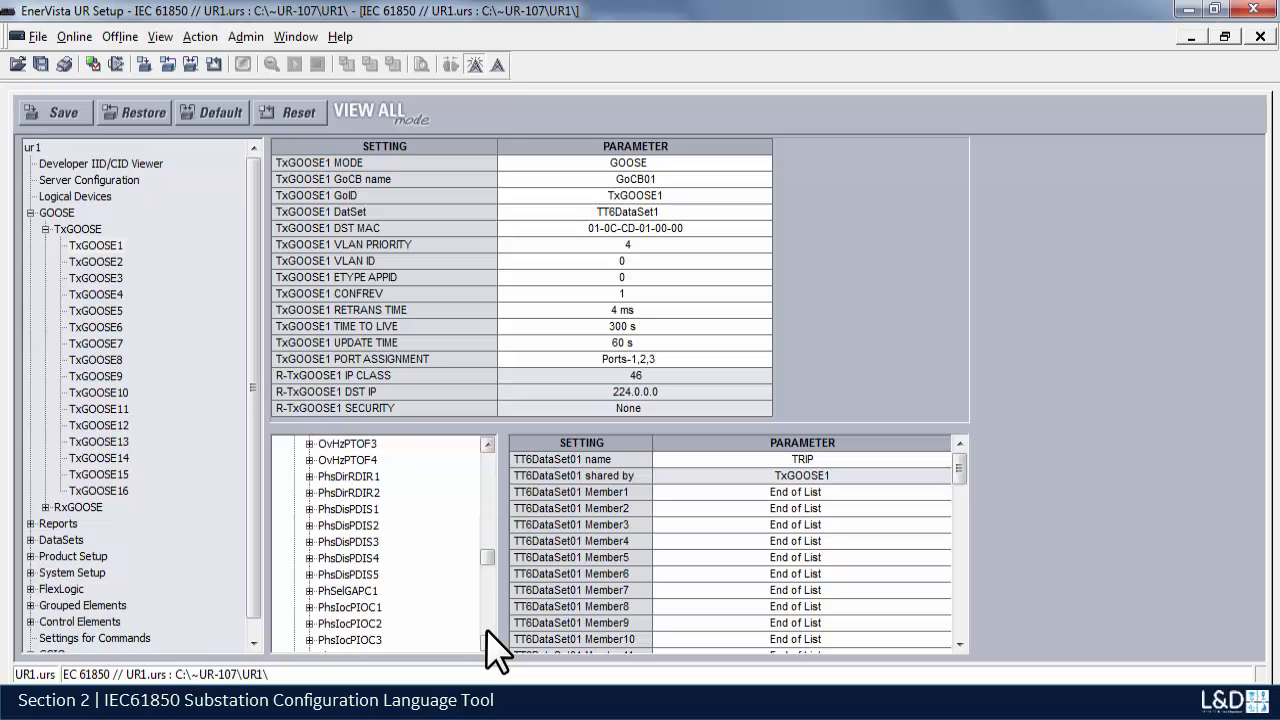
{"action": "left_click", "coordinate": [309, 607]}
{"action": "left_click", "coordinate": [324, 623]}
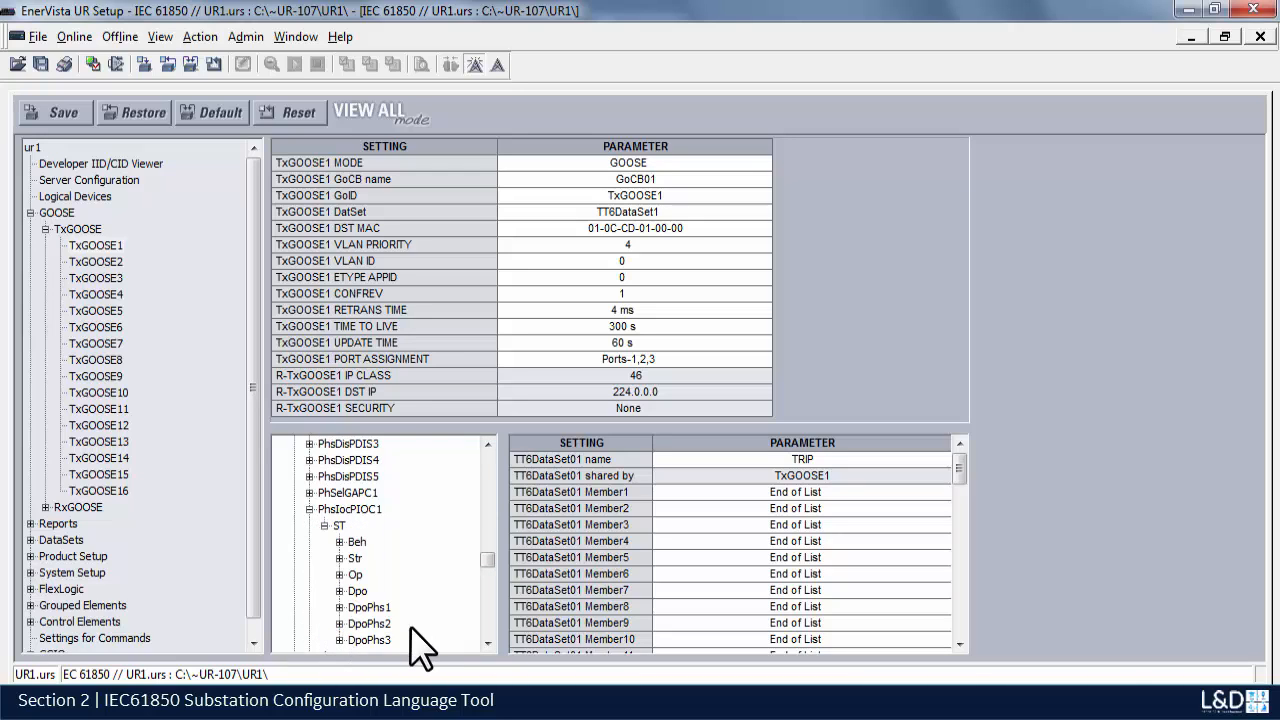
{"action": "left_click", "coordinate": [486, 640]}
{"action": "left_click", "coordinate": [486, 640]}
{"action": "left_click", "coordinate": [487, 640]}
{"action": "left_click", "coordinate": [487, 640]}
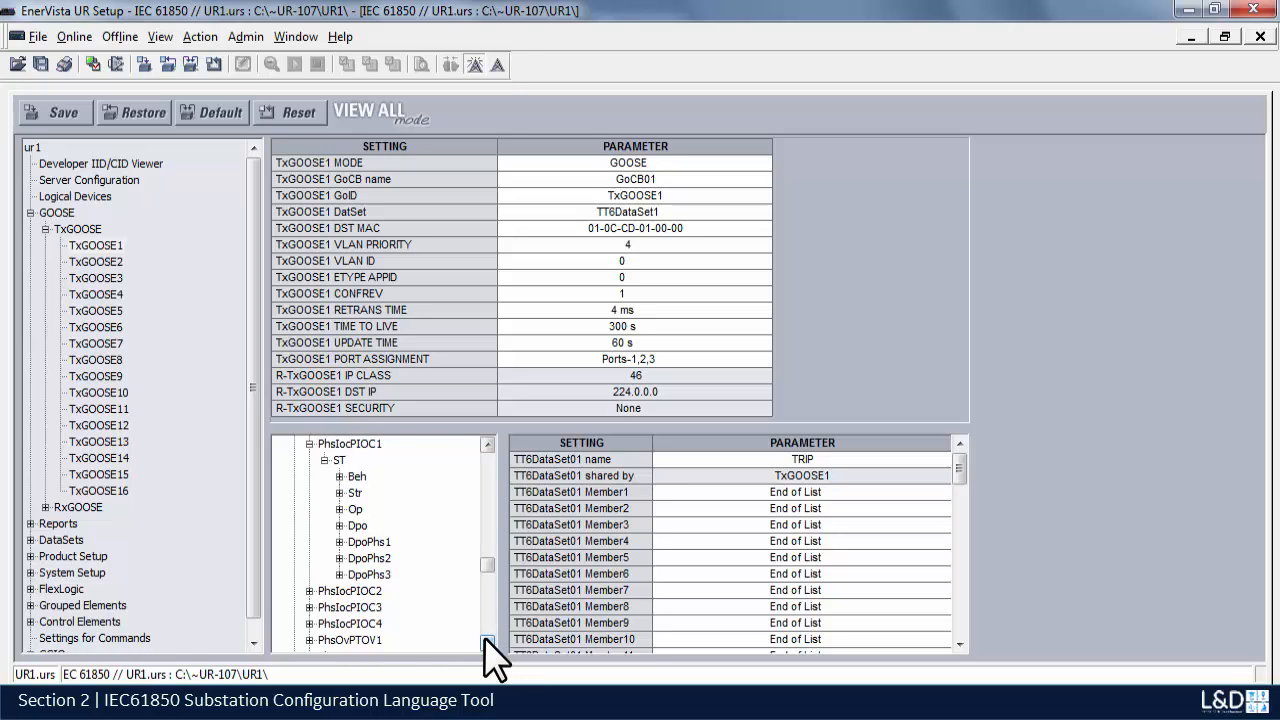
{"action": "left_click", "coordinate": [339, 509]}
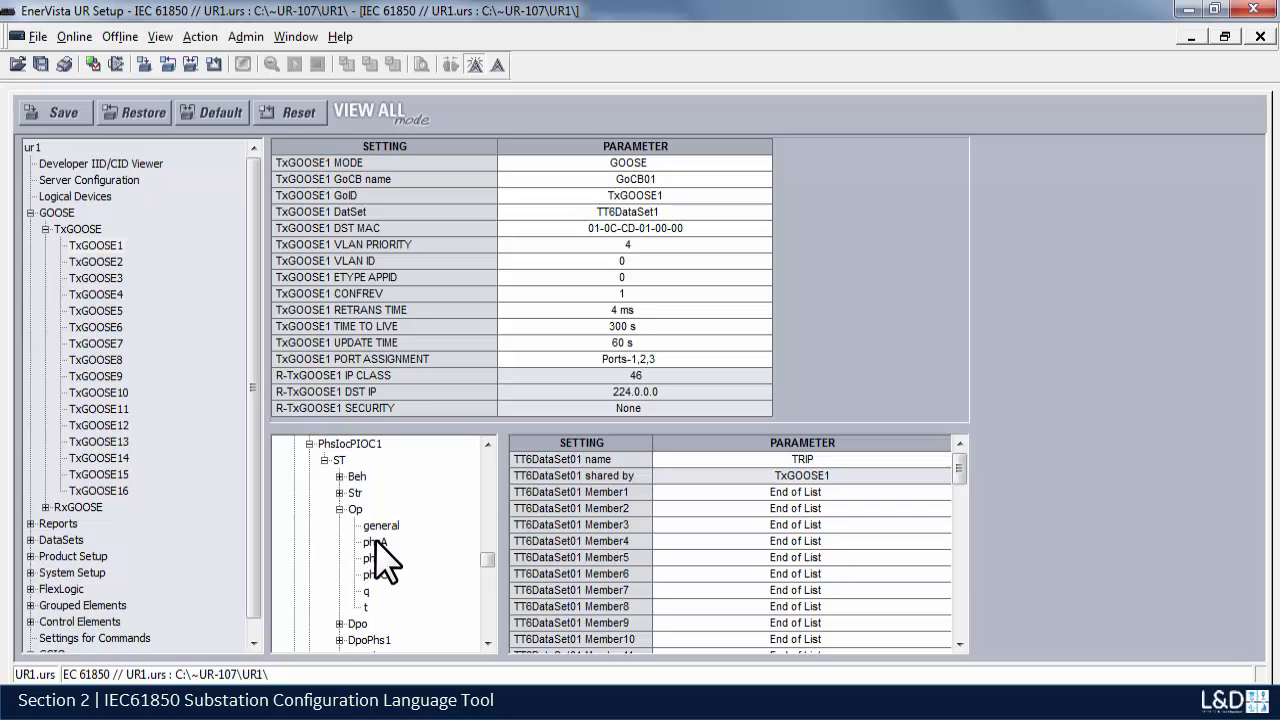
{"action": "left_click_drag", "start_coordinate": [379, 525], "coordinate": [876, 489]}
{"action": "left_click_drag", "start_coordinate": [366, 592], "coordinate": [762, 514]}
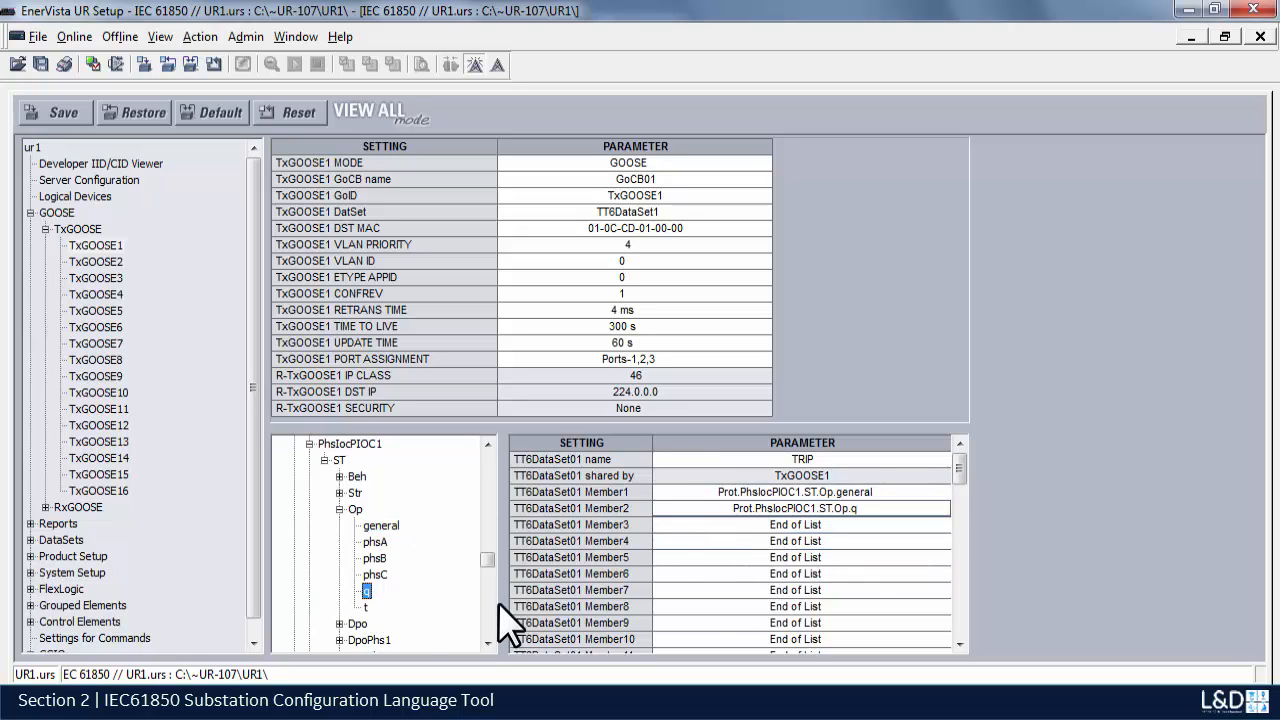
{"action": "left_click_drag", "start_coordinate": [366, 607], "coordinate": [736, 528]}
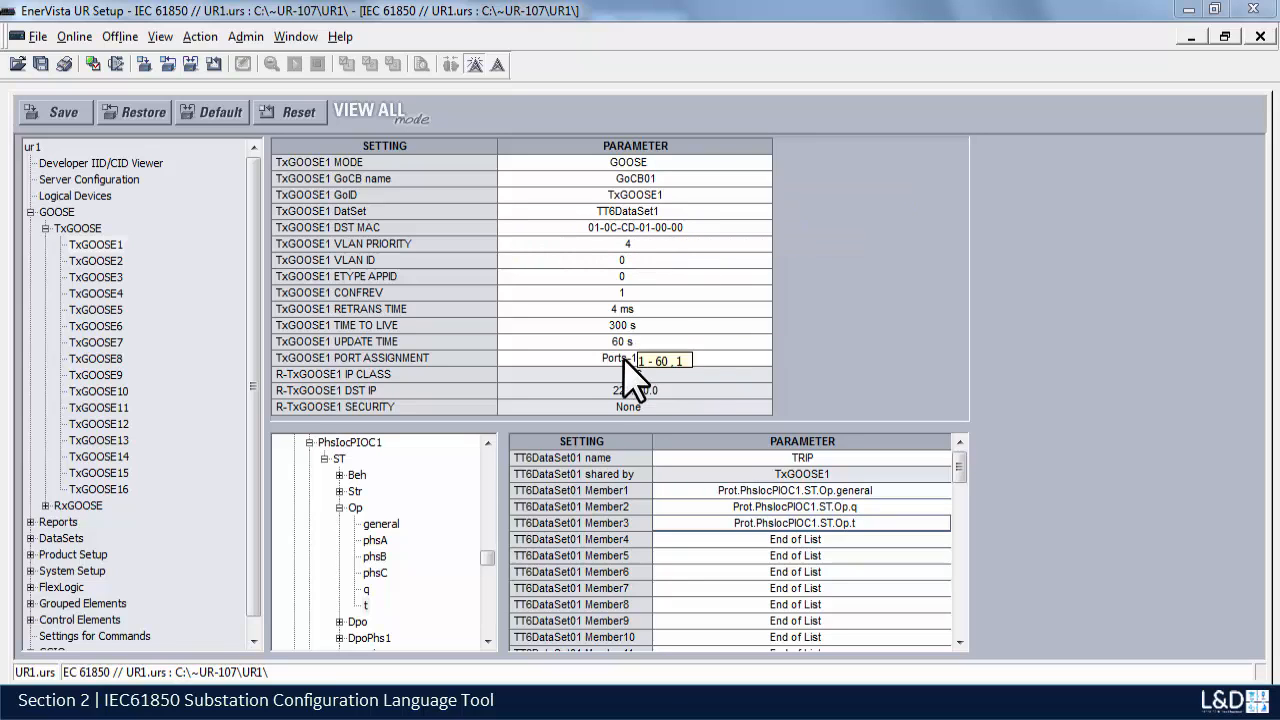
Step: Set the TxGOOSE1 VLAN priority to 7-5
{"action": "left_click", "coordinate": [537, 244]}
{"action": "left_click", "coordinate": [764, 245]}
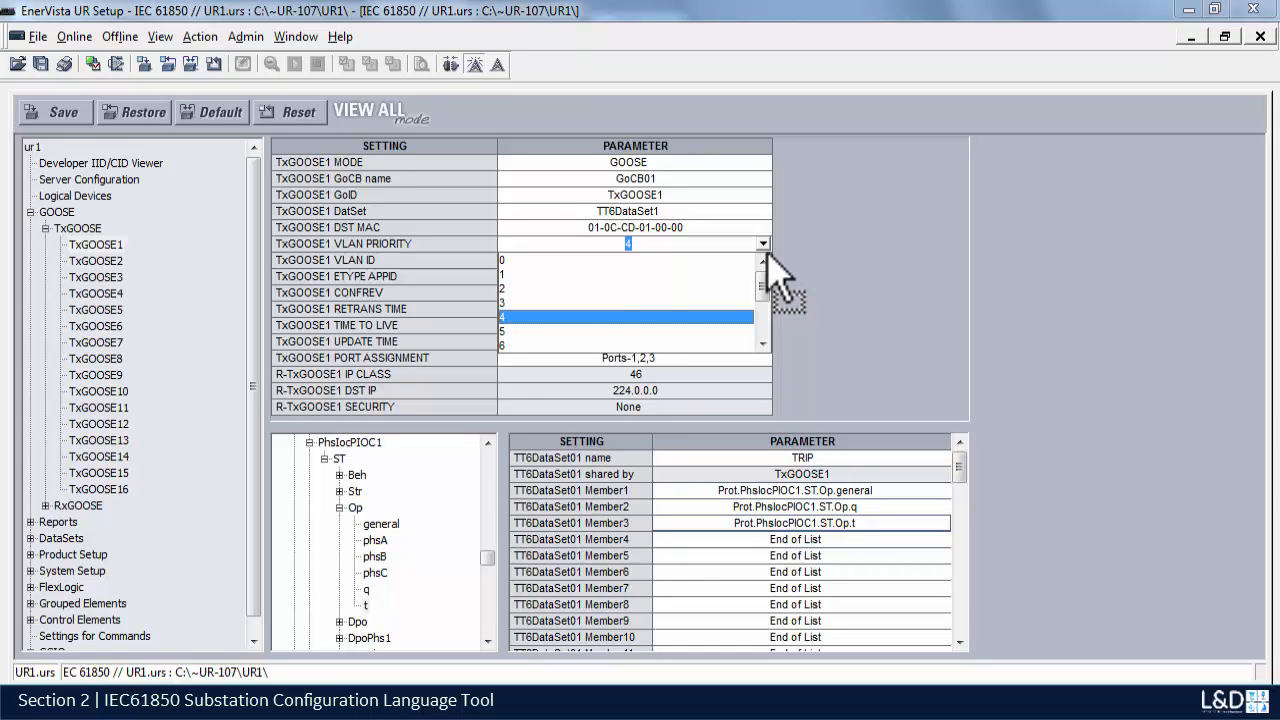
{"action": "left_click", "coordinate": [768, 253]}
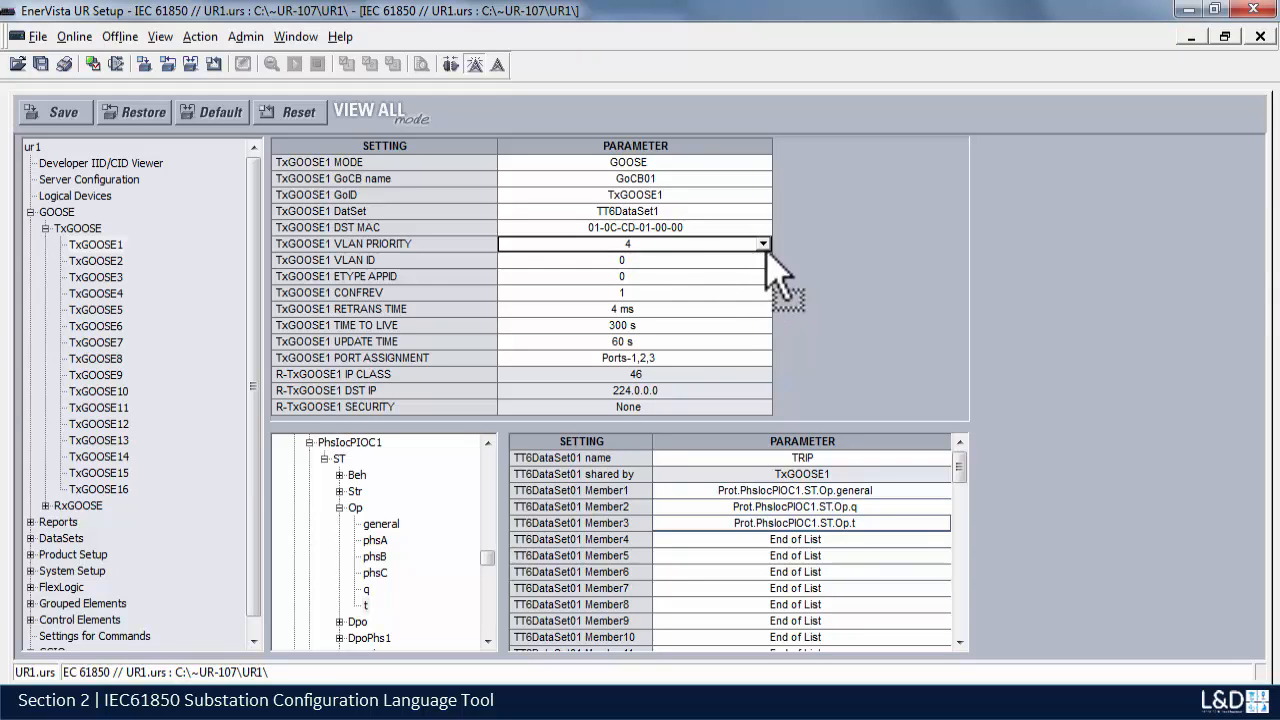
{"action": "left_click", "coordinate": [763, 244]}
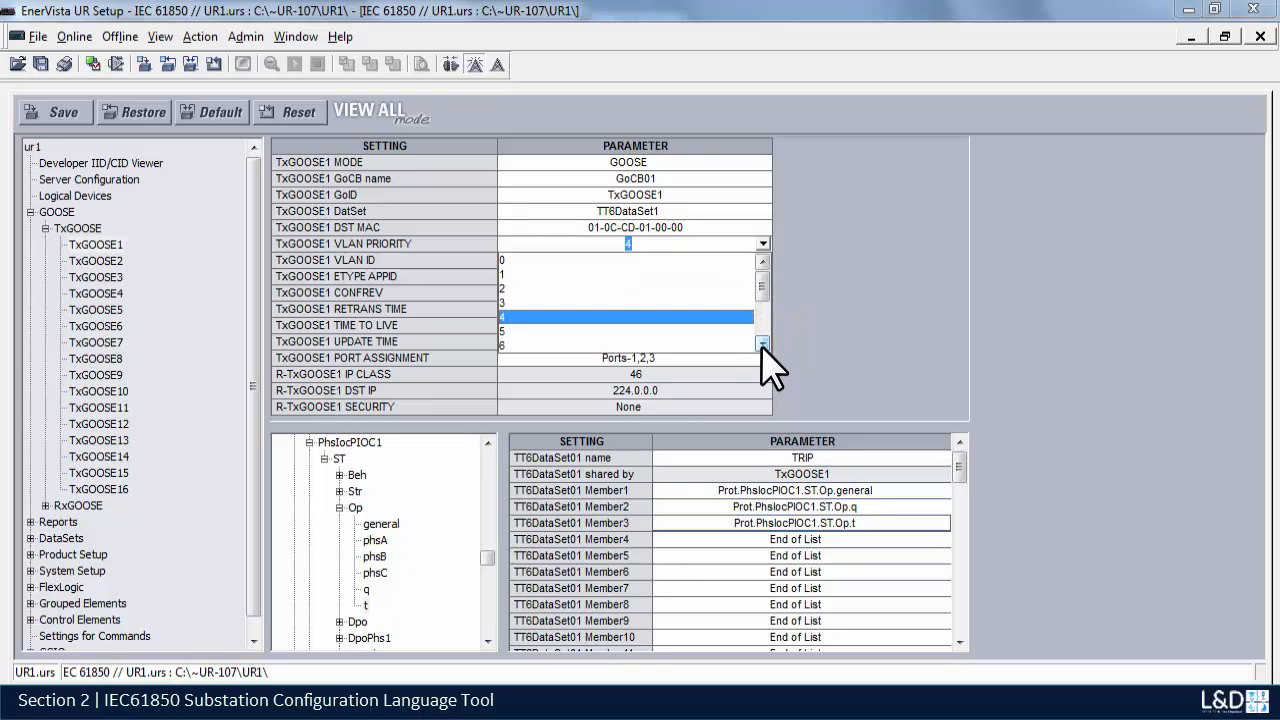
{"action": "left_click", "coordinate": [763, 343]}
{"action": "left_click", "coordinate": [762, 343]}
{"action": "left_click", "coordinate": [762, 343]}
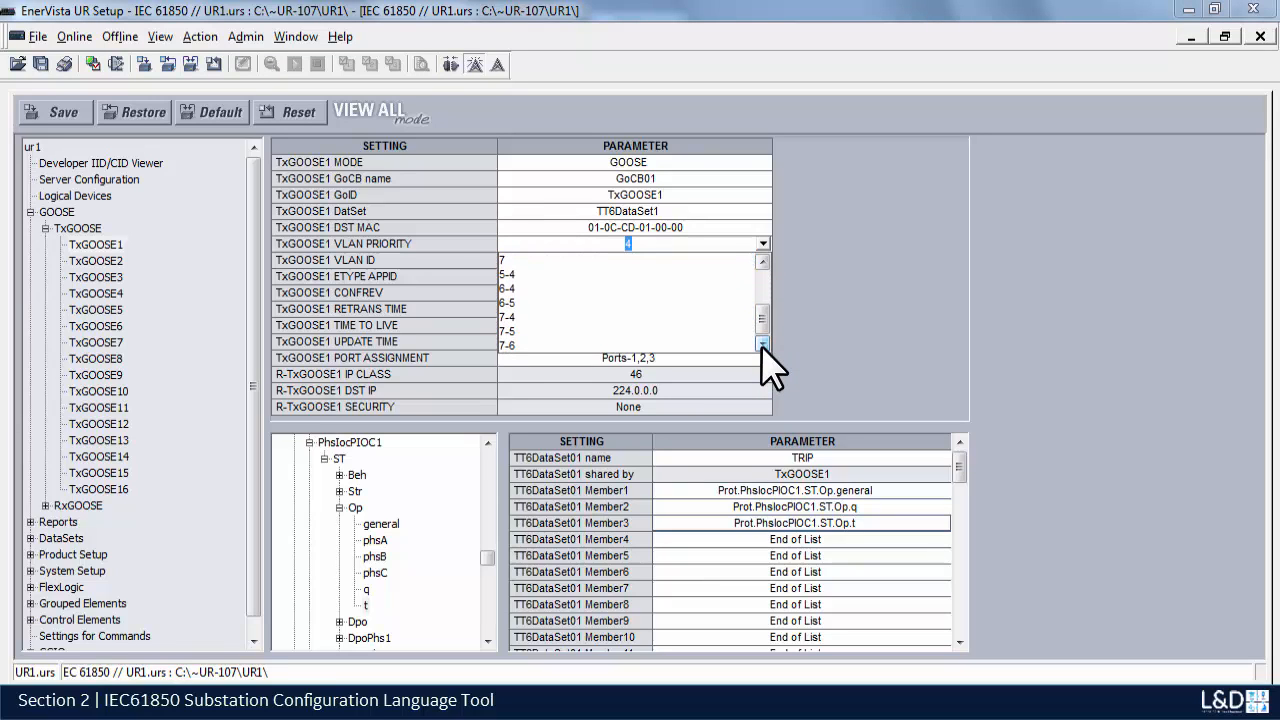
{"action": "left_click", "coordinate": [514, 333]}
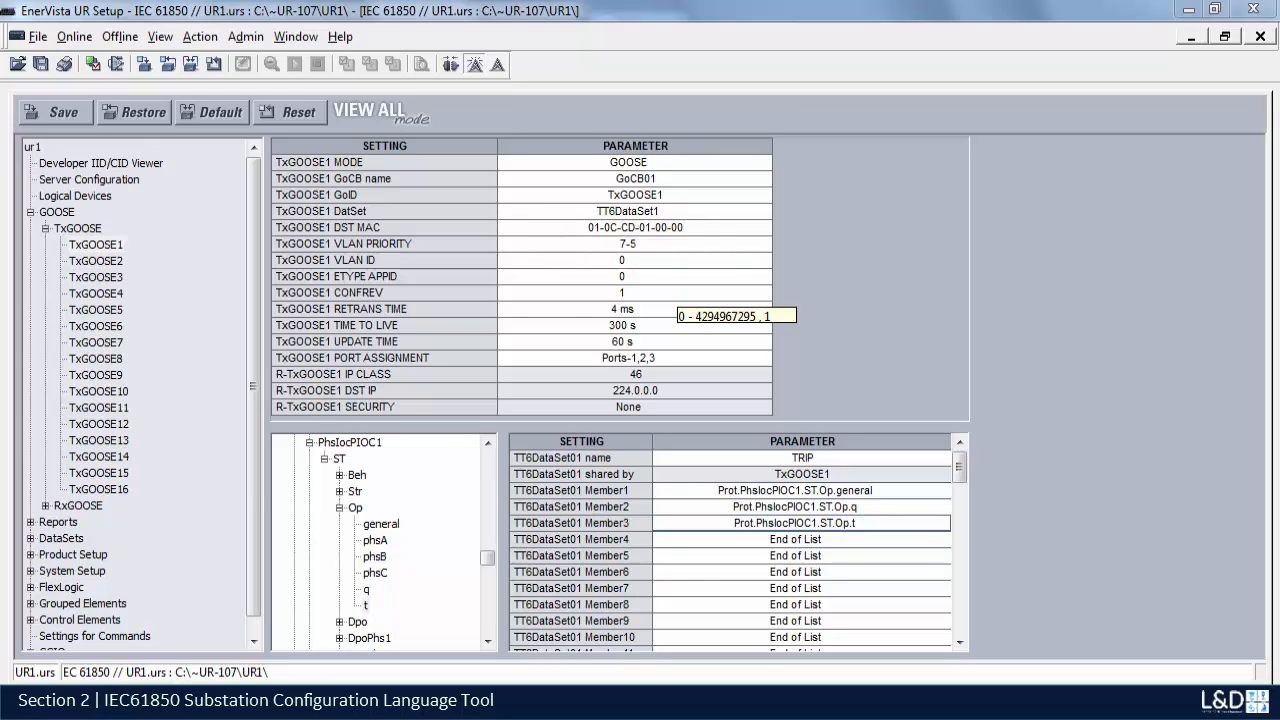
Step: Set the TxGOOSE1 VLAN ID to decimal 4
{"action": "left_click", "coordinate": [523, 262]}
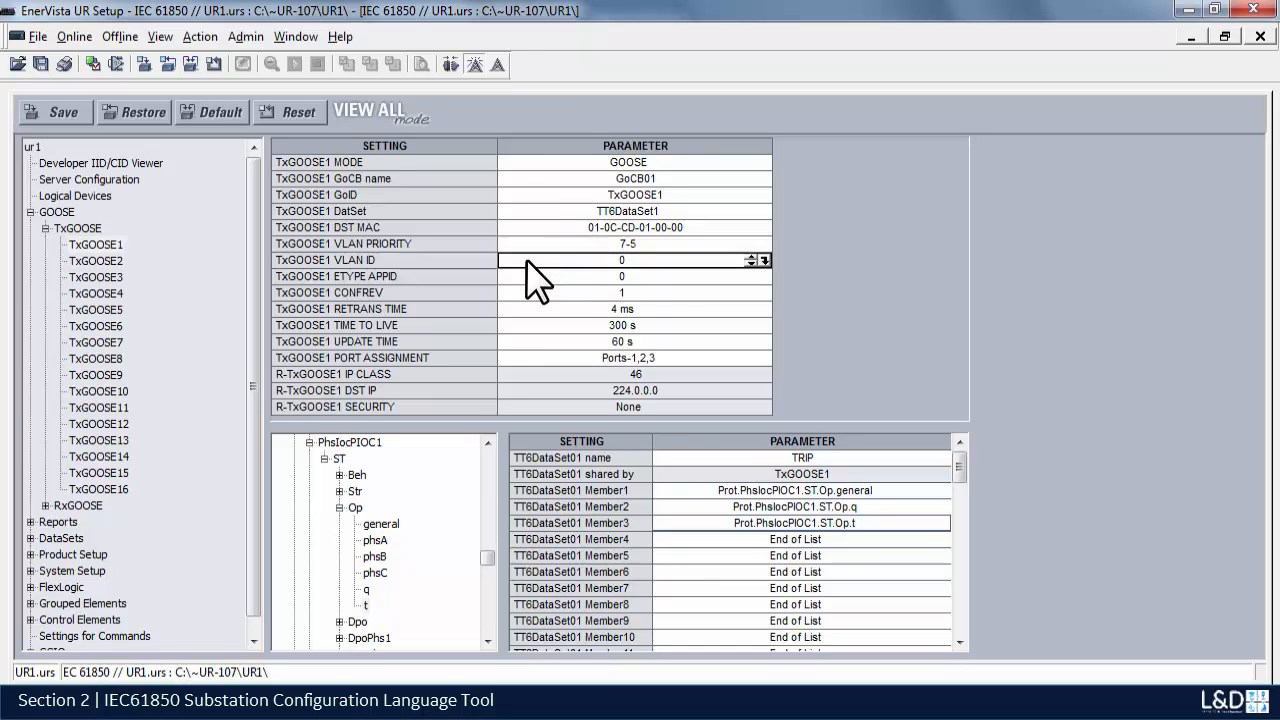
{"action": "left_click", "coordinate": [764, 261]}
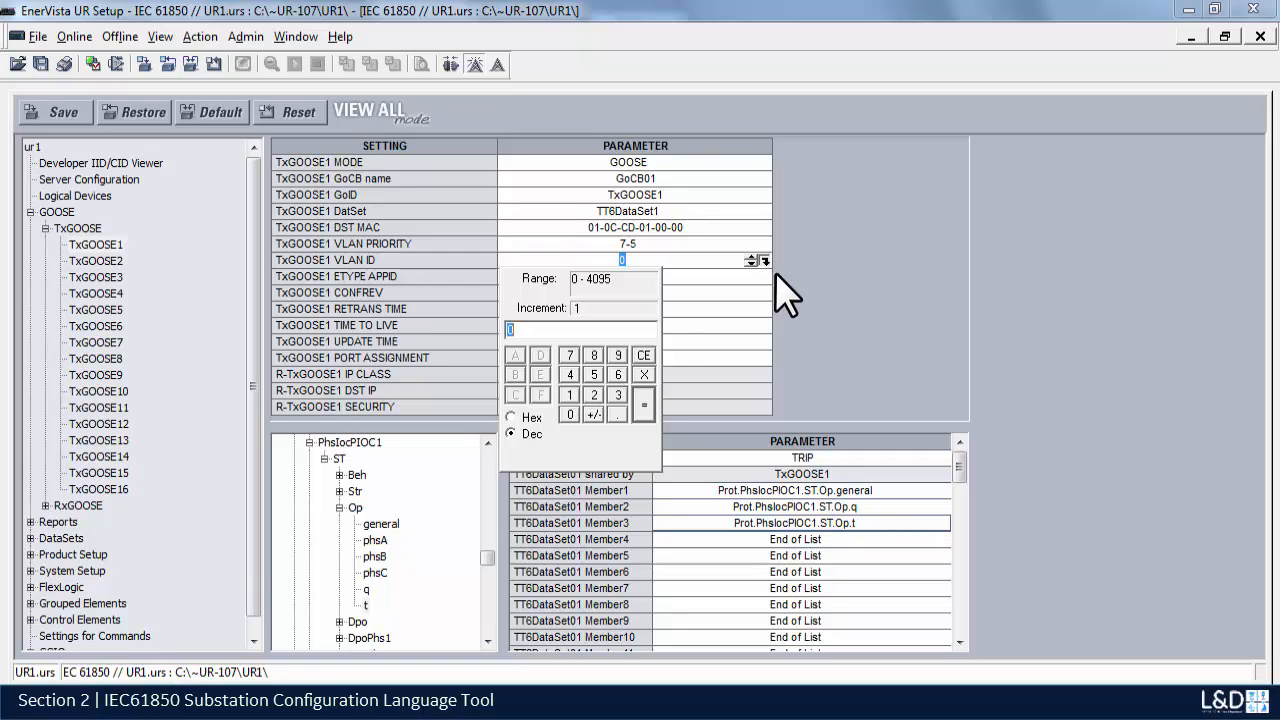
{"action": "left_click", "coordinate": [571, 372]}
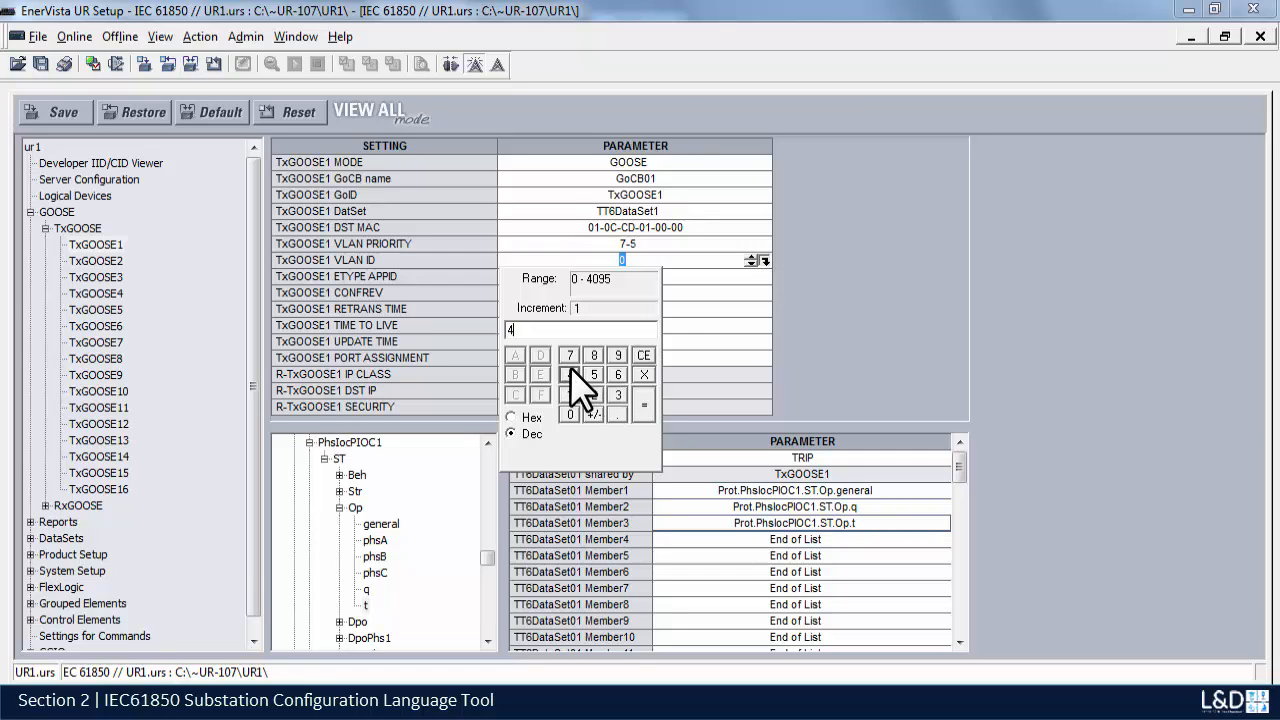
{"action": "left_click", "coordinate": [644, 406]}
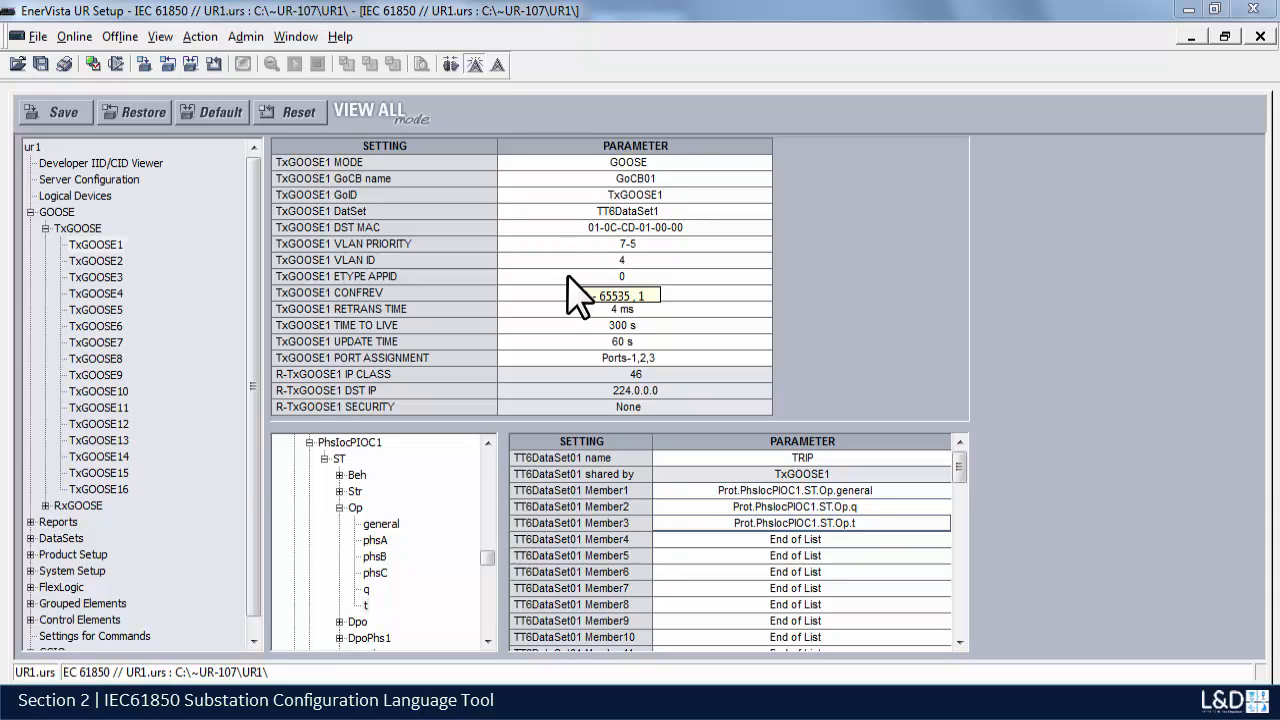
Step: Set the TxGOOSE1 ETYPE APPID to 32768 and its port assignment to Ports-2,3
{"action": "left_click", "coordinate": [594, 277]}
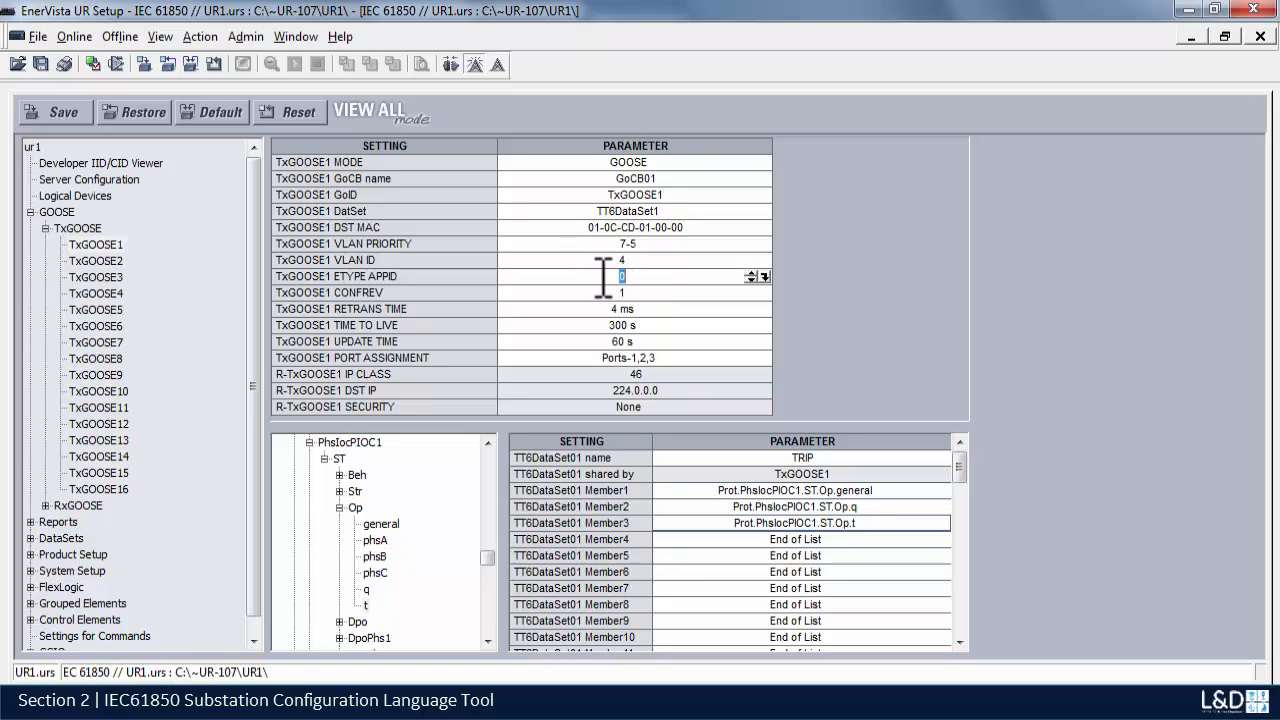
{"action": "type", "text": "32768"}
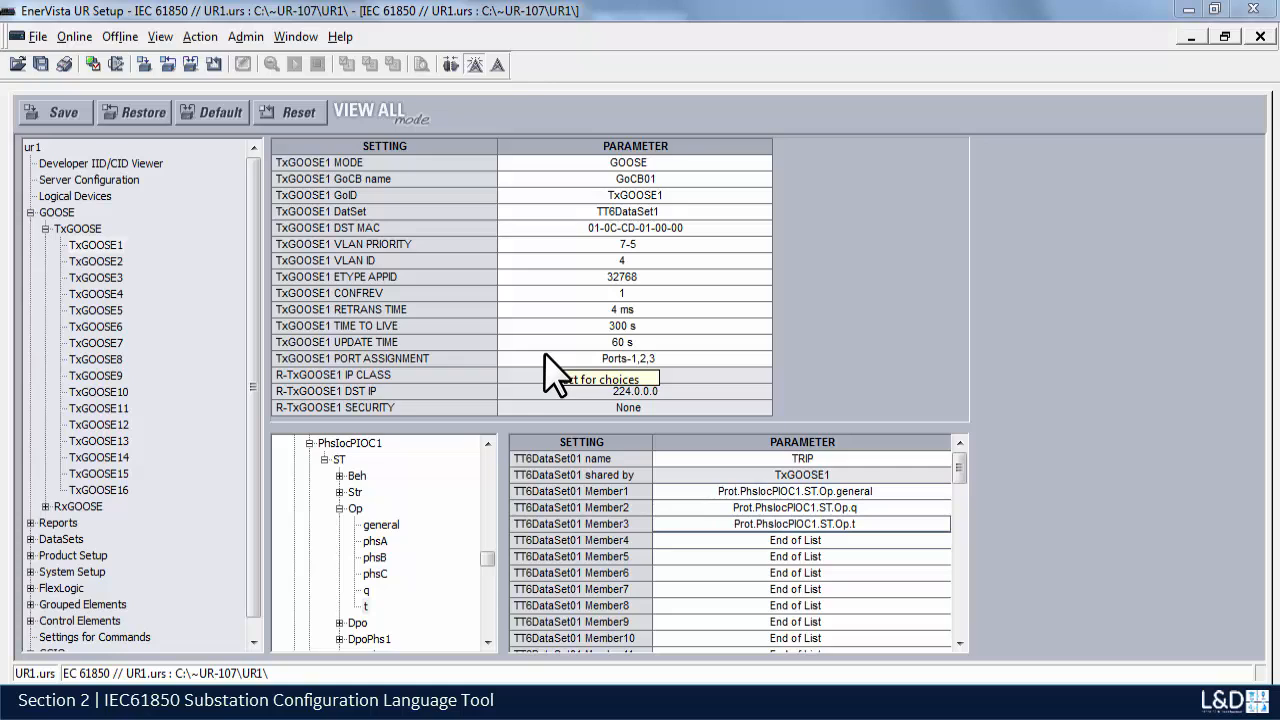
{"action": "left_click", "coordinate": [518, 359]}
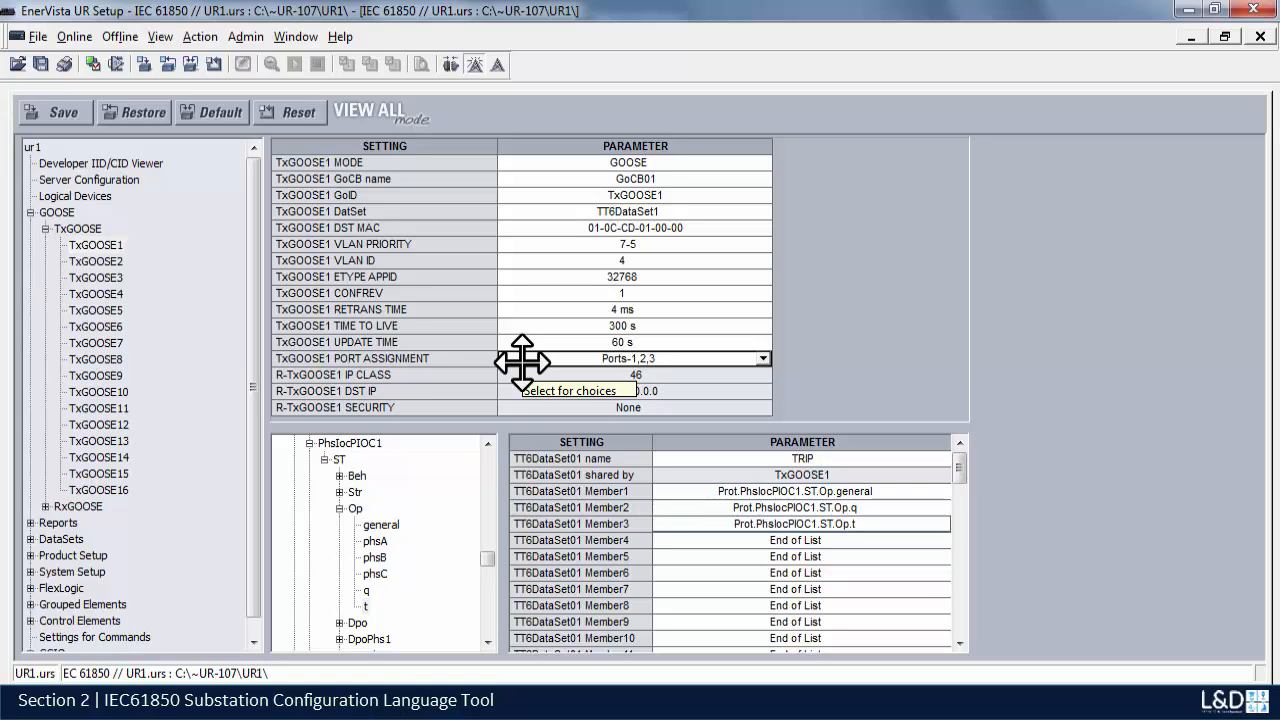
{"action": "left_click", "coordinate": [763, 358]}
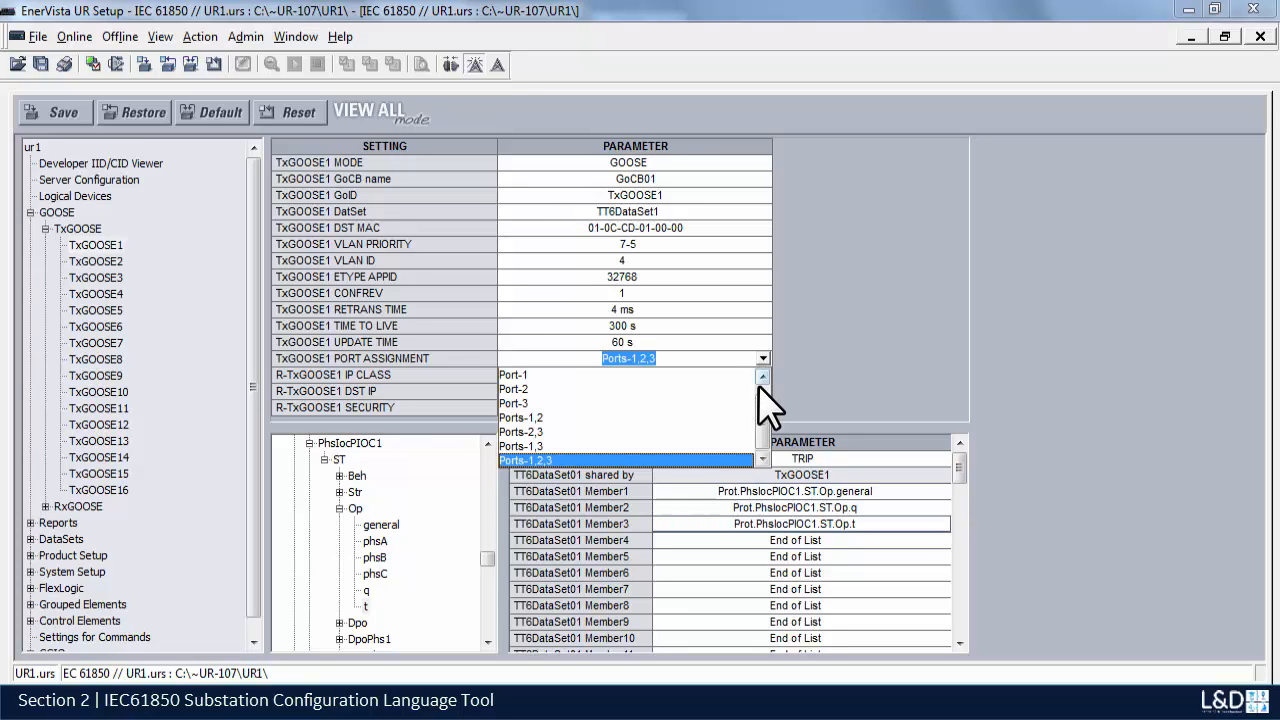
{"action": "scroll", "coordinate": [757, 390], "scroll_direction": "up", "scroll_amount": 1}
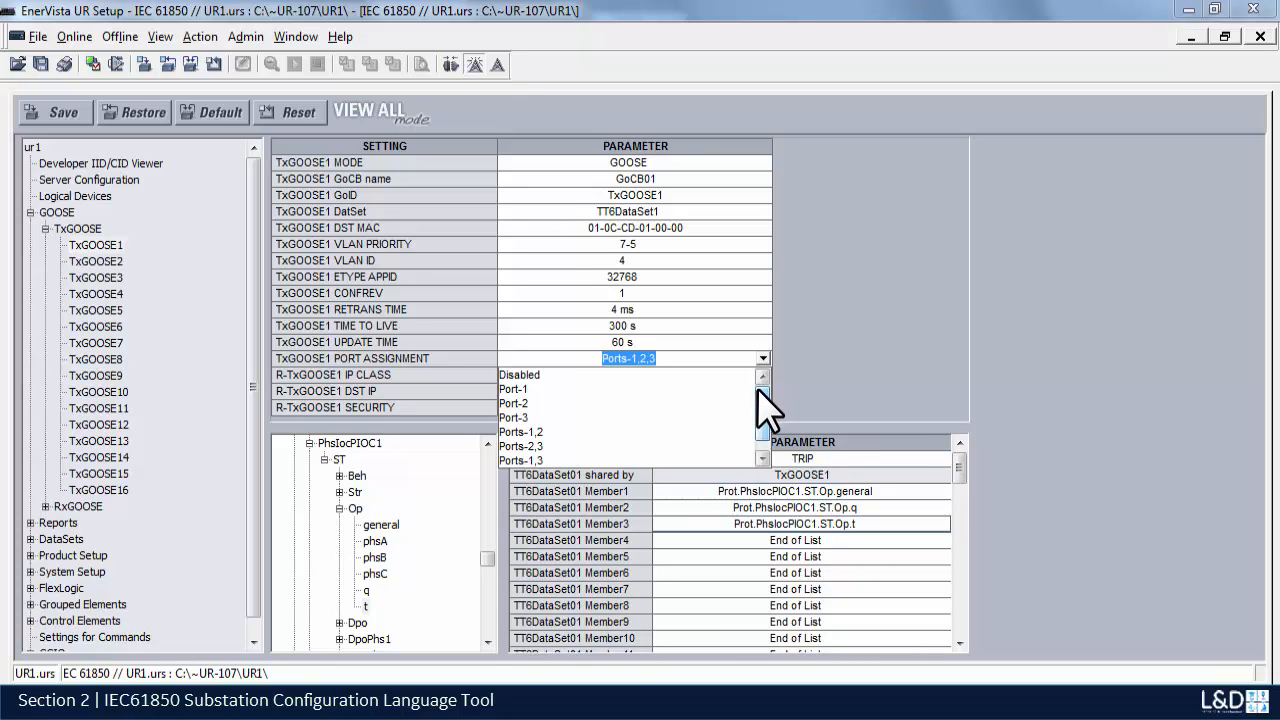
{"action": "left_click_drag", "start_coordinate": [760, 389], "coordinate": [760, 400]}
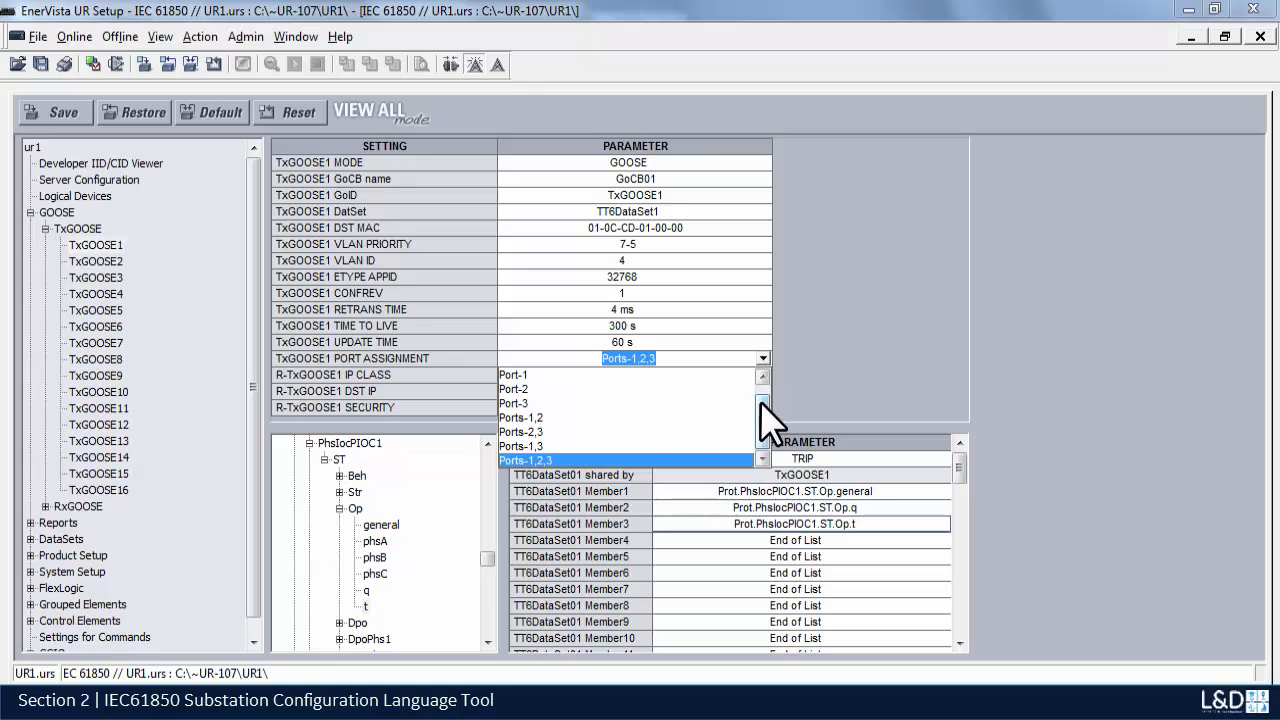
{"action": "left_click", "coordinate": [562, 432]}
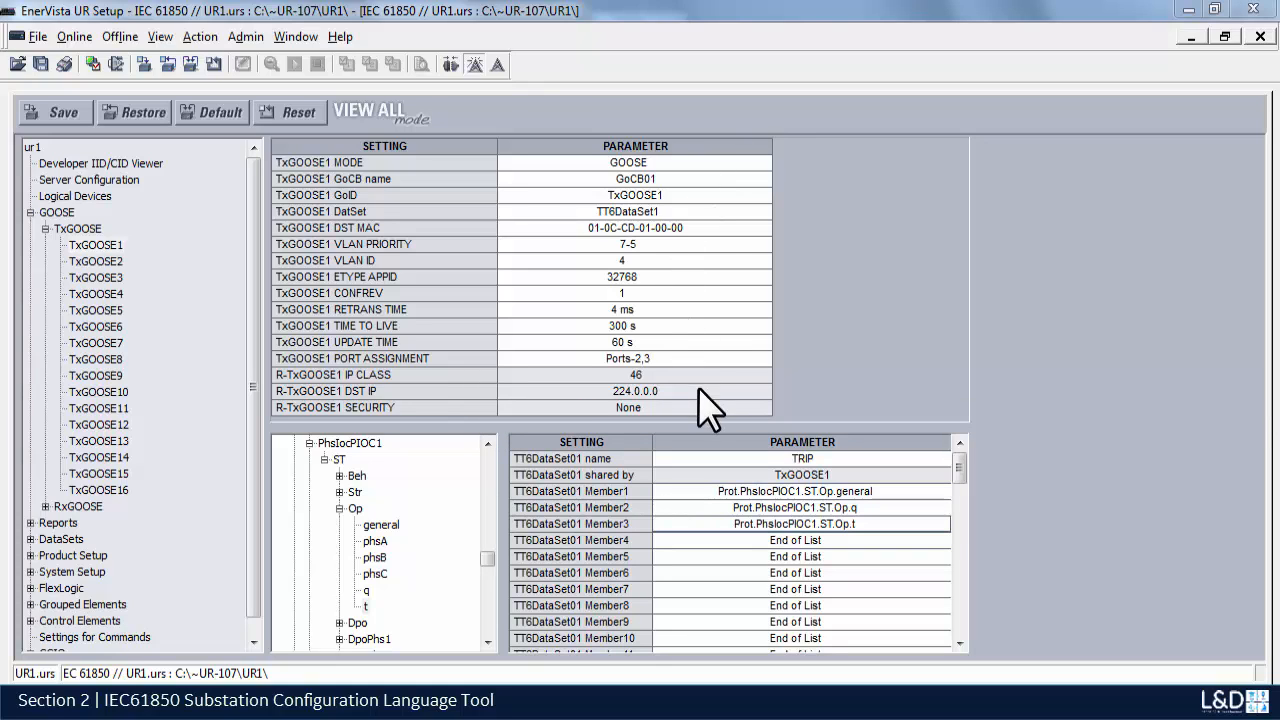
Step: Change the TxGOOSE1 mode to R-GOOSE while keeping the current settings
{"action": "left_click", "coordinate": [735, 162]}
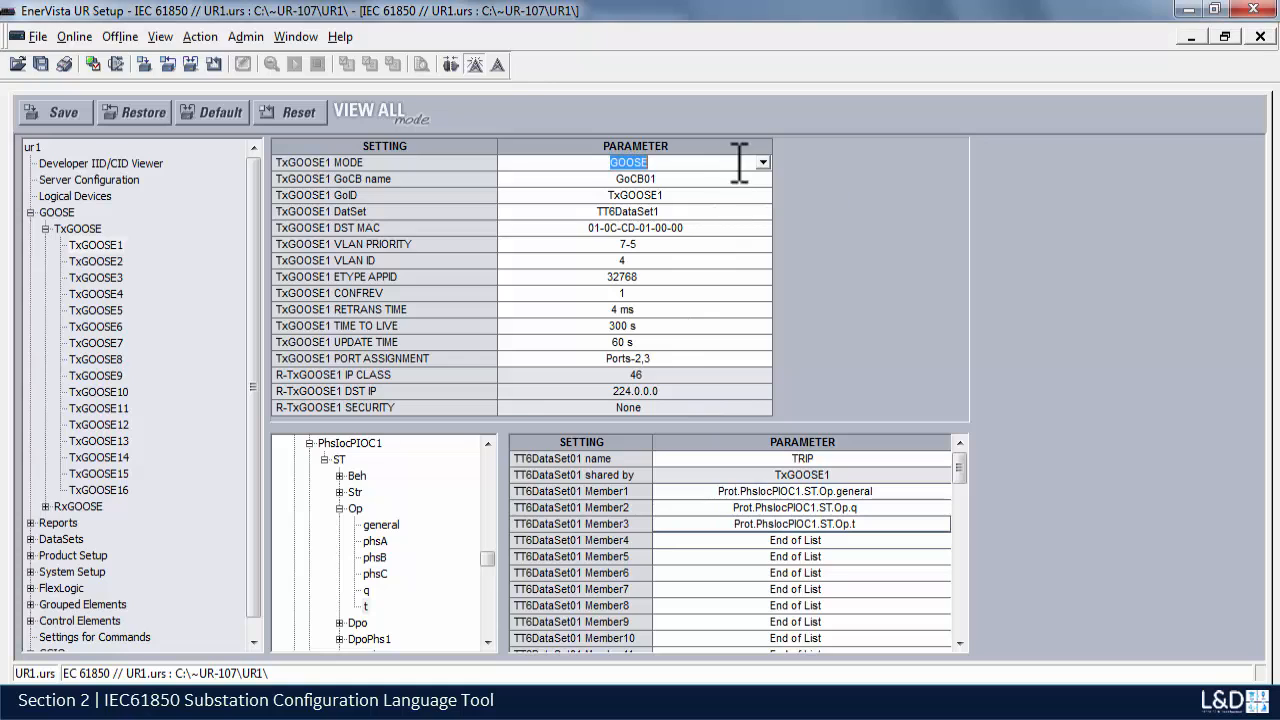
{"action": "left_click", "coordinate": [763, 162]}
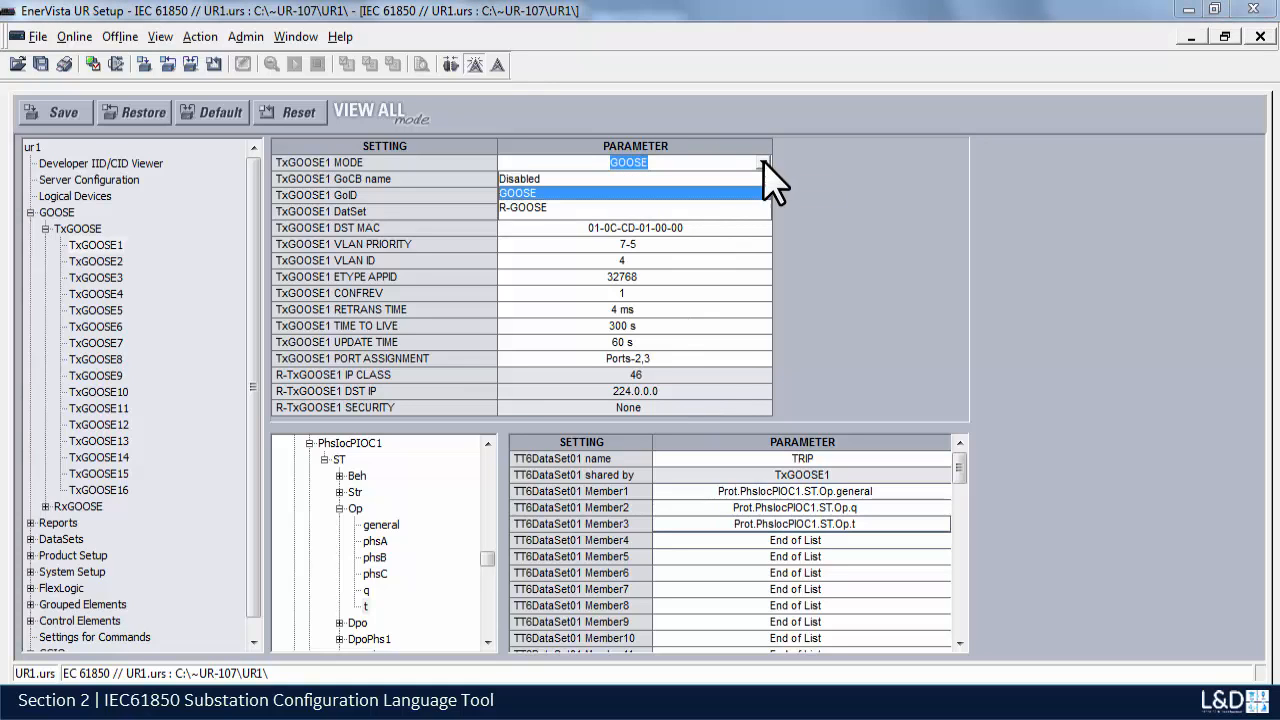
{"action": "left_click", "coordinate": [566, 208]}
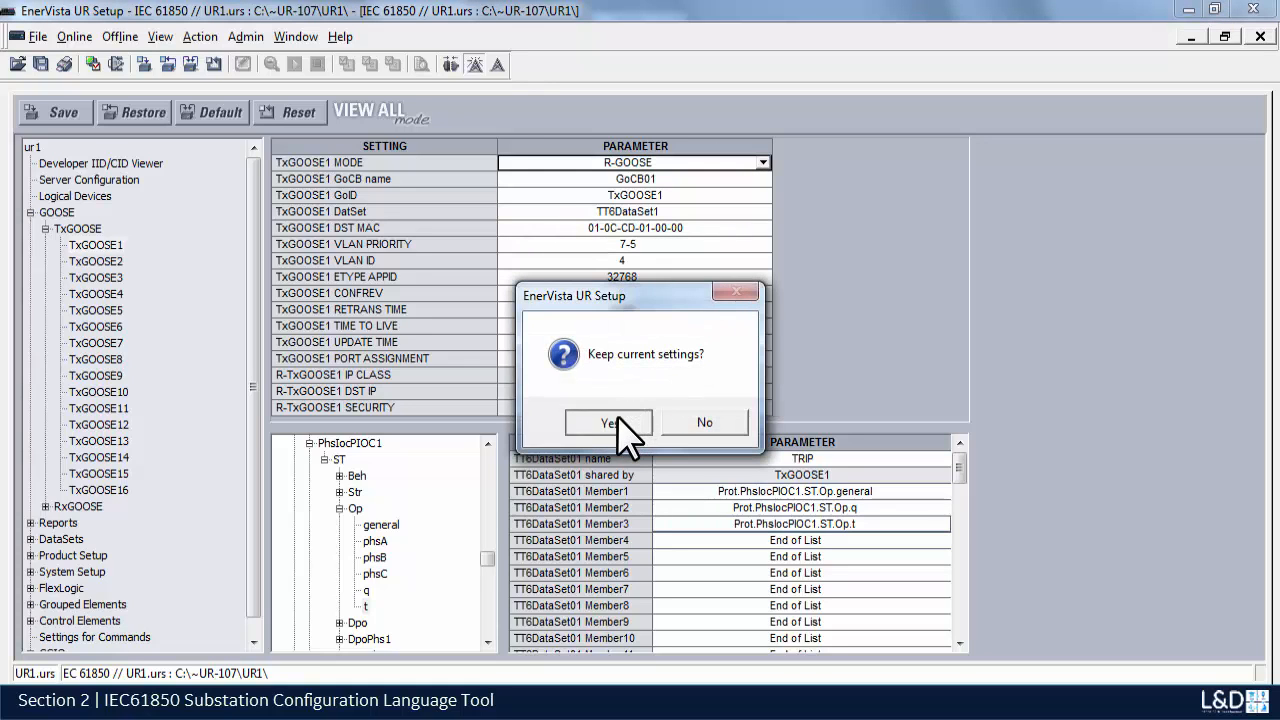
{"action": "left_click", "coordinate": [614, 422]}
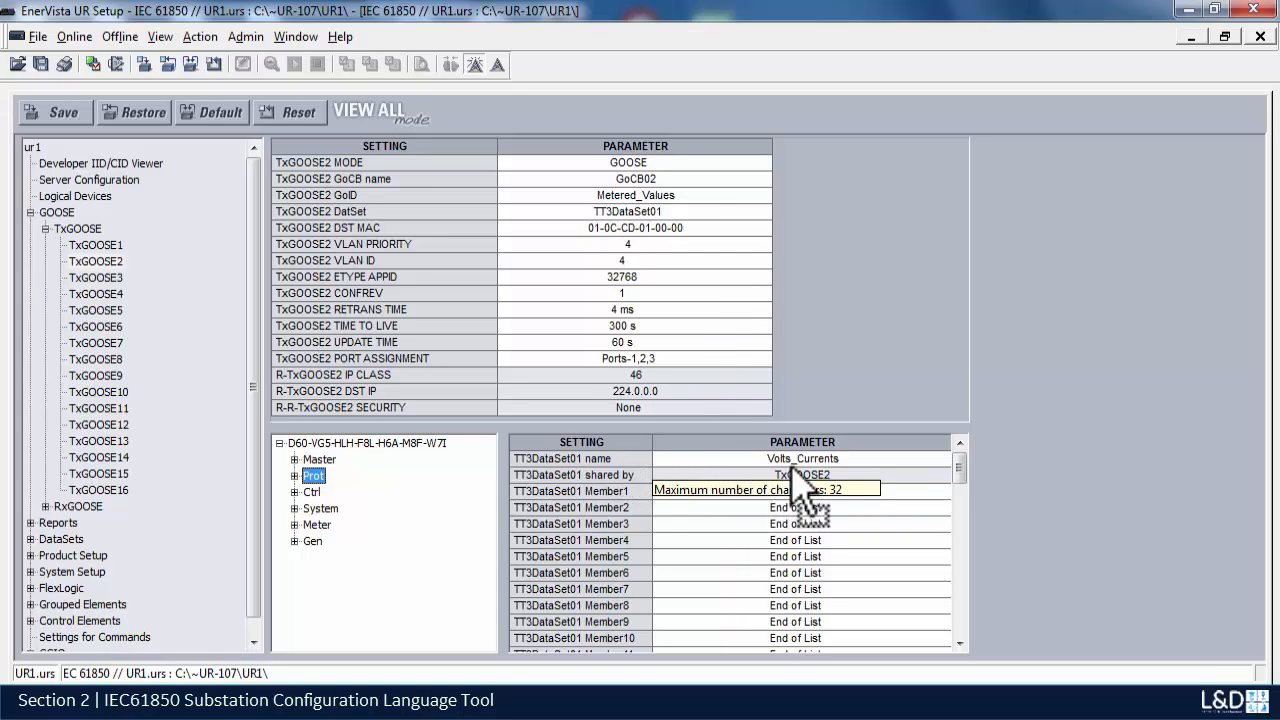
Step: Assign Meter.ACsrcMMXU1.MX.PhV.phsA.cVal.mag to Member1 of the TxGOOSE2 dataset TT3DataSet01
{"action": "left_click", "coordinate": [294, 524]}
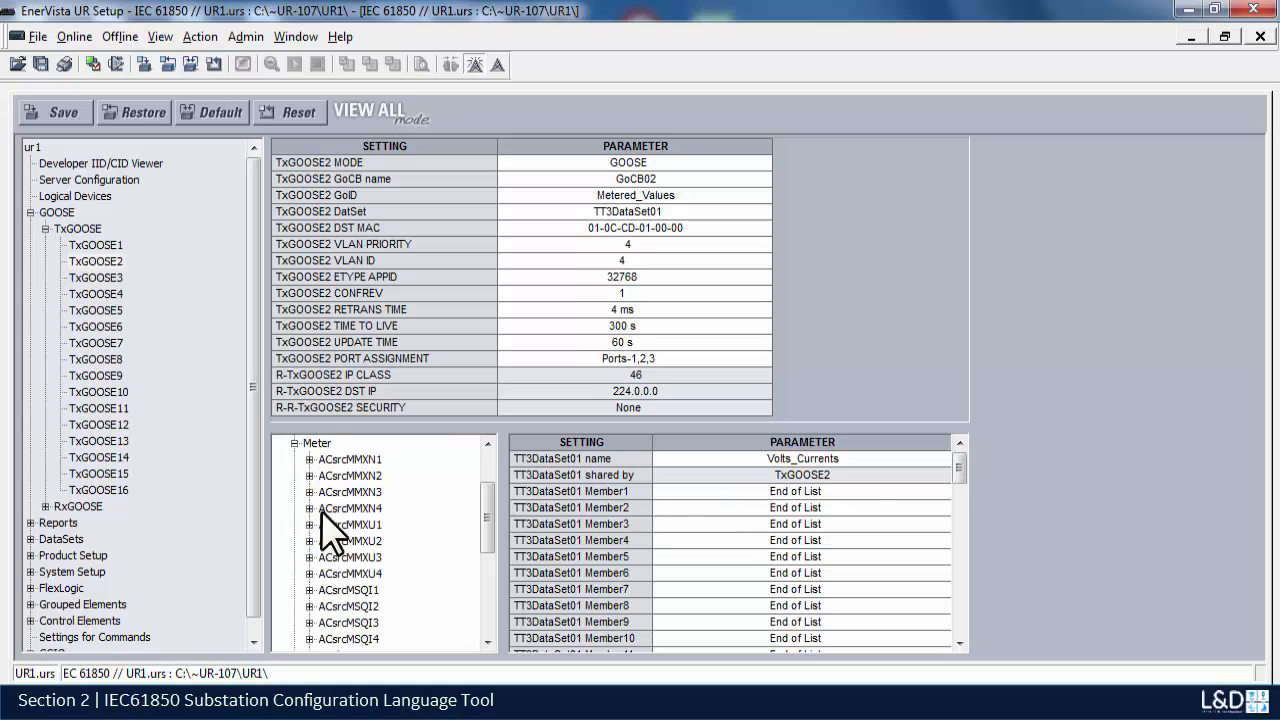
{"action": "mouse_move", "coordinate": [481, 530]}
{"action": "left_mouse_down"}
{"action": "mouse_move", "coordinate": [481, 573]}
{"action": "mouse_move", "coordinate": [481, 500]}
{"action": "mouse_move", "coordinate": [480, 537]}
{"action": "left_mouse_up"}
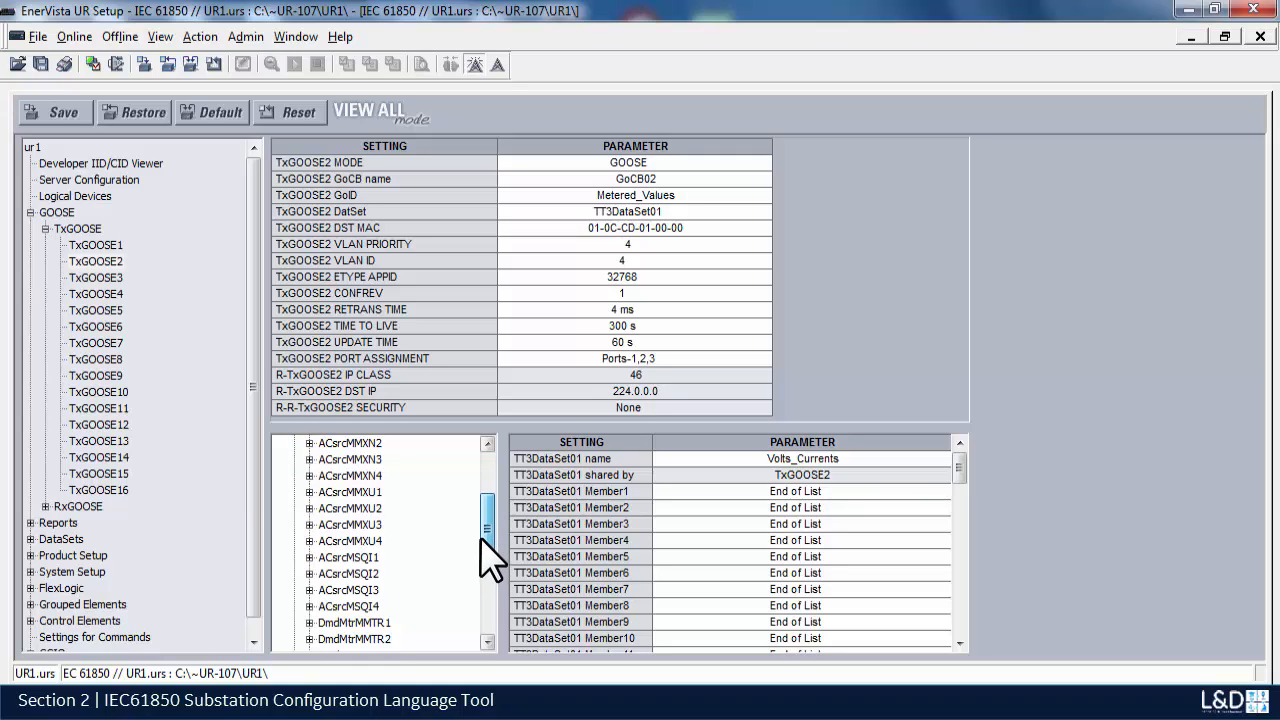
{"action": "left_click", "coordinate": [310, 492]}
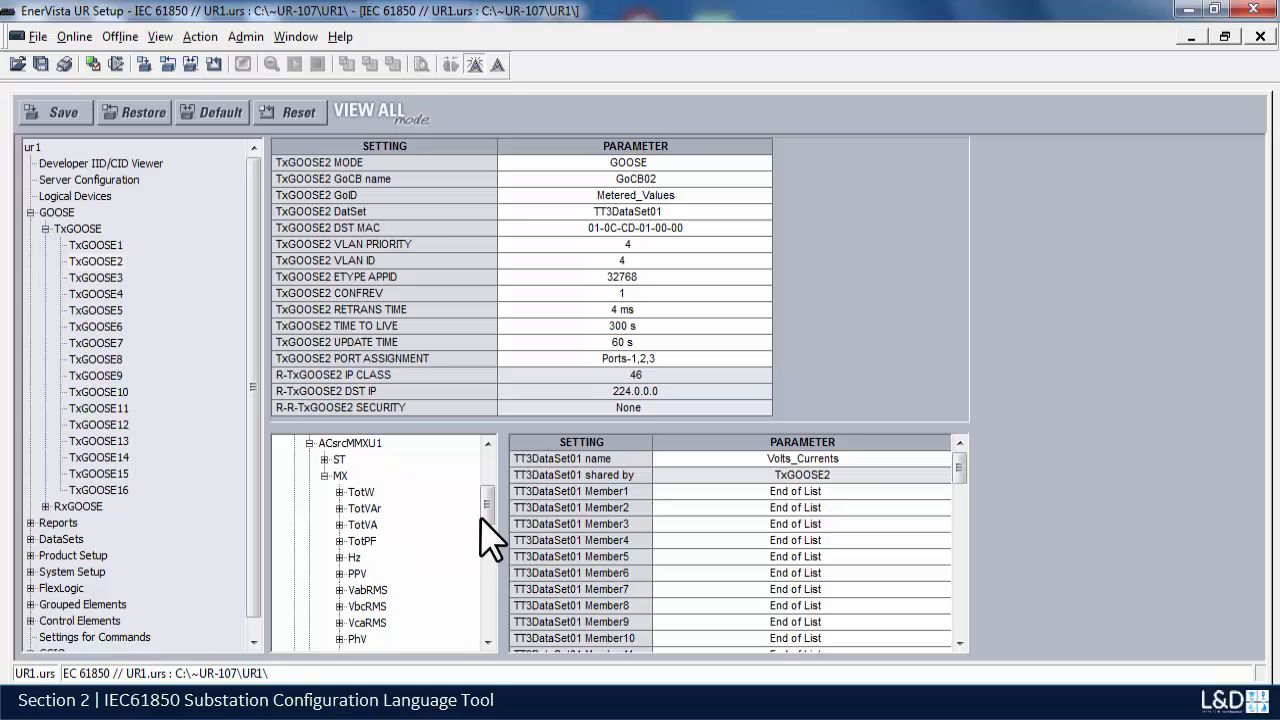
{"action": "left_click_drag", "start_coordinate": [490, 514], "coordinate": [486, 533]}
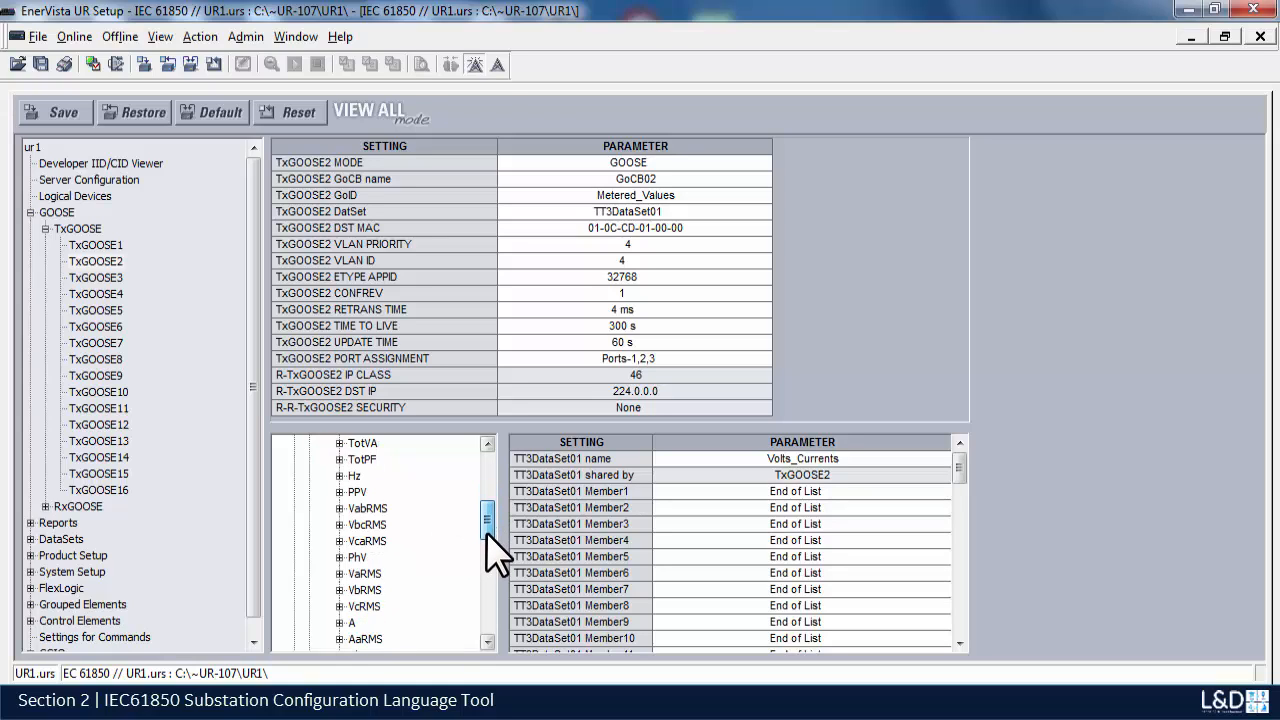
{"action": "left_click", "coordinate": [339, 557]}
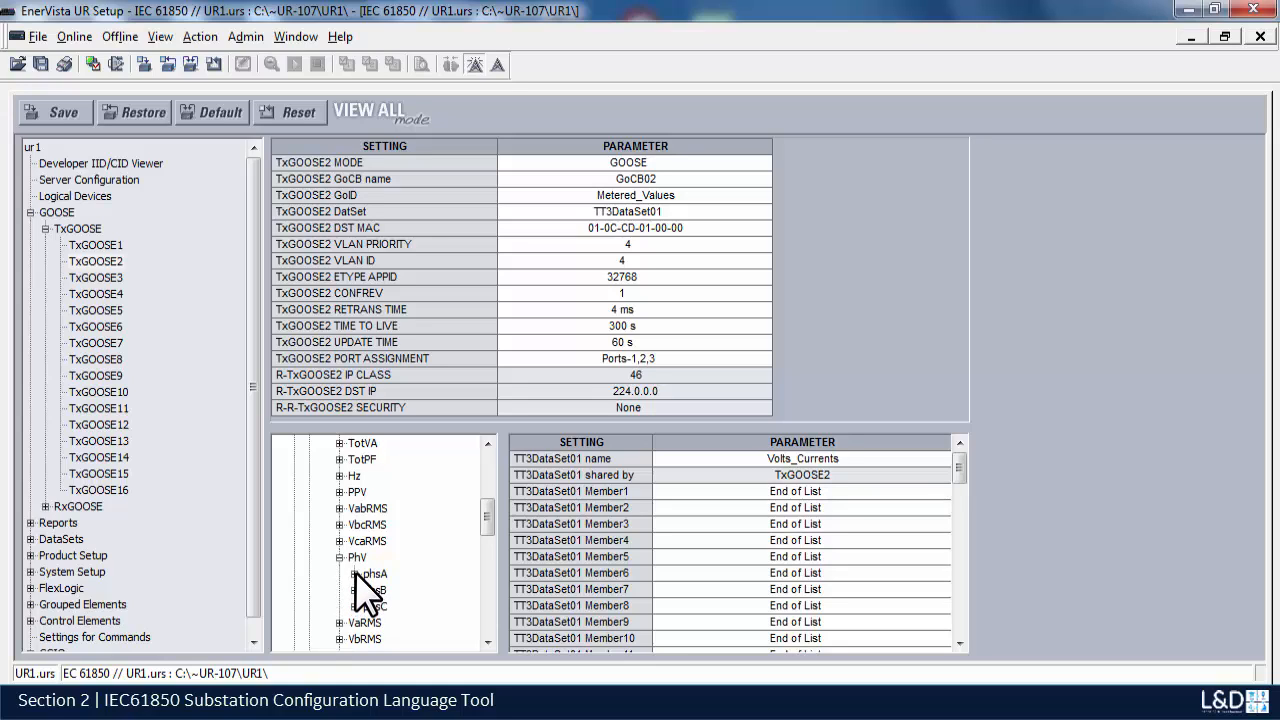
{"action": "left_click", "coordinate": [355, 573]}
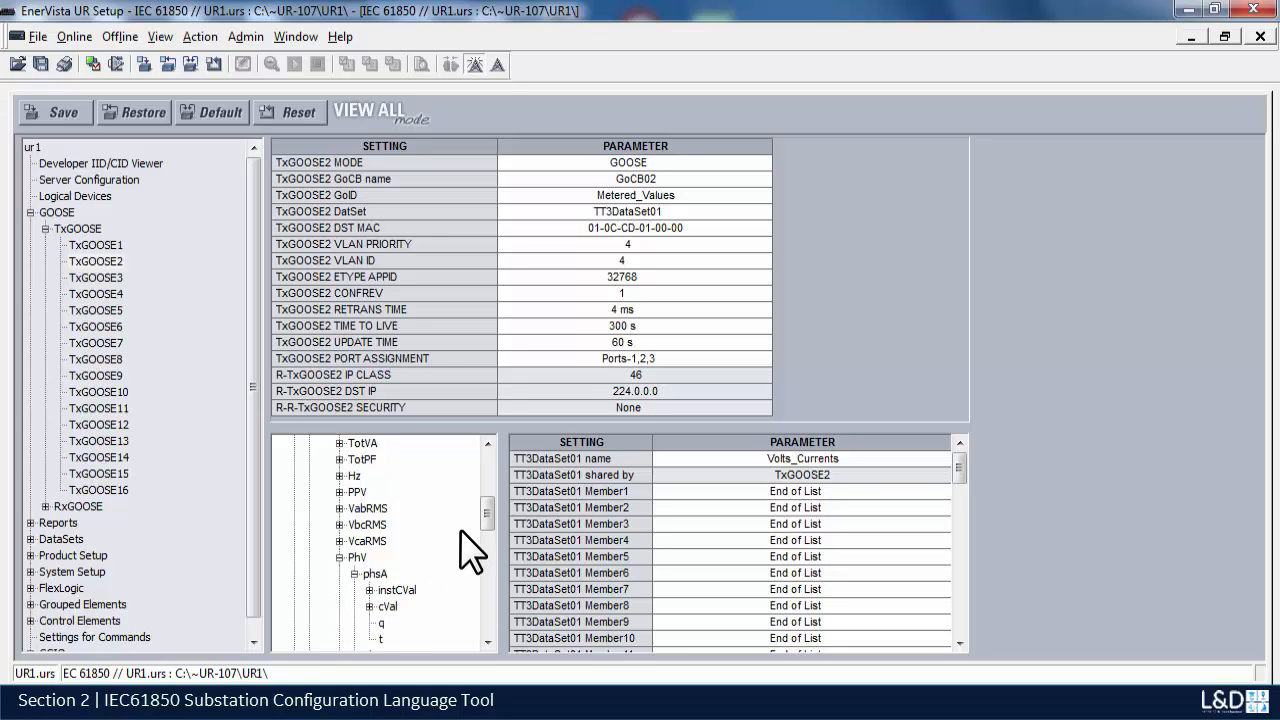
{"action": "left_click_drag", "start_coordinate": [485, 517], "coordinate": [485, 523]}
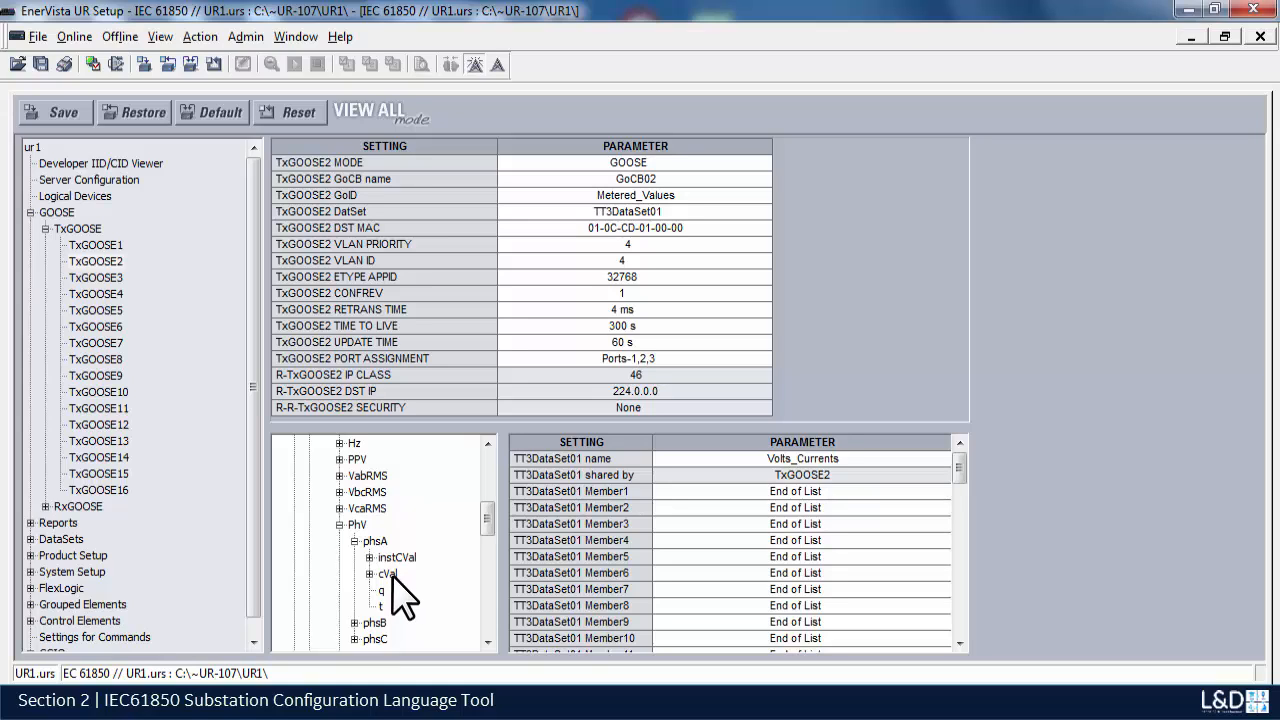
{"action": "double_click", "coordinate": [388, 575]}
{"action": "double_click", "coordinate": [402, 592]}
{"action": "left_click_drag", "start_coordinate": [402, 592], "coordinate": [856, 491]}
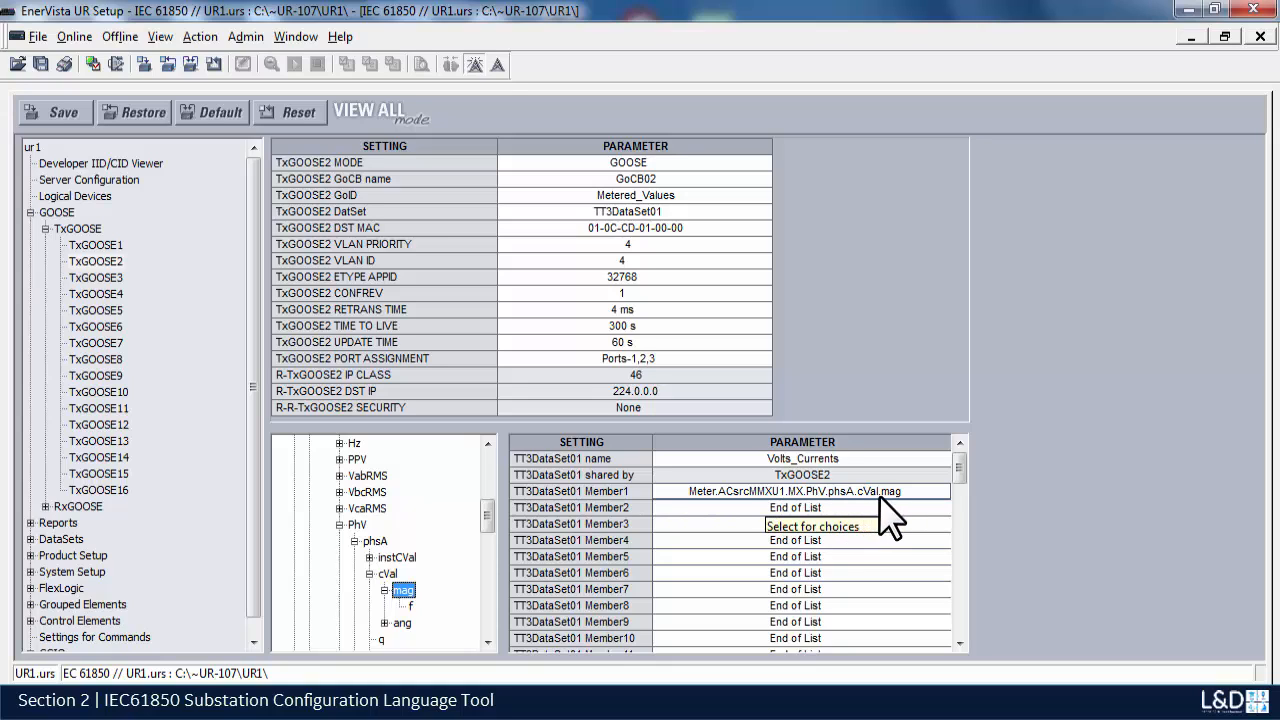
Step: Assign Meter.ACsrcMMXU1.MX.A.phsA.cVal.mag to Member2 of the TT3DataSet01 dataset
{"action": "left_click", "coordinate": [340, 523]}
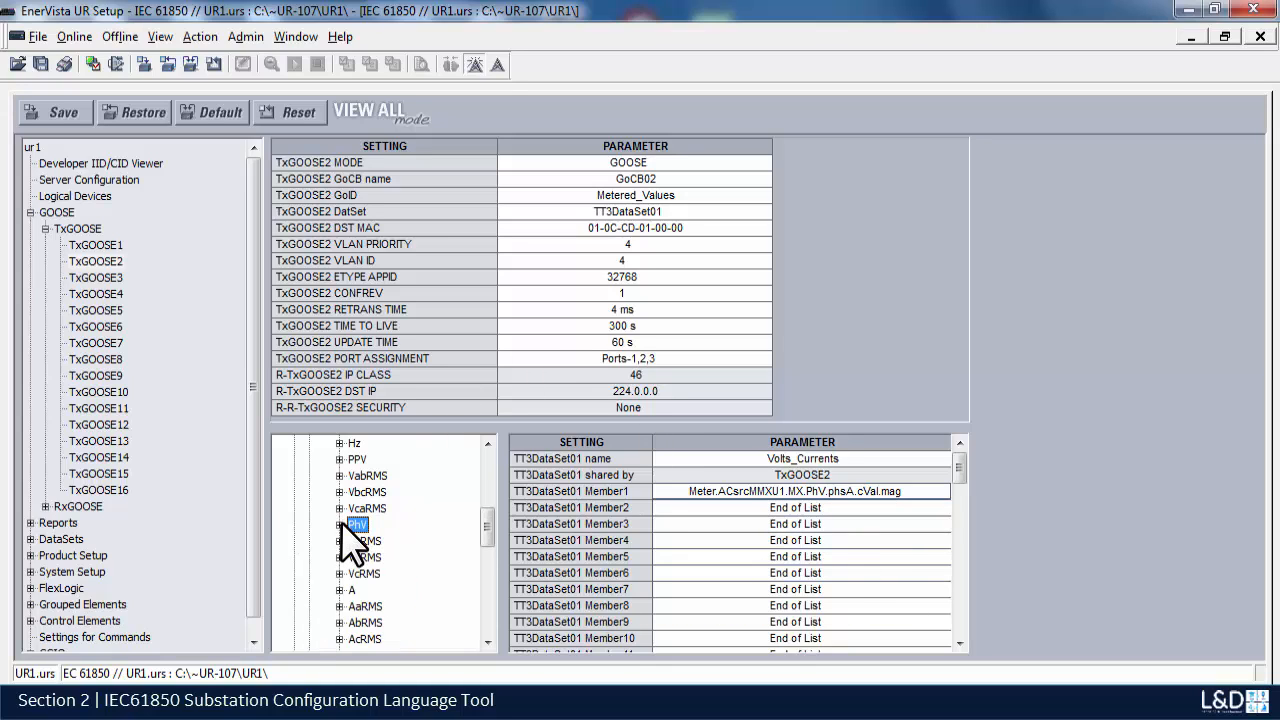
{"action": "left_click", "coordinate": [339, 590]}
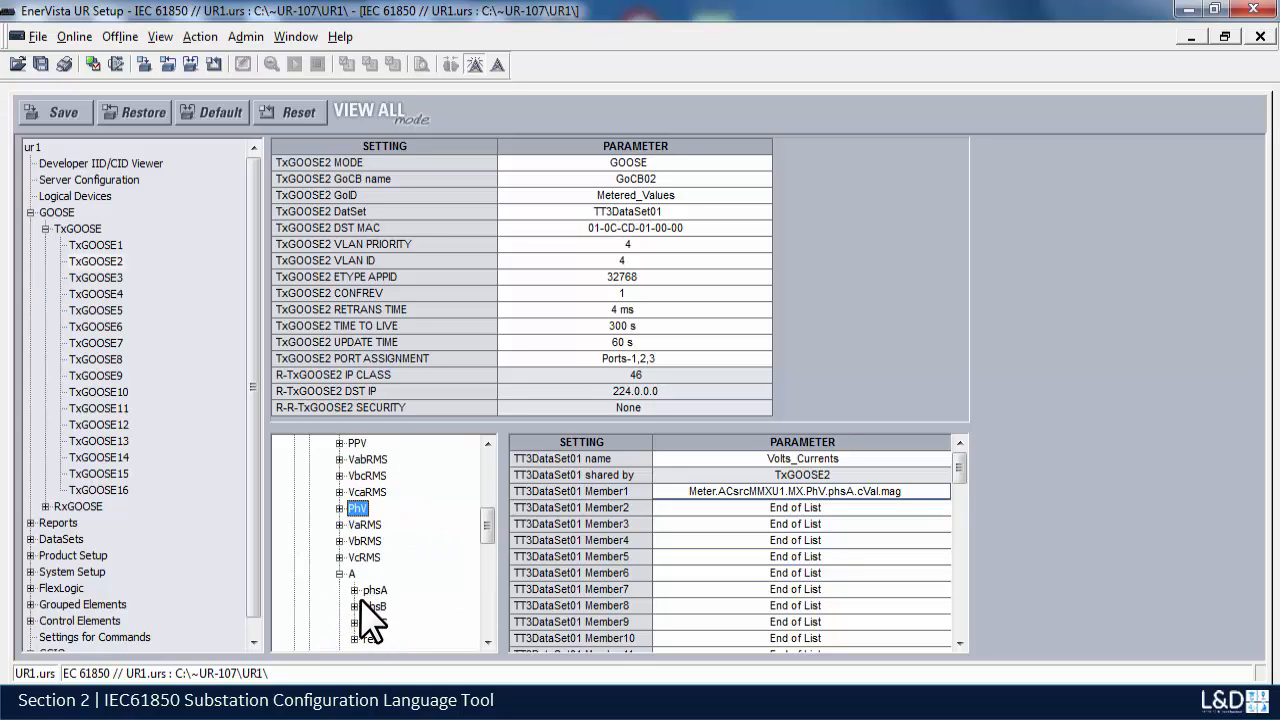
{"action": "left_click", "coordinate": [354, 590]}
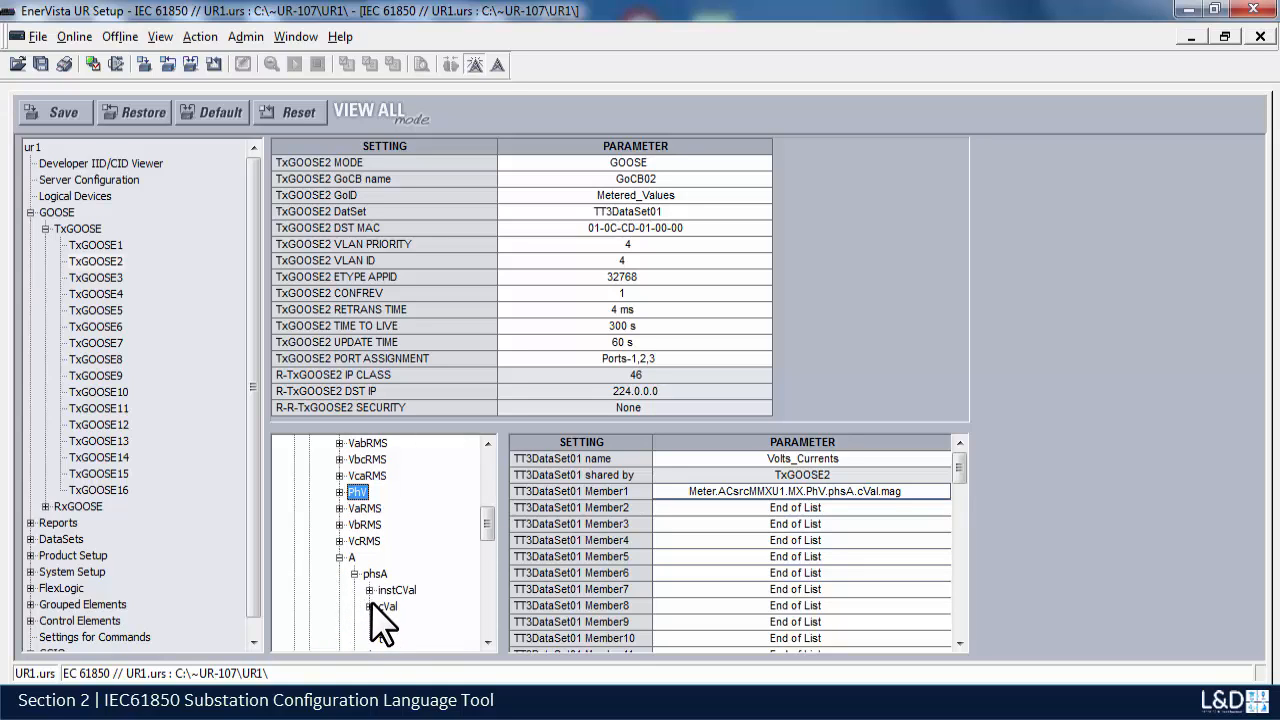
{"action": "left_click", "coordinate": [370, 606]}
{"action": "left_click_drag", "start_coordinate": [392, 623], "coordinate": [766, 511]}
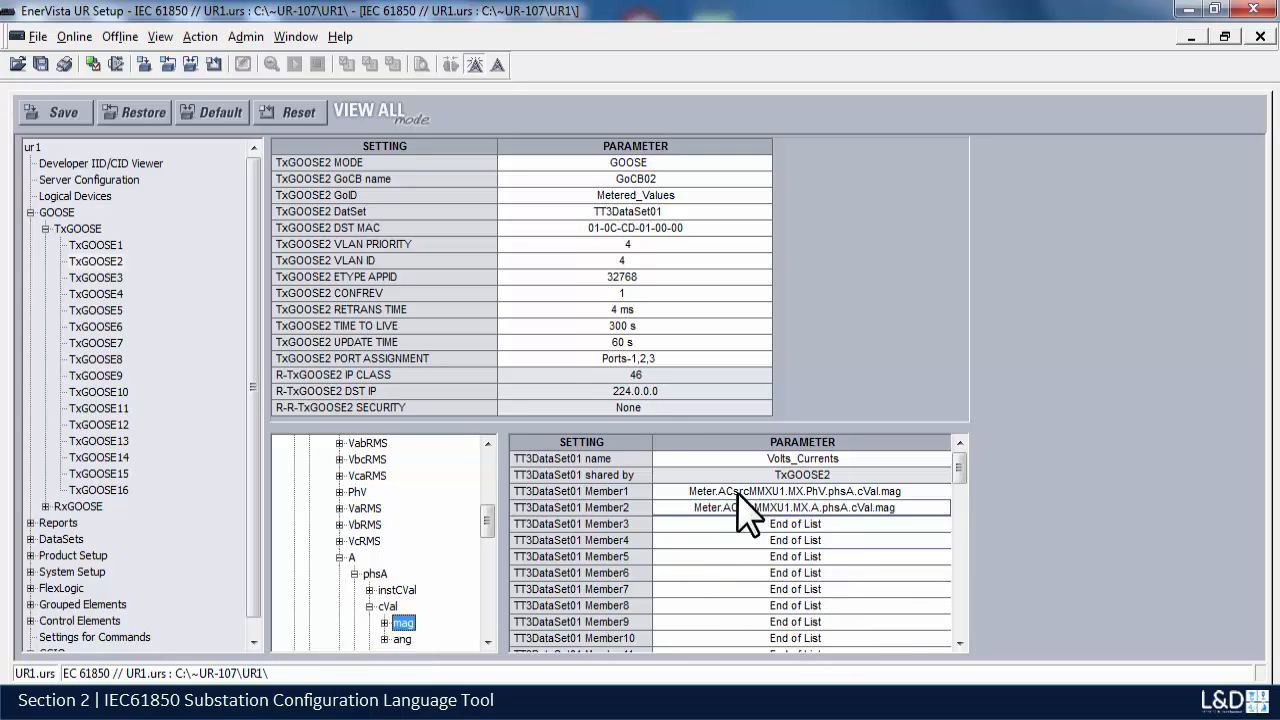
Step: Try to save the IEC 61850 settings with the dataset named Volts_Currents
{"action": "left_click", "coordinate": [70, 111]}
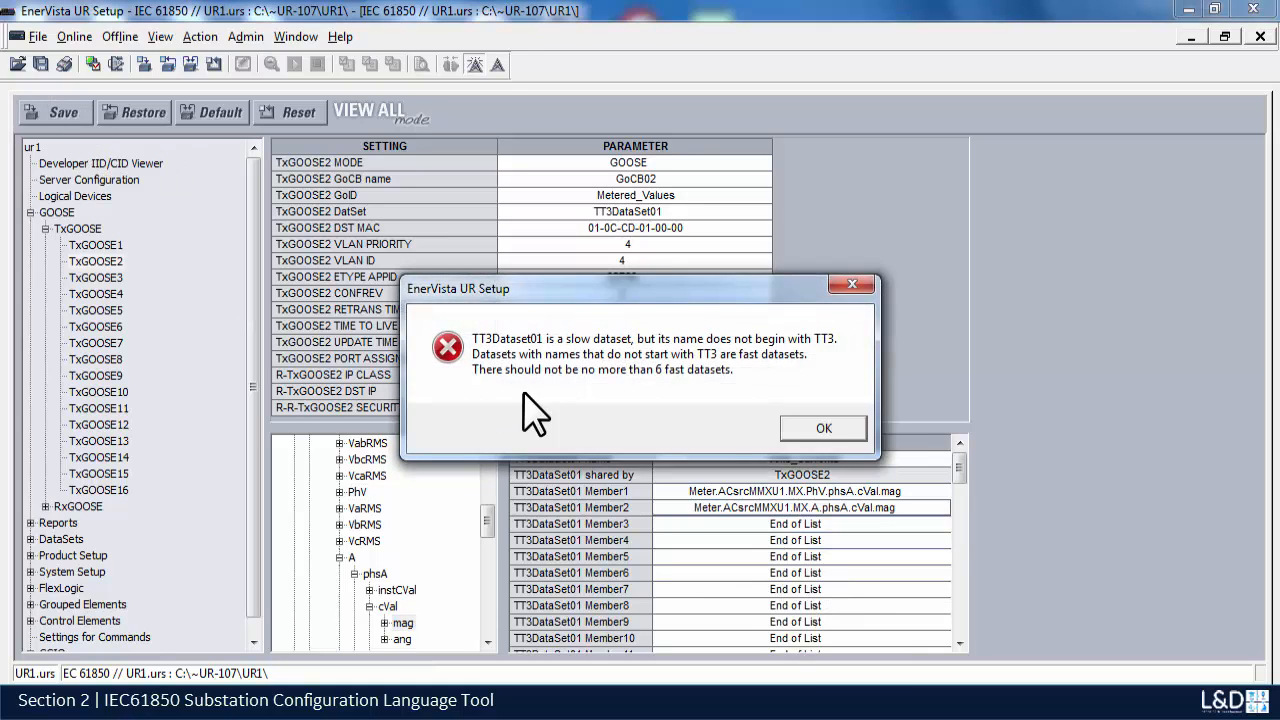
{"action": "key", "text": "Return"}
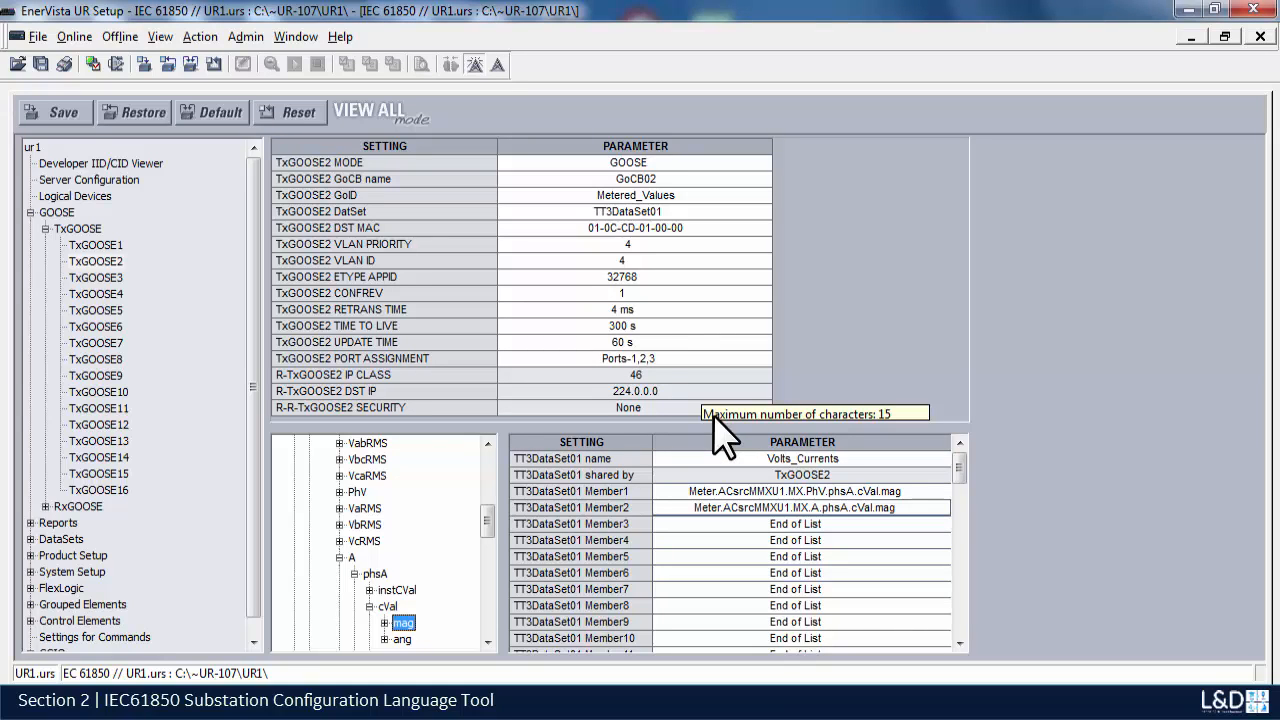
{"action": "left_click", "coordinate": [50, 112]}
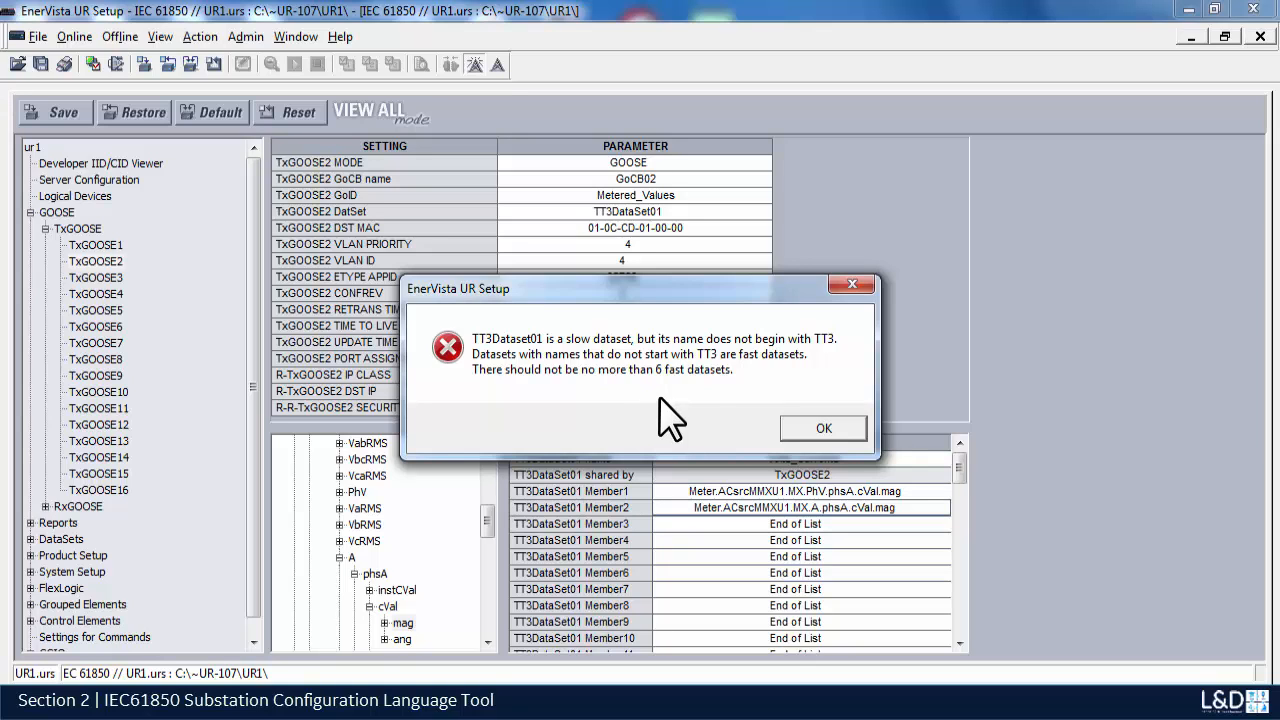
{"action": "left_click", "coordinate": [815, 430]}
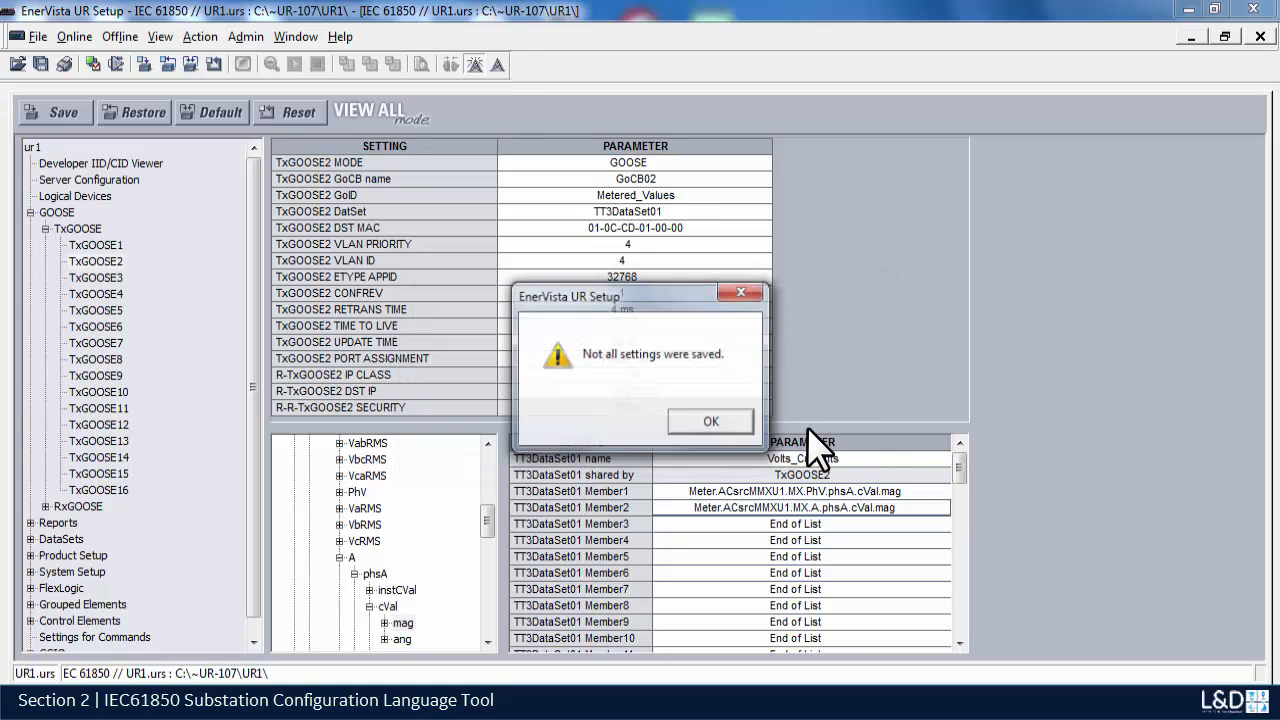
{"action": "left_click", "coordinate": [710, 425]}
Step: Rename the TT3DataSet01 dataset as TT3_Volts_Currents and save the IEC 61850 settings
{"action": "left_click", "coordinate": [770, 457]}
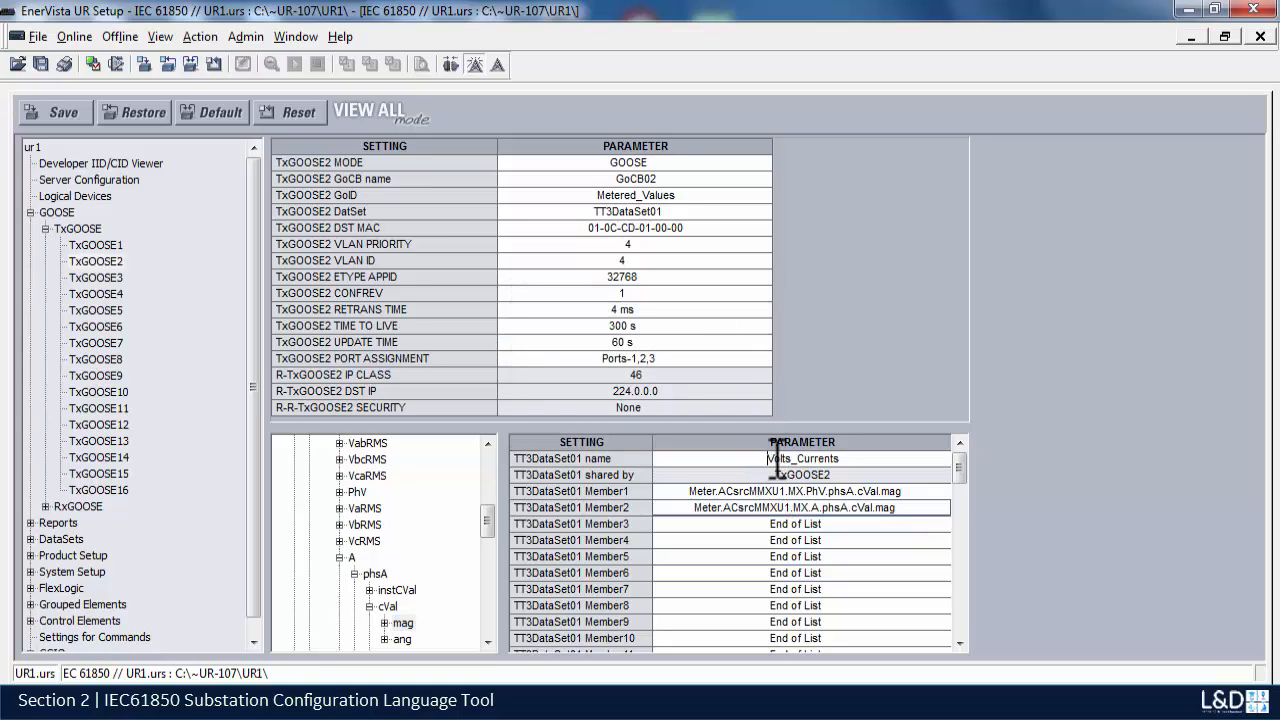
{"action": "type", "text": "TT3_"}
{"action": "left_click", "coordinate": [54, 110]}
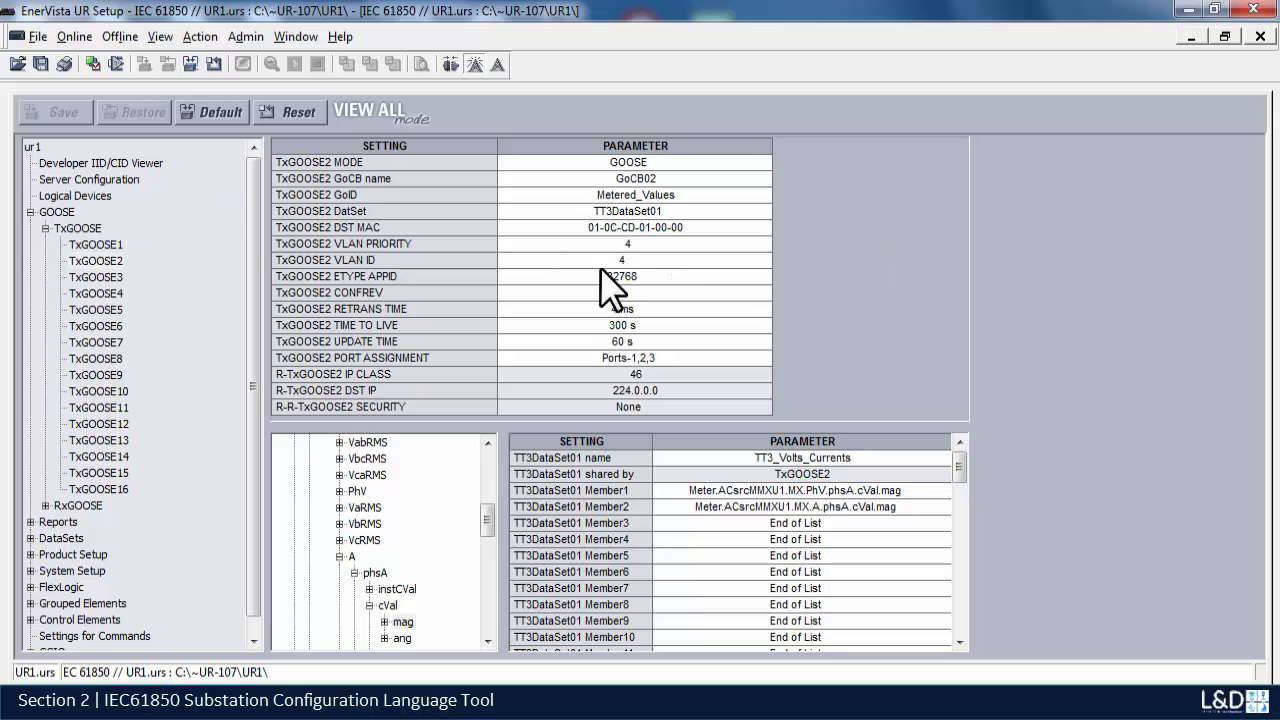
Step: Display the offline device list and open the IEC 61850 settings of UR2
{"action": "left_click", "coordinate": [161, 38]}
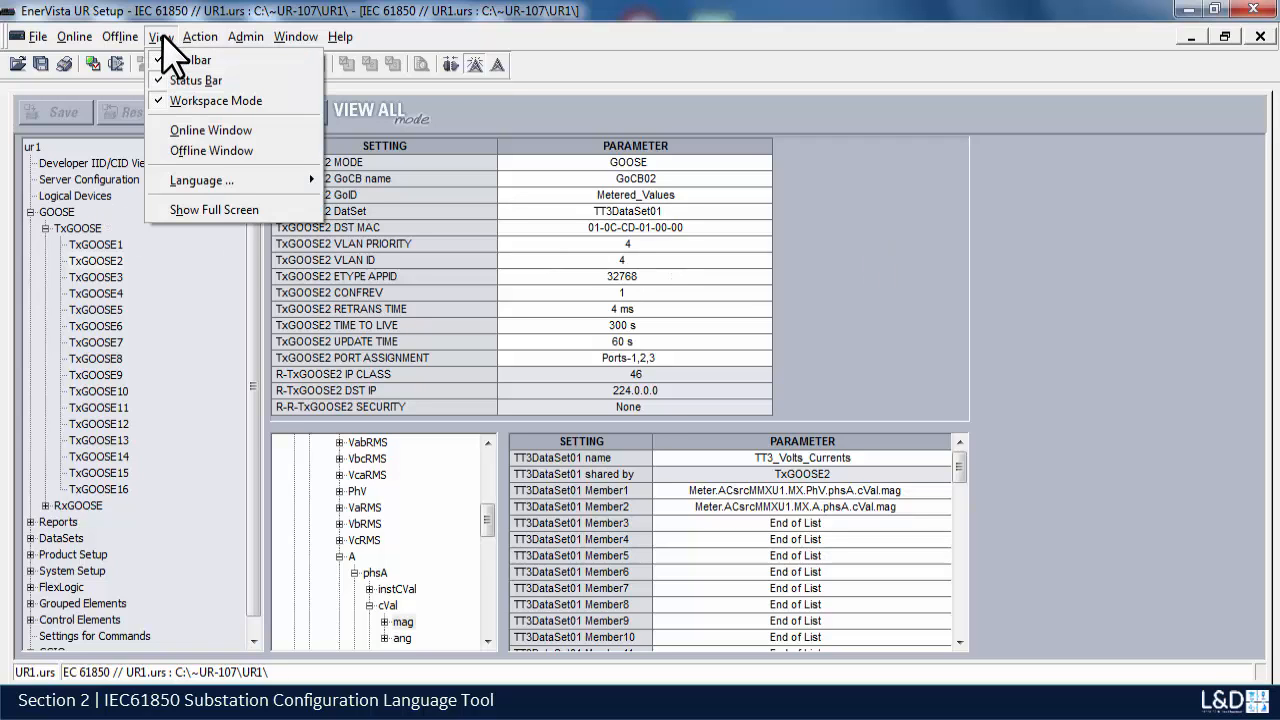
{"action": "left_click", "coordinate": [174, 151]}
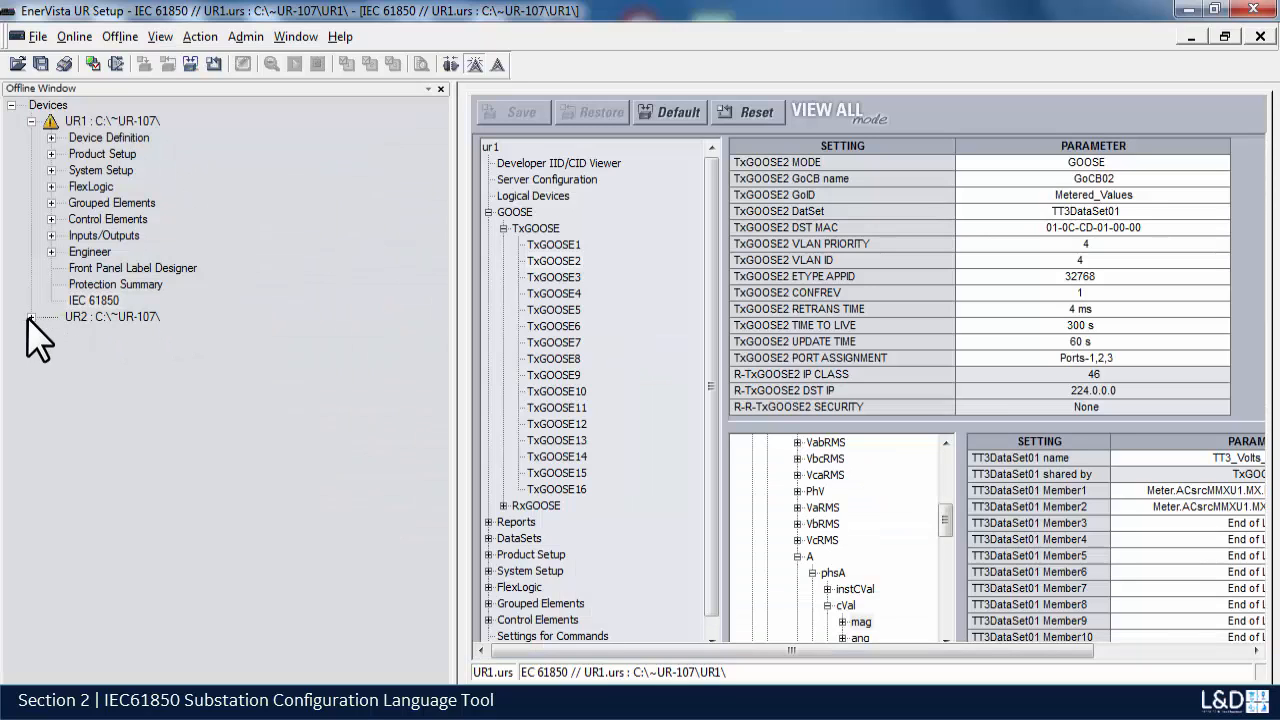
{"action": "left_click", "coordinate": [31, 317]}
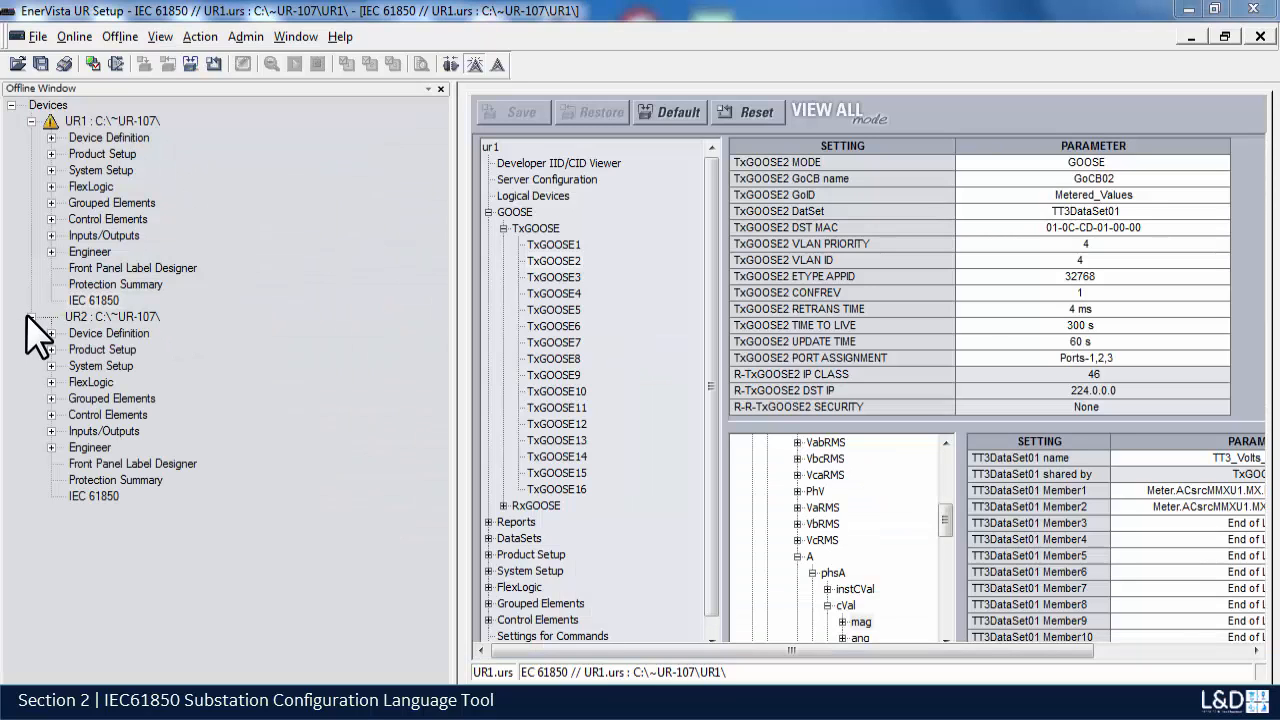
{"action": "left_click", "coordinate": [98, 492]}
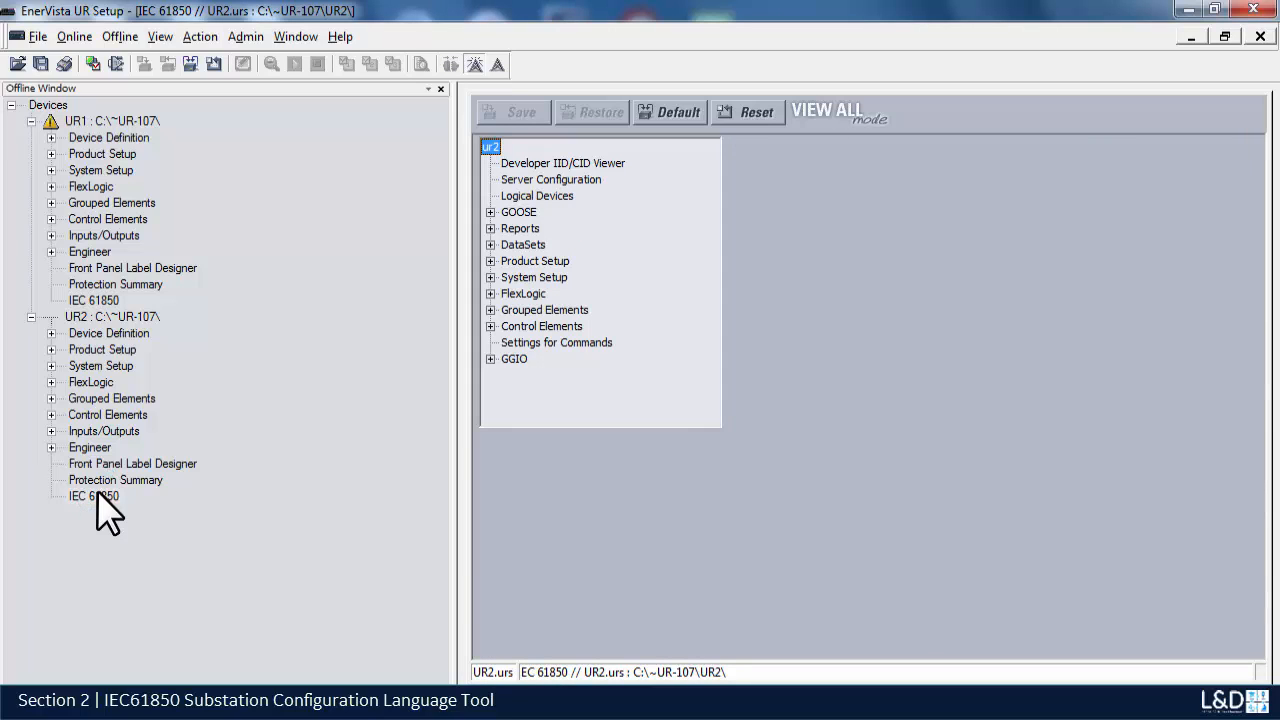
Step: Update the SCL files of the offline UR1 device
{"action": "right_click", "coordinate": [50, 124]}
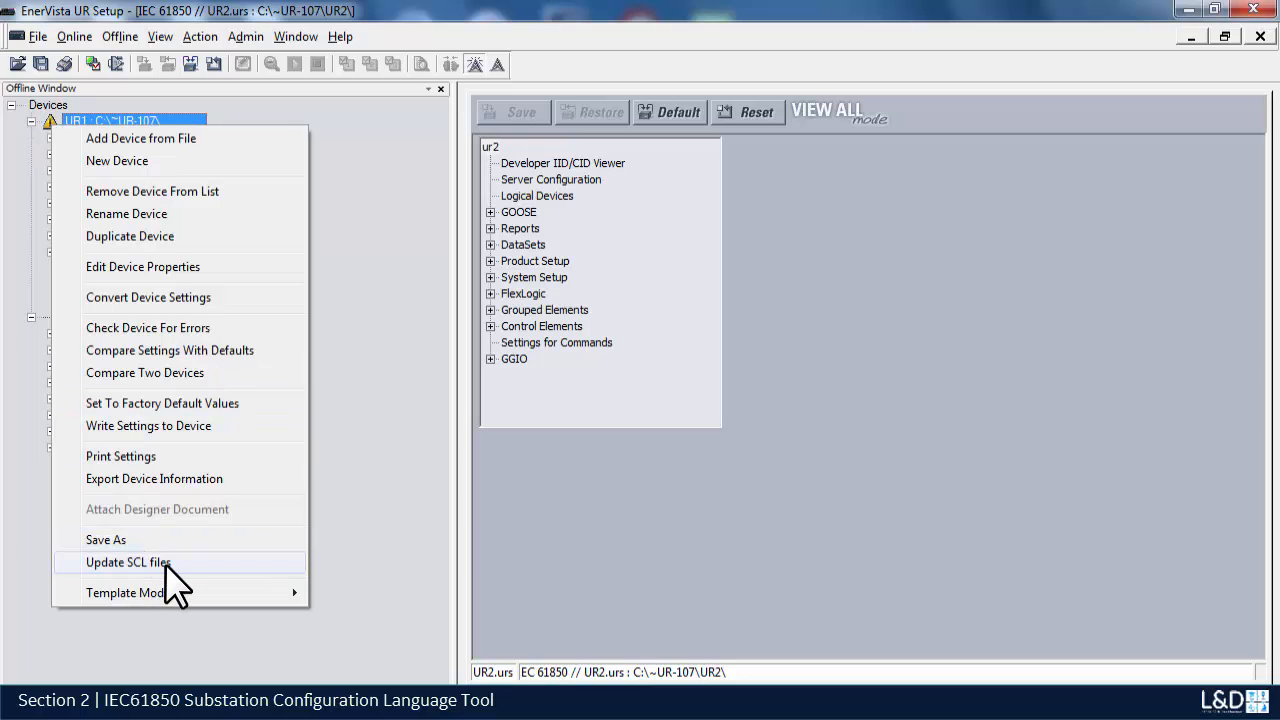
{"action": "left_click", "coordinate": [128, 562]}
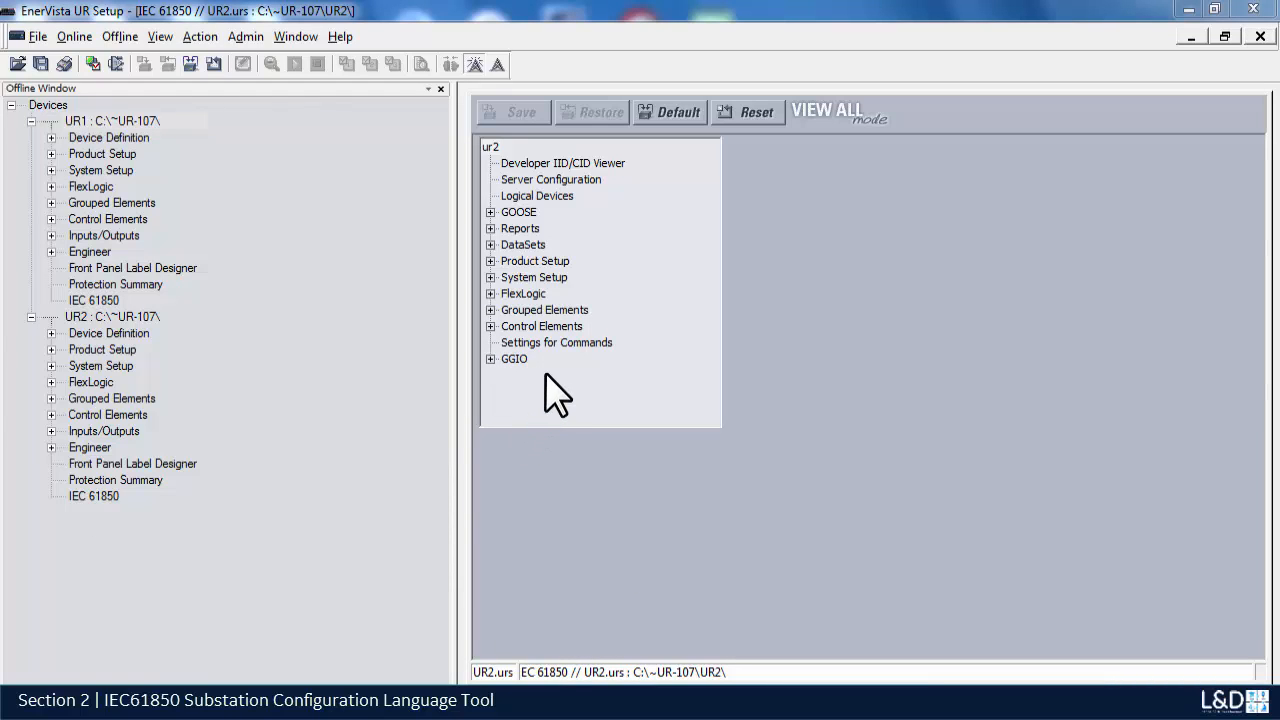
Step: Hide the offline device list and examine UR2's server configuration and the properties of its Master logical device
{"action": "left_click", "coordinate": [440, 89]}
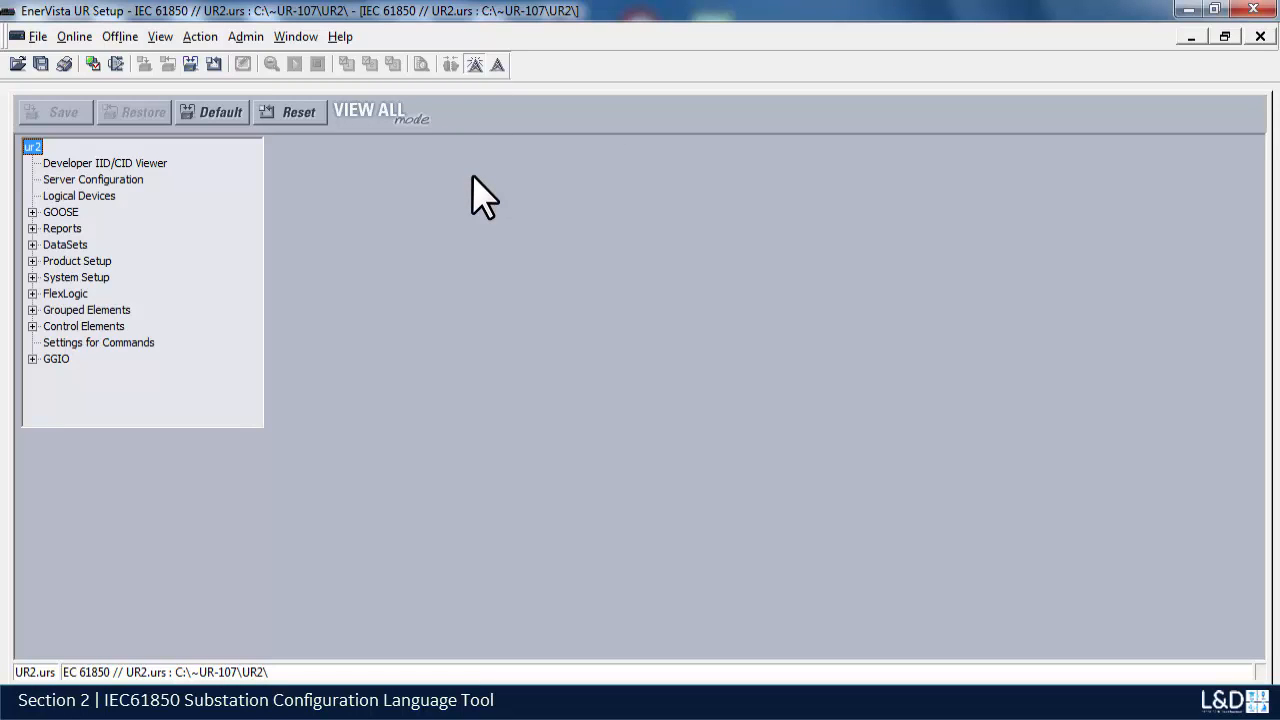
{"action": "left_click", "coordinate": [95, 180]}
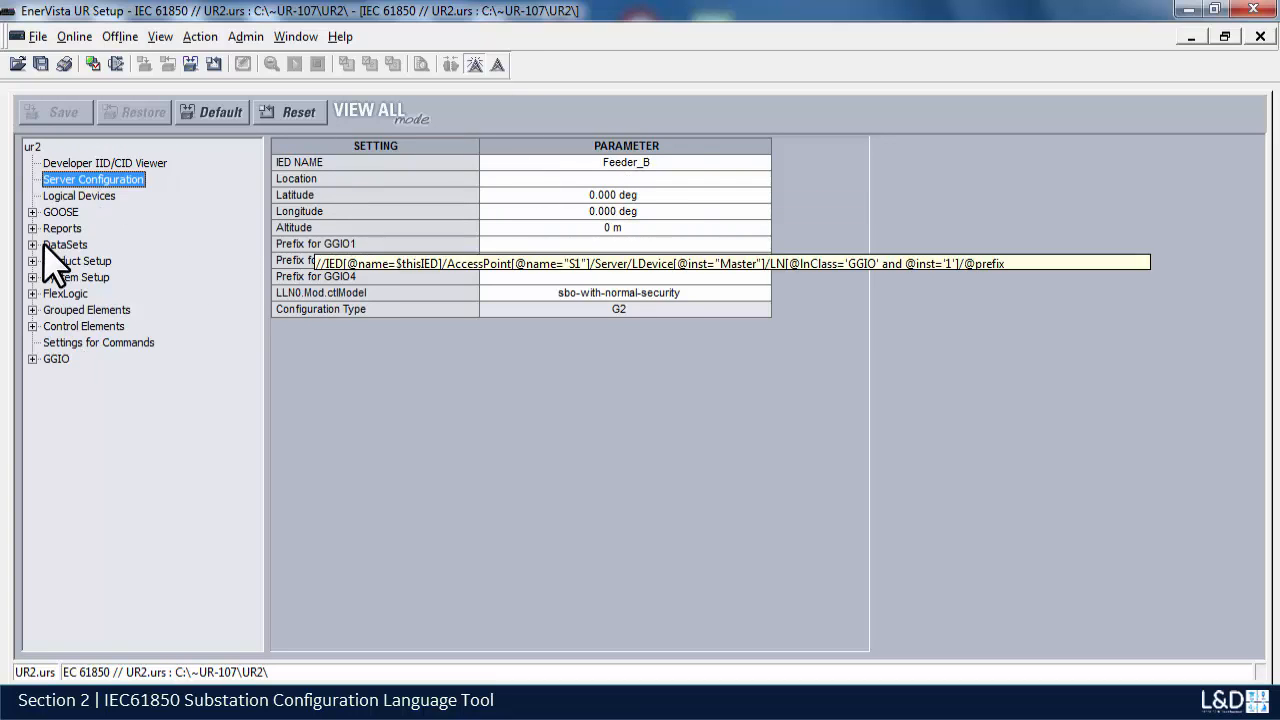
{"action": "left_click", "coordinate": [90, 196]}
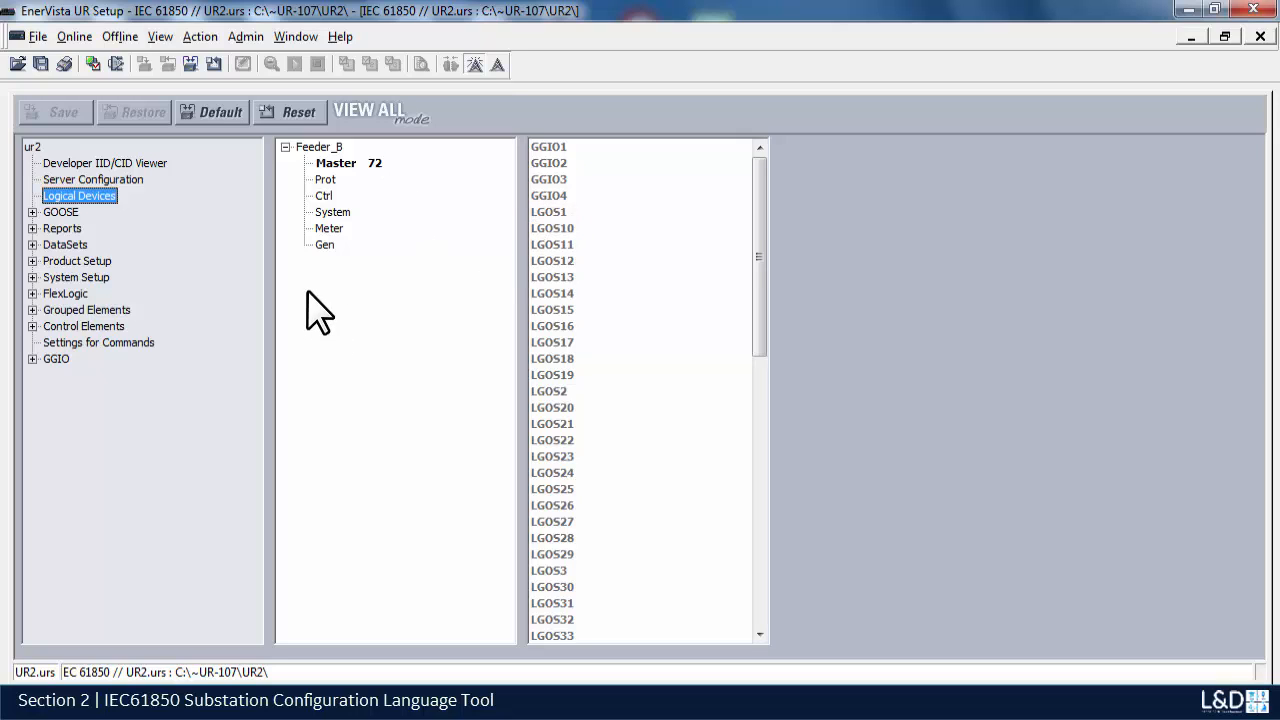
{"action": "right_click", "coordinate": [361, 165]}
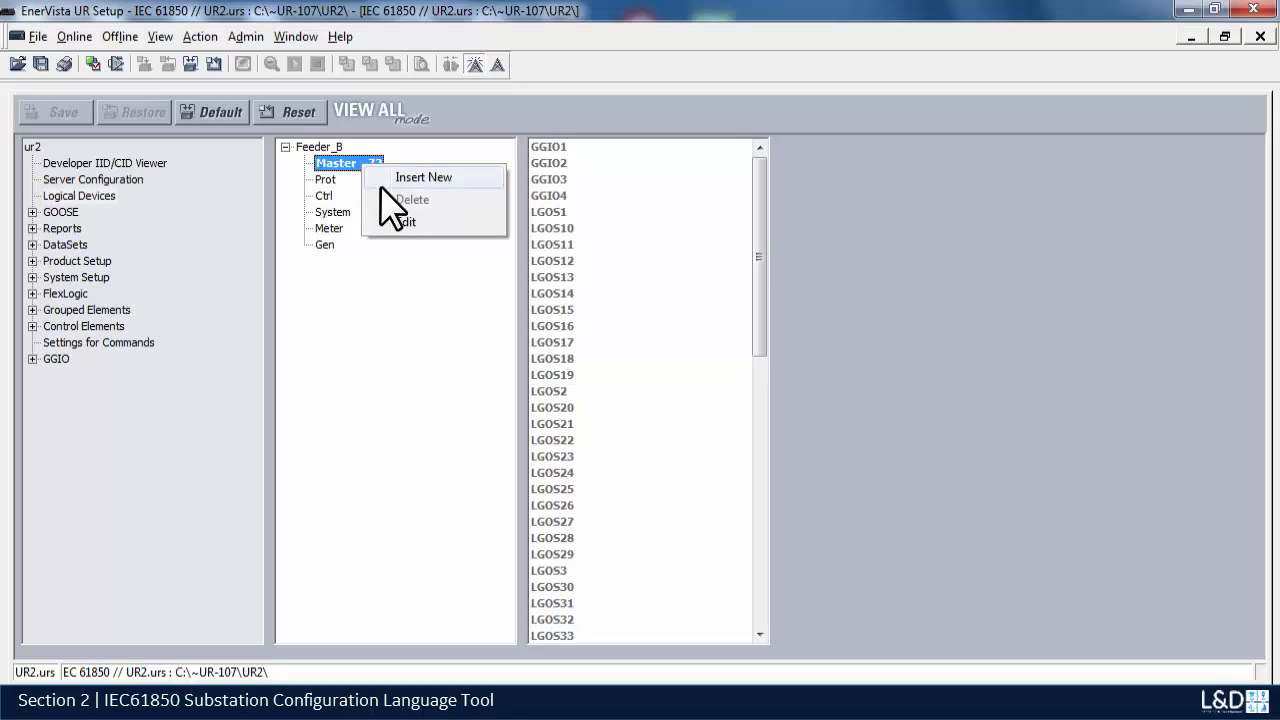
{"action": "left_click", "coordinate": [406, 223]}
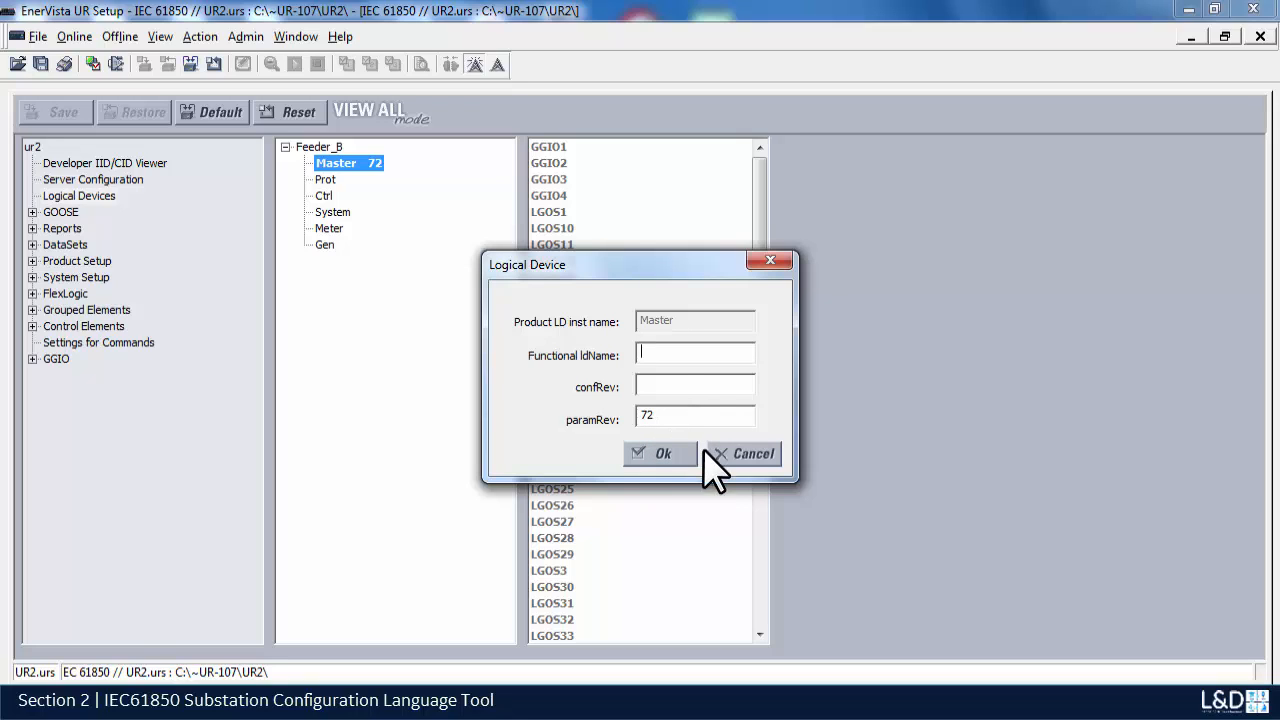
{"action": "left_click", "coordinate": [735, 452]}
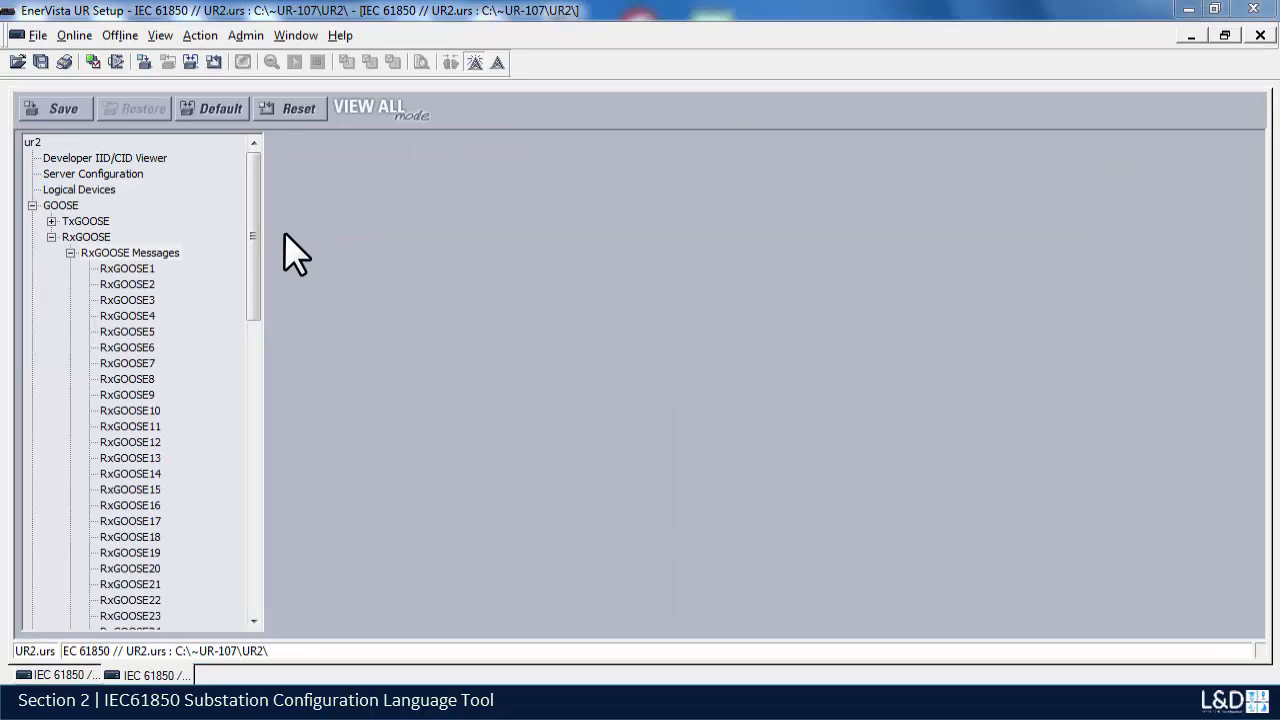
Step: Examine the RxGOOSE1 message settings of UR2 and the data types available for Member1
{"action": "left_click_drag", "start_coordinate": [262, 280], "coordinate": [265, 230]}
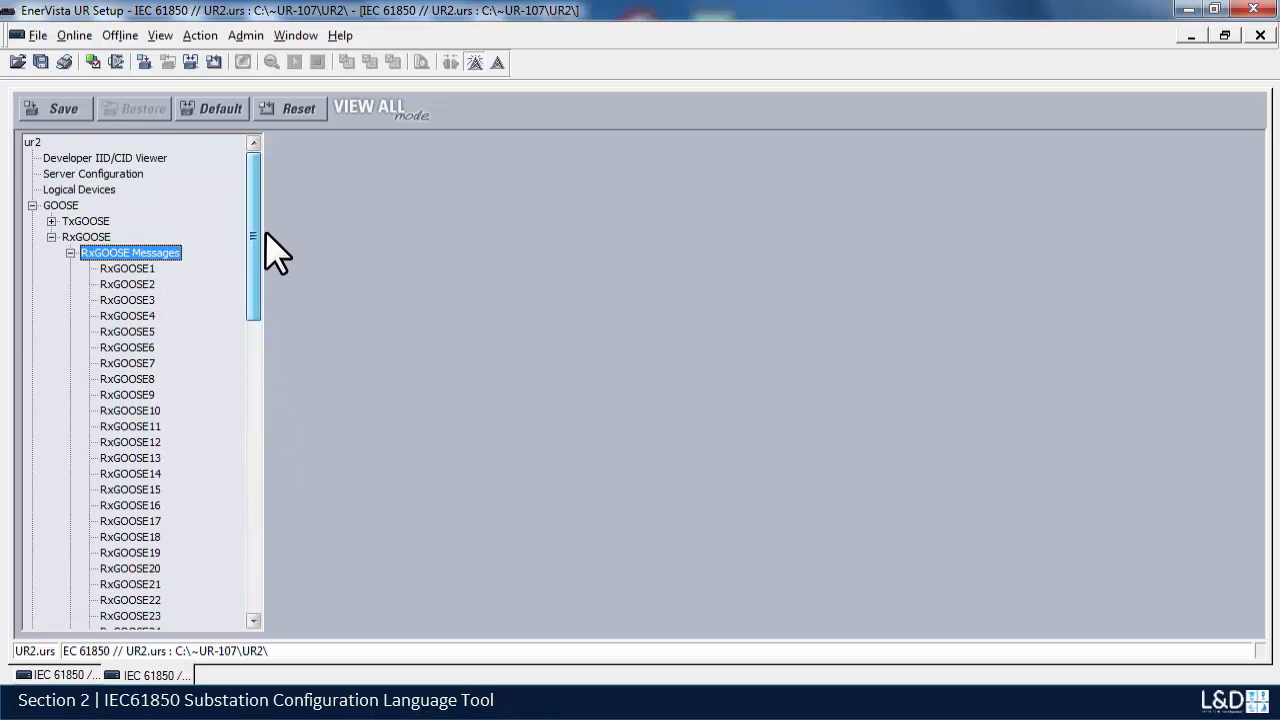
{"action": "left_click", "coordinate": [130, 268]}
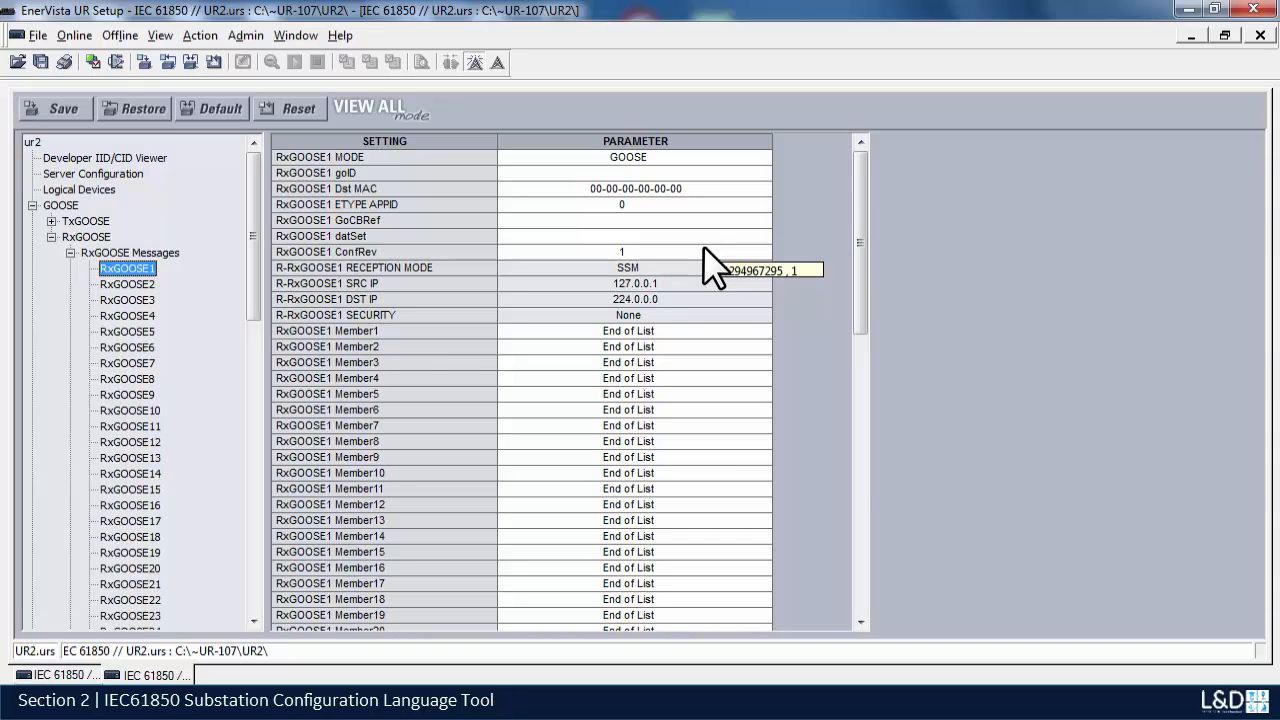
{"action": "left_click", "coordinate": [700, 332]}
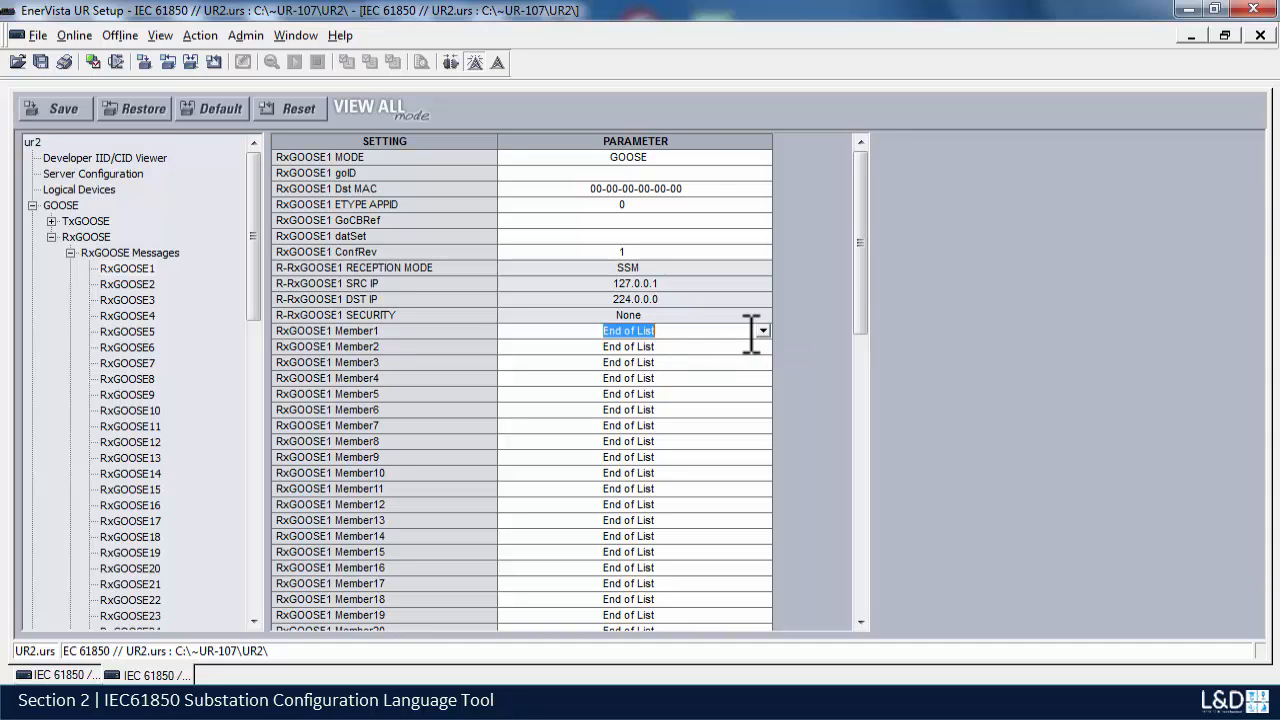
{"action": "left_click", "coordinate": [762, 331]}
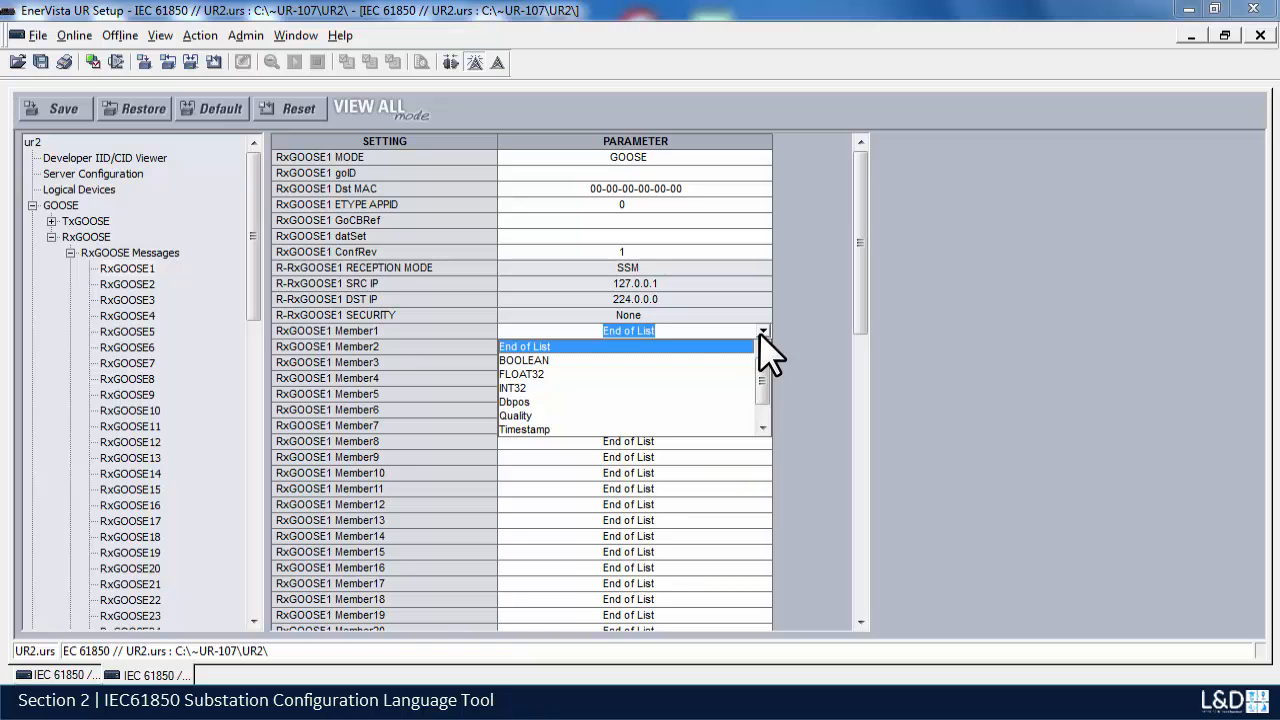
{"action": "left_click", "coordinate": [761, 331]}
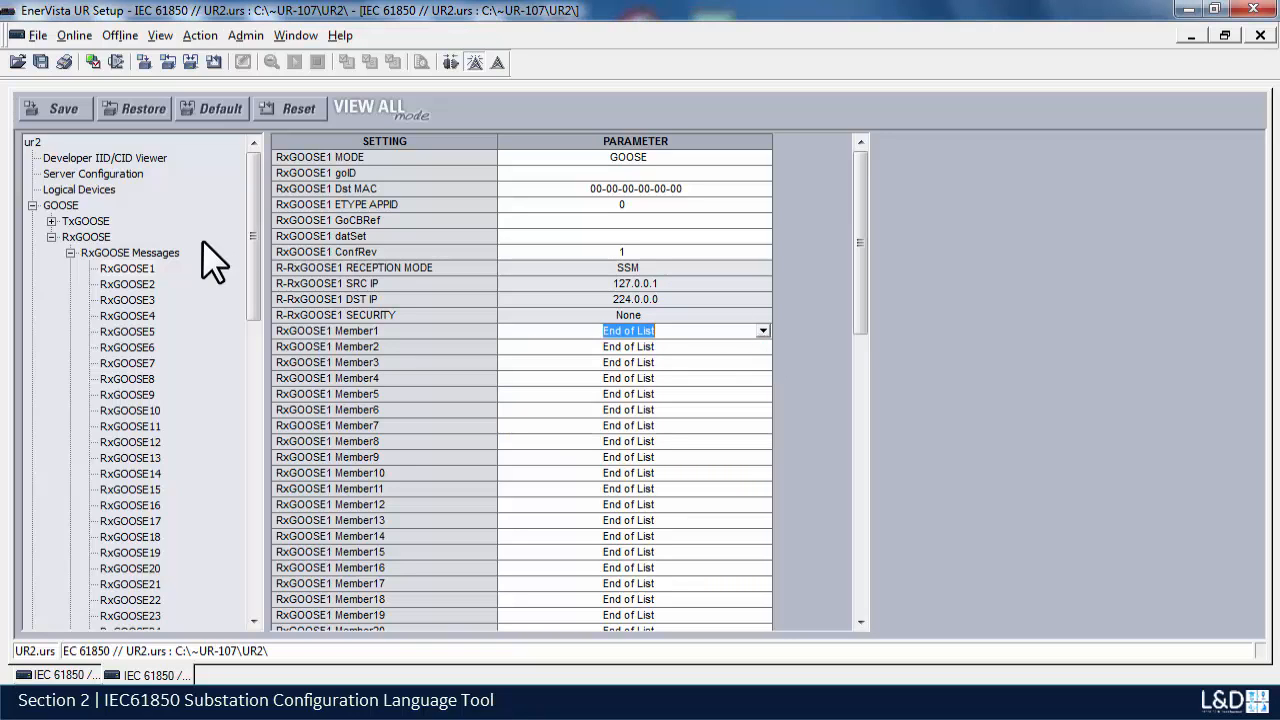
Step: Import the Feeder_A IED from UR1.cid into the RxGOOSE Boolean Inputs of UR2
{"action": "left_click", "coordinate": [69, 251]}
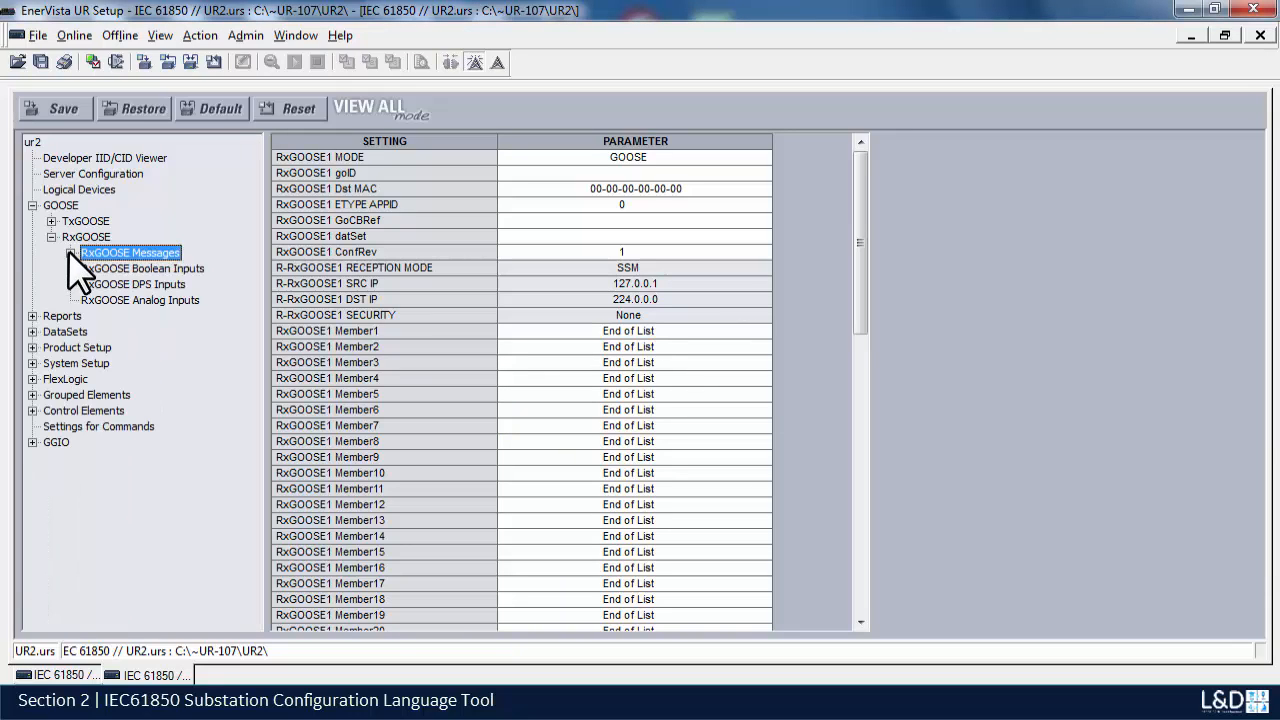
{"action": "double_click", "coordinate": [133, 268]}
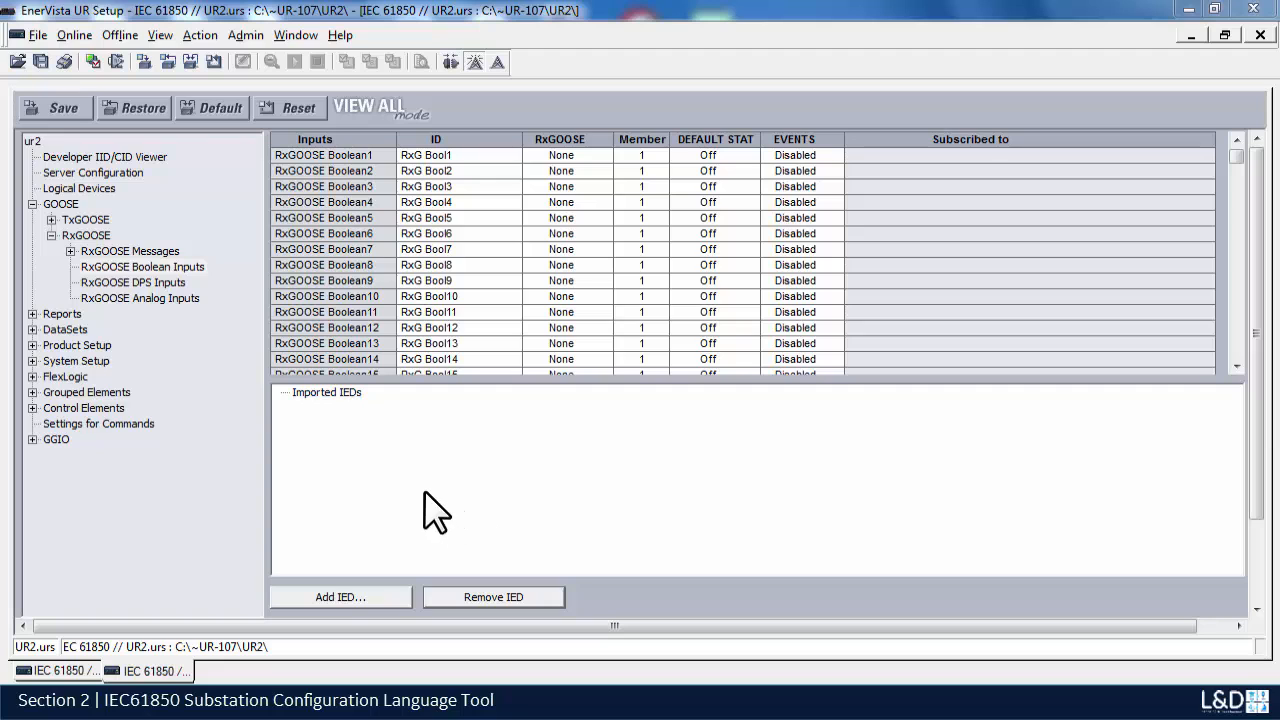
{"action": "left_click", "coordinate": [388, 599]}
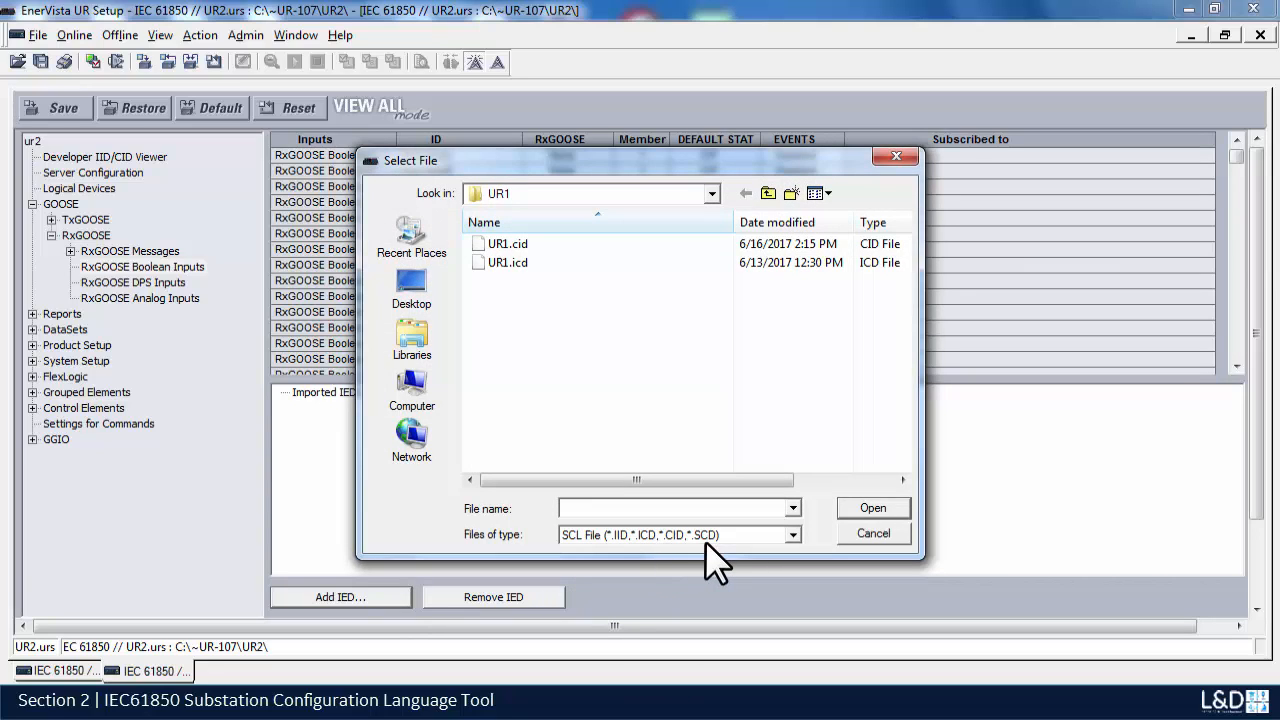
{"action": "left_click", "coordinate": [512, 248]}
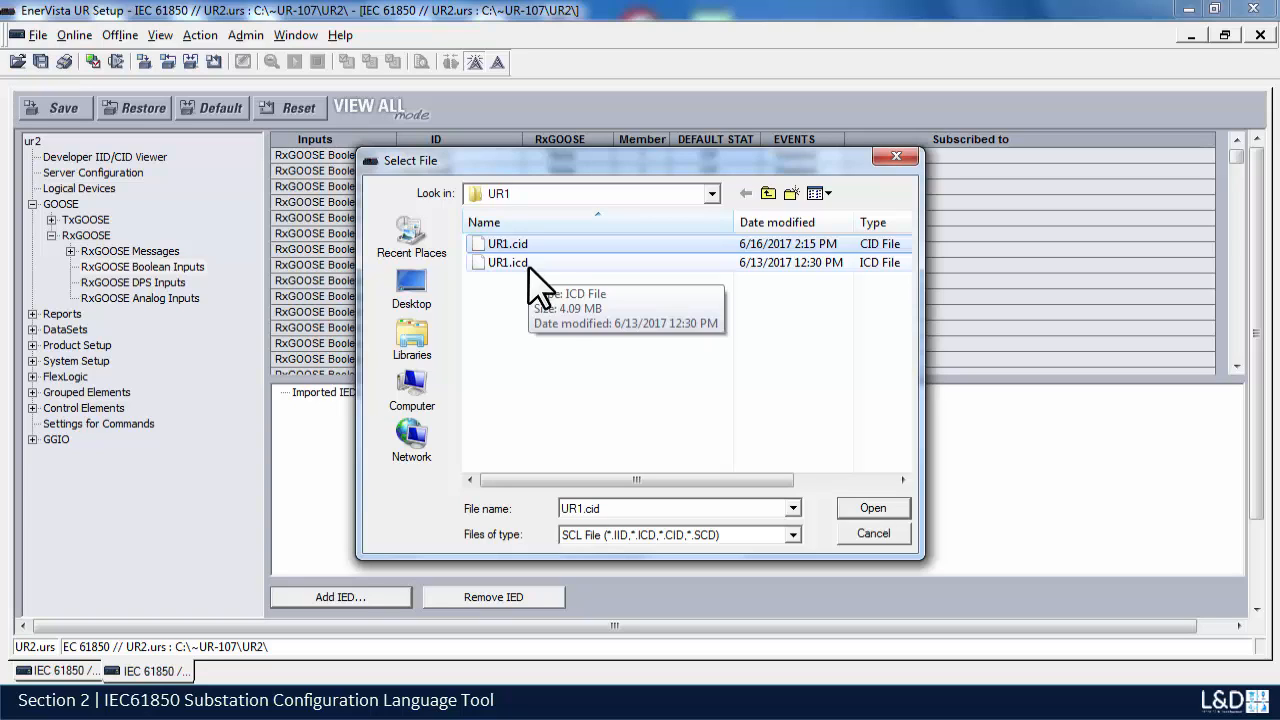
{"action": "left_click", "coordinate": [894, 507]}
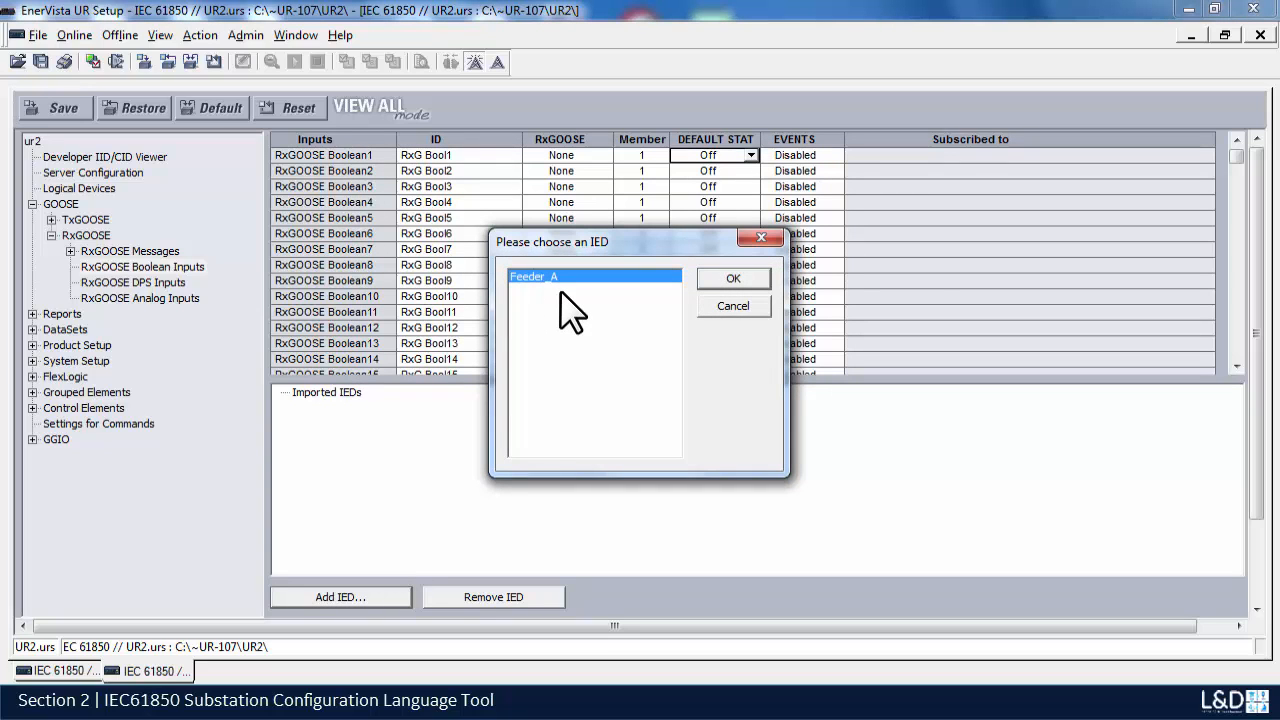
{"action": "left_click", "coordinate": [725, 280]}
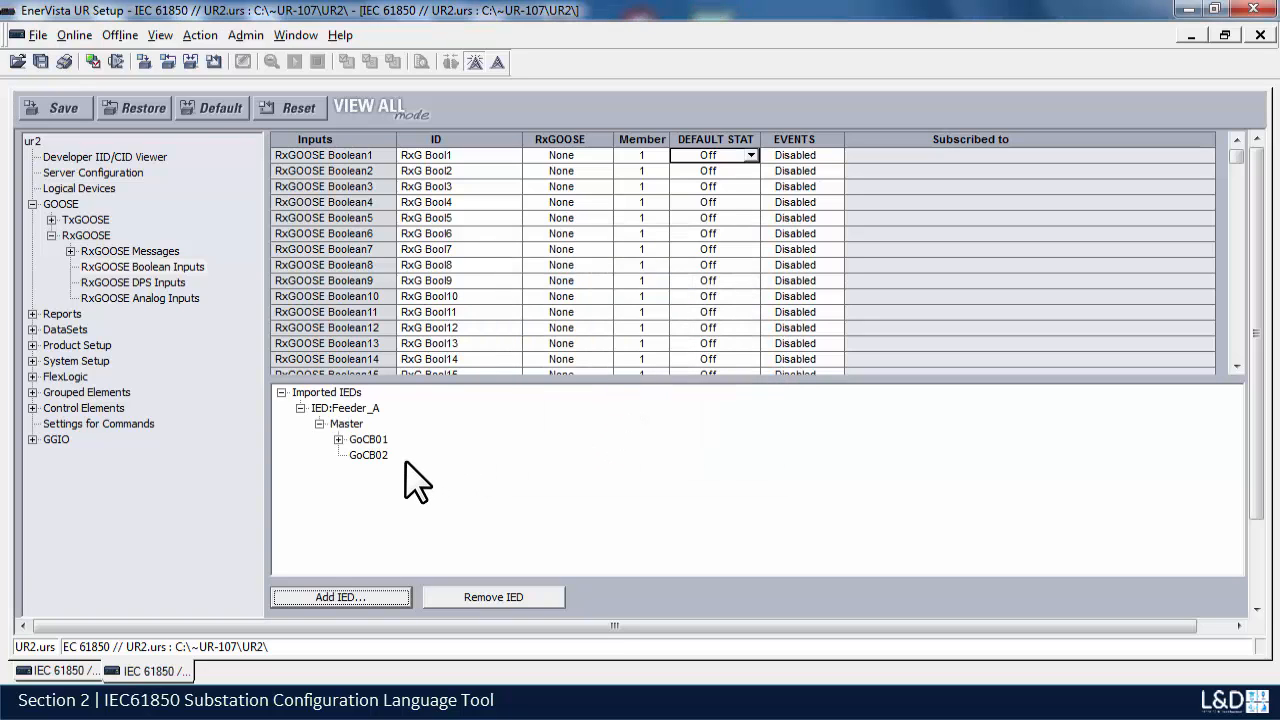
Step: Subscribe RxGOOSE Boolean1 to Feeder_A/Prot/GoCB01/PhsIocPIOC1.Op.general and check its RxGOOSE message assignment
{"action": "left_click", "coordinate": [338, 439]}
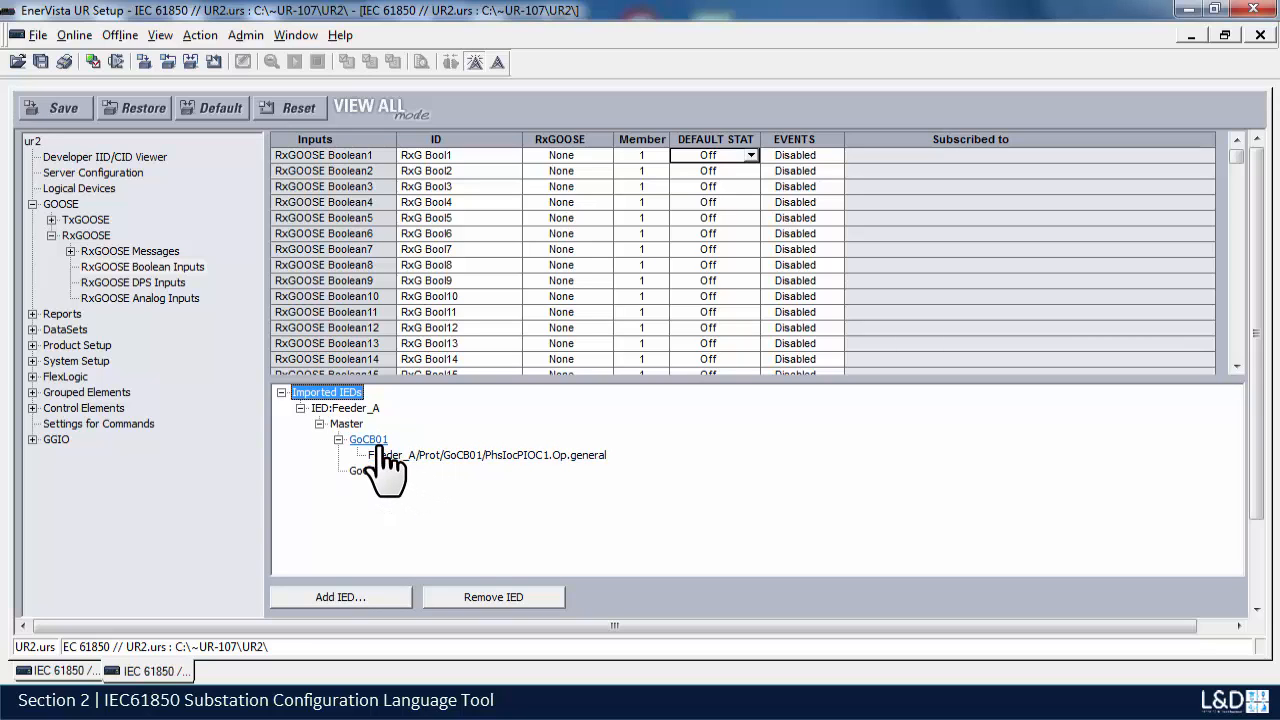
{"action": "left_click", "coordinate": [445, 458]}
{"action": "left_click_drag", "start_coordinate": [444, 459], "coordinate": [956, 159]}
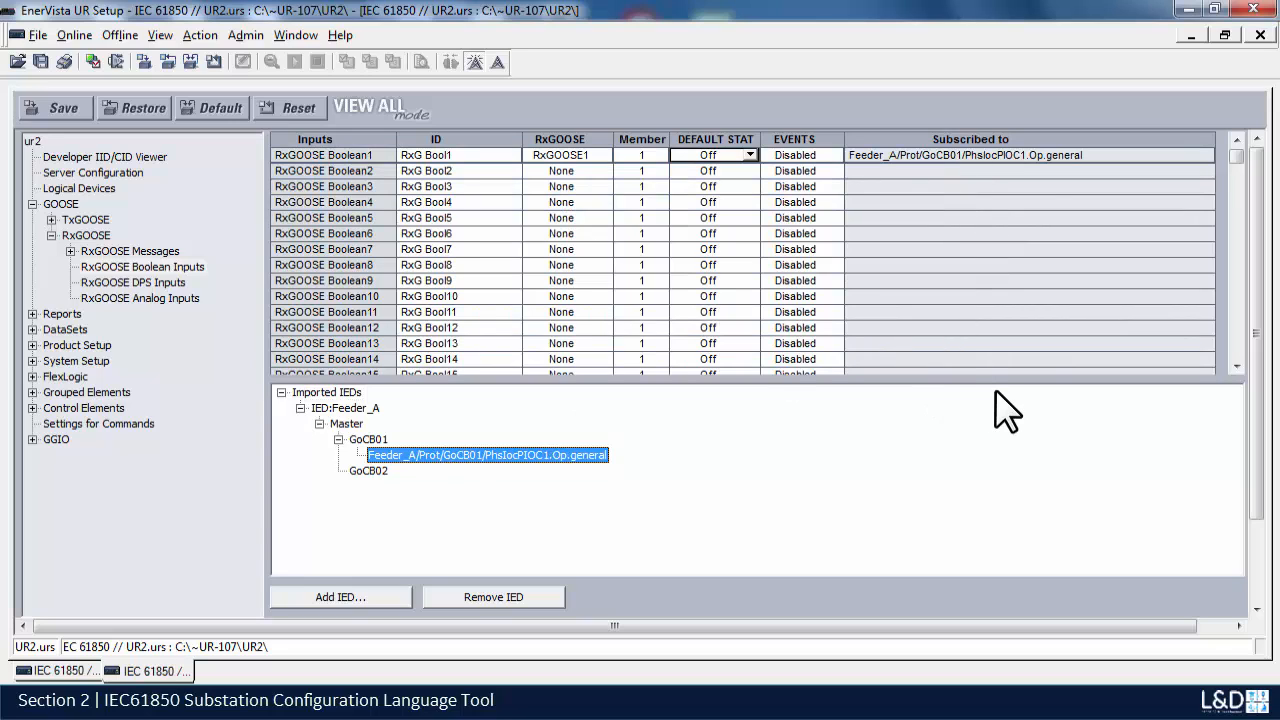
{"action": "left_click", "coordinate": [601, 157]}
{"action": "mouse_move", "coordinate": [606, 184]}
{"action": "left_mouse_down"}
{"action": "mouse_move", "coordinate": [603, 239]}
{"action": "mouse_move", "coordinate": [605, 174]}
{"action": "left_mouse_up"}
{"action": "left_click", "coordinate": [602, 152]}
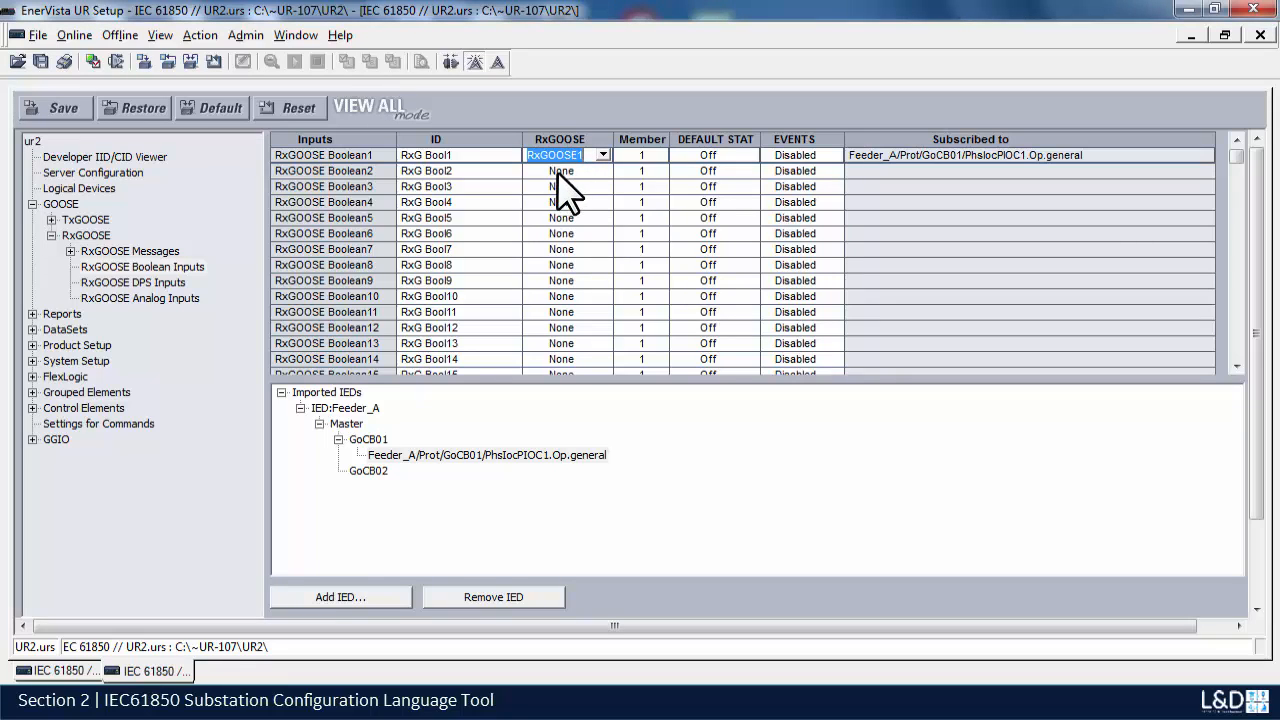
{"action": "mouse_move", "coordinate": [558, 155]}
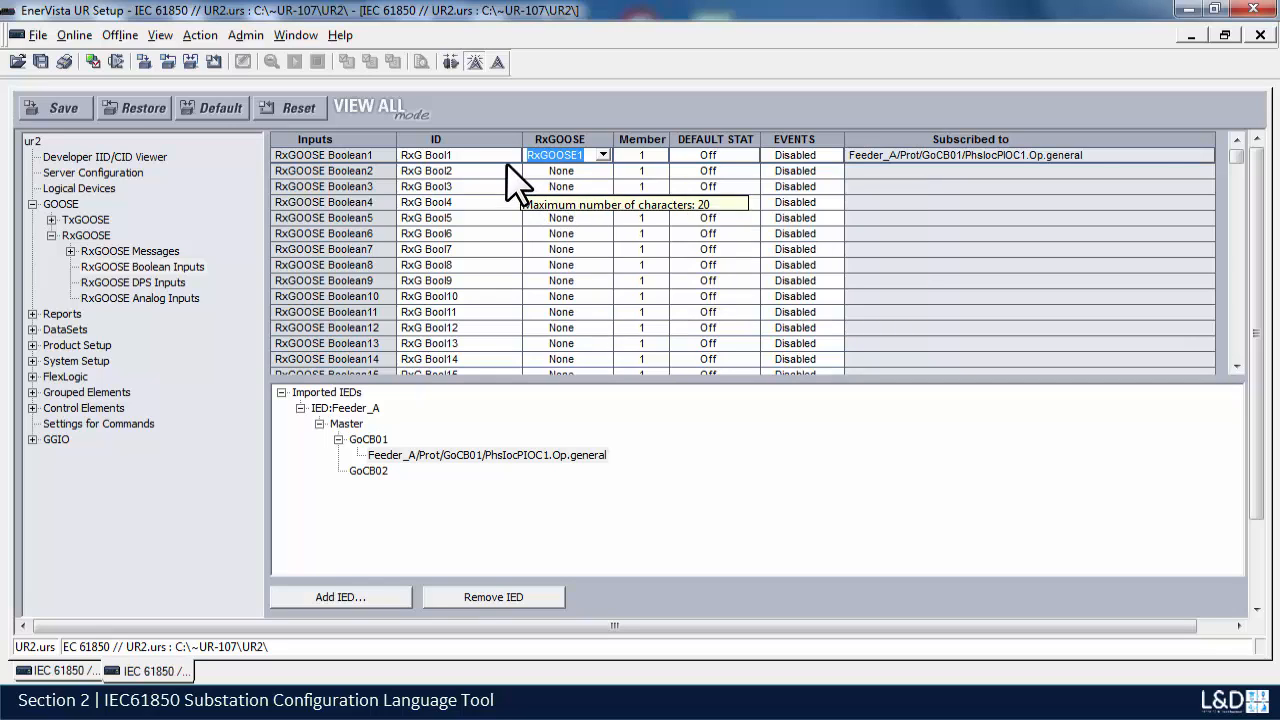
Step: Set the ID of RxGOOSE Boolean1 to Relay_1
{"action": "left_click", "coordinate": [478, 160]}
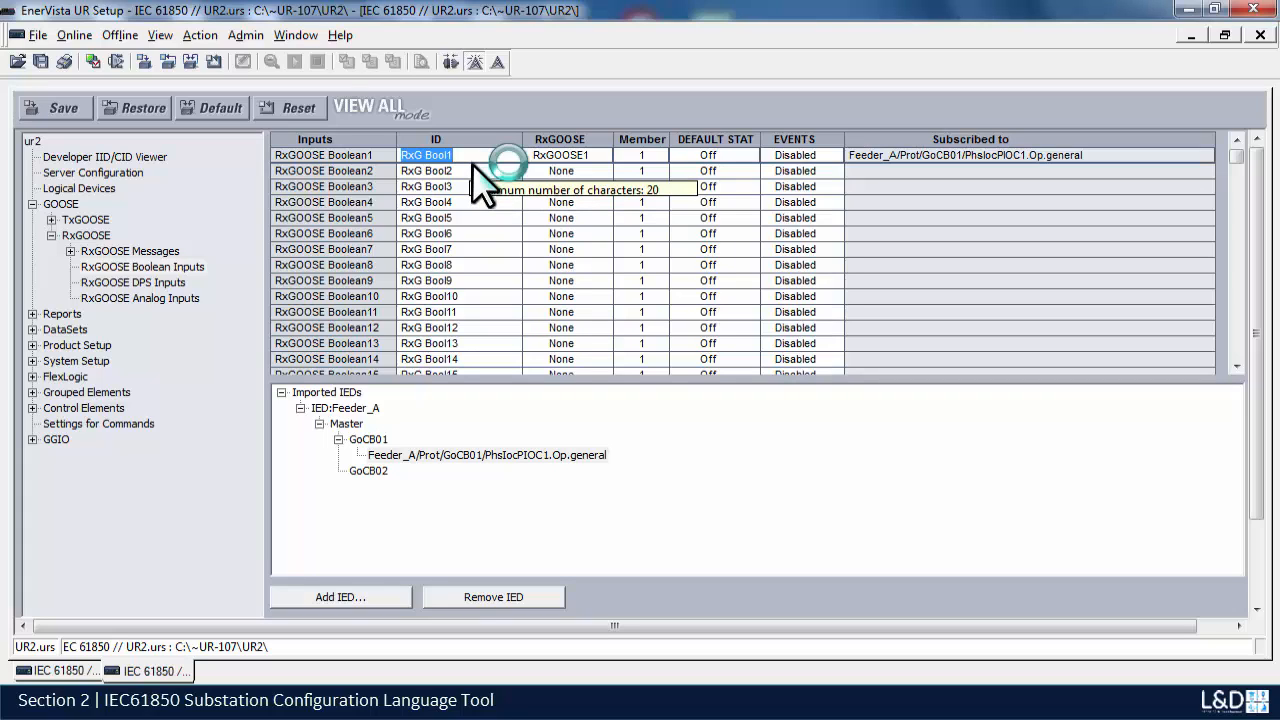
{"action": "type", "text": "Relay"}
{"action": "key", "text": "BackSpace"}
{"action": "key", "text": "BackSpace"}
{"action": "key", "text": "BackSpace"}
{"action": "key", "text": "BackSpace"}
{"action": "type", "text": "elay_1"}
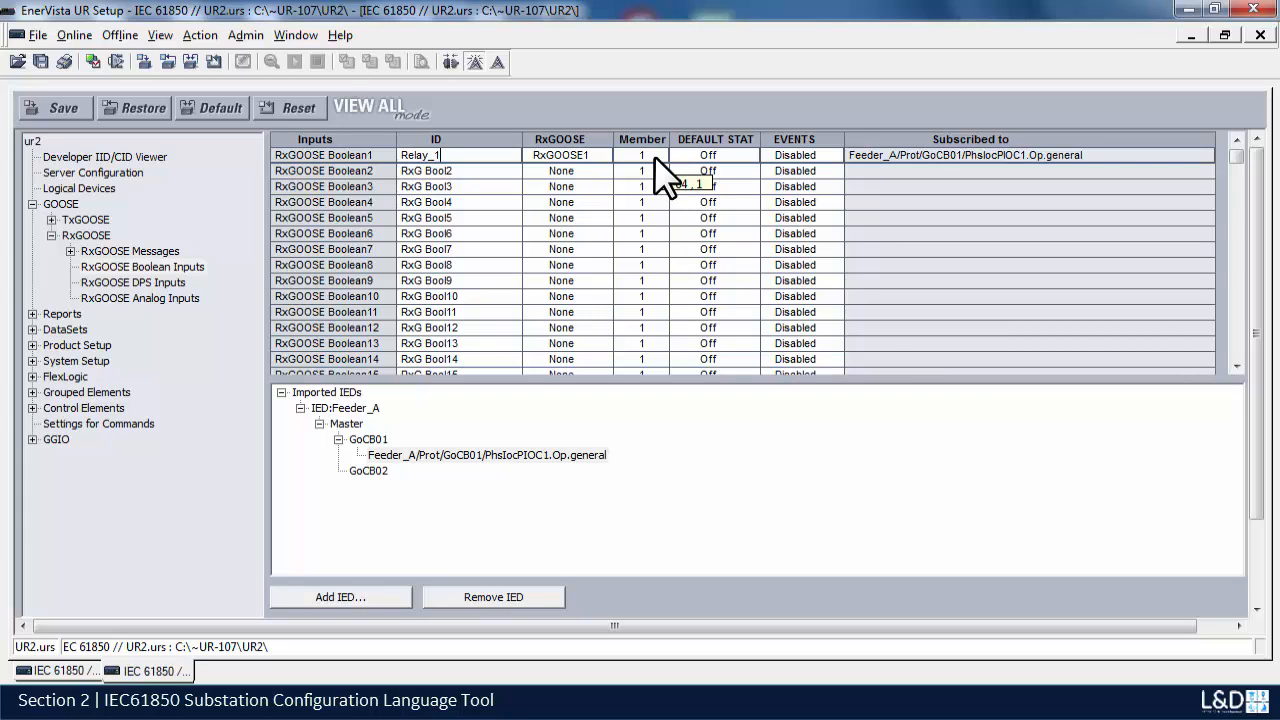
Step: Examine the default state choices of RxGOOSE Boolean1 and of RxGOOSE DPS1 in the DPS inputs
{"action": "mouse_move", "coordinate": [602, 158]}
{"action": "left_click", "coordinate": [740, 156]}
{"action": "left_click", "coordinate": [749, 156]}
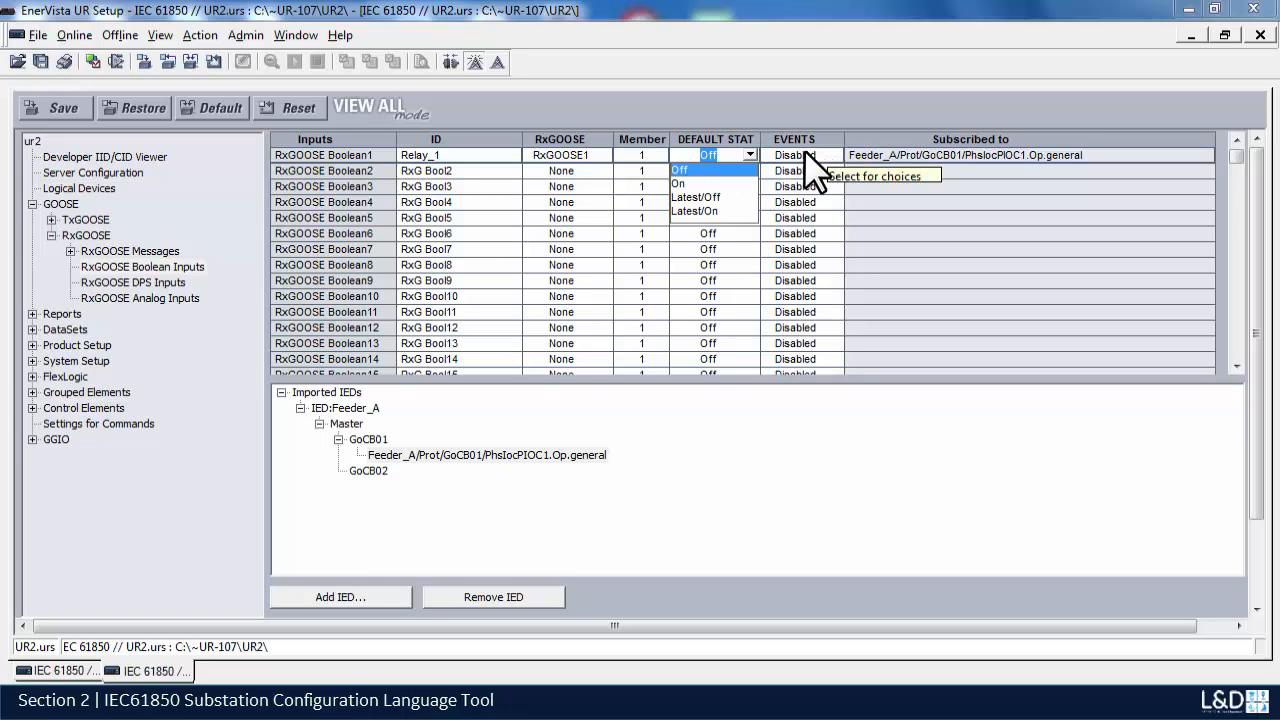
{"action": "left_click", "coordinate": [172, 277]}
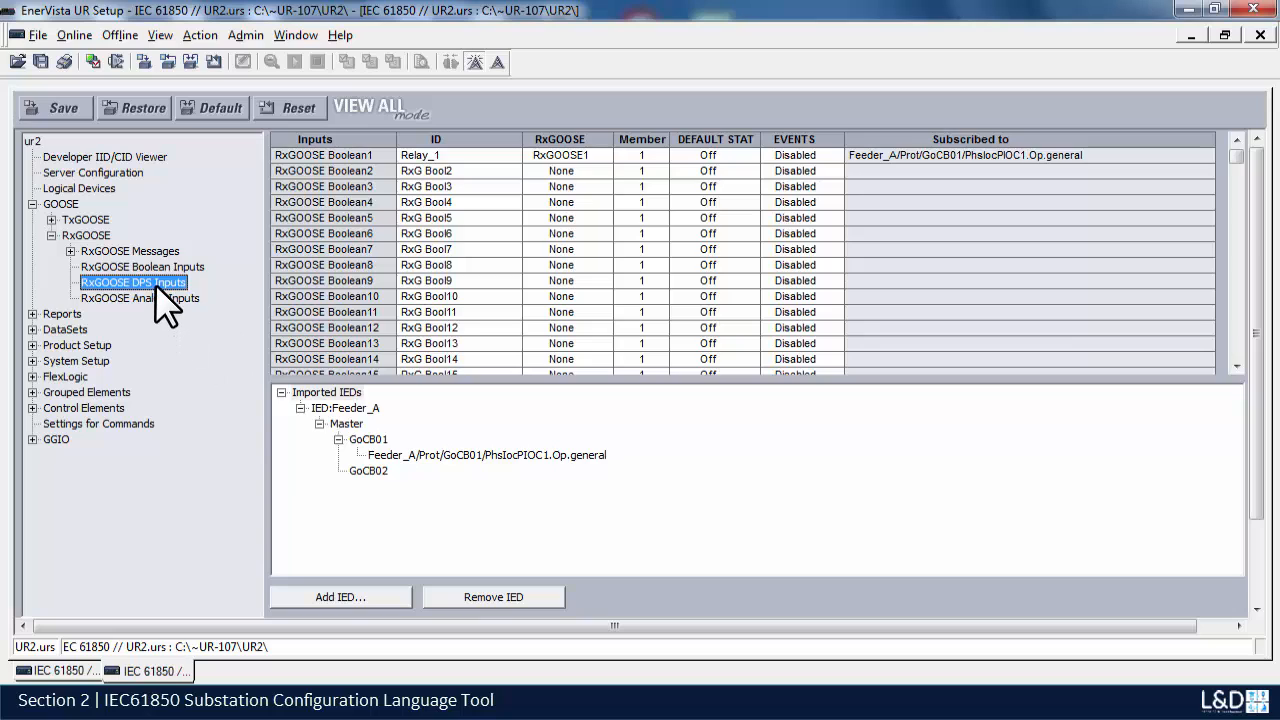
{"action": "left_click", "coordinate": [155, 284]}
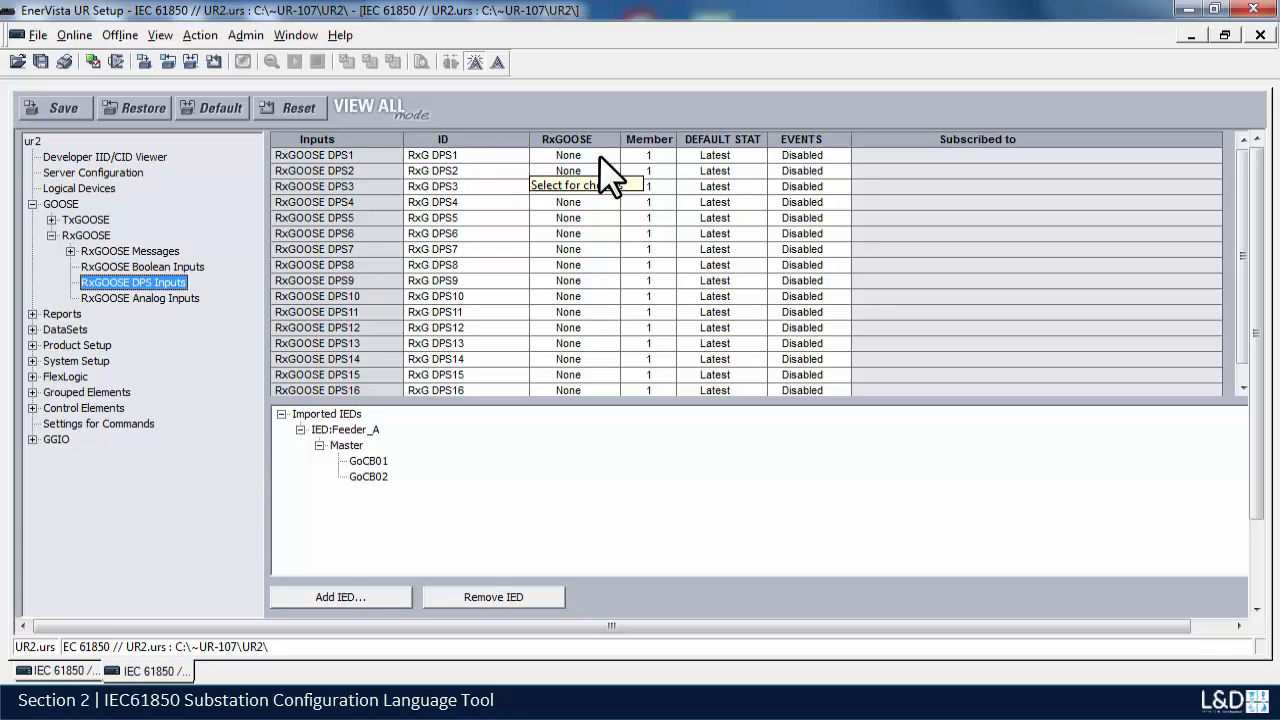
{"action": "left_click", "coordinate": [754, 155]}
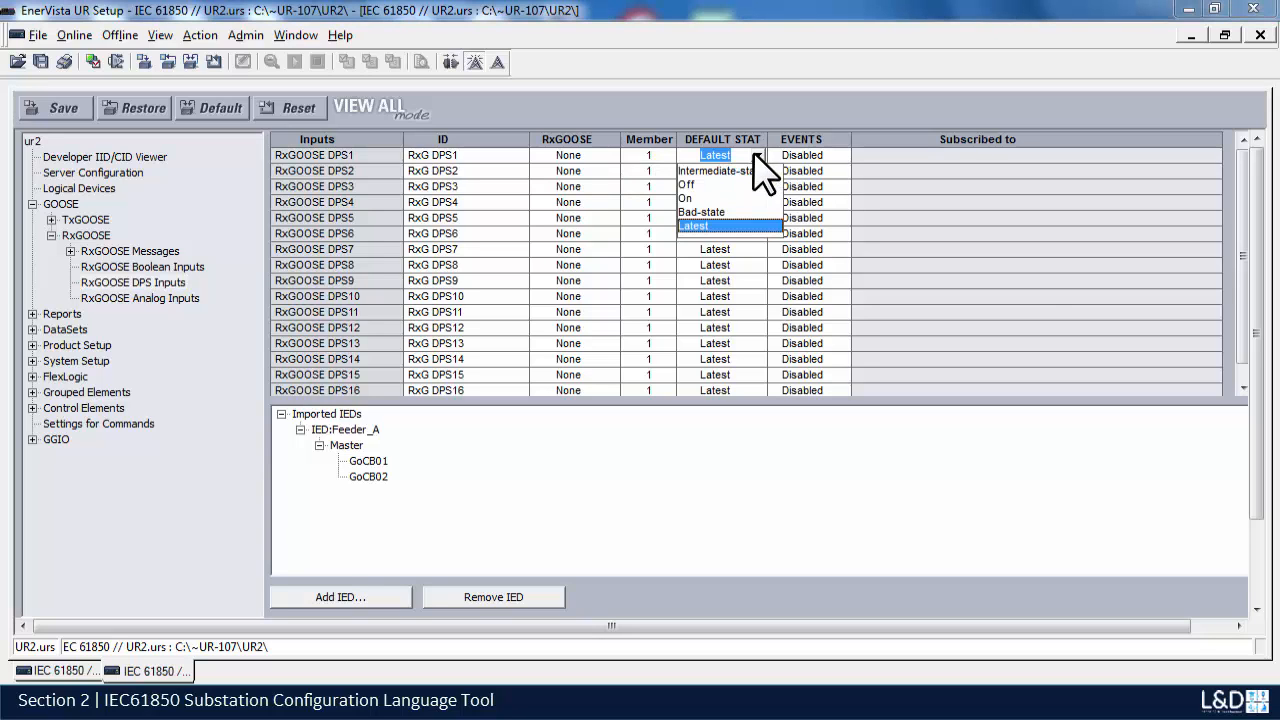
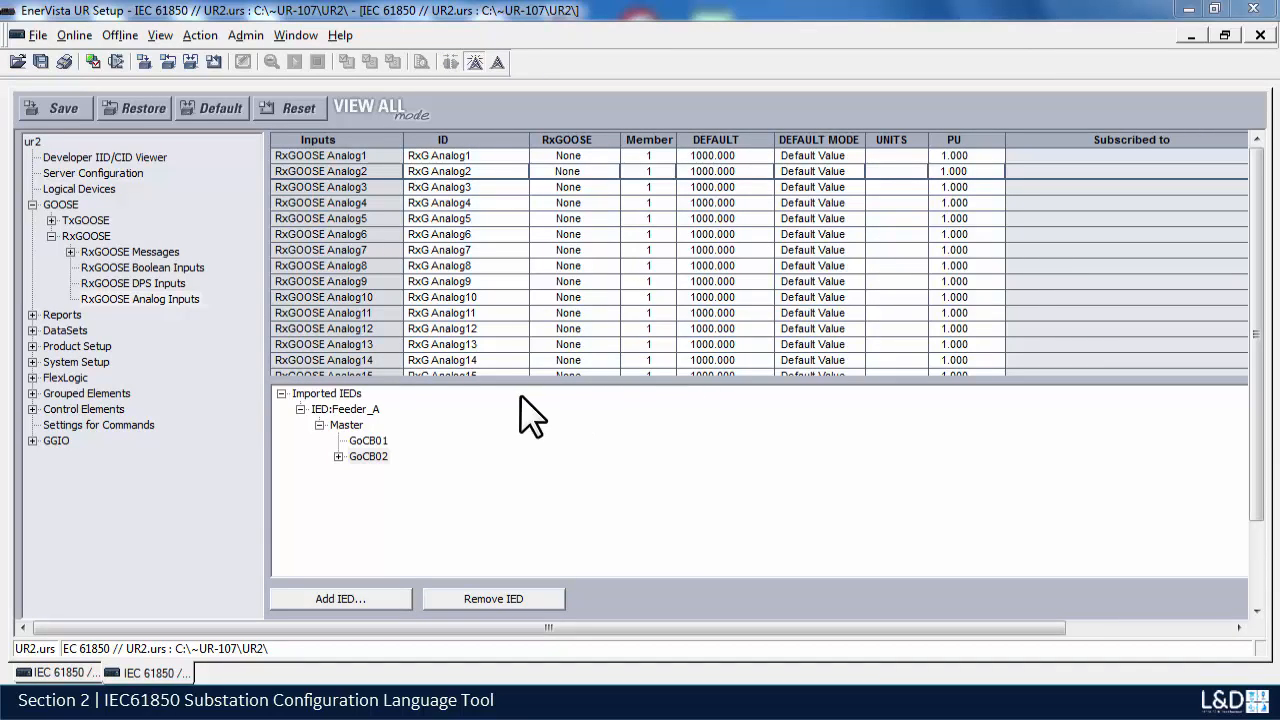
Step: Subscribe RxGOOSE Analog1 to Feeder_A's GoCB02 phase A voltage magnitude (PhV.phsA) and Analog2 to its phase A current magnitude (A.phsA)
{"action": "left_click", "coordinate": [338, 455]}
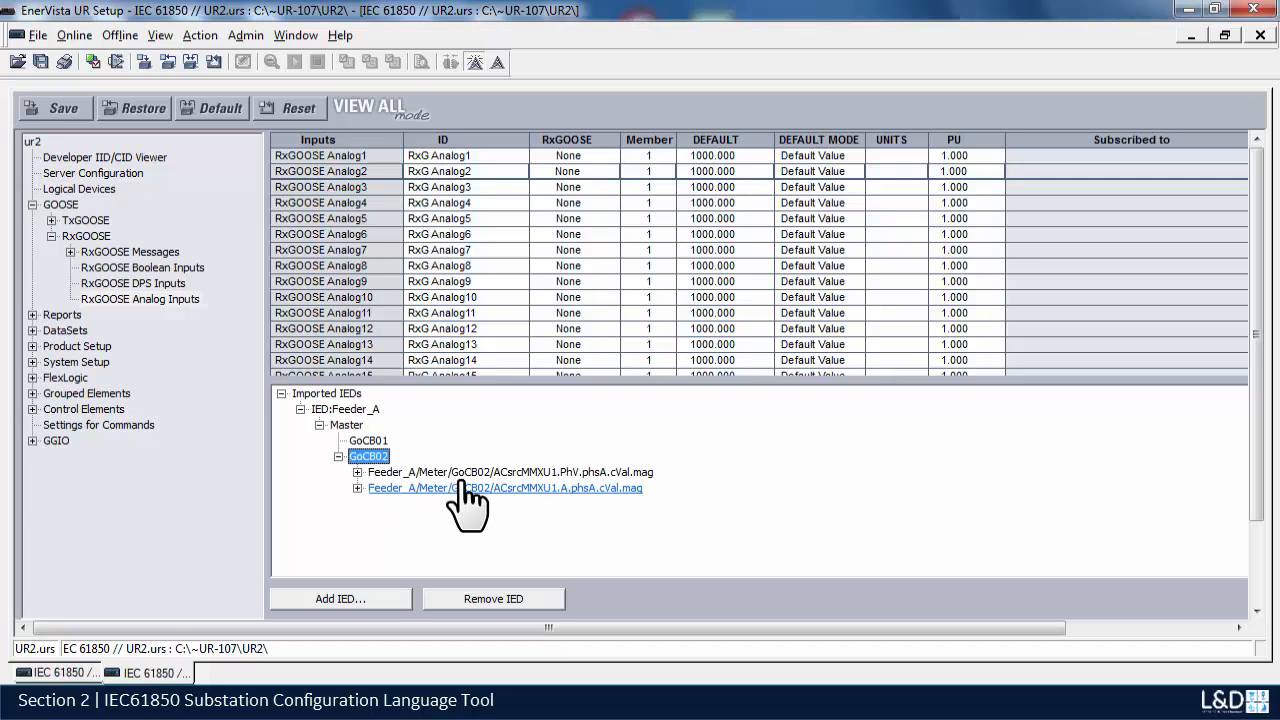
{"action": "left_click", "coordinate": [460, 474]}
{"action": "left_click_drag", "start_coordinate": [460, 474], "coordinate": [1136, 158]}
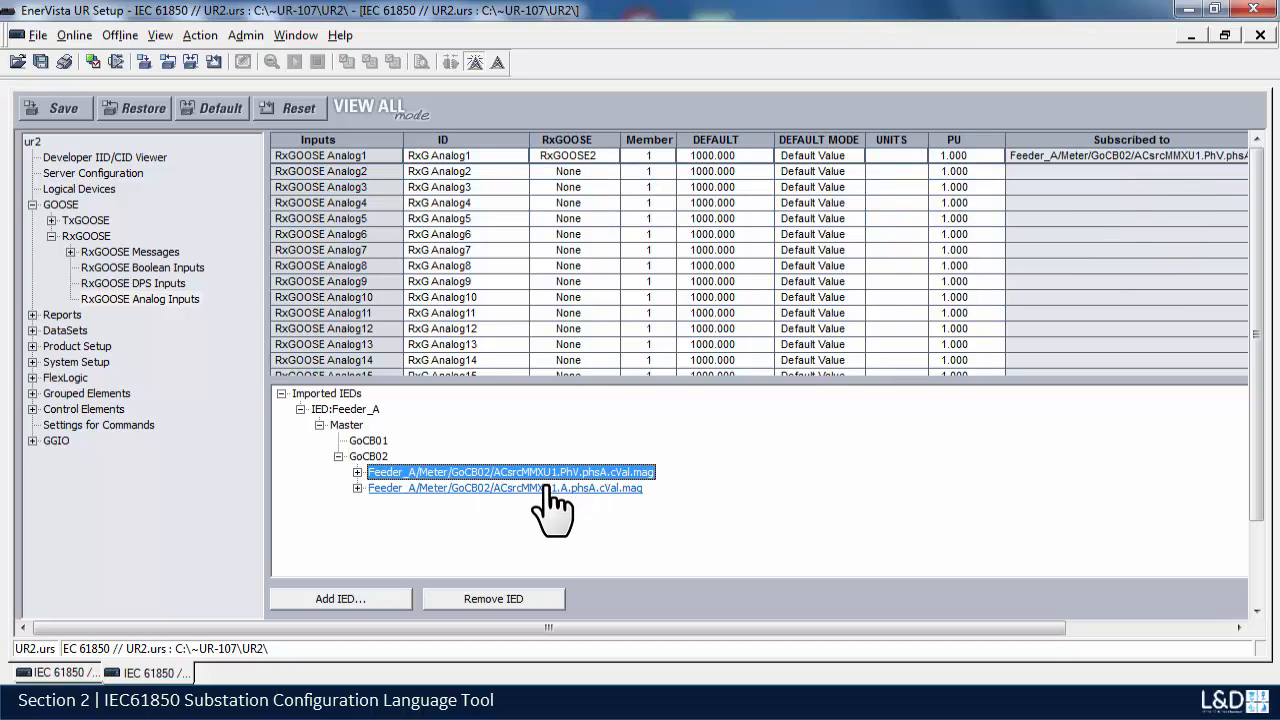
{"action": "left_click_drag", "start_coordinate": [555, 488], "coordinate": [1164, 168]}
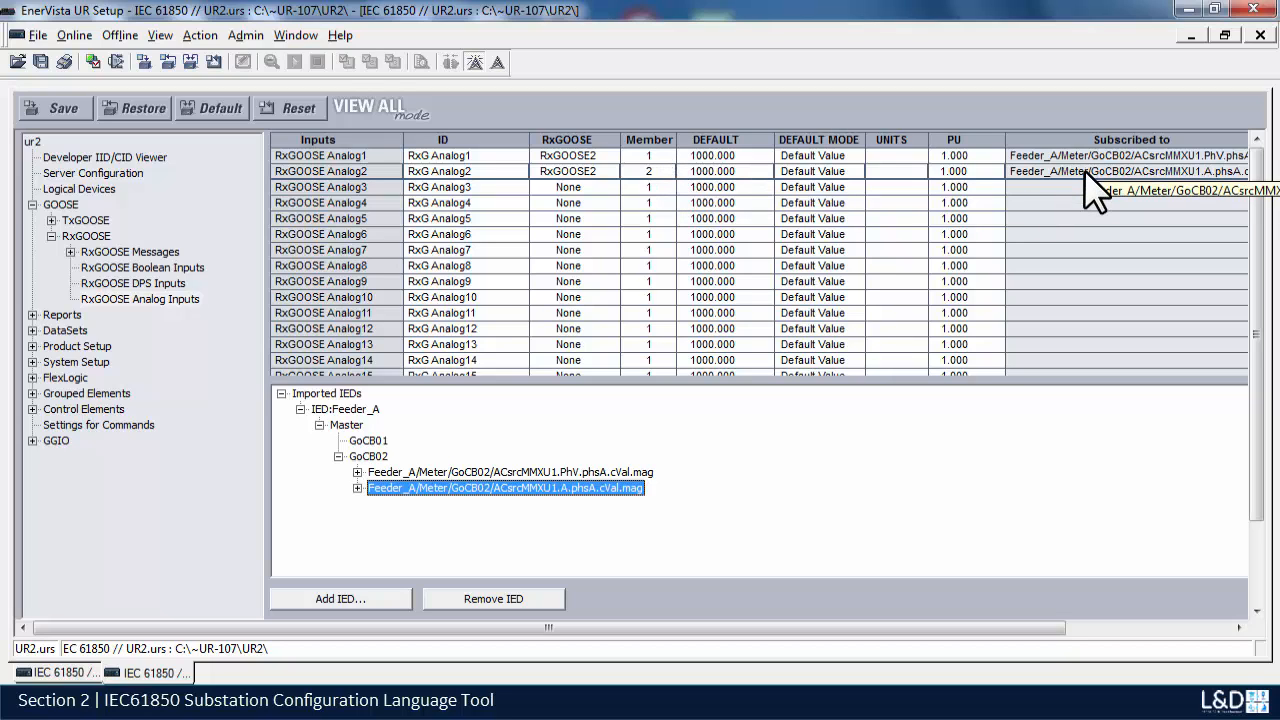
{"action": "mouse_move", "coordinate": [597, 168]}
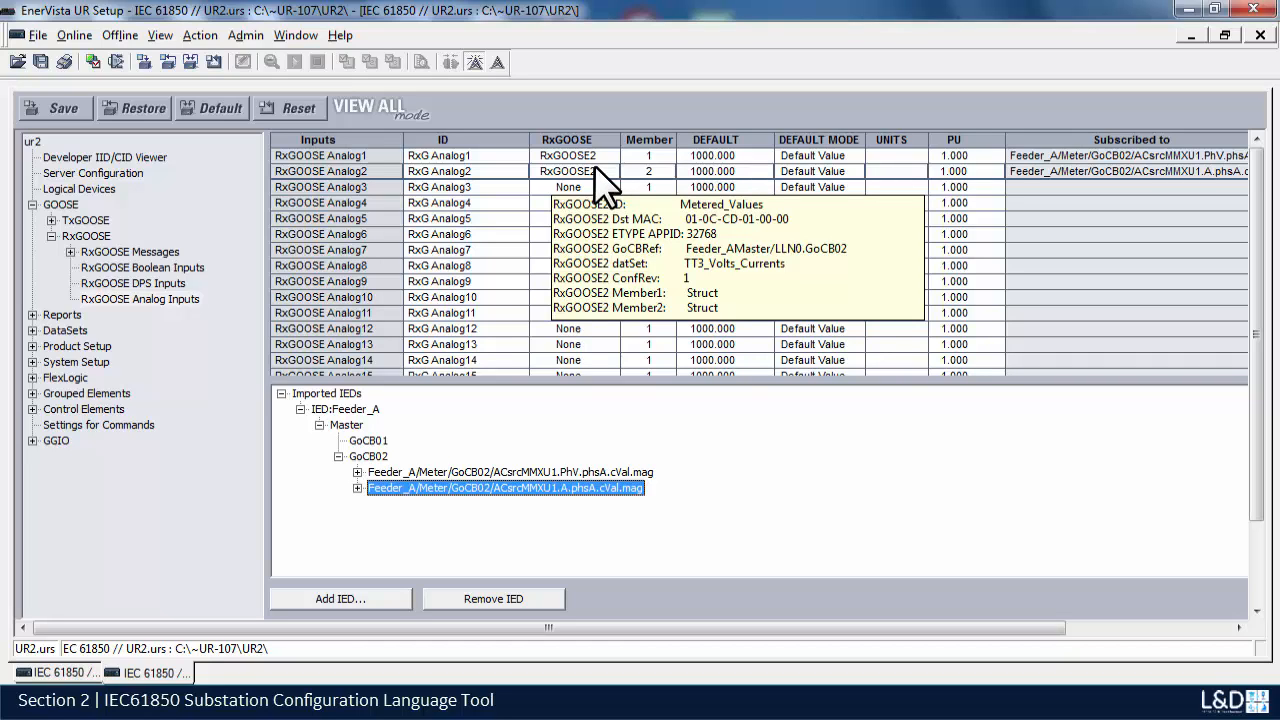
Step: Examine the default mode choices of RxGOOSE Analog1
{"action": "left_click", "coordinate": [740, 157]}
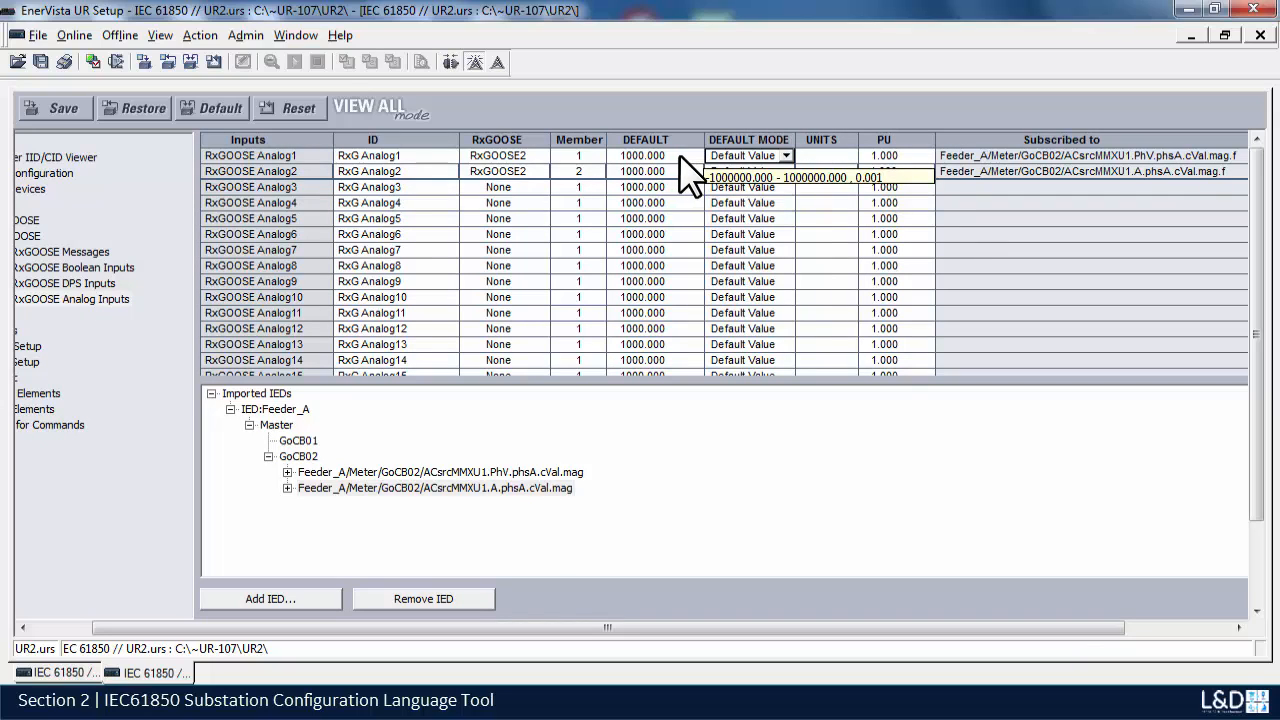
{"action": "left_click", "coordinate": [787, 156]}
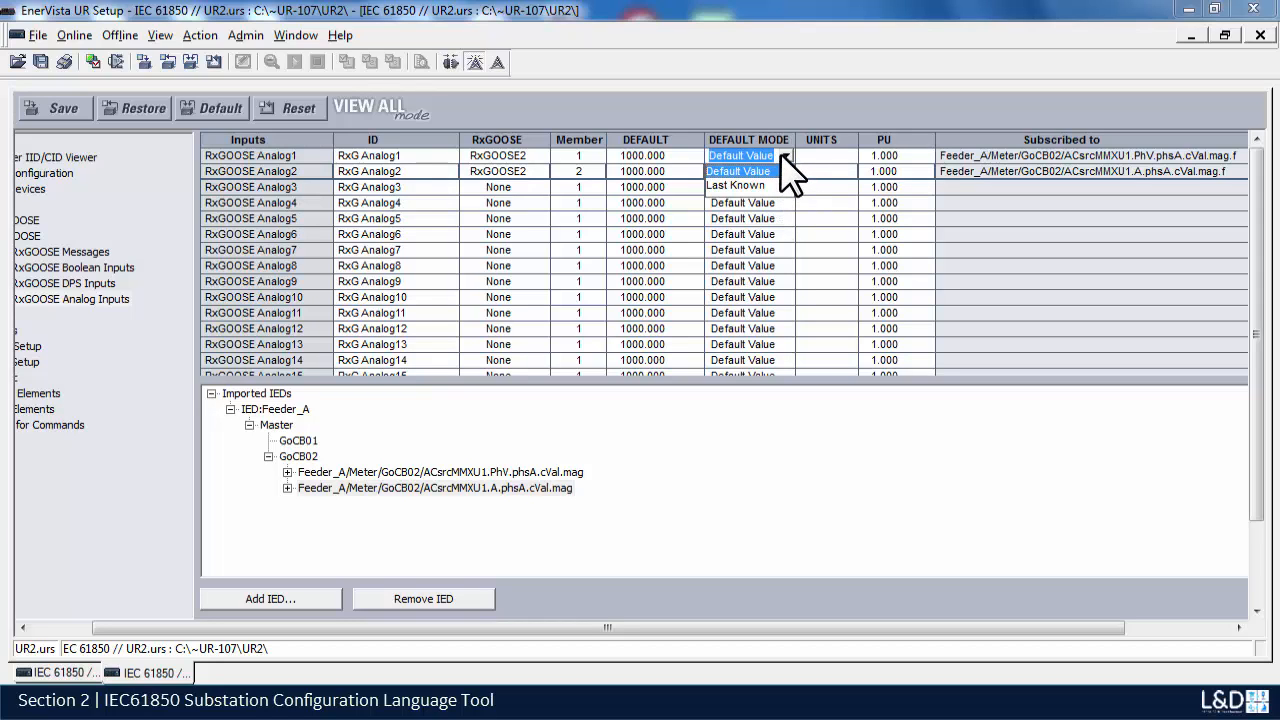
{"action": "left_click", "coordinate": [782, 157]}
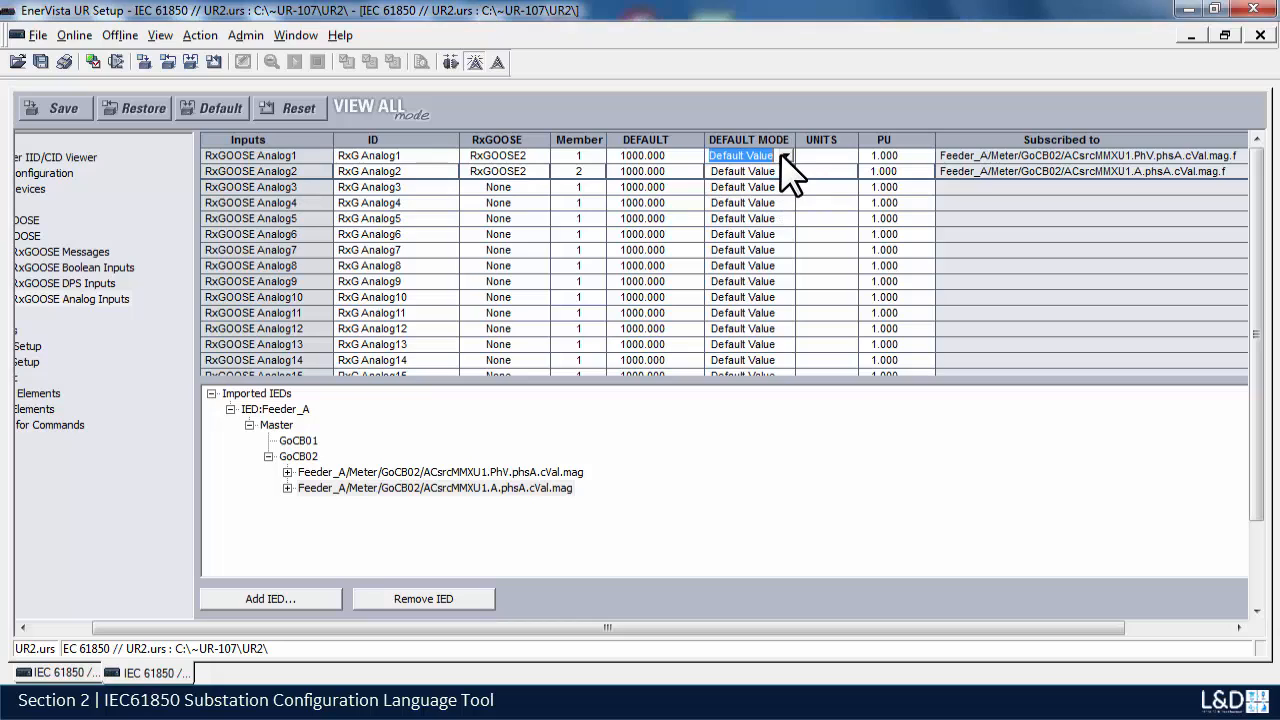
Step: Set the PU base of both RxGOOSE Analog1 and RxGOOSE Analog2 to 0.001
{"action": "left_click", "coordinate": [908, 157]}
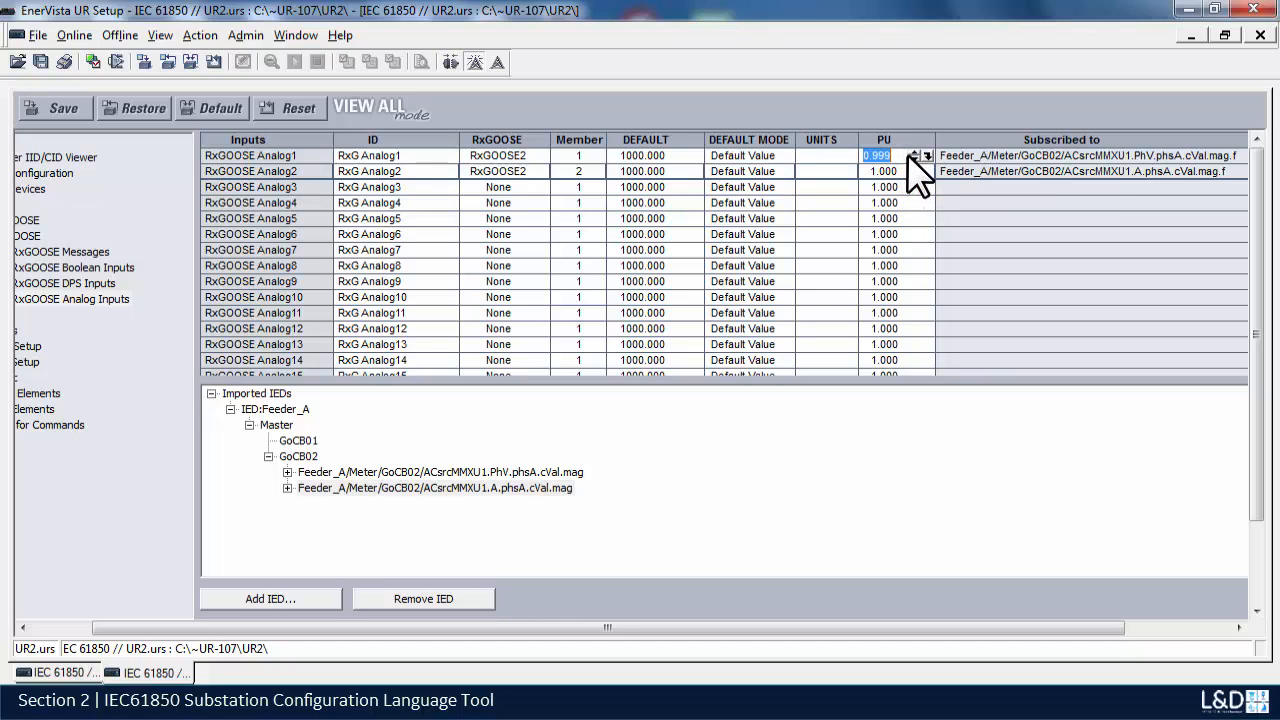
{"action": "type", "text": ".0"}
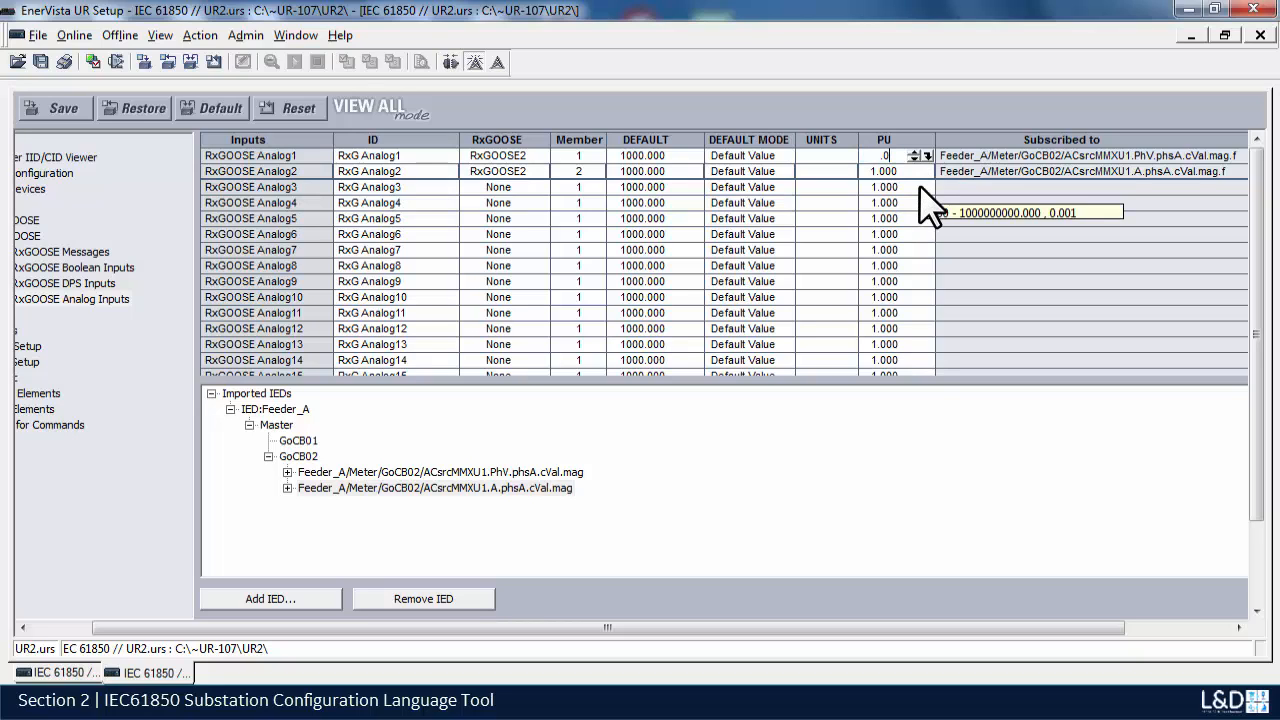
{"action": "type", "text": "01"}
{"action": "left_click", "coordinate": [912, 170]}
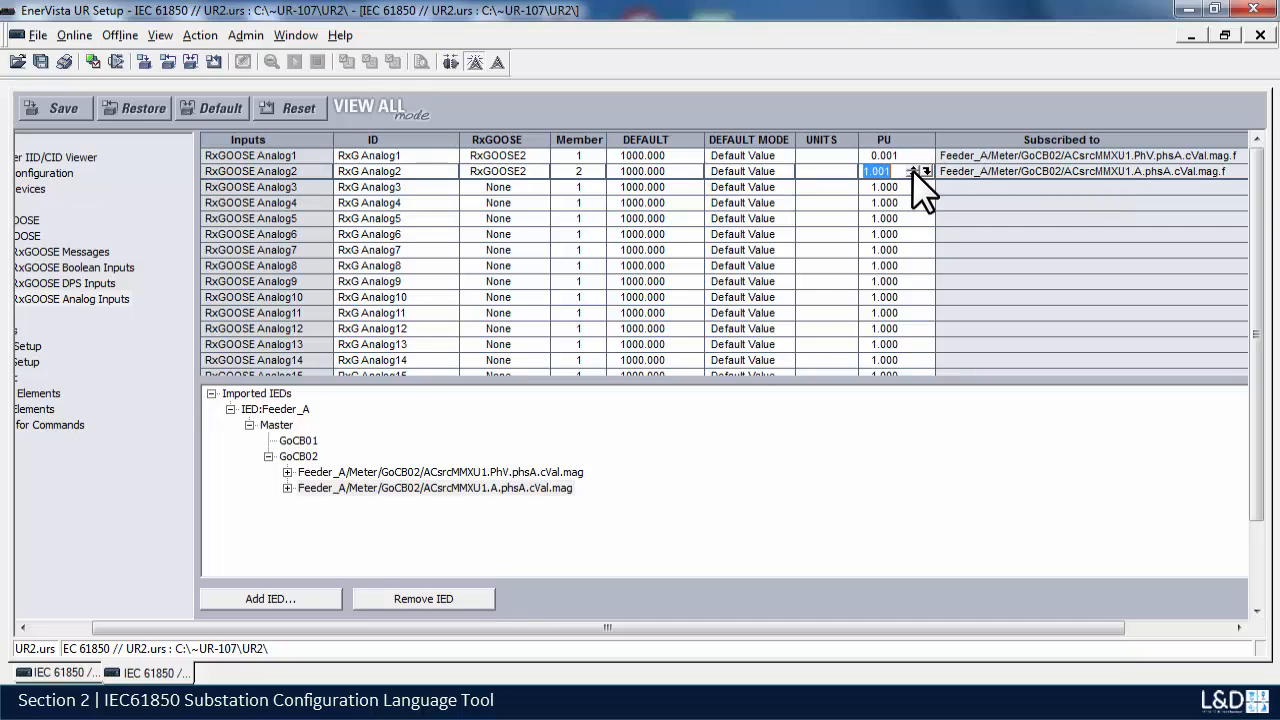
{"action": "type", "text": ".001"}
{"action": "left_click", "coordinate": [919, 182]}
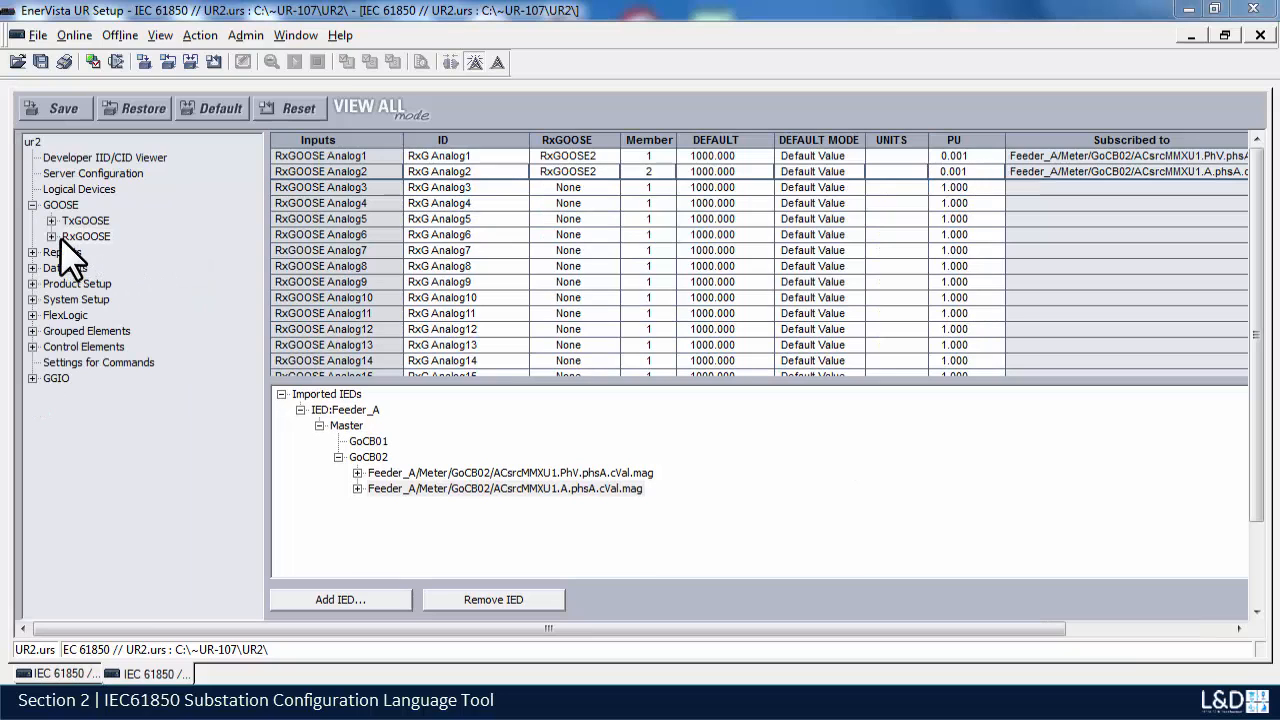
Step: Examine the message settings of RxGOOSE1, including its control block reference, data set and members, and open those of RxGOOSE2
{"action": "left_click", "coordinate": [53, 236]}
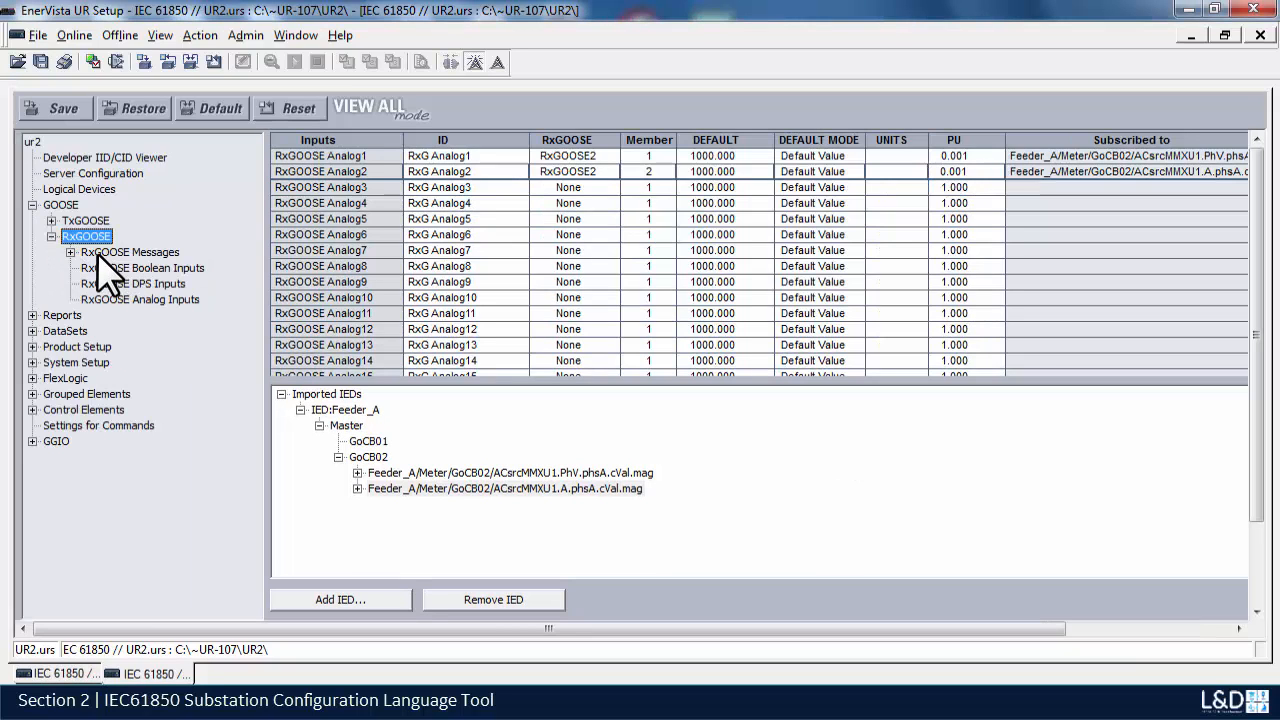
{"action": "left_click", "coordinate": [70, 251]}
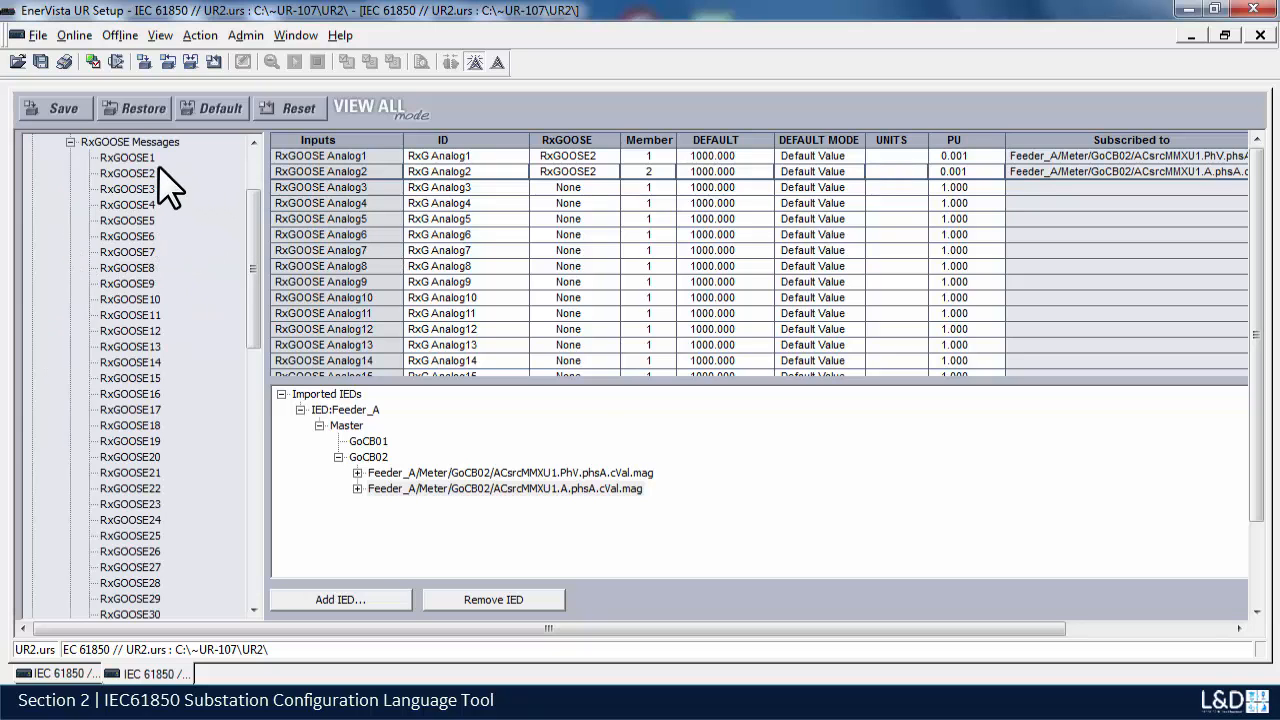
{"action": "left_click", "coordinate": [142, 156]}
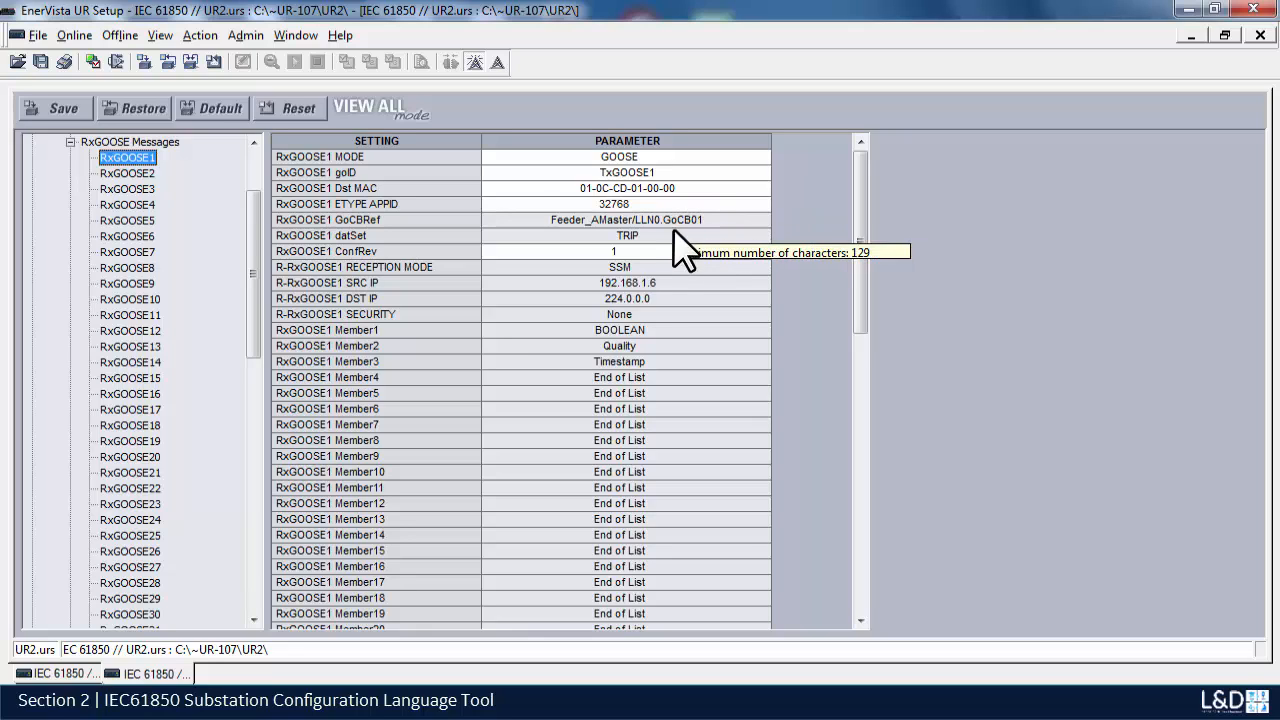
{"action": "left_click", "coordinate": [671, 332]}
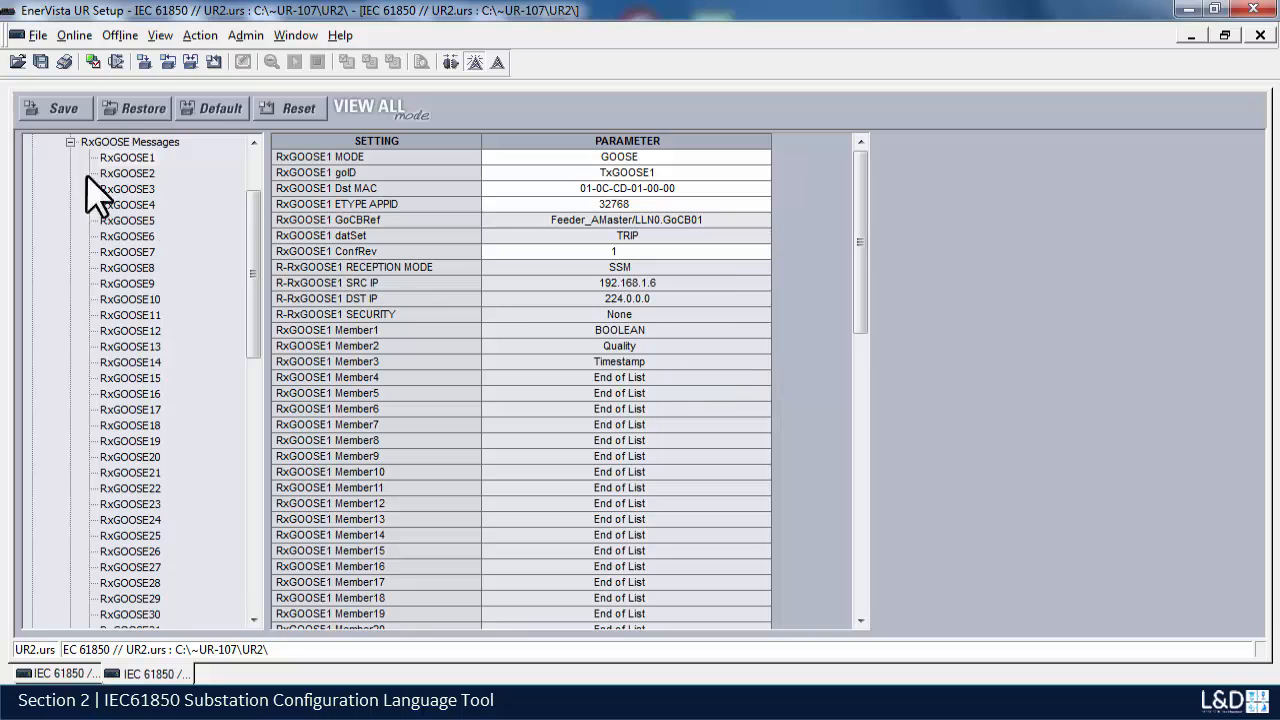
{"action": "left_click", "coordinate": [113, 174]}
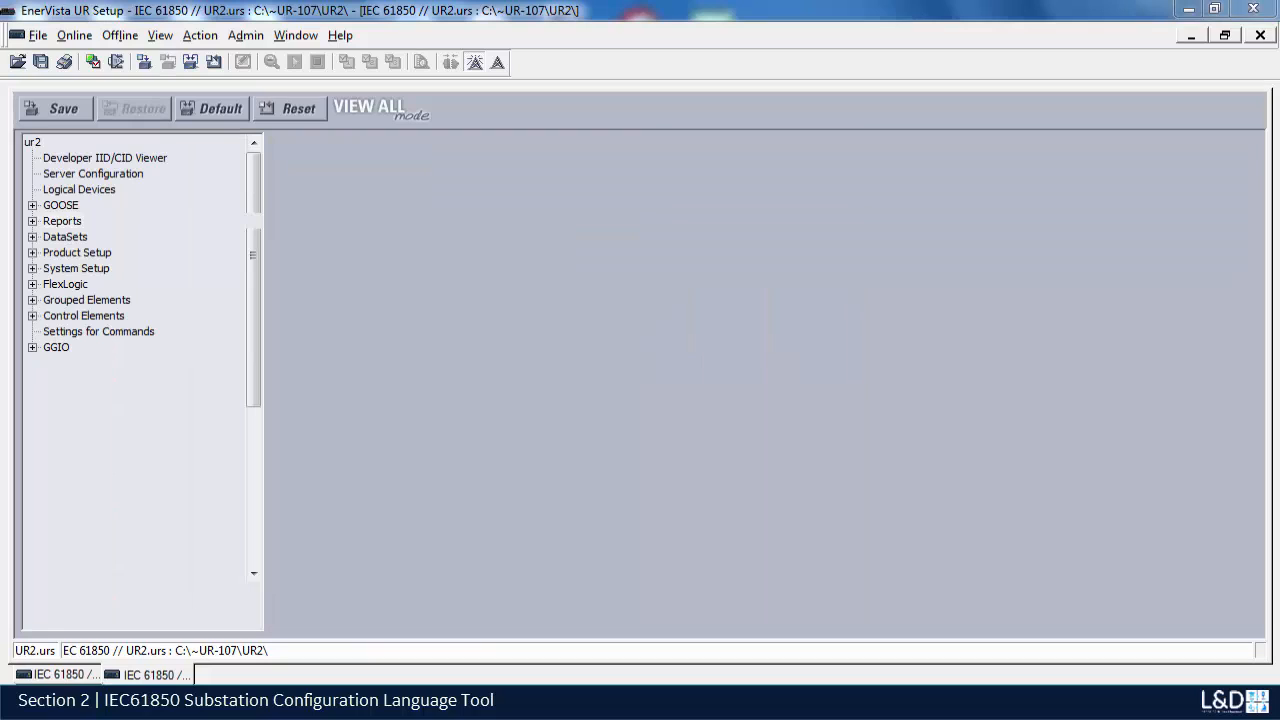
Step: Set the rptID parameter in UR2's Report Settings to Conf
{"action": "double_click", "coordinate": [62, 221]}
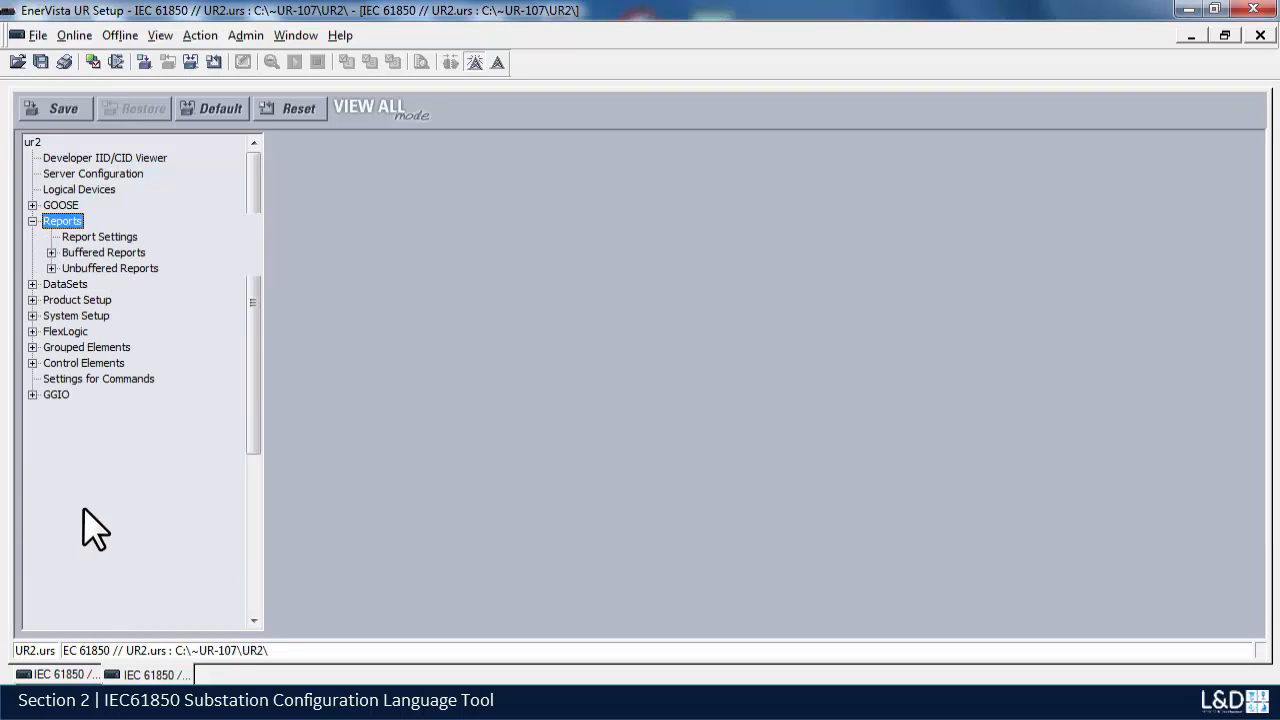
{"action": "left_click", "coordinate": [108, 237]}
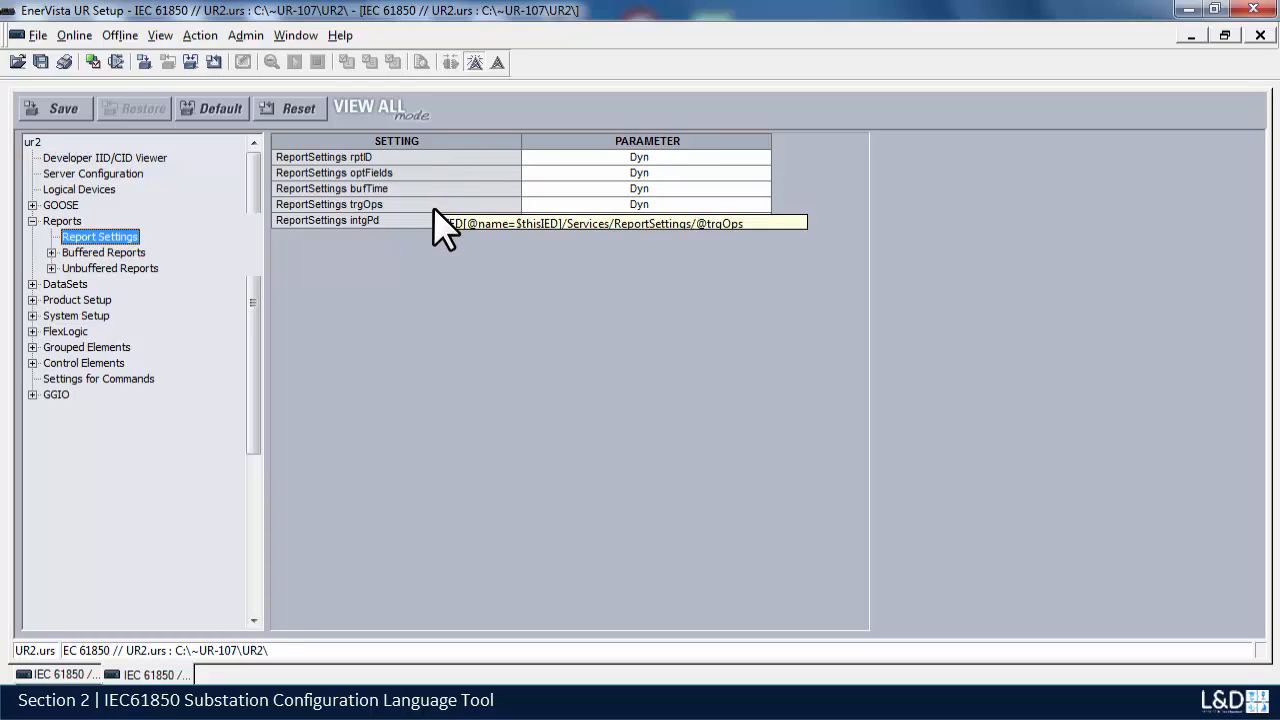
{"action": "left_click", "coordinate": [742, 159]}
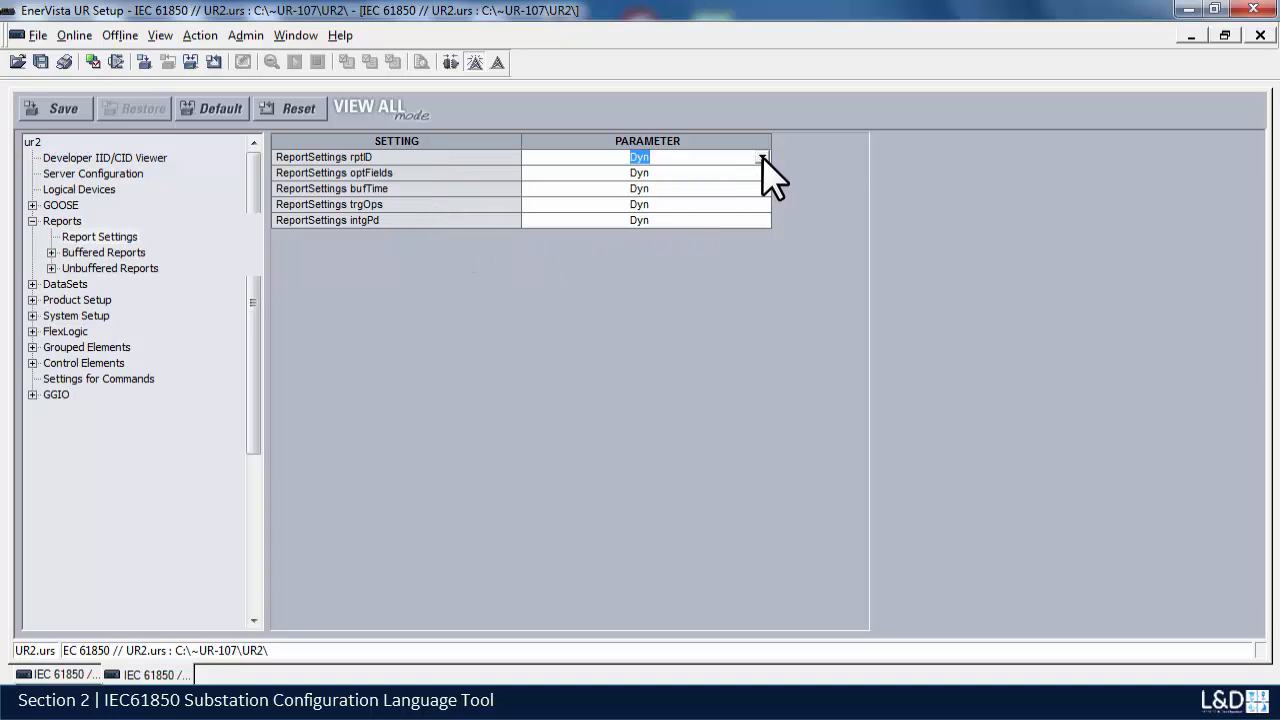
{"action": "left_click", "coordinate": [762, 157]}
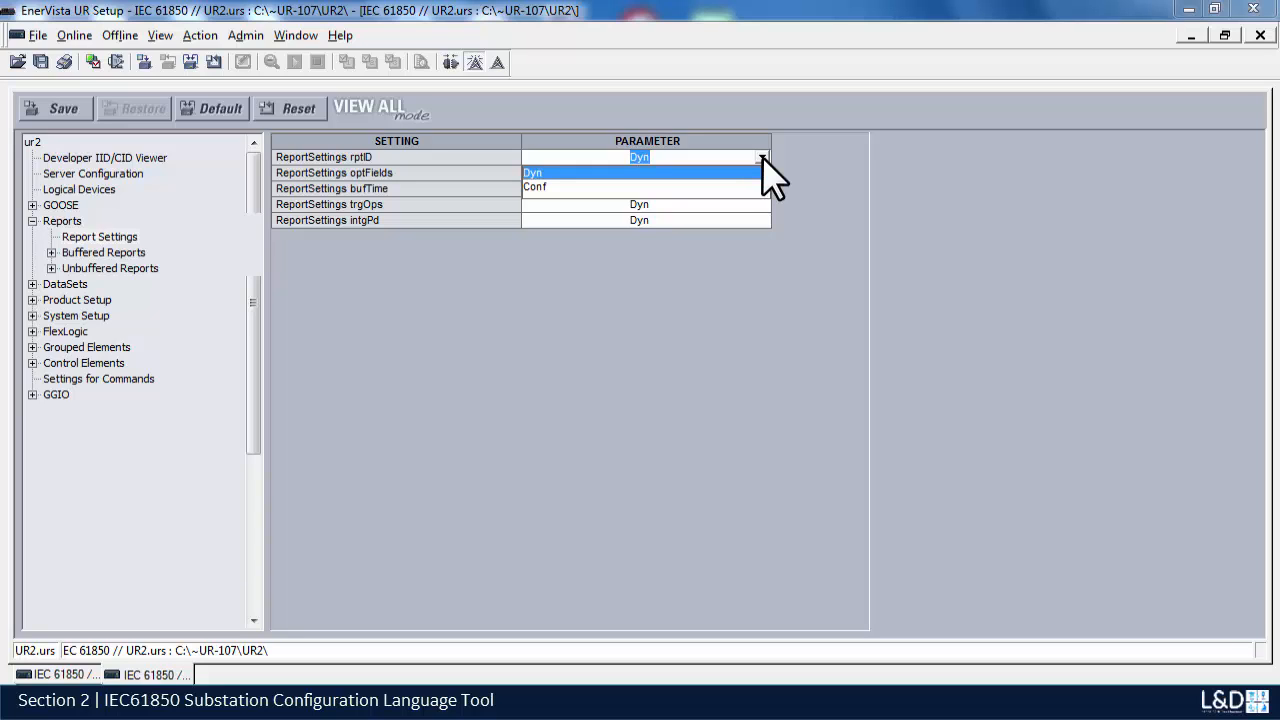
{"action": "left_click", "coordinate": [589, 187]}
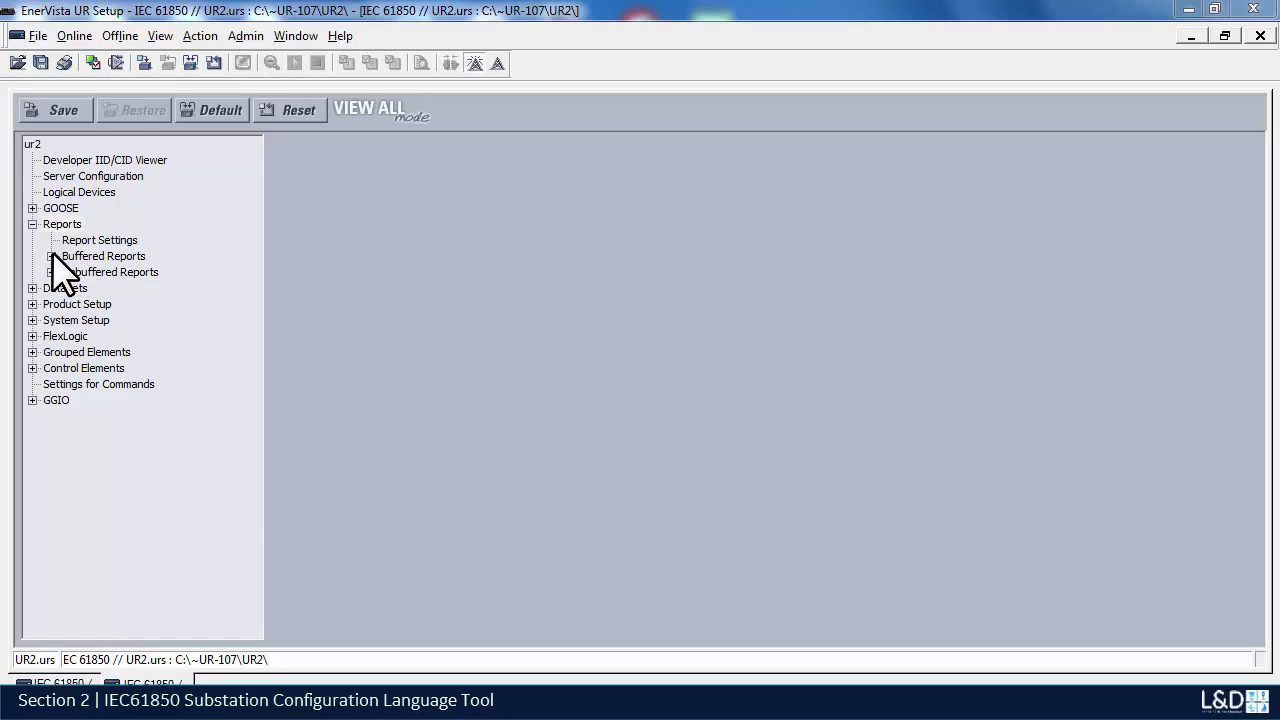
Step: Expand the buffered and unbuffered report lists and set the RptID of Buffered Report1 to BufferedReport1
{"action": "left_click", "coordinate": [51, 256]}
{"action": "left_click_drag", "start_coordinate": [257, 386], "coordinate": [257, 431]}
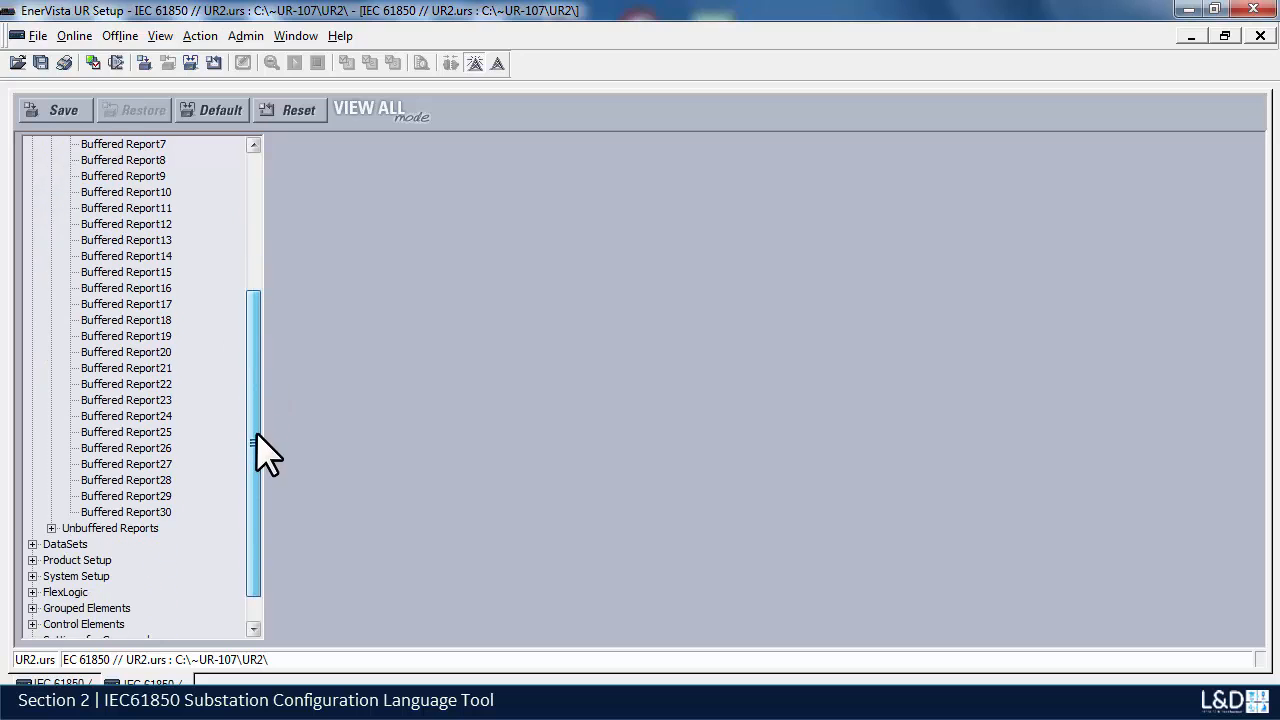
{"action": "left_click", "coordinate": [51, 528]}
{"action": "left_click_drag", "start_coordinate": [246, 477], "coordinate": [255, 392]}
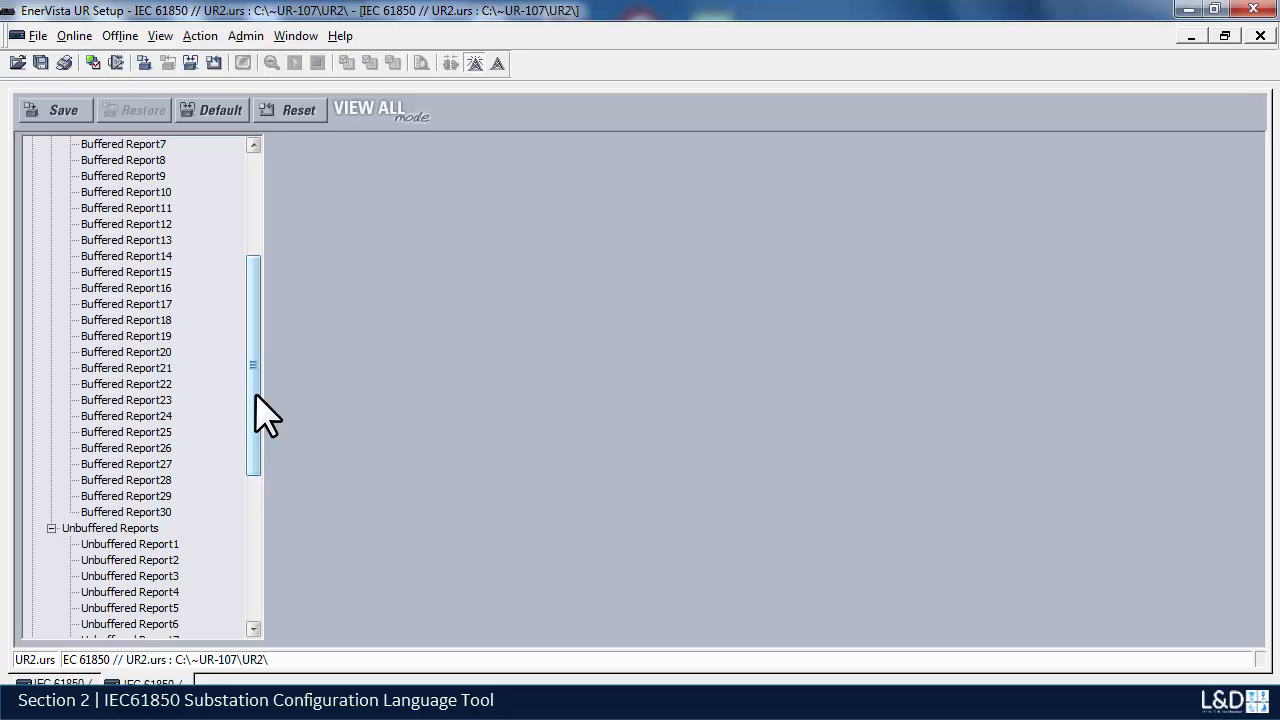
{"action": "left_click_drag", "start_coordinate": [255, 393], "coordinate": [262, 377]}
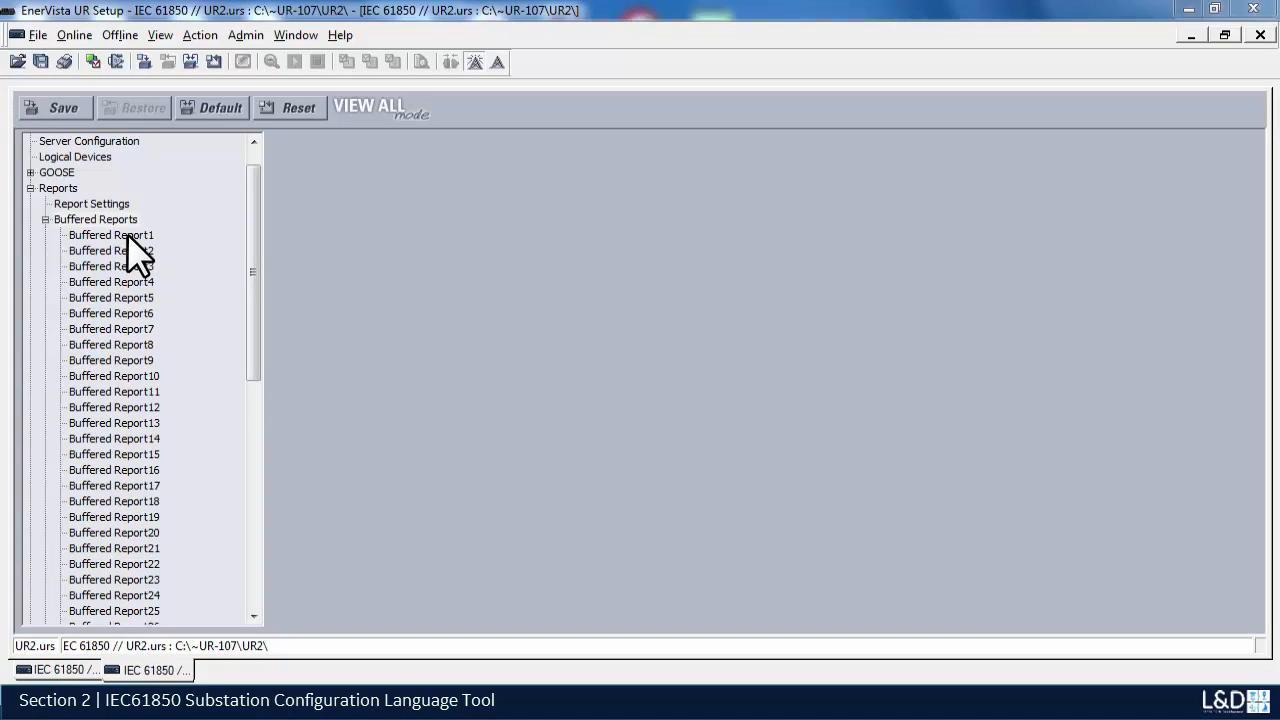
{"action": "left_click", "coordinate": [128, 236]}
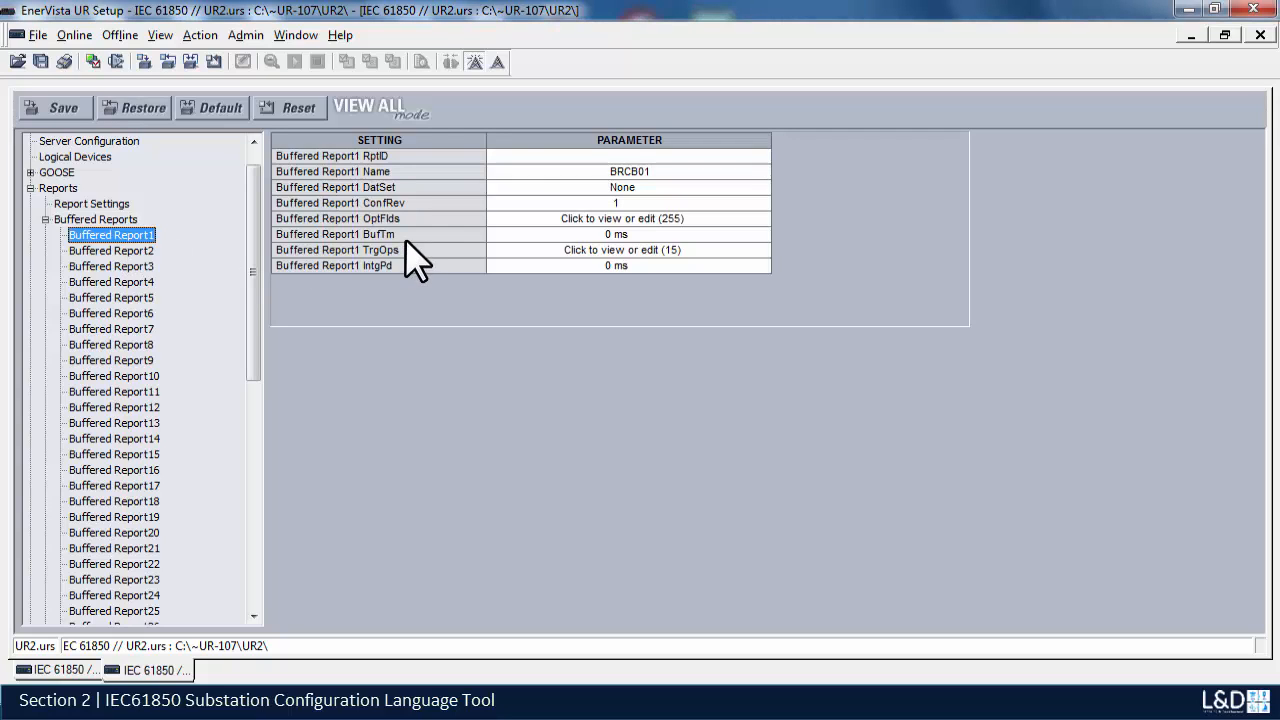
{"action": "left_click", "coordinate": [584, 157]}
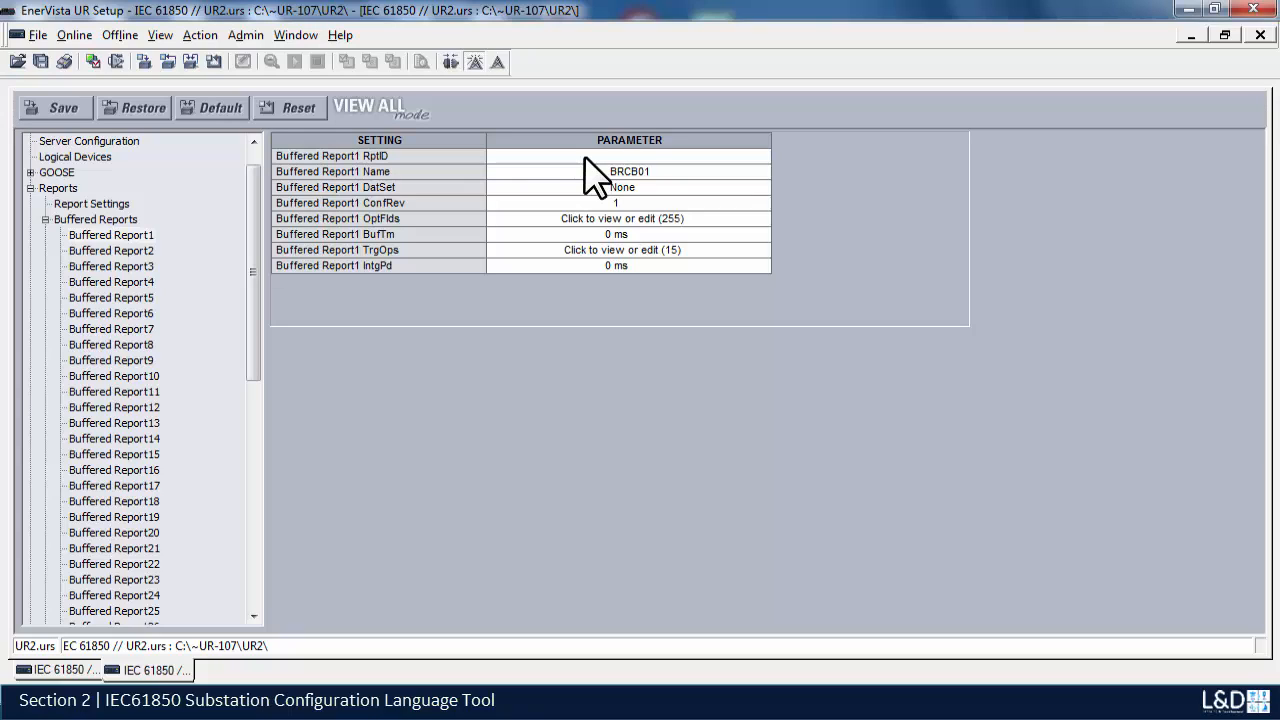
{"action": "type", "text": "BufferedReport1"}
{"action": "left_click", "coordinate": [594, 174]}
Step: Assign TT6DataSet4 as the data set of Buffered Report1 and rename that data set to Buf_Report1
{"action": "left_click", "coordinate": [652, 187]}
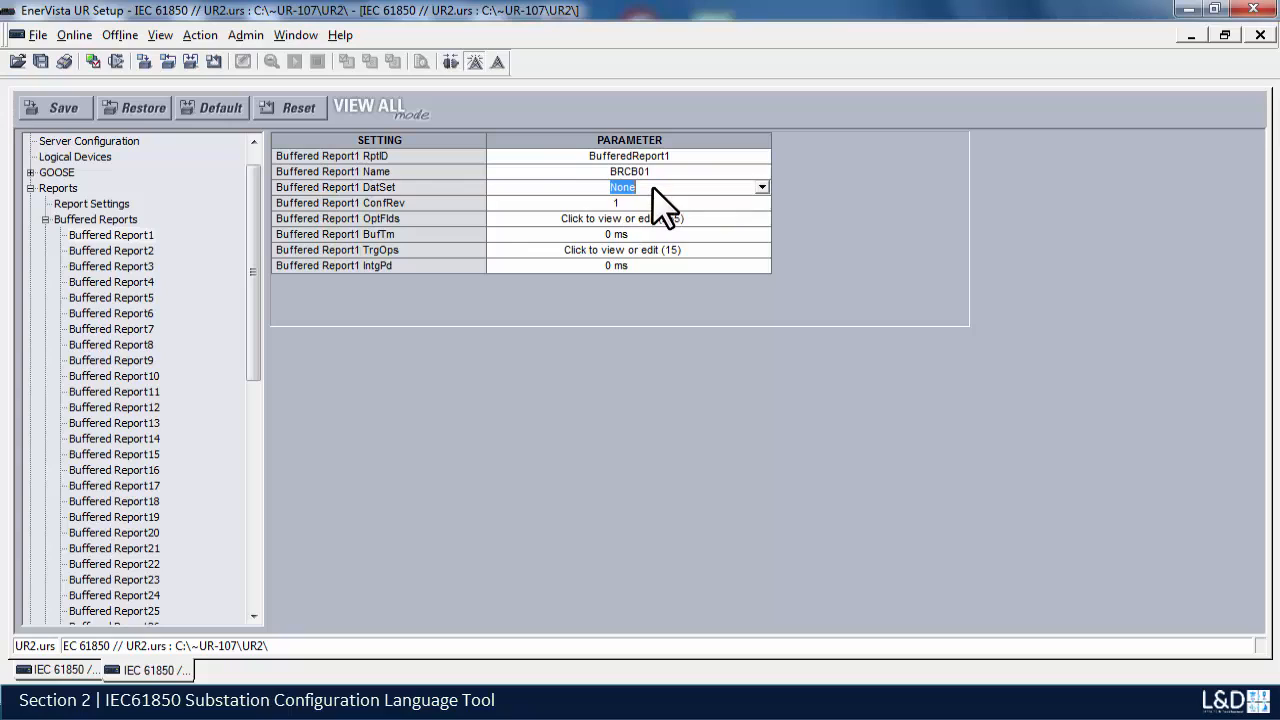
{"action": "left_click", "coordinate": [760, 187]}
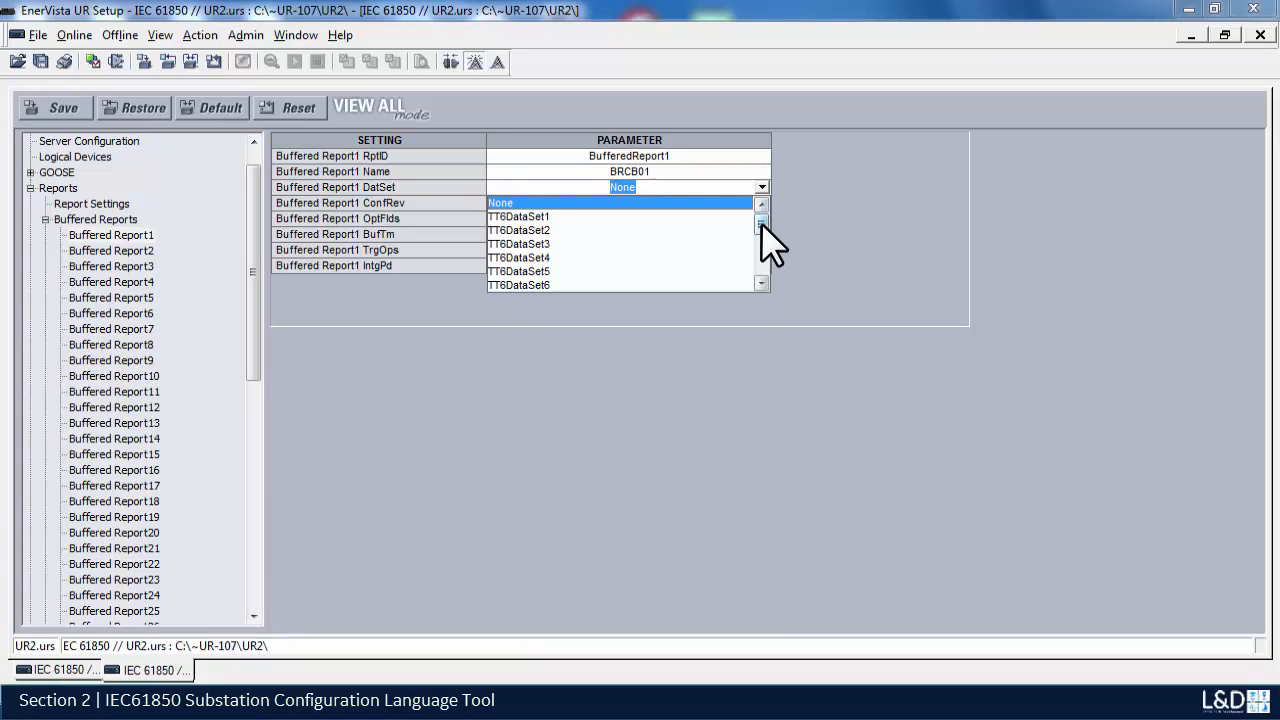
{"action": "left_click_drag", "start_coordinate": [761, 223], "coordinate": [761, 224]}
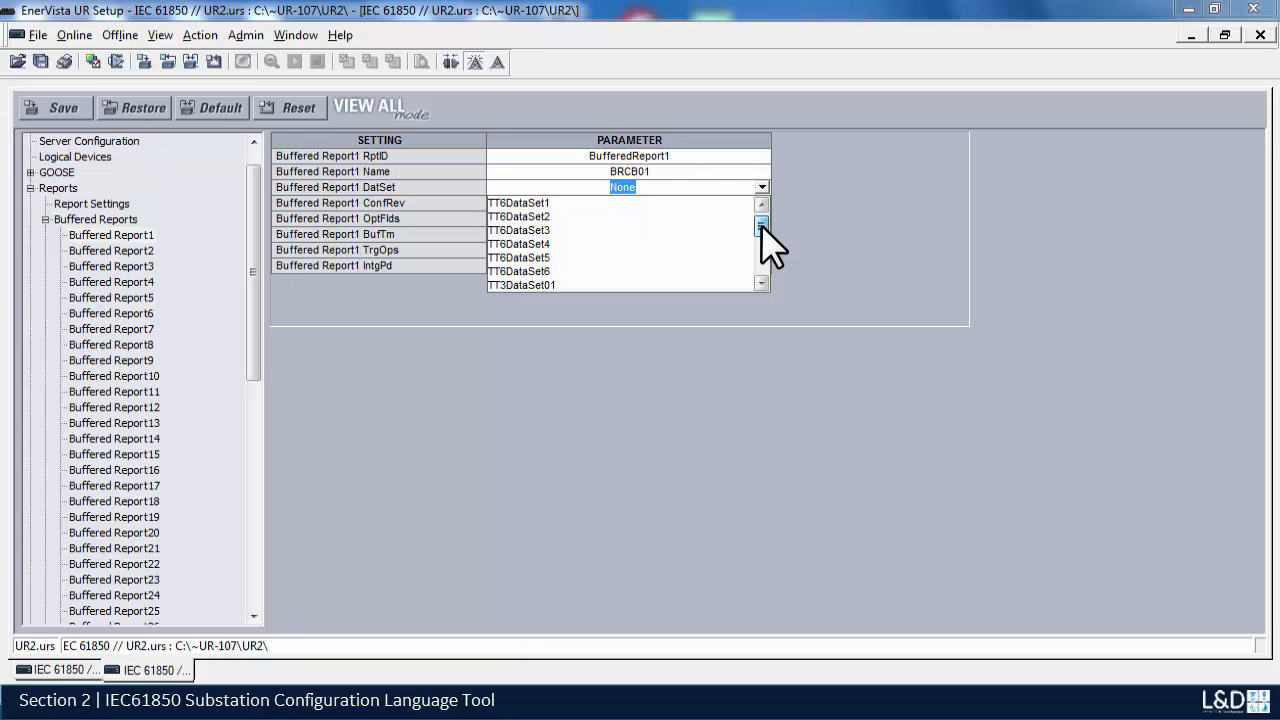
{"action": "left_click_drag", "start_coordinate": [761, 226], "coordinate": [763, 242]}
{"action": "left_click_drag", "start_coordinate": [763, 242], "coordinate": [764, 225]}
{"action": "left_click", "coordinate": [545, 244]}
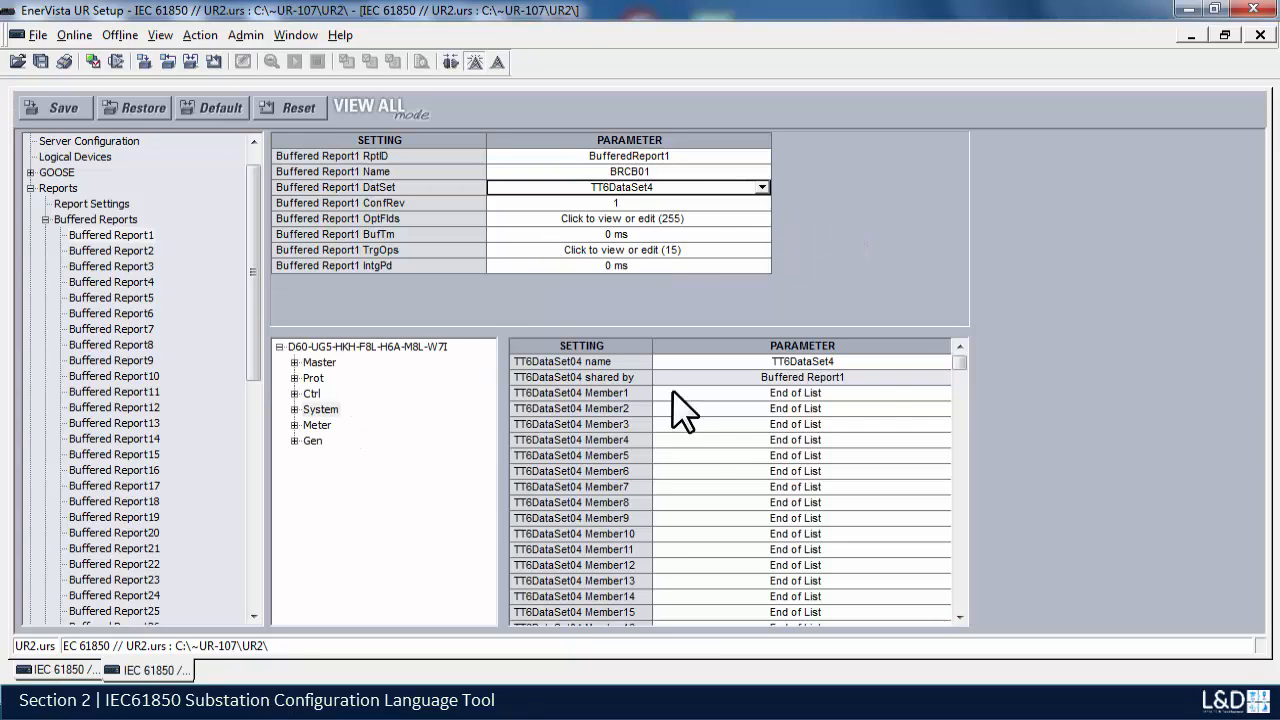
{"action": "left_click", "coordinate": [860, 362]}
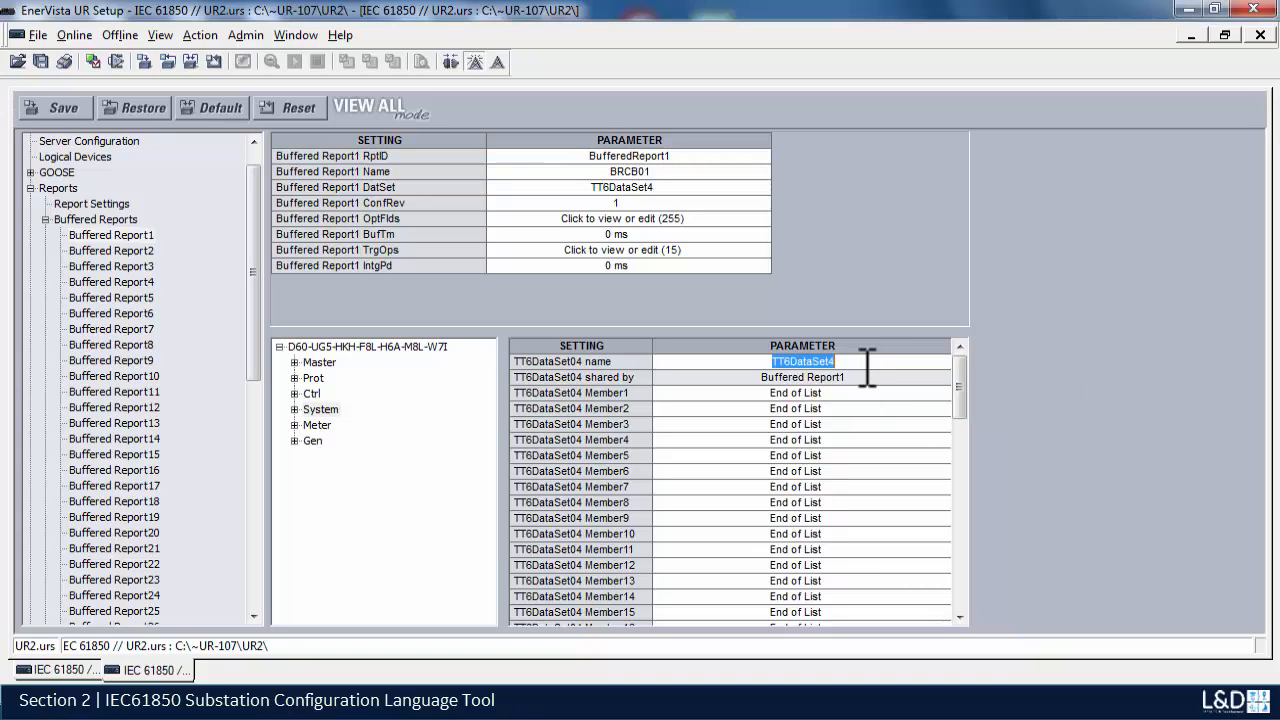
{"action": "type", "text": "Buf_Report1"}
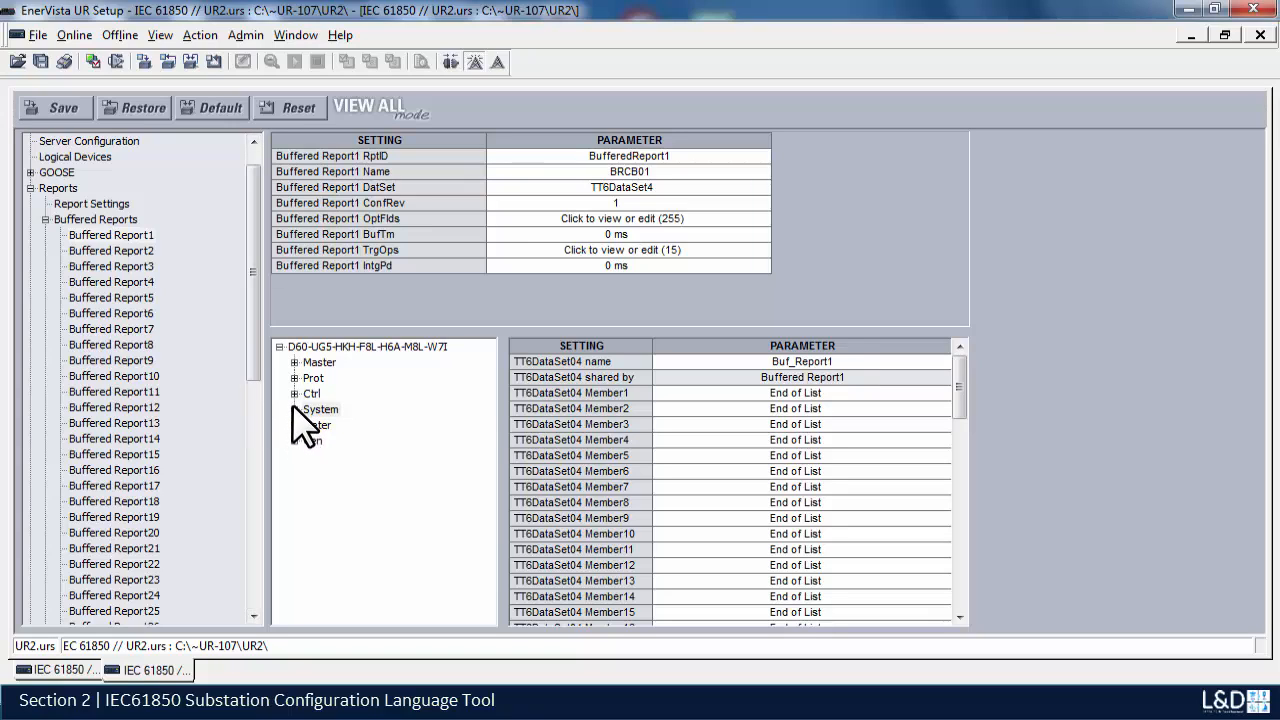
Step: Map Member1 of the Buf_Report1 data set to the phase A operate status Prot.PhsIocPIOC1.ST.Op.phsA
{"action": "left_click", "coordinate": [295, 378]}
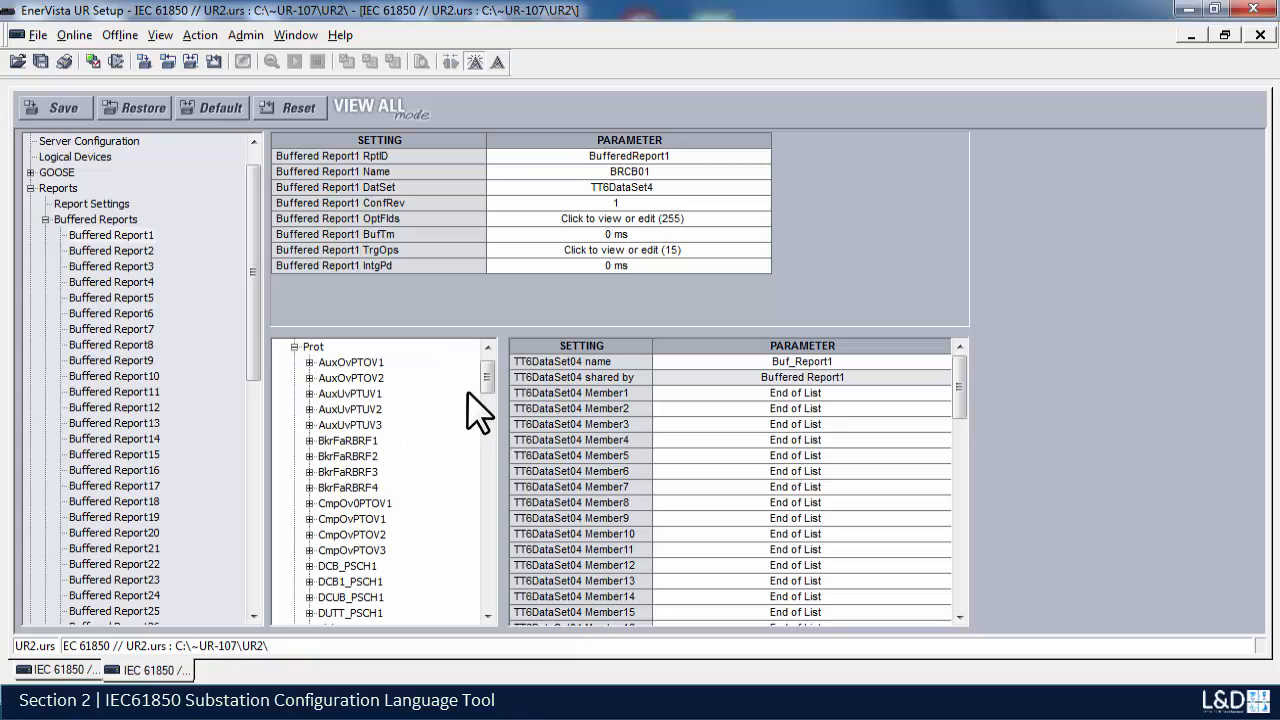
{"action": "left_click_drag", "start_coordinate": [487, 378], "coordinate": [492, 515]}
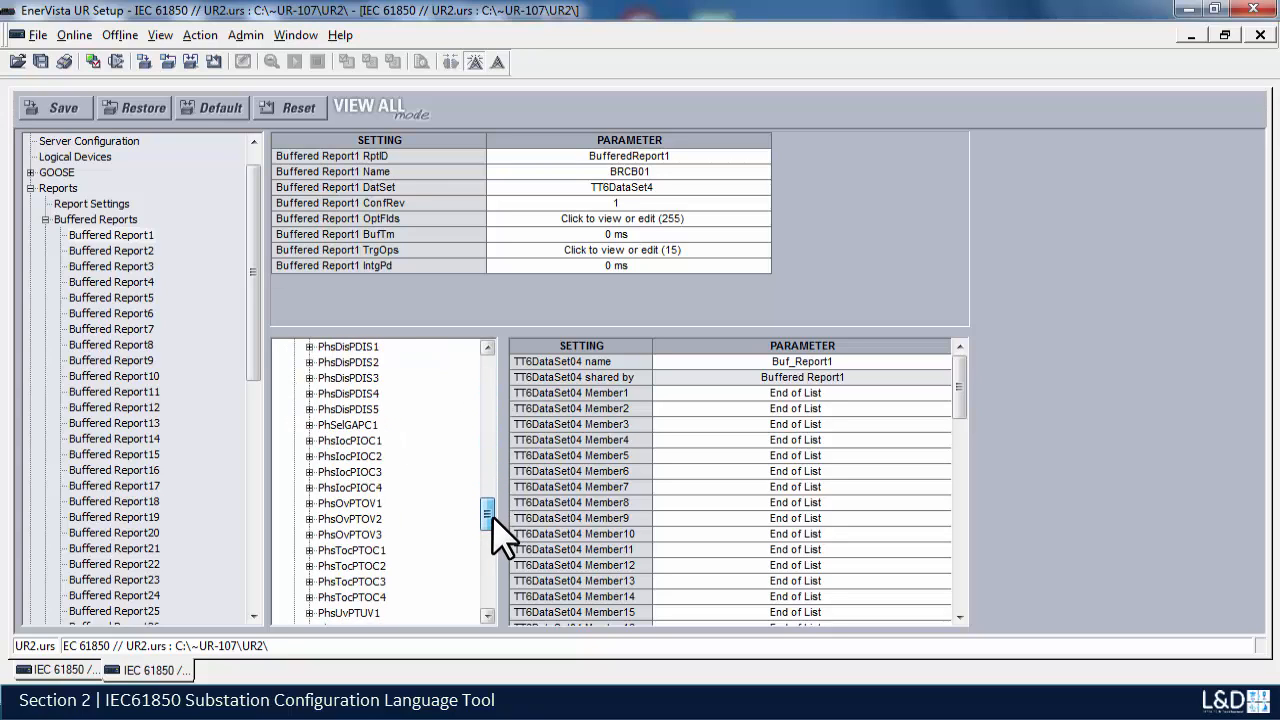
{"action": "left_click", "coordinate": [310, 439]}
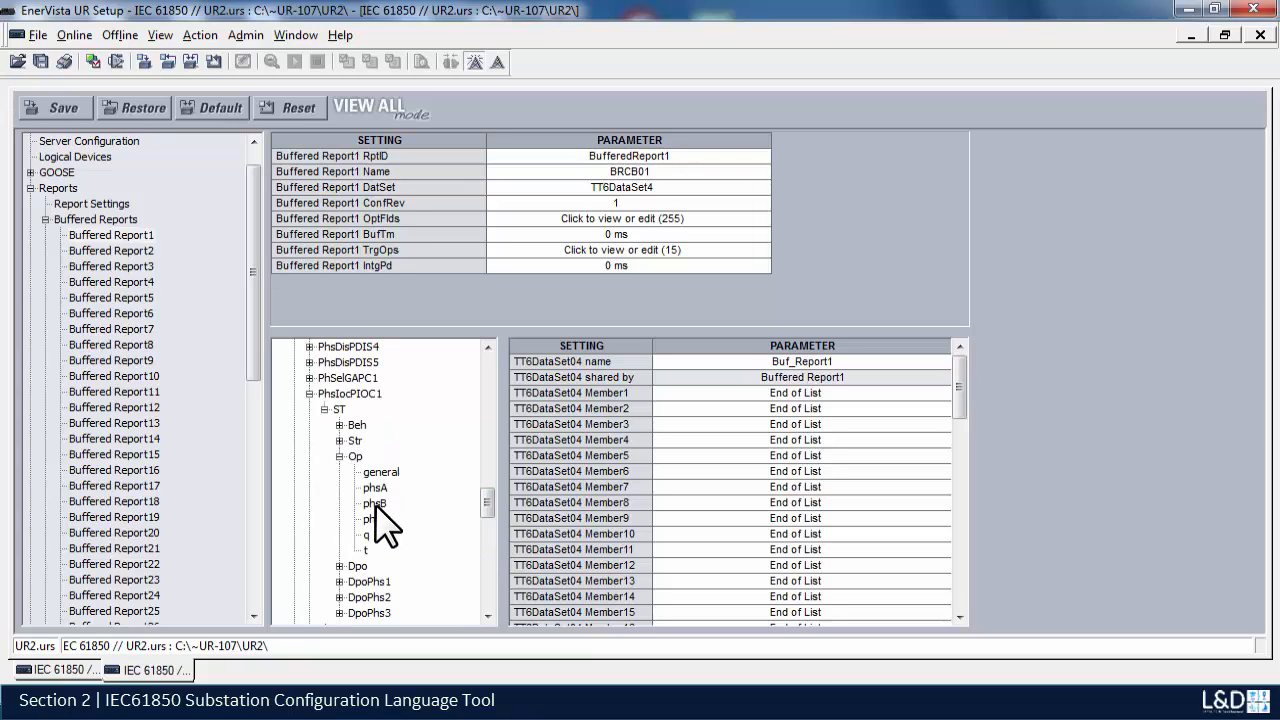
{"action": "left_click_drag", "start_coordinate": [374, 486], "coordinate": [705, 397]}
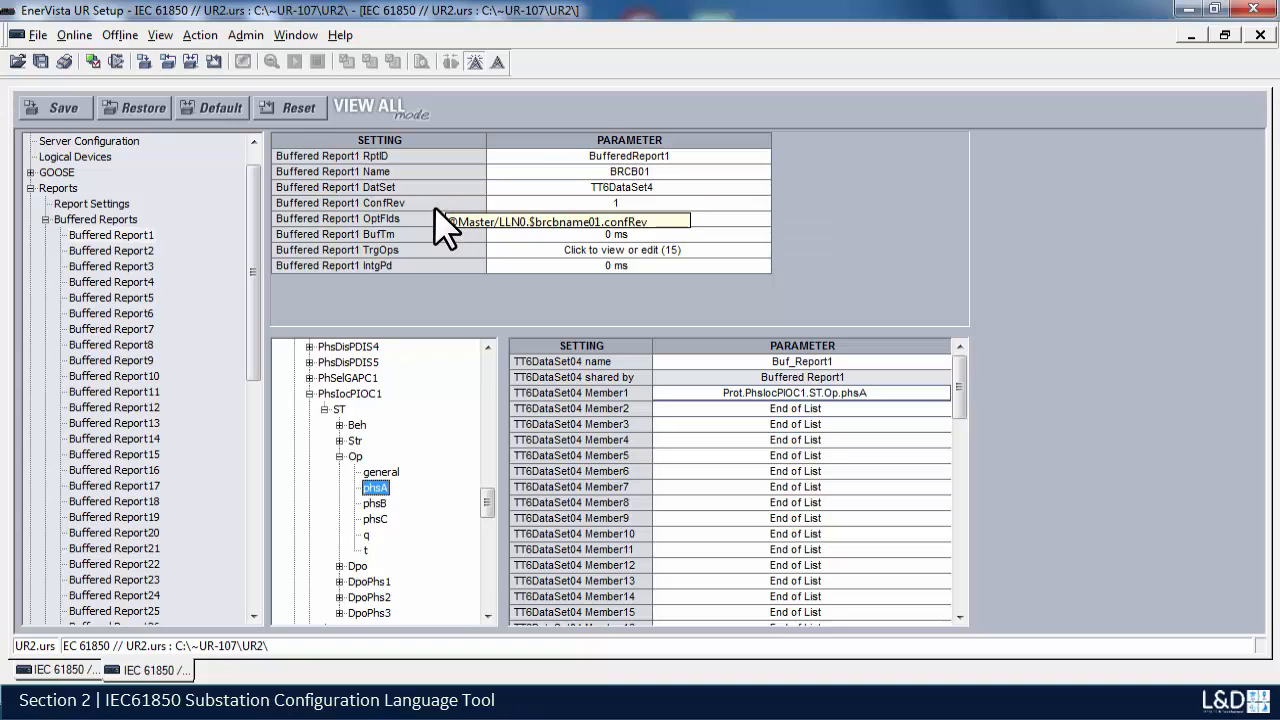
Step: Examine the ConfRev setting and the optional field choices (OptFlds) of Buffered Report1
{"action": "left_click", "coordinate": [640, 200]}
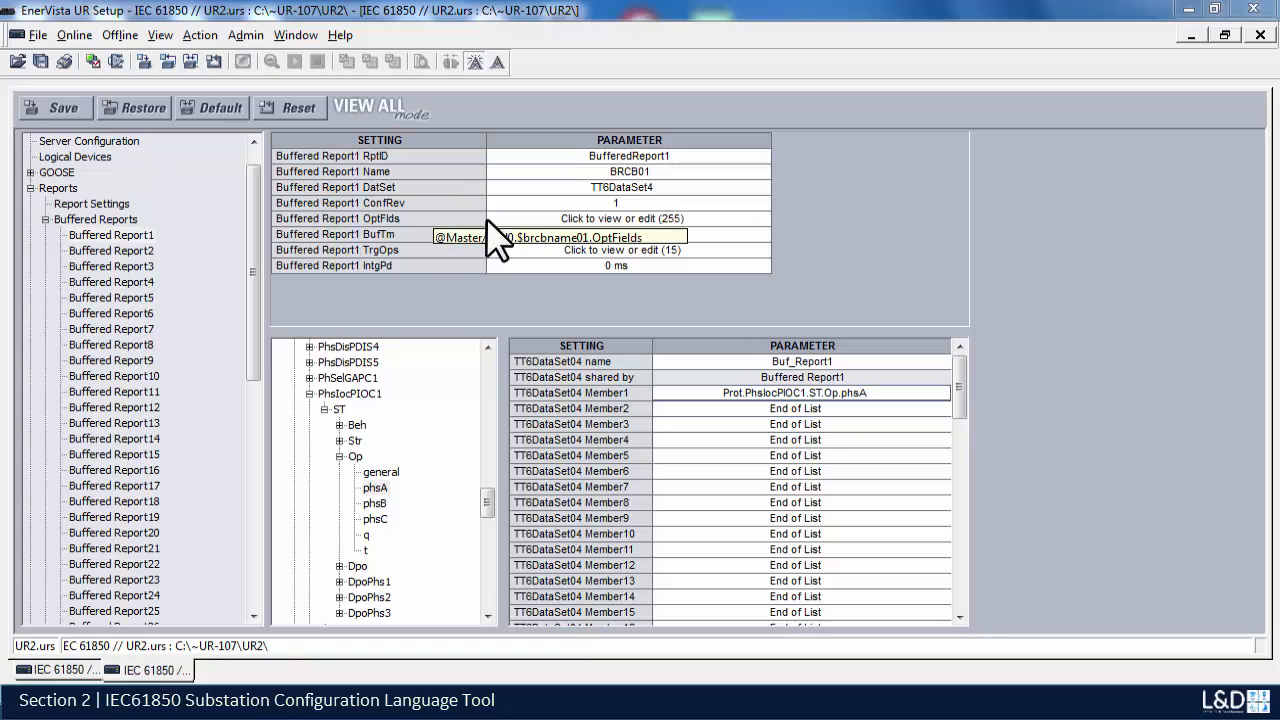
{"action": "left_click", "coordinate": [695, 218]}
{"action": "left_click", "coordinate": [762, 218]}
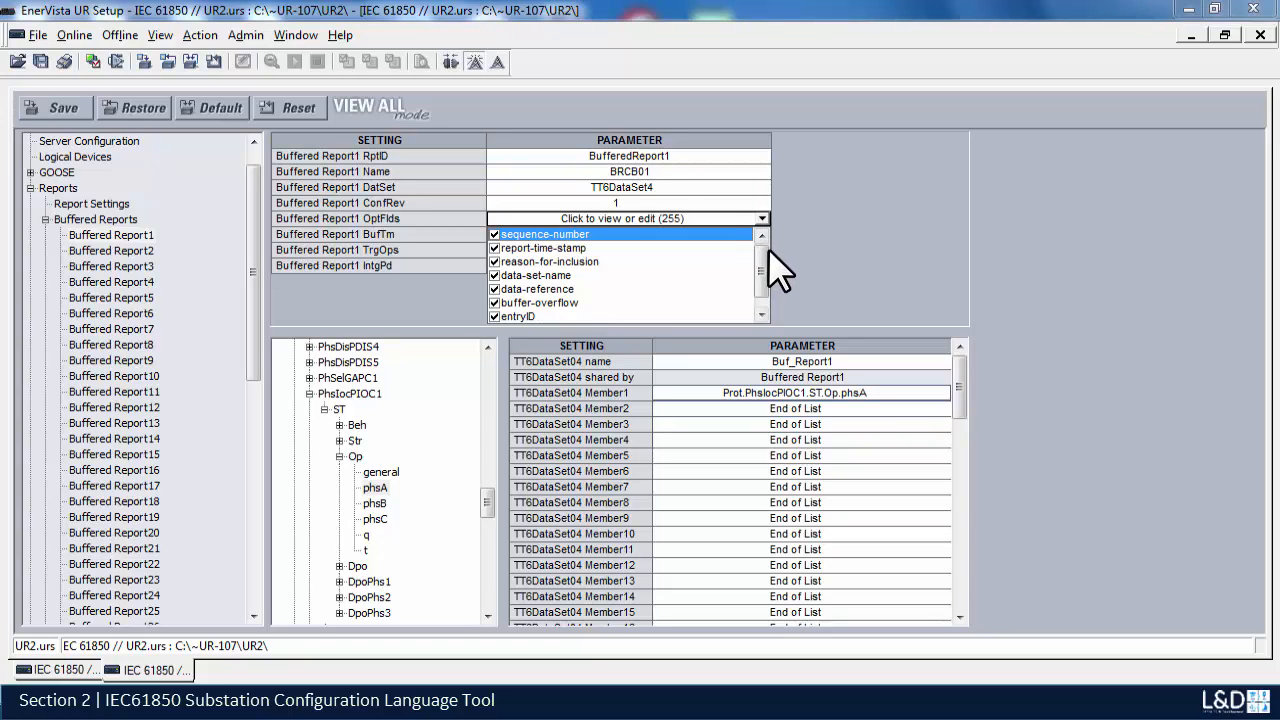
{"action": "left_click_drag", "start_coordinate": [763, 261], "coordinate": [765, 253]}
{"action": "left_click", "coordinate": [760, 216]}
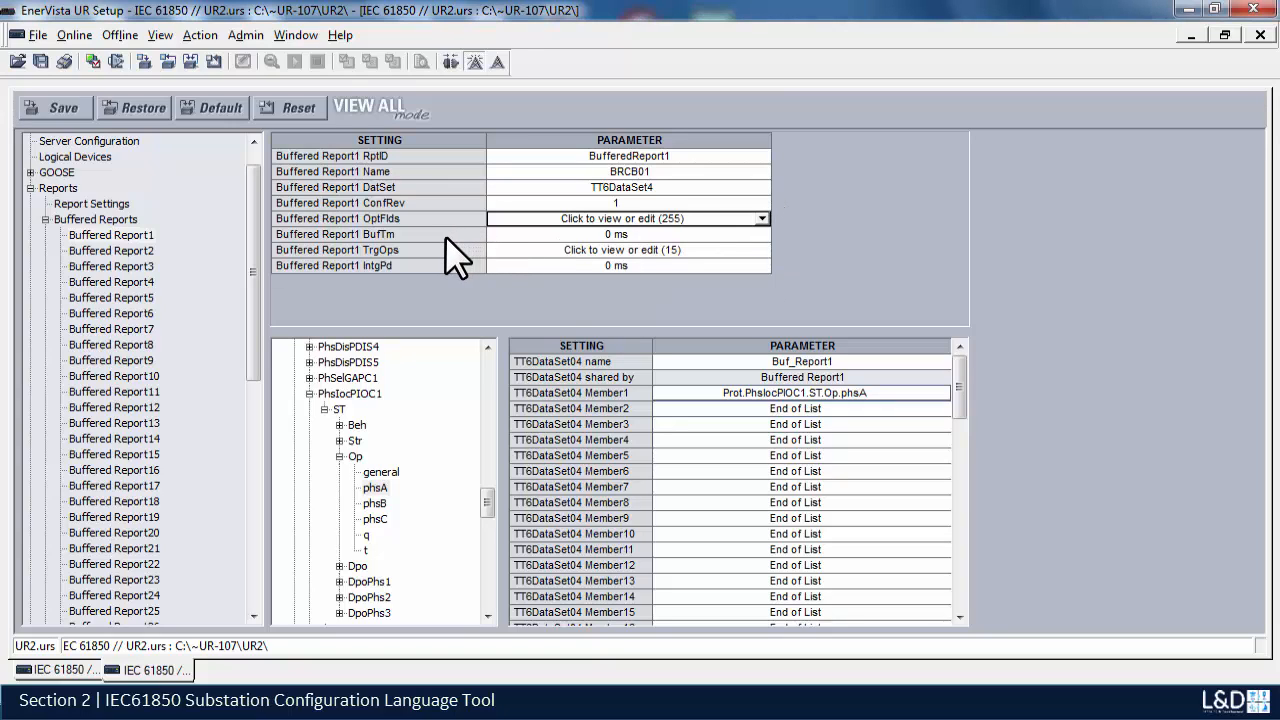
Step: Set the buffer time (BufTm) of Buffered Report1 to 50 ms
{"action": "left_click", "coordinate": [634, 231]}
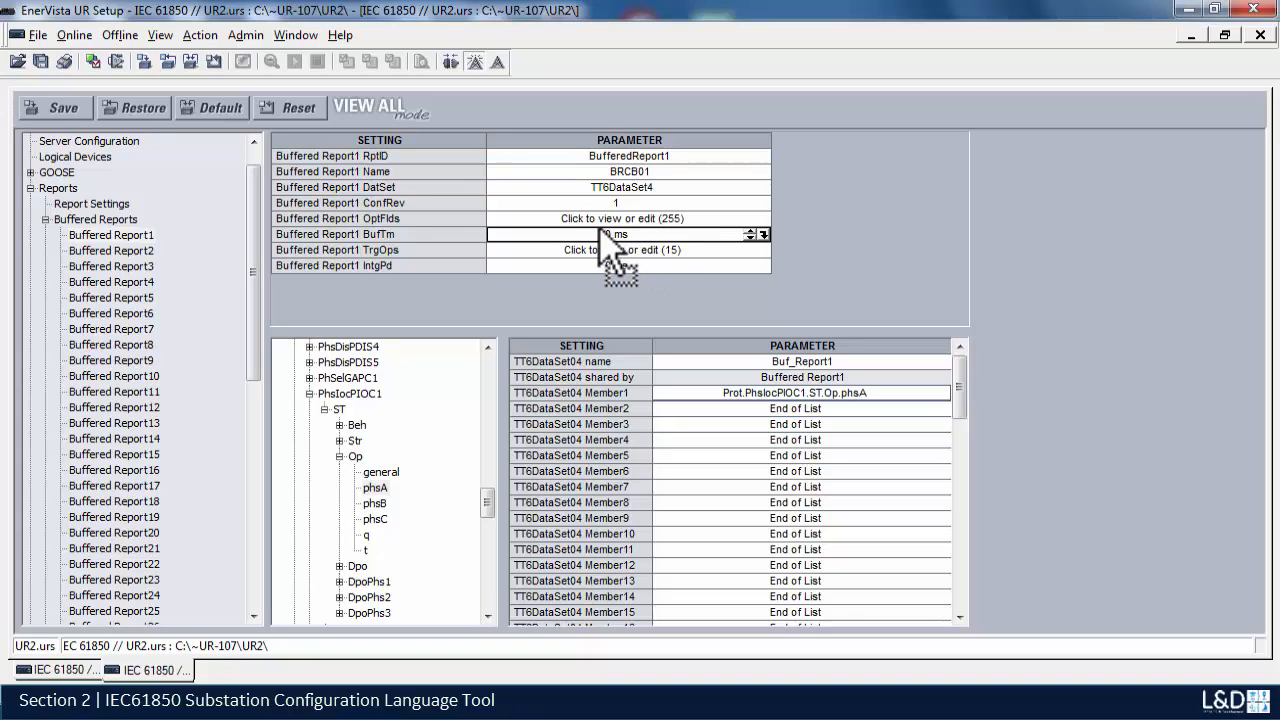
{"action": "left_click", "coordinate": [640, 234]}
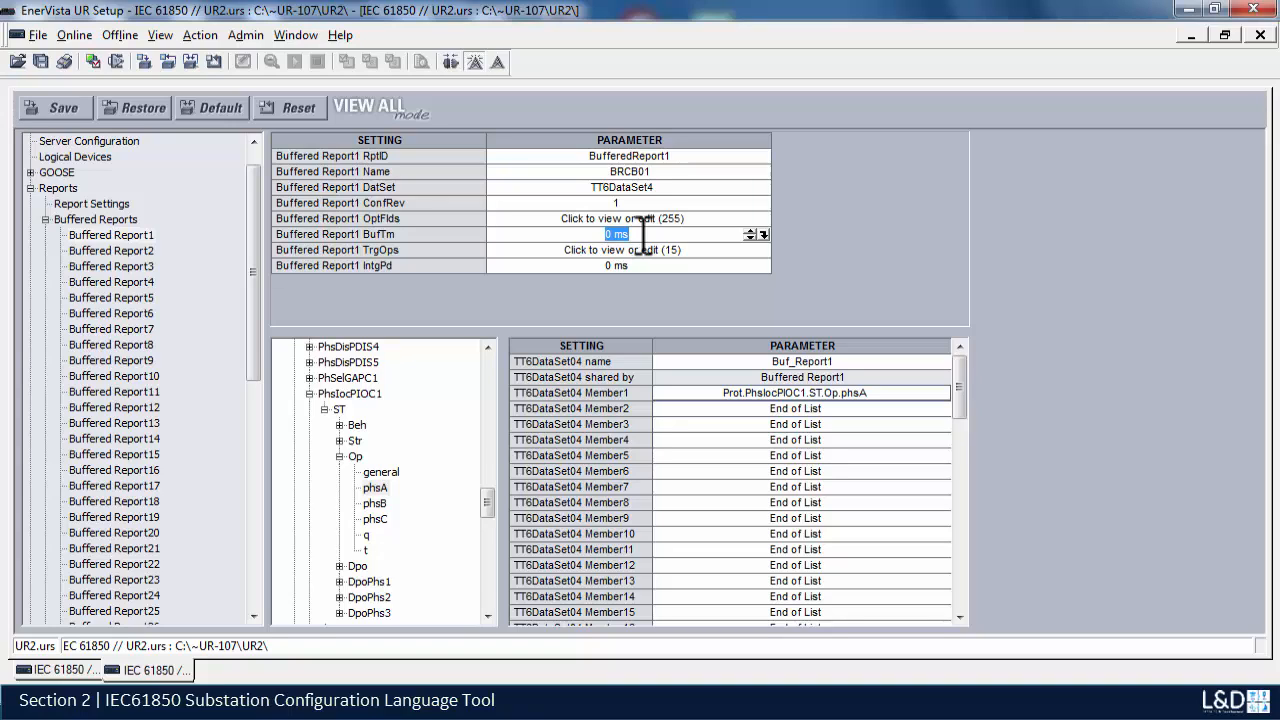
{"action": "type", "text": "50"}
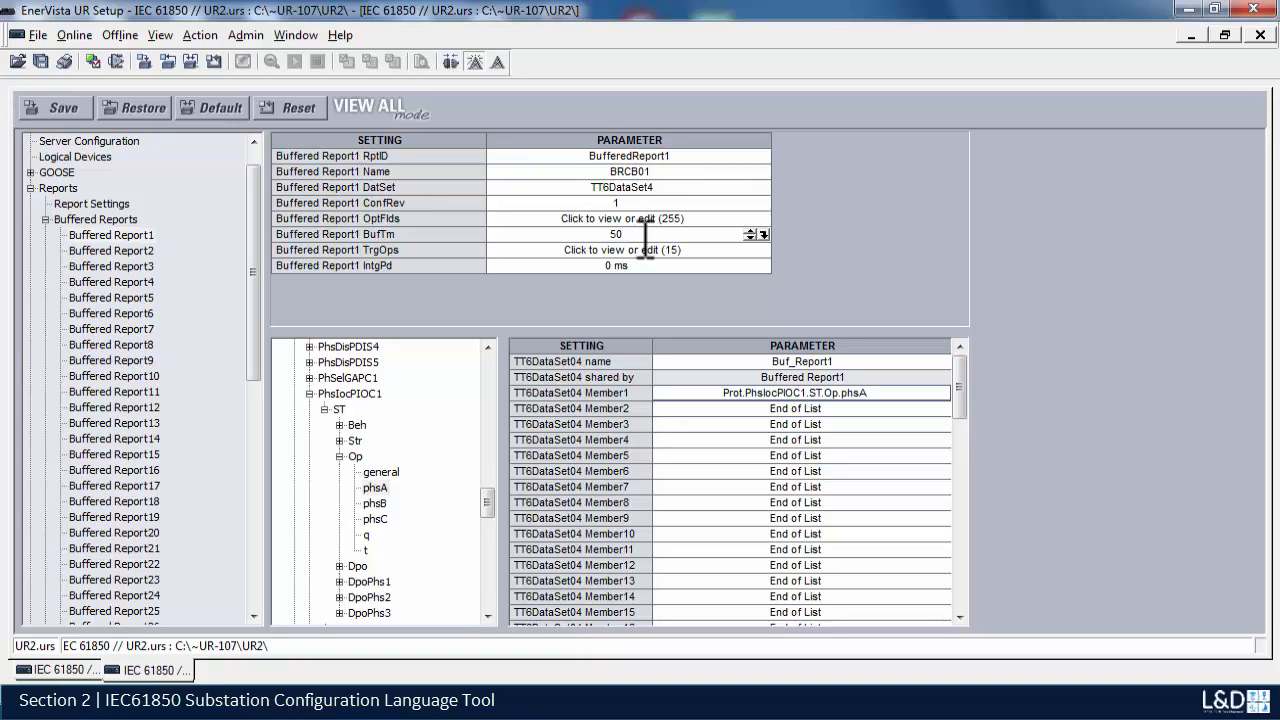
Step: Examine the trigger option choices (TrgOps) of Buffered Report1
{"action": "left_click", "coordinate": [699, 250]}
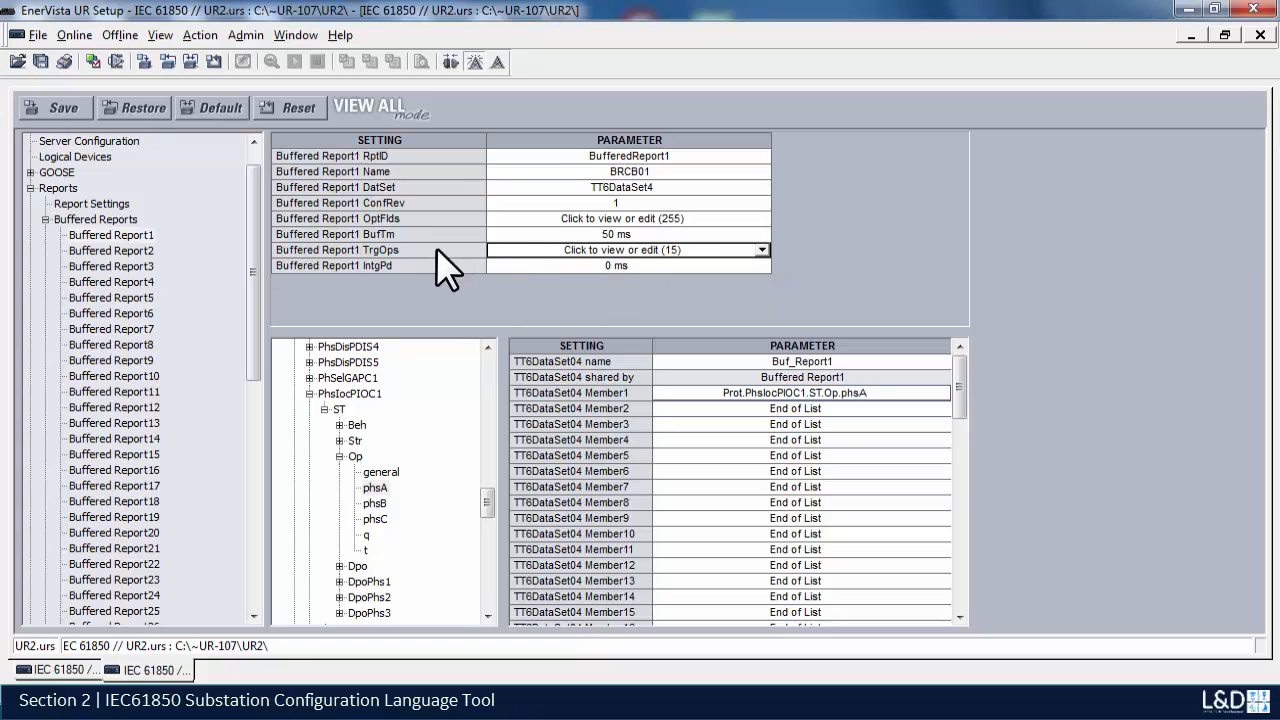
{"action": "left_click", "coordinate": [762, 250]}
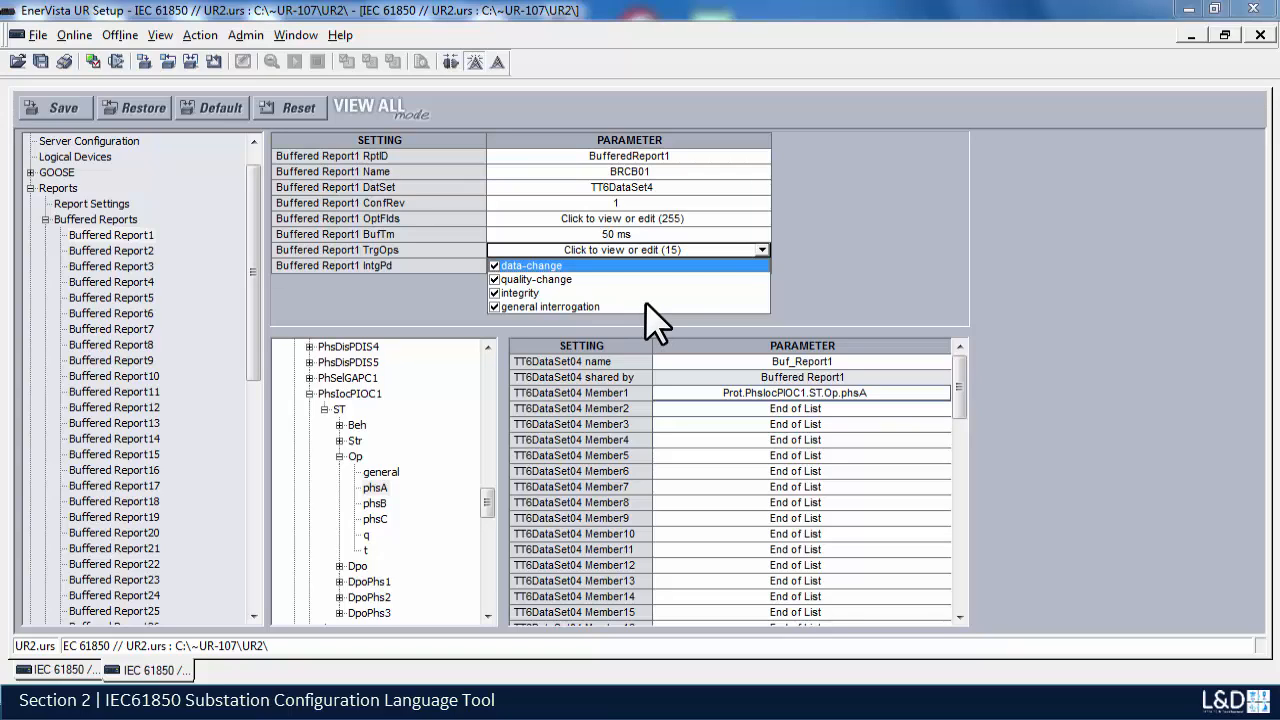
{"action": "left_click", "coordinate": [363, 280]}
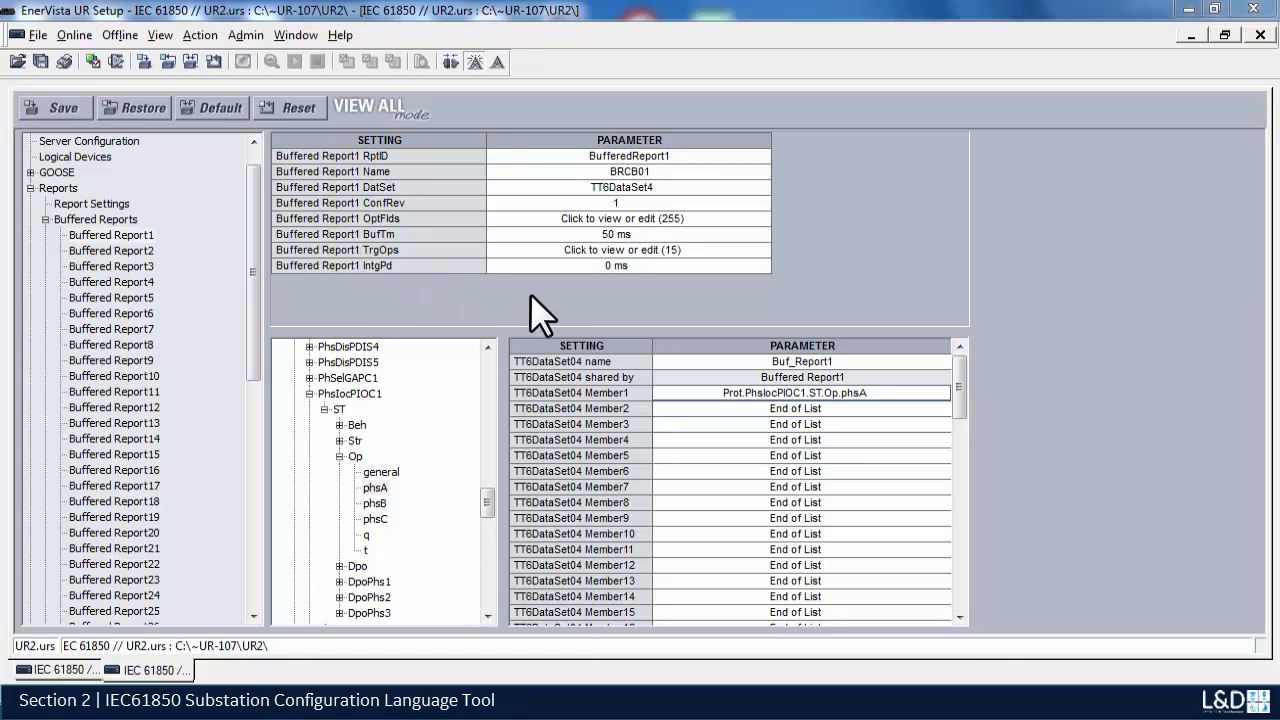
Step: Set the integrity period (IntgPd) of Buffered Report1 to 6000 ms
{"action": "left_click", "coordinate": [640, 266]}
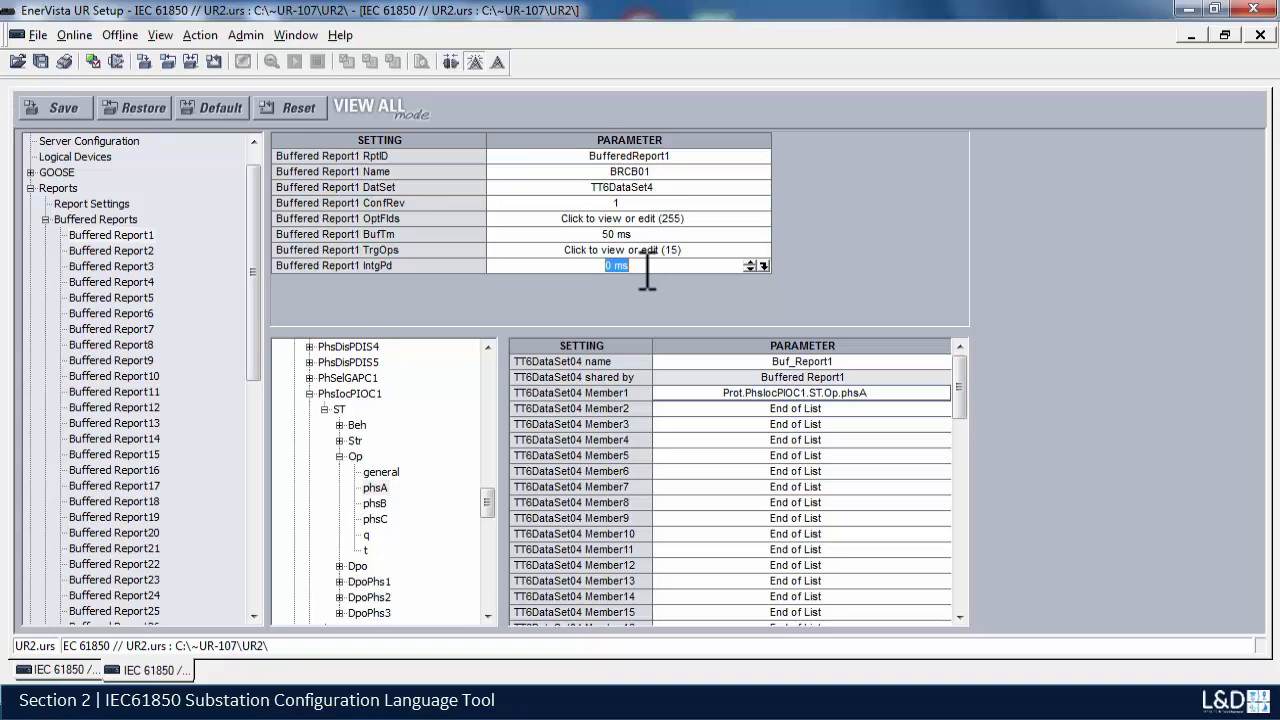
{"action": "type", "text": "6000"}
{"action": "key", "text": "Return"}
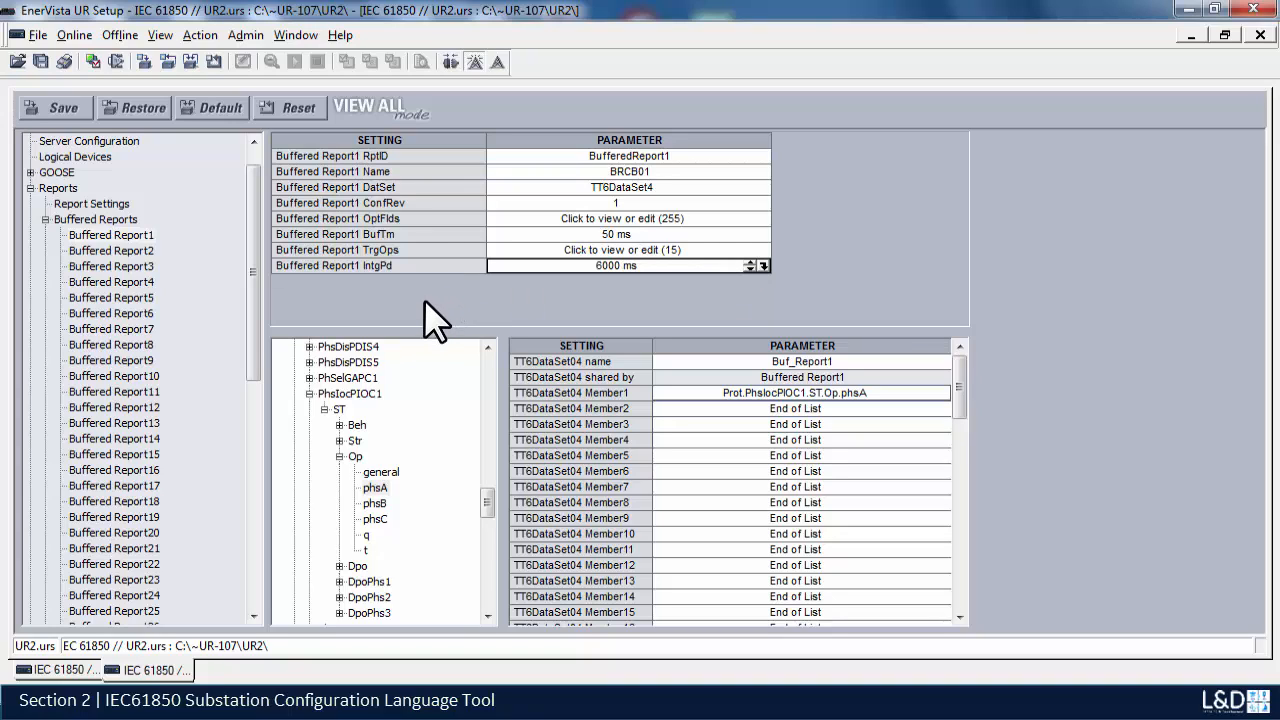
Step: Open Unbuffered Report1, and review the DataSets summary to see which messages and reports share each data set
{"action": "left_click", "coordinate": [249, 279]}
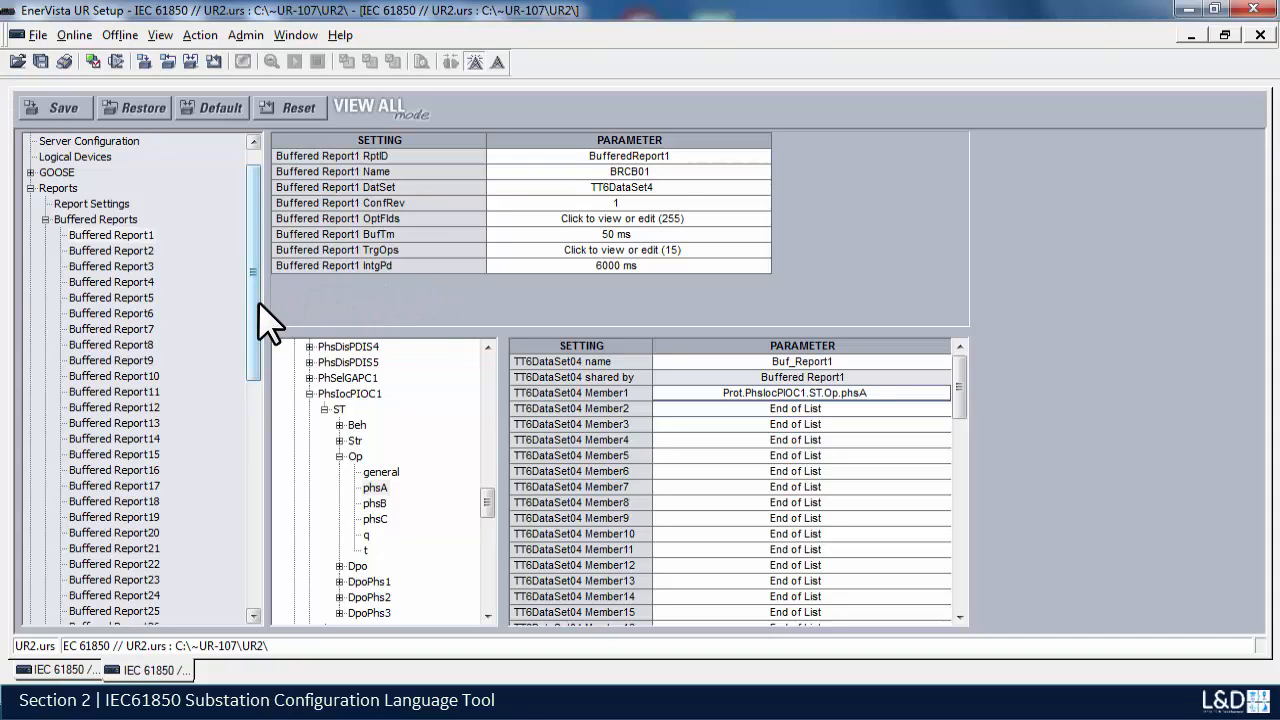
{"action": "left_click_drag", "start_coordinate": [259, 323], "coordinate": [267, 480]}
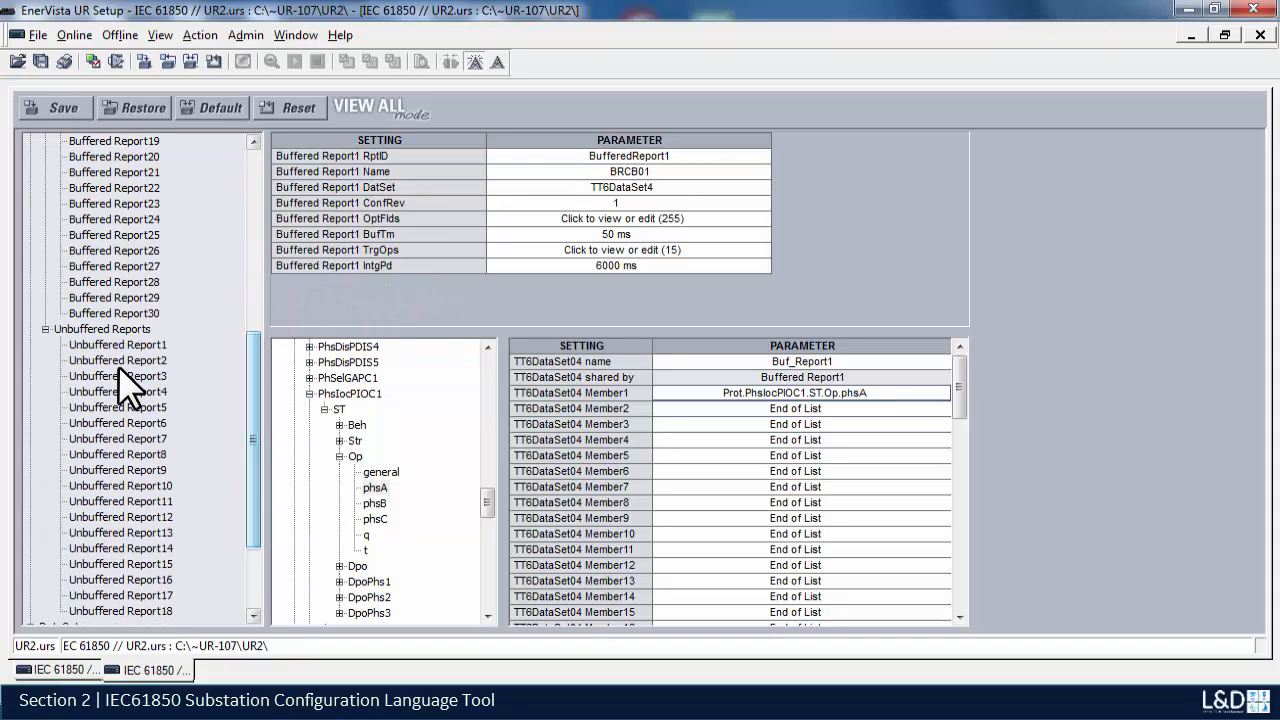
{"action": "left_click", "coordinate": [117, 347]}
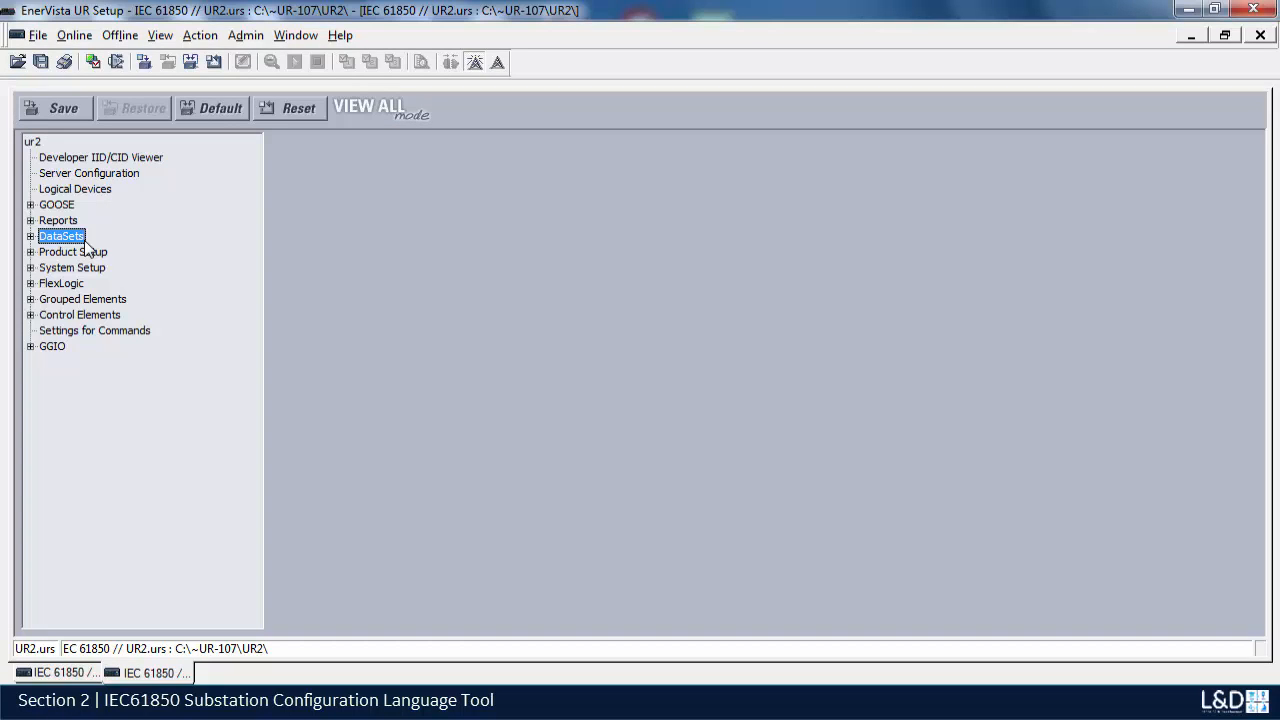
{"action": "left_click", "coordinate": [30, 236]}
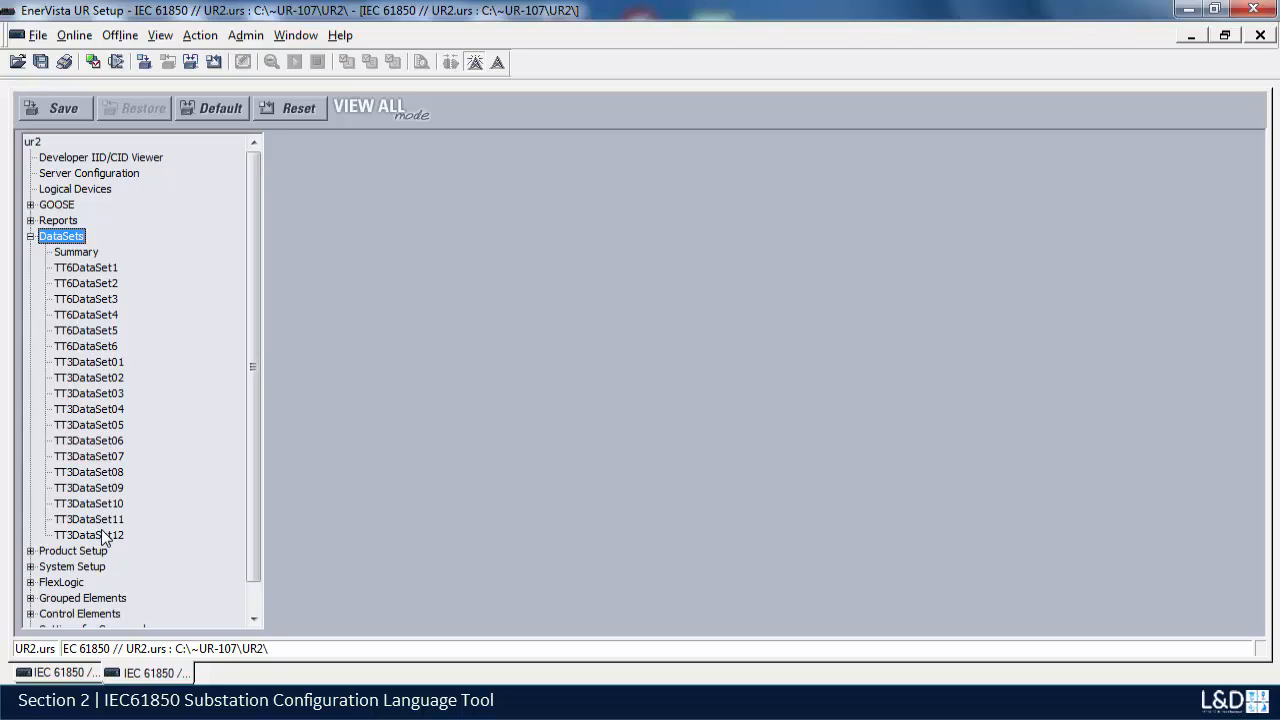
{"action": "left_click", "coordinate": [78, 252]}
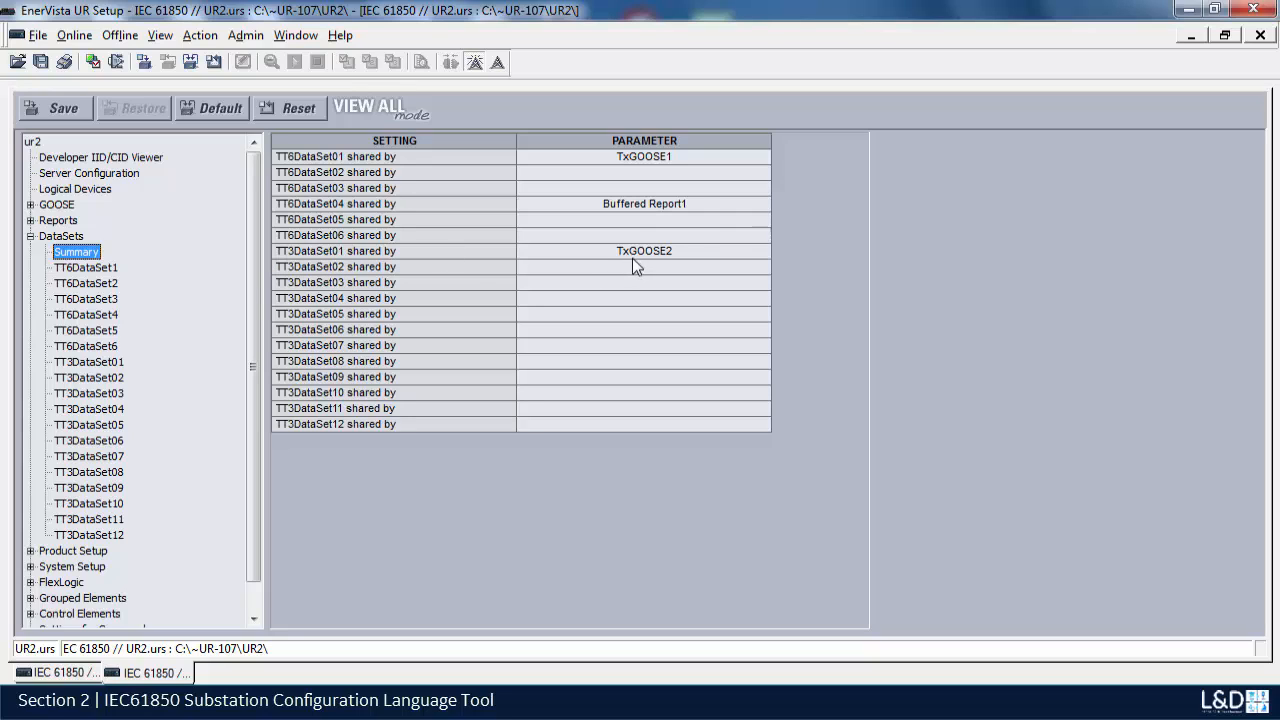
Step: Map Member15 of TT6DataSet1 to Prot.AuxUvPTUV1.ST.Str.general and look at the edit commands available for that member
{"action": "left_click", "coordinate": [100, 266]}
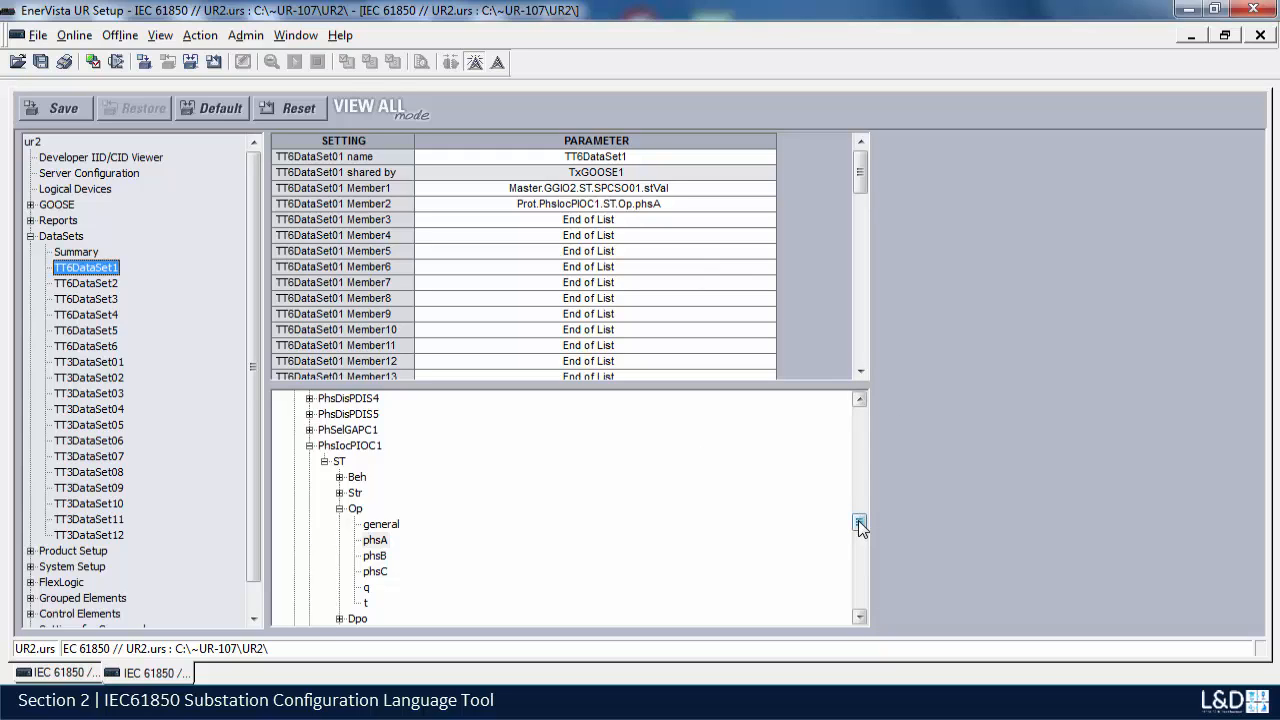
{"action": "left_click_drag", "start_coordinate": [858, 520], "coordinate": [860, 416]}
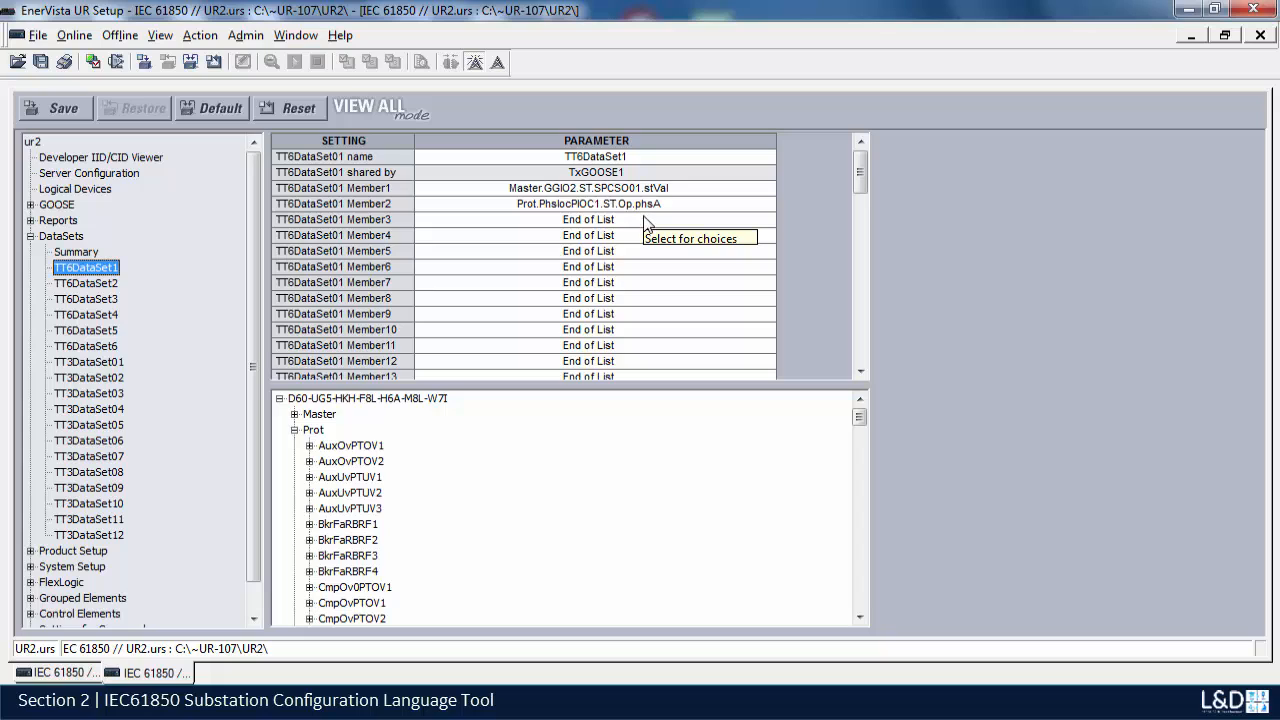
{"action": "left_click", "coordinate": [309, 477]}
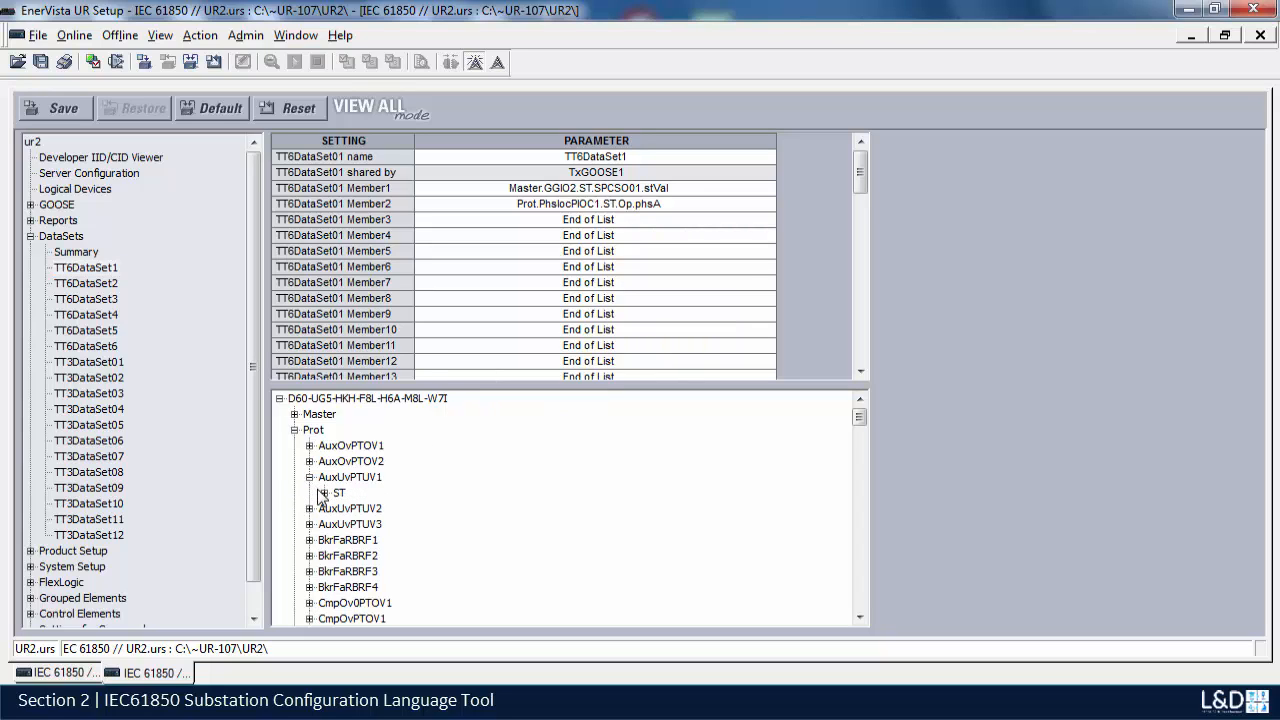
{"action": "left_click", "coordinate": [324, 493]}
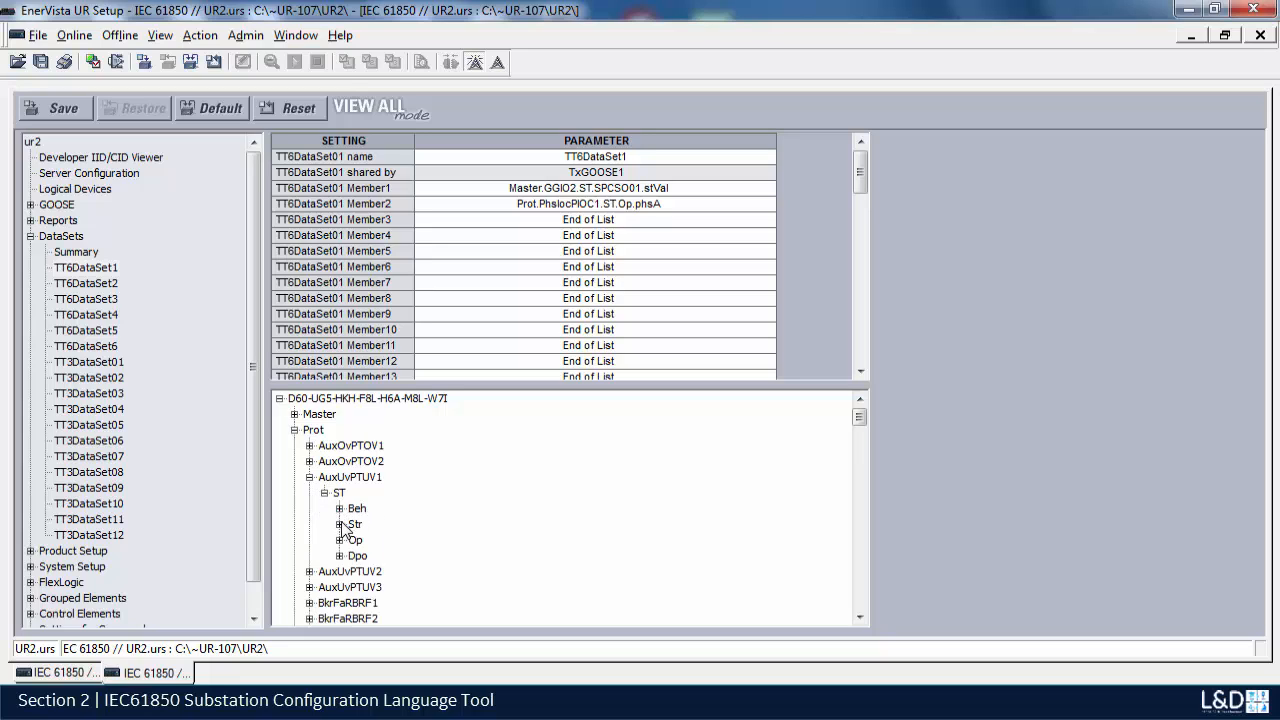
{"action": "left_click", "coordinate": [340, 524]}
{"action": "left_click_drag", "start_coordinate": [378, 540], "coordinate": [705, 238]}
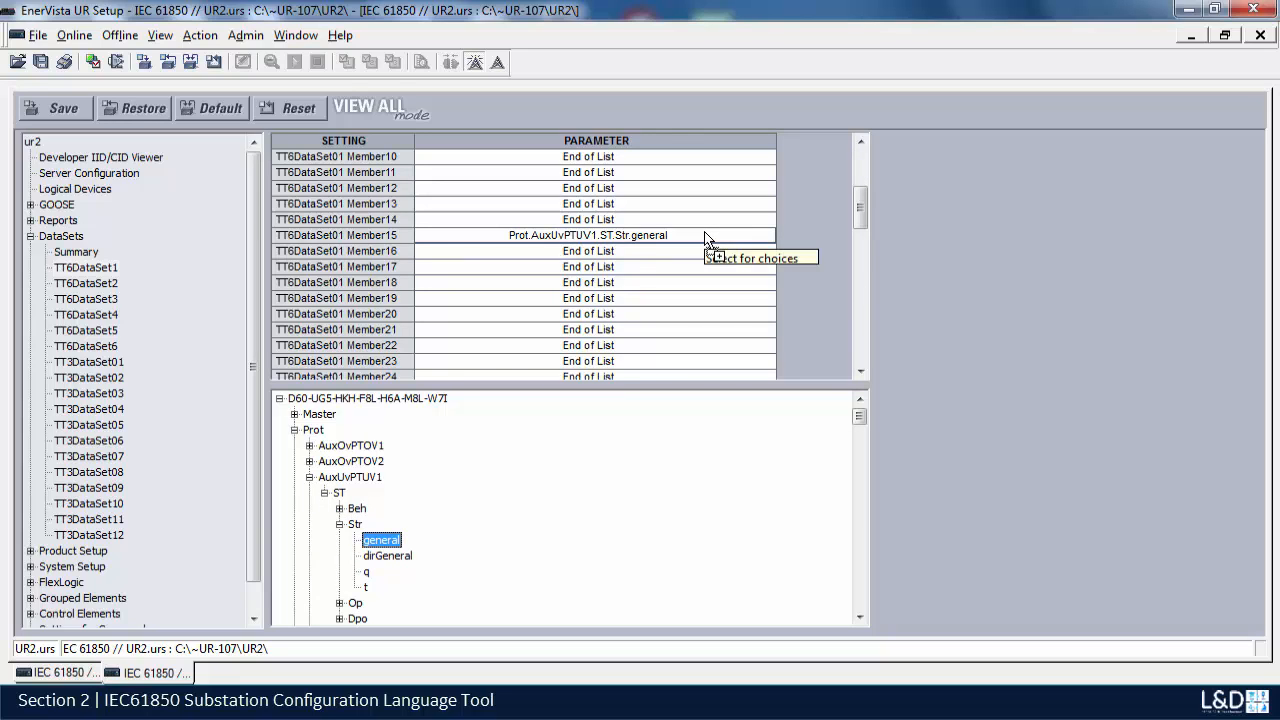
{"action": "right_click", "coordinate": [705, 234]}
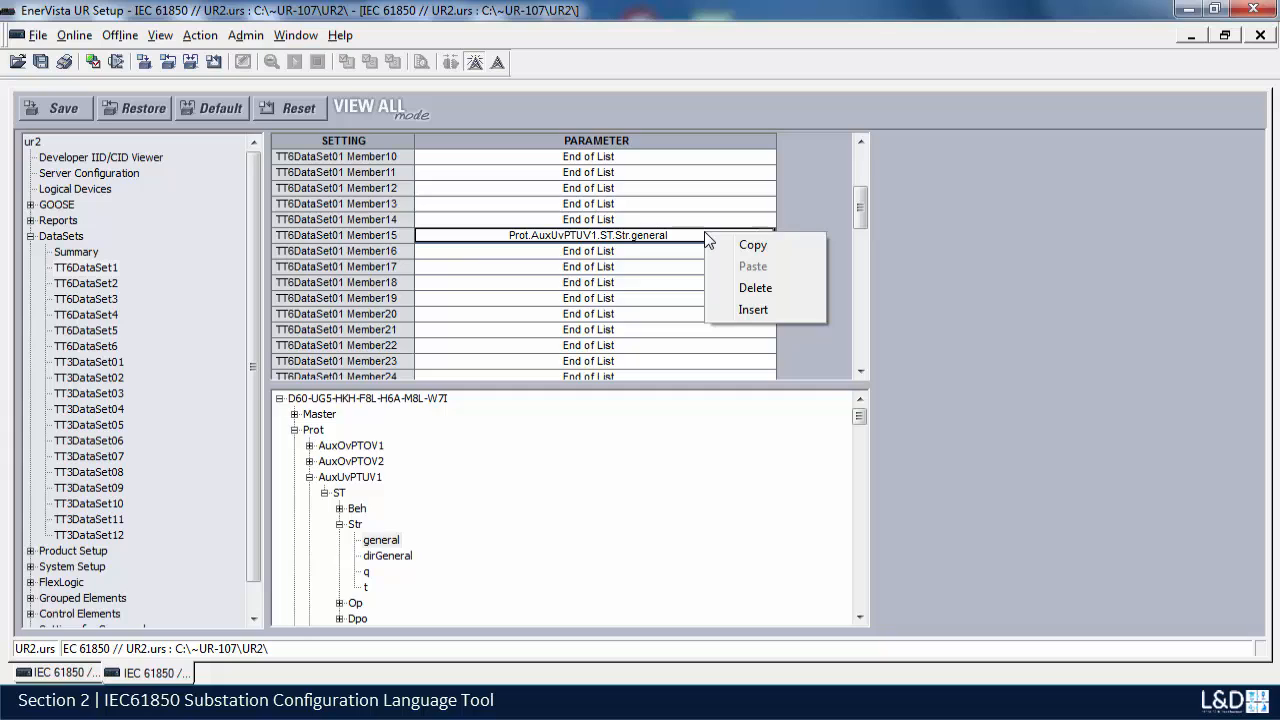
{"action": "left_click", "coordinate": [252, 310]}
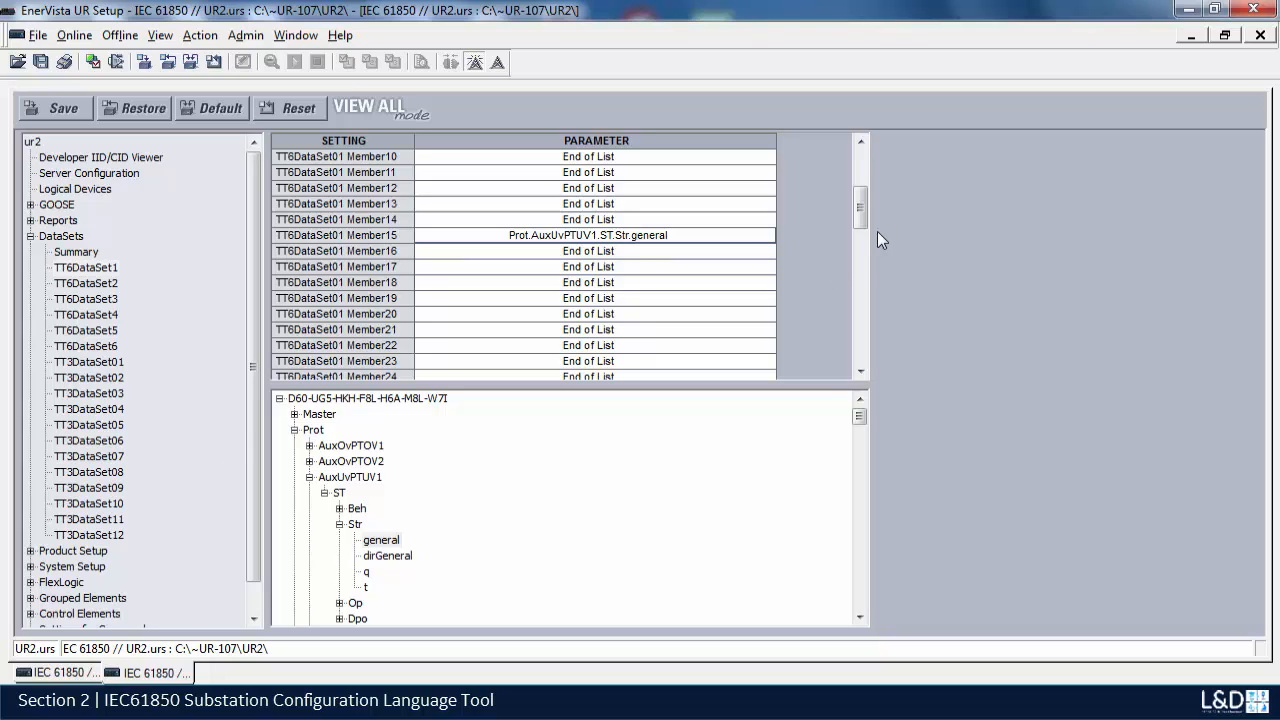
{"action": "left_click_drag", "start_coordinate": [865, 214], "coordinate": [870, 171]}
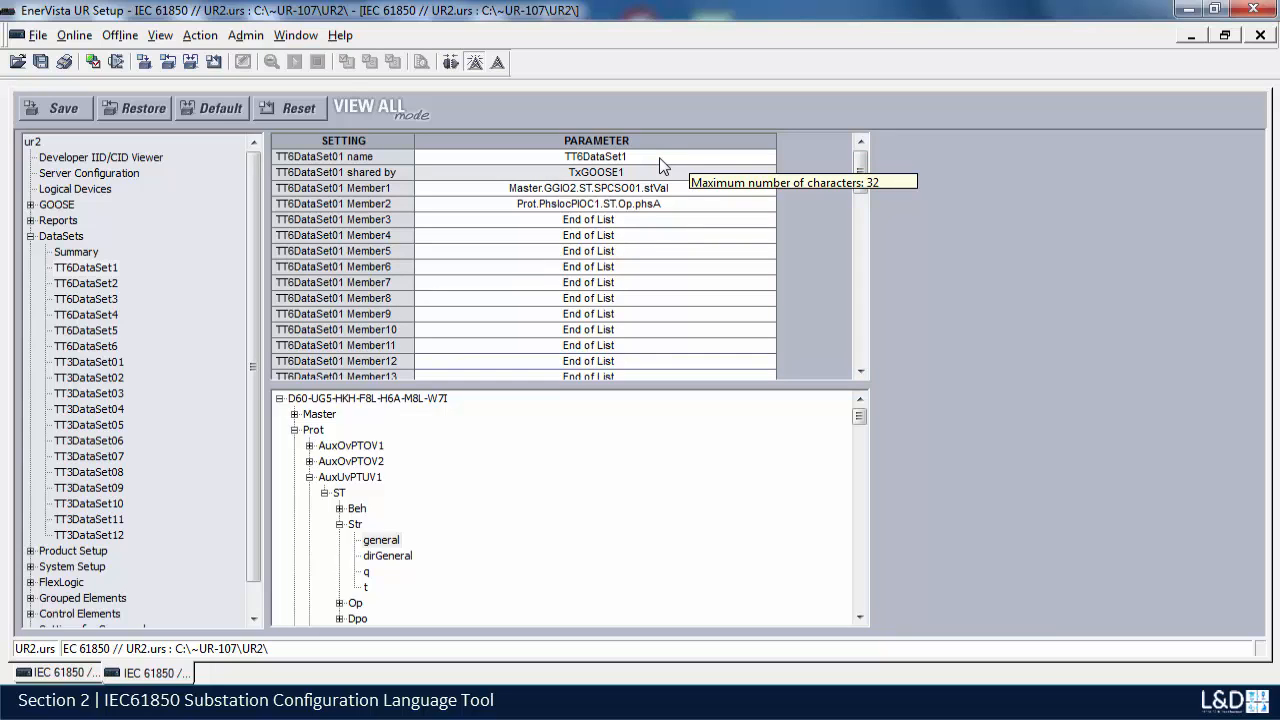
Step: Look through the TT3DataSet05 member list and search the relay's data item tree for the keyword "ioc"
{"action": "left_click", "coordinate": [104, 424]}
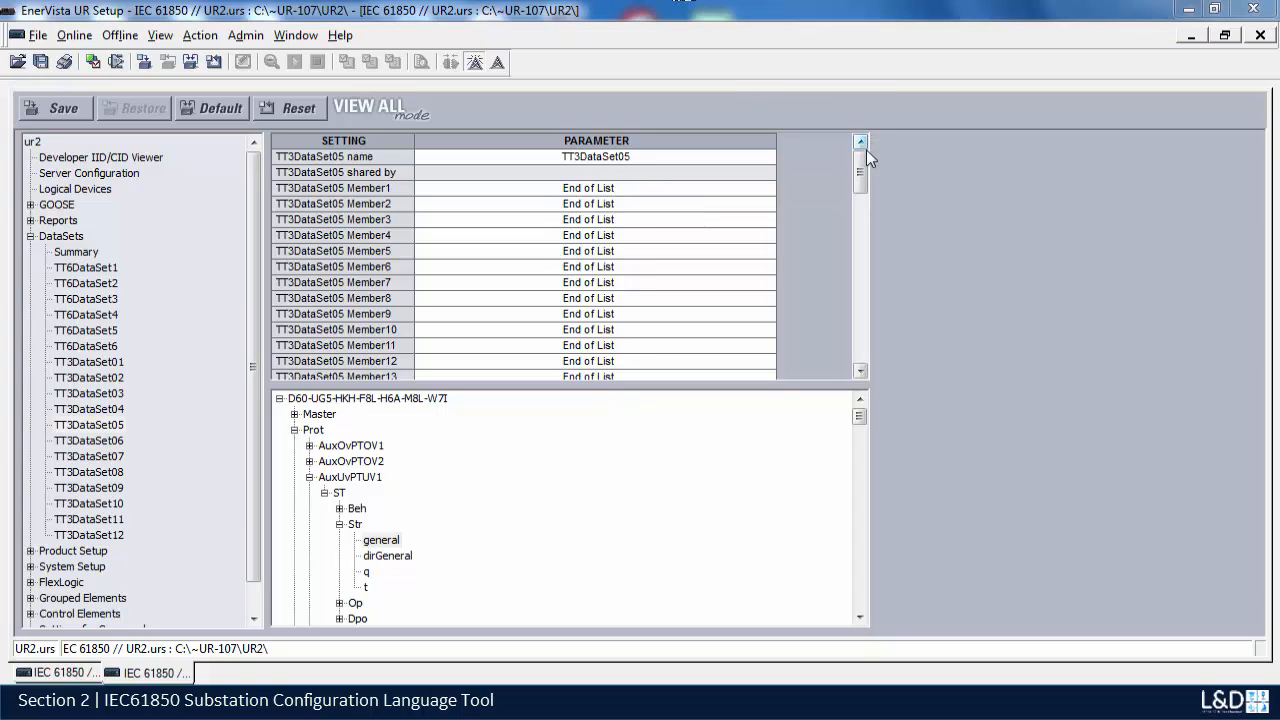
{"action": "left_click_drag", "start_coordinate": [860, 176], "coordinate": [862, 343]}
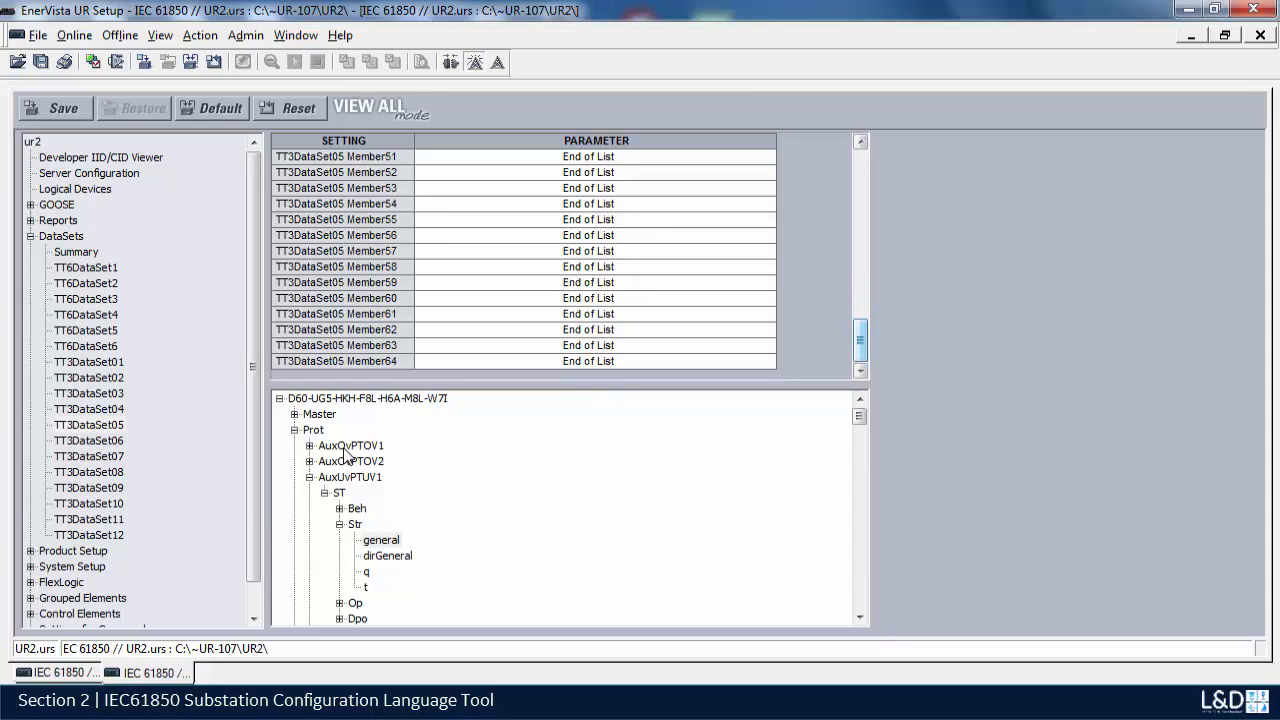
{"action": "left_click", "coordinate": [296, 430]}
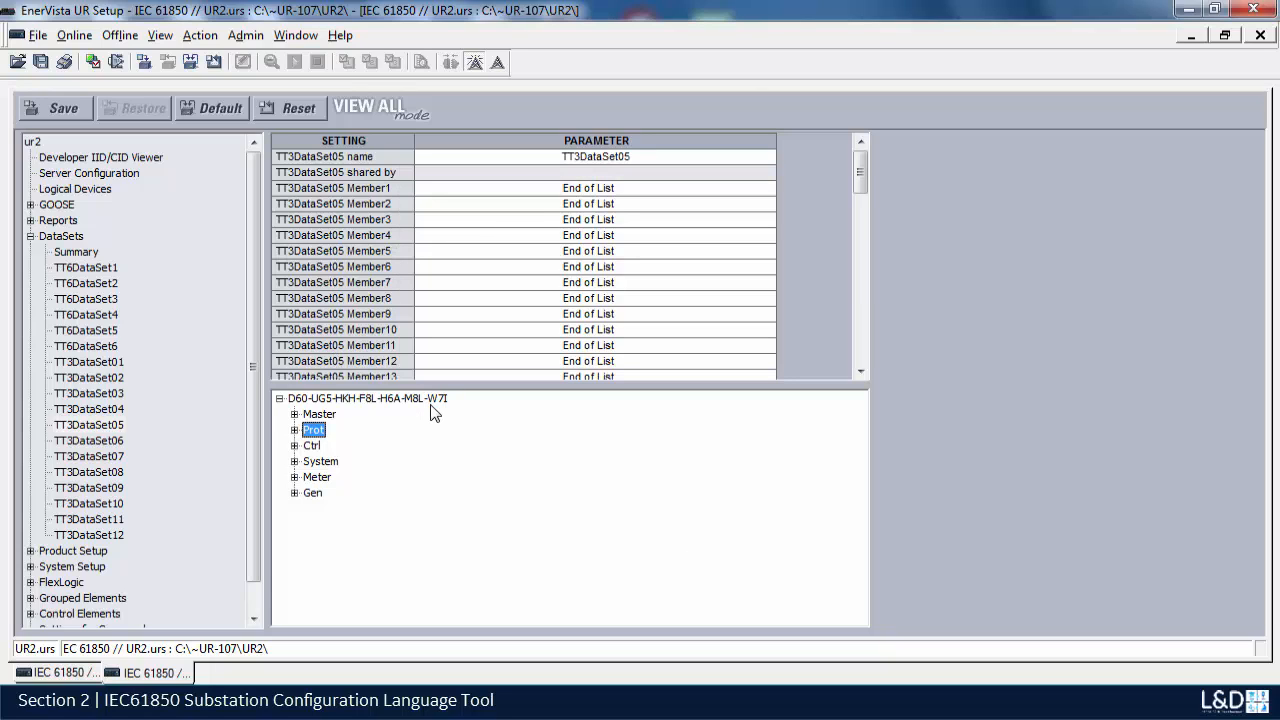
{"action": "right_click", "coordinate": [560, 478]}
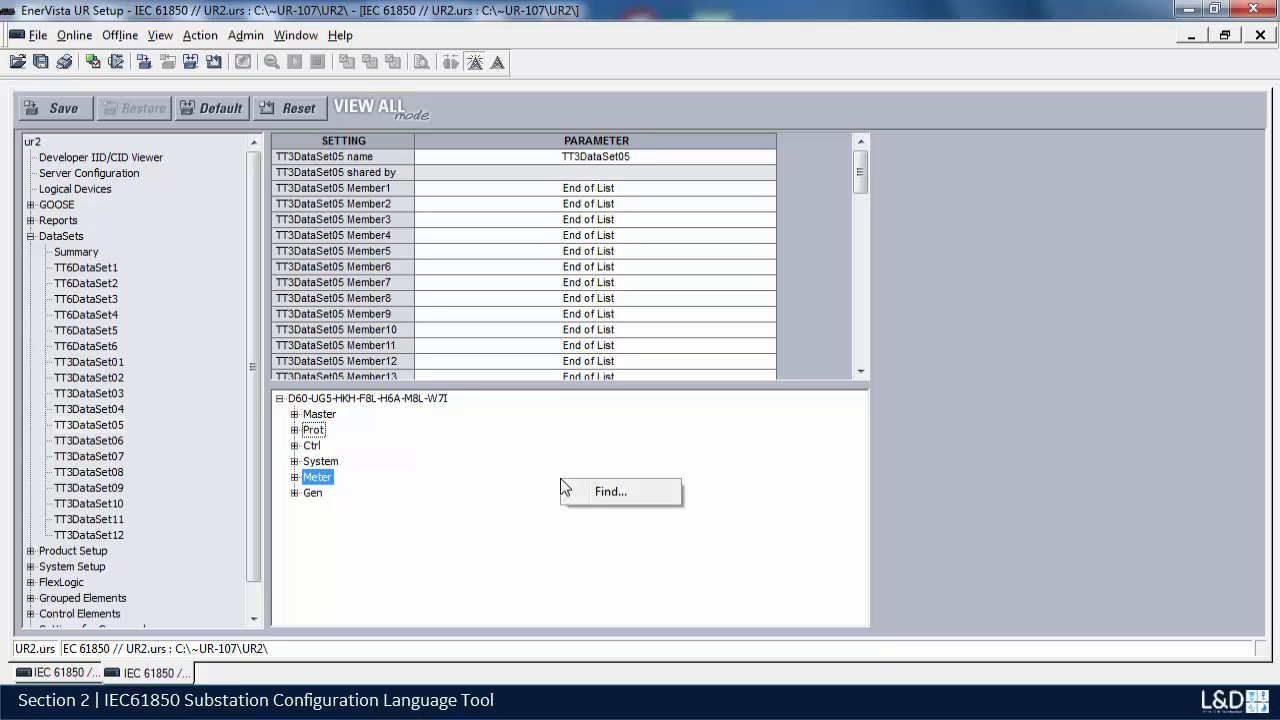
{"action": "left_click", "coordinate": [604, 494]}
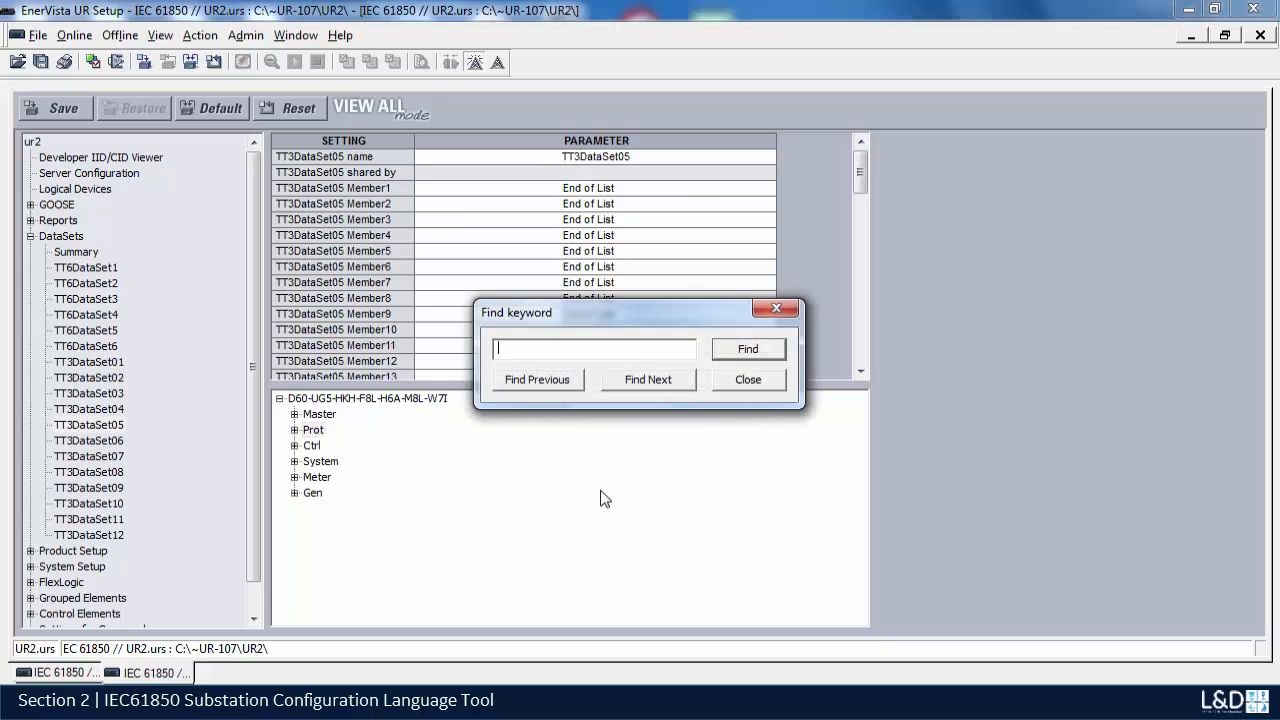
{"action": "type", "text": "ioc"}
{"action": "left_click", "coordinate": [740, 352]}
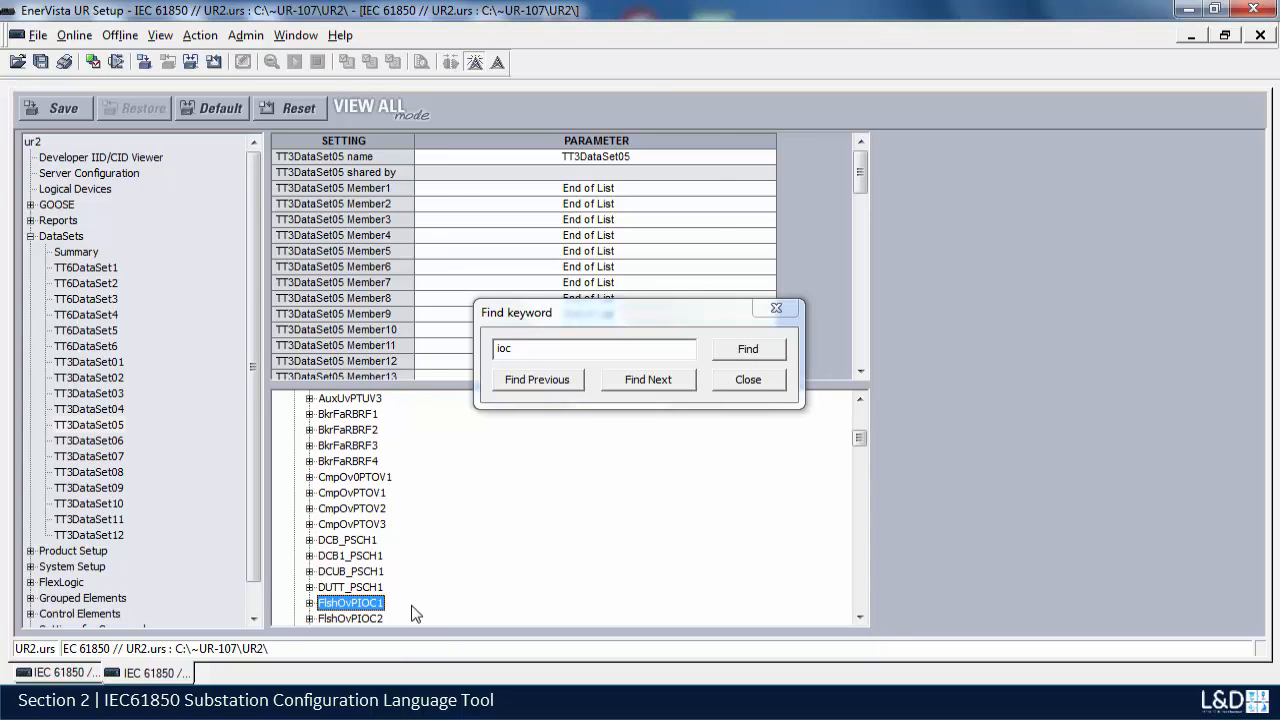
{"action": "left_click", "coordinate": [745, 385]}
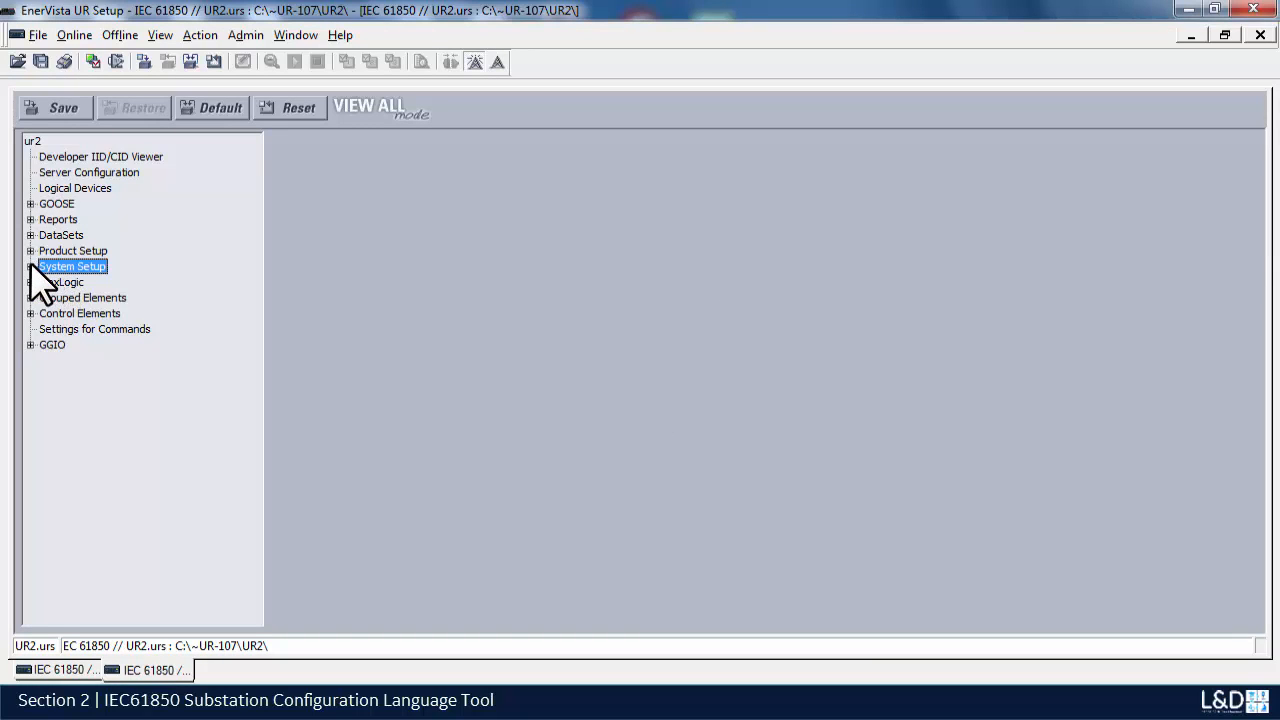
Step: Open the Source 1 Deadbands settings under the system setup's signal sources
{"action": "left_click", "coordinate": [30, 266]}
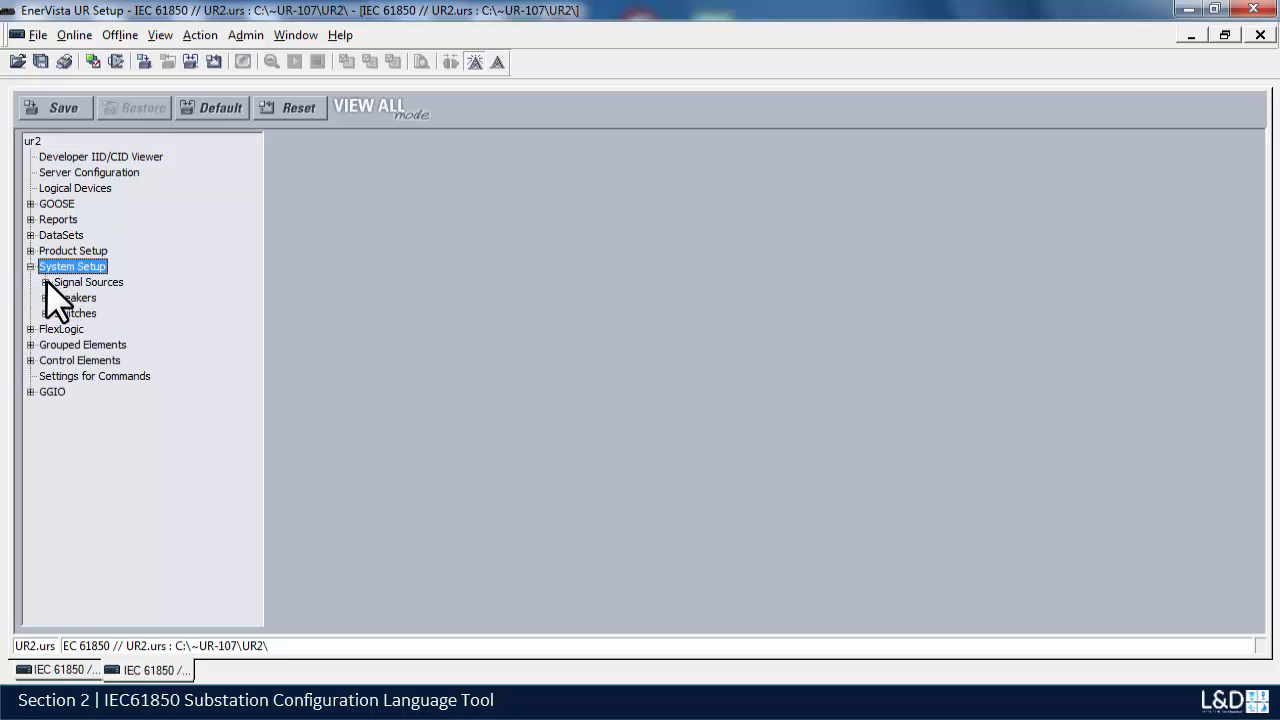
{"action": "left_click", "coordinate": [45, 282]}
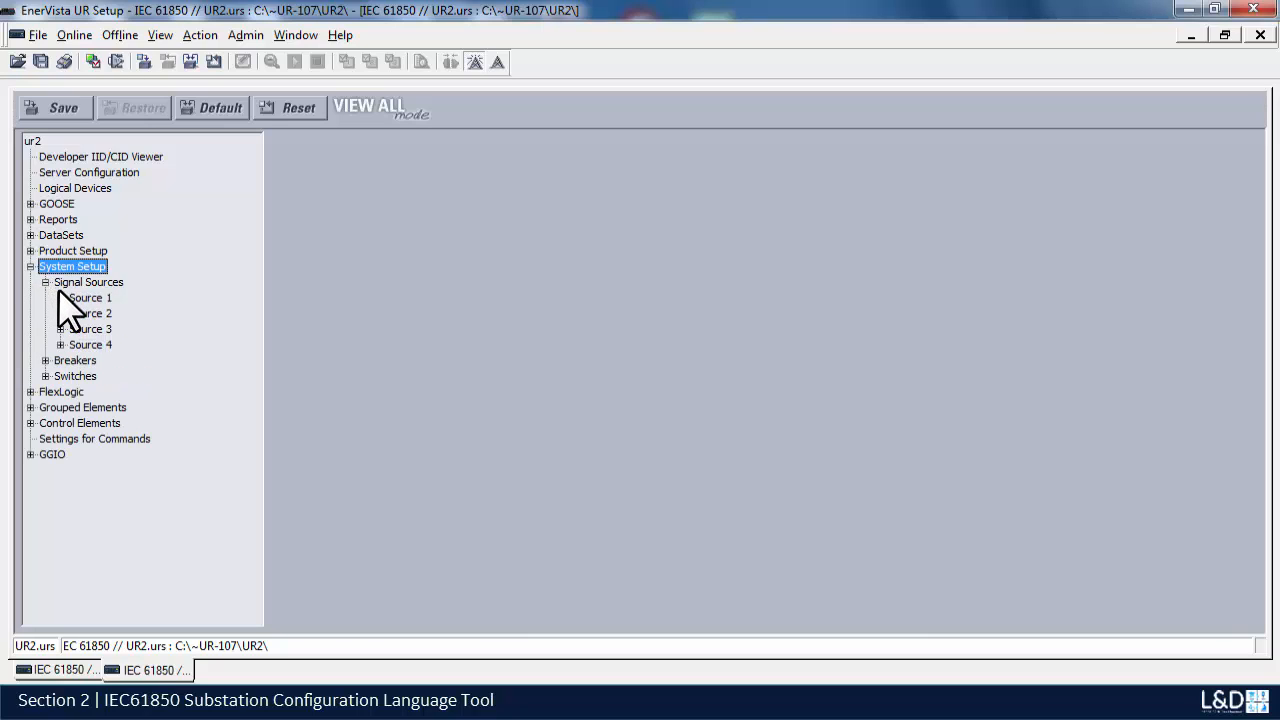
{"action": "left_click", "coordinate": [60, 297]}
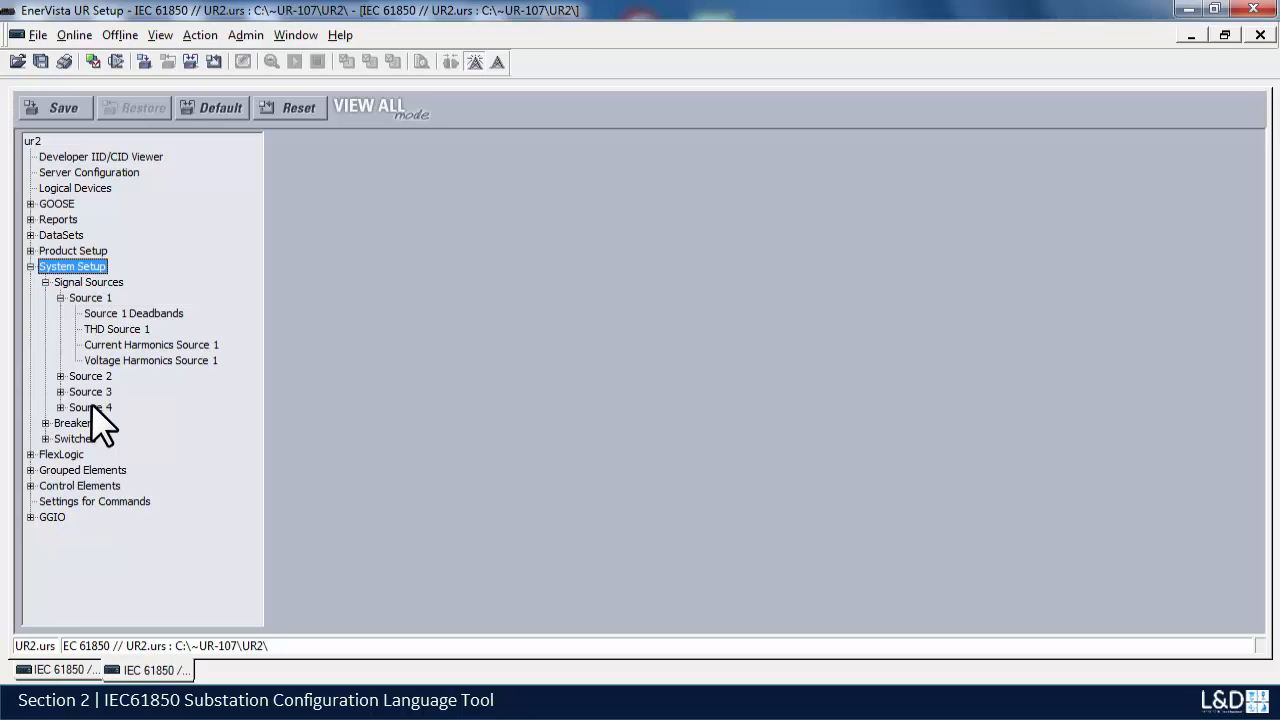
{"action": "left_click", "coordinate": [118, 314]}
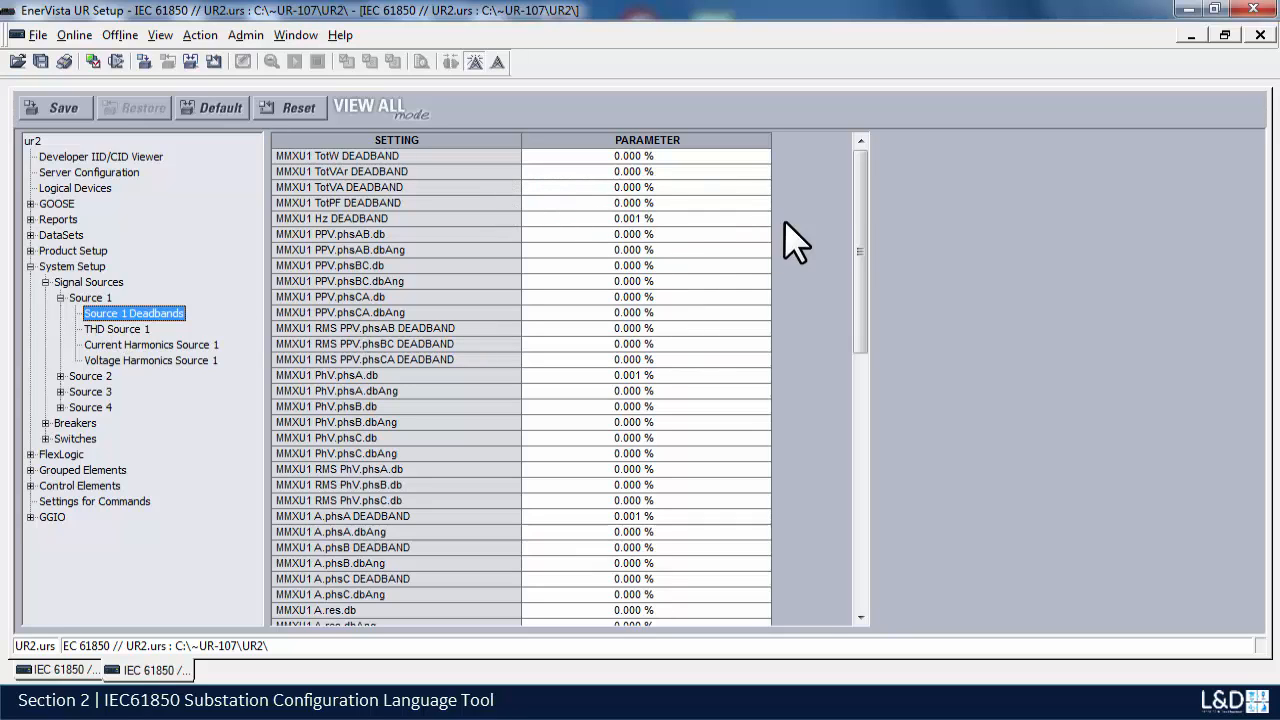
{"action": "left_click_drag", "start_coordinate": [853, 214], "coordinate": [853, 213]}
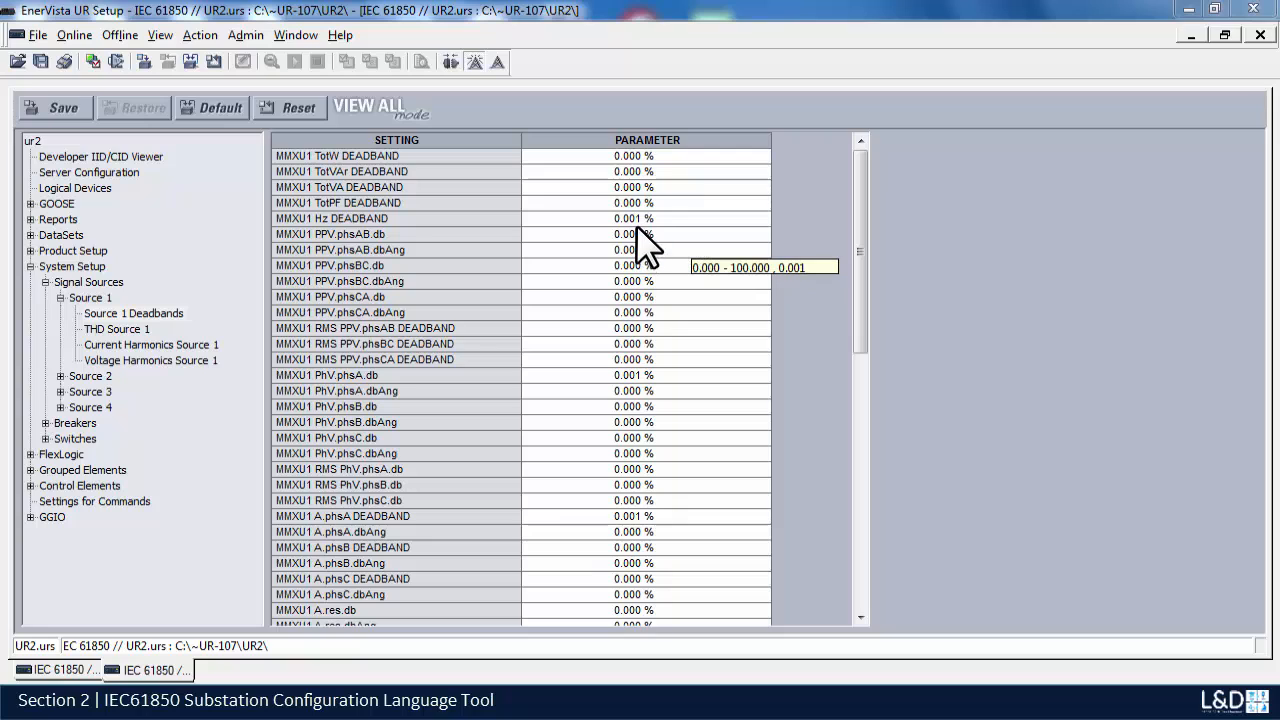
Step: Check the allowed range and increment of the MMXU1 Hz DEADBAND setting
{"action": "left_click", "coordinate": [694, 219]}
{"action": "left_click_drag", "start_coordinate": [766, 220], "coordinate": [772, 224]}
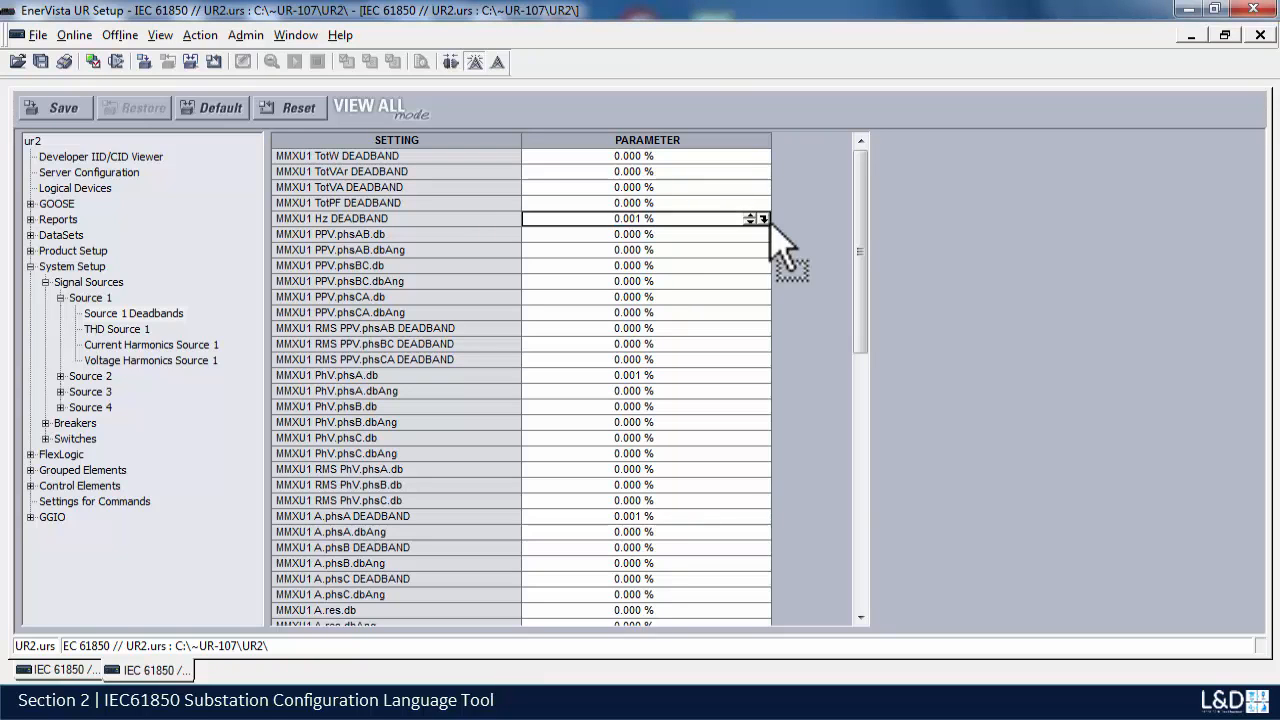
{"action": "left_click", "coordinate": [763, 219]}
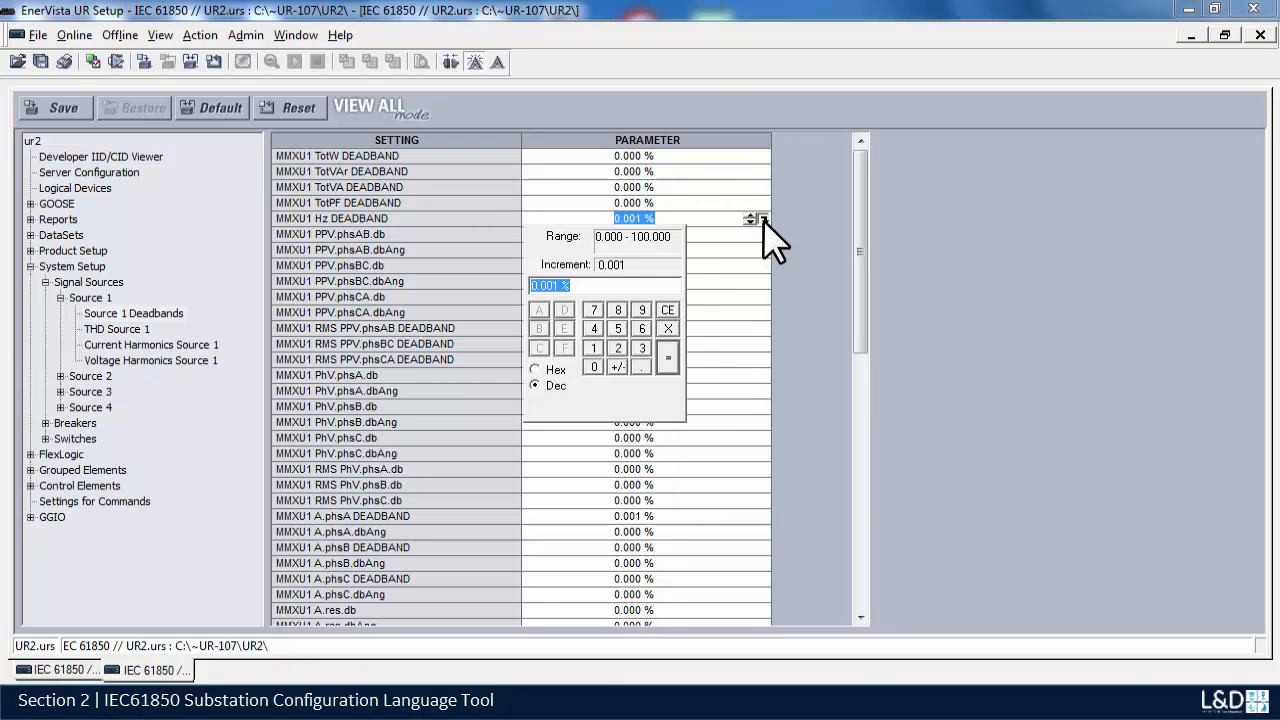
{"action": "left_click", "coordinate": [671, 361]}
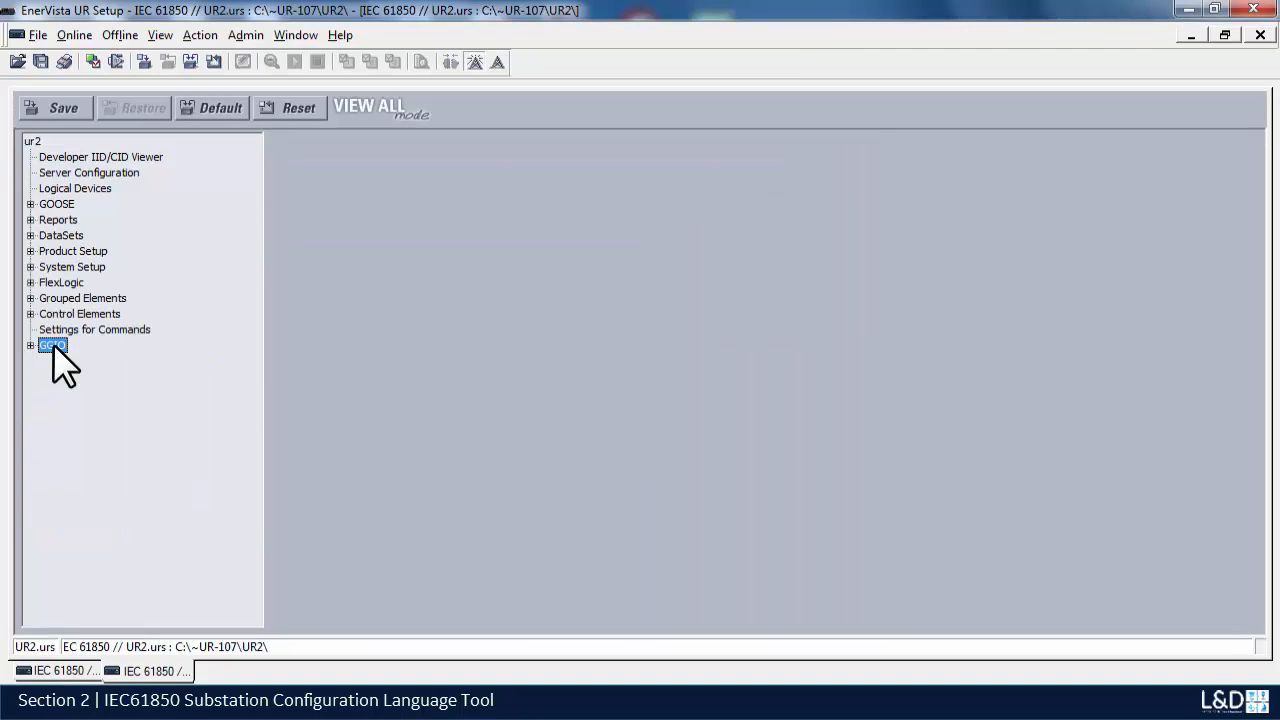
Step: Assign the PHASE IOC1 OP operand to GGIO1 INDICATION 1
{"action": "left_click", "coordinate": [30, 345]}
{"action": "left_click", "coordinate": [70, 360]}
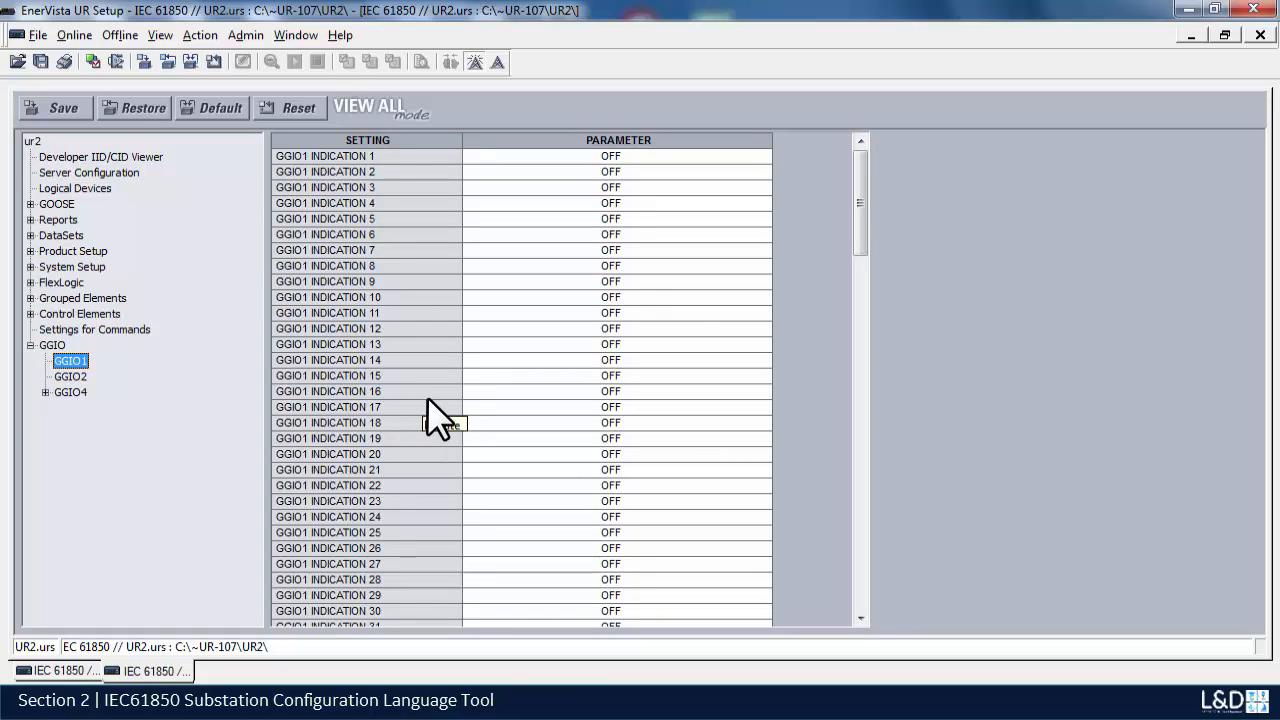
{"action": "left_click_drag", "start_coordinate": [861, 195], "coordinate": [869, 165]}
{"action": "left_click", "coordinate": [689, 156]}
{"action": "type", "text": "PHASE IOC1 OP"}
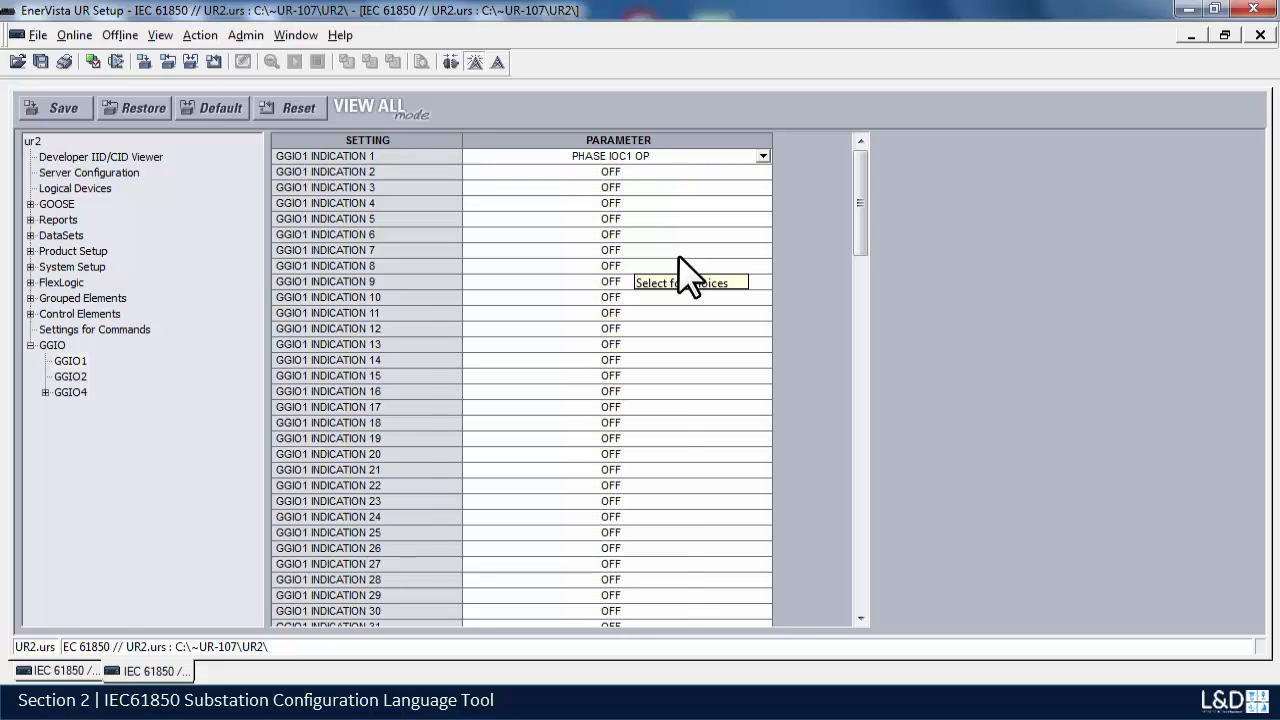
Step: Review the GGIO2 control model settings and examine the choices for GGIO2 CF SPCSO 1 CTLMODEL
{"action": "left_click", "coordinate": [71, 377]}
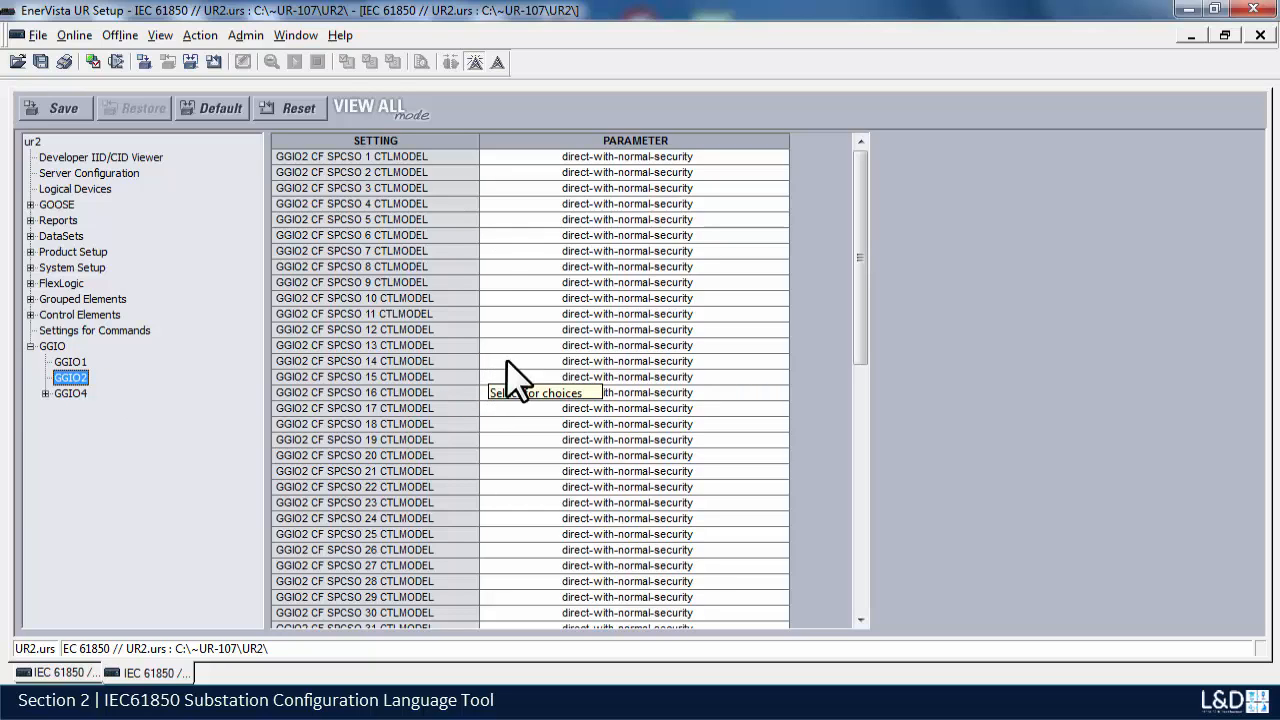
{"action": "left_click_drag", "start_coordinate": [858, 316], "coordinate": [878, 332]}
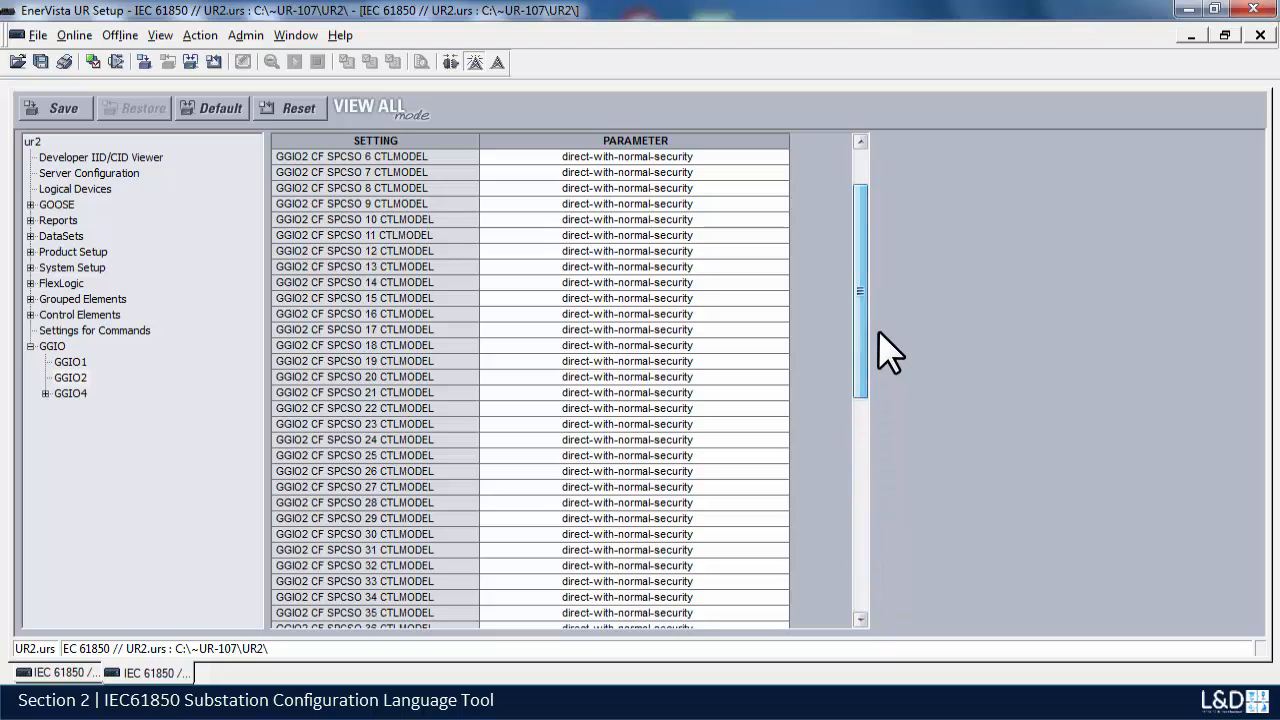
{"action": "left_click_drag", "start_coordinate": [868, 205], "coordinate": [856, 148]}
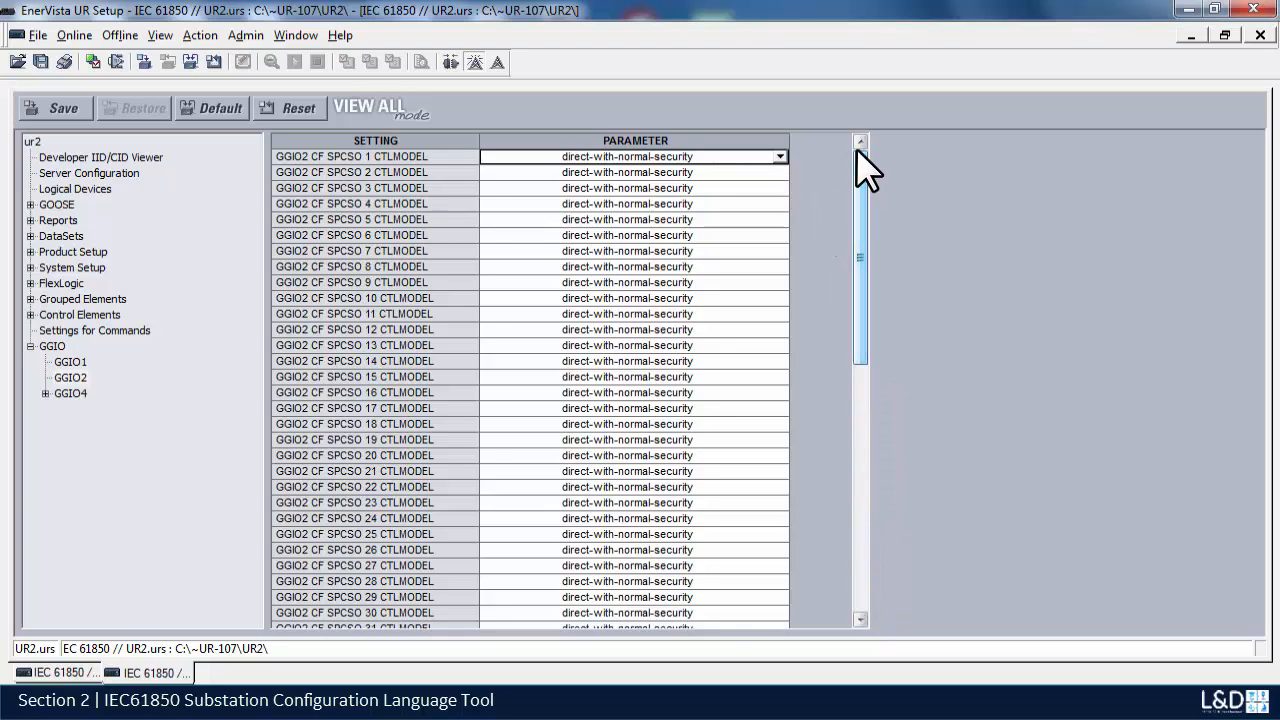
{"action": "left_click_drag", "start_coordinate": [772, 155], "coordinate": [780, 156]}
{"action": "left_click", "coordinate": [779, 156]}
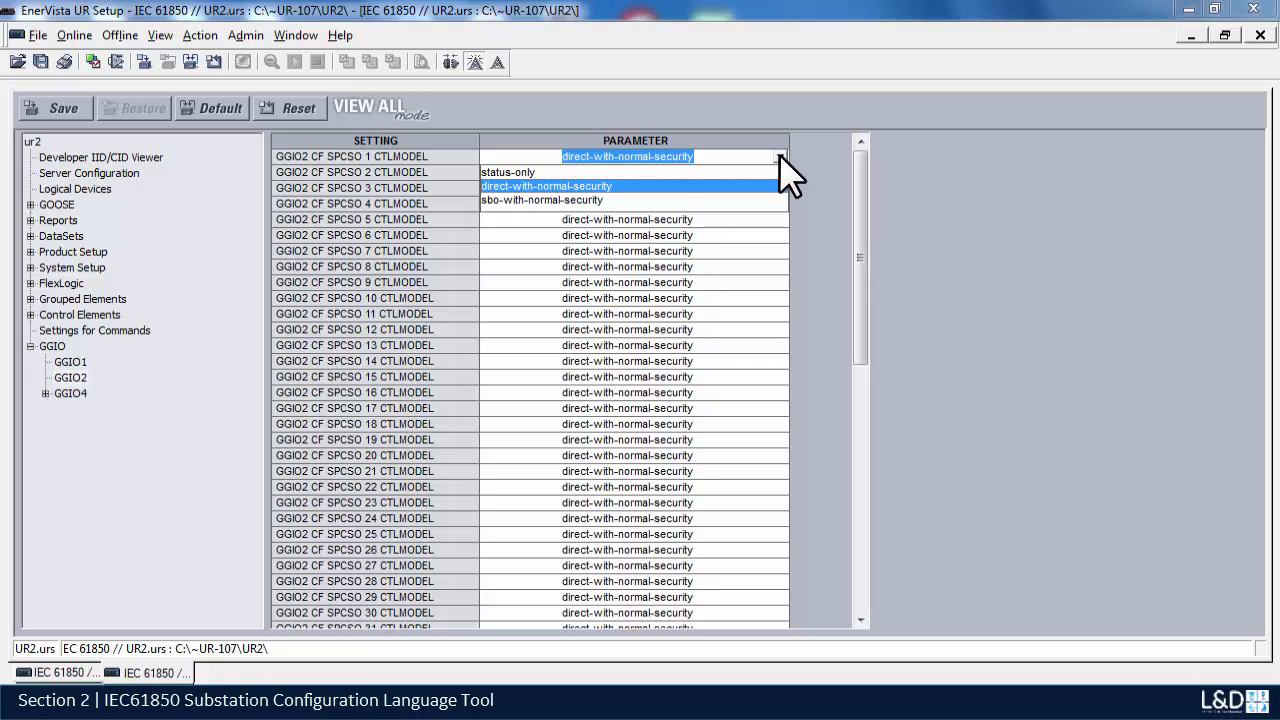
Step: Set the GGIO2 CF SPCSO 1 CTLMODEL parameter to sbo-with-normal-security
{"action": "left_click", "coordinate": [609, 200]}
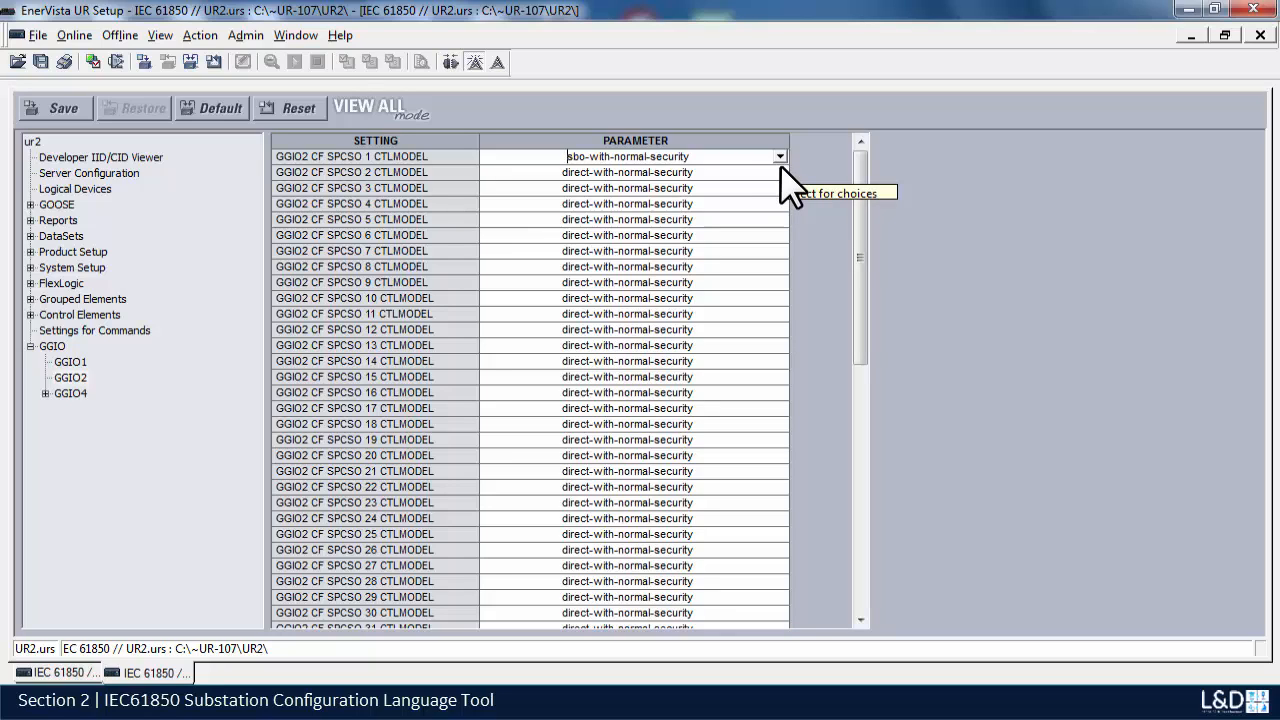
Step: Set the ANALOG IN 1 VALUE parameter of GGIO4.AnIn1 to SRC4 In Mag
{"action": "left_click", "coordinate": [66, 392]}
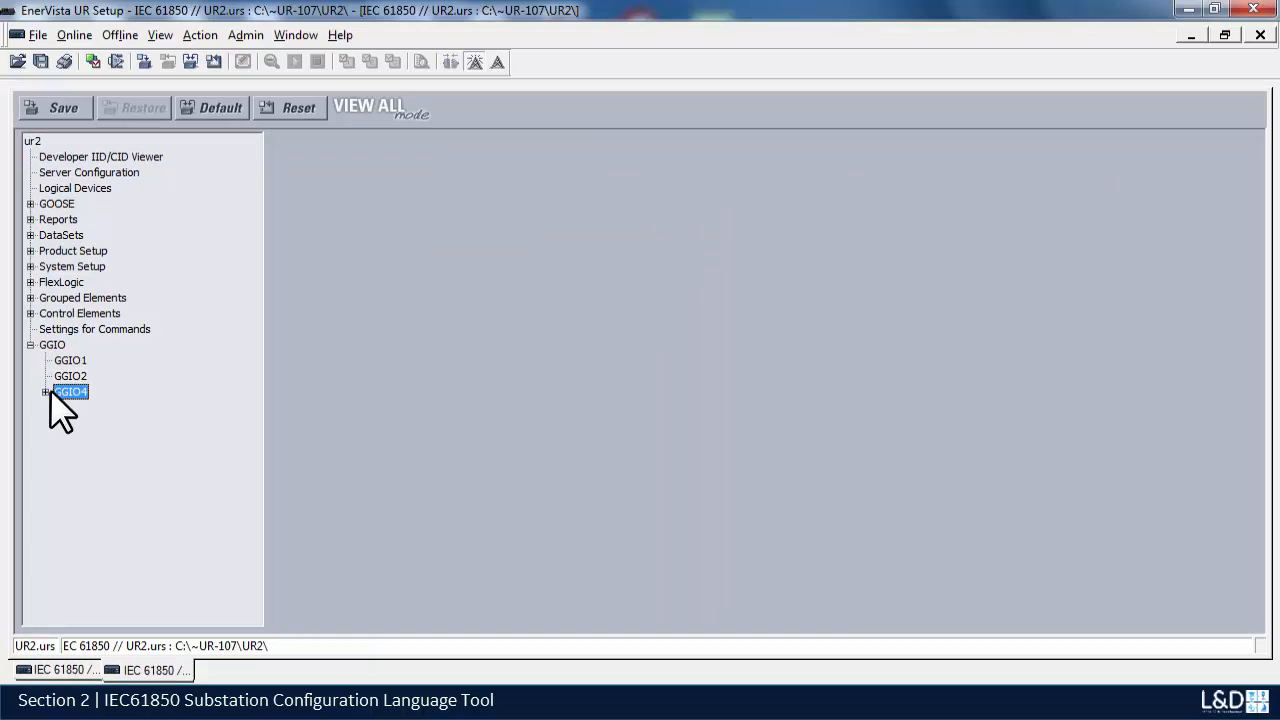
{"action": "left_click", "coordinate": [45, 392]}
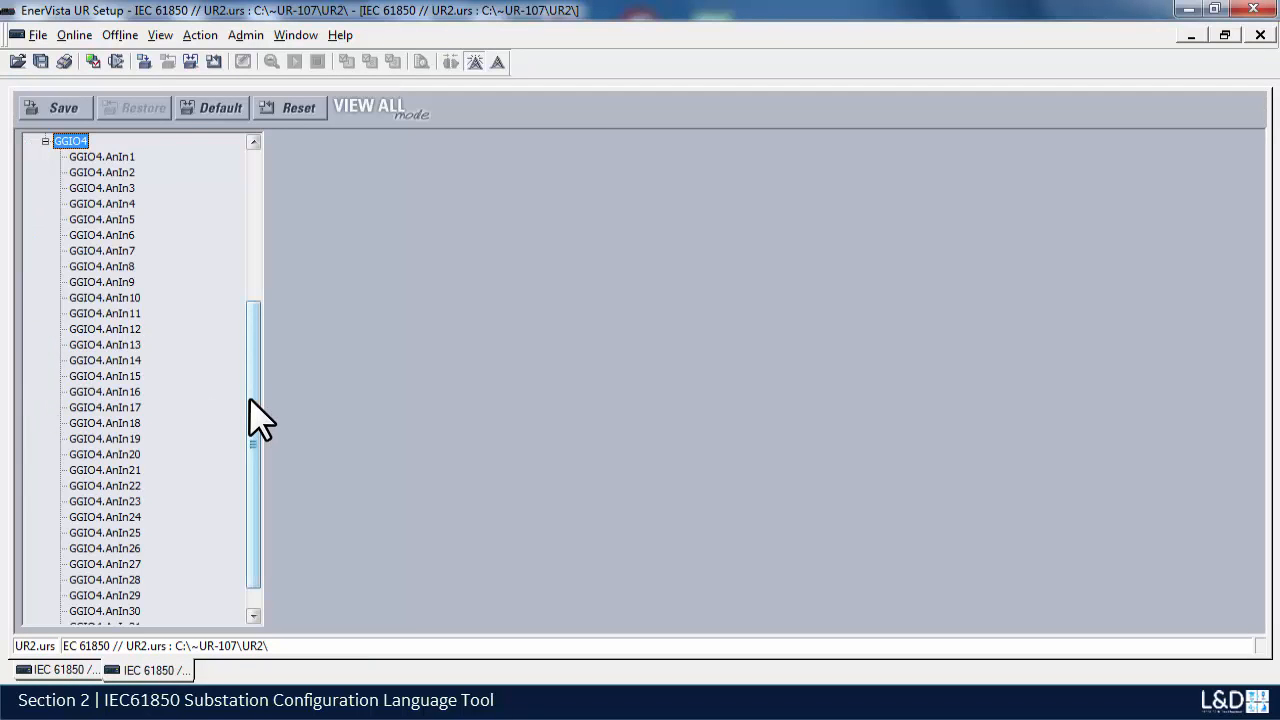
{"action": "left_click_drag", "start_coordinate": [249, 398], "coordinate": [252, 370]}
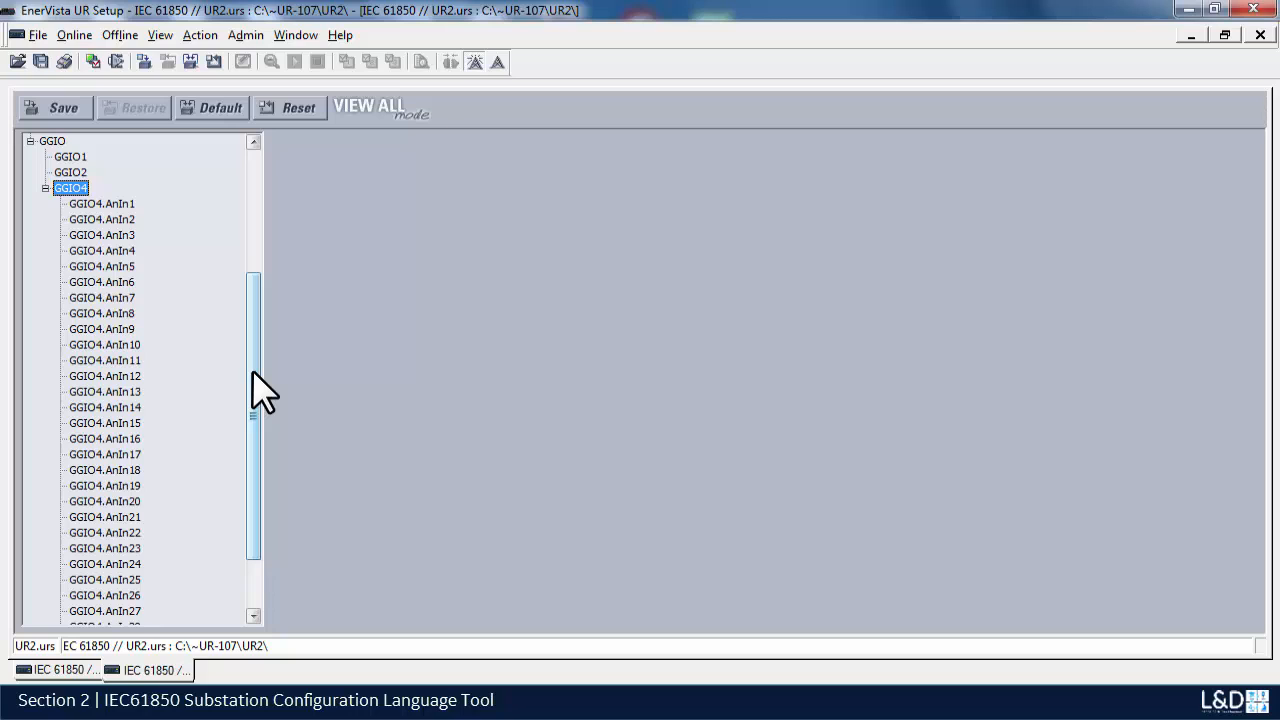
{"action": "left_click", "coordinate": [110, 203]}
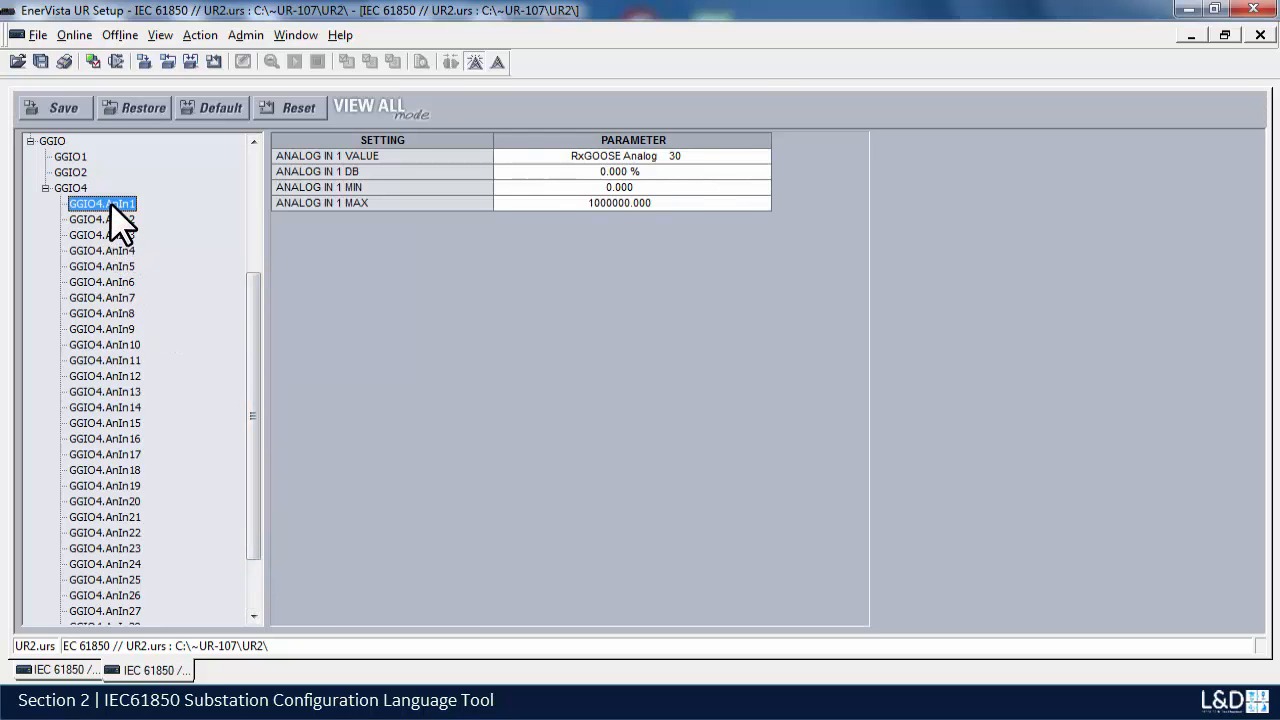
{"action": "left_click", "coordinate": [713, 156]}
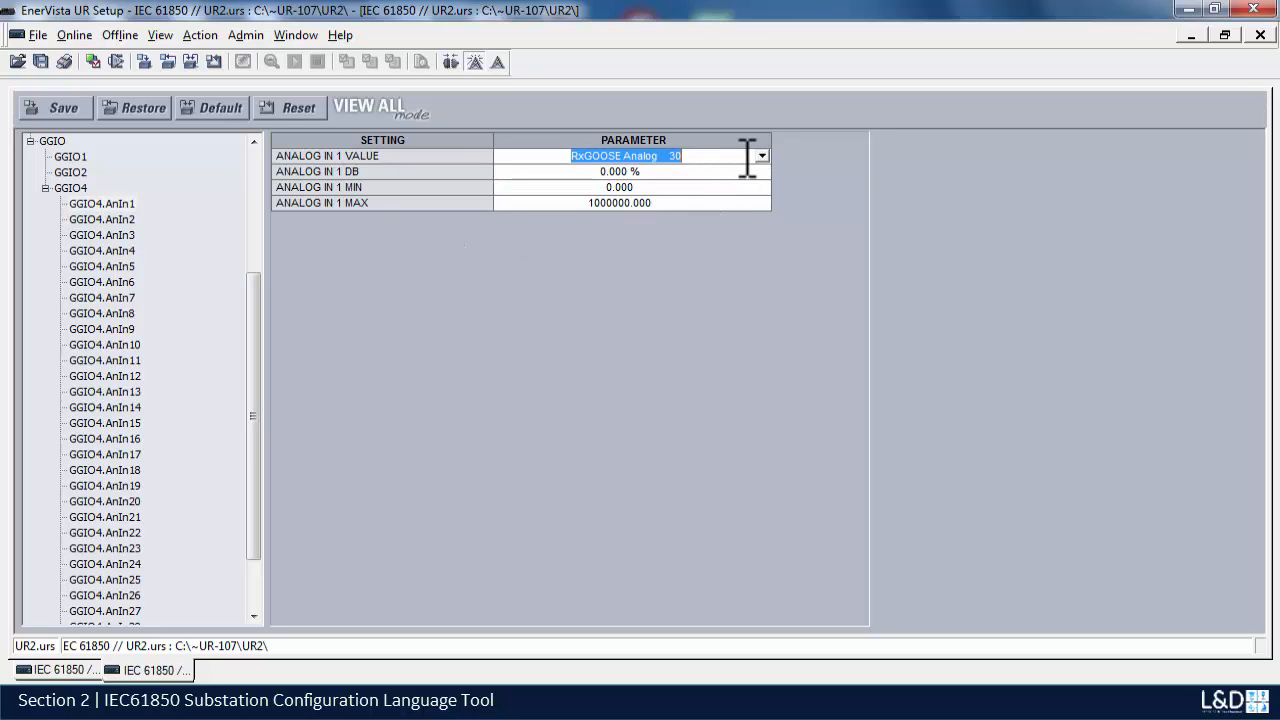
{"action": "left_click", "coordinate": [760, 156]}
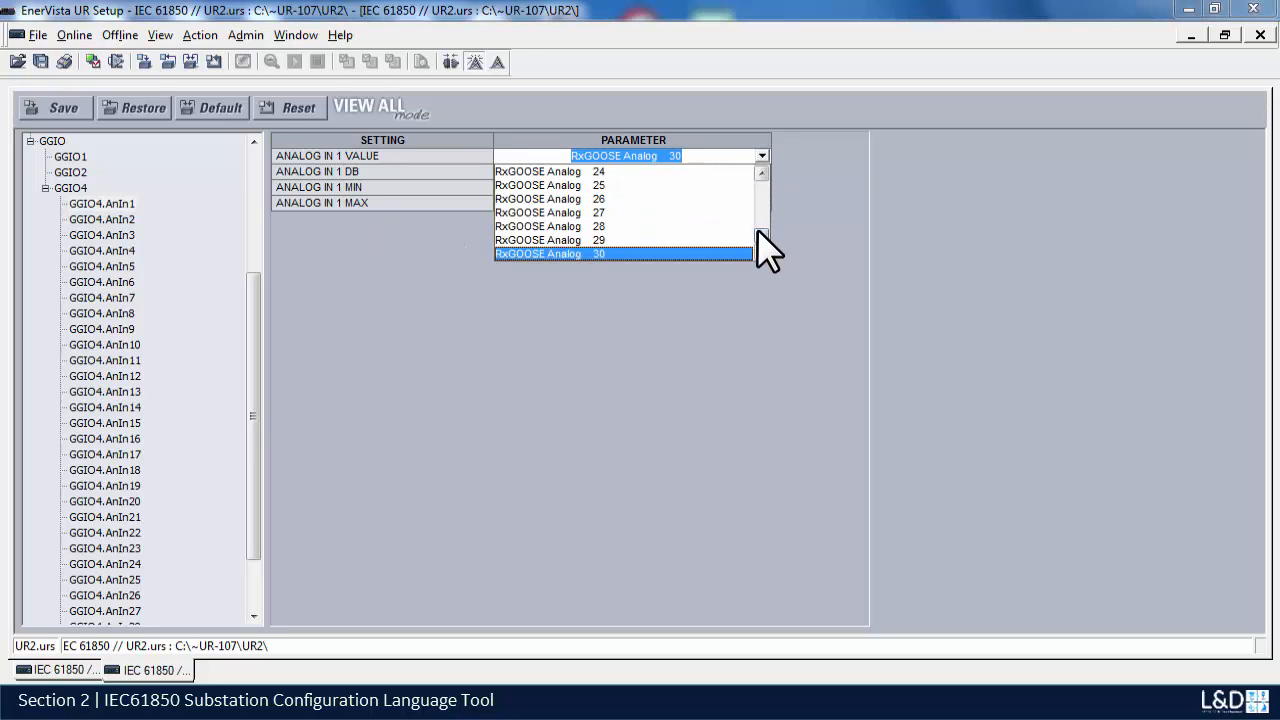
{"action": "left_click_drag", "start_coordinate": [759, 231], "coordinate": [757, 186]}
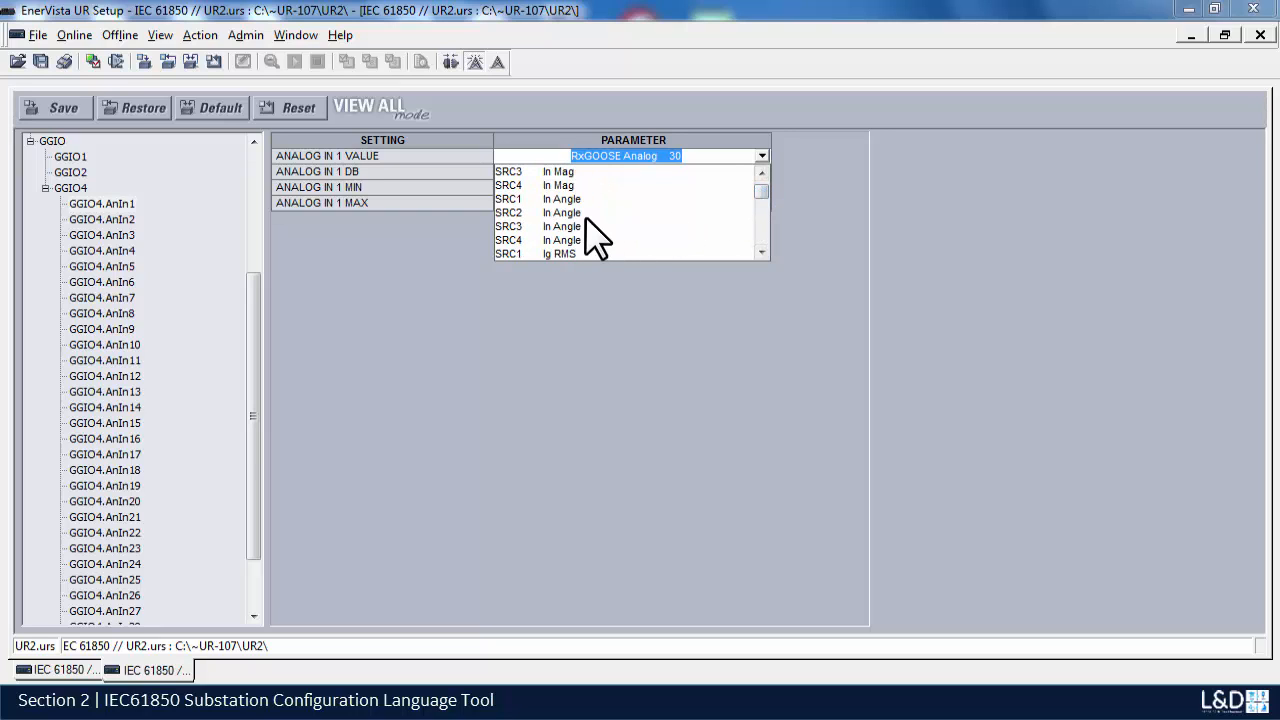
{"action": "left_click", "coordinate": [577, 186]}
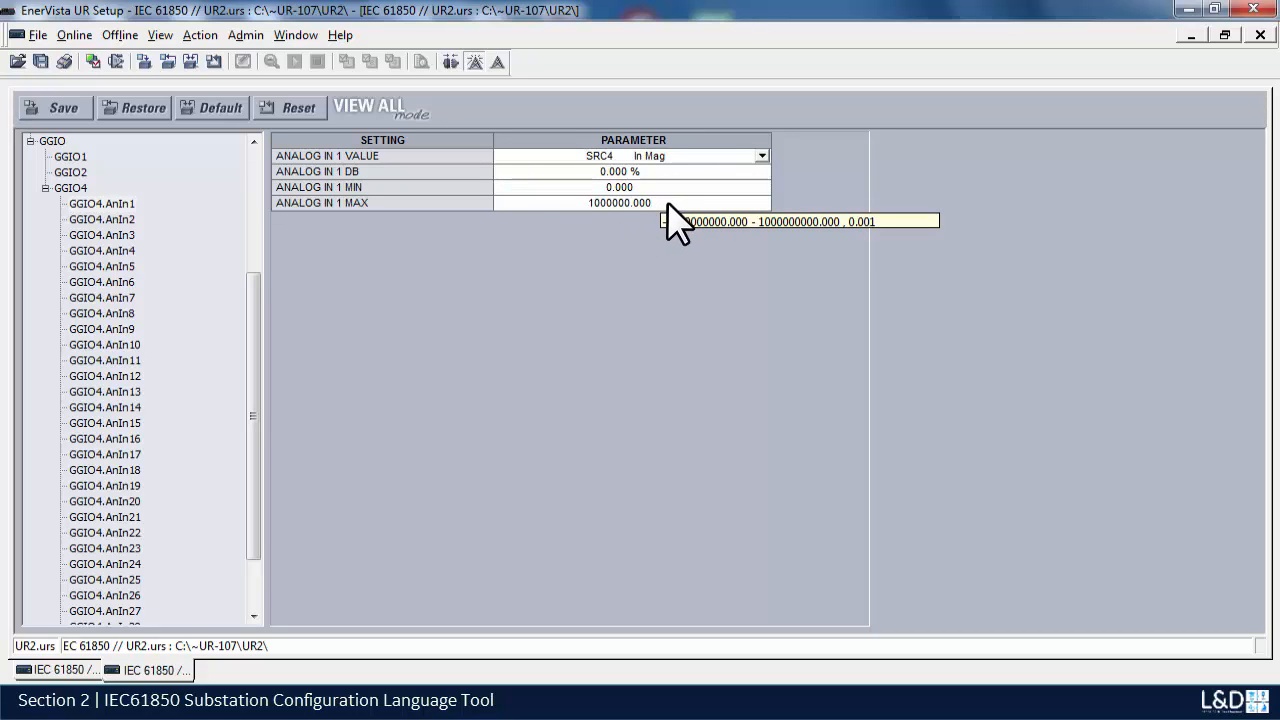
Step: Set ANALOG IN 1 DB to 0.001 % and ANALOG IN 1 MAX to 10
{"action": "left_click", "coordinate": [668, 174]}
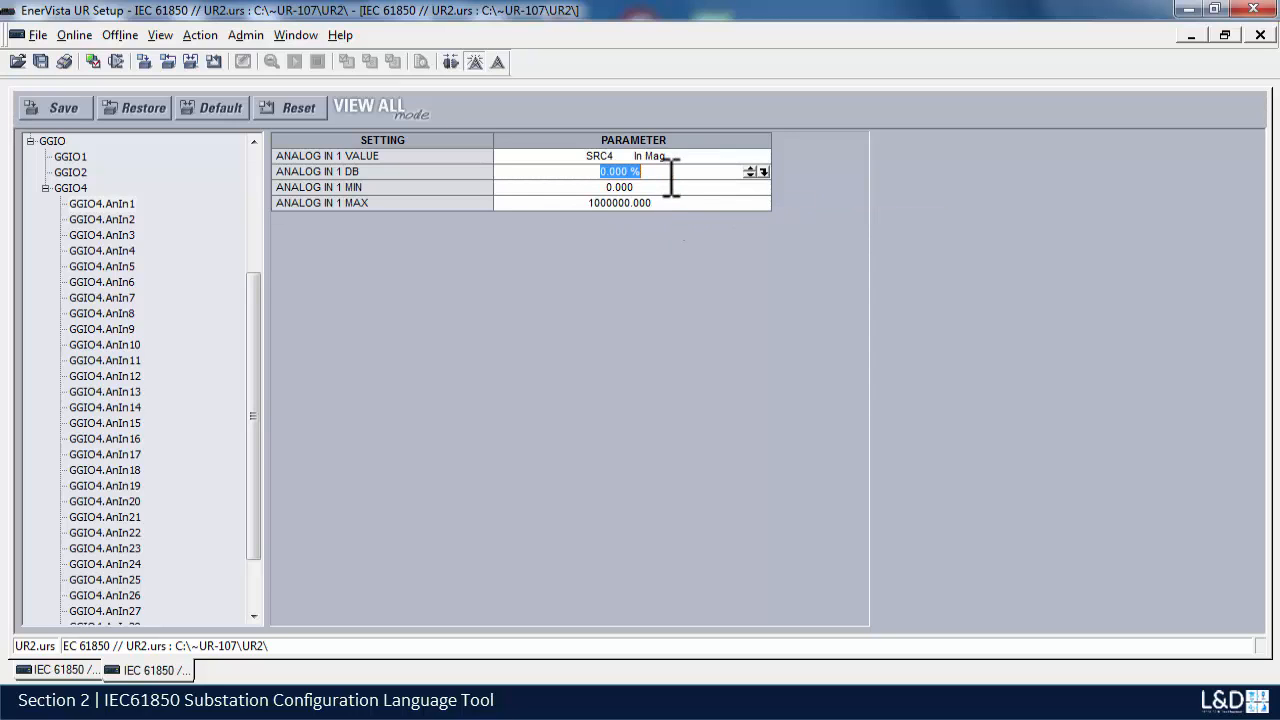
{"action": "type", "text": ".001"}
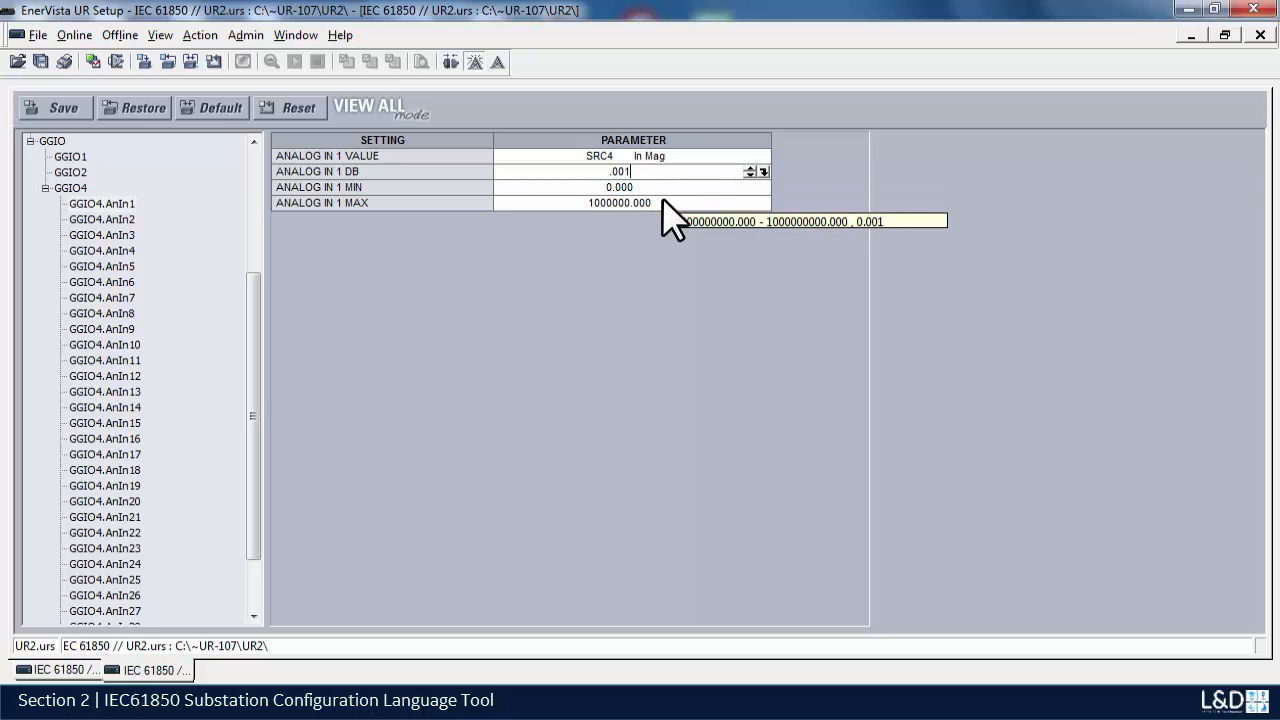
{"action": "left_click", "coordinate": [662, 200]}
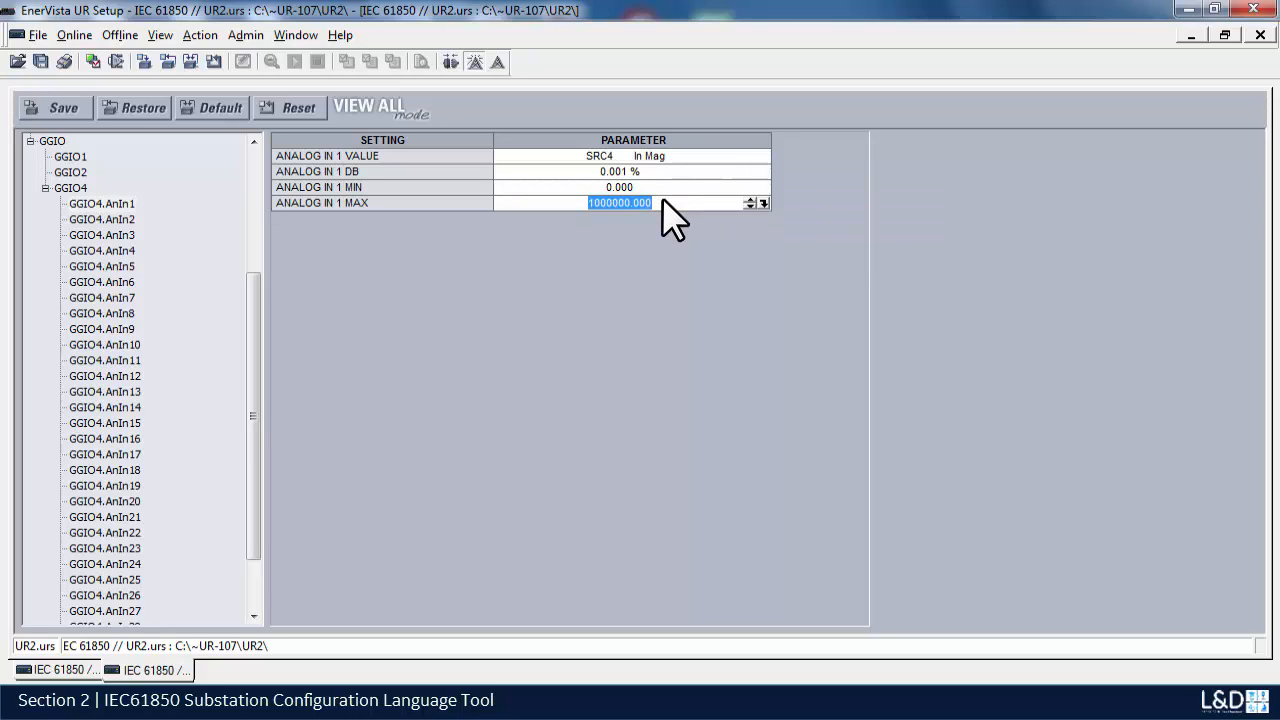
{"action": "type", "text": "100"}
{"action": "key", "text": "BackSpace"}
{"action": "key", "text": "Return"}
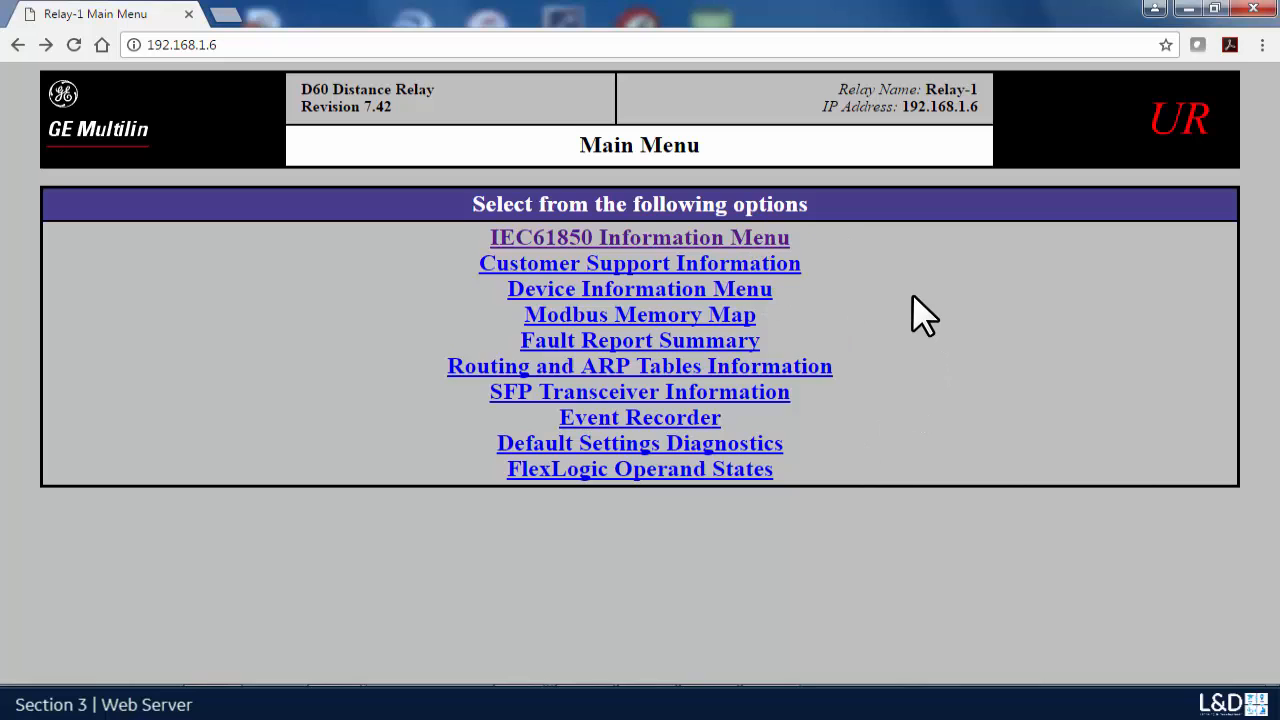
Step: In the relay's web server in the browser, open the IEC61850 Oscillatory History page from the IEC61850 Information Menu
{"action": "left_click", "coordinate": [711, 240]}
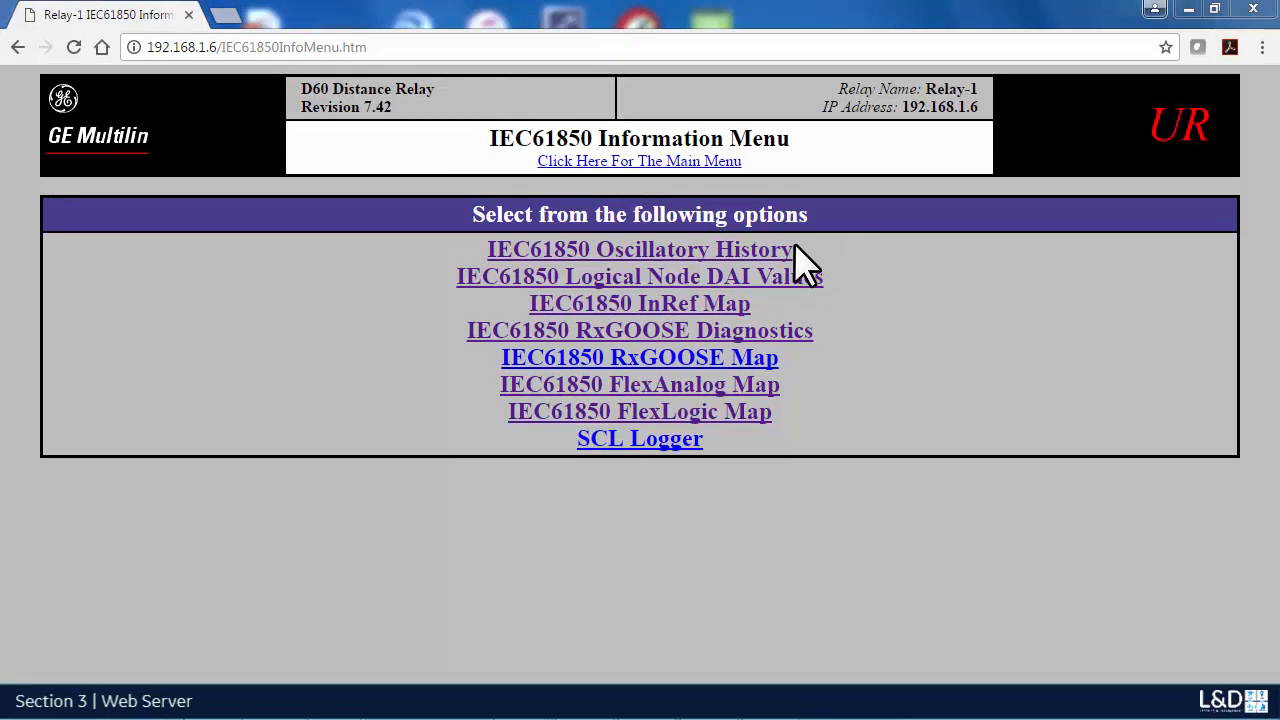
{"action": "left_click", "coordinate": [757, 253]}
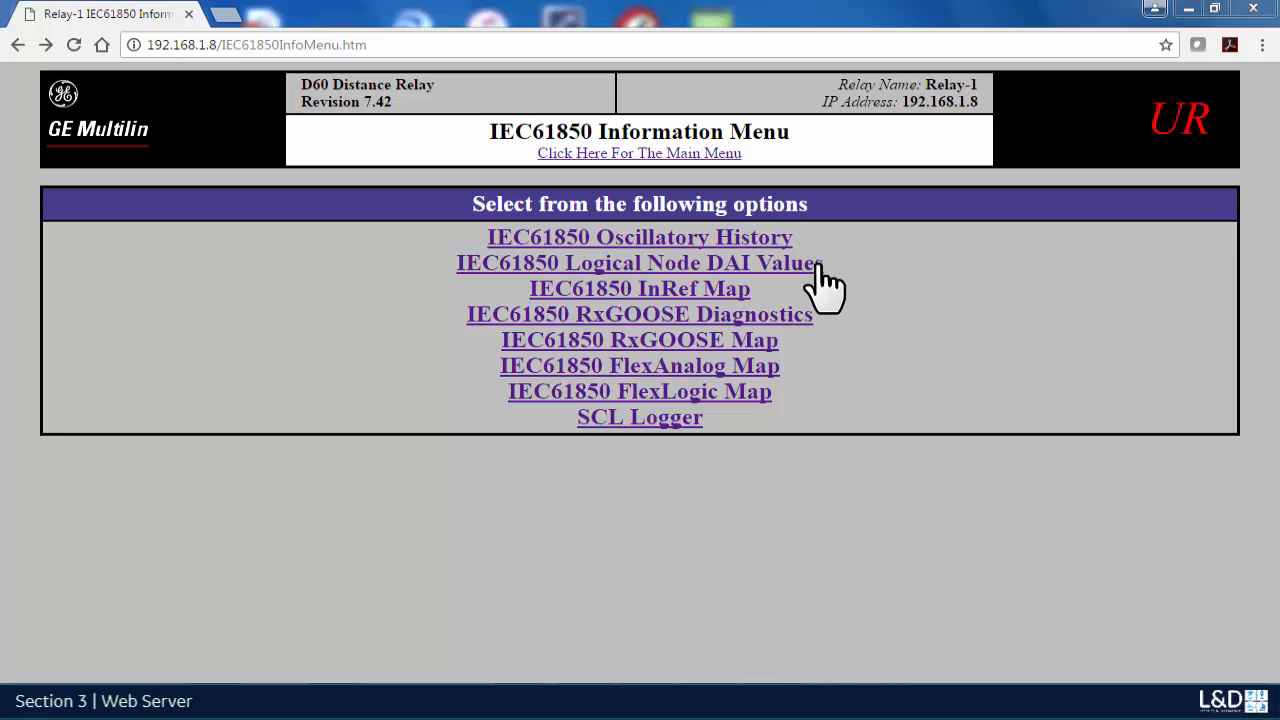
Step: Open the IEC61850 Logical Node DAI Values page and examine the LPHD1.PhyNam serial number, model and name values
{"action": "left_click", "coordinate": [797, 264]}
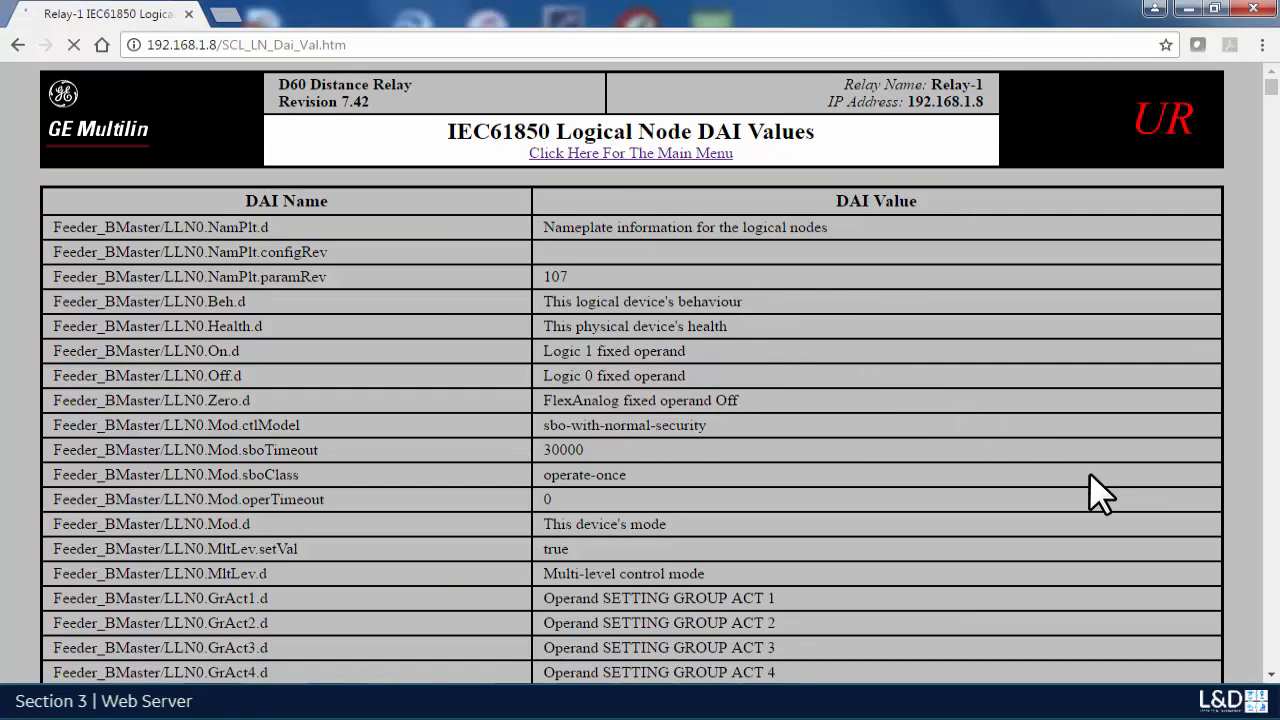
{"action": "left_click", "coordinate": [1272, 676]}
{"action": "scroll", "coordinate": [1272, 676], "scroll_direction": "down", "scroll_amount": 3}
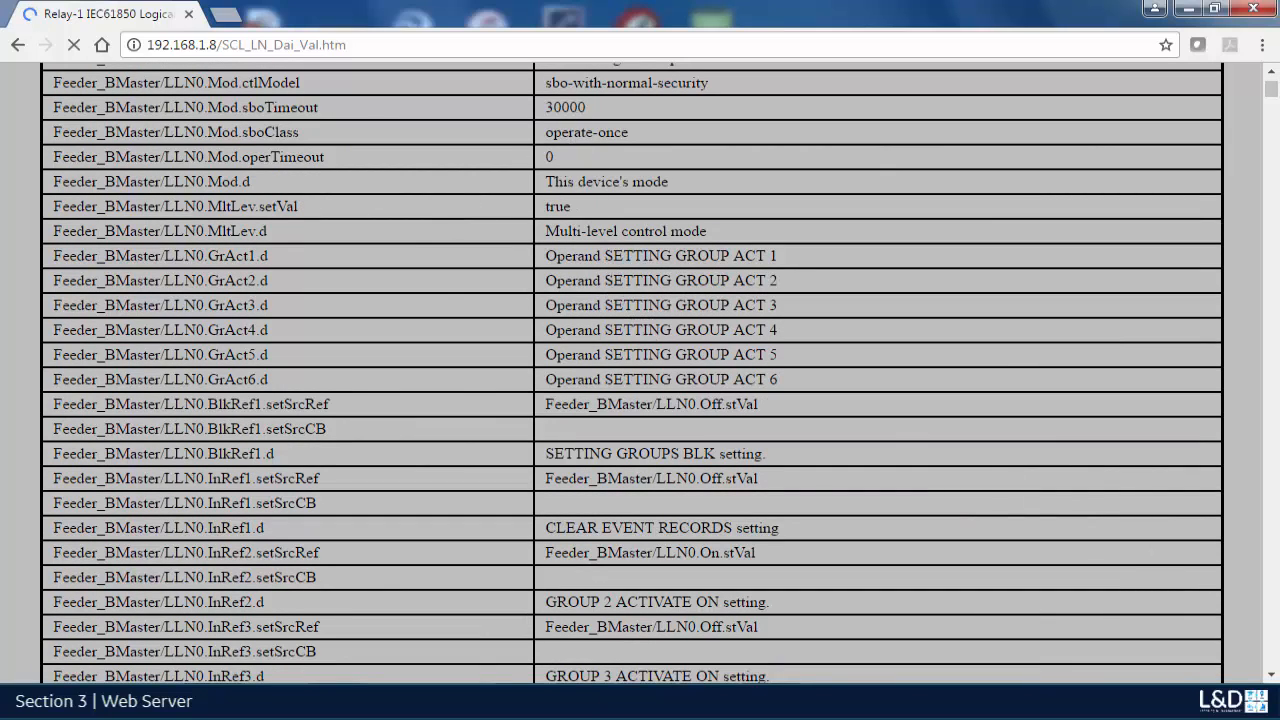
{"action": "left_click", "coordinate": [1272, 678]}
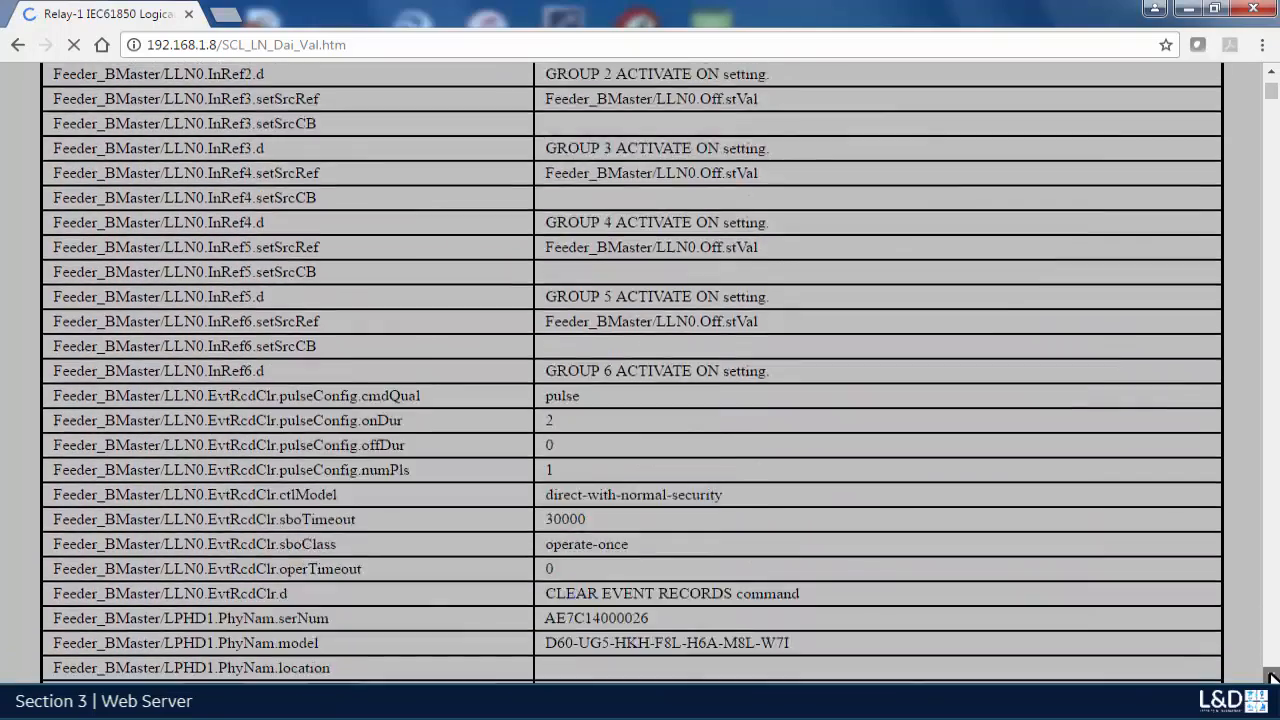
{"action": "left_click", "coordinate": [1271, 676]}
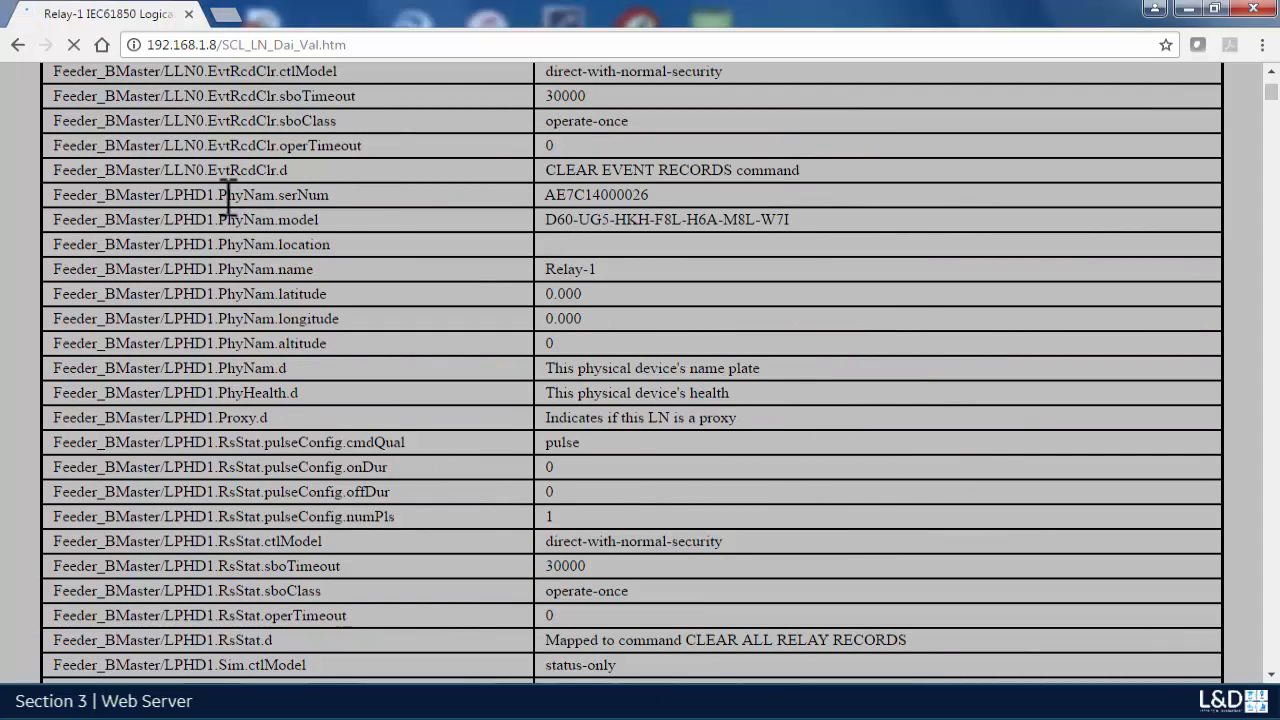
{"action": "left_click_drag", "start_coordinate": [226, 195], "coordinate": [447, 200]}
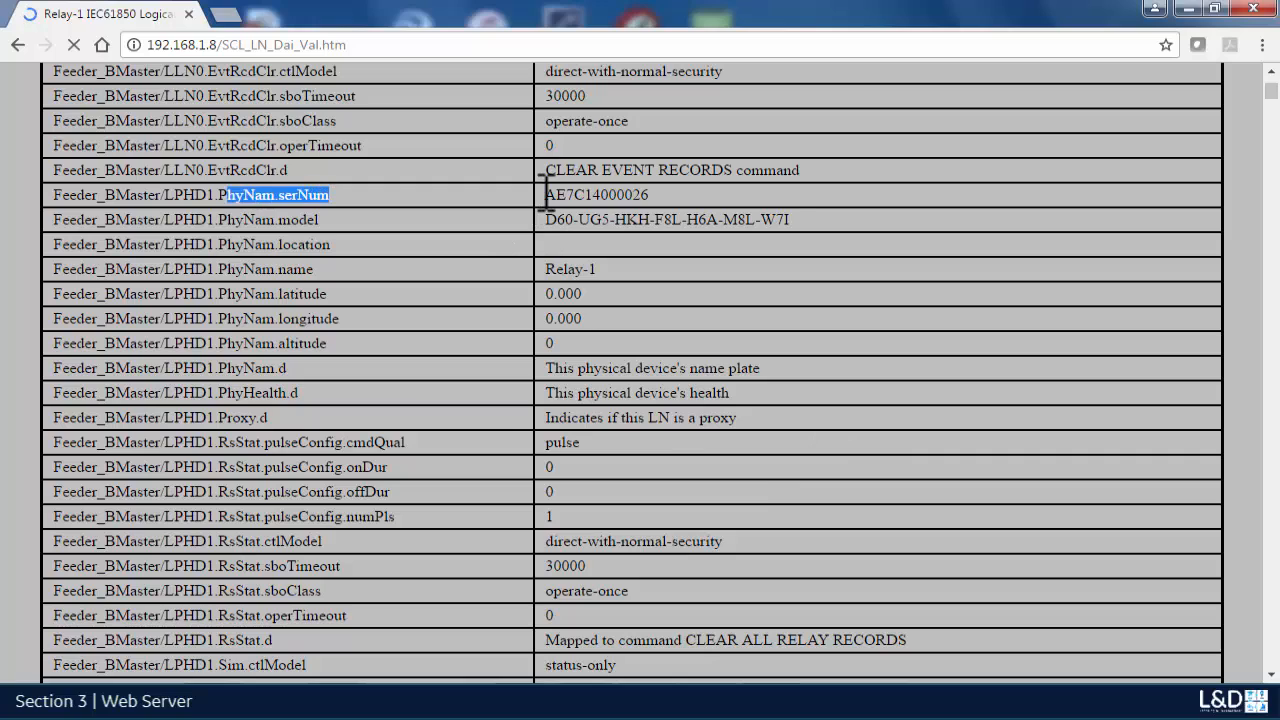
{"action": "left_click_drag", "start_coordinate": [543, 195], "coordinate": [655, 200]}
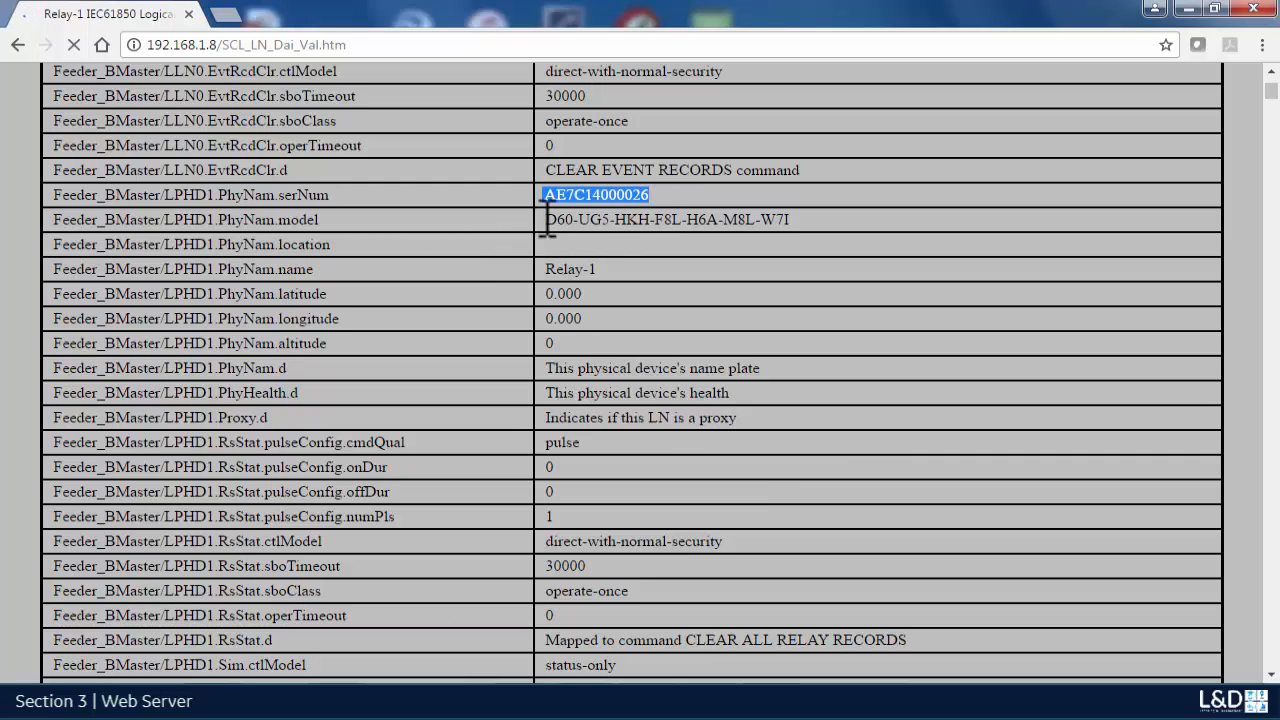
{"action": "left_click_drag", "start_coordinate": [545, 219], "coordinate": [802, 212]}
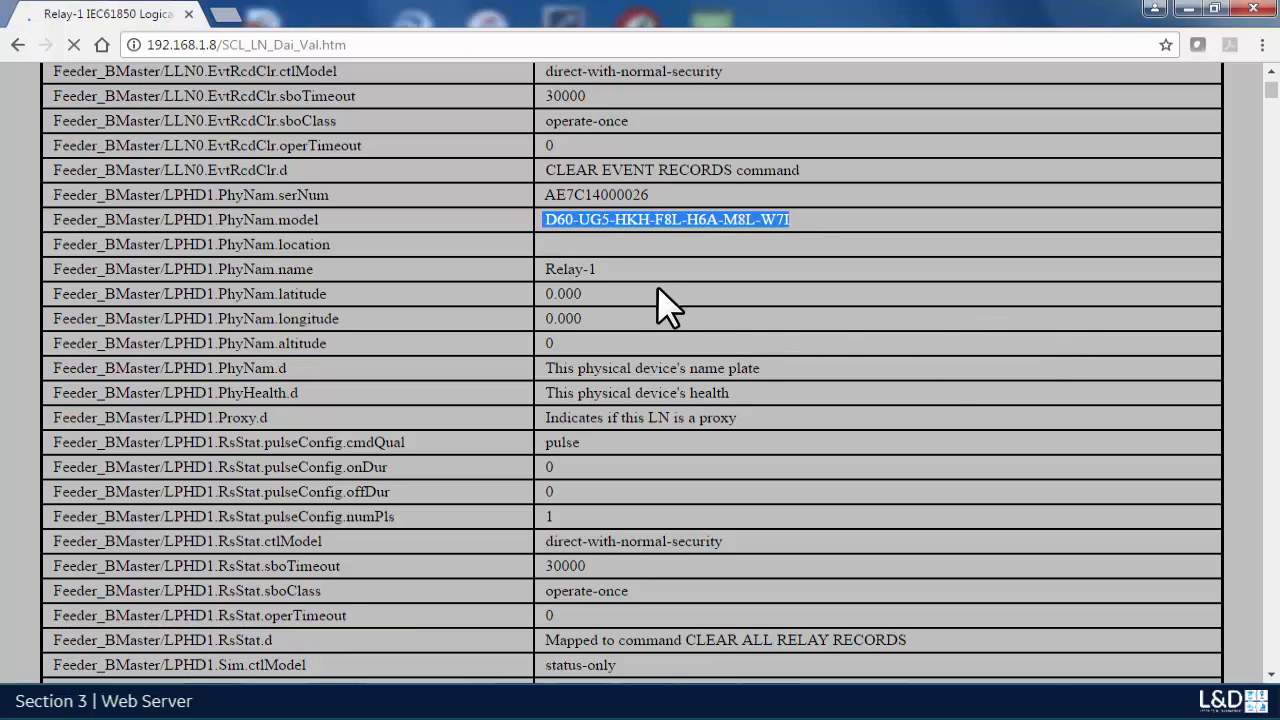
{"action": "left_click_drag", "start_coordinate": [606, 268], "coordinate": [540, 266]}
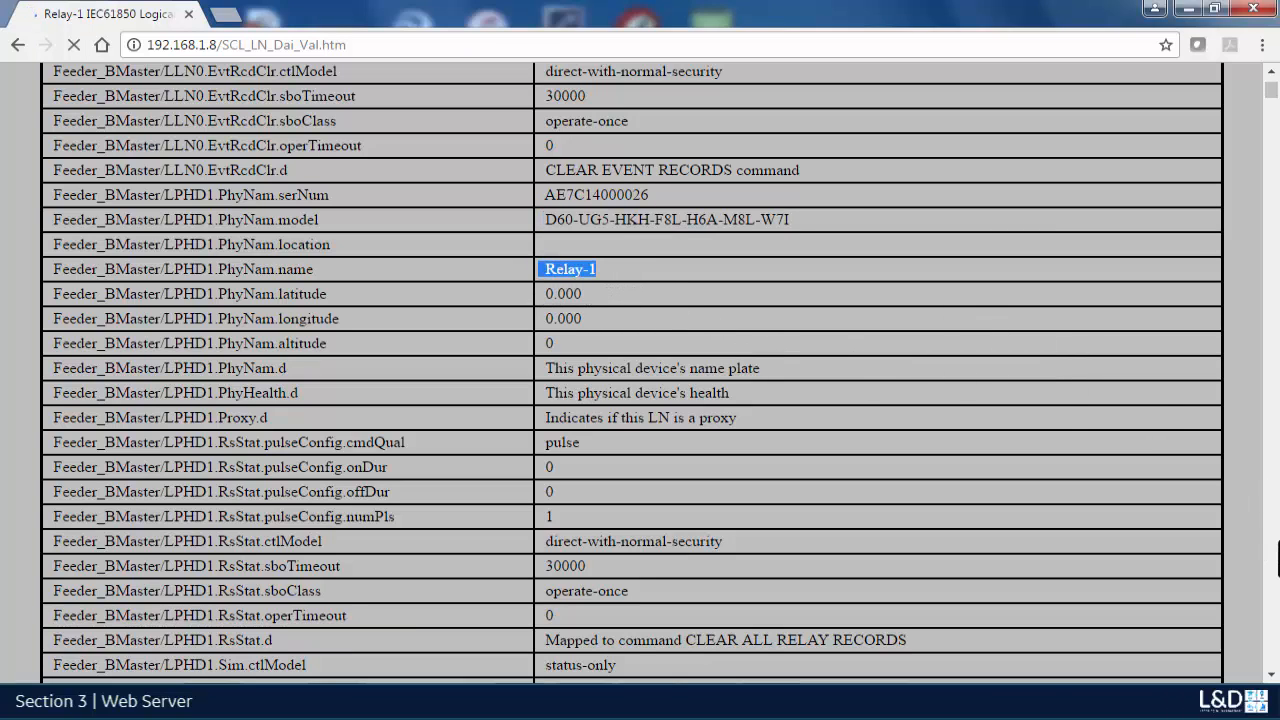
Step: Examine the LPHD1 self-test operands and the LGOS1 control block reference, MAC address and APPID values
{"action": "left_click", "coordinate": [1271, 675]}
{"action": "left_click_drag", "start_coordinate": [1271, 677], "coordinate": [1271, 677]}
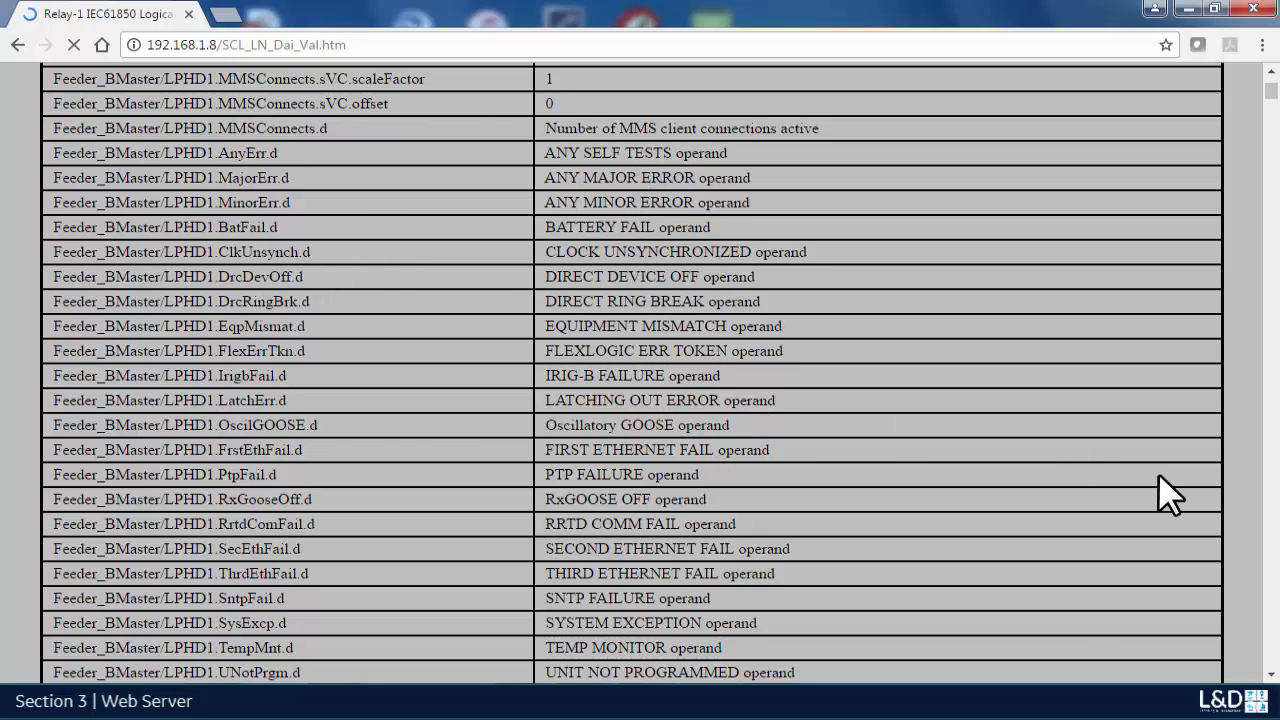
{"action": "left_click", "coordinate": [1272, 677]}
{"action": "left_click", "coordinate": [1272, 677]}
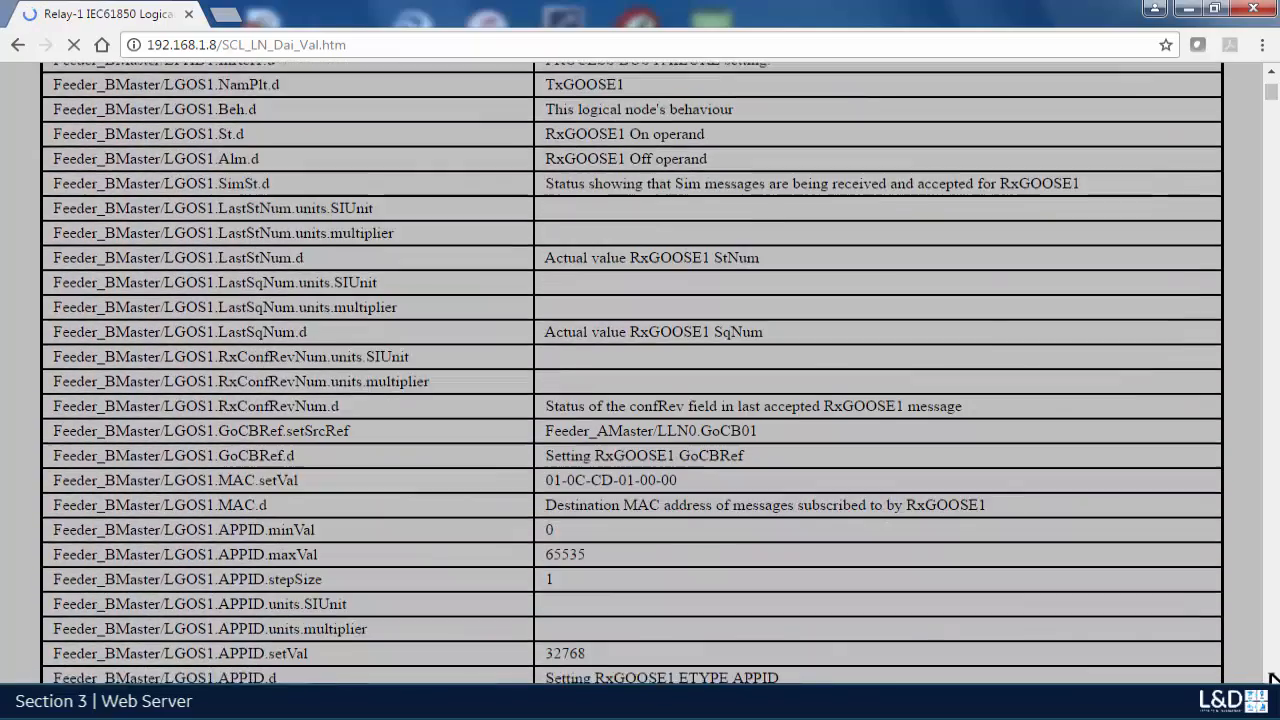
{"action": "left_click", "coordinate": [1272, 677]}
{"action": "left_click", "coordinate": [1272, 677]}
{"action": "left_click", "coordinate": [1272, 677]}
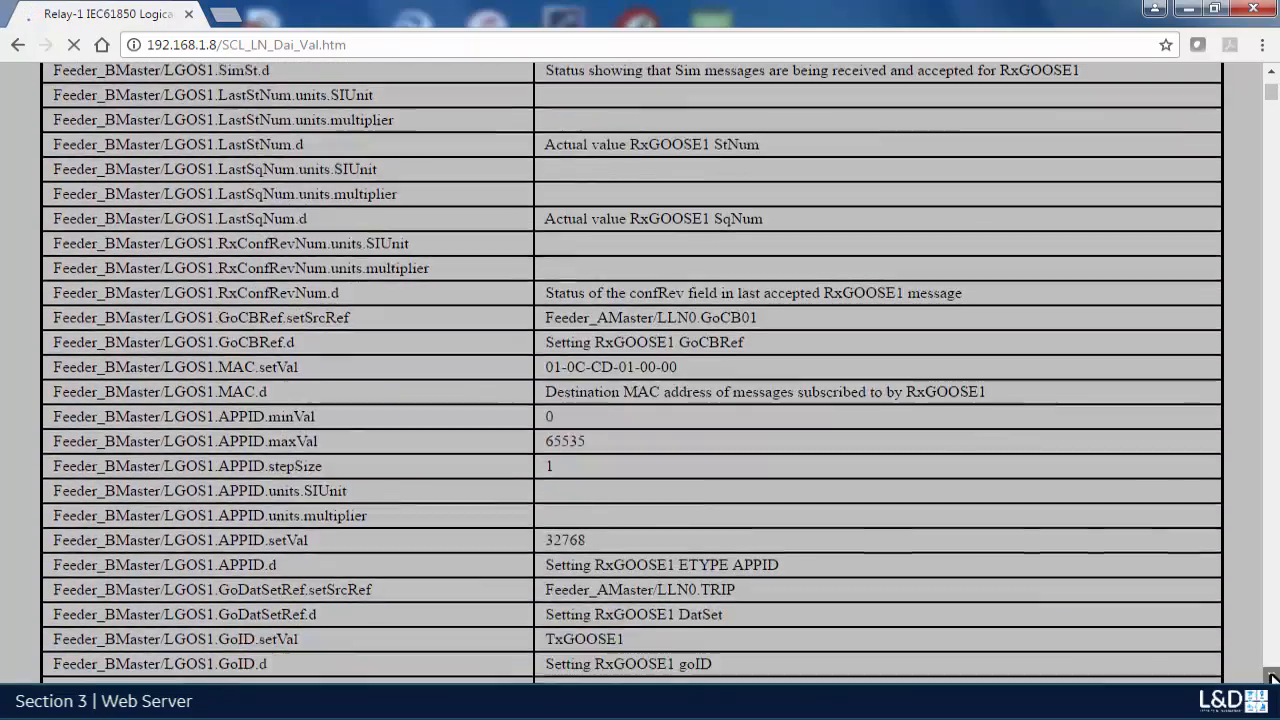
{"action": "left_click", "coordinate": [1272, 677]}
{"action": "left_click", "coordinate": [1272, 677]}
{"action": "left_click", "coordinate": [1272, 677]}
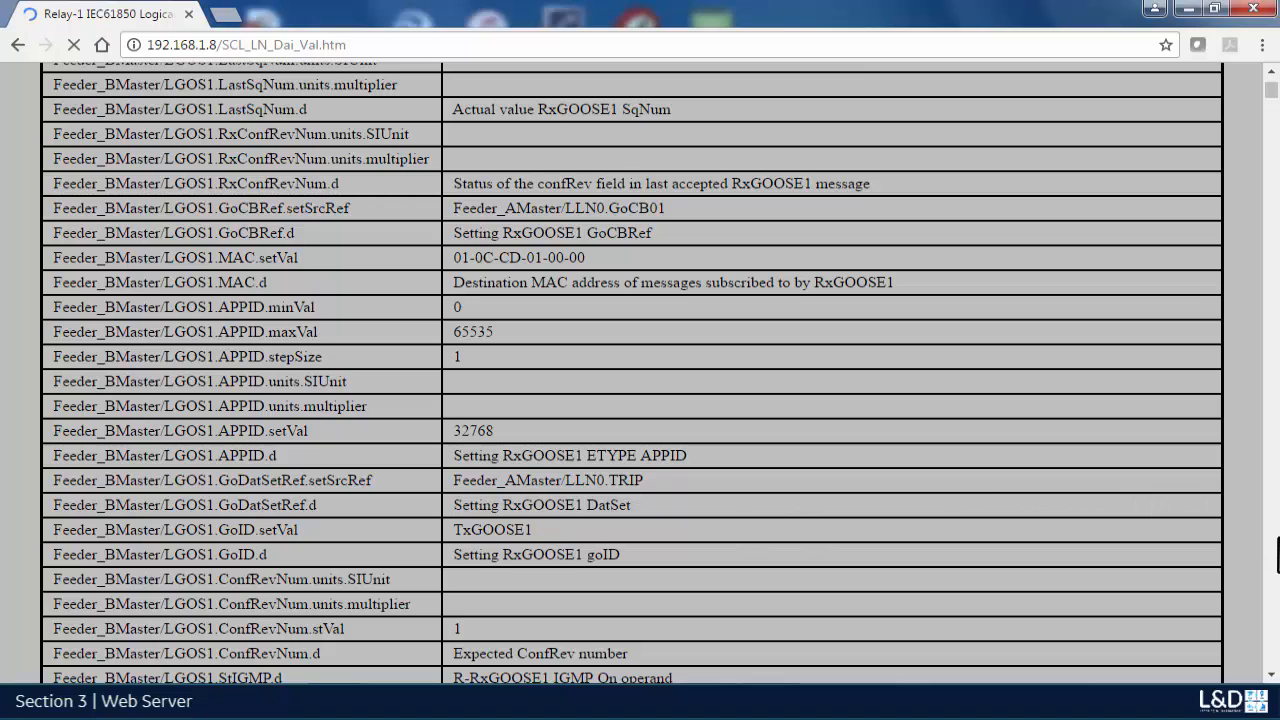
Step: Examine the LGOS1 R-GOOSE reception mode, source and destination IP addresses, and security setting
{"action": "left_click", "coordinate": [1273, 677]}
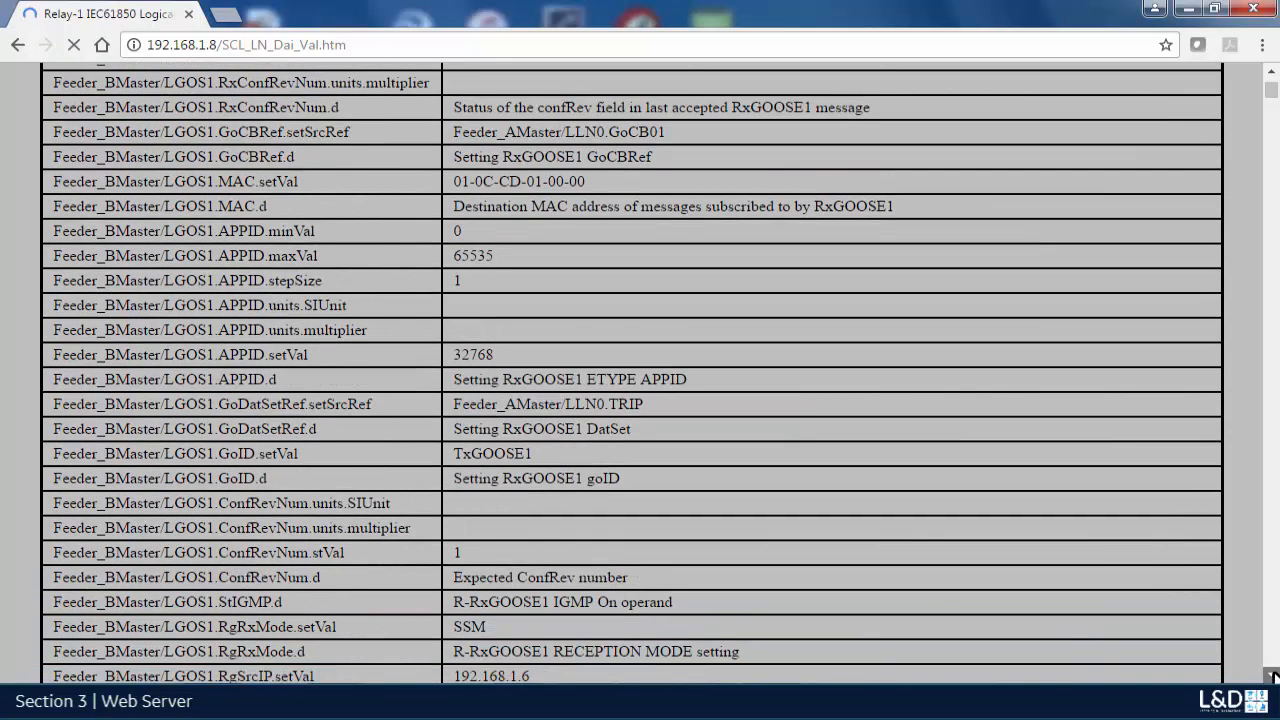
{"action": "left_click", "coordinate": [1273, 677]}
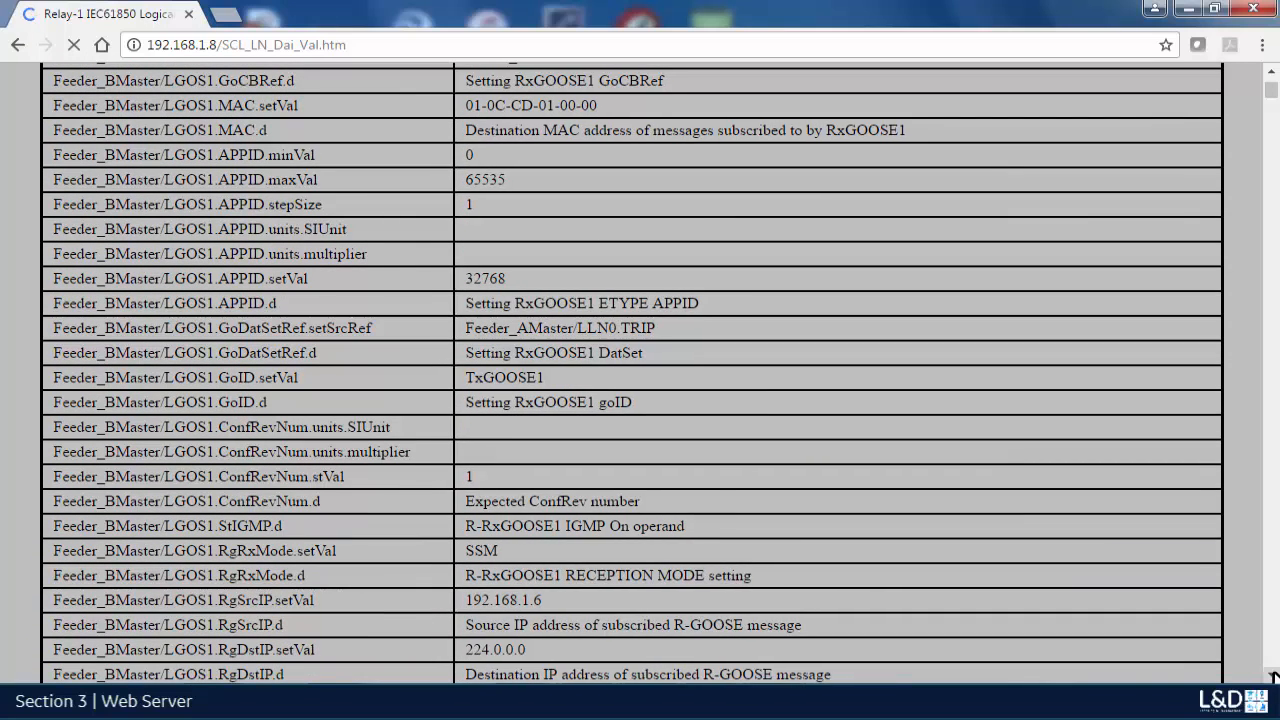
{"action": "left_click", "coordinate": [1273, 677]}
{"action": "left_click", "coordinate": [1273, 677]}
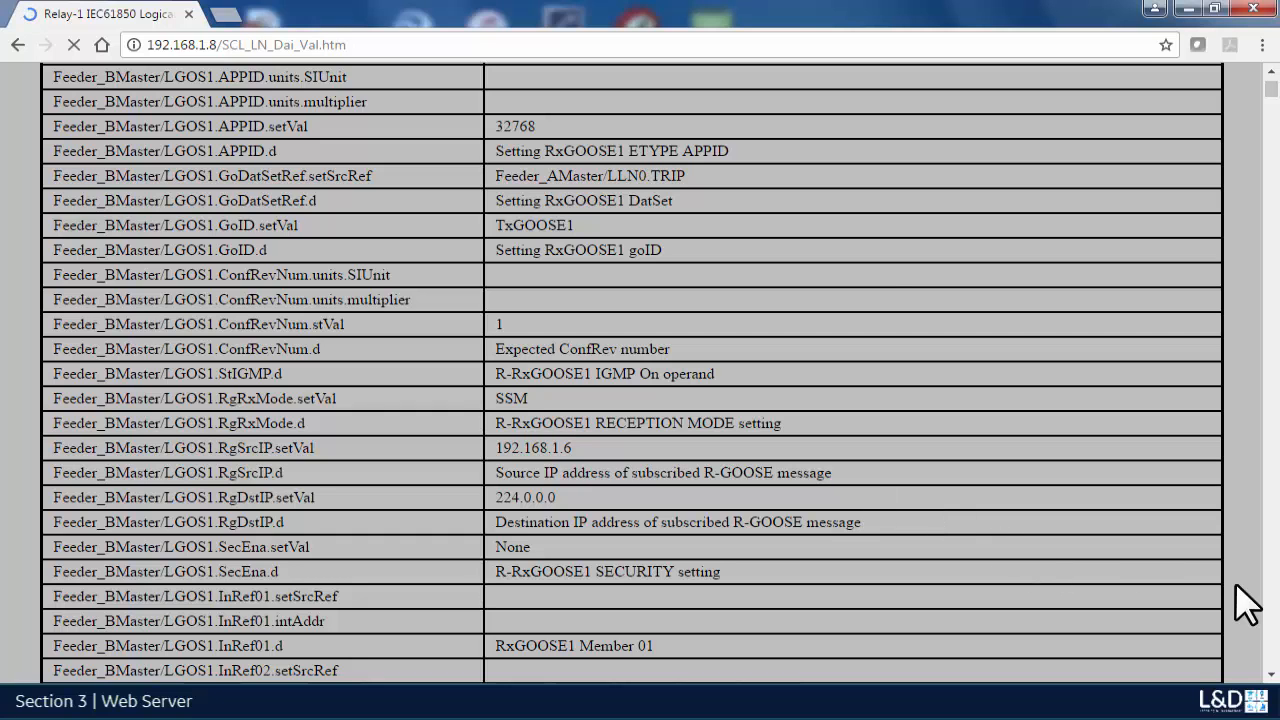
{"action": "left_click", "coordinate": [1272, 674]}
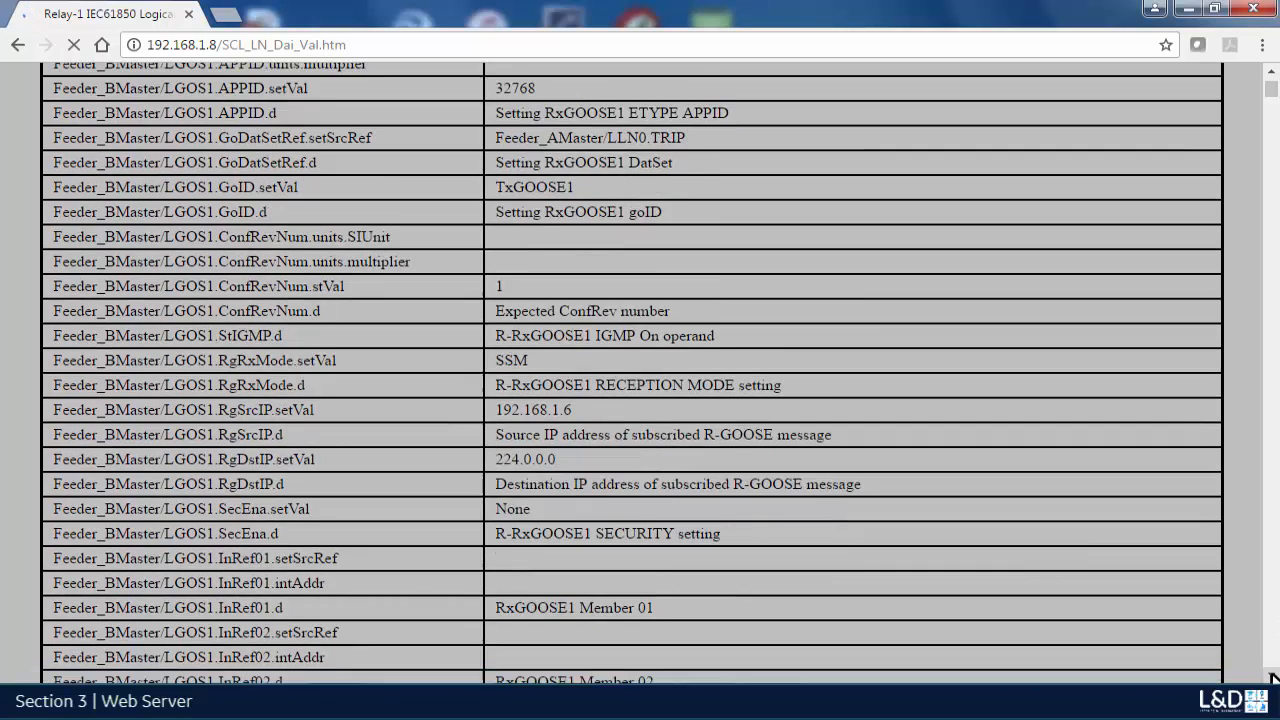
{"action": "left_click", "coordinate": [1272, 675]}
{"action": "left_click", "coordinate": [1272, 675]}
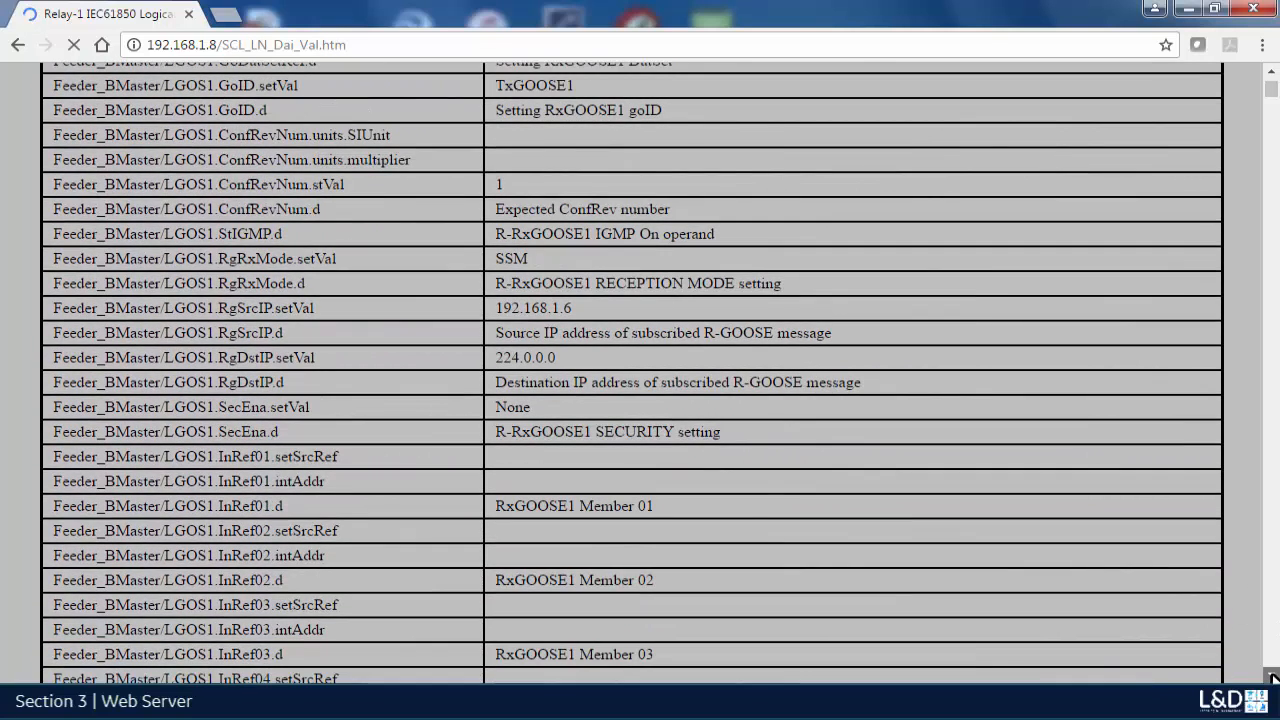
Step: Examine the RxGOOSE1 member references, the LGOS2 data set reference and the LGOS2 GoID values
{"action": "left_click", "coordinate": [1272, 676]}
{"action": "left_click", "coordinate": [1272, 676]}
{"action": "left_click", "coordinate": [1272, 676]}
{"action": "left_click", "coordinate": [1272, 676]}
{"action": "left_click", "coordinate": [1272, 676]}
{"action": "left_click", "coordinate": [1272, 676]}
{"action": "left_click", "coordinate": [1272, 676]}
{"action": "left_click", "coordinate": [1272, 676]}
{"action": "left_click", "coordinate": [1272, 676]}
{"action": "left_click", "coordinate": [1272, 676]}
{"action": "left_click", "coordinate": [1272, 651]}
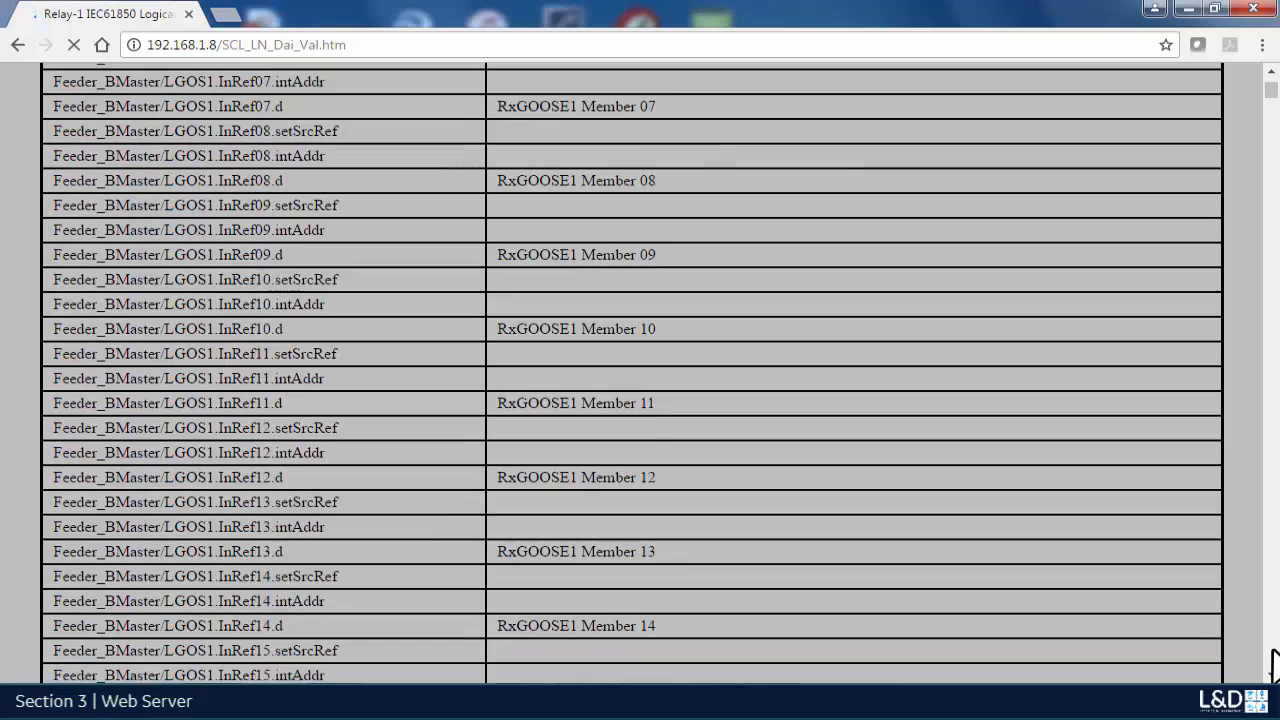
{"action": "left_click", "coordinate": [1272, 651]}
{"action": "left_click", "coordinate": [1272, 651]}
{"action": "left_click", "coordinate": [1272, 651]}
{"action": "left_click", "coordinate": [1272, 651]}
{"action": "left_click", "coordinate": [1272, 651]}
{"action": "left_click", "coordinate": [1272, 651]}
{"action": "left_click", "coordinate": [1272, 651]}
{"action": "left_click", "coordinate": [1272, 651]}
{"action": "left_click", "coordinate": [1272, 651]}
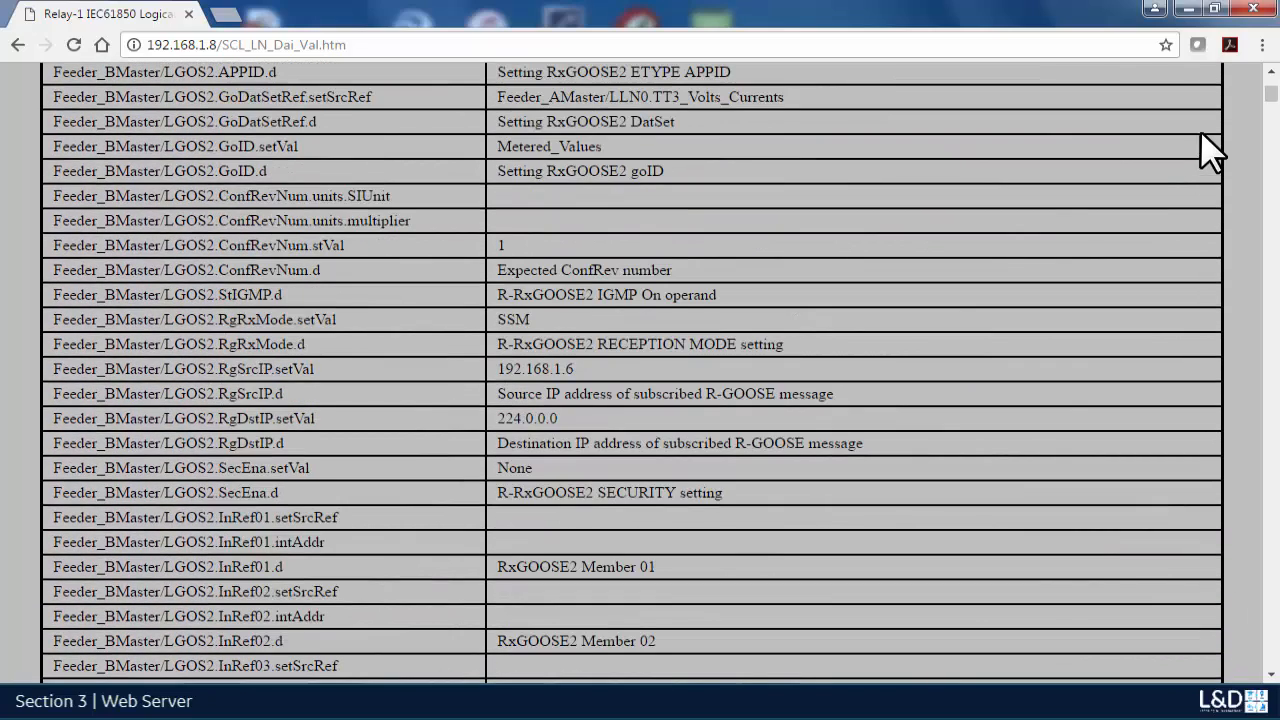
{"action": "left_click", "coordinate": [1271, 74]}
{"action": "left_click", "coordinate": [1270, 76]}
{"action": "left_click", "coordinate": [1270, 76]}
{"action": "left_click", "coordinate": [1270, 76]}
{"action": "left_click", "coordinate": [1270, 76]}
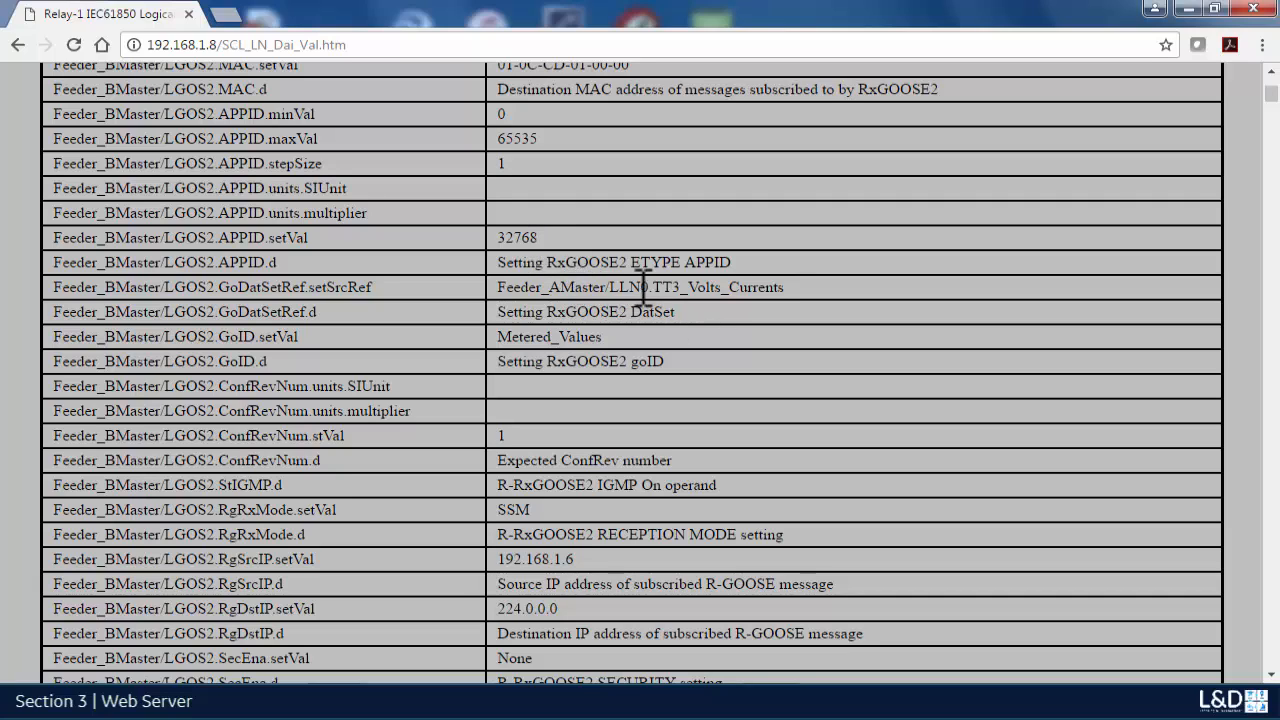
Step: Examine the LGOS2 data set reference, the GoID value and the RxGOOSE2 member references
{"action": "left_click_drag", "start_coordinate": [494, 287], "coordinate": [703, 310]}
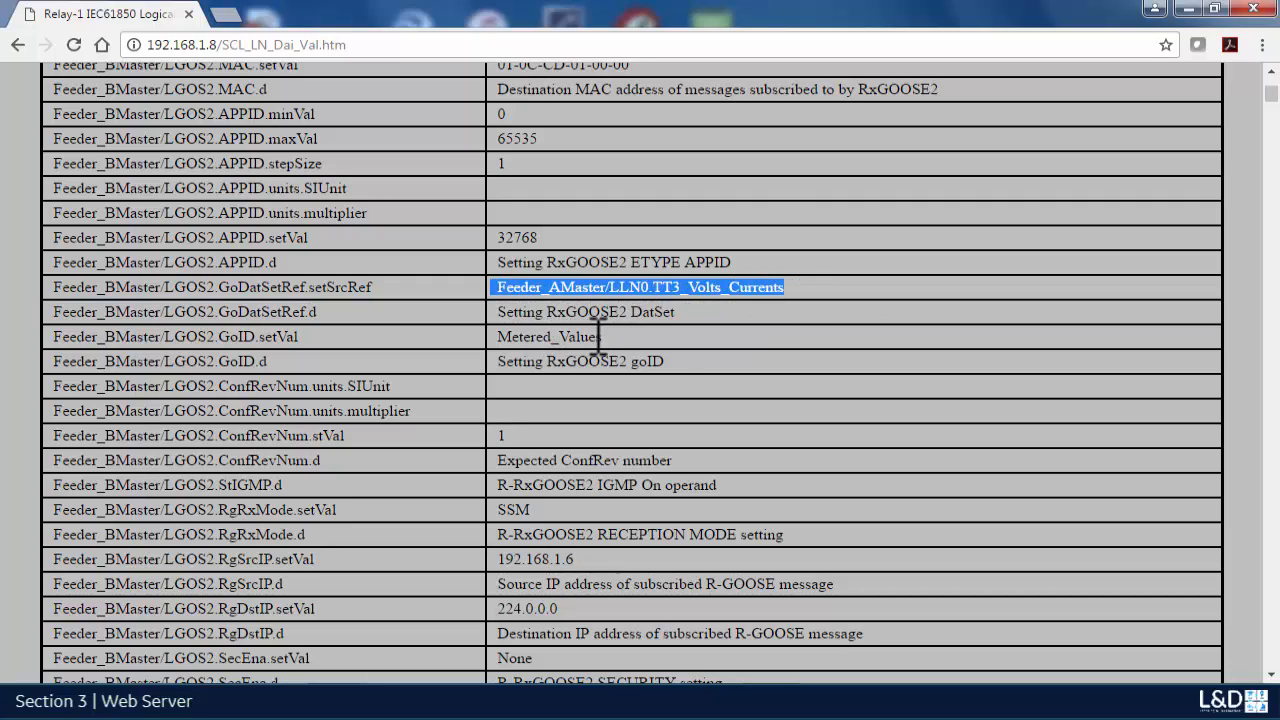
{"action": "left_click_drag", "start_coordinate": [605, 337], "coordinate": [497, 337]}
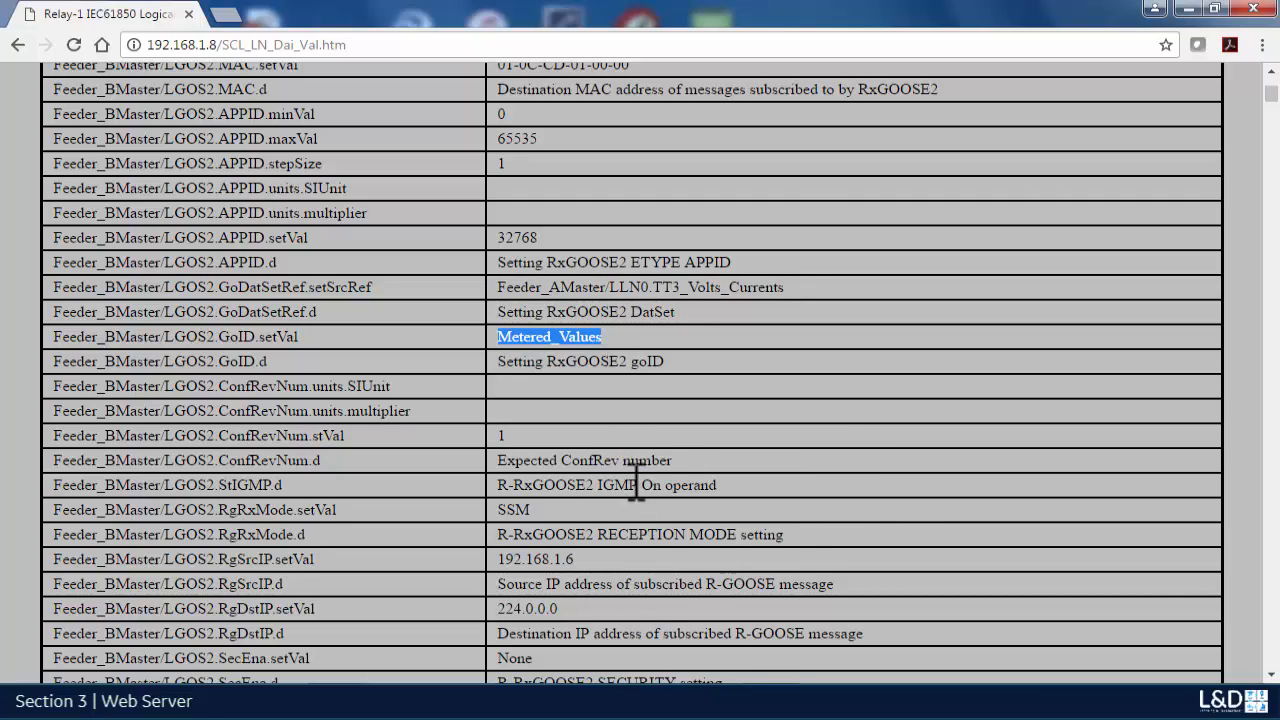
{"action": "left_click", "coordinate": [1271, 676]}
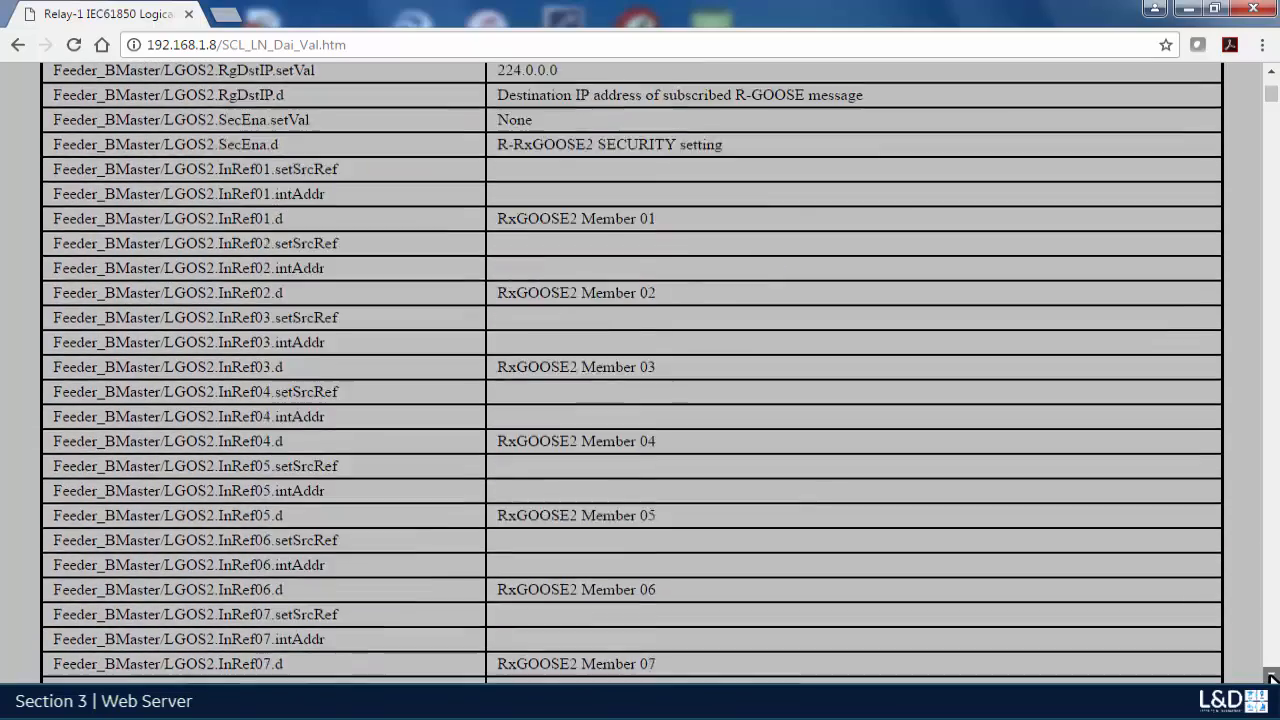
{"action": "left_click_drag", "start_coordinate": [1271, 676], "coordinate": [1271, 676]}
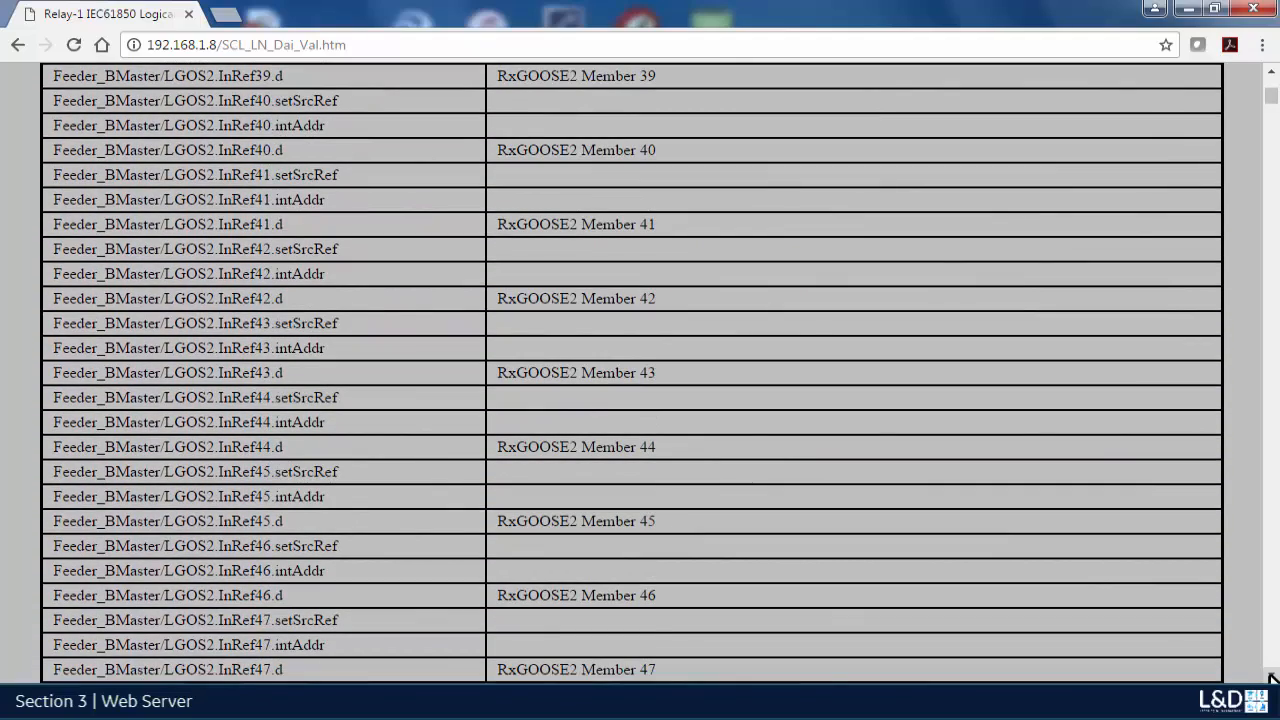
Step: Examine the breaker failure, phase distance, fault report and selector switch logical node values further down the list
{"action": "left_click_drag", "start_coordinate": [1272, 115], "coordinate": [1272, 128]}
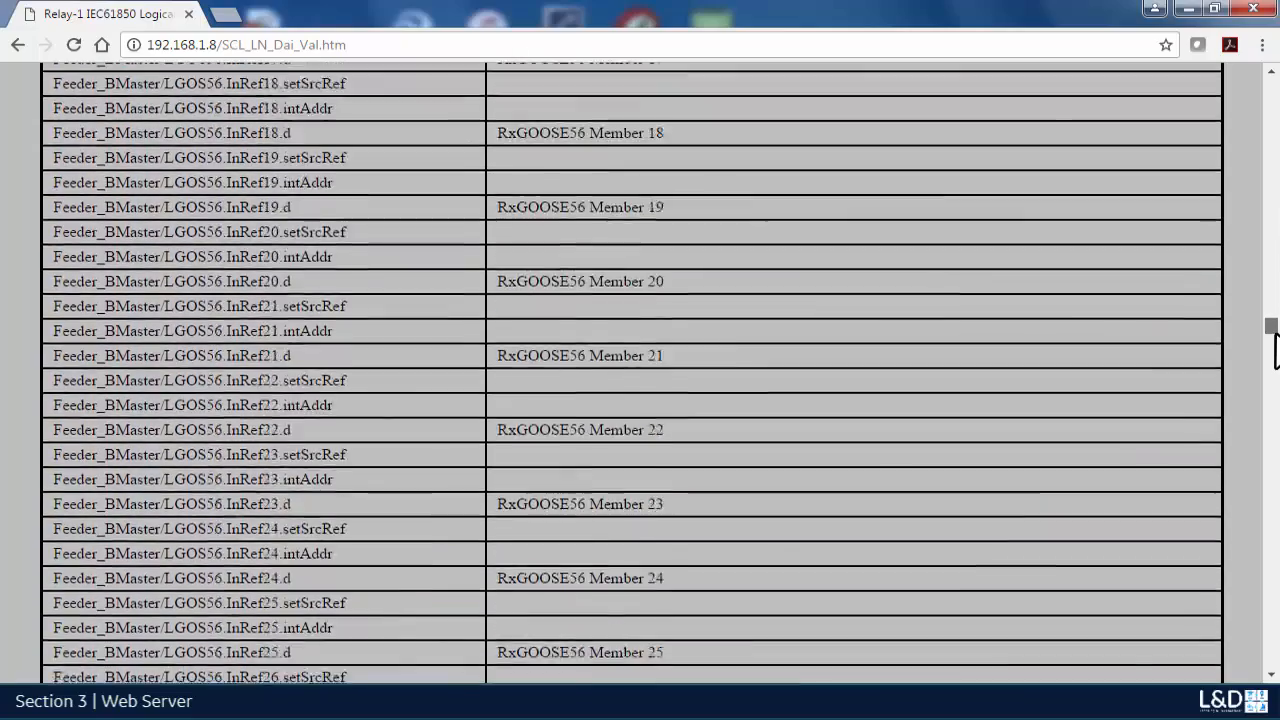
{"action": "left_click_drag", "start_coordinate": [1274, 340], "coordinate": [1277, 443]}
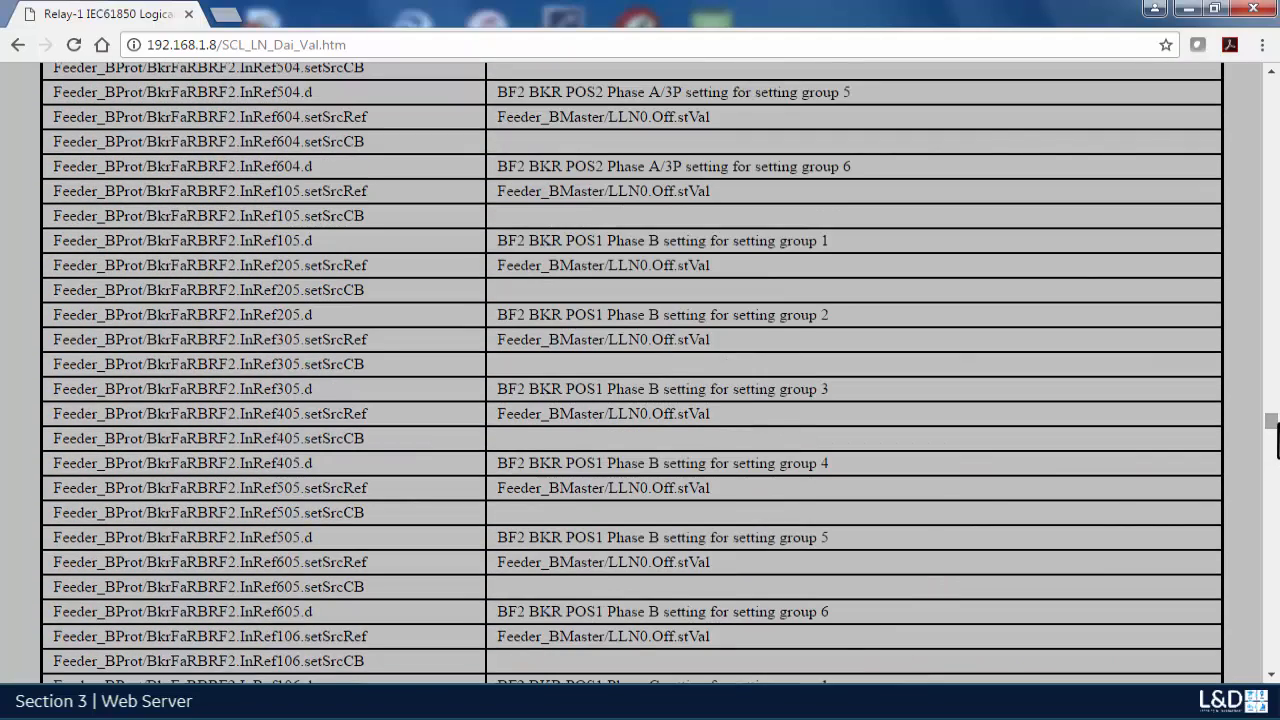
{"action": "left_click_drag", "start_coordinate": [1273, 418], "coordinate": [1273, 439]}
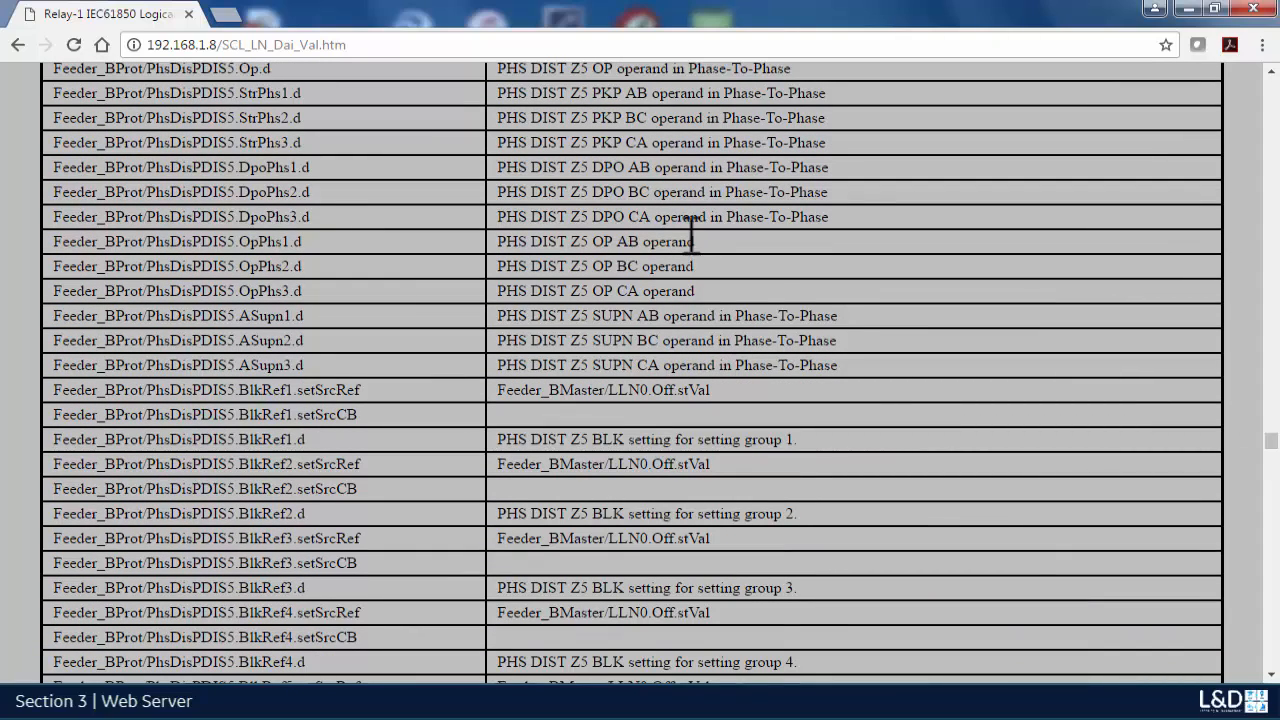
{"action": "left_click_drag", "start_coordinate": [1271, 442], "coordinate": [1271, 463]}
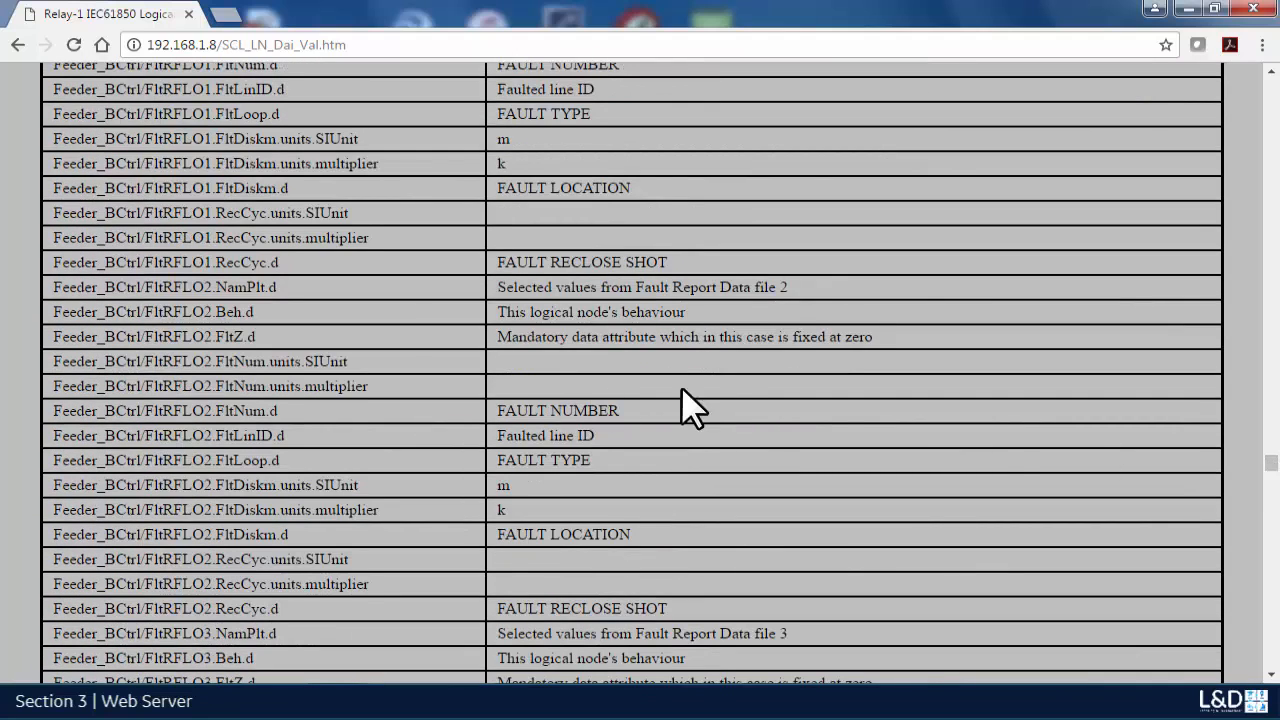
{"action": "scroll", "coordinate": [746, 387], "scroll_direction": "down", "scroll_amount": 10}
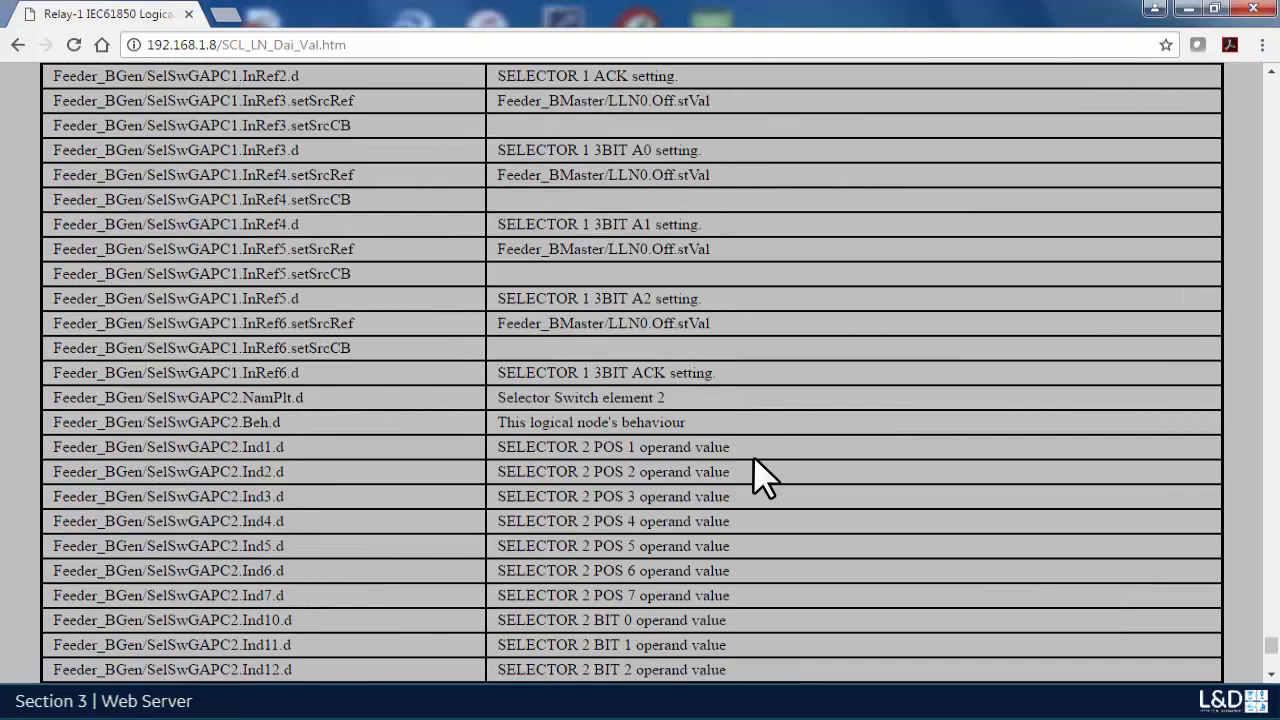
Step: Examine the LEDsIHMI1 user LED operands and input references, and the target resetting and digital counter nodes
{"action": "left_click_drag", "start_coordinate": [1270, 645], "coordinate": [1268, 648]}
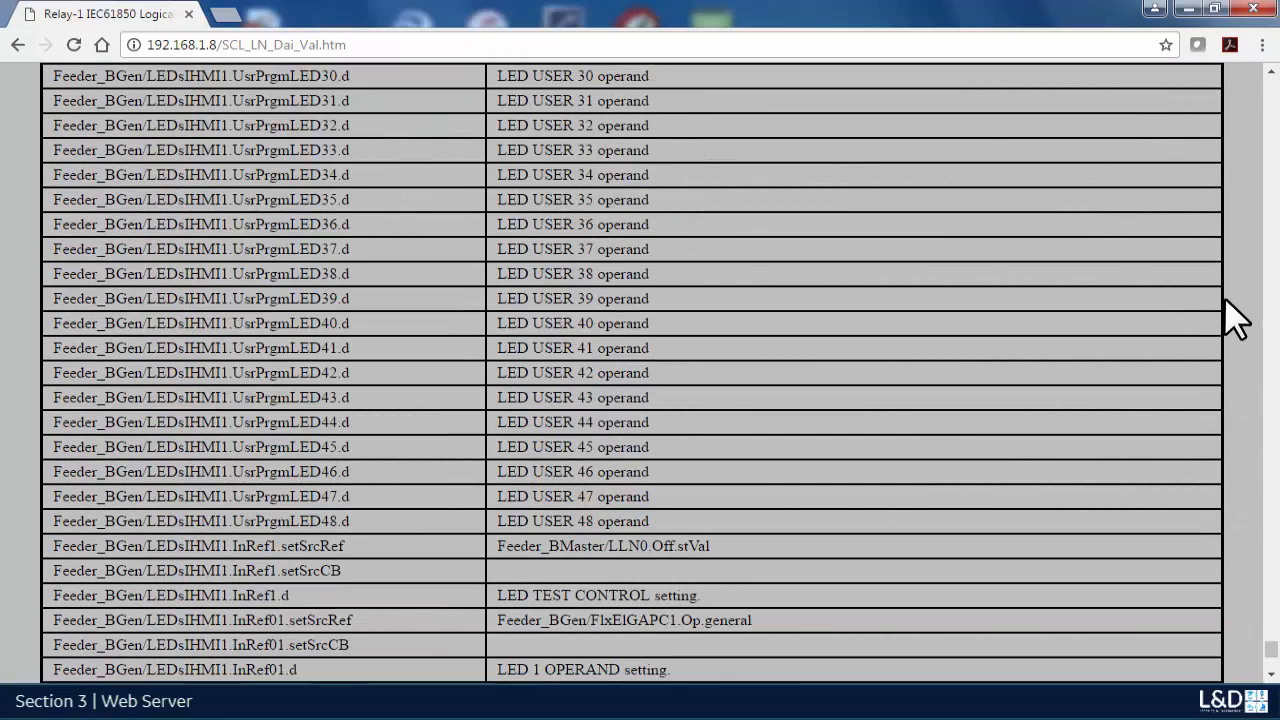
{"action": "left_click_drag", "start_coordinate": [1271, 70], "coordinate": [1272, 70]}
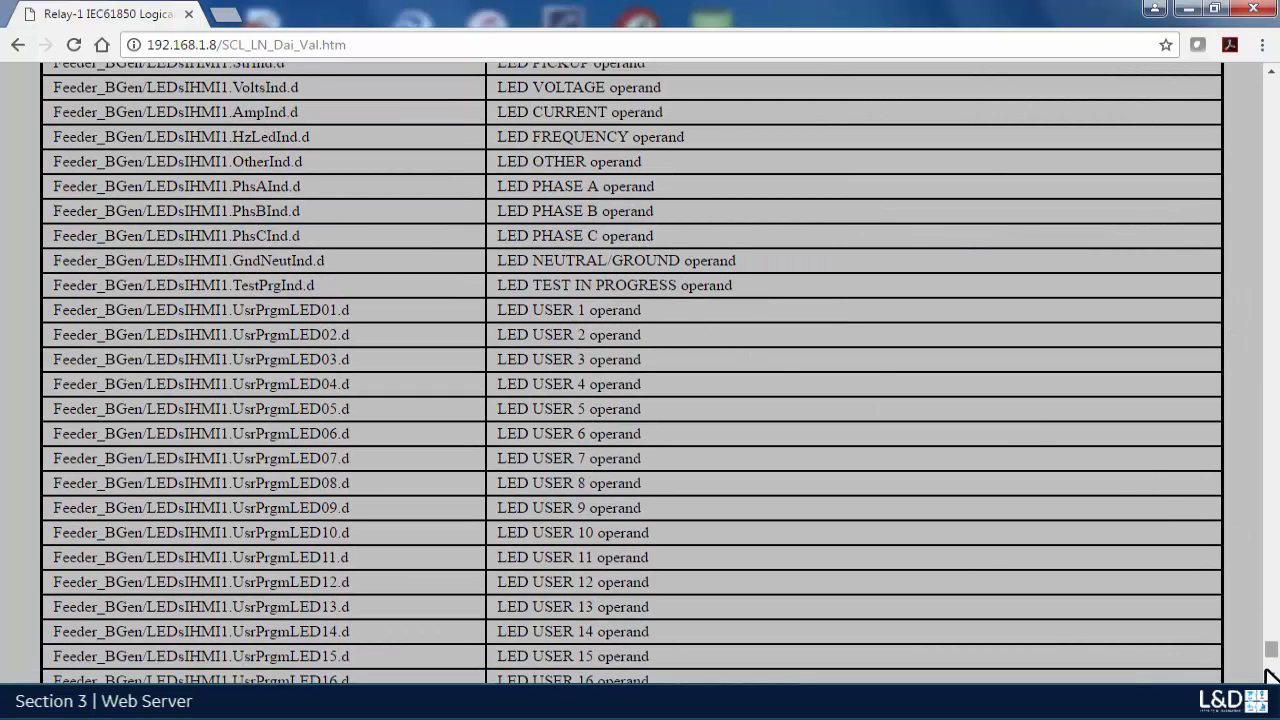
{"action": "left_click_drag", "start_coordinate": [1273, 678], "coordinate": [1273, 678]}
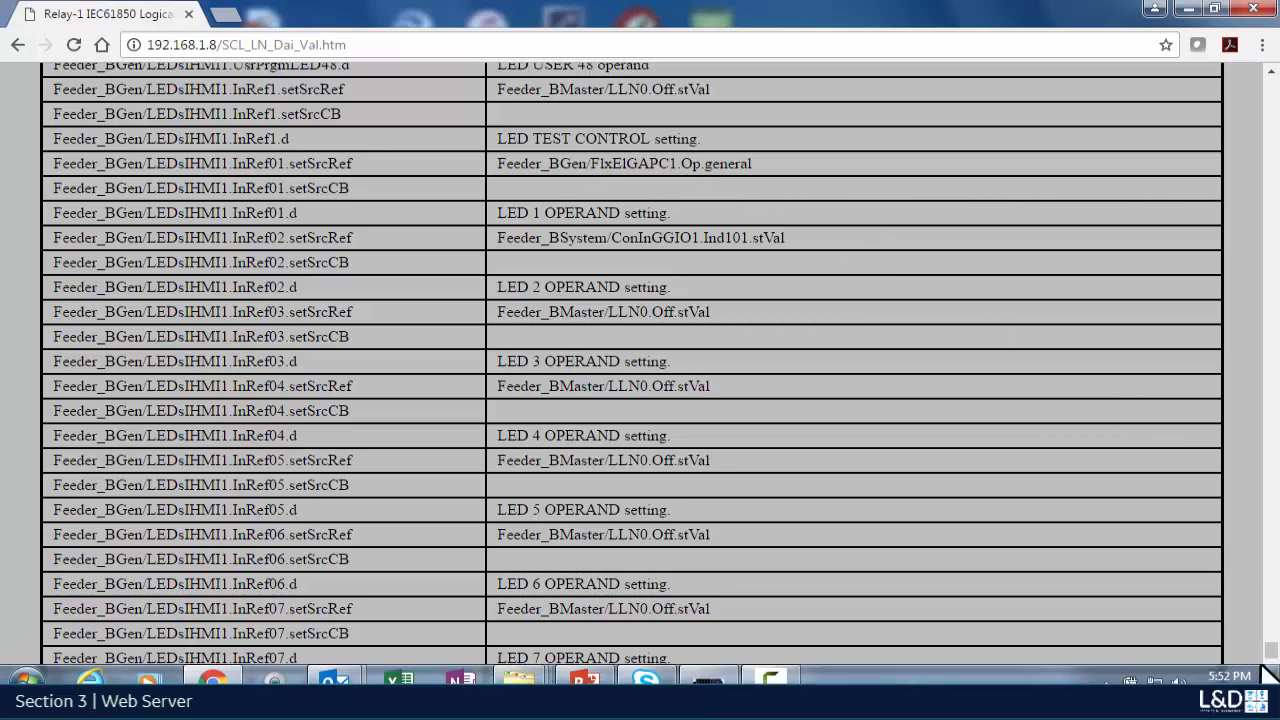
{"action": "left_click", "coordinate": [1270, 678]}
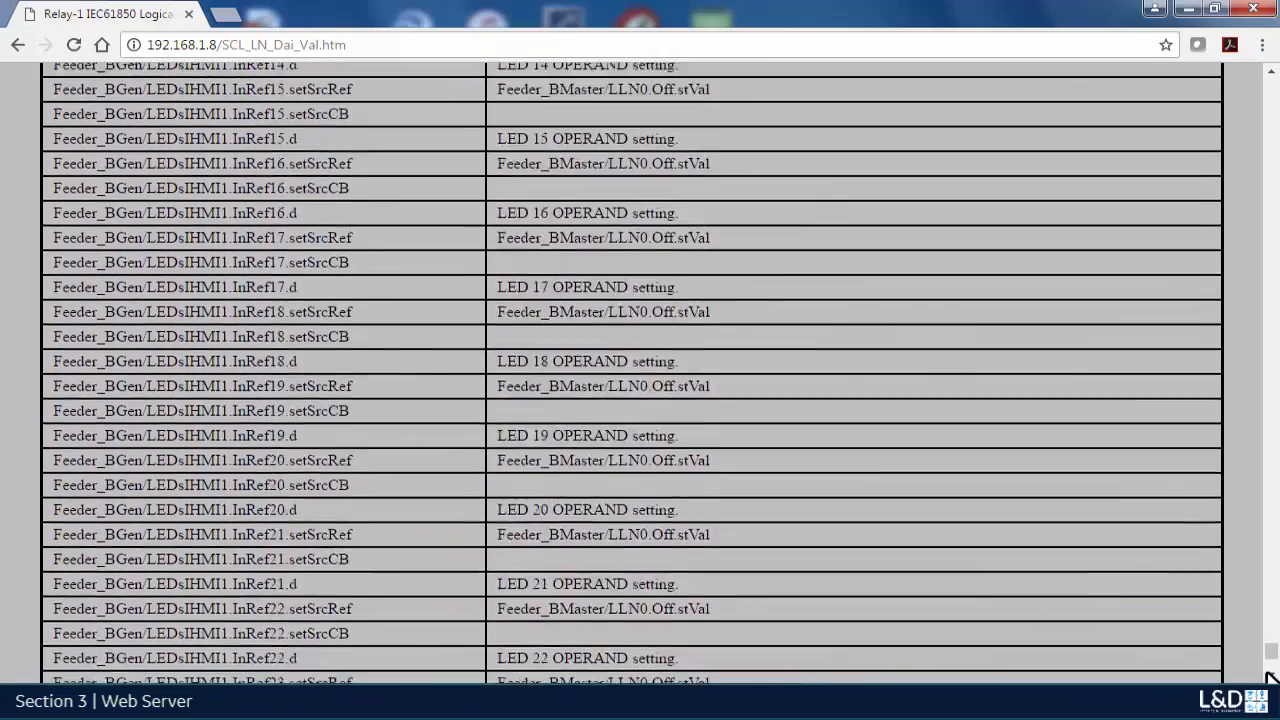
{"action": "left_click", "coordinate": [1271, 677]}
{"action": "left_click", "coordinate": [1271, 677]}
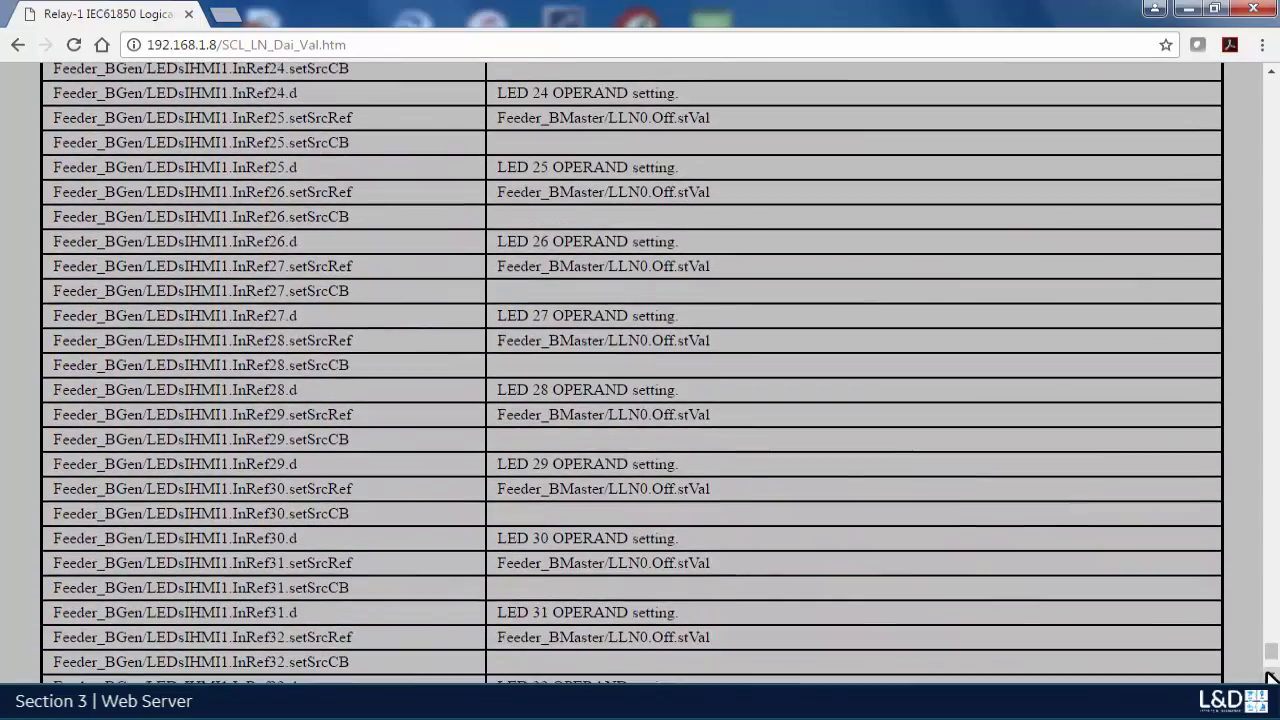
{"action": "left_click", "coordinate": [1271, 677]}
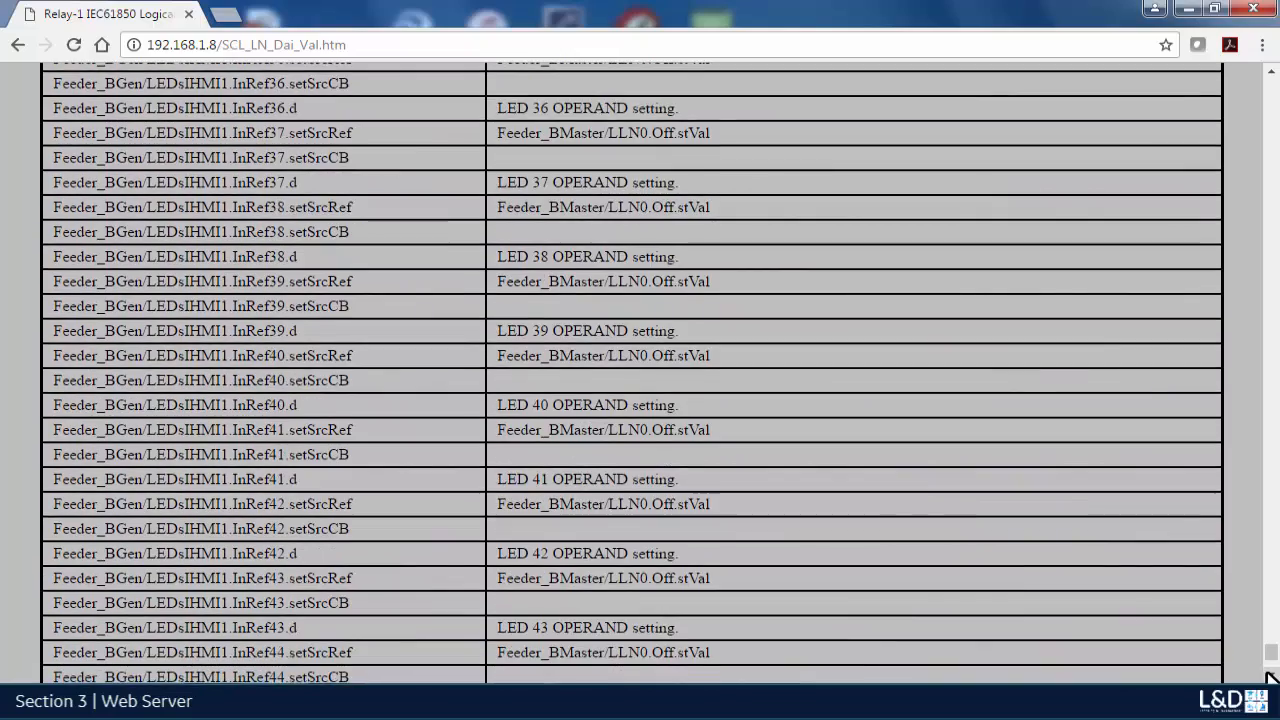
{"action": "left_click", "coordinate": [1271, 677]}
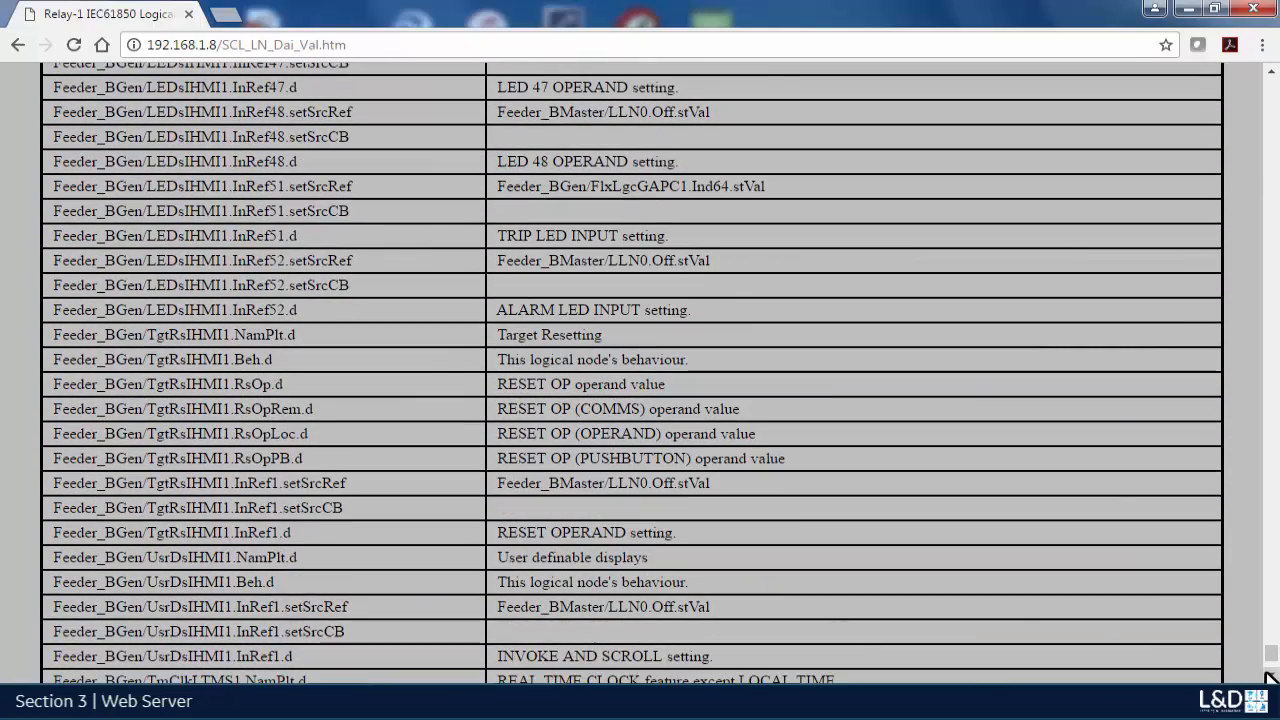
{"action": "left_click", "coordinate": [1271, 677]}
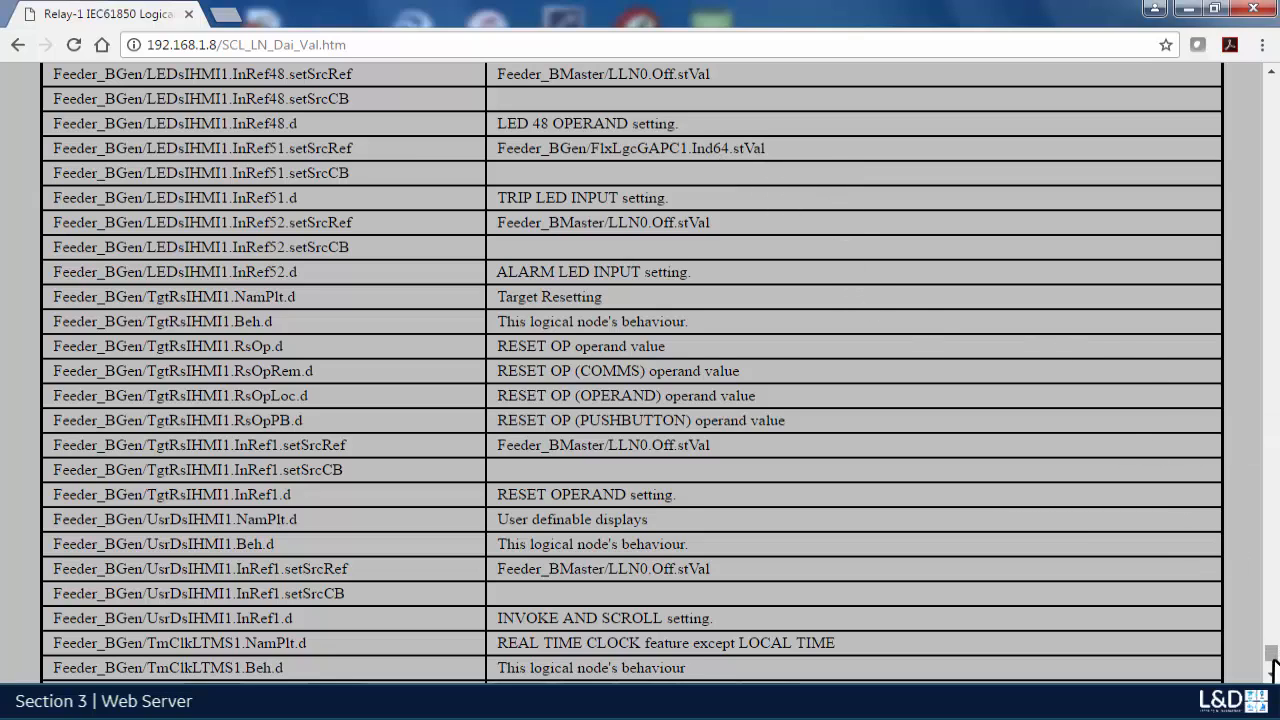
{"action": "left_click_drag", "start_coordinate": [1271, 672], "coordinate": [1272, 676]}
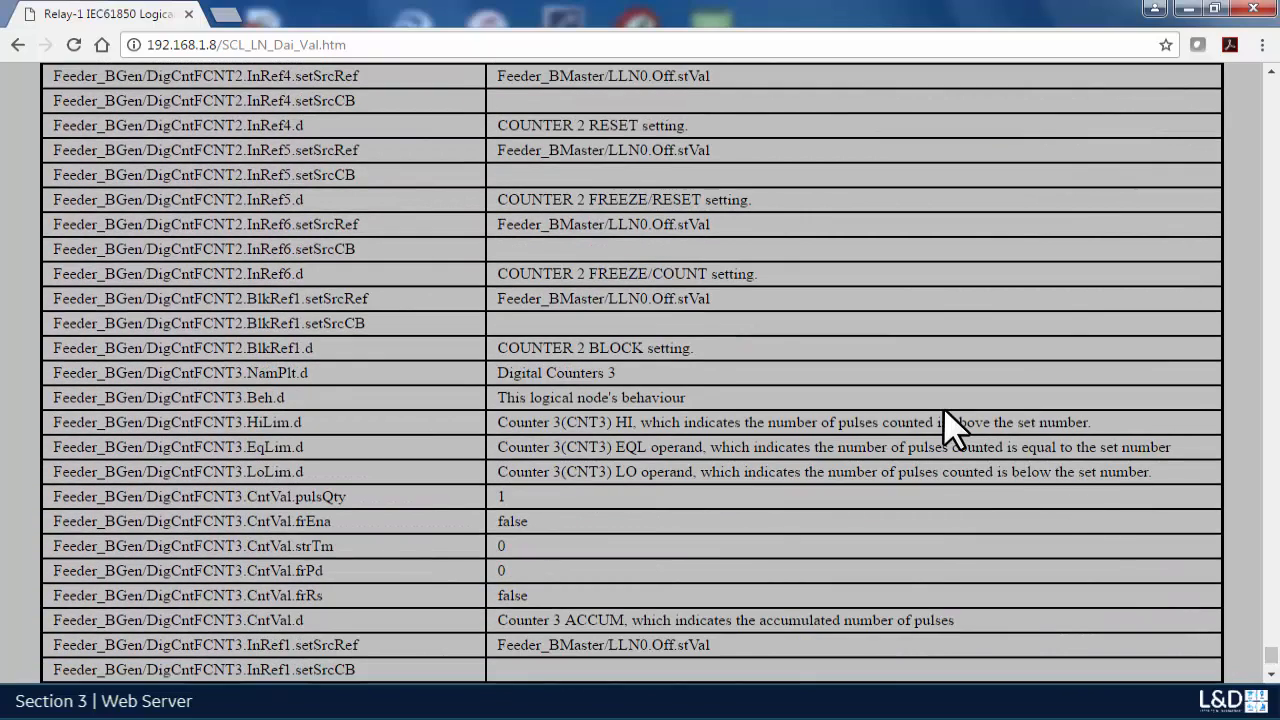
Step: Open the IEC61850 InRef Map page and examine the source references of the group activation, trip, breaker and XSWI interlock settings
{"action": "key", "text": "alt+Left"}
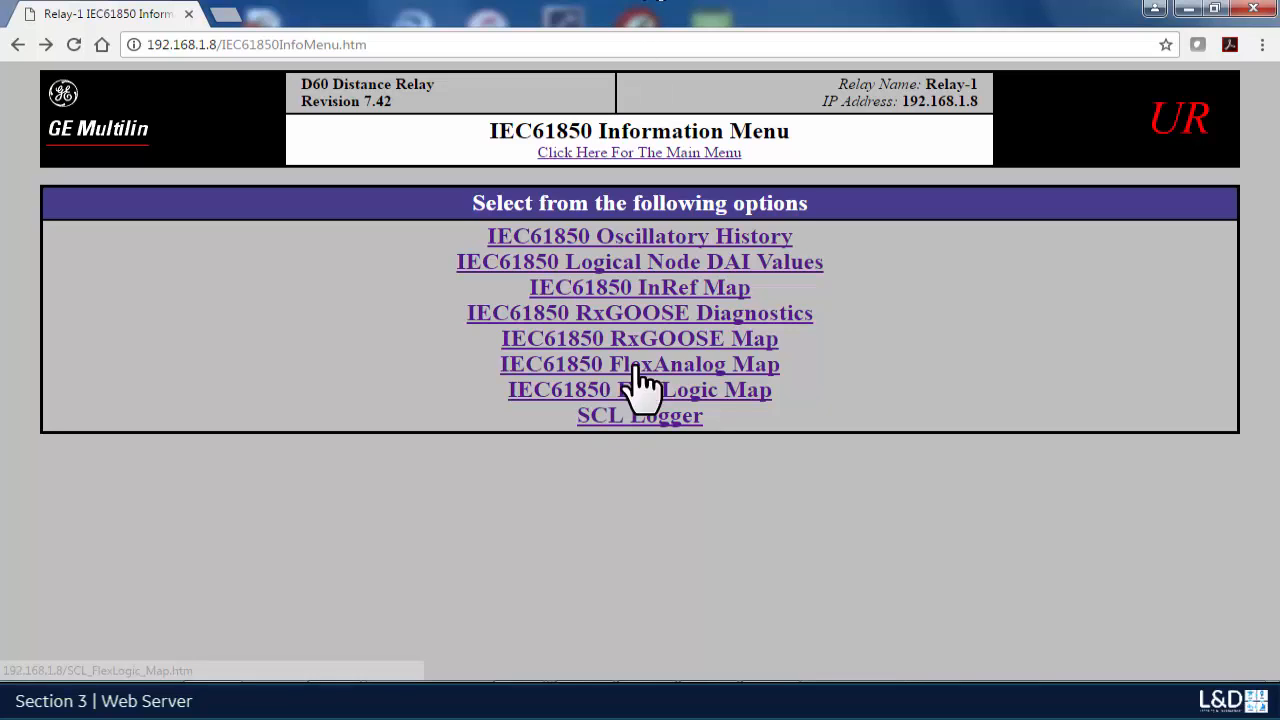
{"action": "left_click", "coordinate": [707, 300]}
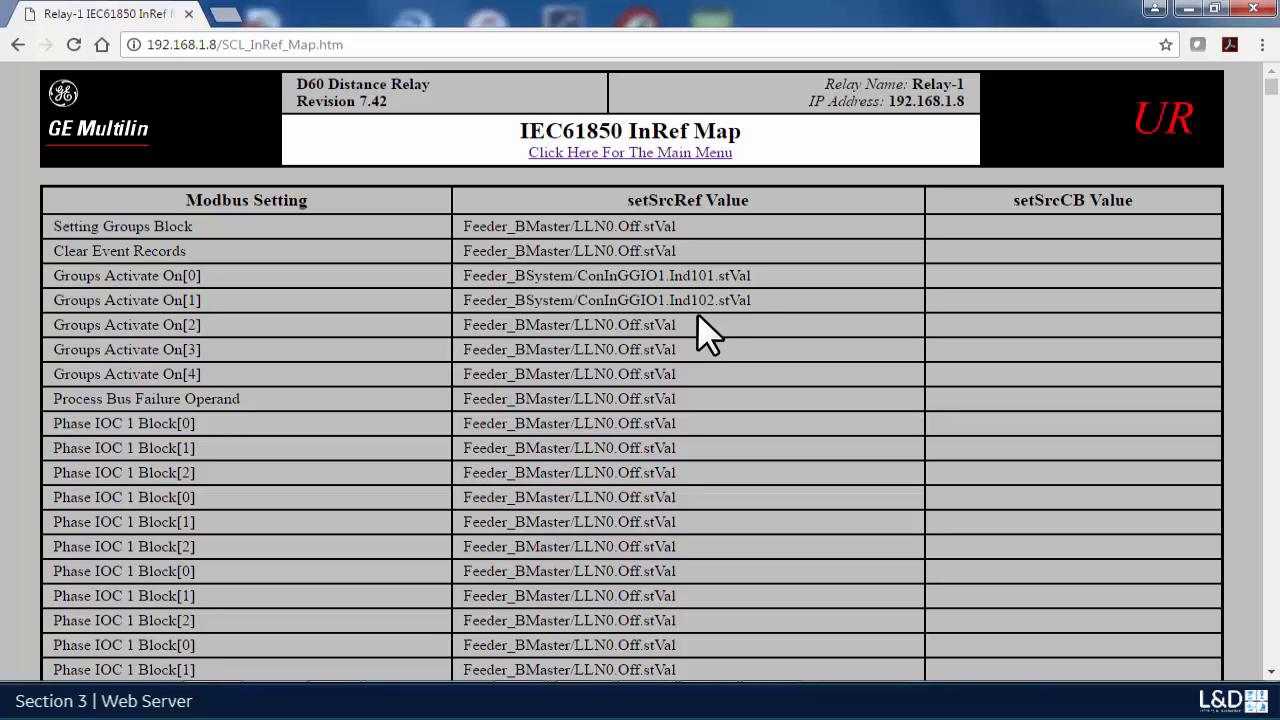
{"action": "scroll", "coordinate": [697, 316], "scroll_direction": "down", "scroll_amount": 20}
{"action": "scroll", "coordinate": [697, 316], "scroll_direction": "down", "scroll_amount": 20}
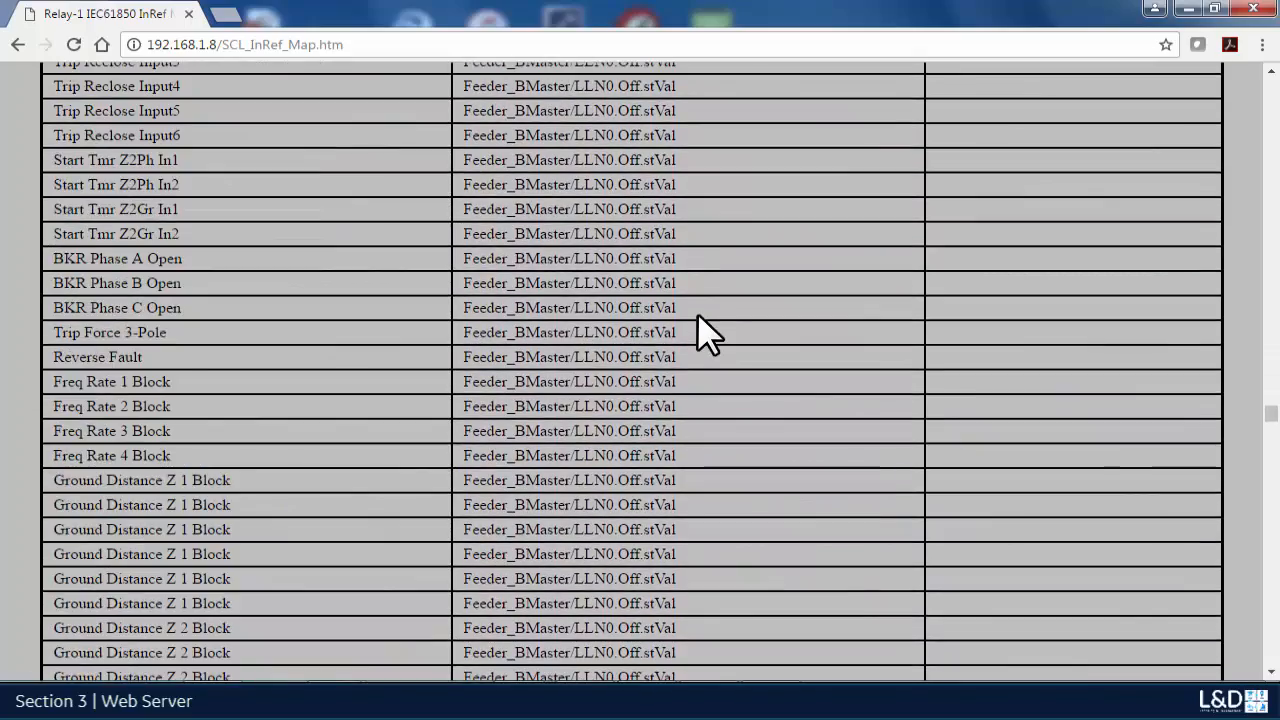
{"action": "scroll", "coordinate": [697, 316], "scroll_direction": "up", "scroll_amount": 15}
{"action": "scroll", "coordinate": [699, 318], "scroll_direction": "down", "scroll_amount": 15}
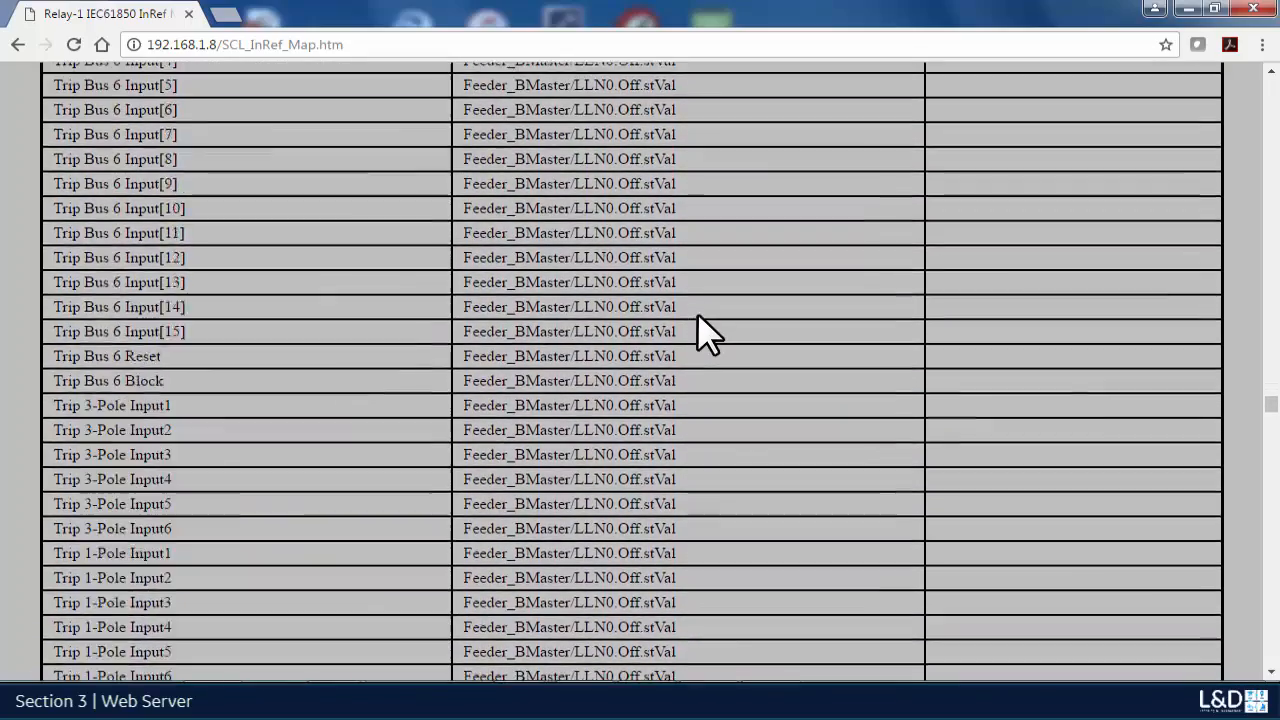
{"action": "scroll", "coordinate": [699, 318], "scroll_direction": "down", "scroll_amount": 12}
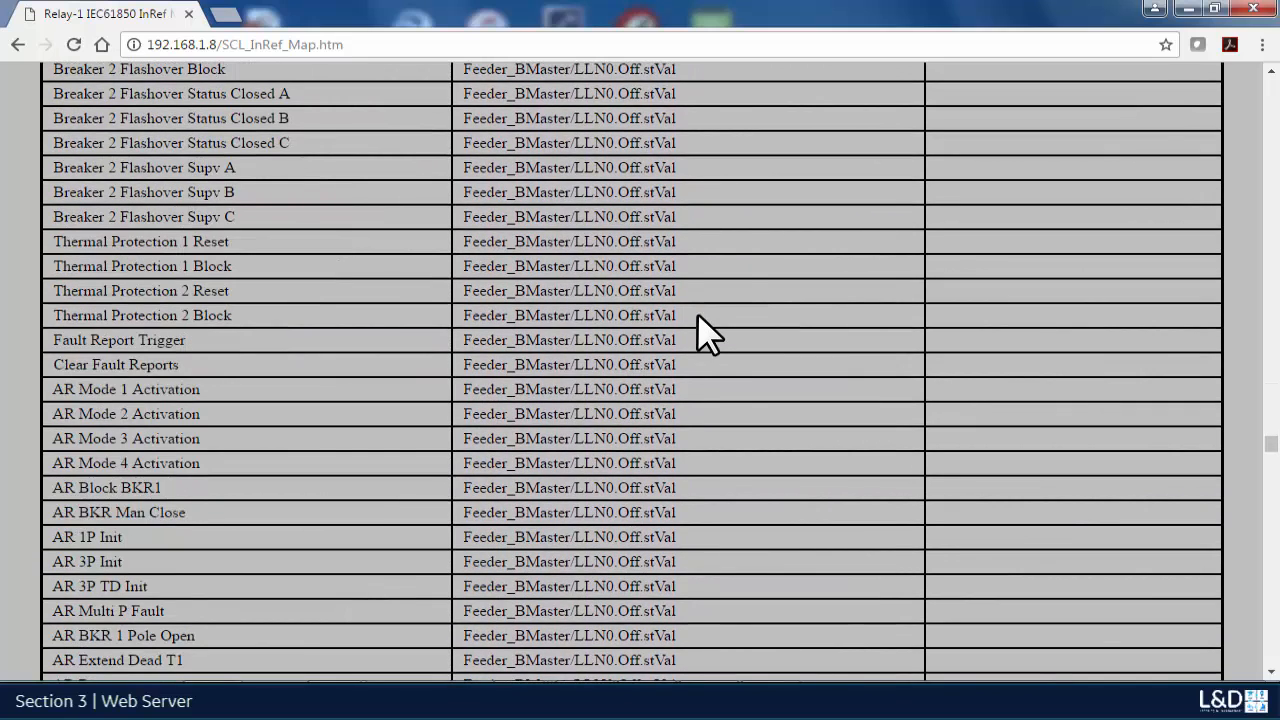
{"action": "scroll", "coordinate": [699, 316], "scroll_direction": "down", "scroll_amount": 5}
{"action": "scroll", "coordinate": [699, 318], "scroll_direction": "down", "scroll_amount": 5}
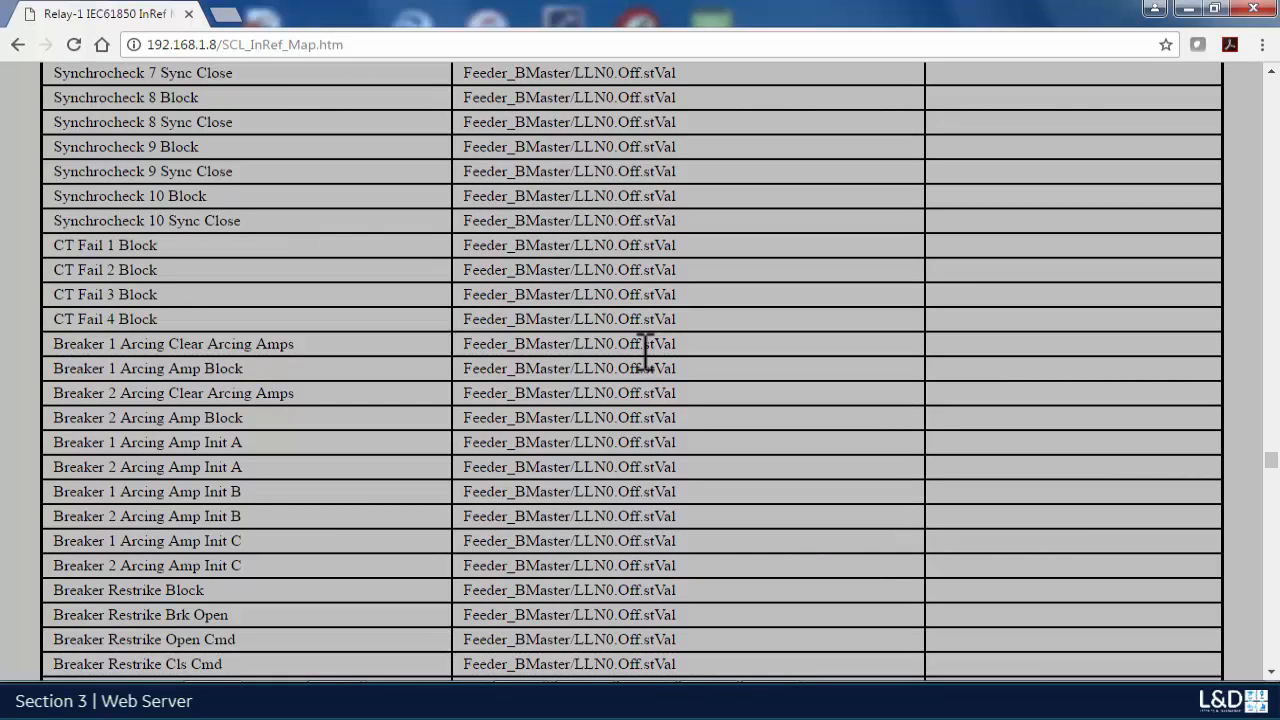
{"action": "scroll", "coordinate": [645, 352], "scroll_direction": "down", "scroll_amount": 10}
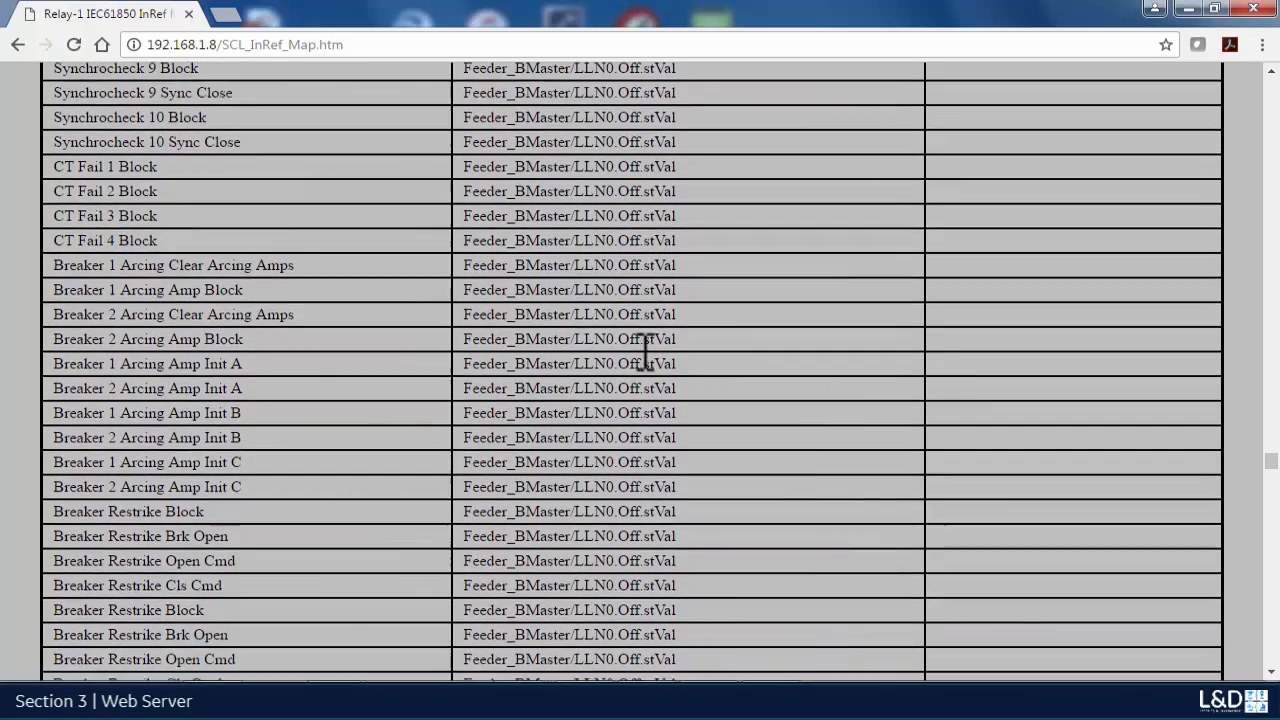
{"action": "scroll", "coordinate": [645, 352], "scroll_direction": "down", "scroll_amount": 2}
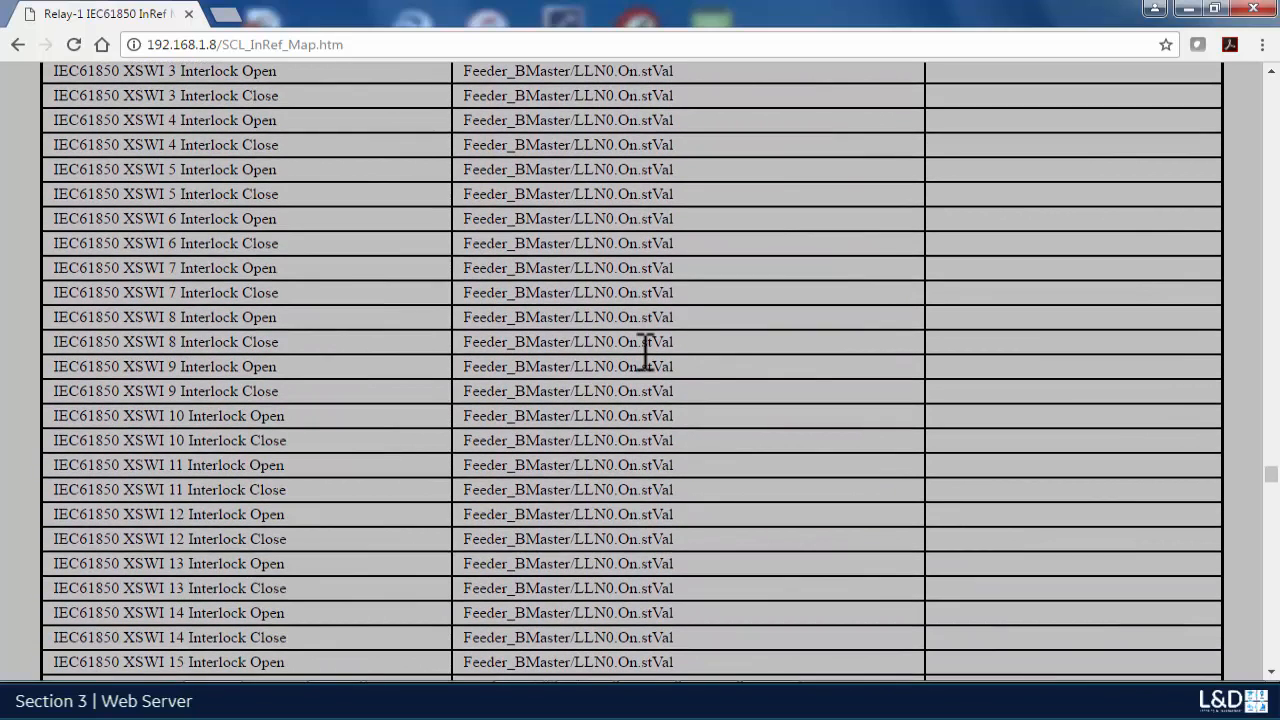
Step: Search the InRef map for "trip bus" and for "contact" to find the trip bus input and contact output references
{"action": "key", "text": "ctrl+f"}
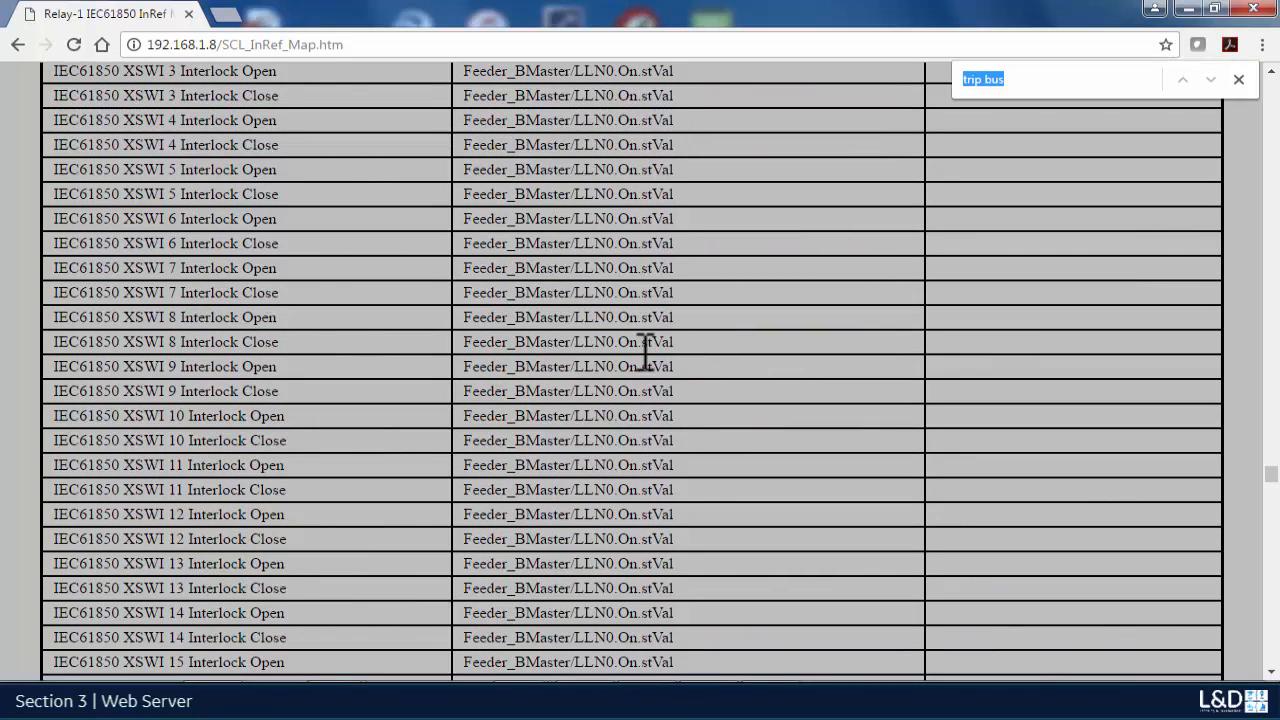
{"action": "key", "text": "Return"}
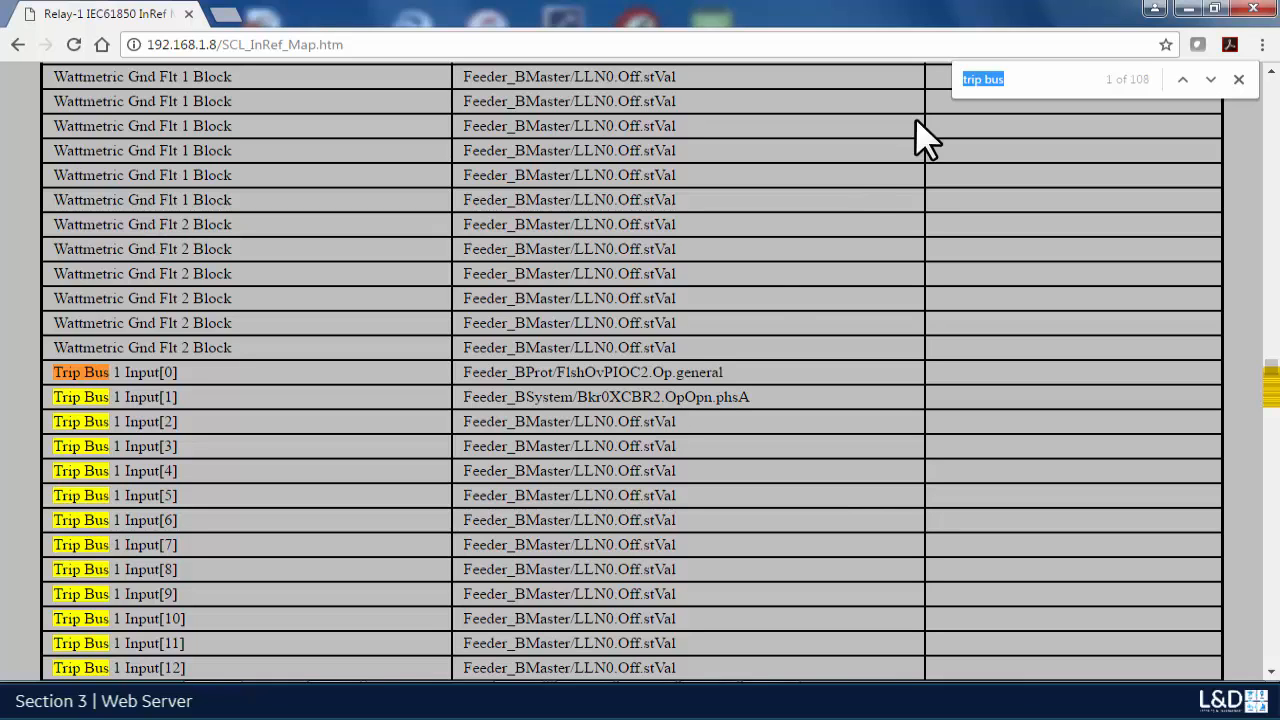
{"action": "left_click", "coordinate": [1023, 75]}
{"action": "key", "text": "ctrl+a"}
{"action": "type", "text": "contact"}
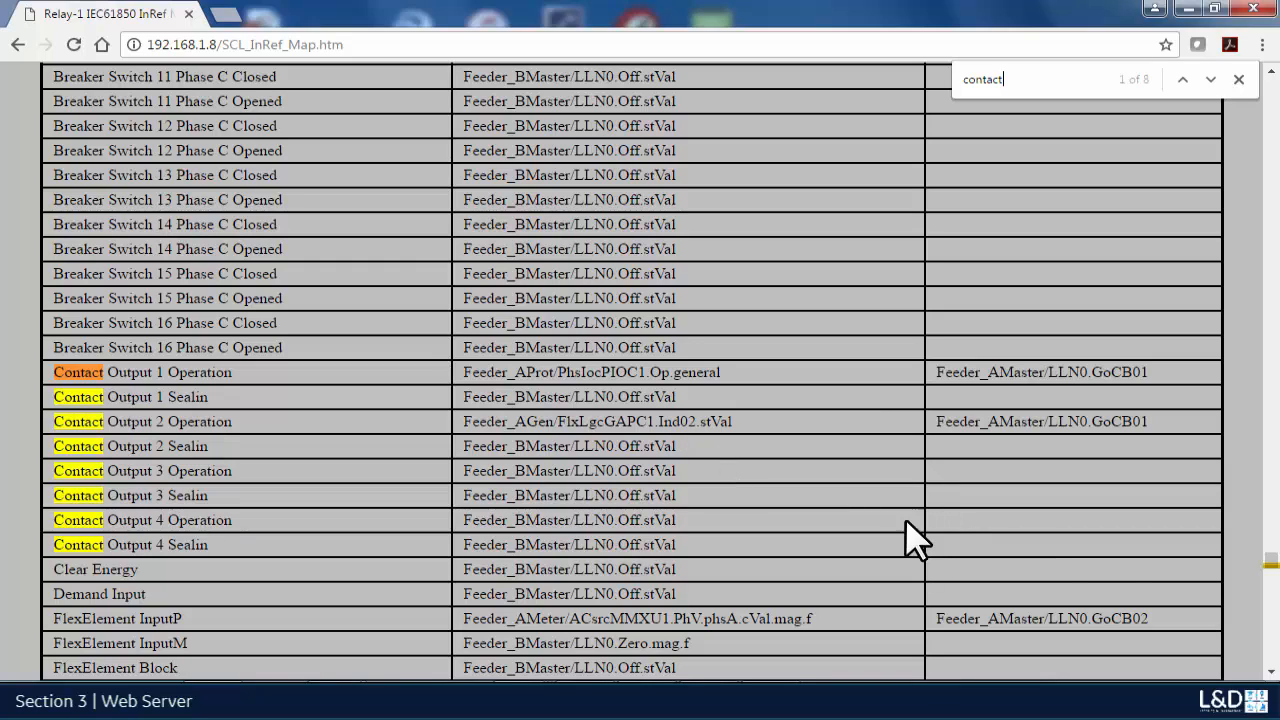
Step: Examine the source reference and control block values of the FlexElement inputs below the contact outputs
{"action": "left_click", "coordinate": [1273, 673]}
{"action": "left_click", "coordinate": [1272, 673]}
{"action": "left_click", "coordinate": [1272, 673]}
{"action": "left_click", "coordinate": [1272, 673]}
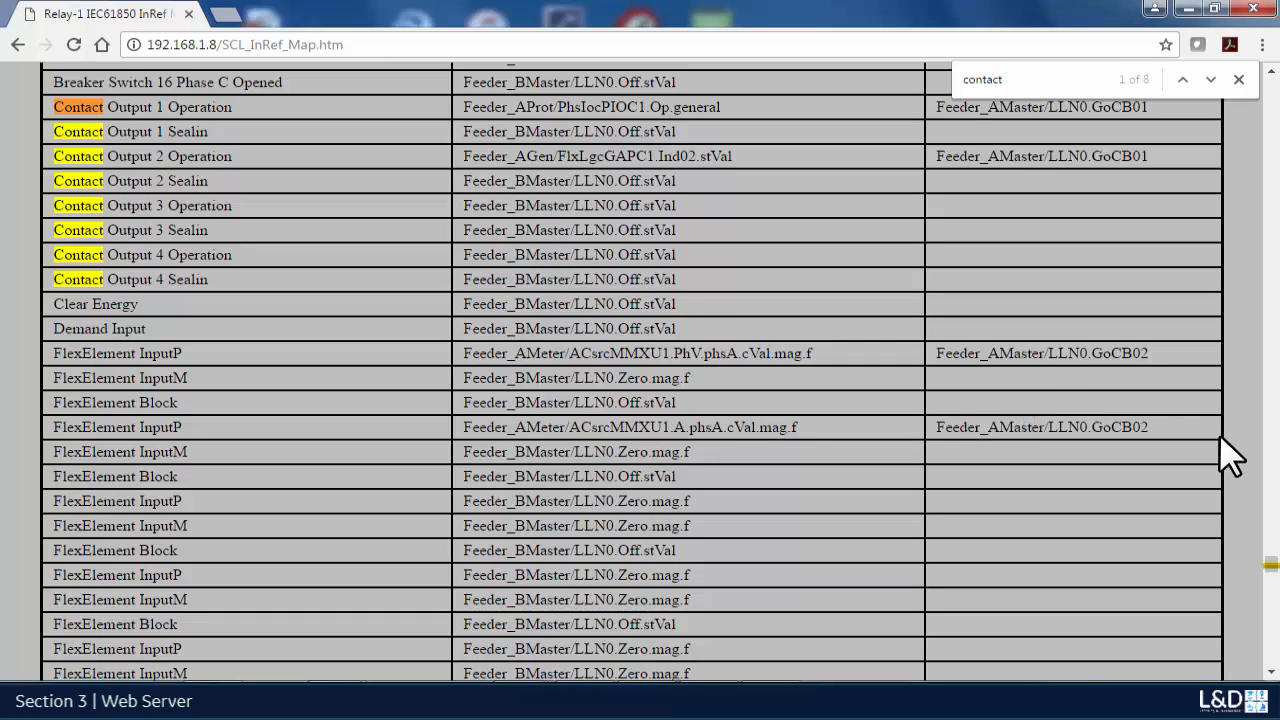
Step: Find the User Programmable LED operands in the InRef map and examine the source references of LED 1 and LED 2
{"action": "left_click", "coordinate": [1270, 645]}
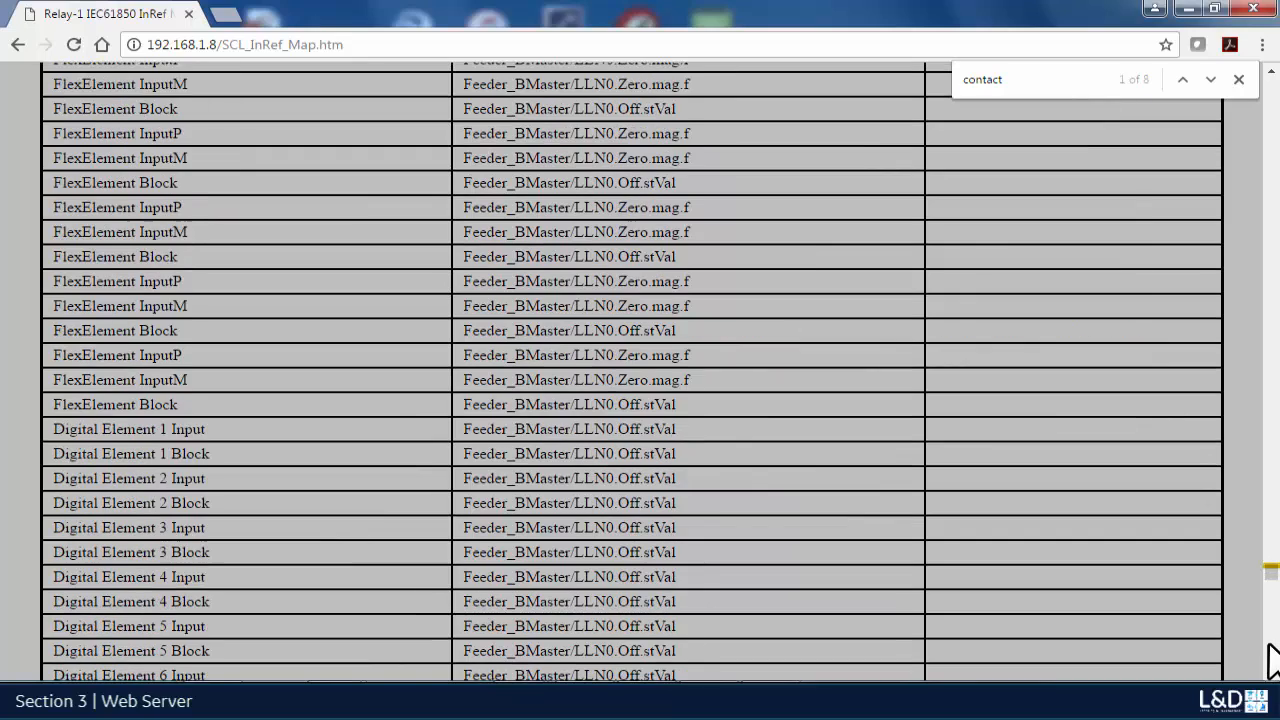
{"action": "left_click", "coordinate": [1270, 645]}
{"action": "left_click", "coordinate": [1270, 645]}
{"action": "left_click", "coordinate": [1270, 655]}
{"action": "left_click", "coordinate": [1270, 655]}
{"action": "left_click", "coordinate": [1270, 655]}
{"action": "left_click", "coordinate": [1270, 660]}
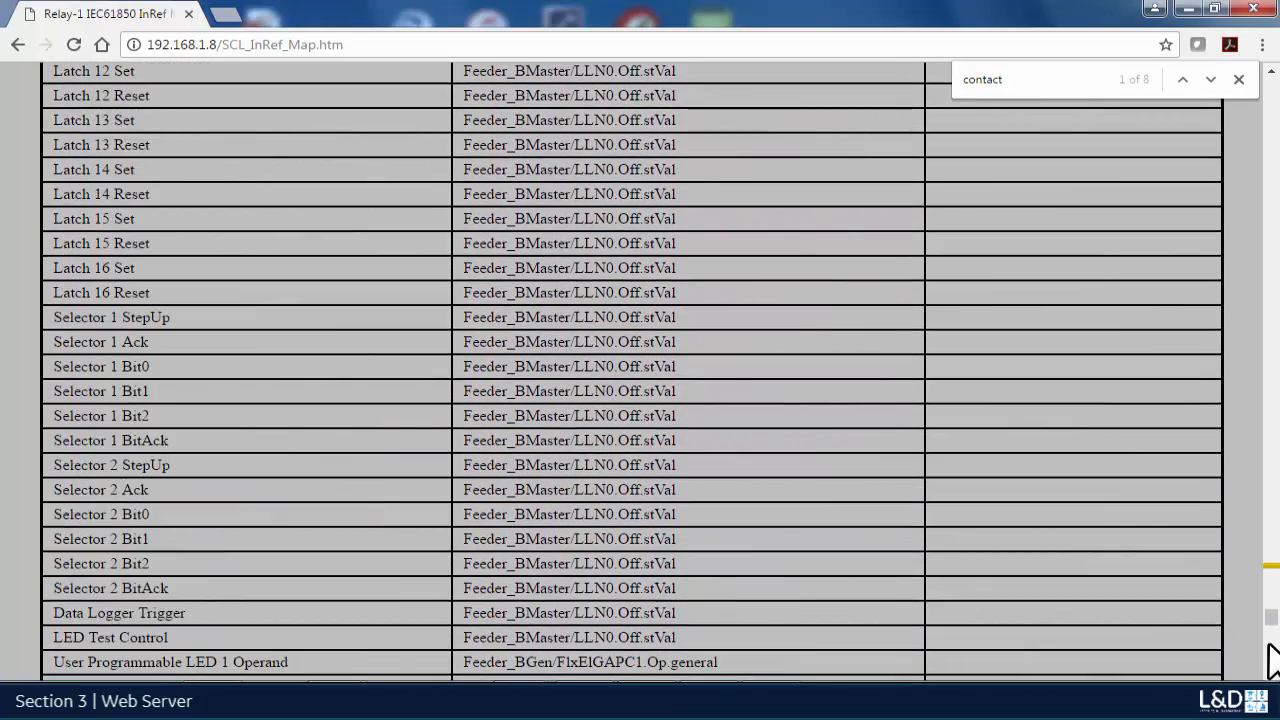
{"action": "left_click", "coordinate": [1270, 660]}
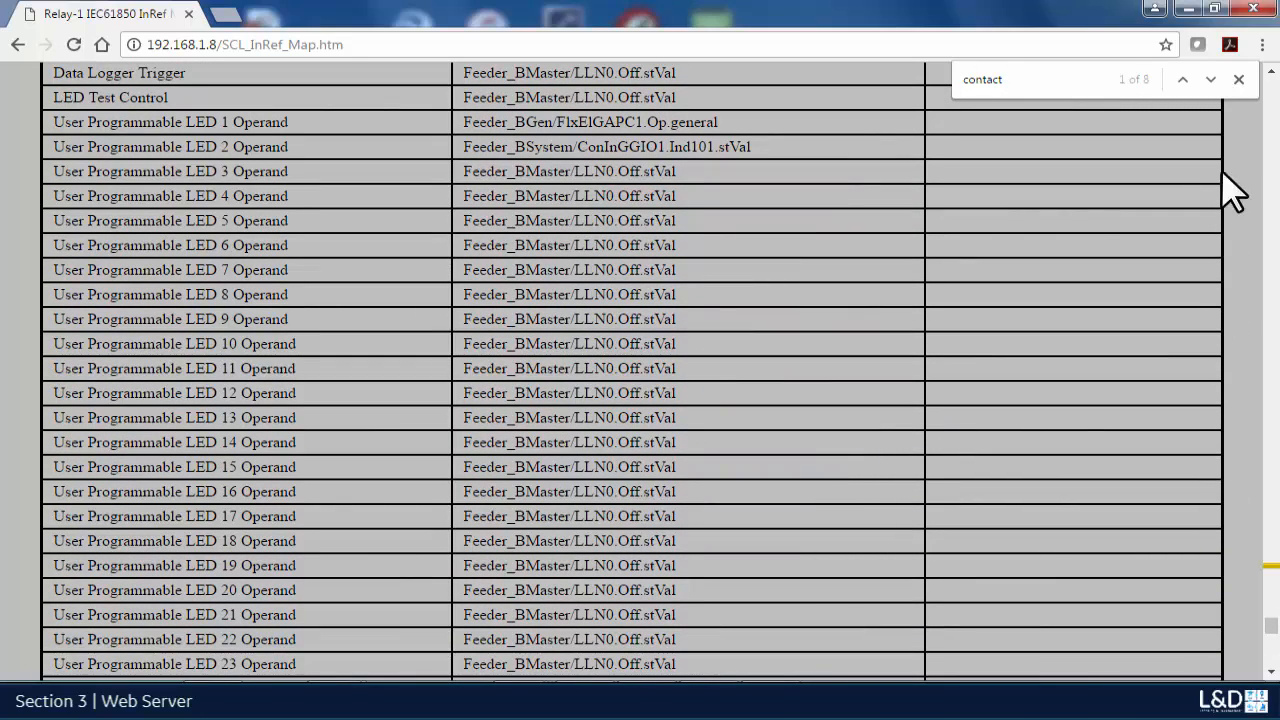
{"action": "left_click", "coordinate": [1271, 74]}
{"action": "left_click", "coordinate": [1271, 74]}
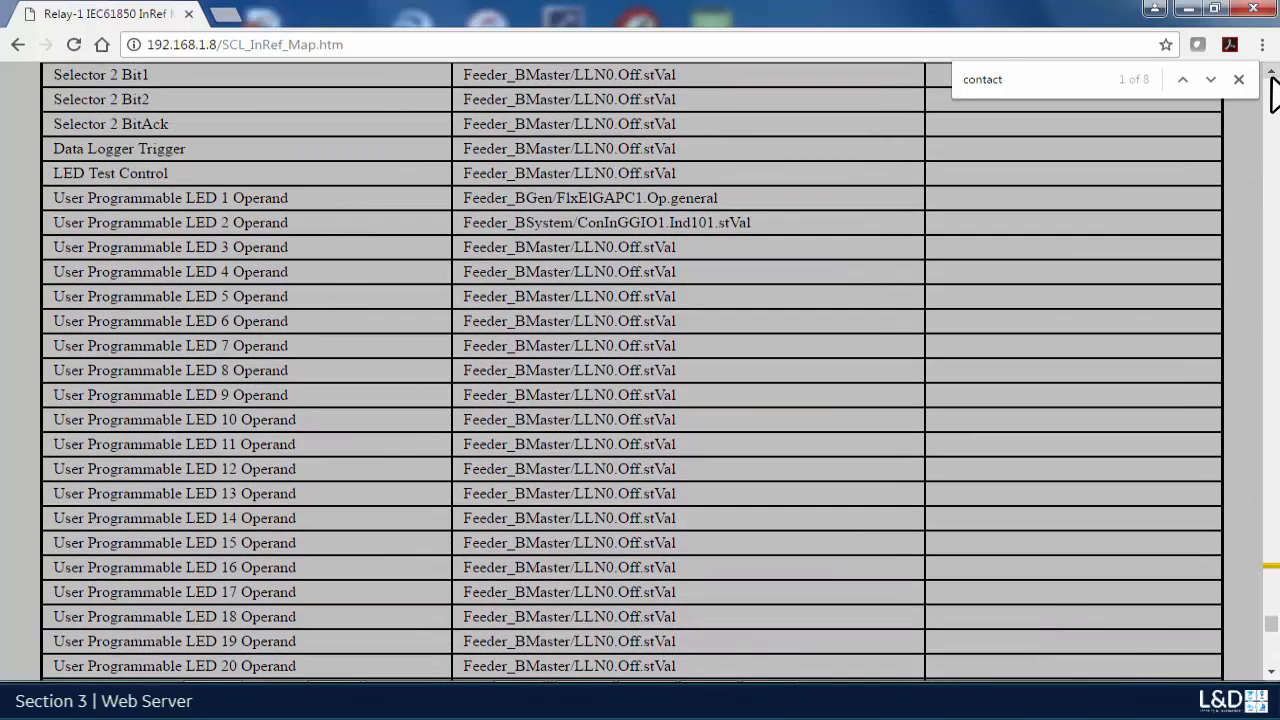
{"action": "left_click", "coordinate": [1271, 74]}
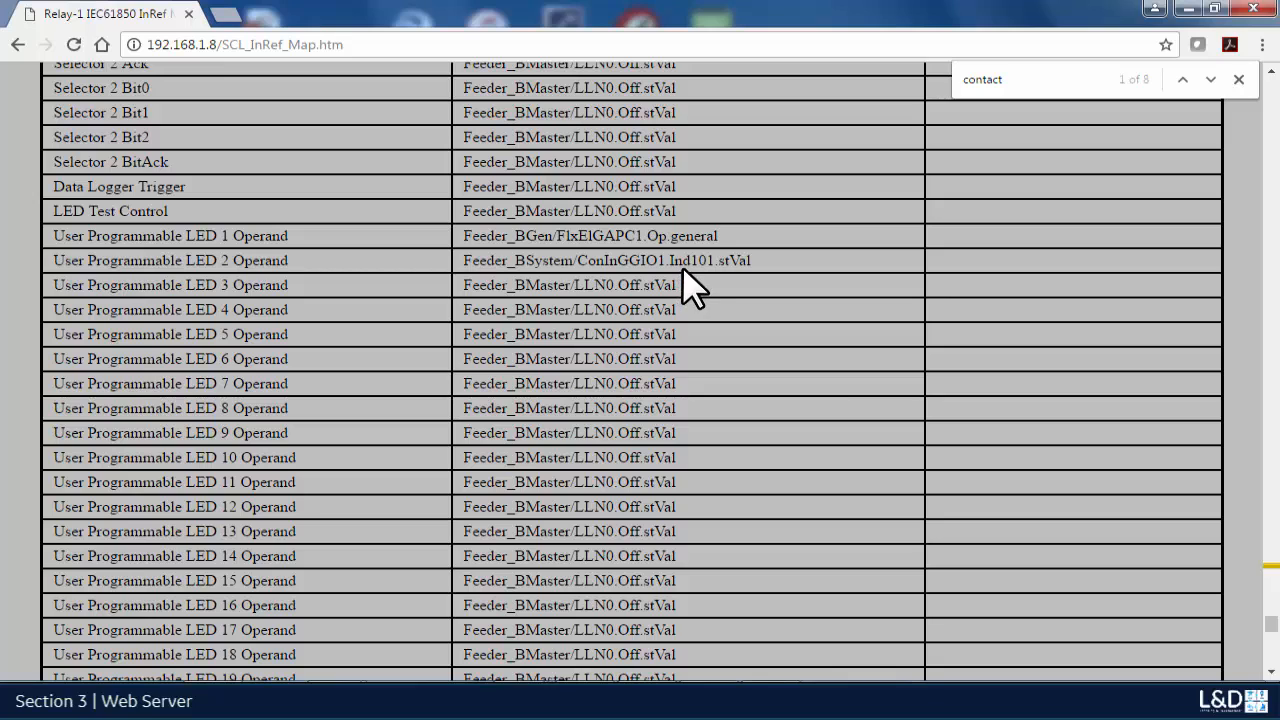
Step: Open the IEC61850 RxGOOSE Diagnostics page and examine the reason code table and the user info for GoCB02 and GoCB01
{"action": "key", "text": "alt+Left"}
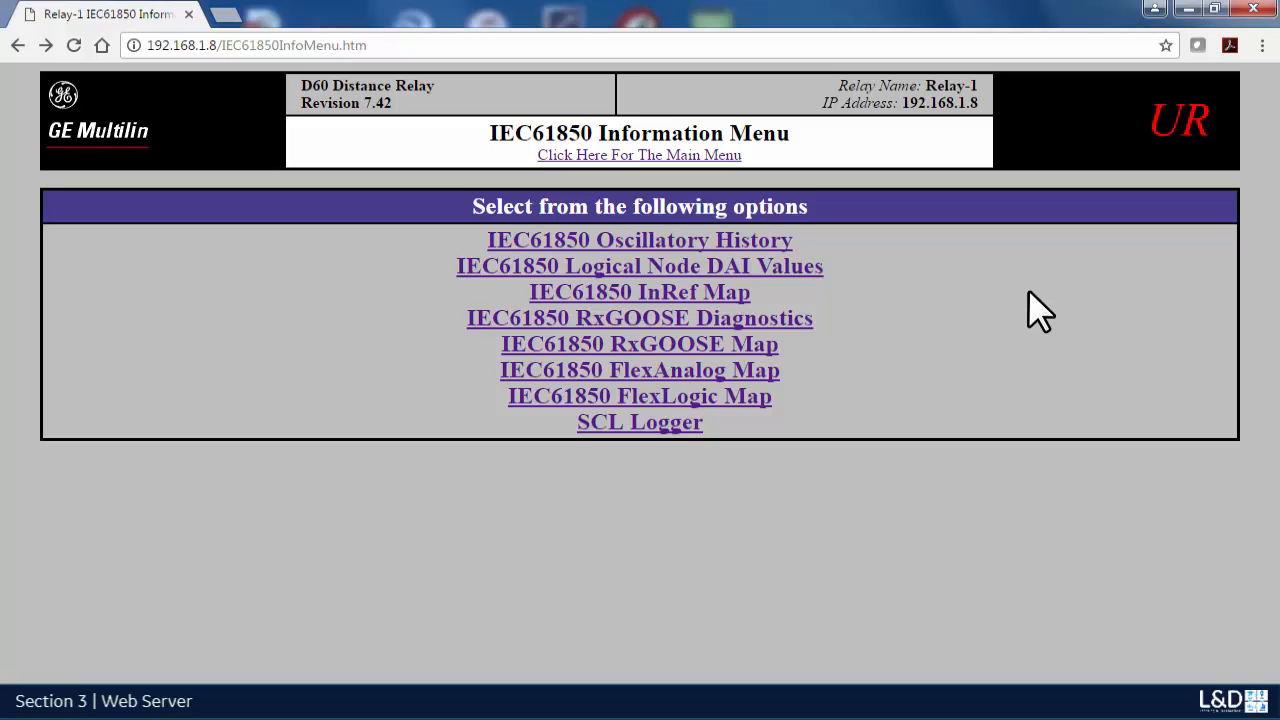
{"action": "left_click", "coordinate": [757, 323]}
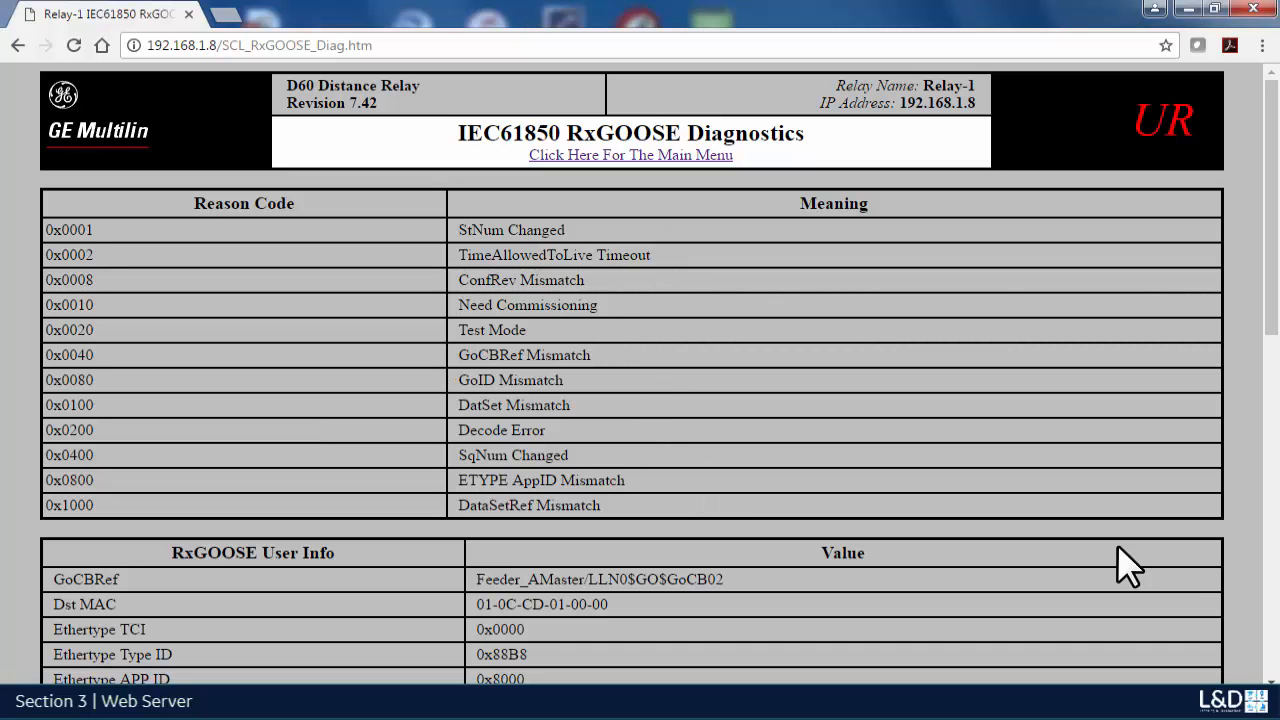
{"action": "scroll", "coordinate": [640, 373], "scroll_direction": "down", "scroll_amount": 5}
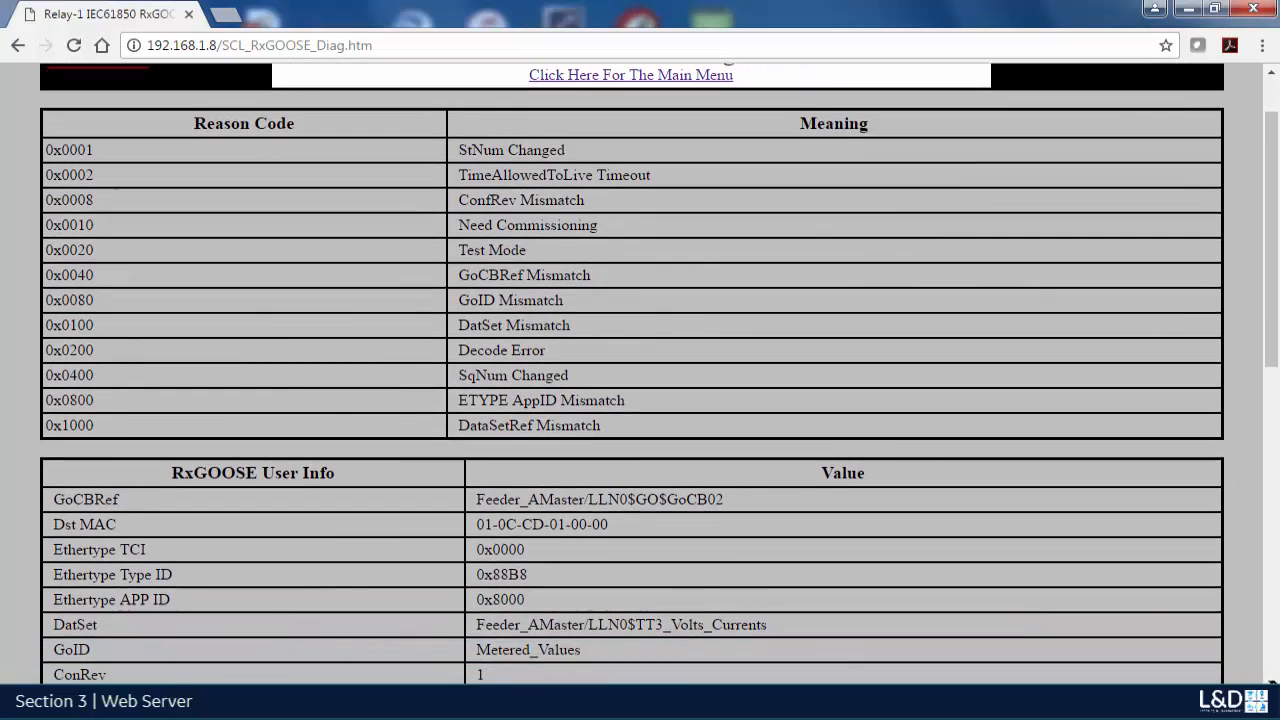
{"action": "scroll", "coordinate": [640, 373], "scroll_direction": "down", "scroll_amount": 2}
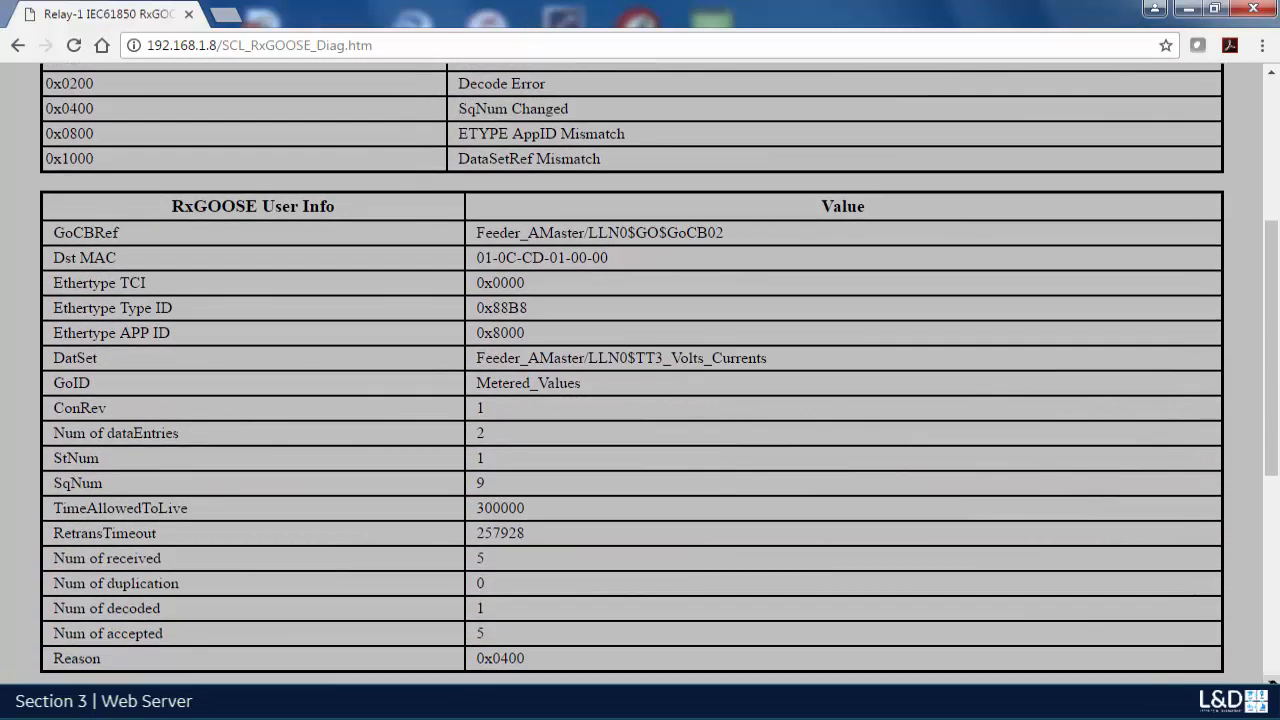
{"action": "scroll", "coordinate": [640, 373], "scroll_direction": "down", "scroll_amount": 1}
{"action": "scroll", "coordinate": [640, 373], "scroll_direction": "down", "scroll_amount": 4}
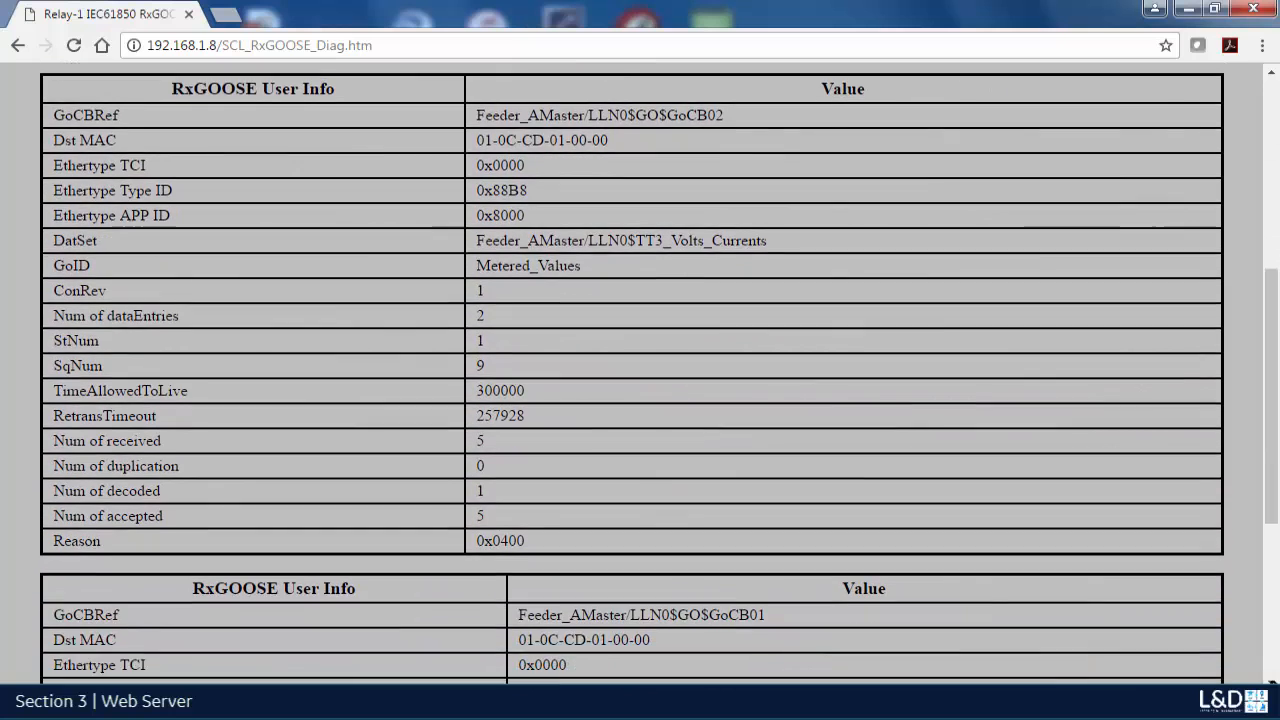
{"action": "scroll", "coordinate": [1275, 570], "scroll_direction": "down", "scroll_amount": 1}
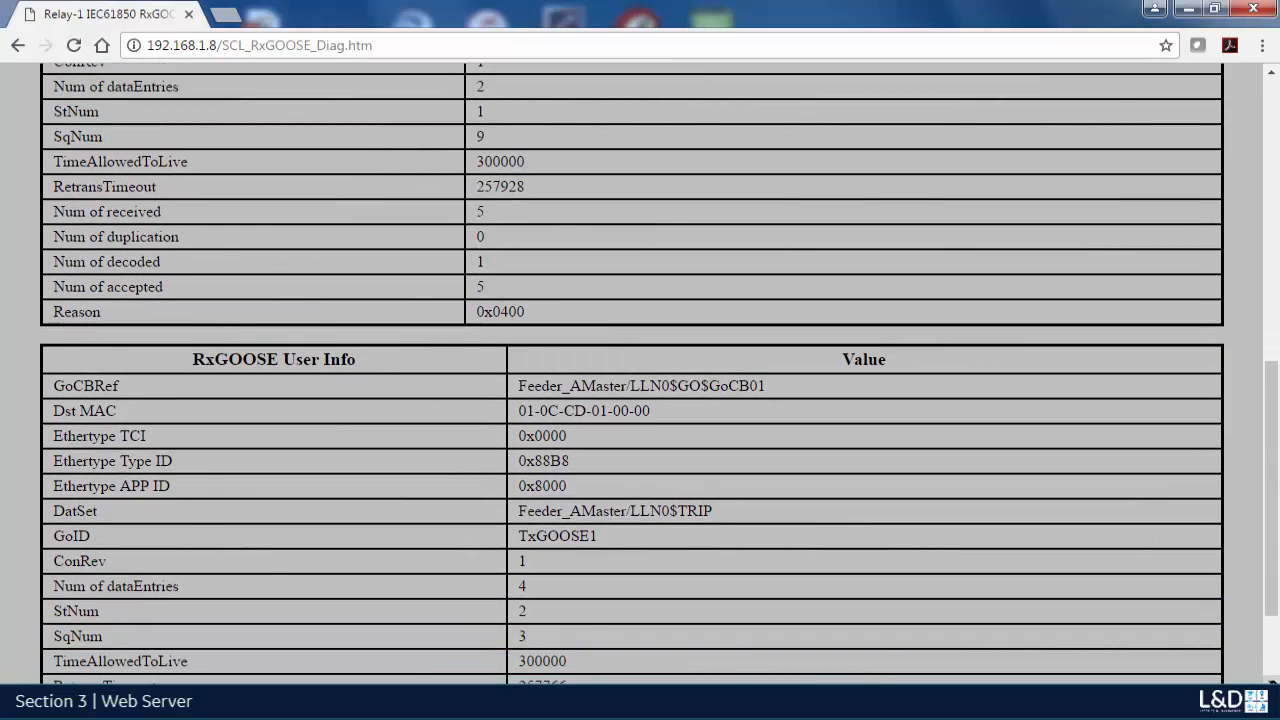
{"action": "scroll", "coordinate": [1275, 580], "scroll_direction": "down", "scroll_amount": 2}
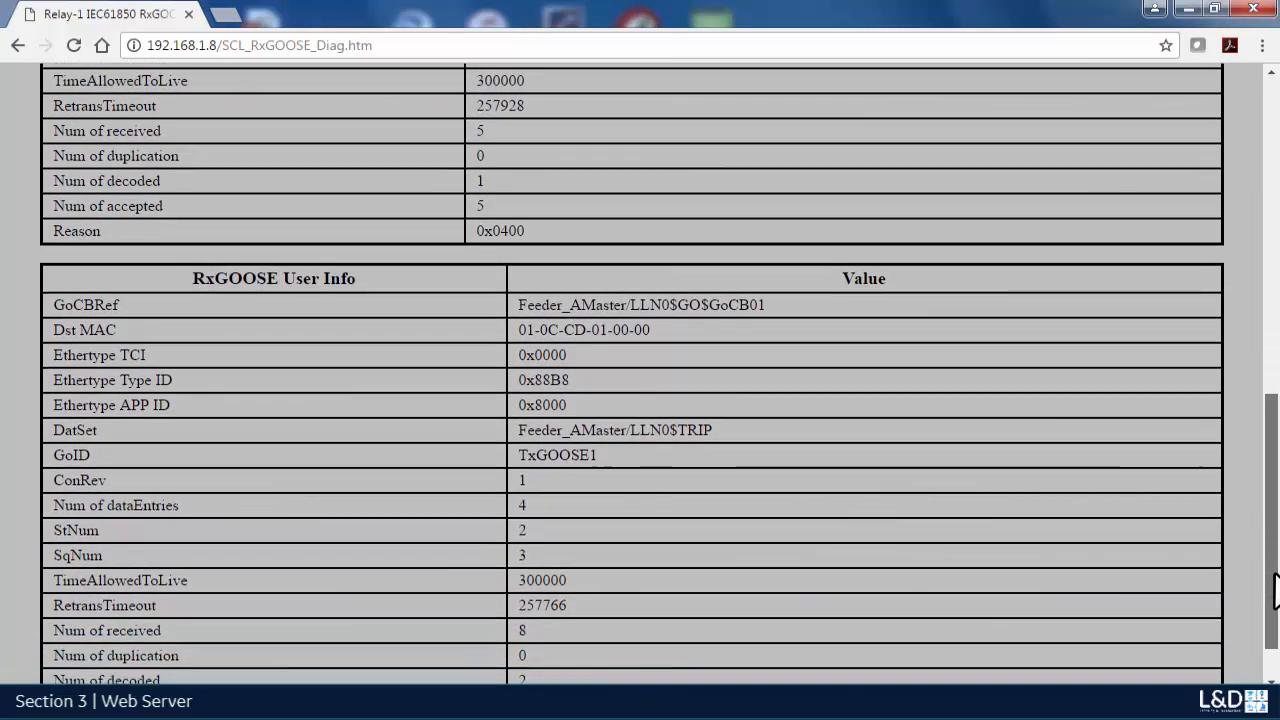
Step: Compare the Reason values of the GoCB02 and GoCB01 messages with the meanings in the reason code table
{"action": "left_click_drag", "start_coordinate": [1275, 595], "coordinate": [1272, 443]}
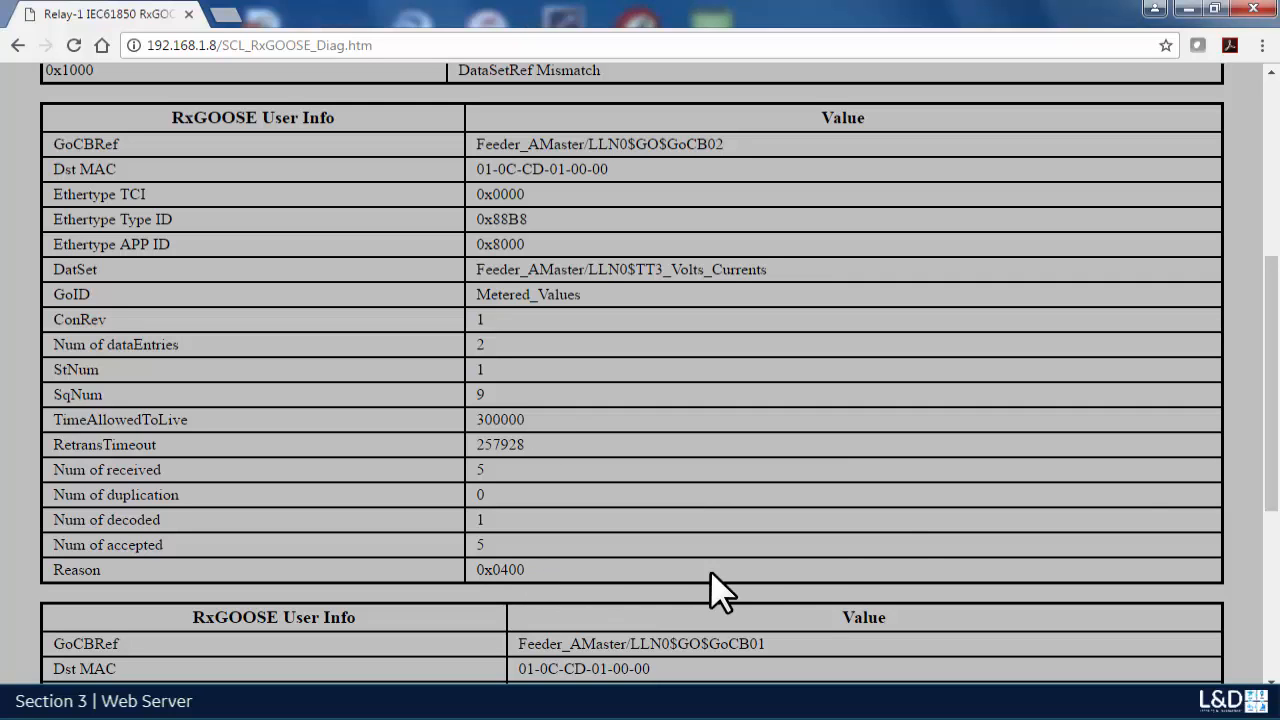
{"action": "left_click_drag", "start_coordinate": [1261, 450], "coordinate": [1260, 322]}
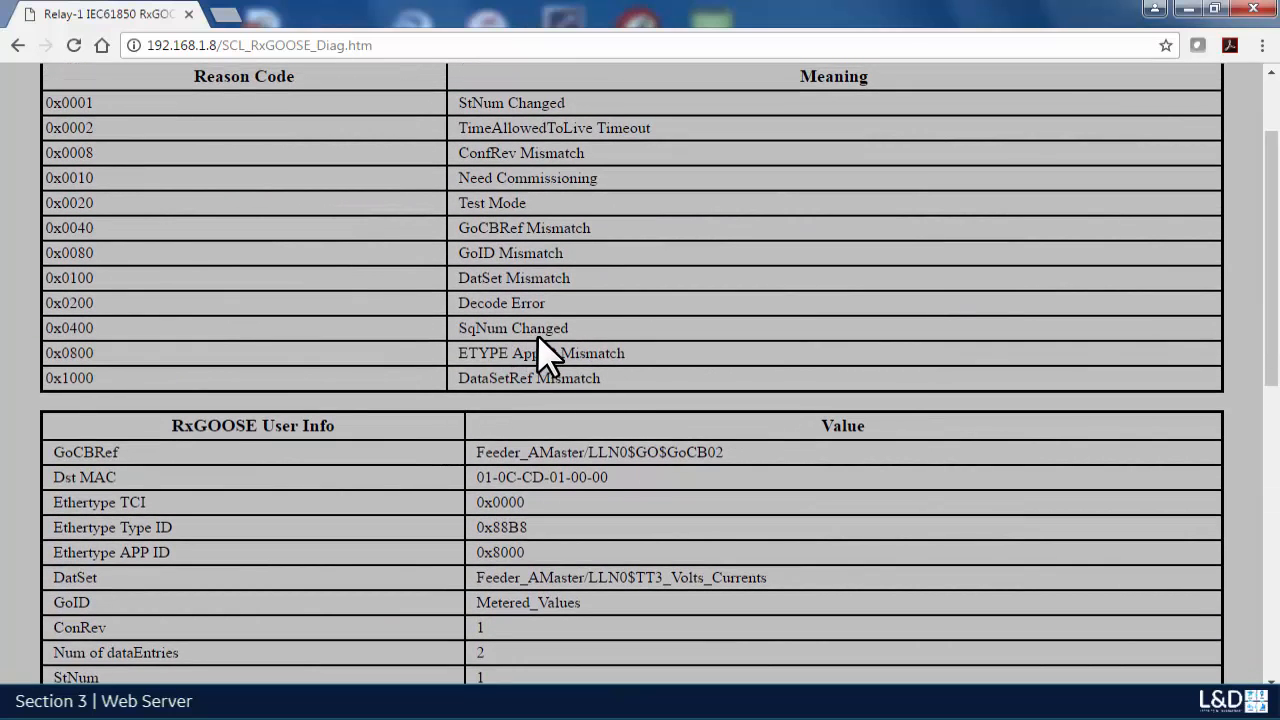
{"action": "left_click_drag", "start_coordinate": [1262, 380], "coordinate": [1272, 674]}
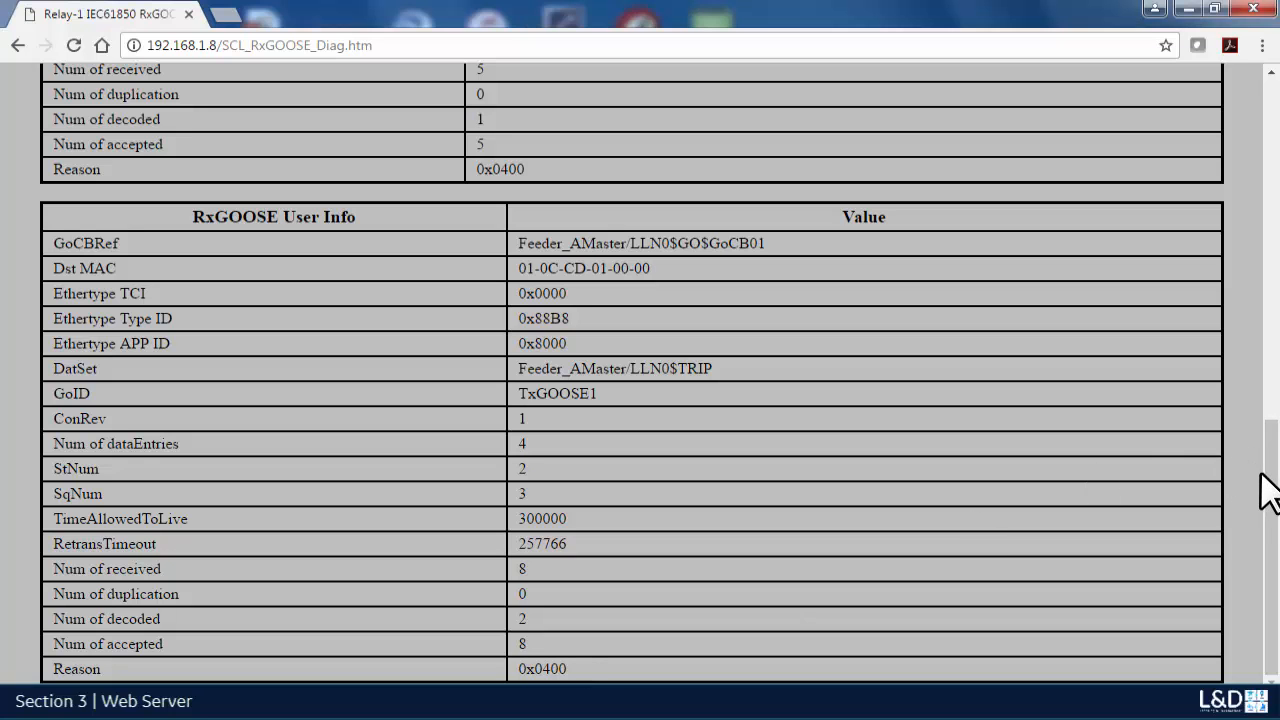
{"action": "left_click_drag", "start_coordinate": [1272, 493], "coordinate": [1275, 178]}
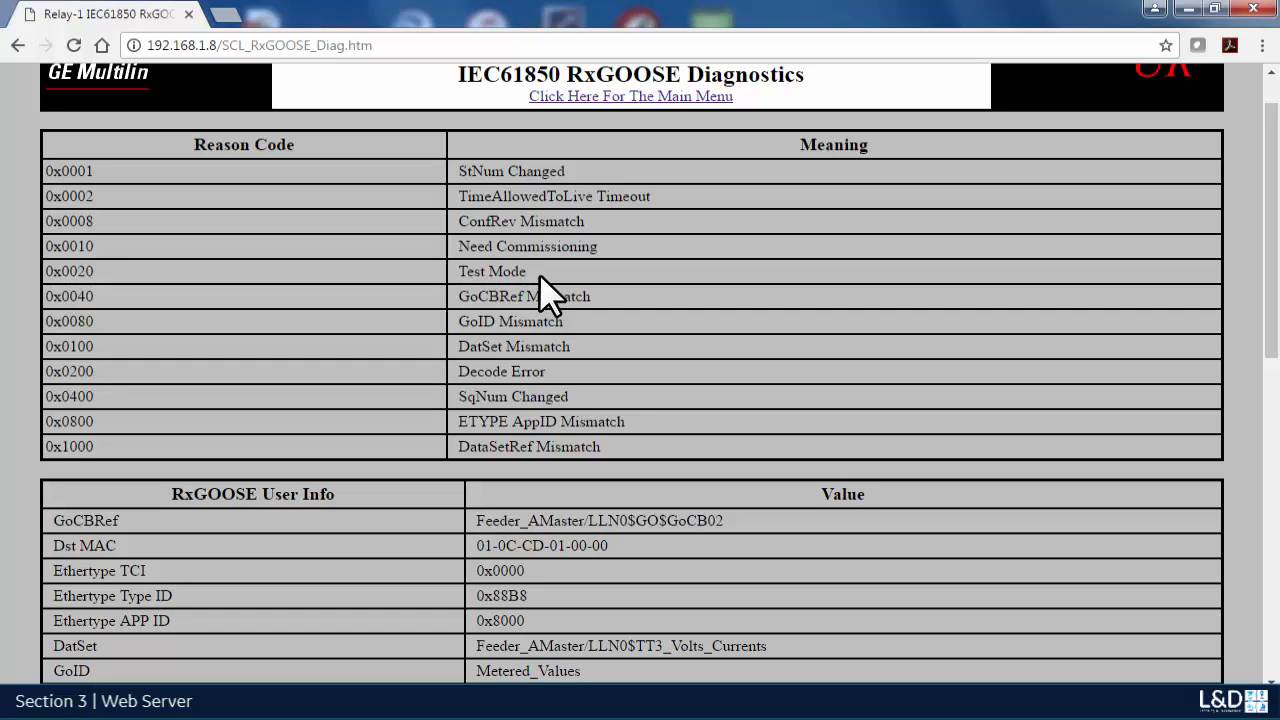
Step: Refresh the RxGOOSE diagnostics and review the updated user info for GoCB02
{"action": "left_click", "coordinate": [73, 45]}
{"action": "mouse_move", "coordinate": [1272, 235]}
{"action": "left_mouse_down"}
{"action": "mouse_move", "coordinate": [1277, 565]}
{"action": "mouse_move", "coordinate": [1271, 240]}
{"action": "left_mouse_up"}
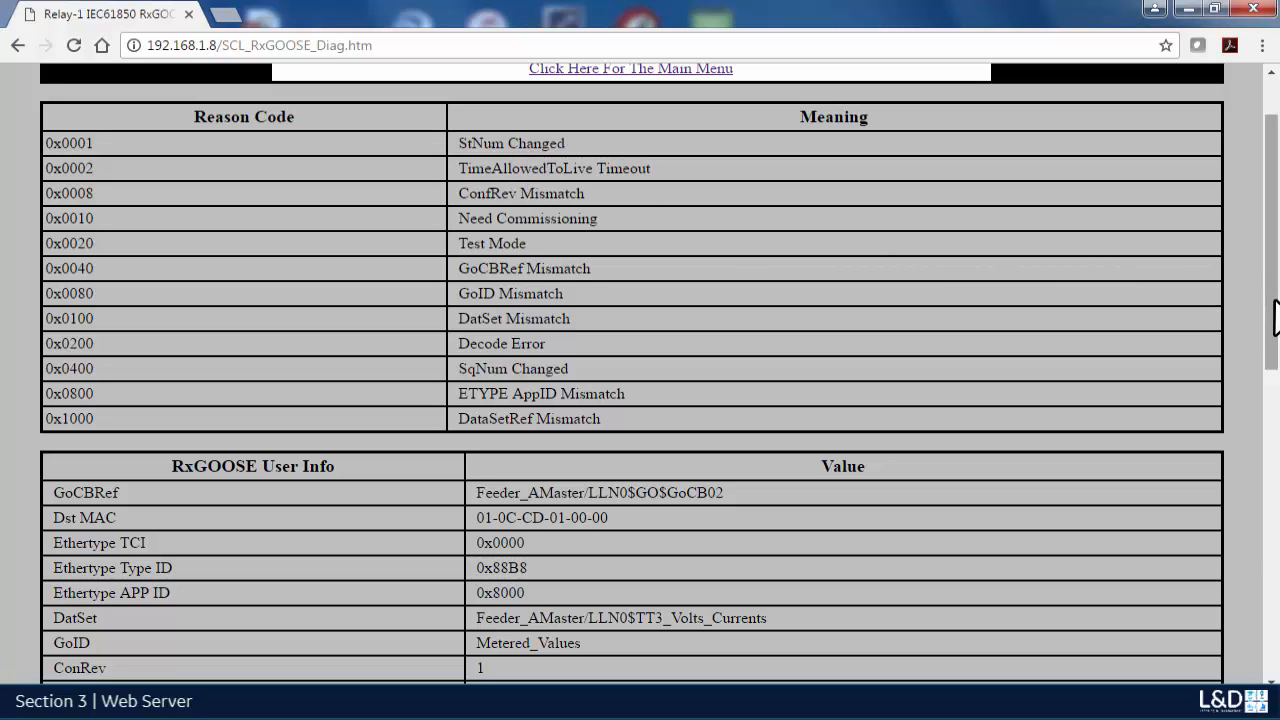
{"action": "left_click_drag", "start_coordinate": [1276, 316], "coordinate": [1265, 340]}
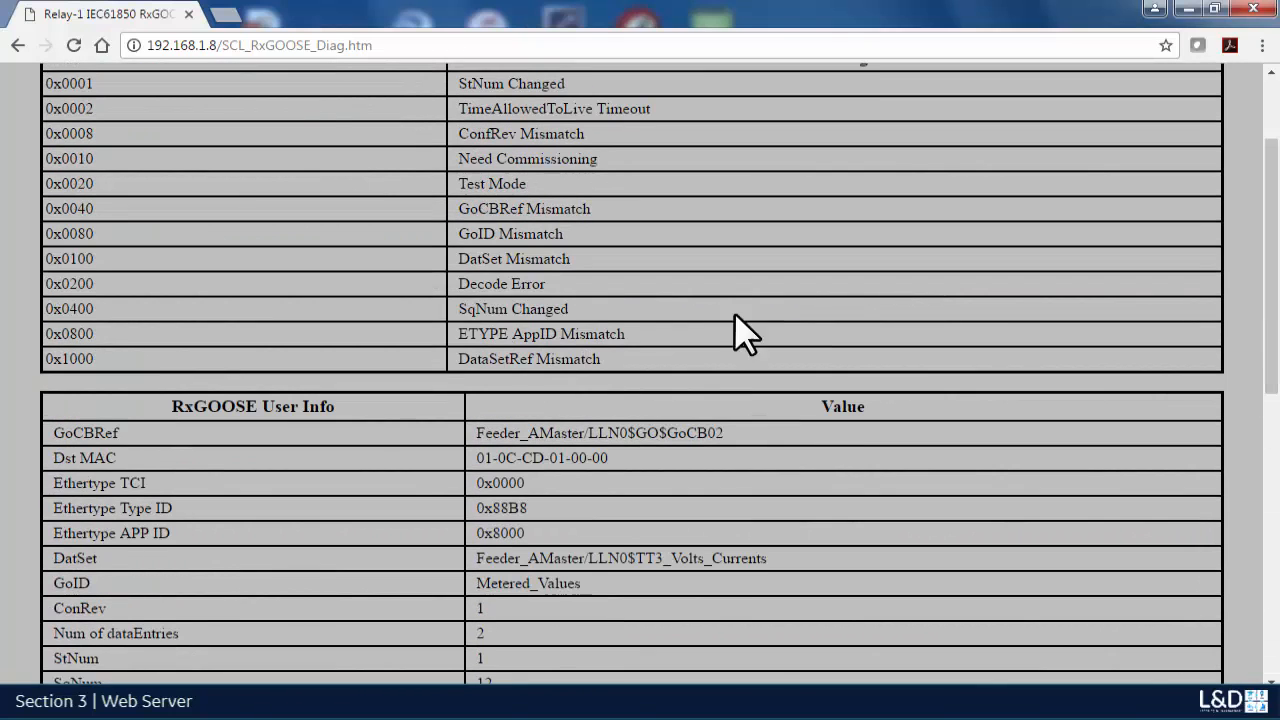
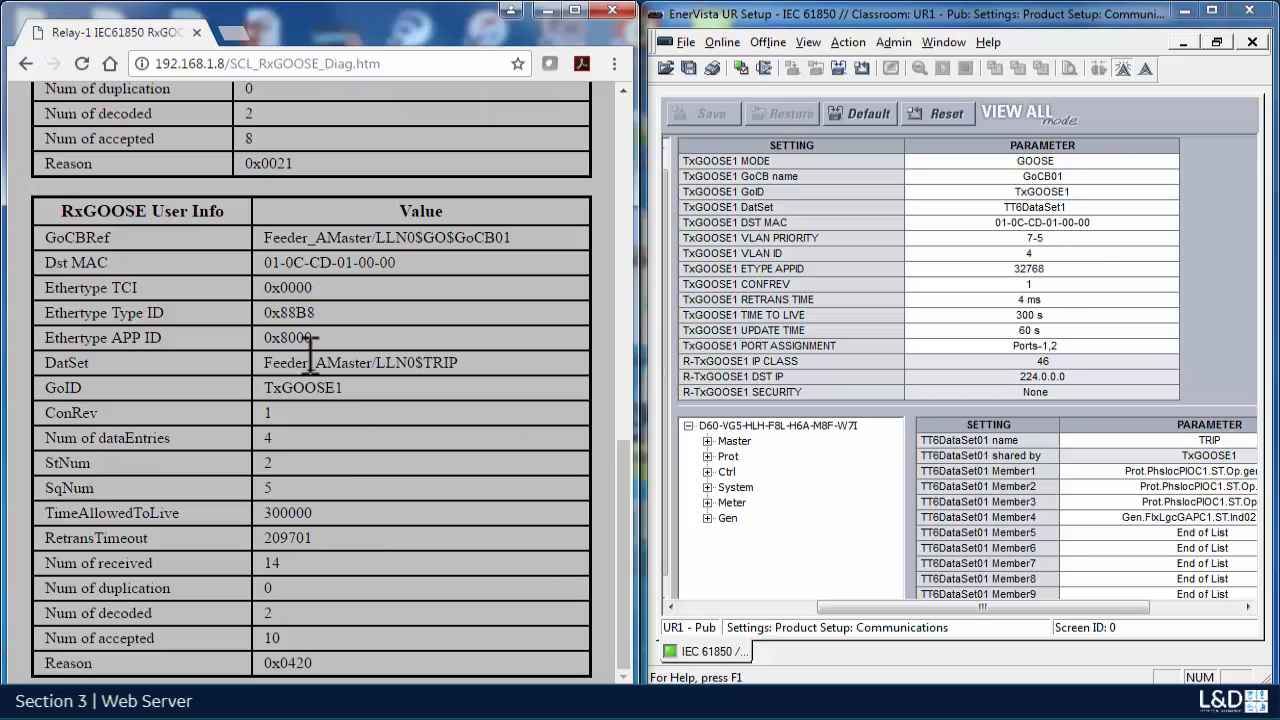
Step: Switch to EnerVista UR Setup and check the hexadecimal equivalent of the TxGOOSE1 ETYPE APPID
{"action": "left_click", "coordinate": [1003, 269]}
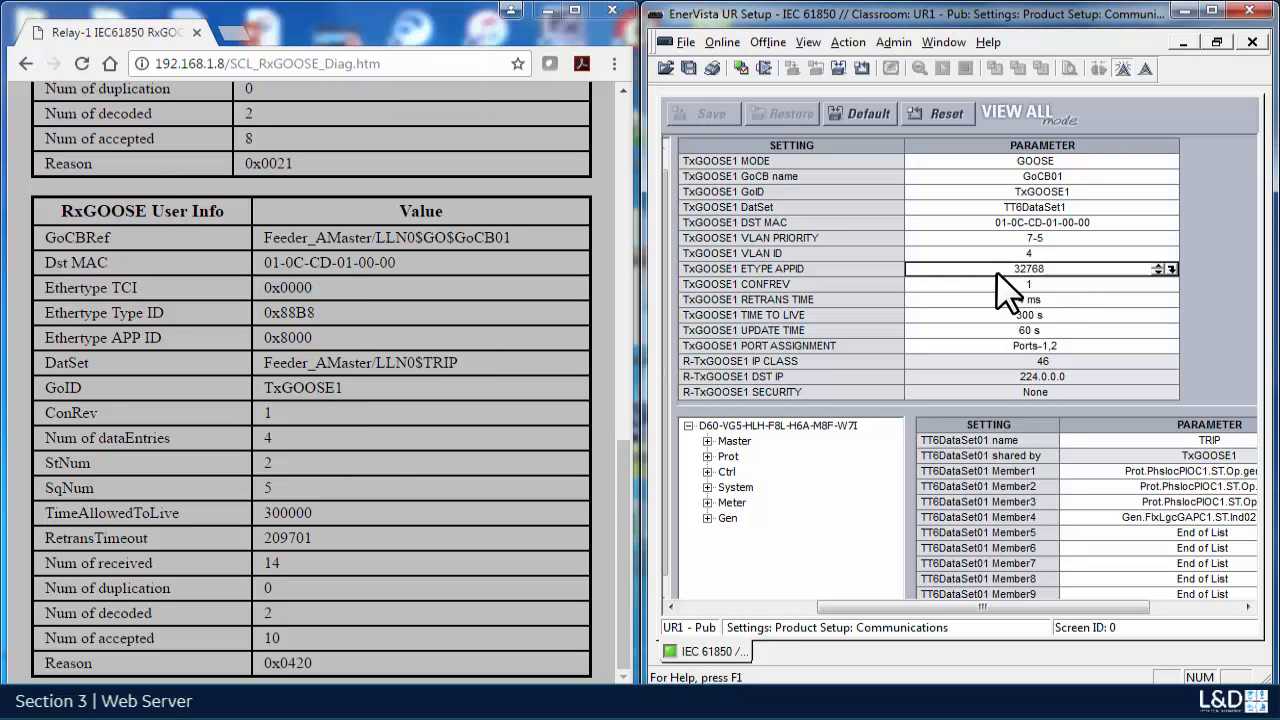
{"action": "left_click", "coordinate": [1171, 269]}
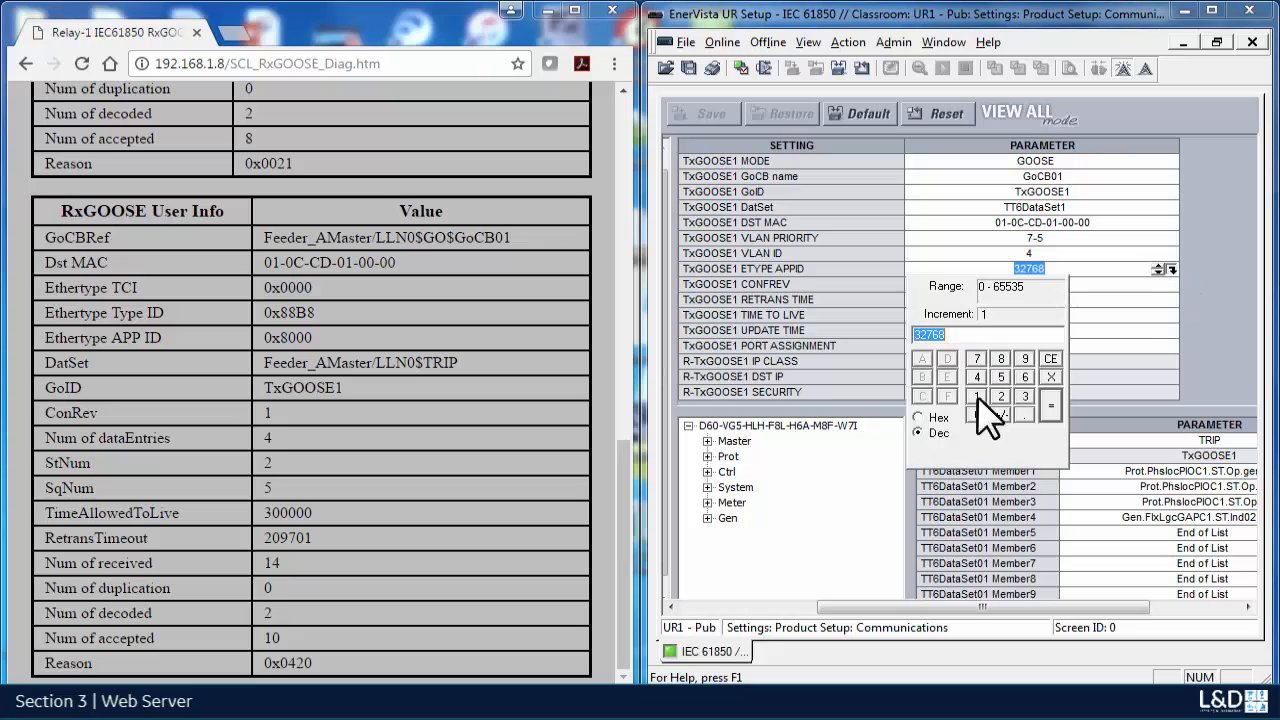
{"action": "left_click", "coordinate": [919, 417]}
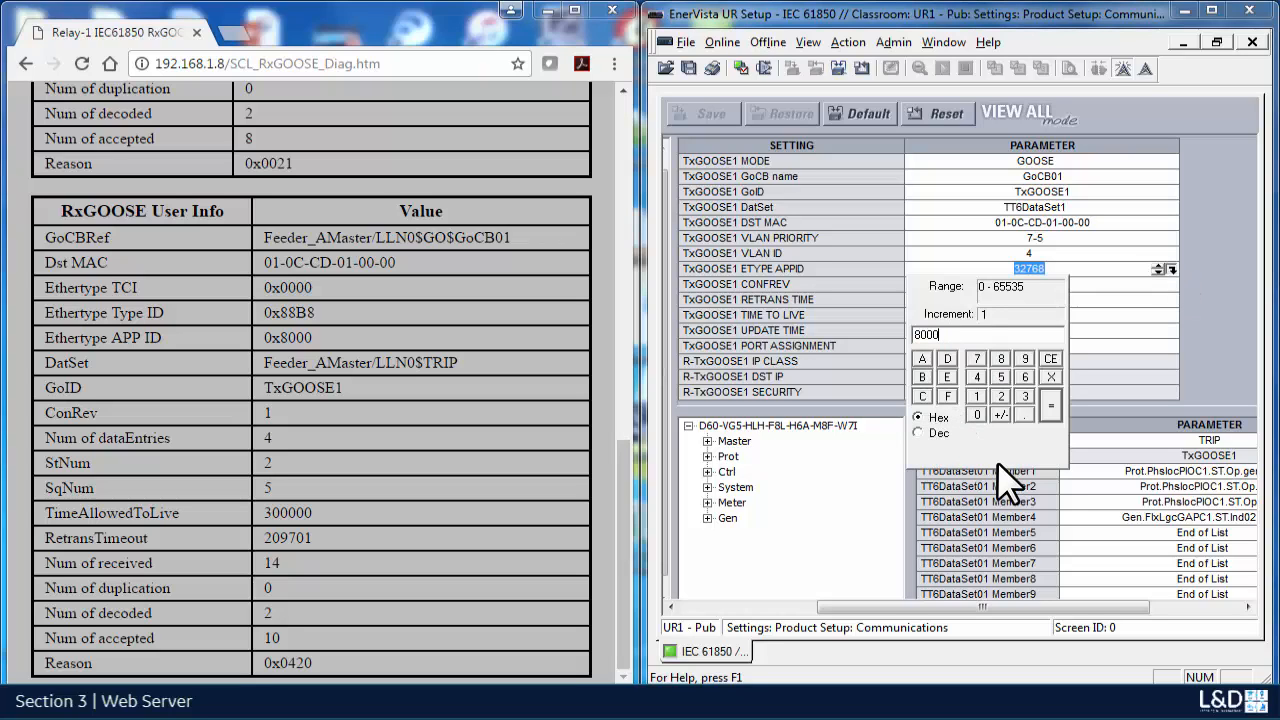
{"action": "left_click", "coordinate": [1050, 410]}
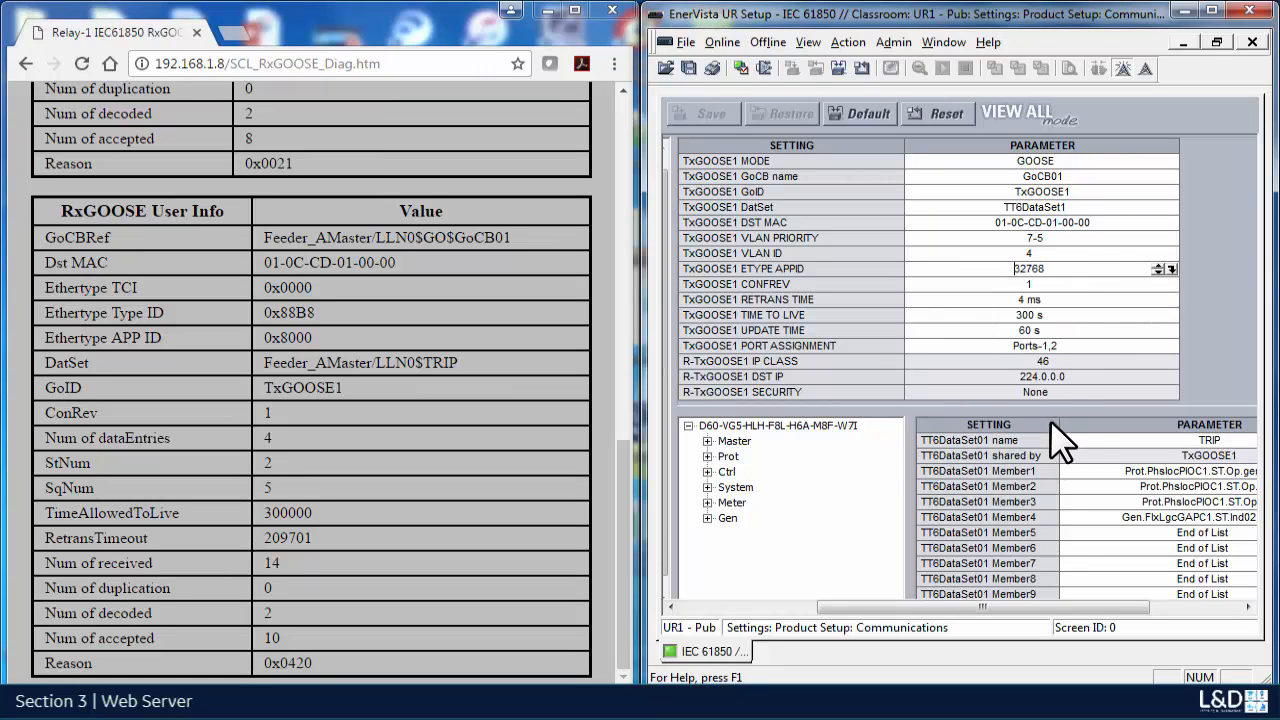
Step: Set the TxGOOSE1 ETYPE APPID to 32769, check its hexadecimal equivalent and save the settings
{"action": "left_click", "coordinate": [1157, 266]}
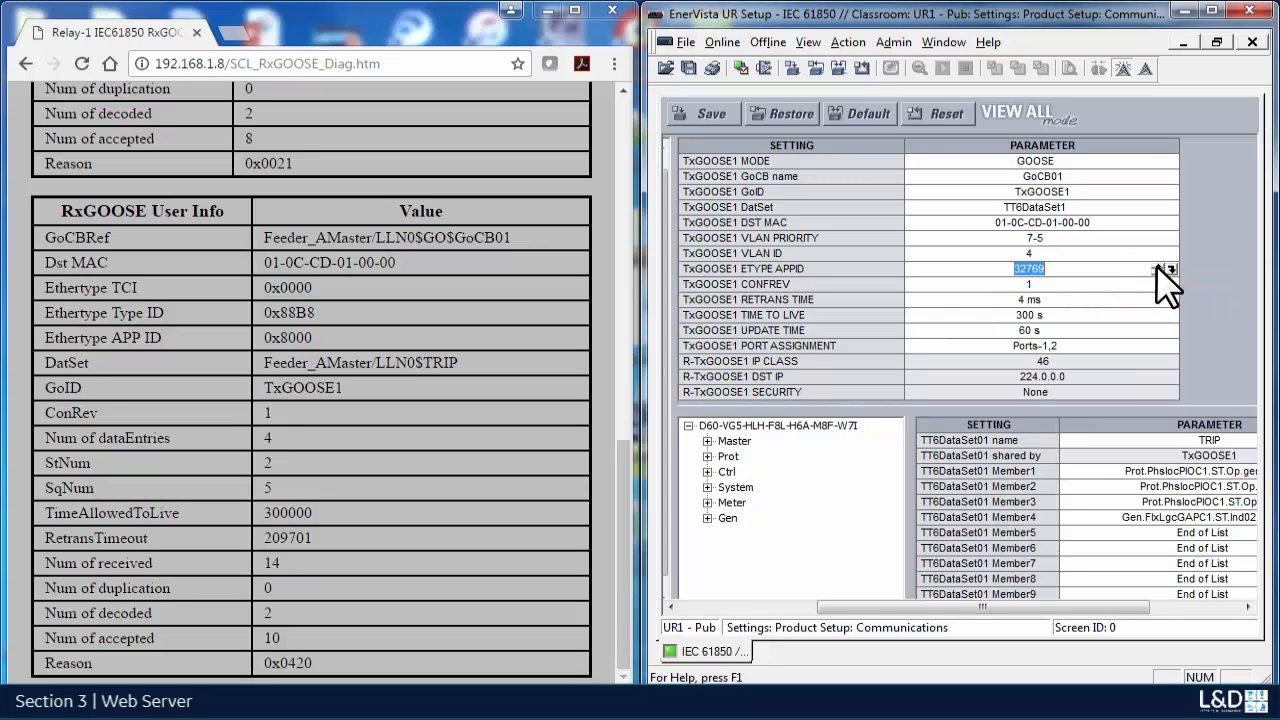
{"action": "left_click", "coordinate": [1171, 269]}
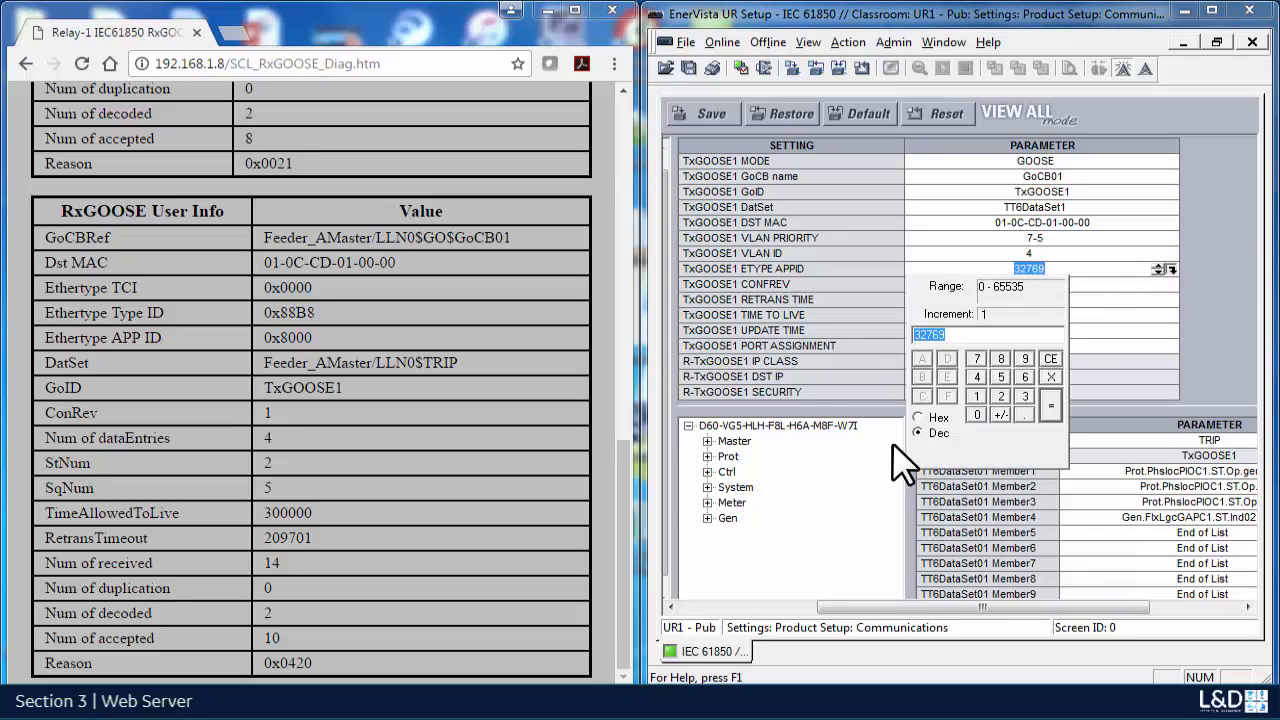
{"action": "left_click", "coordinate": [918, 416]}
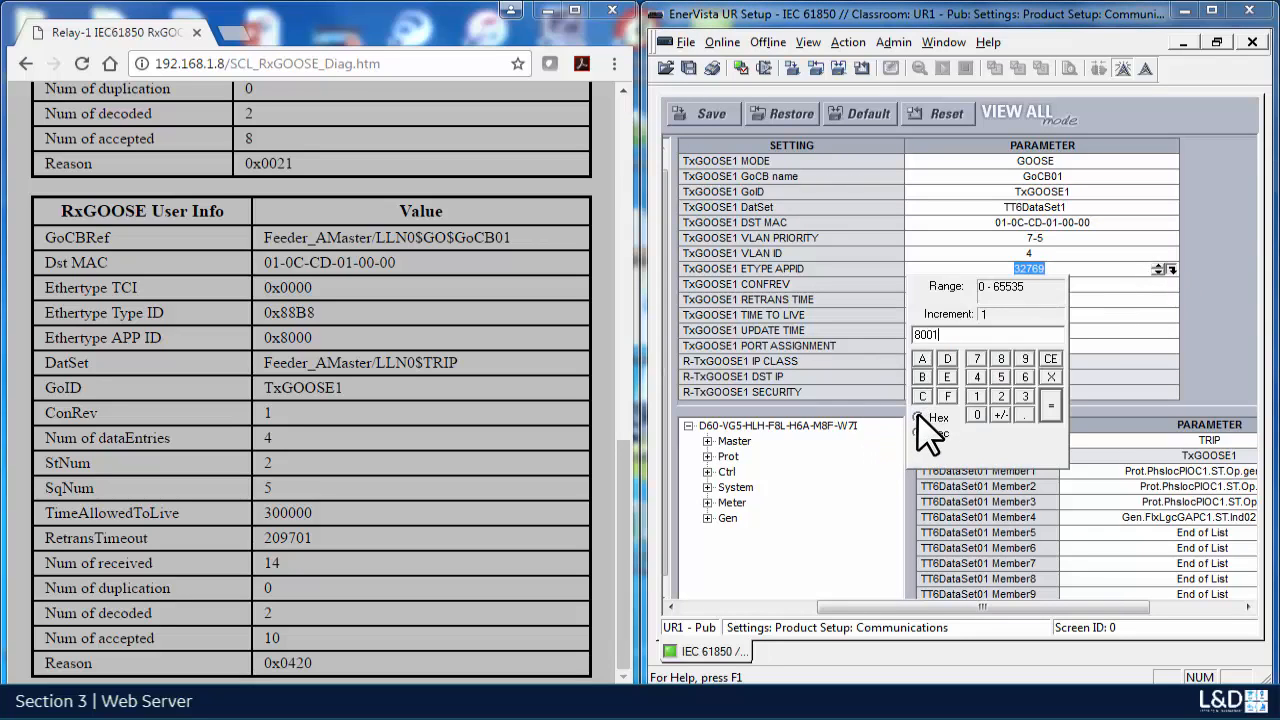
{"action": "left_click", "coordinate": [1052, 407]}
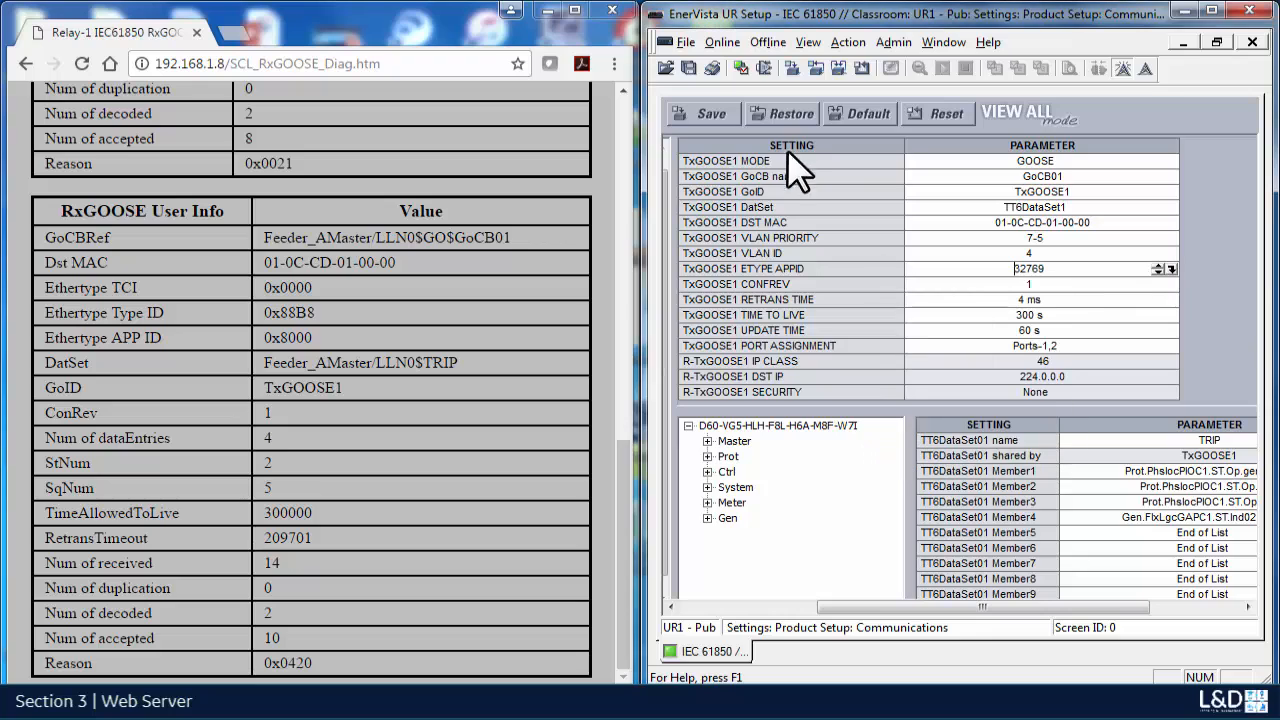
{"action": "left_click", "coordinate": [713, 108]}
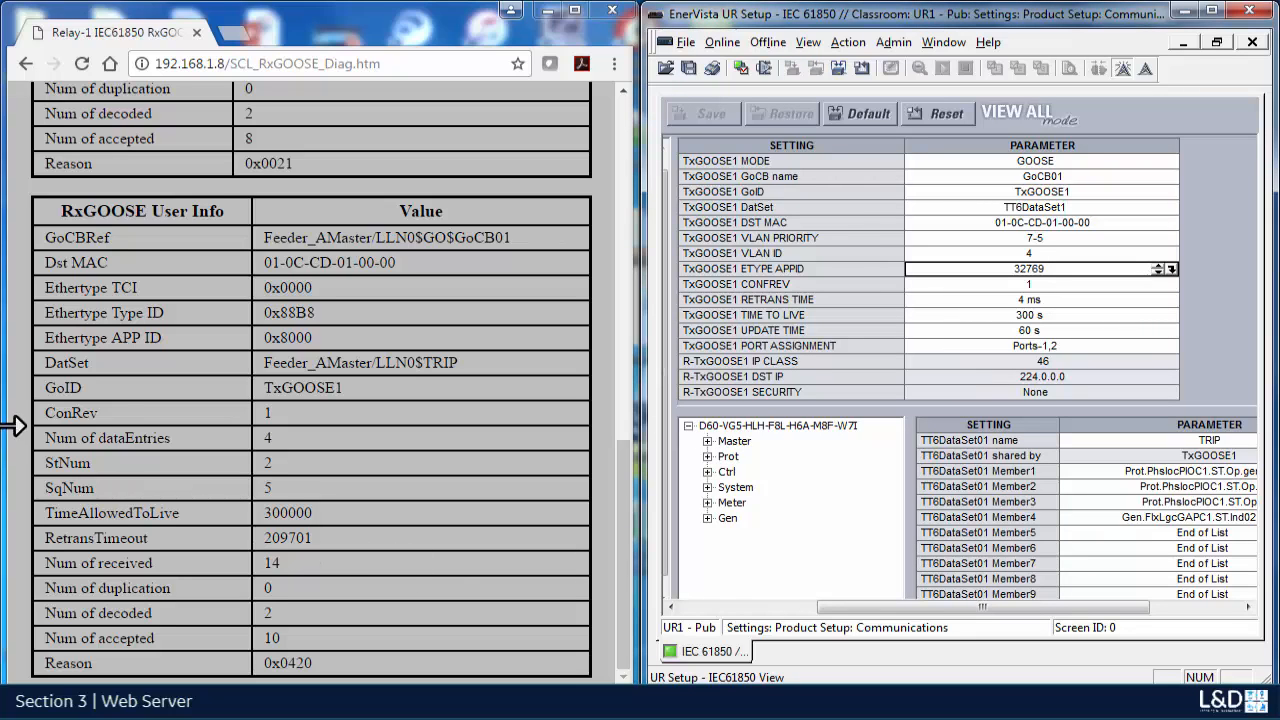
Step: Reload the RxGOOSE diagnostics in the browser and compare the GoCB01 Reason value with the reason code table
{"action": "left_click", "coordinate": [83, 63]}
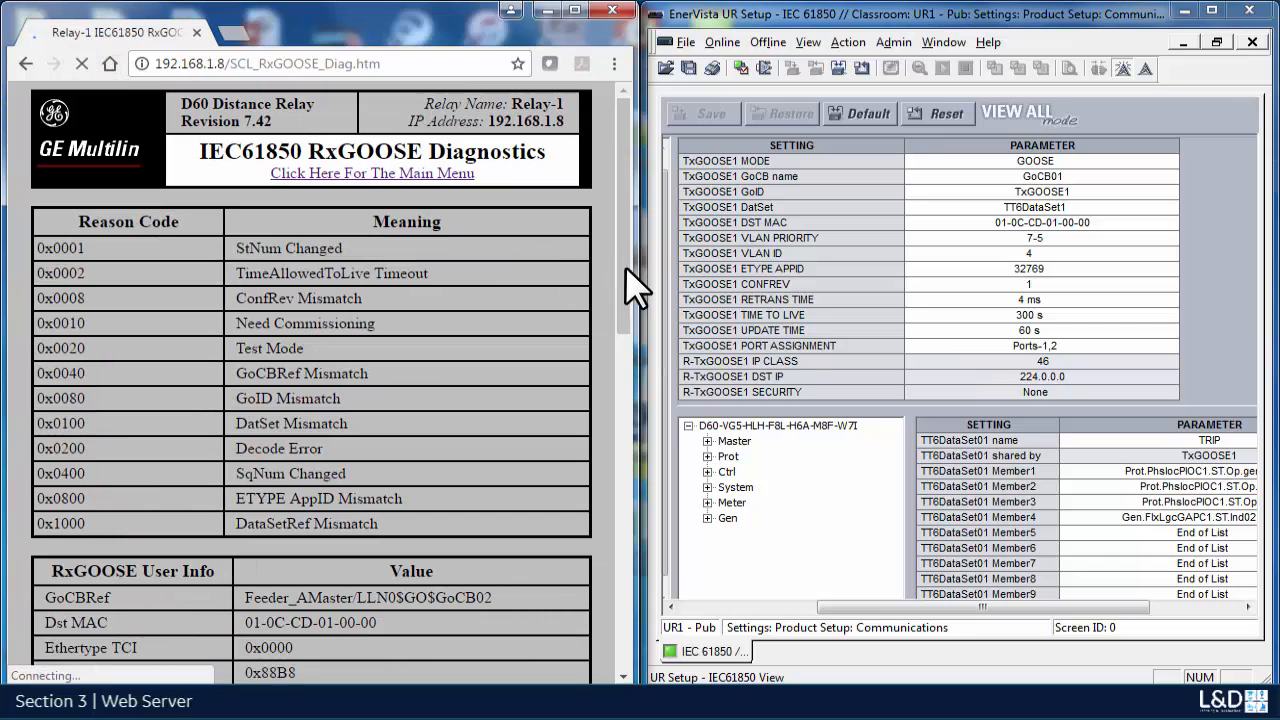
{"action": "left_click_drag", "start_coordinate": [624, 266], "coordinate": [630, 665]}
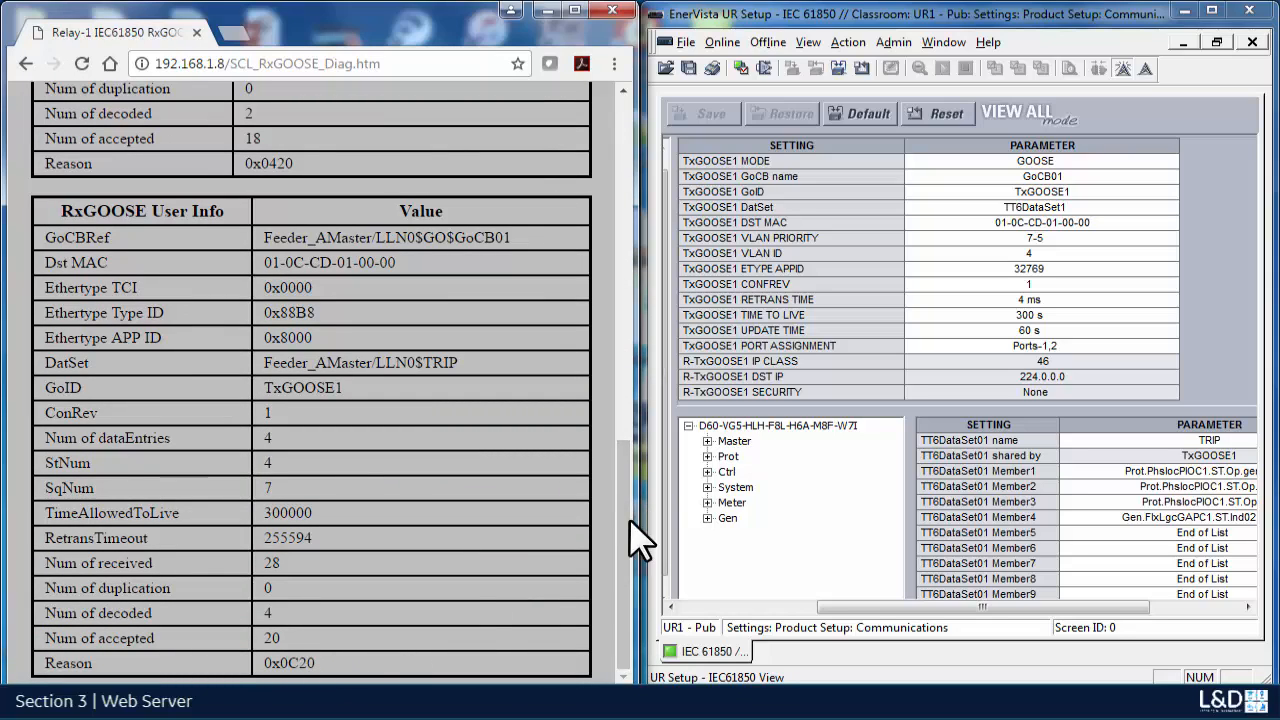
{"action": "left_click_drag", "start_coordinate": [624, 520], "coordinate": [624, 221]}
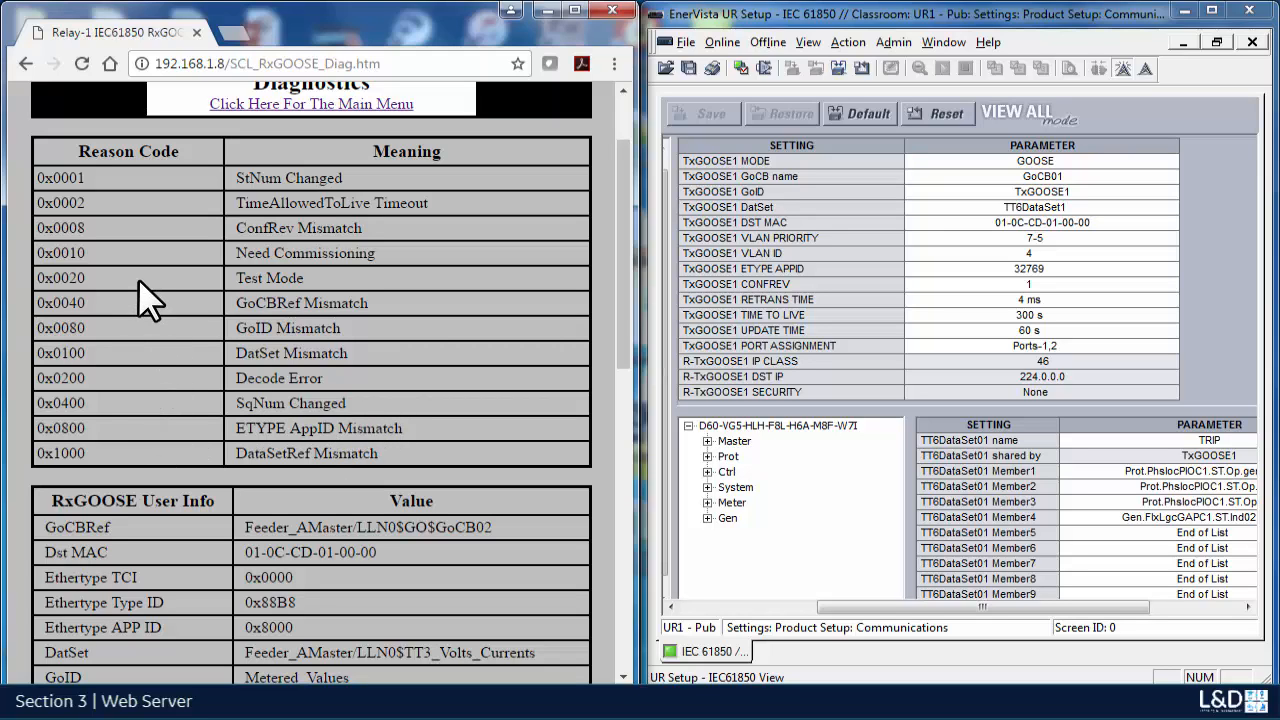
{"action": "scroll", "coordinate": [138, 278], "scroll_direction": "up", "scroll_amount": 1}
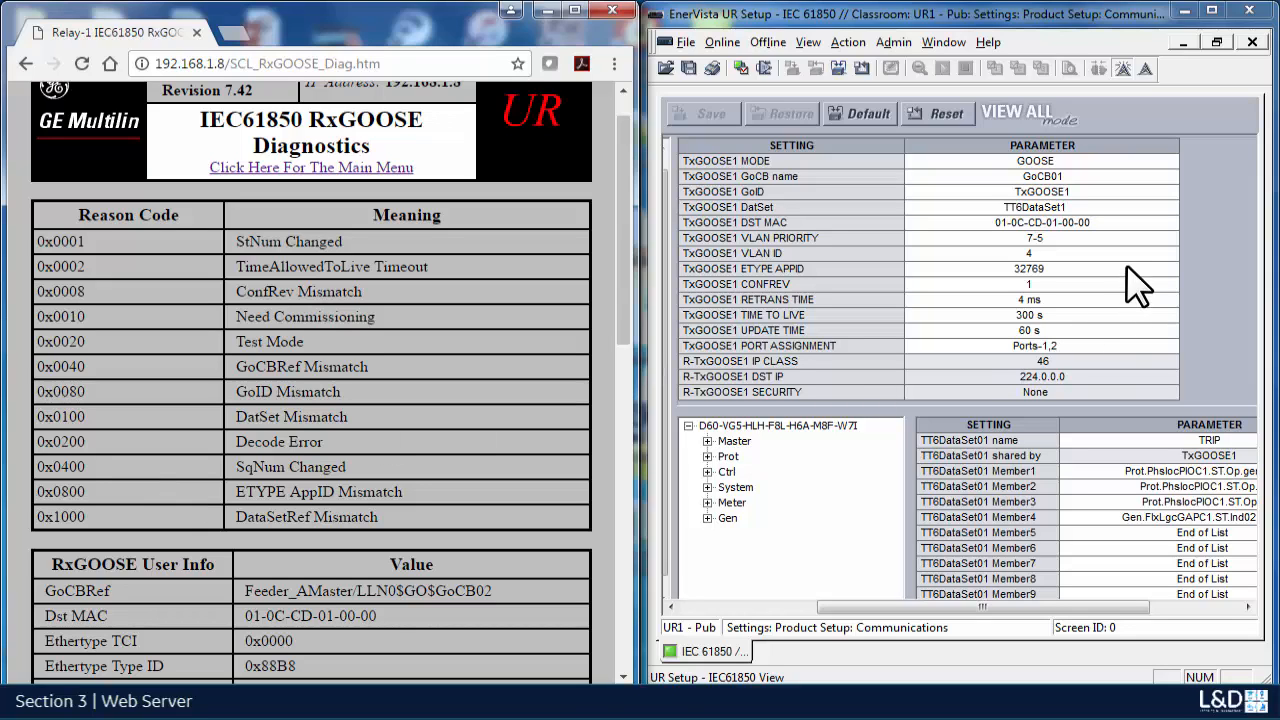
Step: Restore the TxGOOSE1 ETYPE APPID to 32768 in EnerVista UR Setup
{"action": "left_click", "coordinate": [1078, 269]}
{"action": "left_click", "coordinate": [1158, 273]}
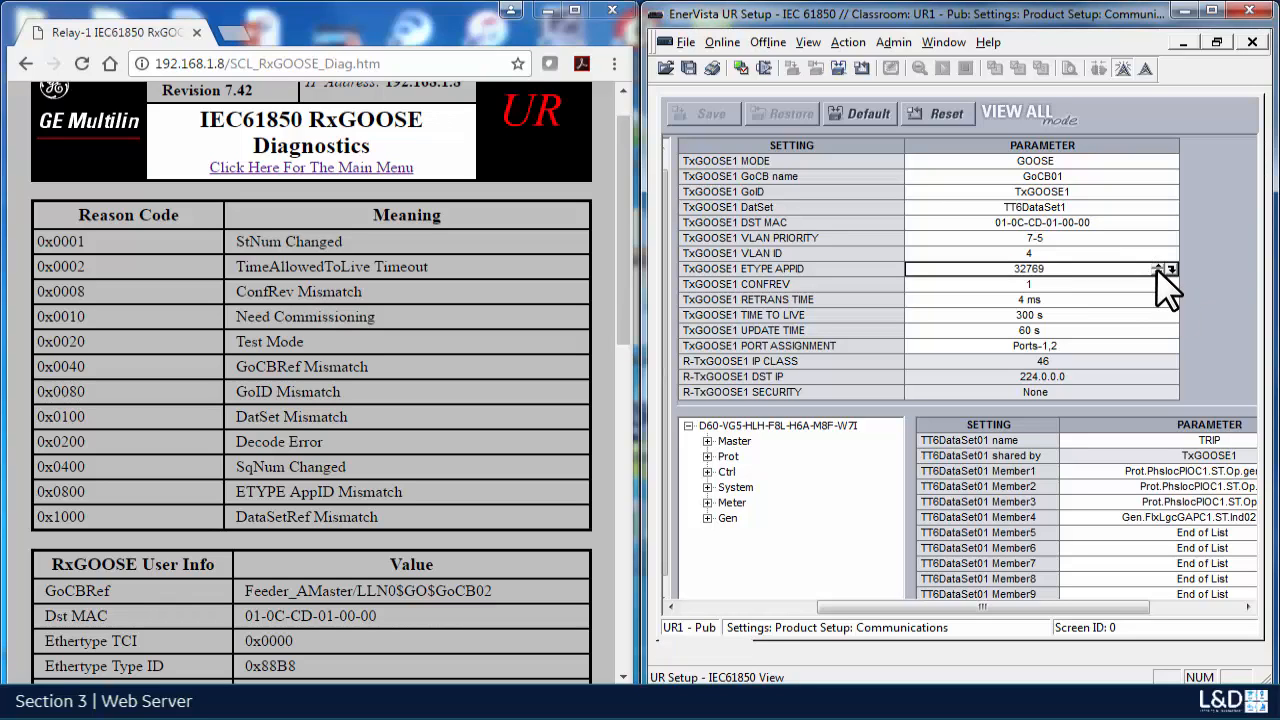
{"action": "left_click", "coordinate": [1157, 272]}
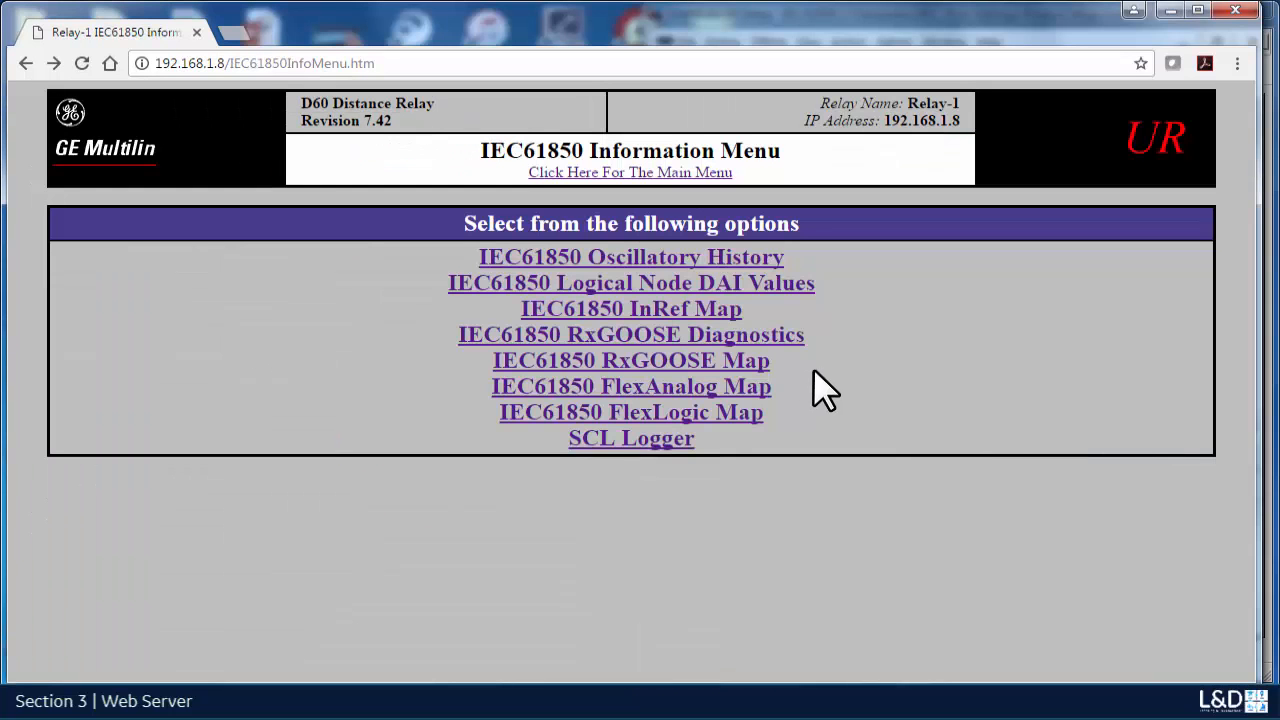
Step: Open the IEC61850 RxGOOSE Map page beside EnerVista UR Setup and compare its source references with the TRIP dataset members
{"action": "left_click", "coordinate": [743, 362]}
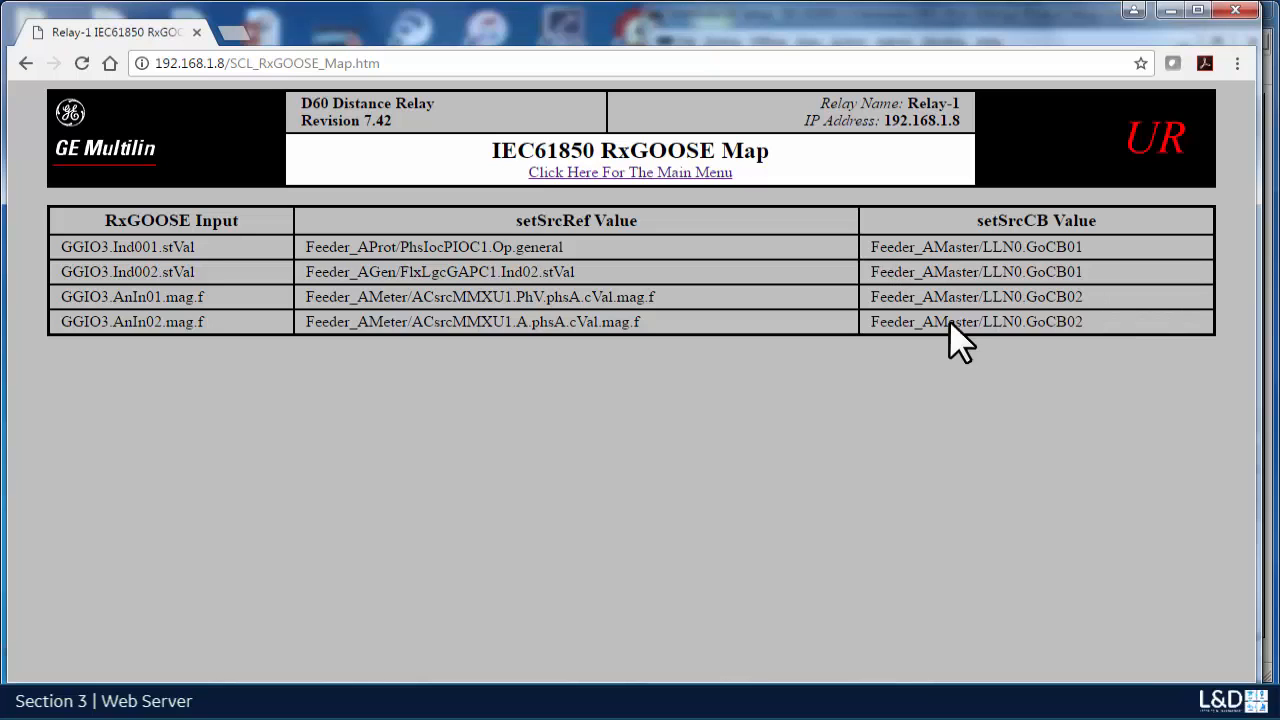
{"action": "left_click_drag", "start_coordinate": [1231, 403], "coordinate": [640, 419]}
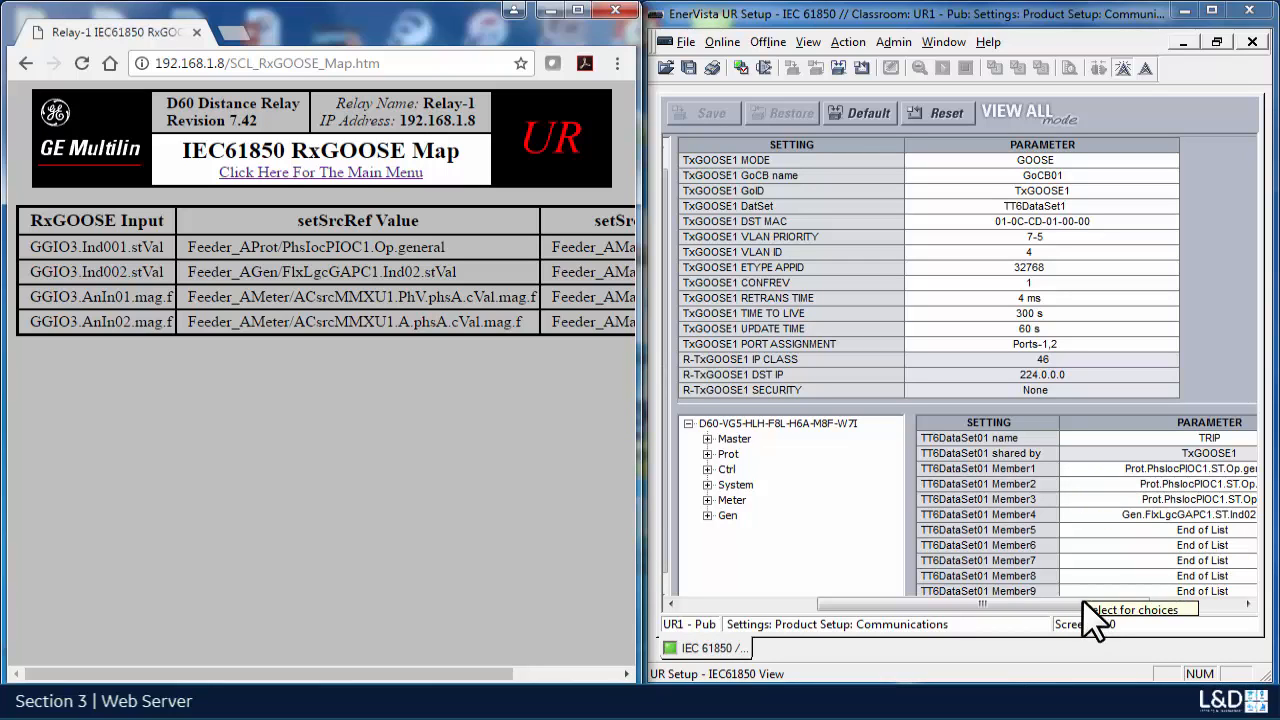
{"action": "left_click_drag", "start_coordinate": [1092, 605], "coordinate": [1154, 594]}
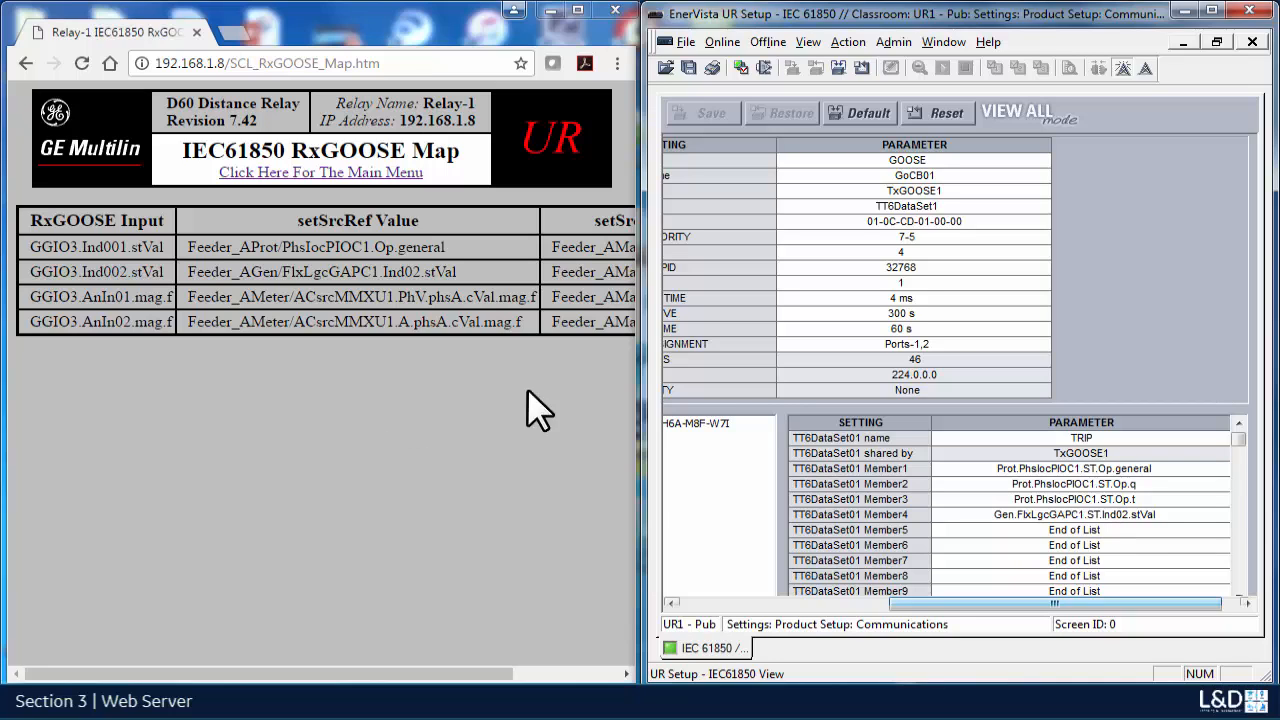
Step: Open the TxGOOSE2 settings in EnerVista UR Setup and examine its dataset members against the RxGOOSE Map
{"action": "left_click_drag", "start_coordinate": [951, 600], "coordinate": [767, 250]}
{"action": "left_click", "coordinate": [760, 238]}
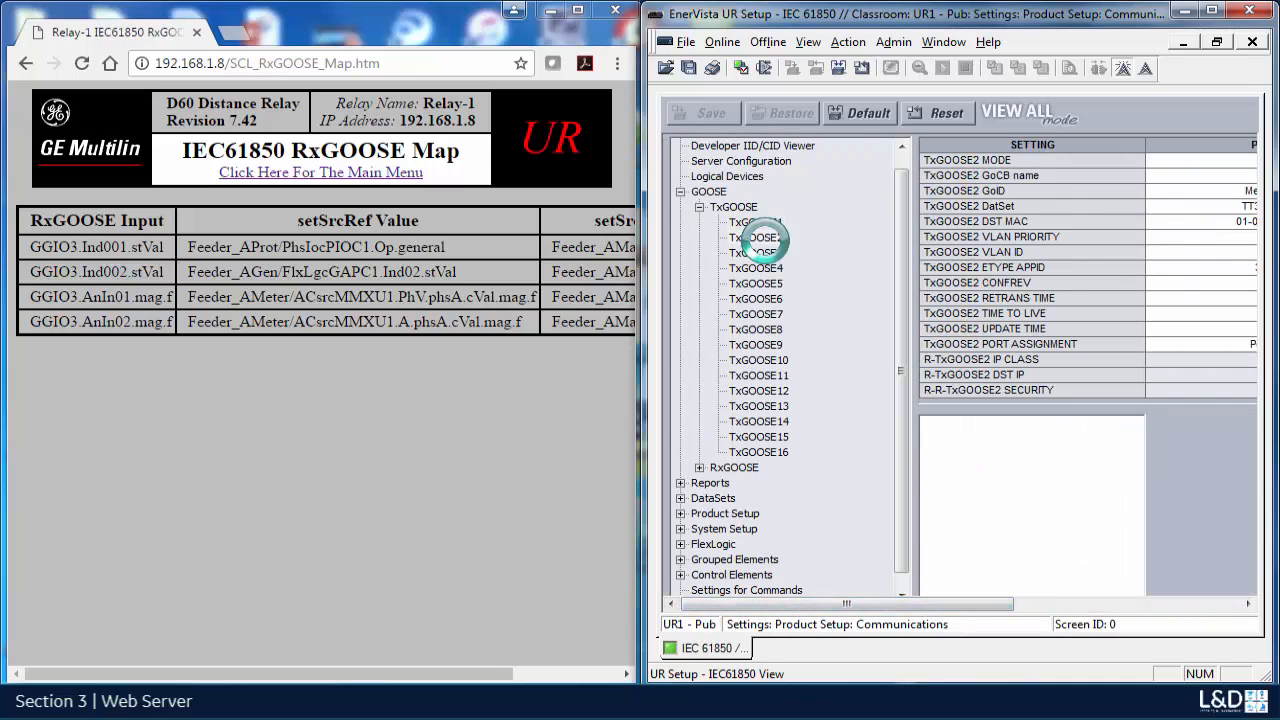
{"action": "left_click_drag", "start_coordinate": [893, 600], "coordinate": [1099, 600]}
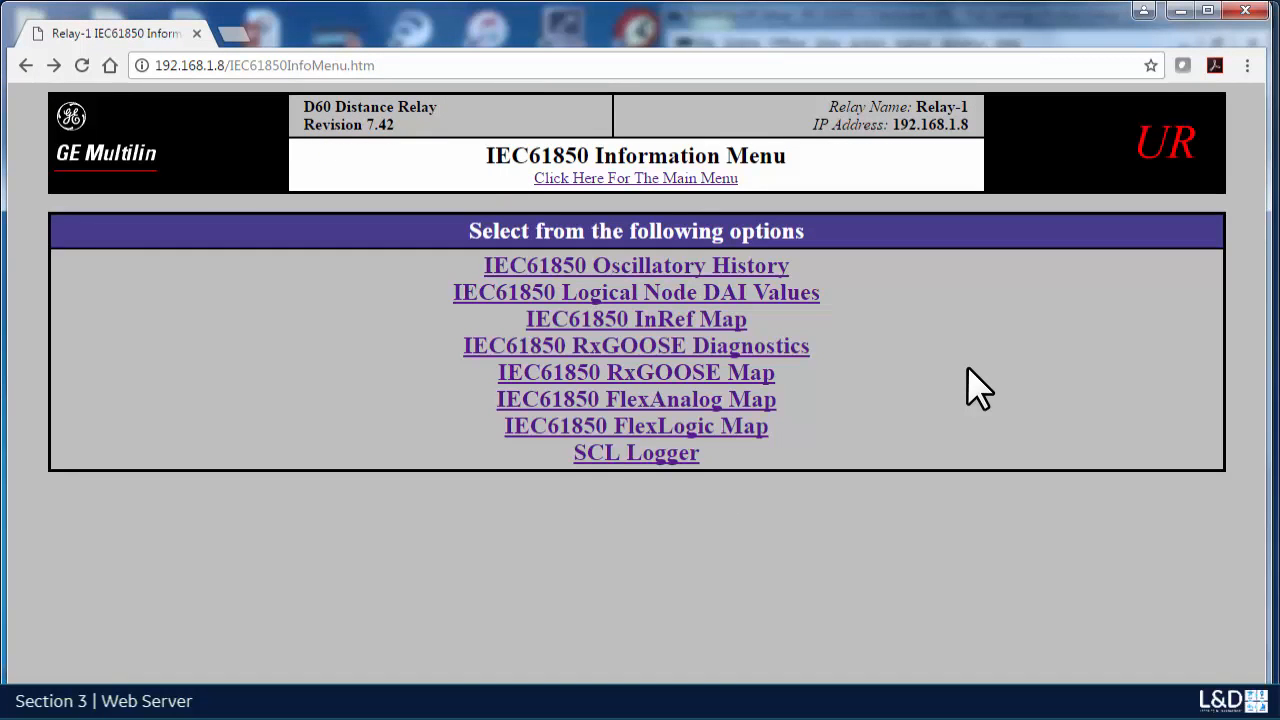
Step: Open the IEC61850 FlexAnalog Map page and examine the object references of the GOOSE analog inputs
{"action": "left_click", "coordinate": [682, 395]}
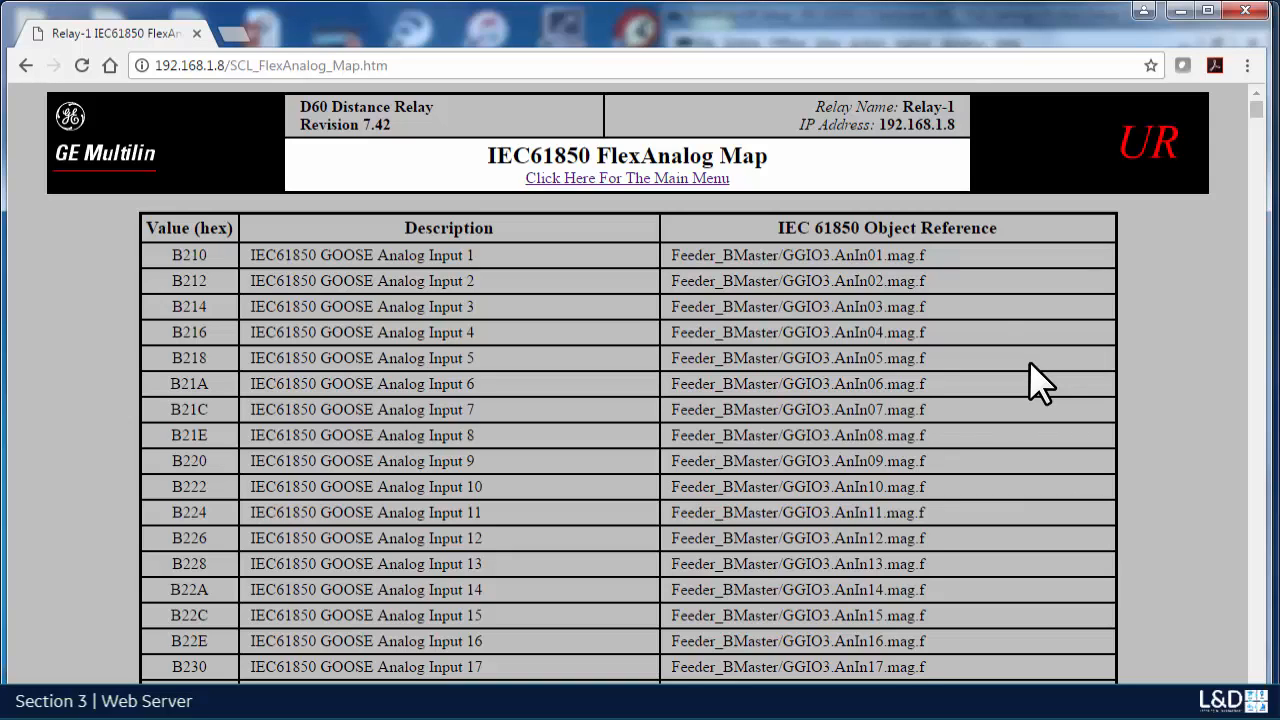
Step: Search the IEC61850 FlexAnalog Map page for "Phase A Current" to examine its object references
{"action": "key", "text": "ctrl+f"}
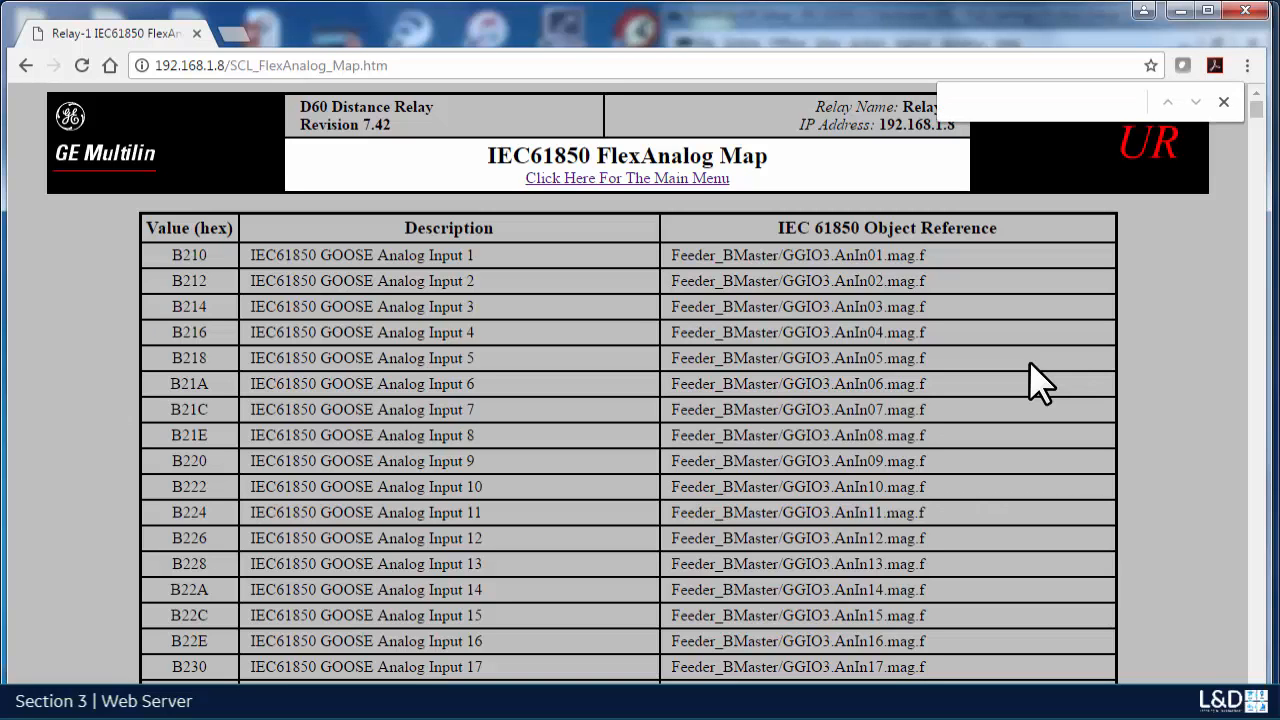
{"action": "type", "text": "Phase "}
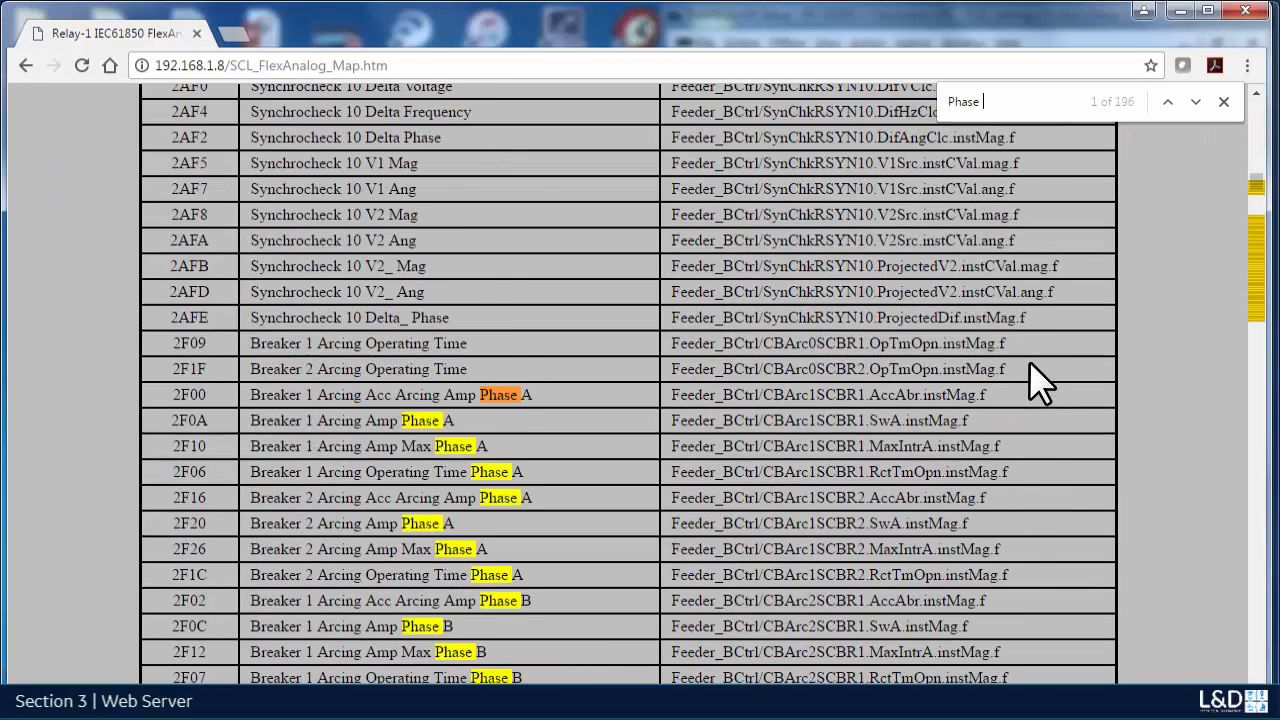
{"action": "type", "text": "A Current"}
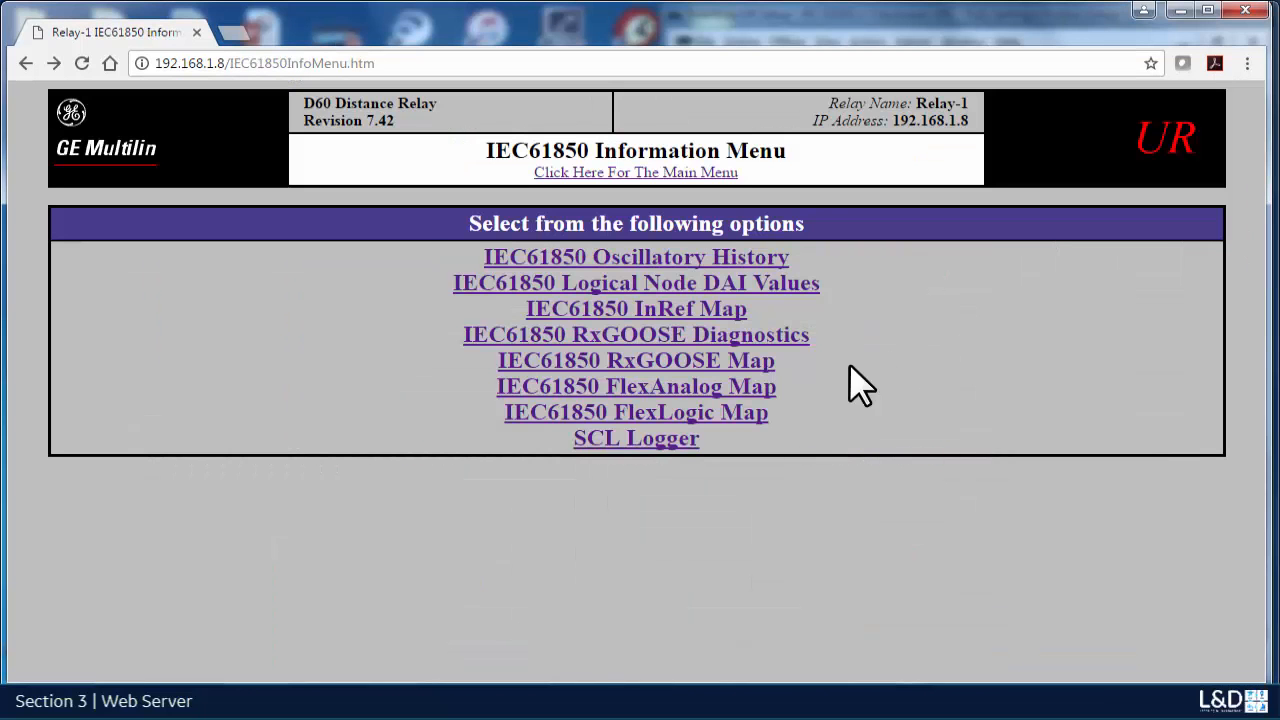
Step: Open the IEC61850 FlexLogic Map page and search it for "phase ioc1" to examine the operand object references
{"action": "left_click", "coordinate": [740, 437]}
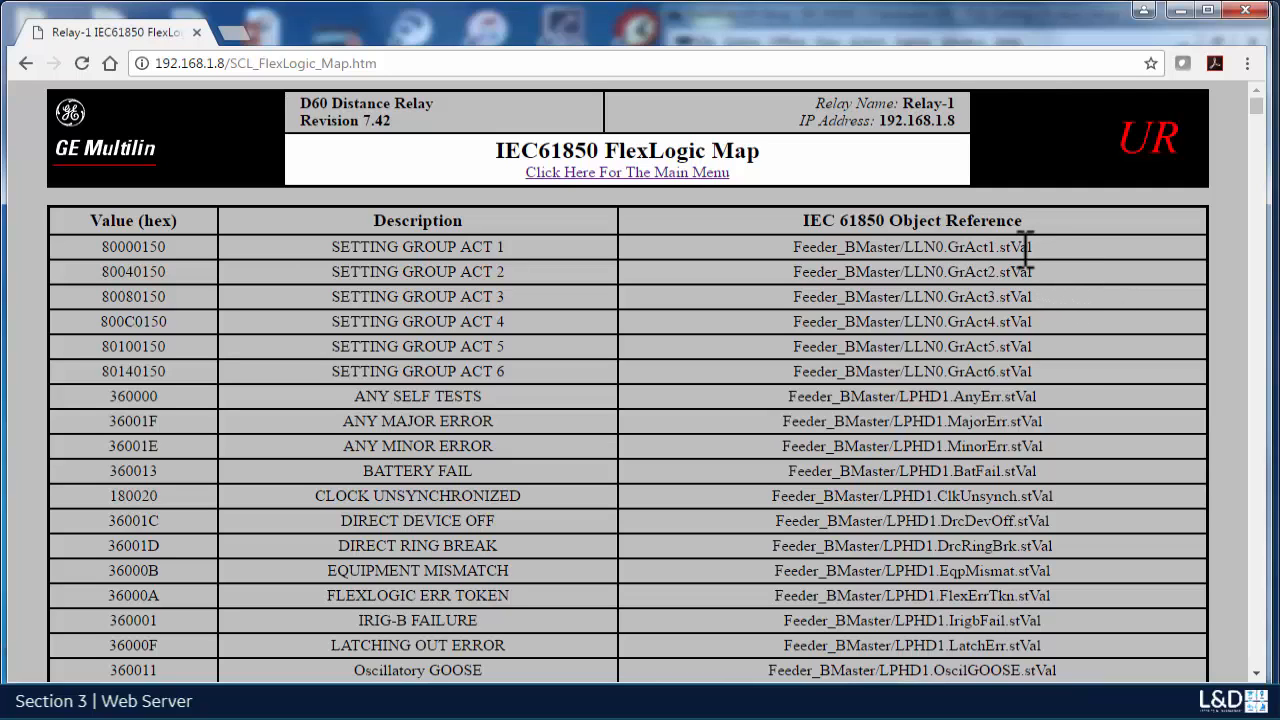
{"action": "key", "text": "ctrl+f"}
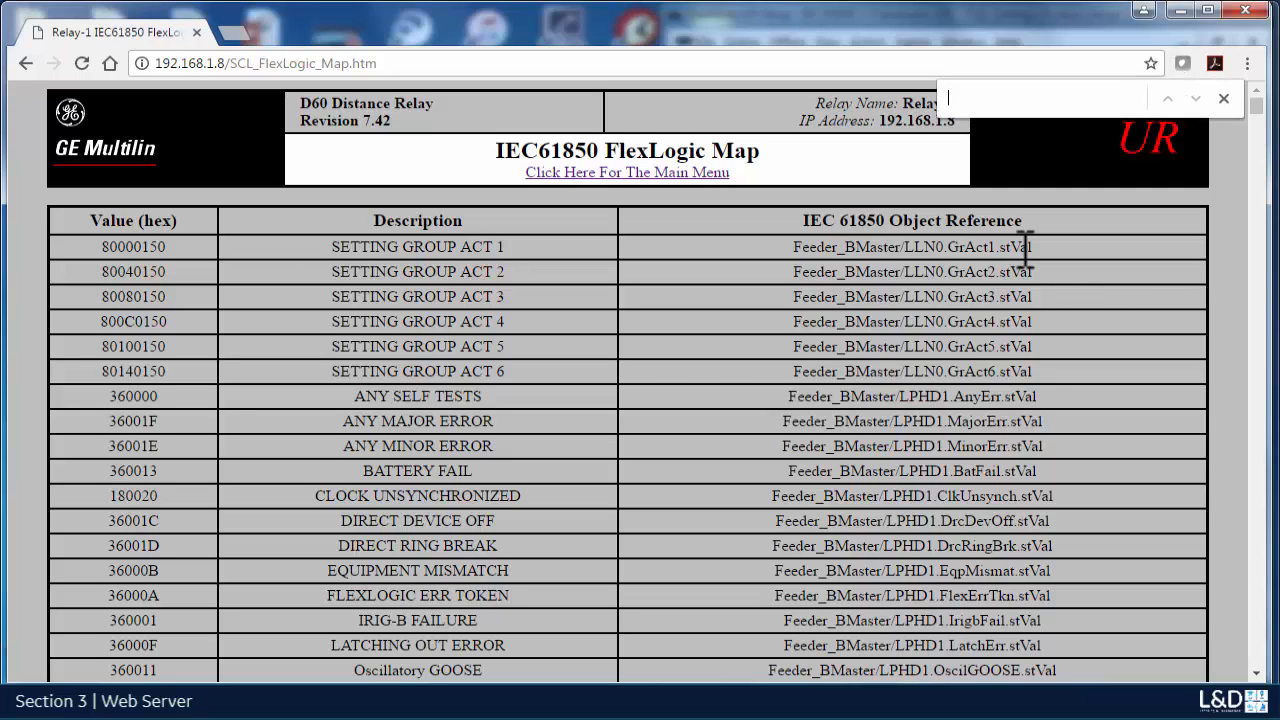
{"action": "type", "text": "phase ioc"}
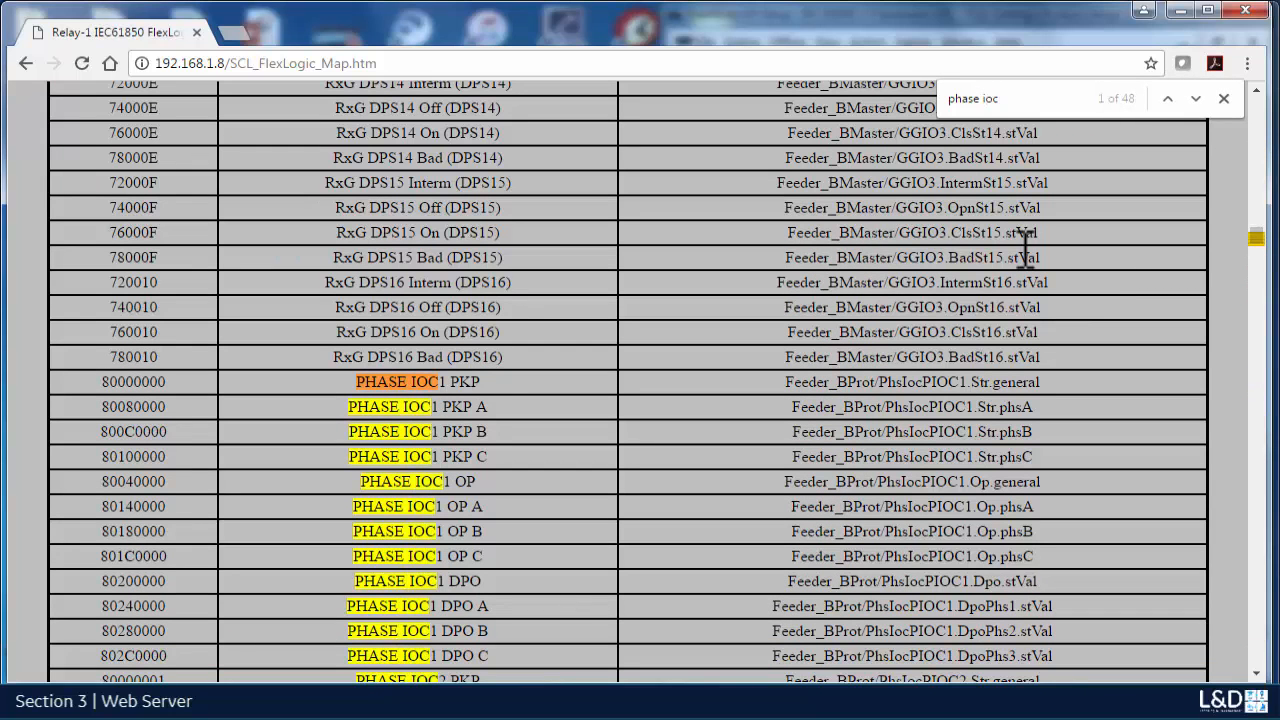
{"action": "type", "text": "1"}
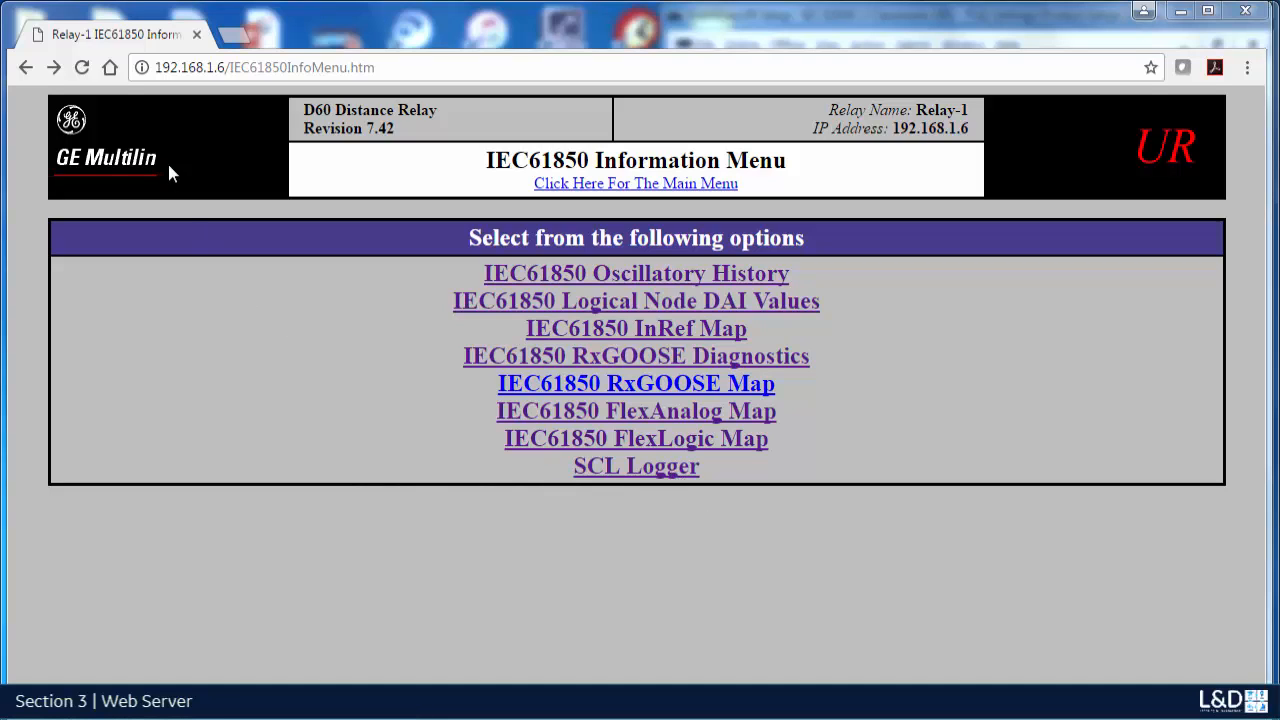
Step: Open the SCL Logger and examine the logs for the last CID and the complete set of logs
{"action": "left_click", "coordinate": [635, 478]}
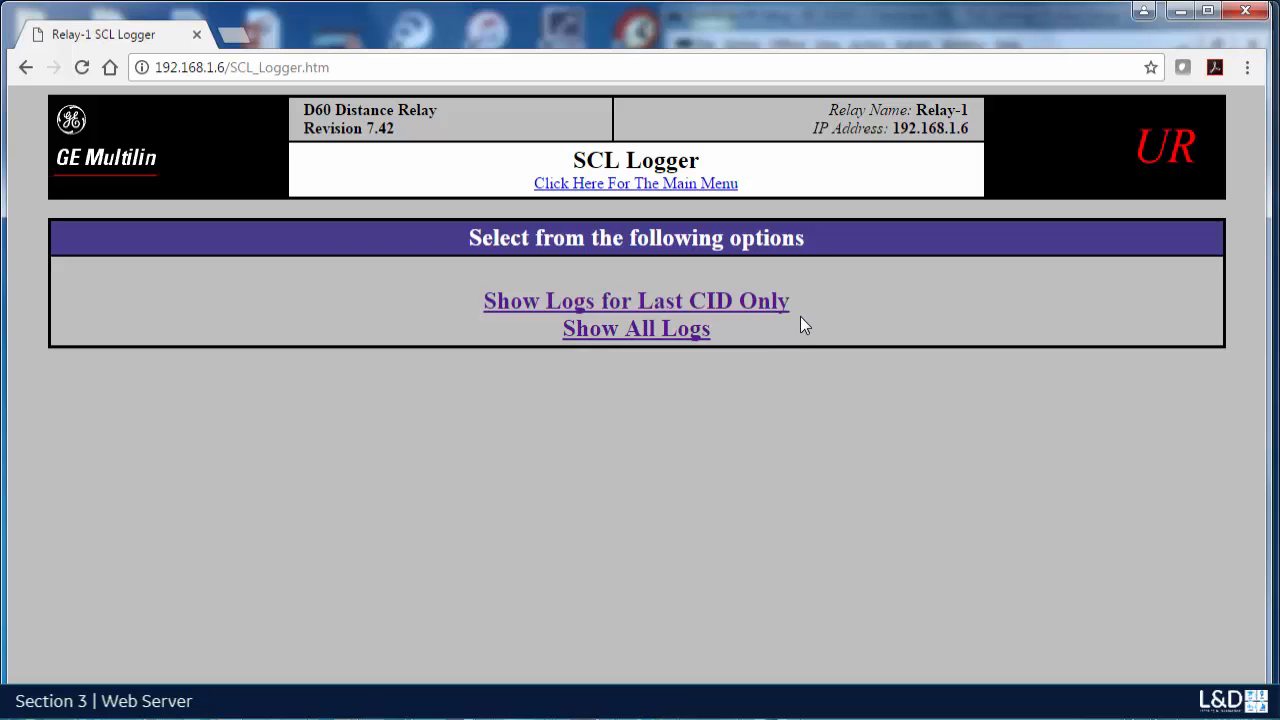
{"action": "left_click", "coordinate": [748, 302]}
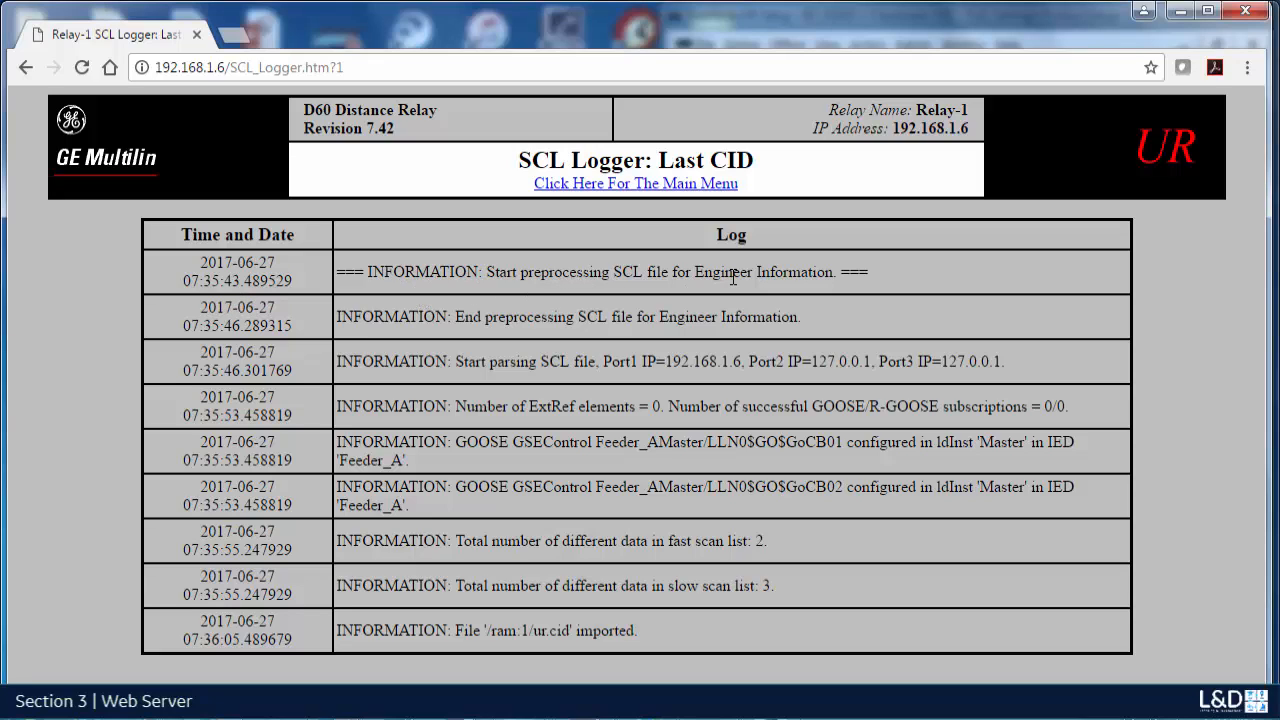
{"action": "left_click", "coordinate": [27, 67]}
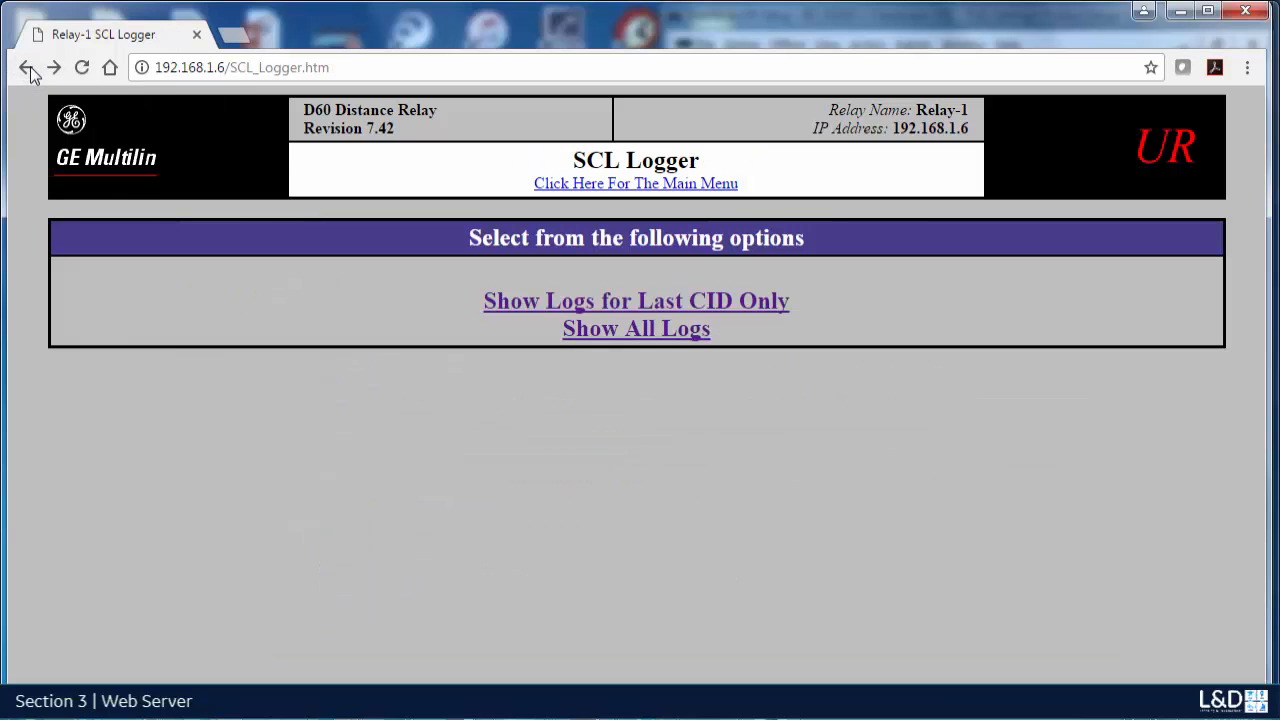
{"action": "left_click", "coordinate": [606, 331]}
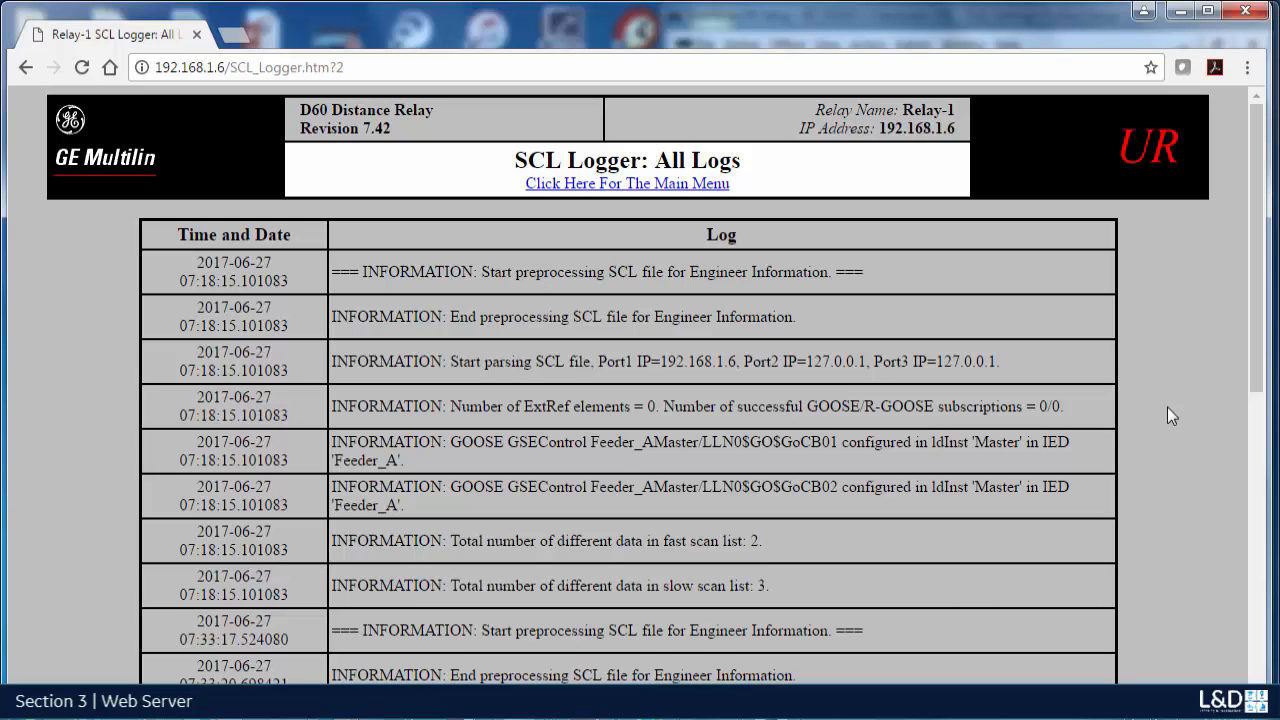
{"action": "left_click_drag", "start_coordinate": [1262, 345], "coordinate": [1236, 284]}
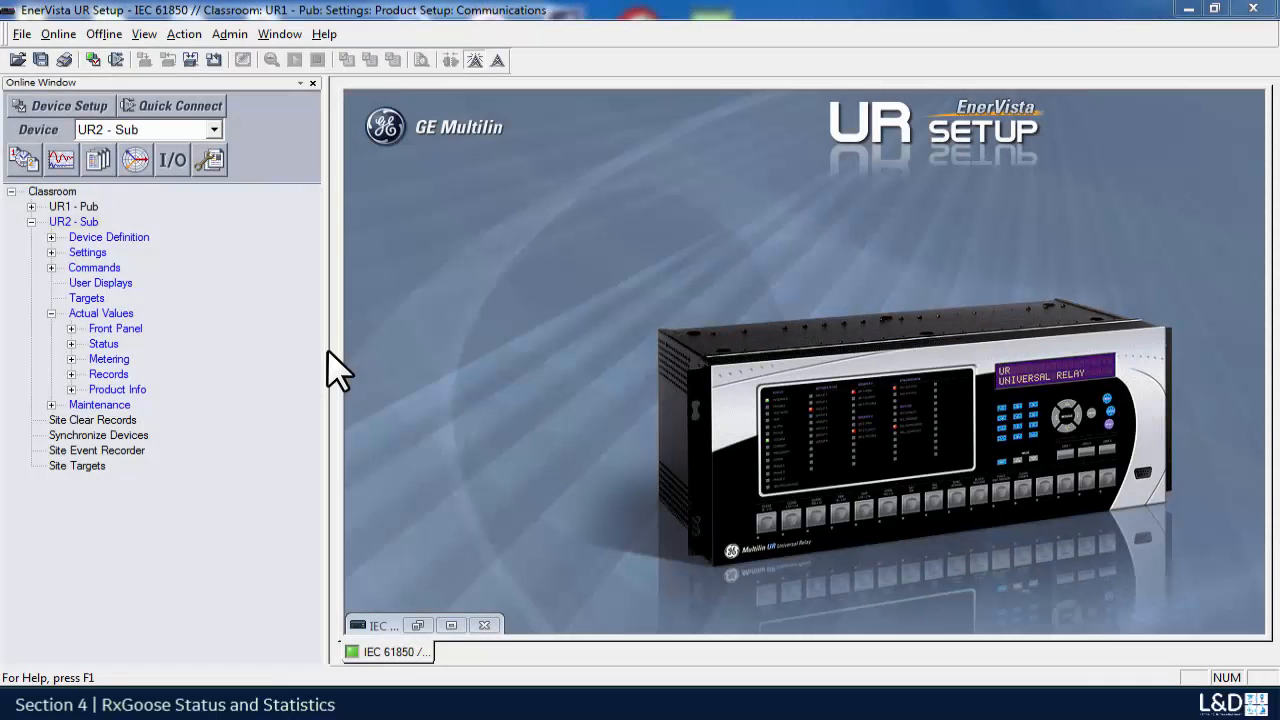
Step: Switch to EnerVista UR Setup and open the RxGOOSE Status actual values of UR2 - Sub in a maximized window
{"action": "left_click", "coordinate": [73, 314]}
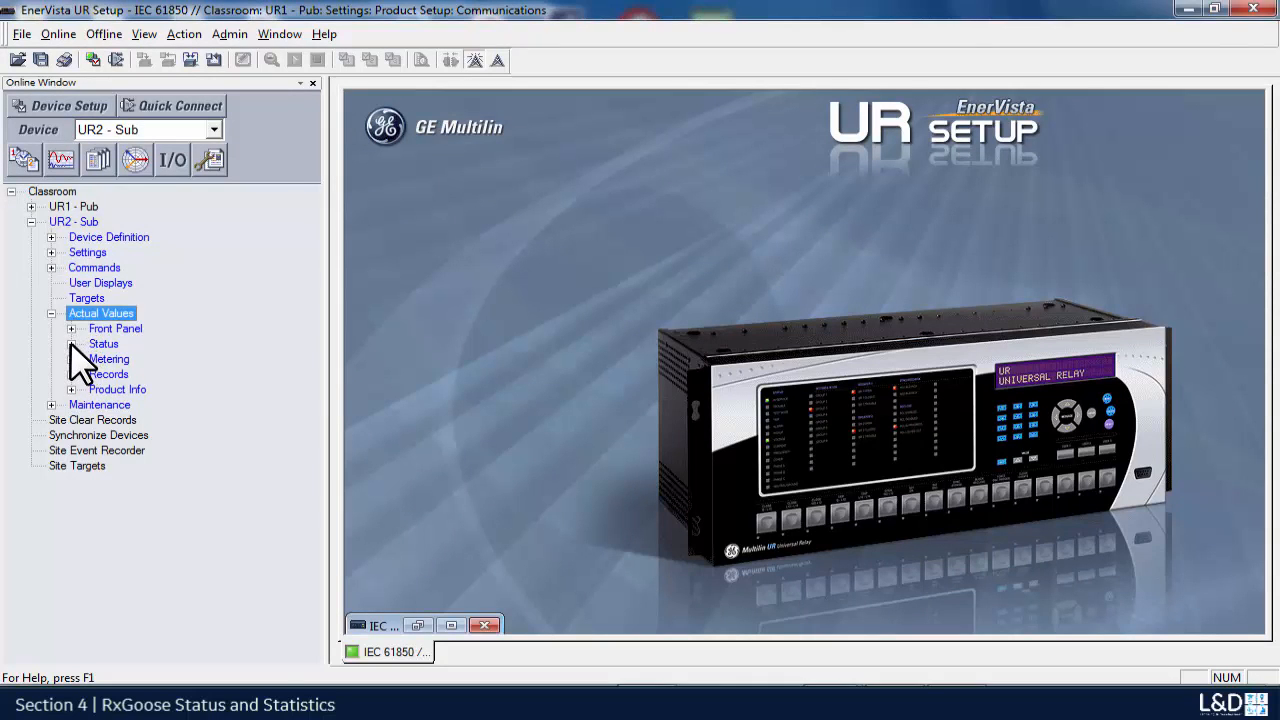
{"action": "left_click", "coordinate": [71, 344]}
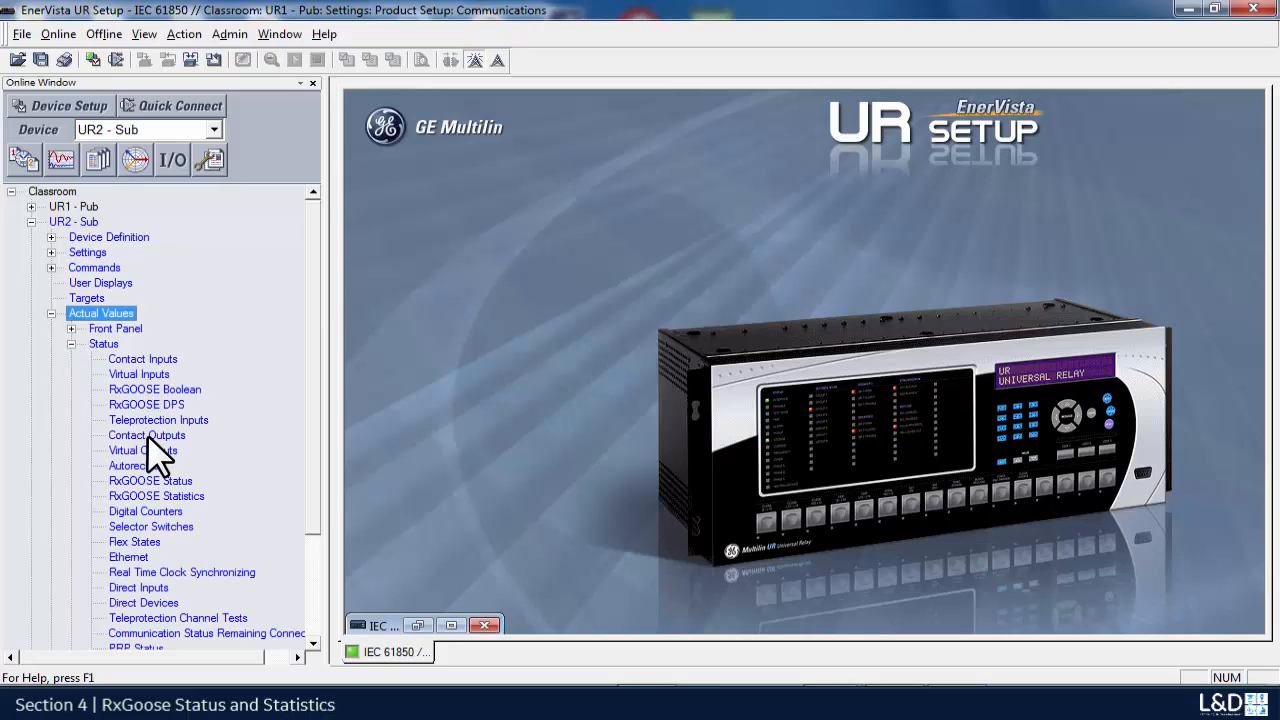
{"action": "left_click", "coordinate": [137, 480]}
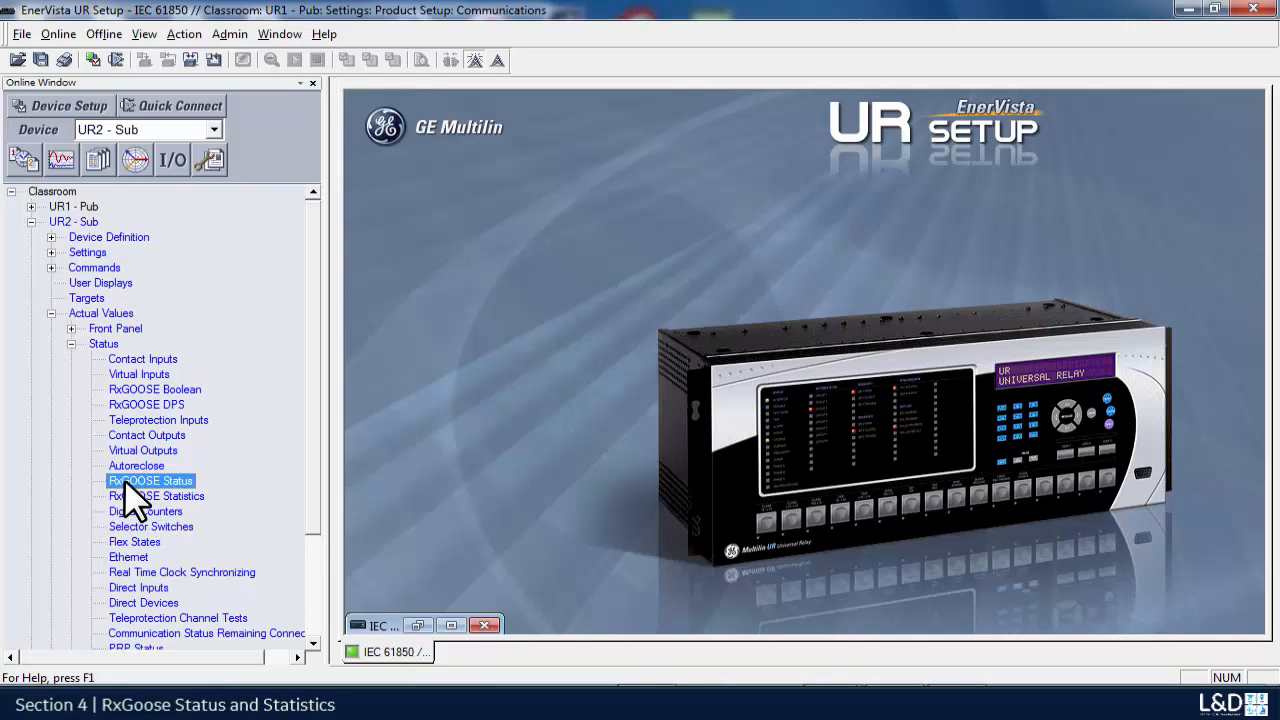
{"action": "double_click", "coordinate": [133, 481]}
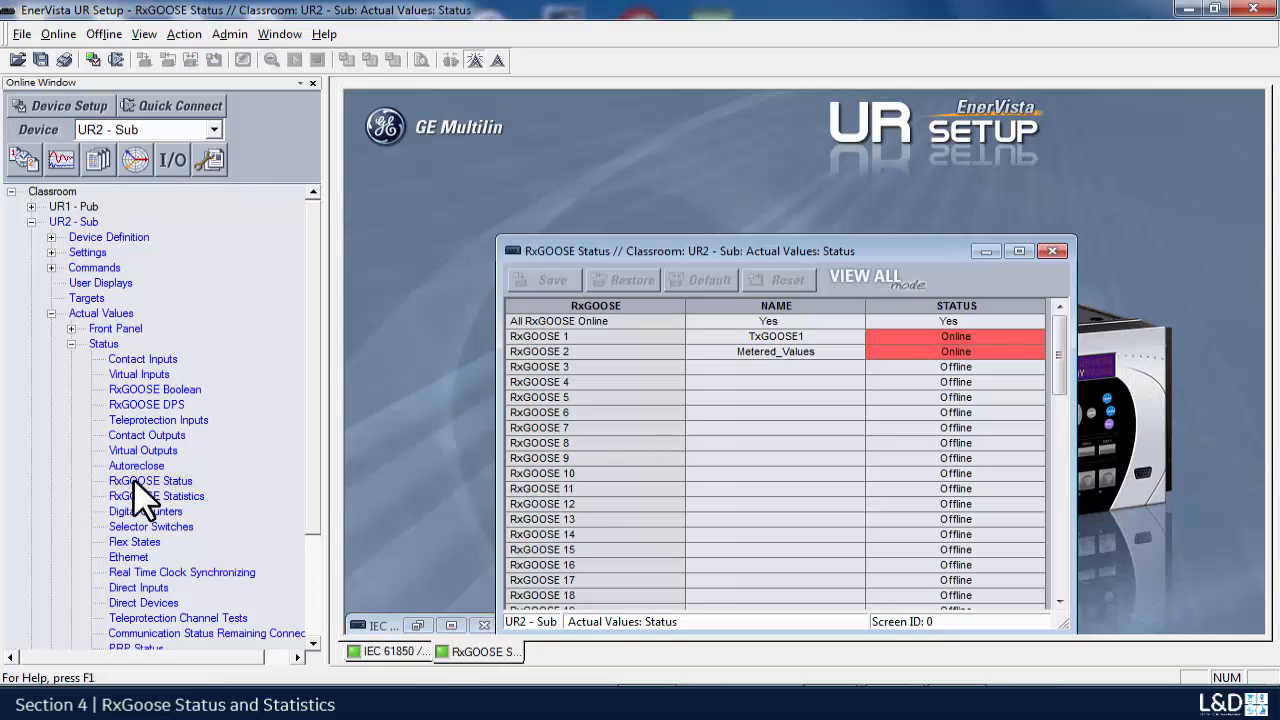
{"action": "left_click_drag", "start_coordinate": [808, 246], "coordinate": [694, 163]}
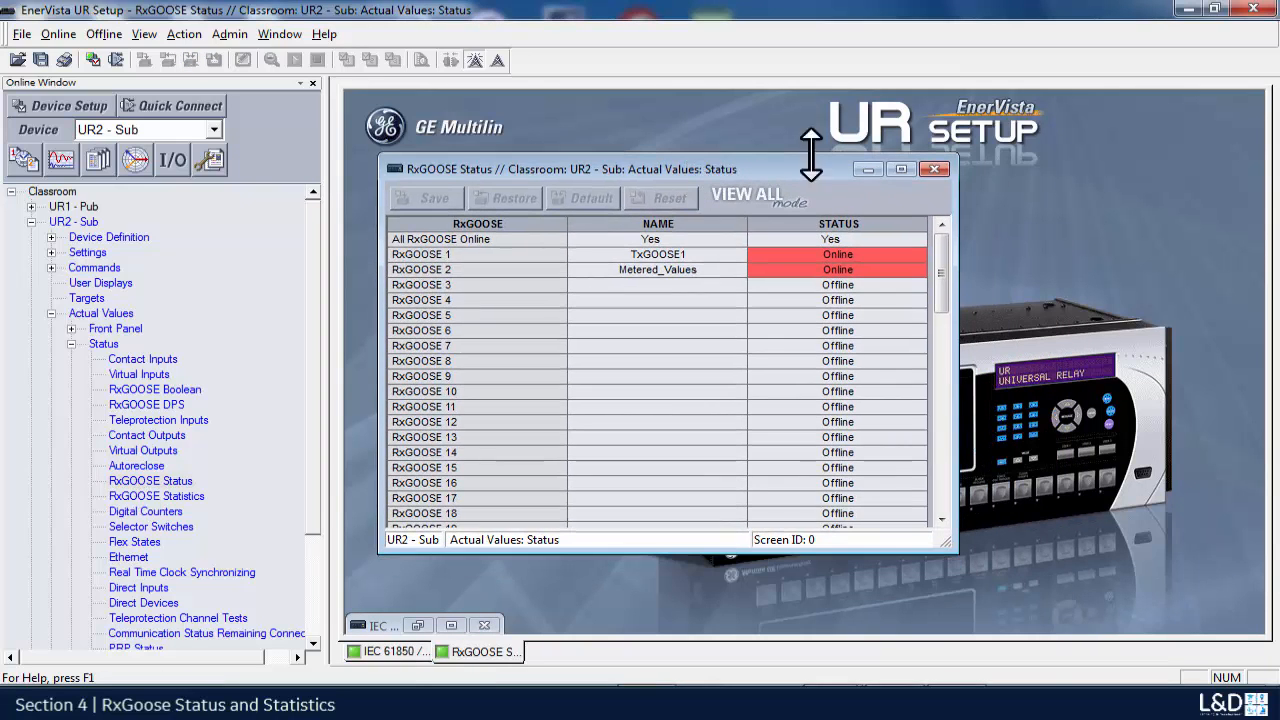
{"action": "left_click", "coordinate": [902, 169]}
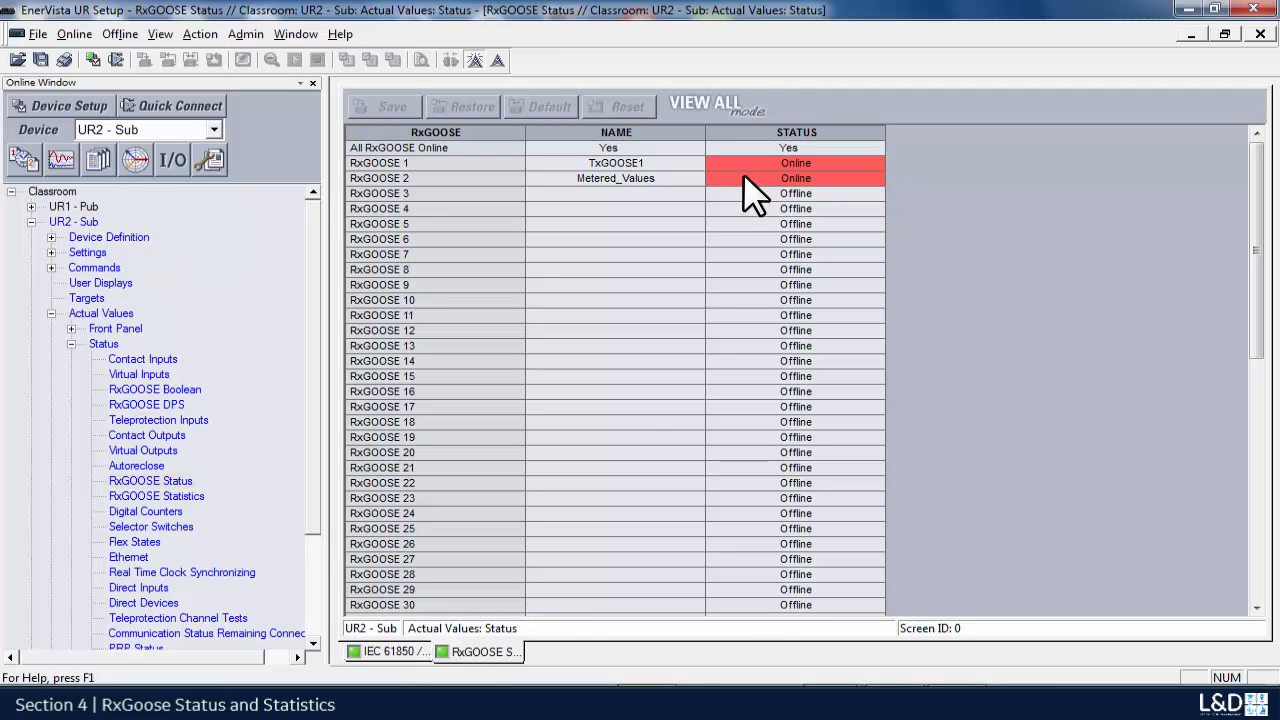
Step: Set the TxGOOSE1 port assignment of UR1 - Pub to Ports-2,3 and save the settings
{"action": "left_click", "coordinate": [398, 648]}
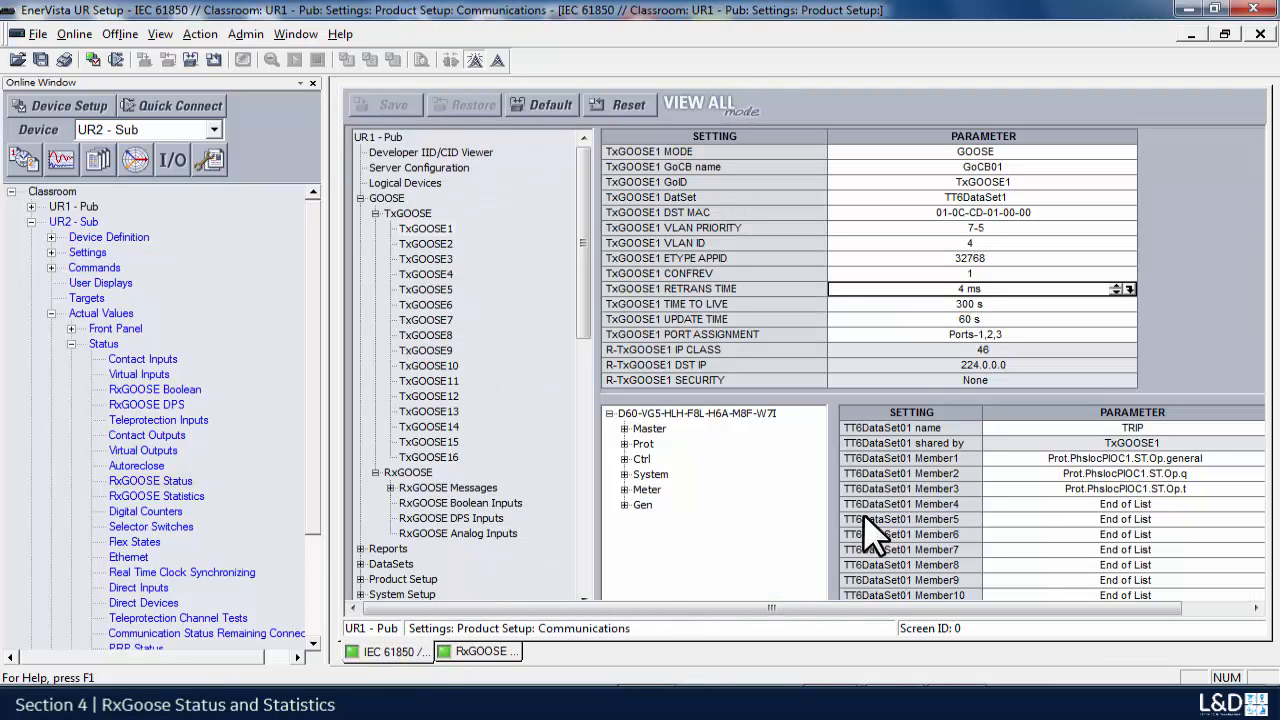
{"action": "left_click", "coordinate": [1060, 334]}
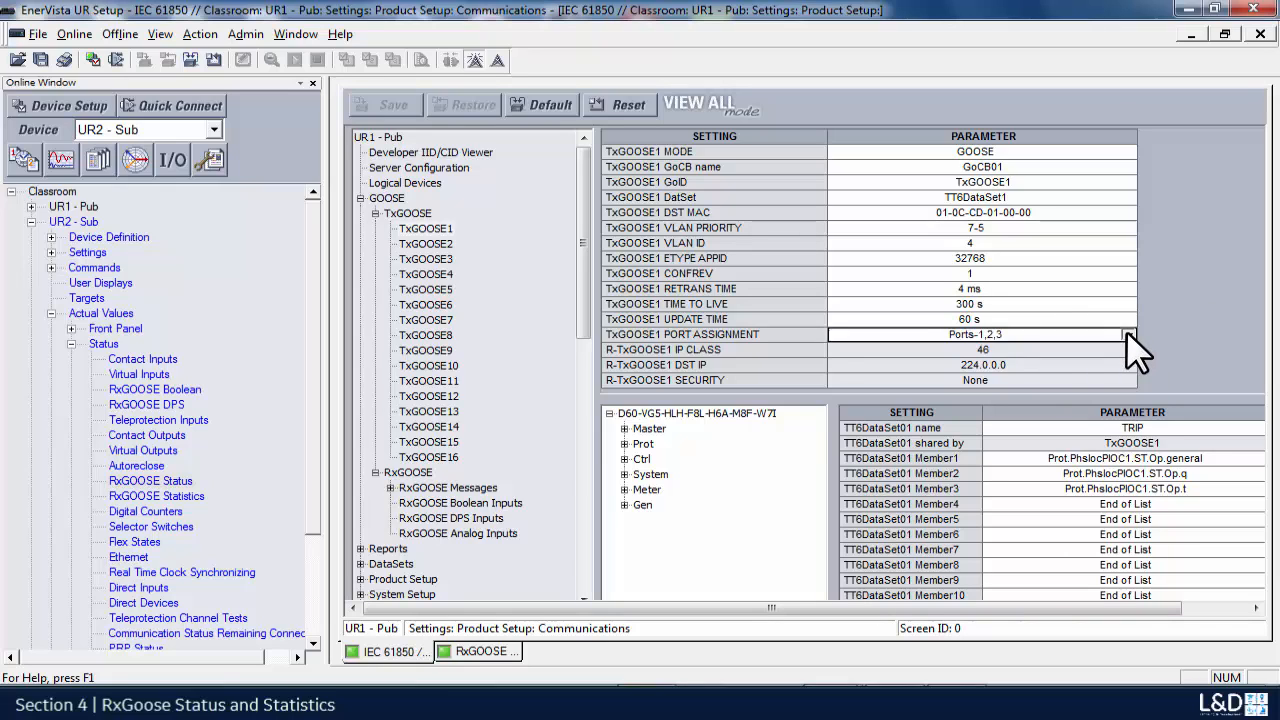
{"action": "left_click", "coordinate": [1062, 337]}
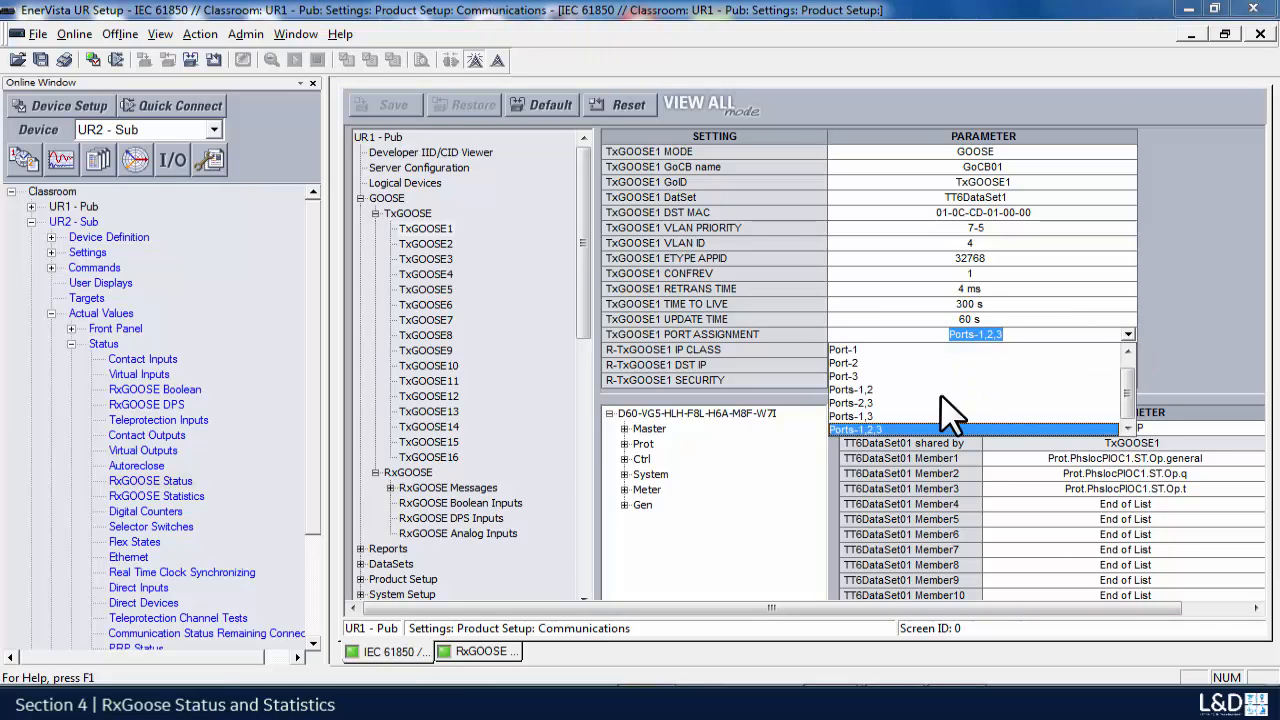
{"action": "left_click", "coordinate": [881, 402]}
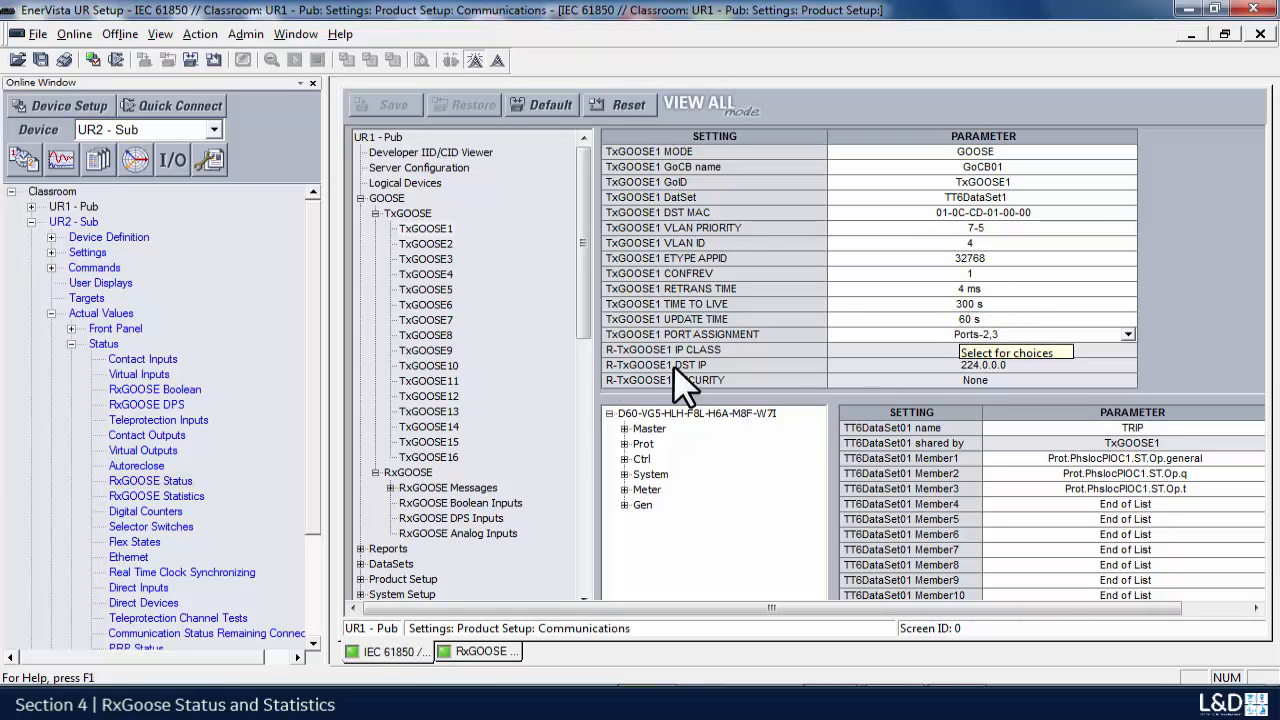
{"action": "left_click", "coordinate": [383, 105]}
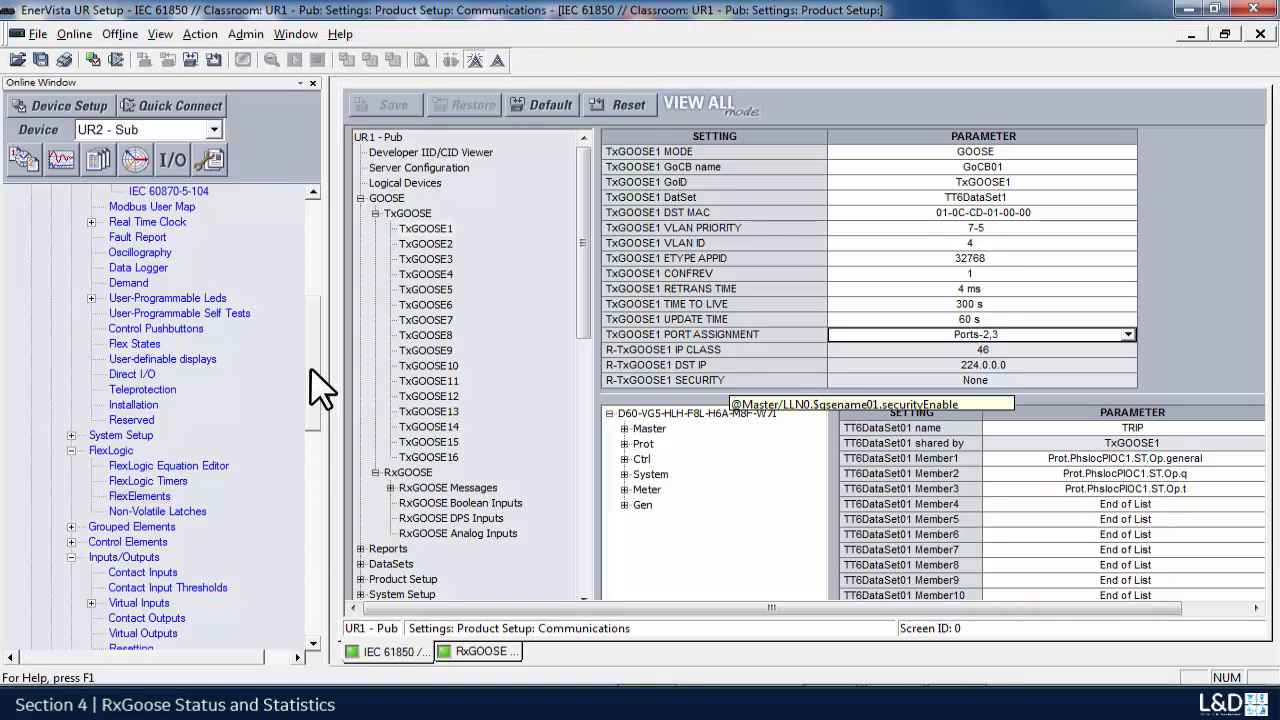
{"action": "left_click_drag", "start_coordinate": [728, 377], "coordinate": [707, 331]}
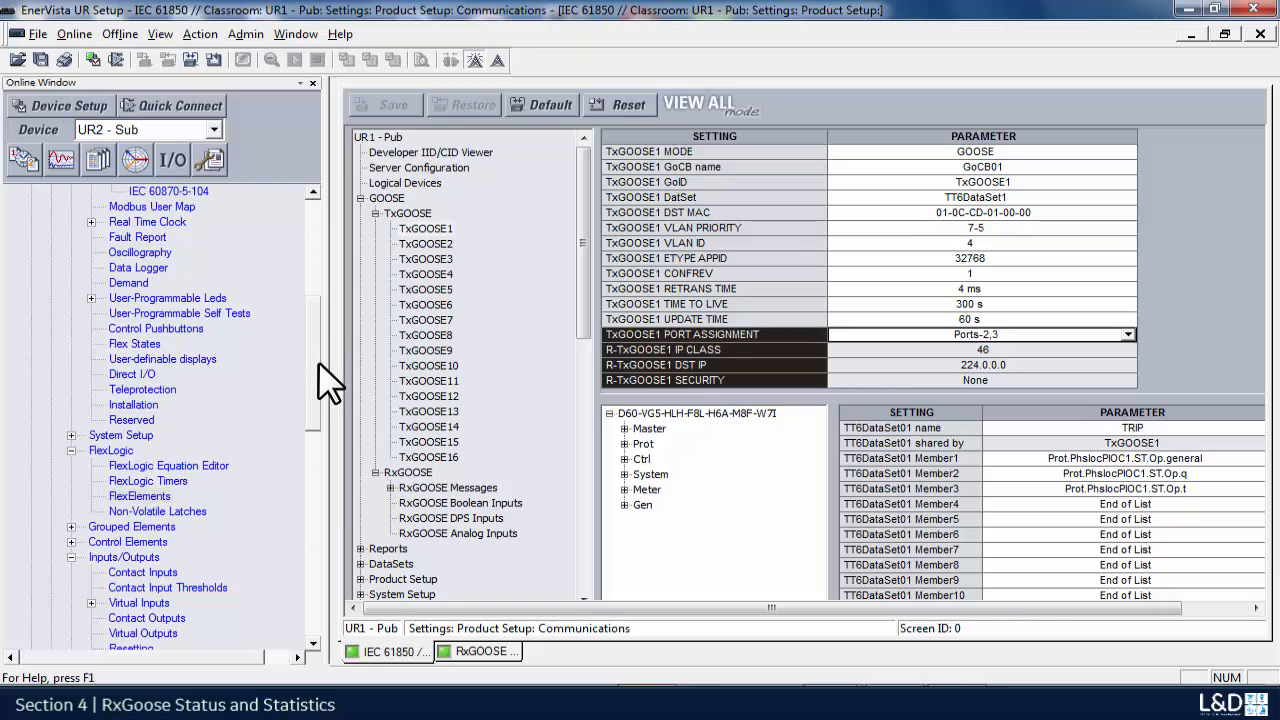
Step: Open the Front Panel actual values of UR2 - Sub to examine the relay's display message and LEDs
{"action": "left_click_drag", "start_coordinate": [318, 362], "coordinate": [318, 268]}
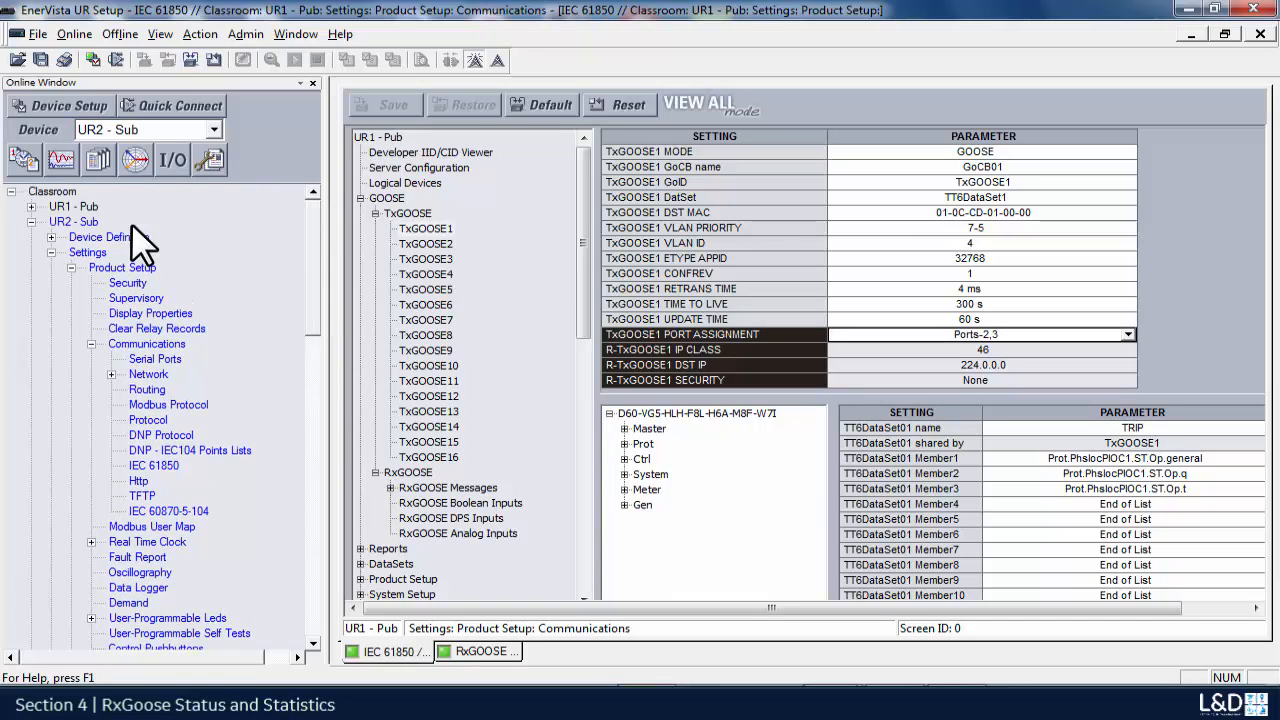
{"action": "left_click", "coordinate": [51, 252]}
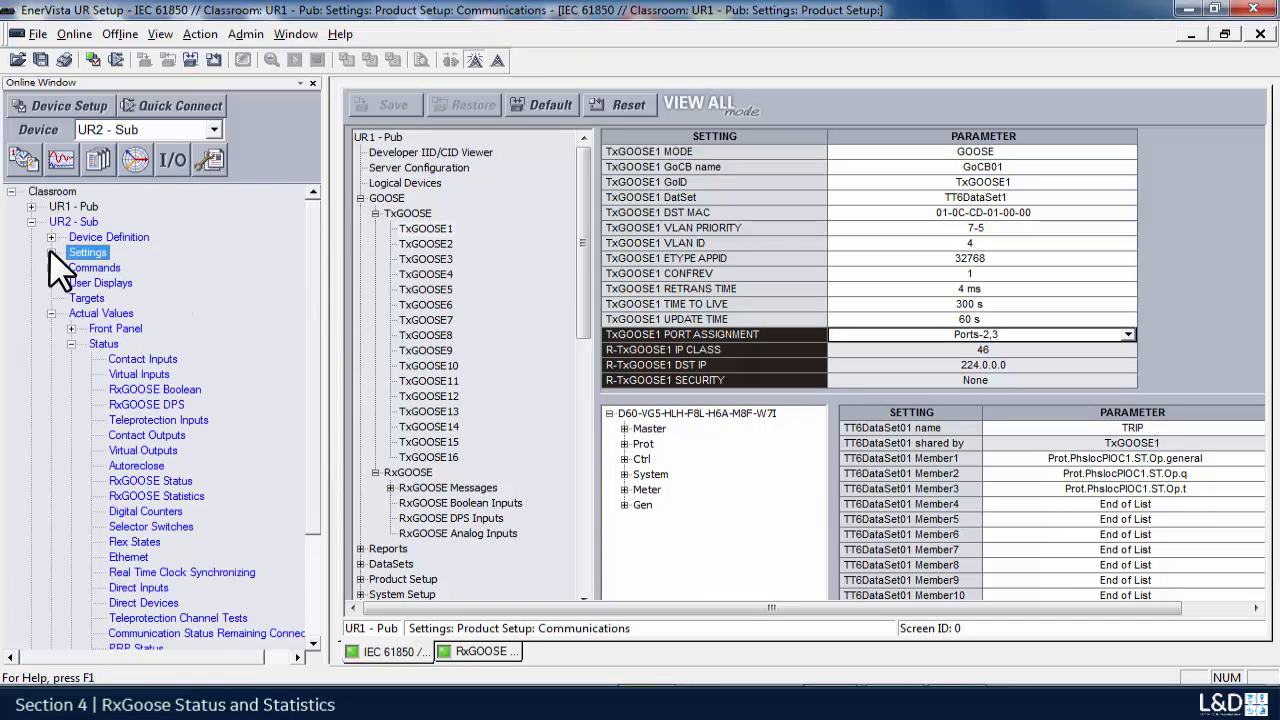
{"action": "left_click", "coordinate": [71, 328]}
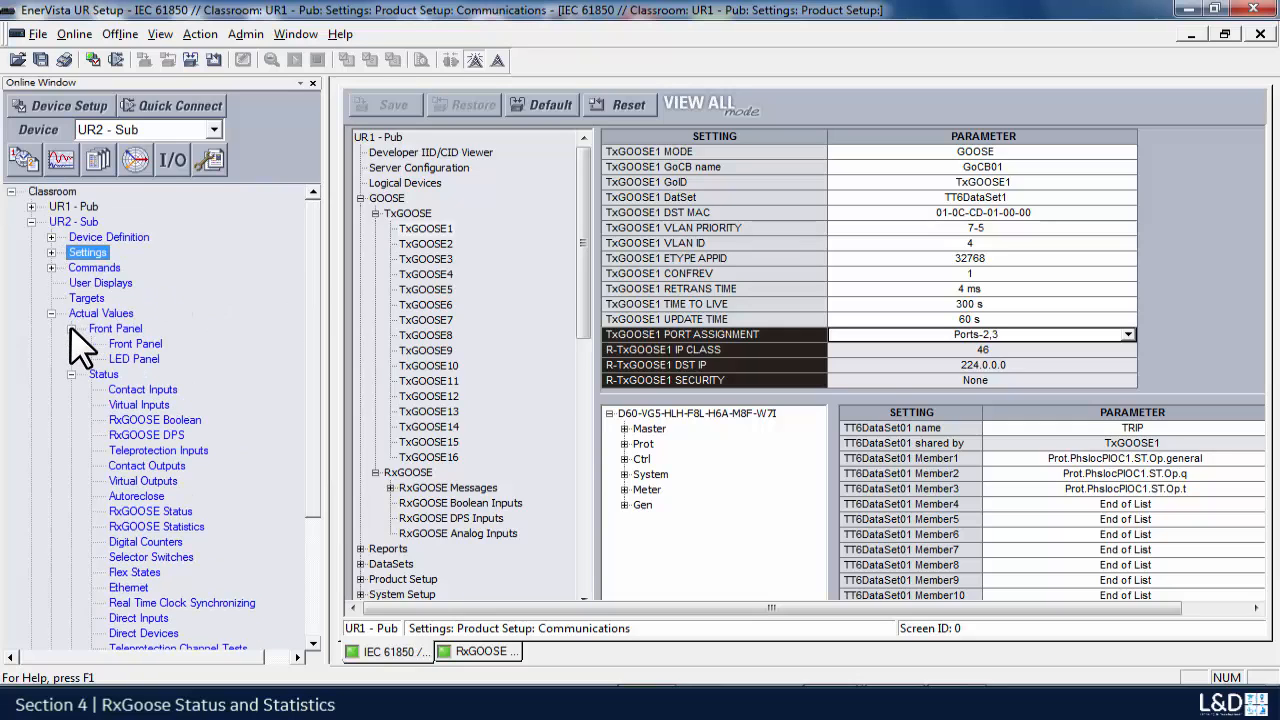
{"action": "double_click", "coordinate": [128, 343]}
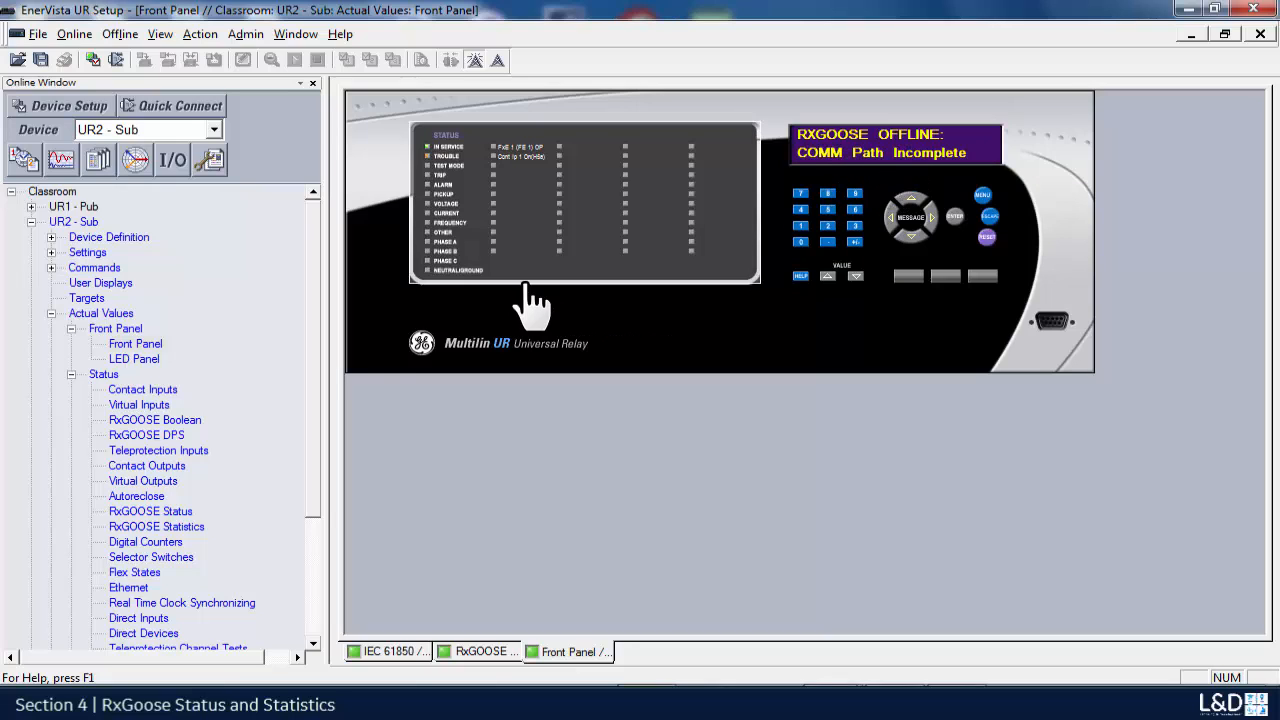
Step: Compare the RxGOOSE Status of UR2 - Sub with the TxGOOSE1 port assignment and the front panel message
{"action": "double_click", "coordinate": [167, 510]}
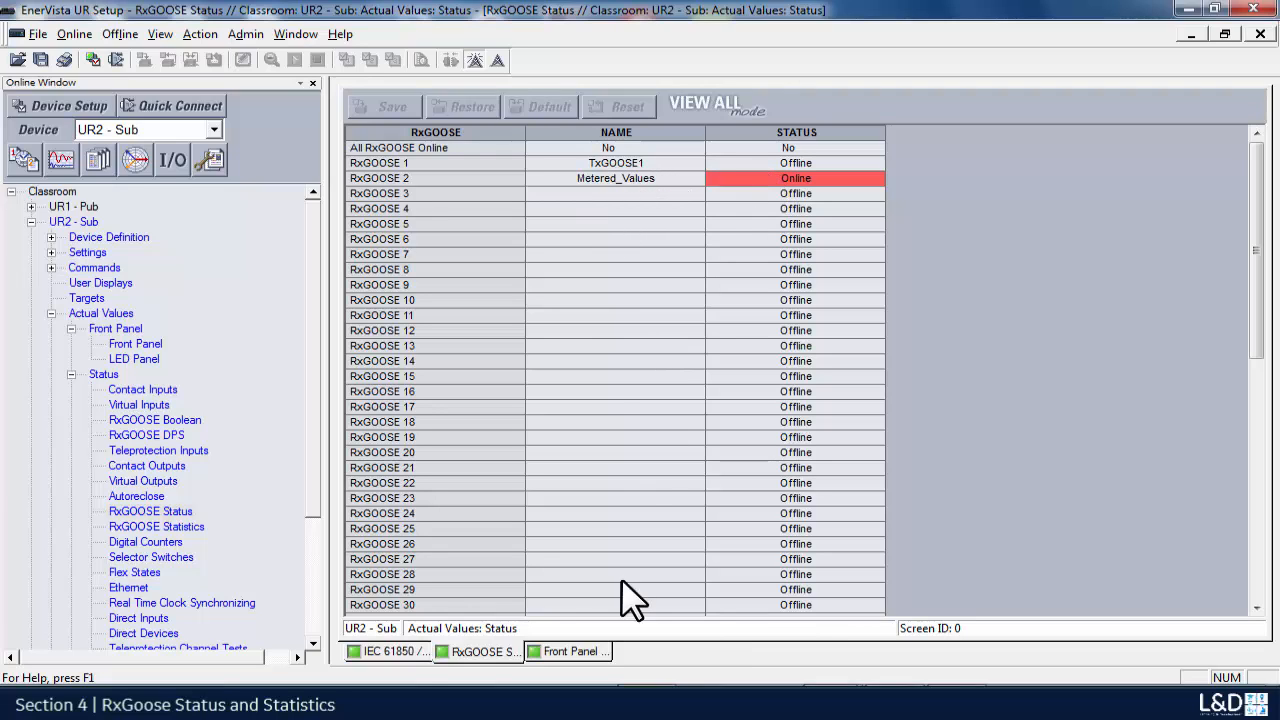
{"action": "left_click", "coordinate": [394, 651]}
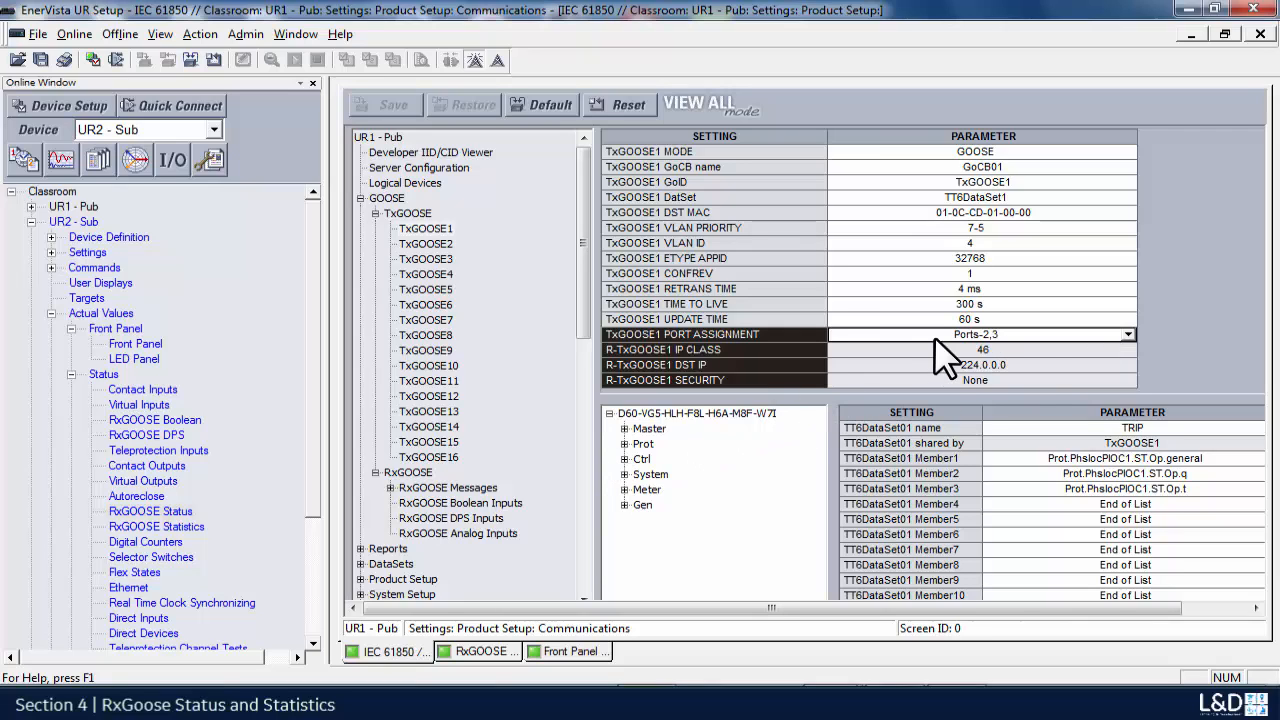
{"action": "left_click", "coordinate": [564, 650]}
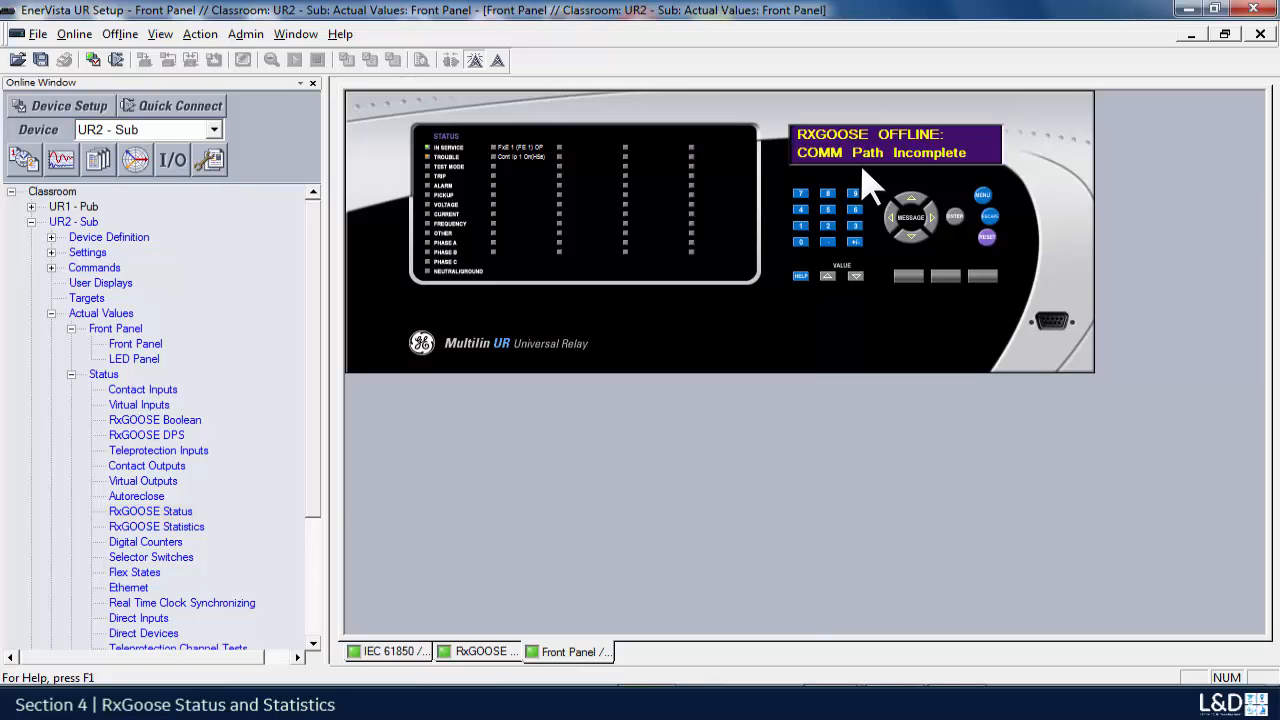
Step: Set the TxGOOSE1 port assignment of UR1 - Pub to Ports-1,2, save the settings, and recheck the front panel of UR2 - Sub
{"action": "left_click", "coordinate": [386, 650]}
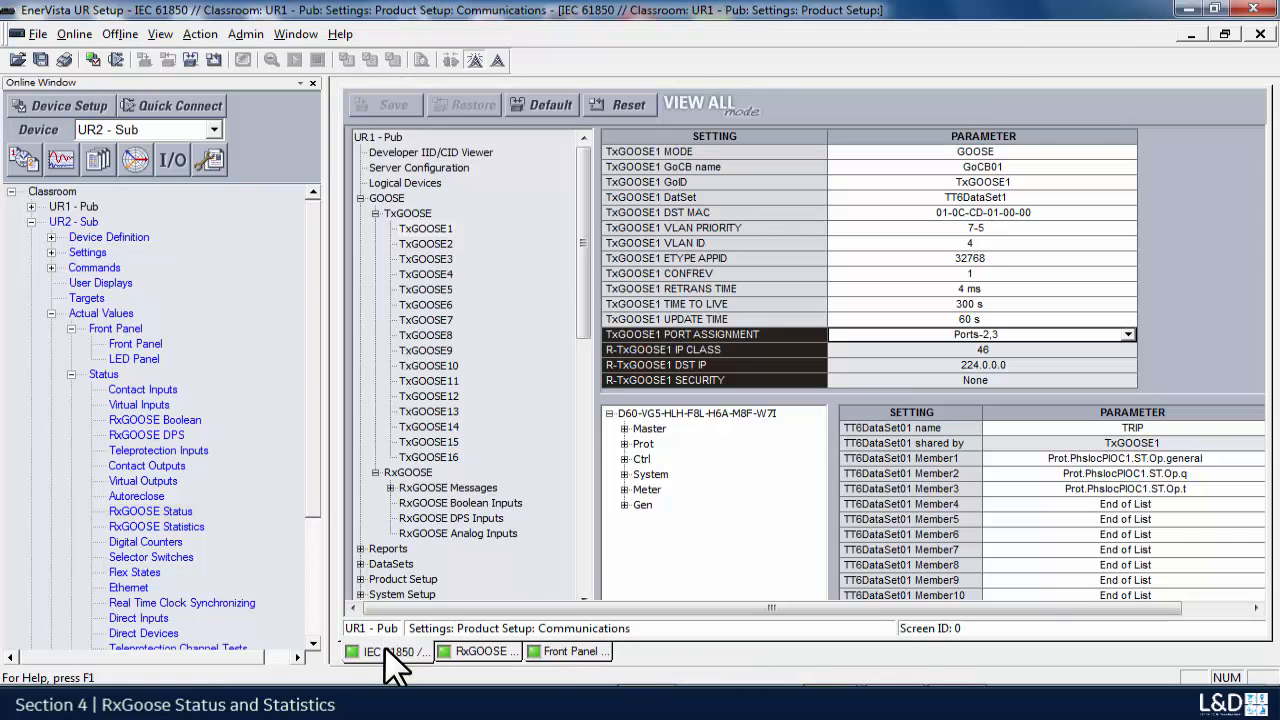
{"action": "left_click", "coordinate": [977, 319]}
{"action": "left_click", "coordinate": [1126, 333]}
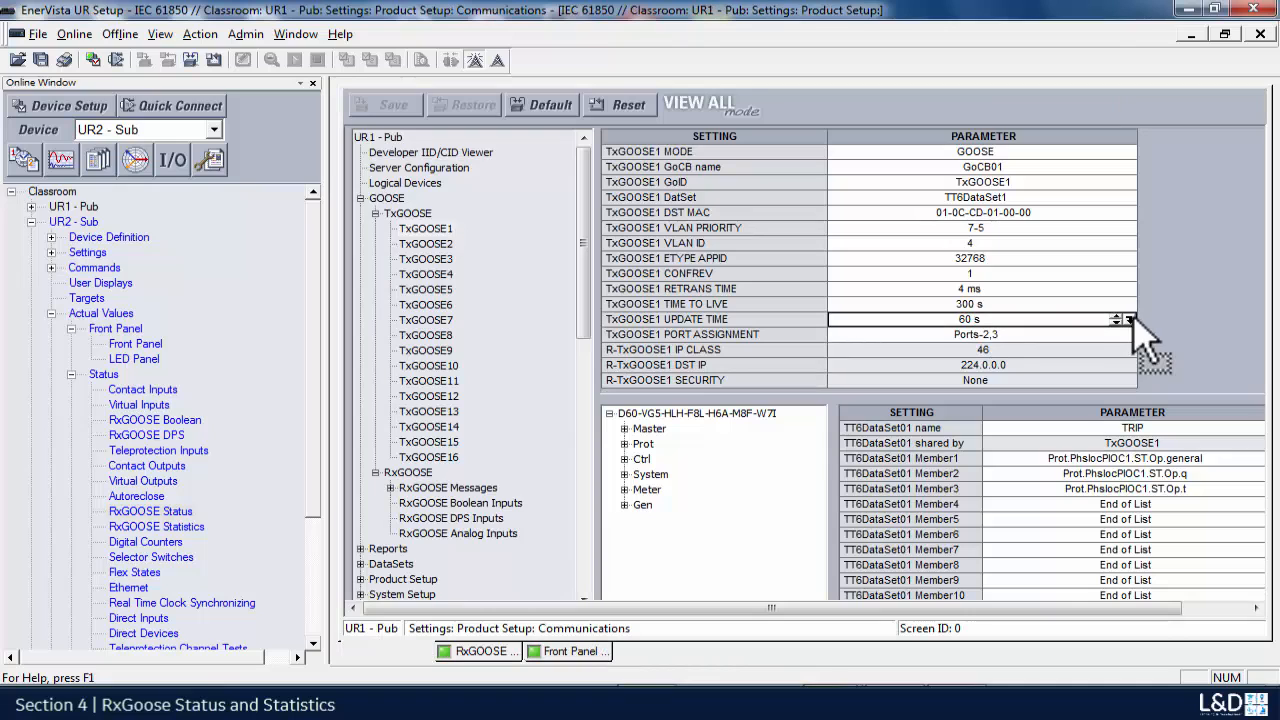
{"action": "left_click", "coordinate": [1127, 334]}
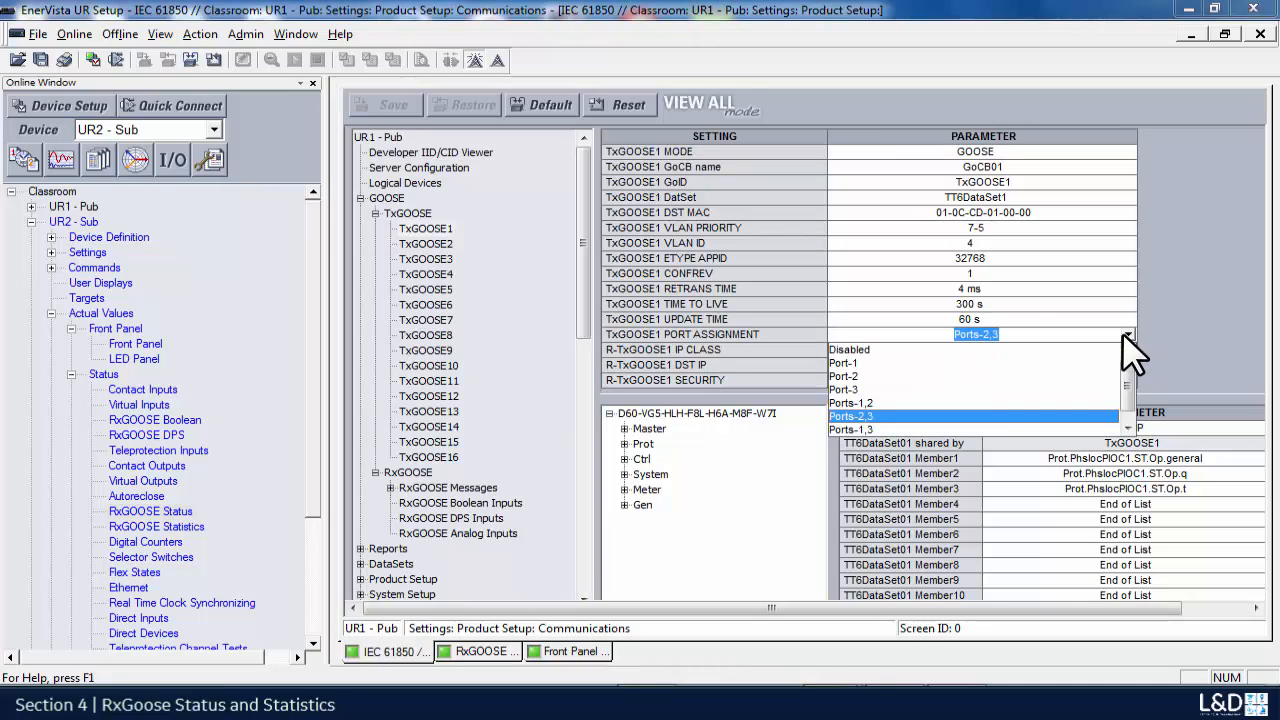
{"action": "left_click", "coordinate": [873, 404]}
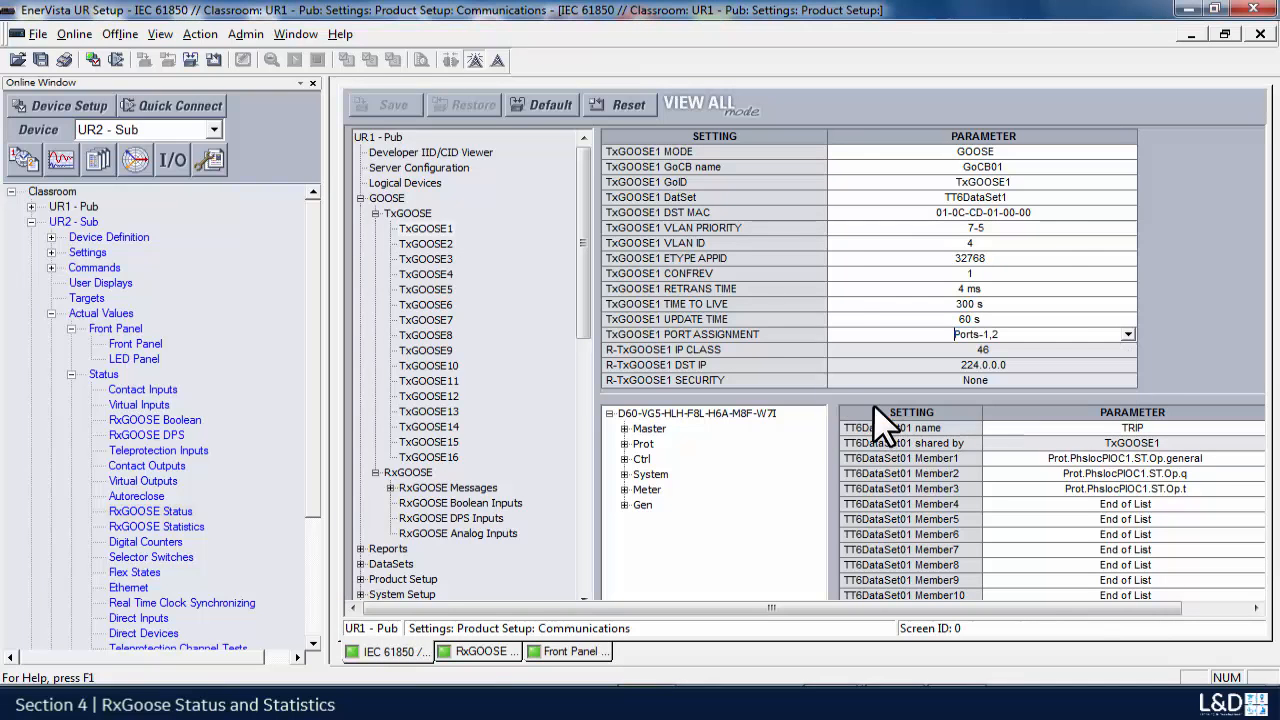
{"action": "left_click", "coordinate": [497, 194]}
{"action": "left_click", "coordinate": [683, 228]}
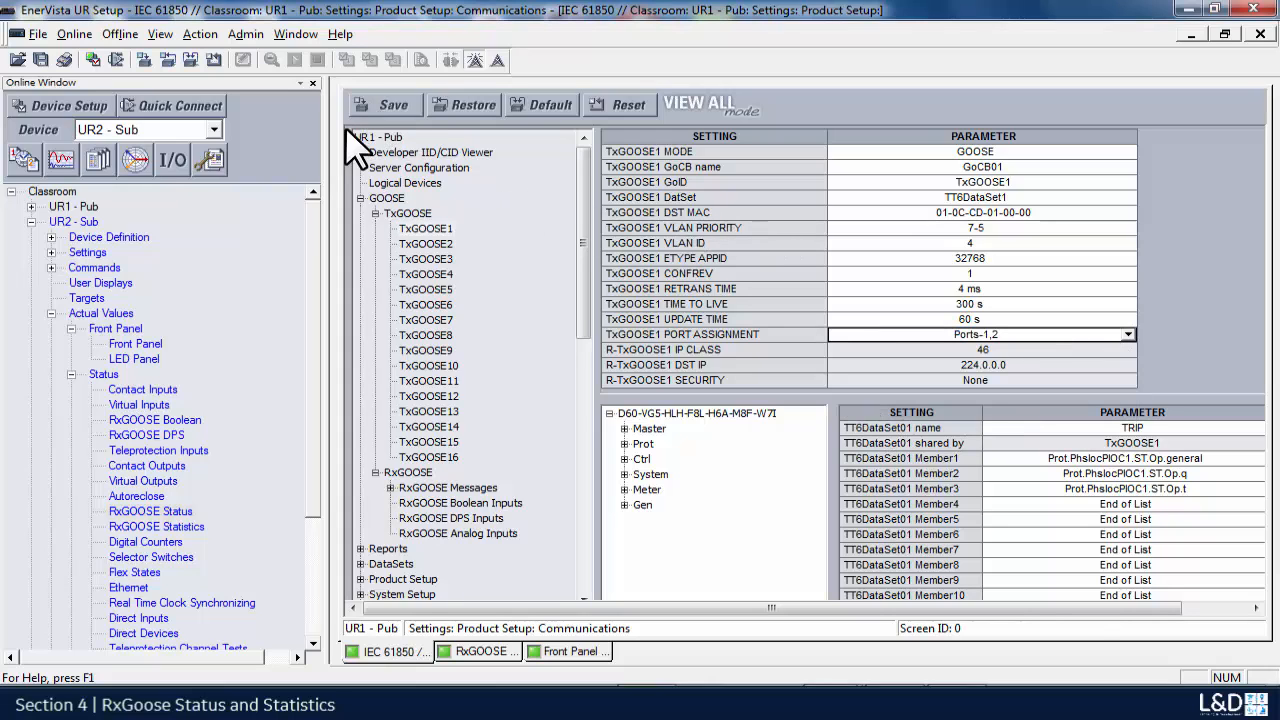
{"action": "left_click", "coordinate": [390, 103]}
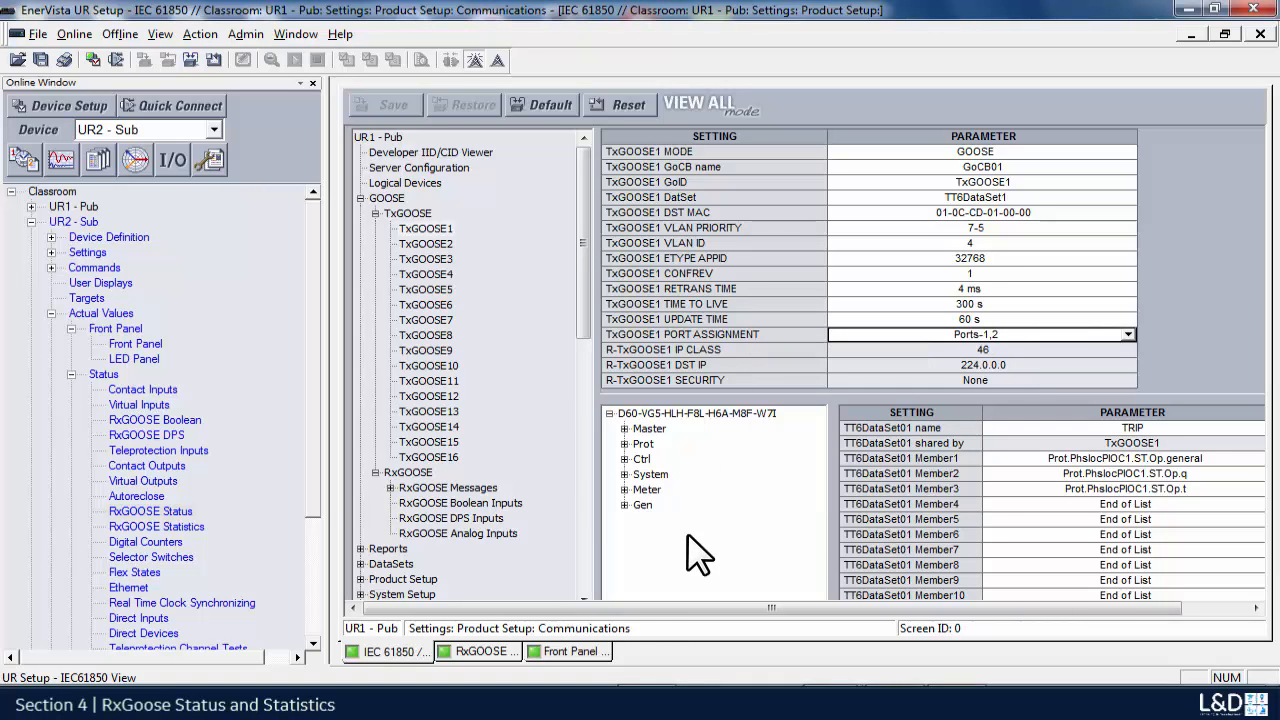
{"action": "left_click", "coordinate": [568, 651]}
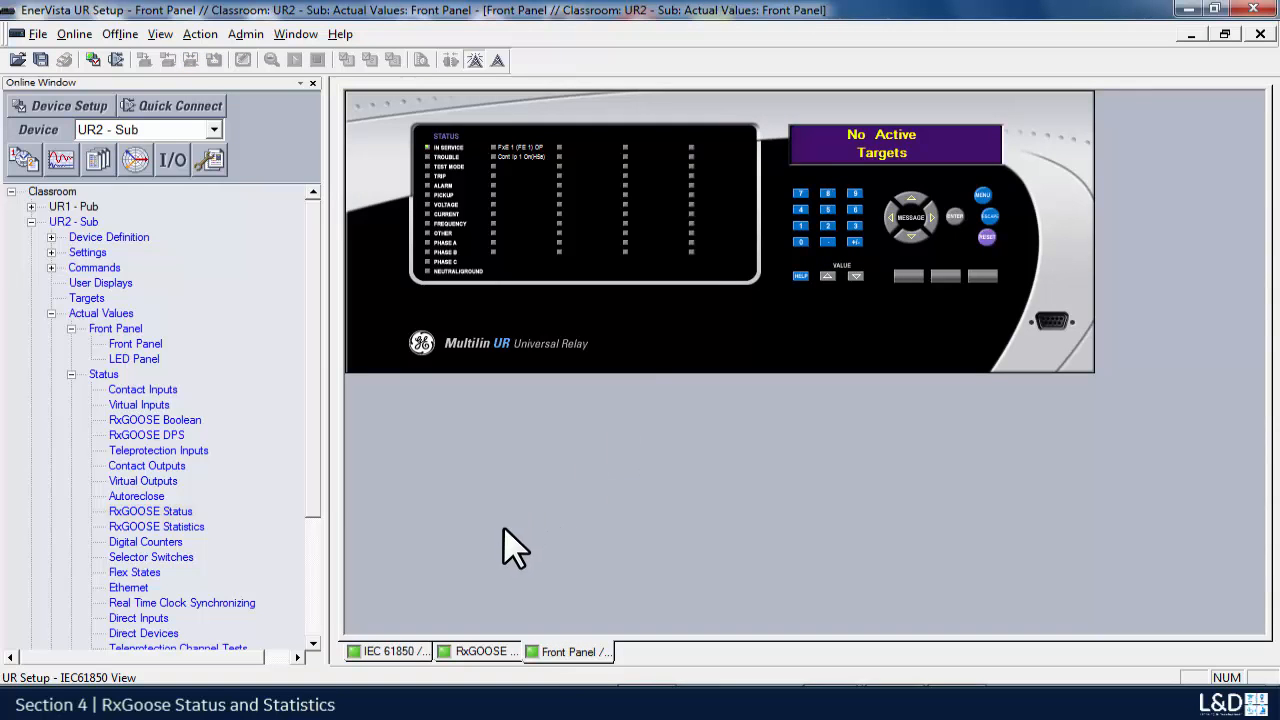
{"action": "left_click", "coordinate": [411, 646]}
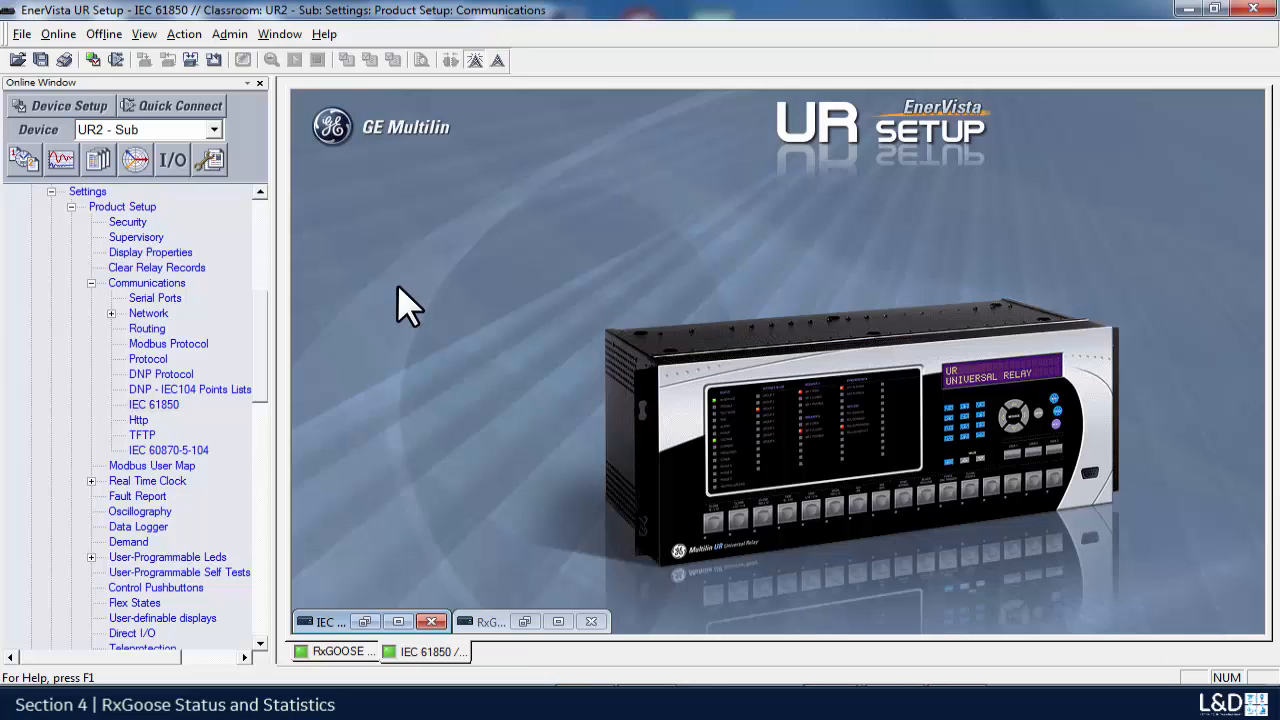
Step: Open the RxGOOSE Boolean actual values of UR2 - Sub in a maximized window and check the Relay_1 status
{"action": "left_click", "coordinate": [52, 192]}
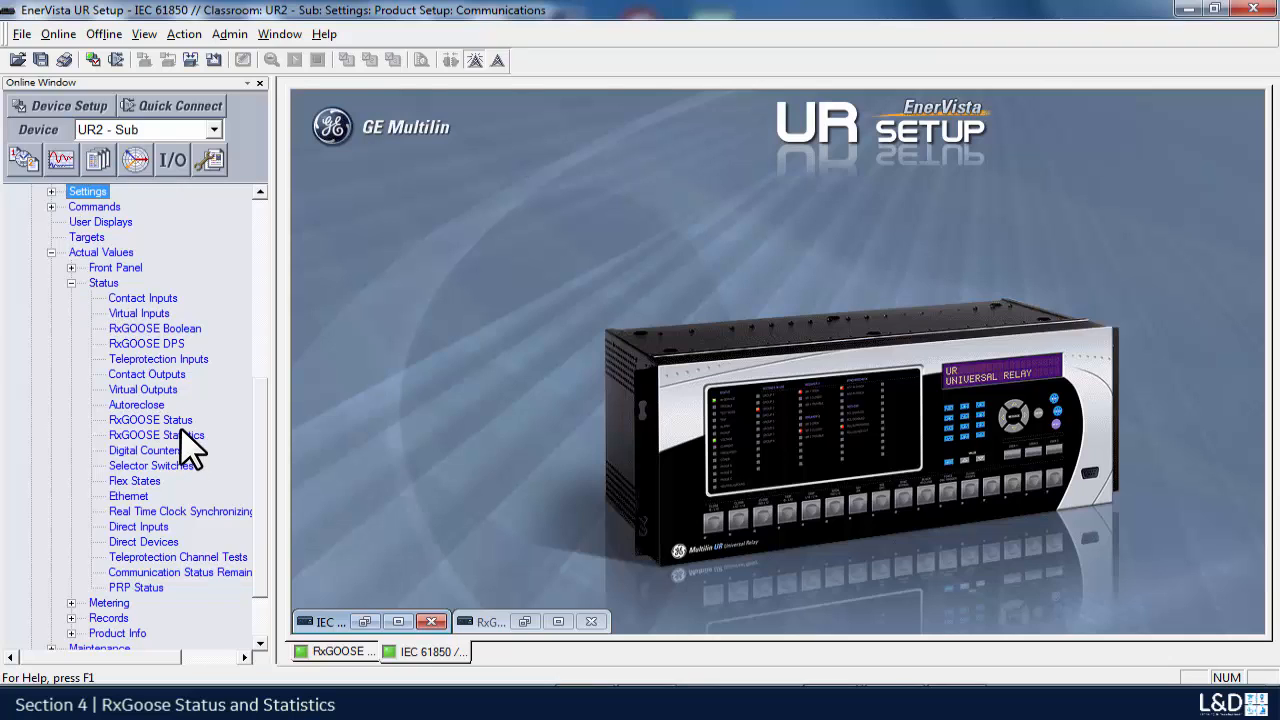
{"action": "double_click", "coordinate": [140, 328]}
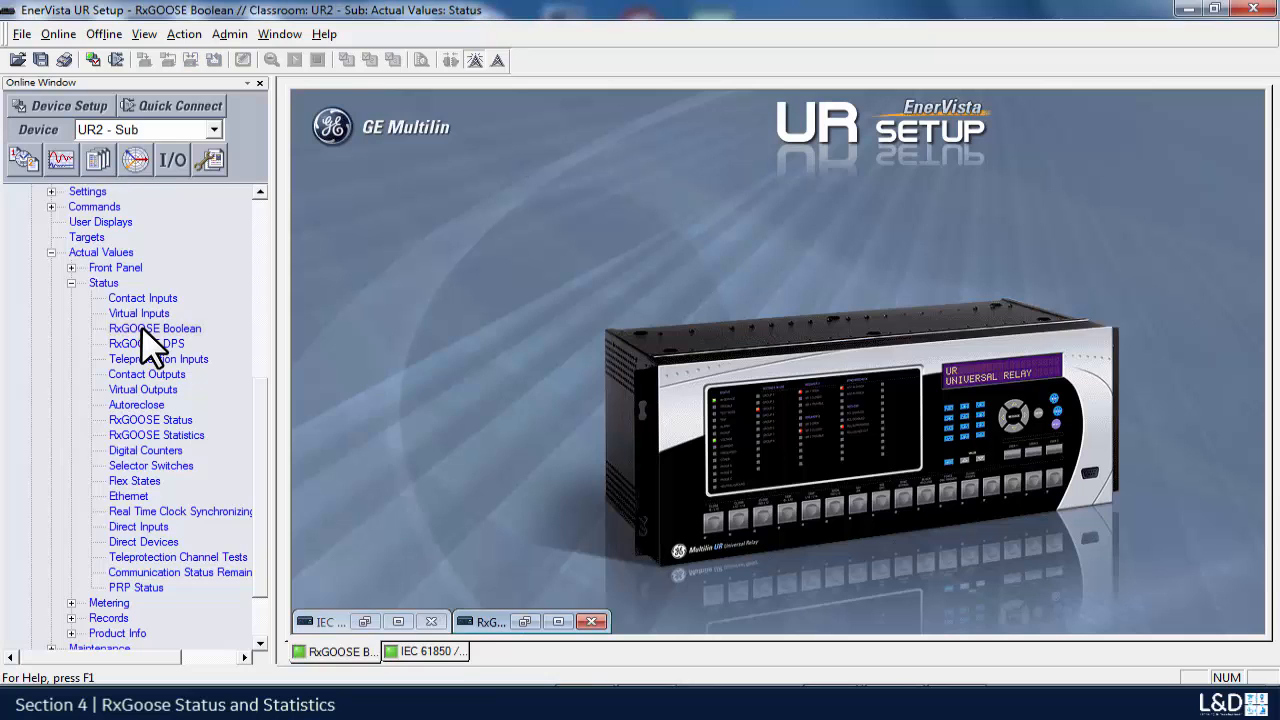
{"action": "left_click", "coordinate": [560, 621]}
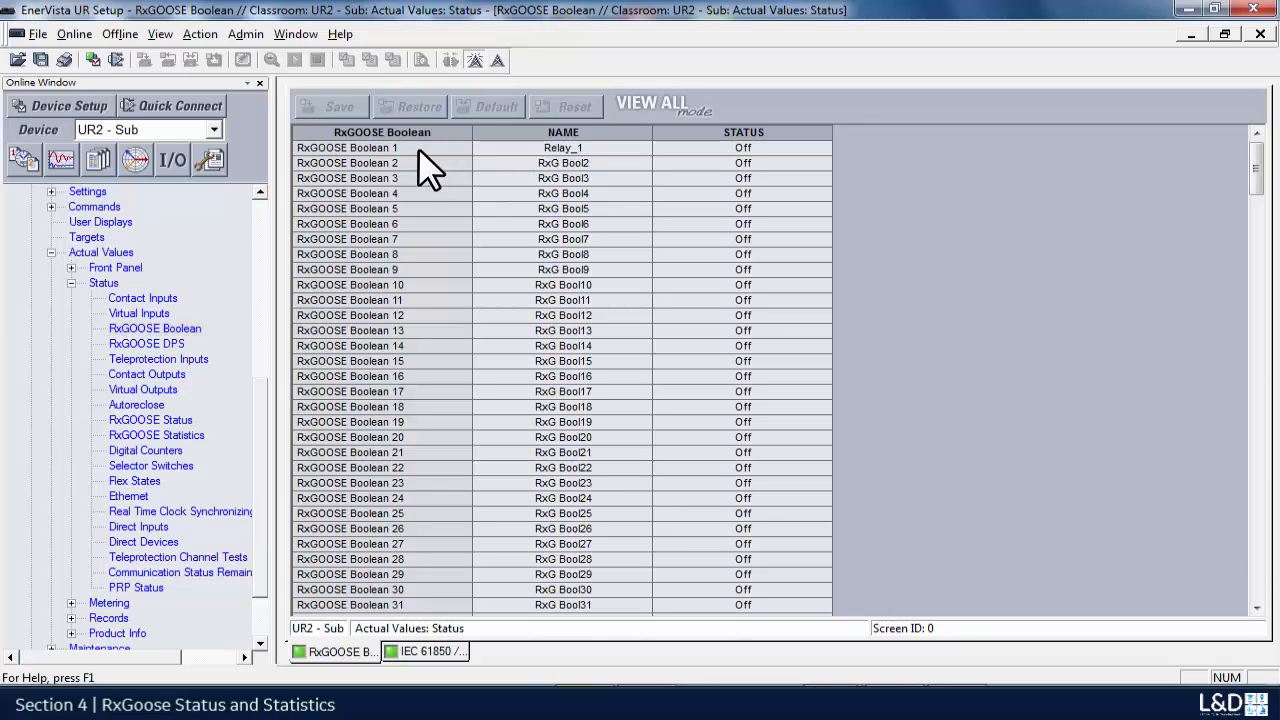
{"action": "left_click_drag", "start_coordinate": [1254, 182], "coordinate": [1256, 148]}
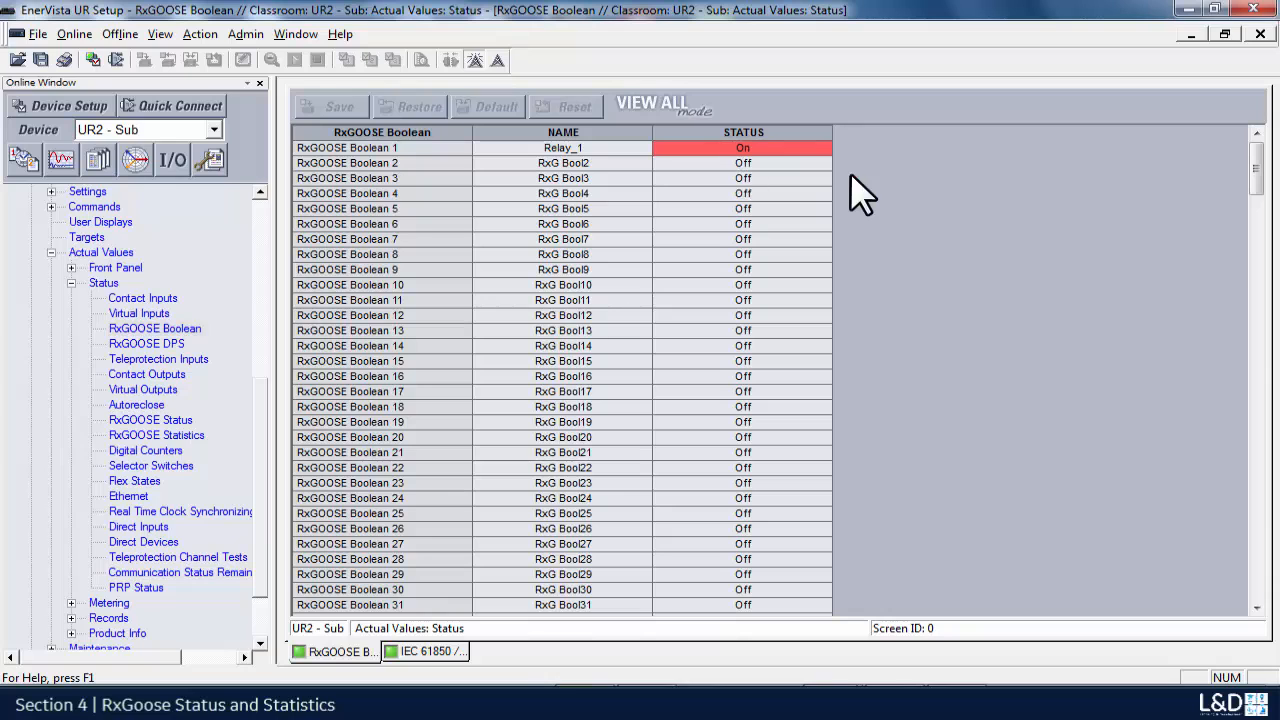
Step: Restore the RxGOOSE Boolean and UR2 - Sub IEC 61850 settings windows to floating size, and hide the Online Window for more space
{"action": "left_click", "coordinate": [1225, 35]}
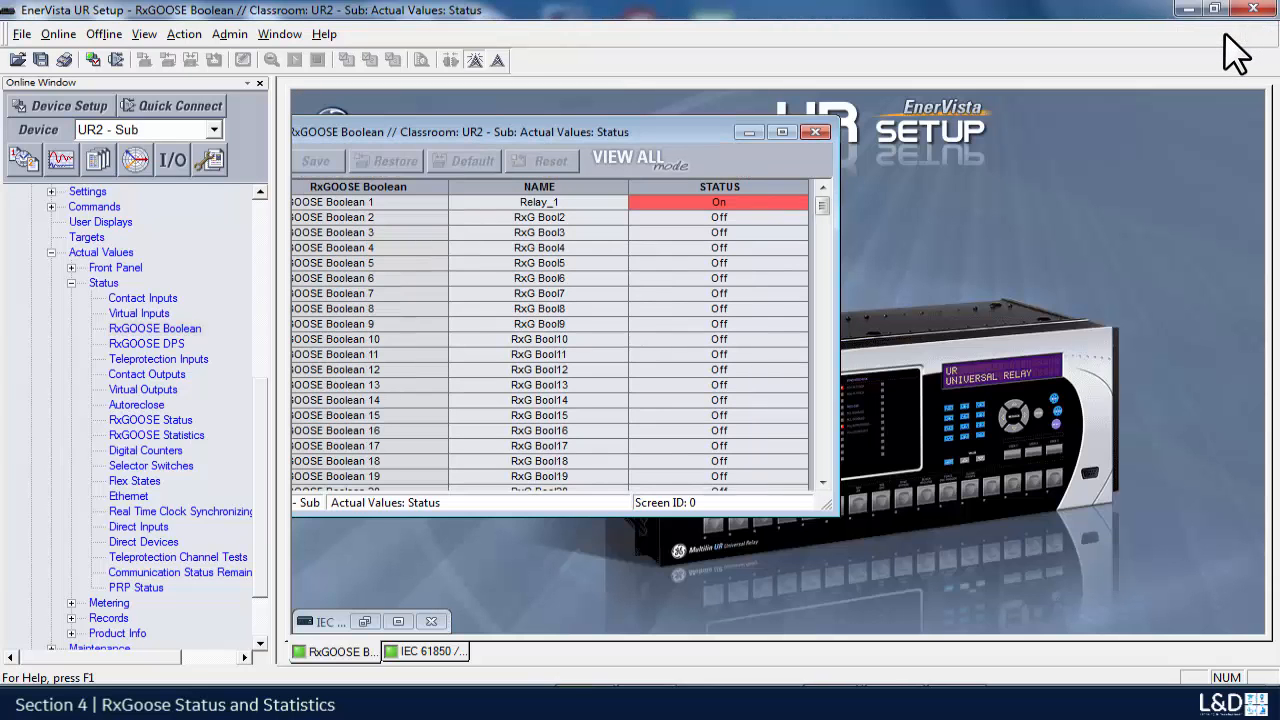
{"action": "left_click", "coordinate": [390, 621]}
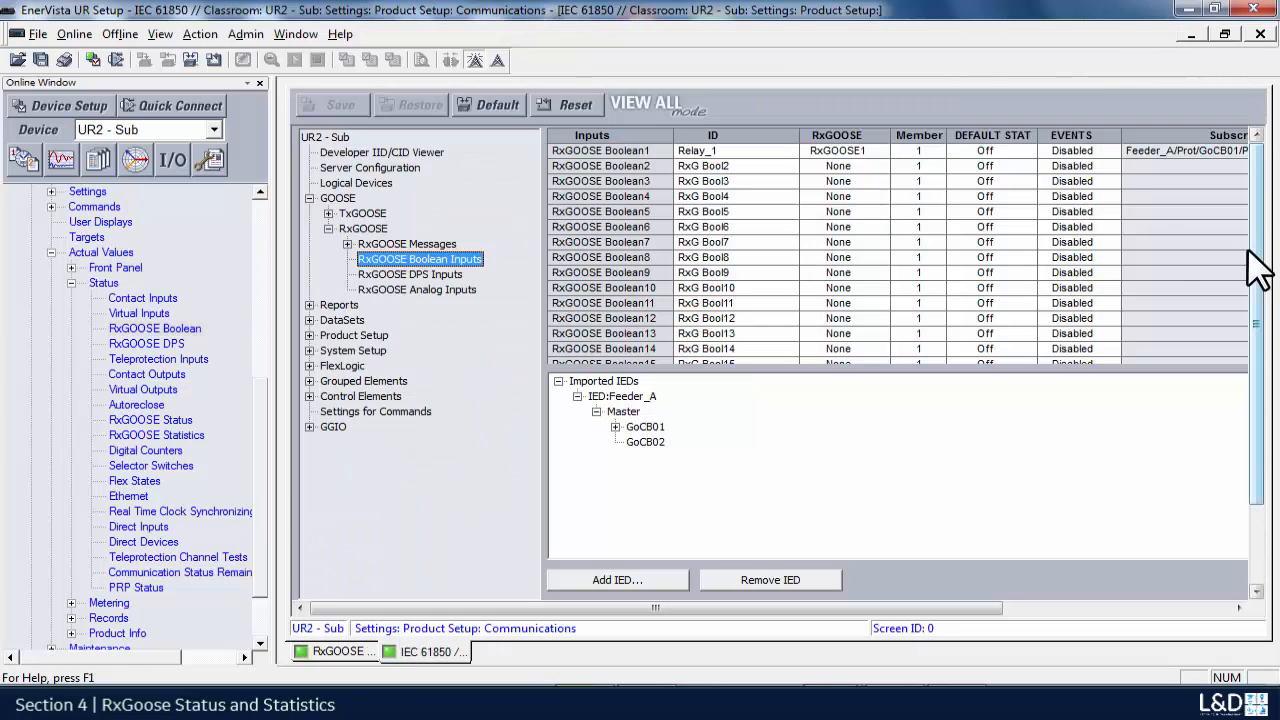
{"action": "left_click", "coordinate": [261, 83]}
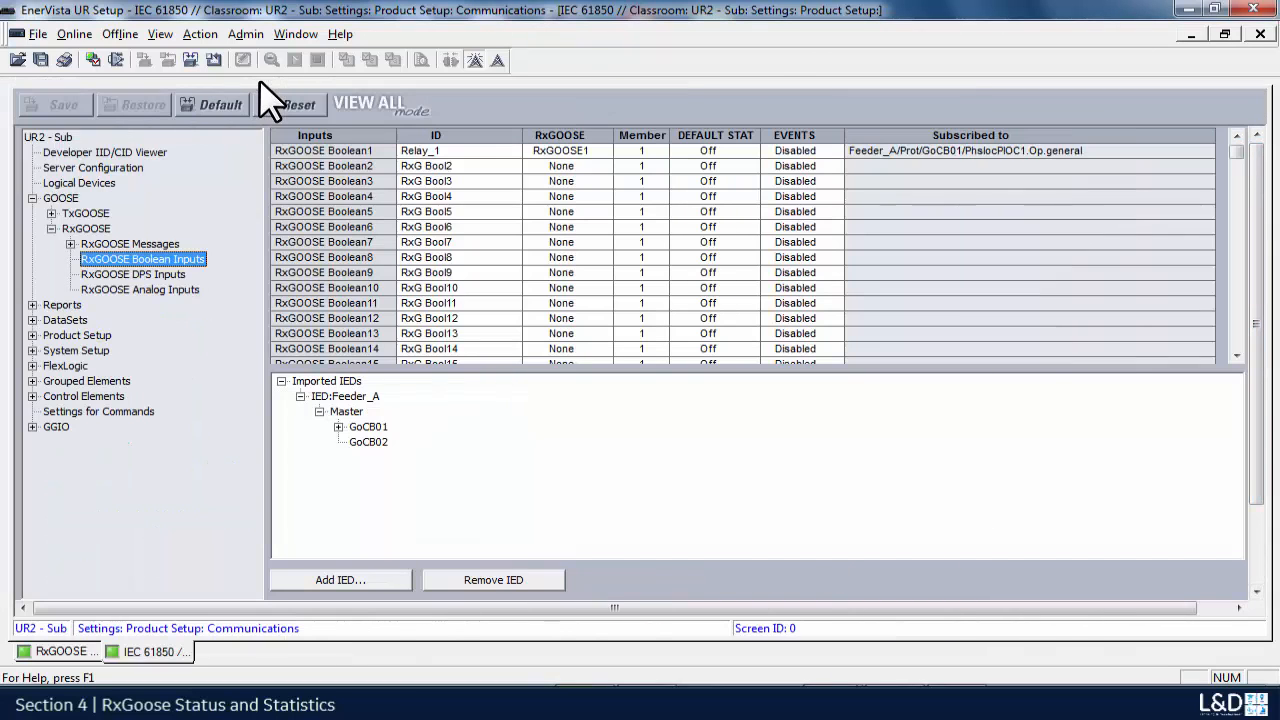
{"action": "left_click", "coordinate": [1221, 34]}
Step: Position the IEC 61850 window below the first RxGOOSE Boolean status rows and widen it to show the Subscribed to column
{"action": "left_click_drag", "start_coordinate": [630, 299], "coordinate": [734, 271]}
{"action": "left_click_drag", "start_coordinate": [285, 132], "coordinate": [383, 124]}
{"action": "left_click", "coordinate": [703, 271]}
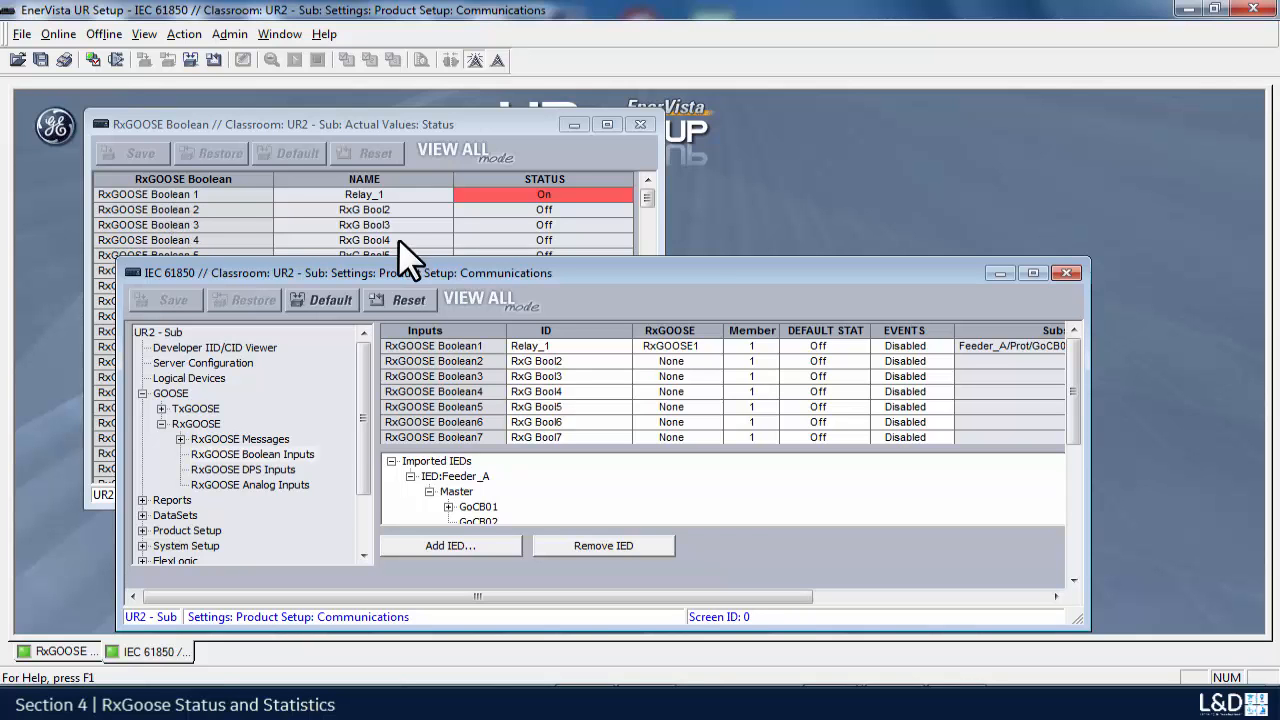
{"action": "left_click_drag", "start_coordinate": [455, 266], "coordinate": [636, 250]}
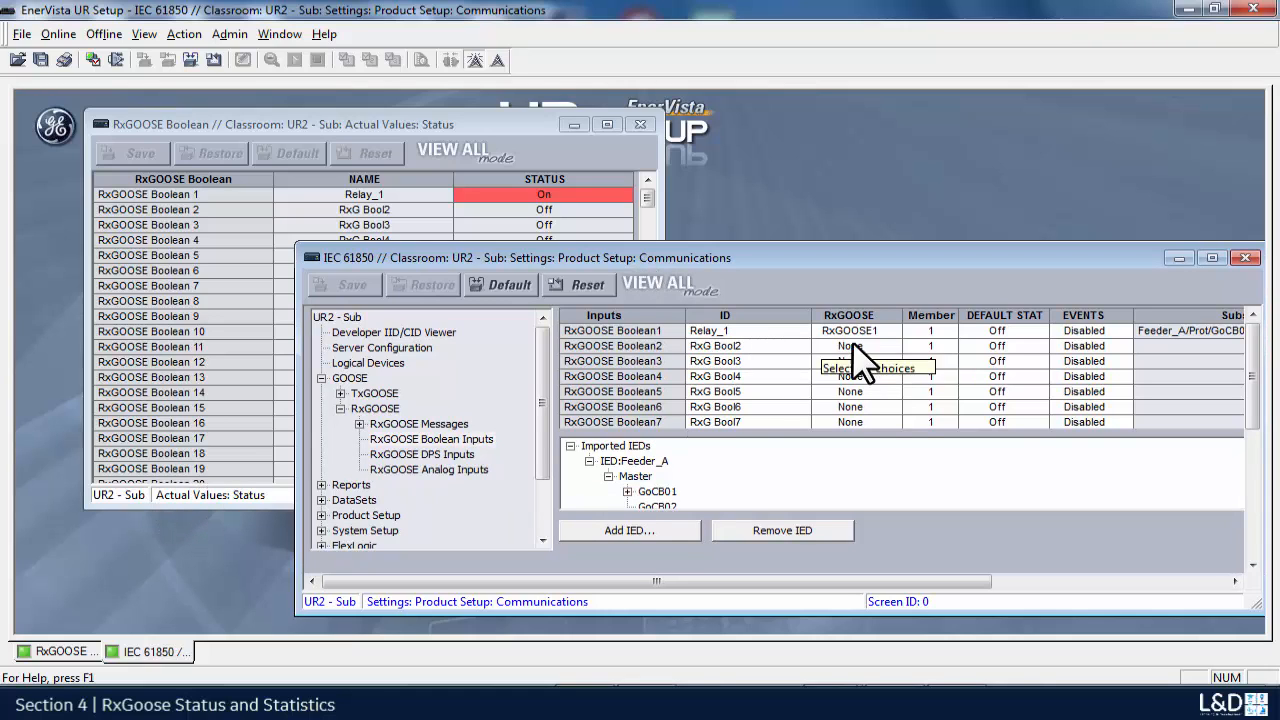
{"action": "mouse_move", "coordinate": [860, 338]}
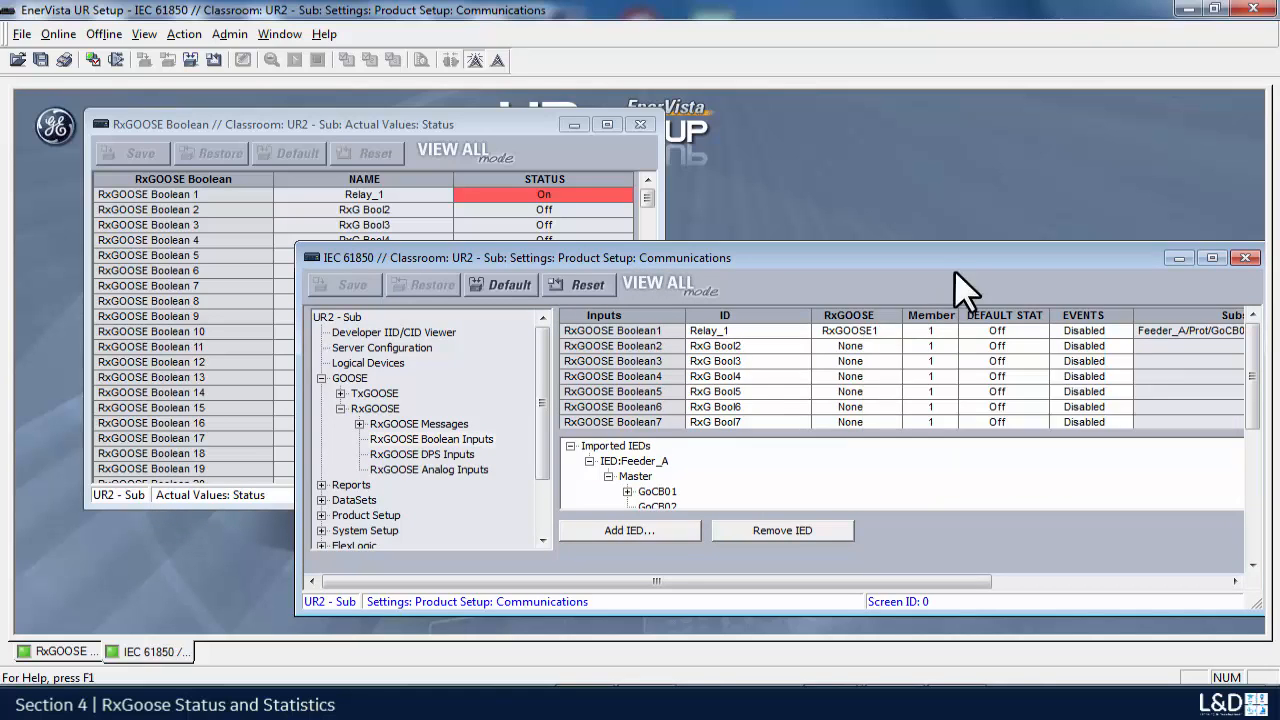
{"action": "left_click_drag", "start_coordinate": [963, 252], "coordinate": [740, 278]}
{"action": "left_click_drag", "start_coordinate": [1044, 471], "coordinate": [1224, 471]}
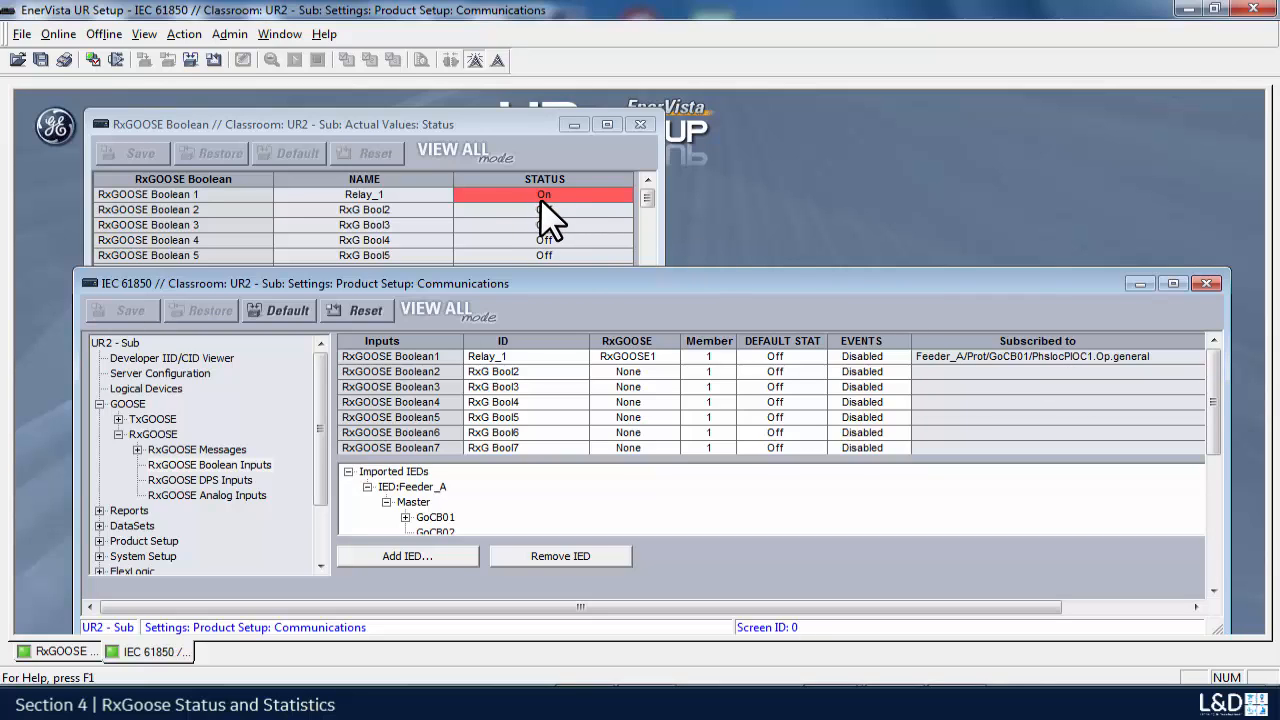
Step: Bring the RxGOOSE Boolean status window to the front and reposition it to compare Relay_1 with its input settings
{"action": "left_click", "coordinate": [510, 125]}
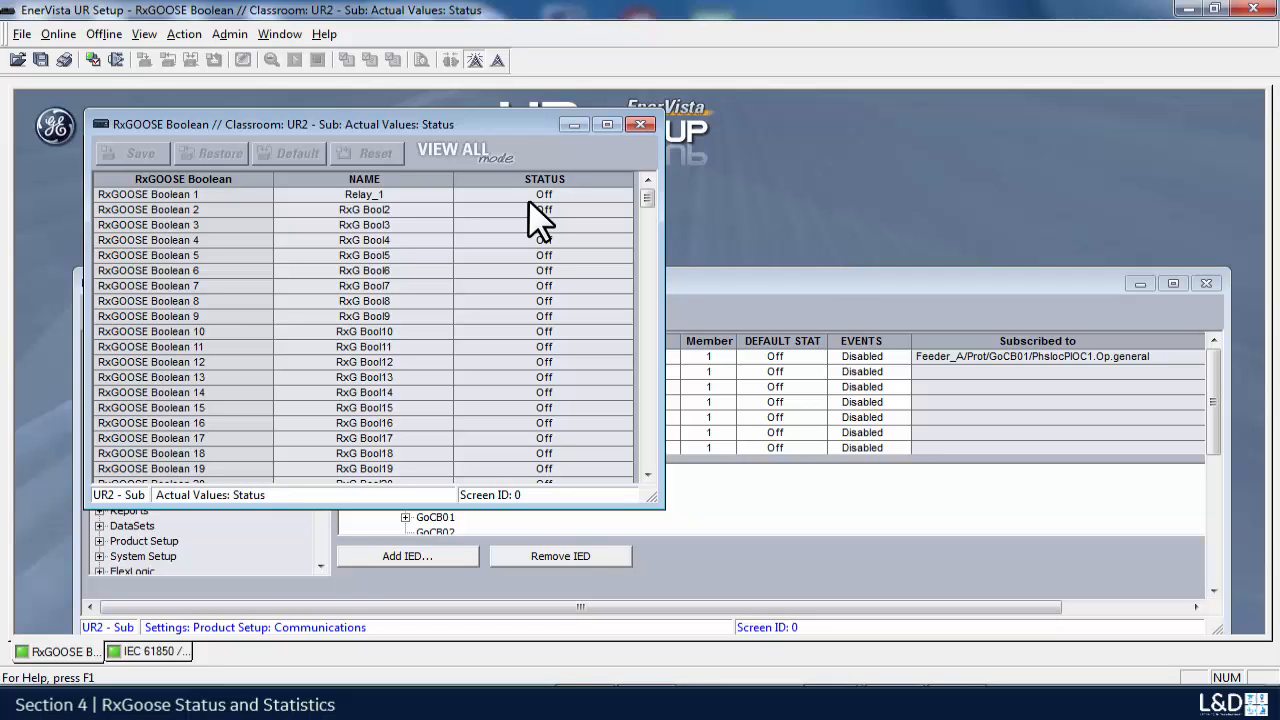
{"action": "left_click_drag", "start_coordinate": [334, 120], "coordinate": [582, 421]}
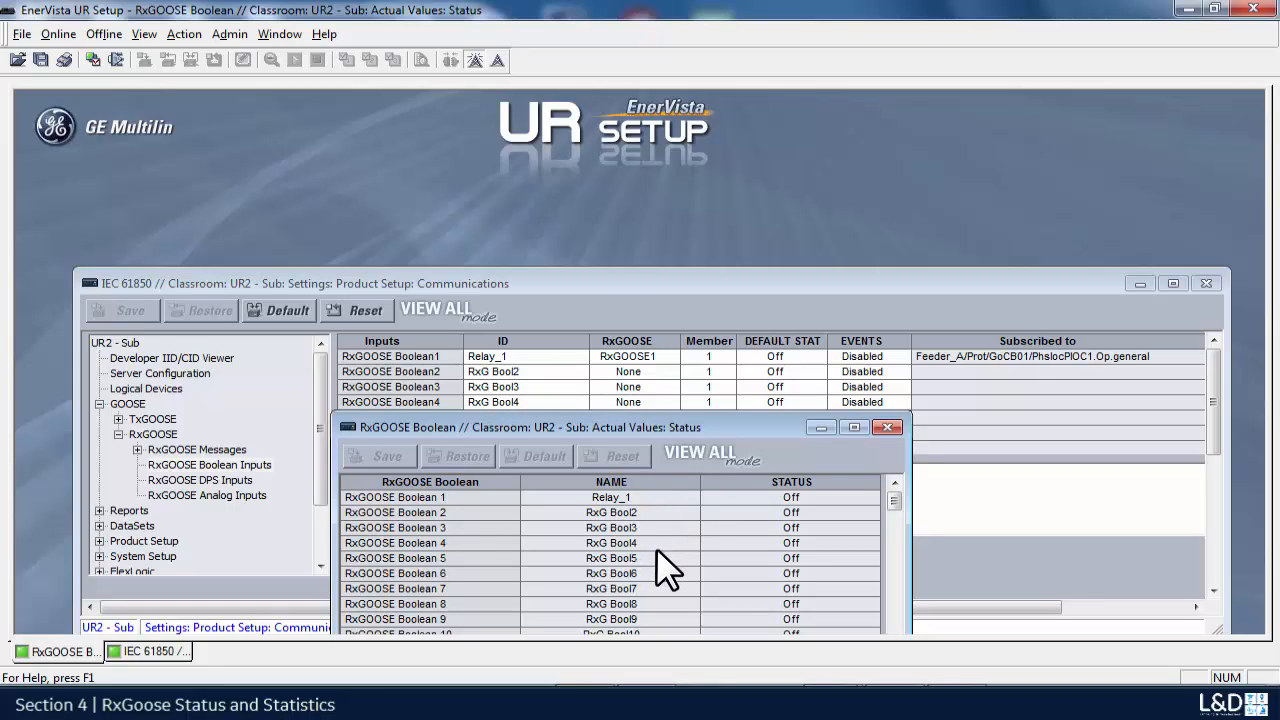
{"action": "left_click_drag", "start_coordinate": [635, 428], "coordinate": [616, 178]}
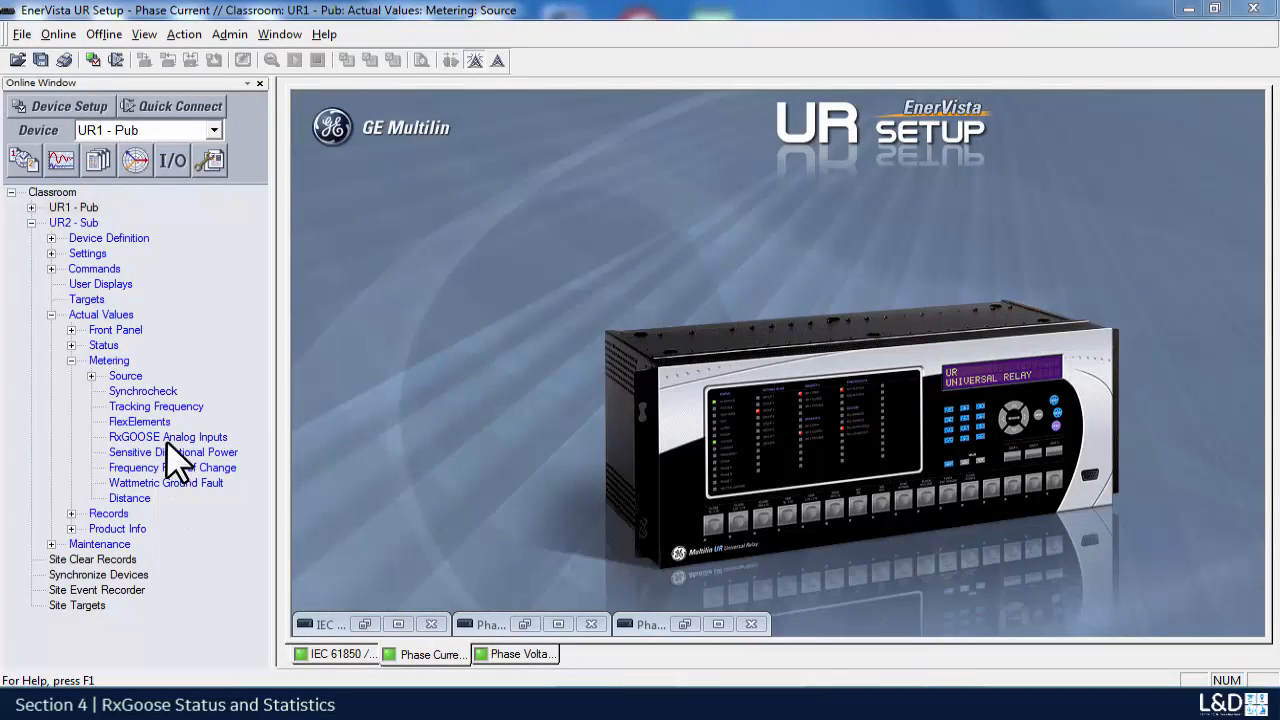
Step: Open the RxGOOSE Analog Inputs metering values of UR2 - Sub
{"action": "left_click", "coordinate": [102, 315]}
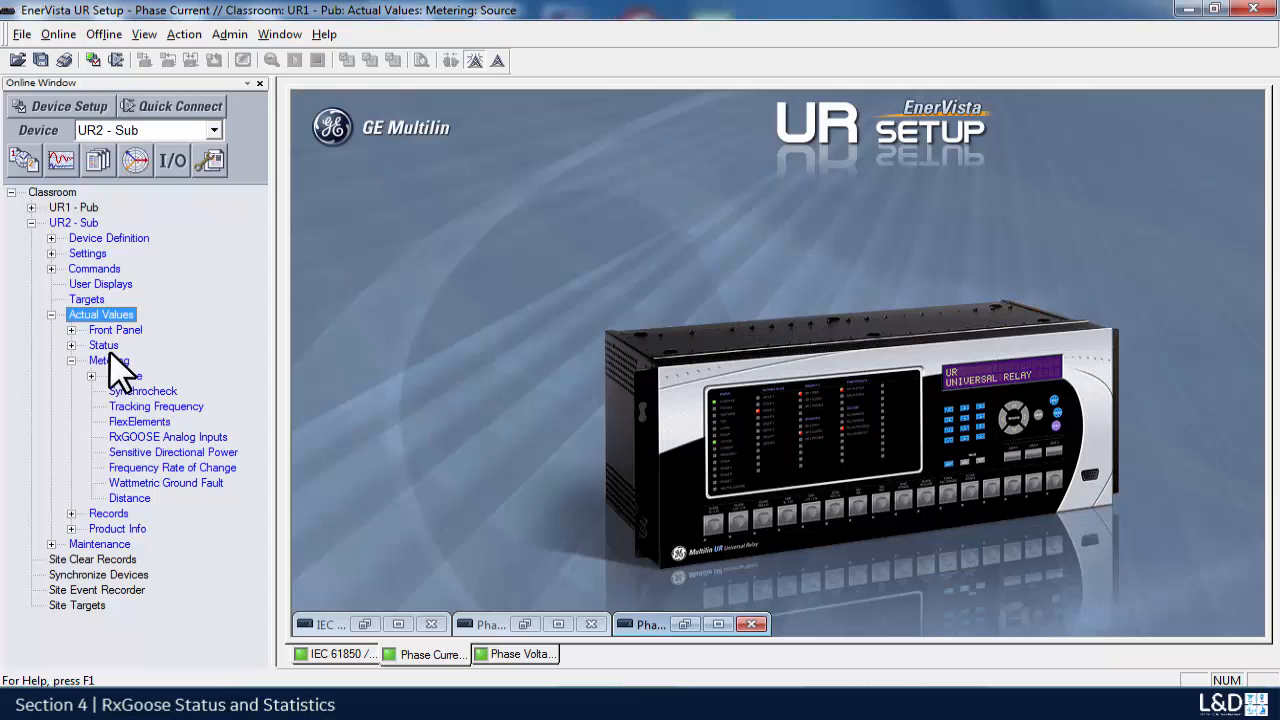
{"action": "left_click", "coordinate": [112, 360]}
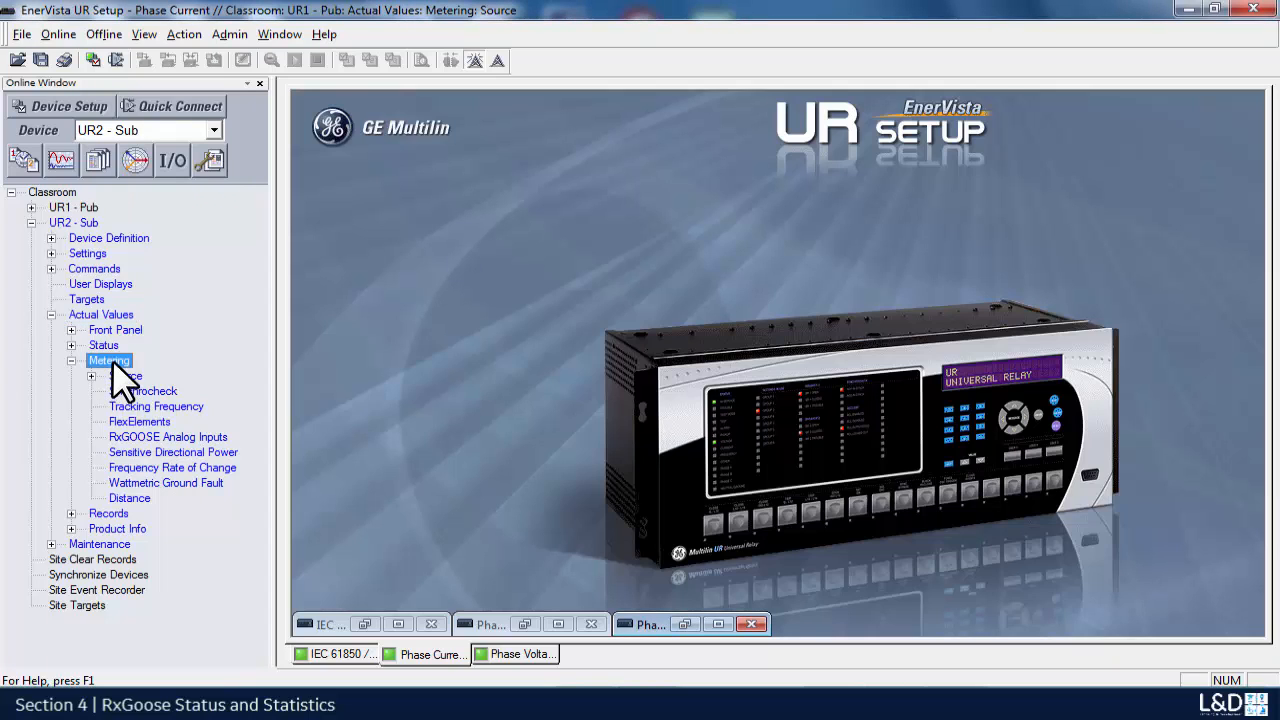
{"action": "left_click", "coordinate": [172, 437]}
{"action": "double_click", "coordinate": [195, 436]}
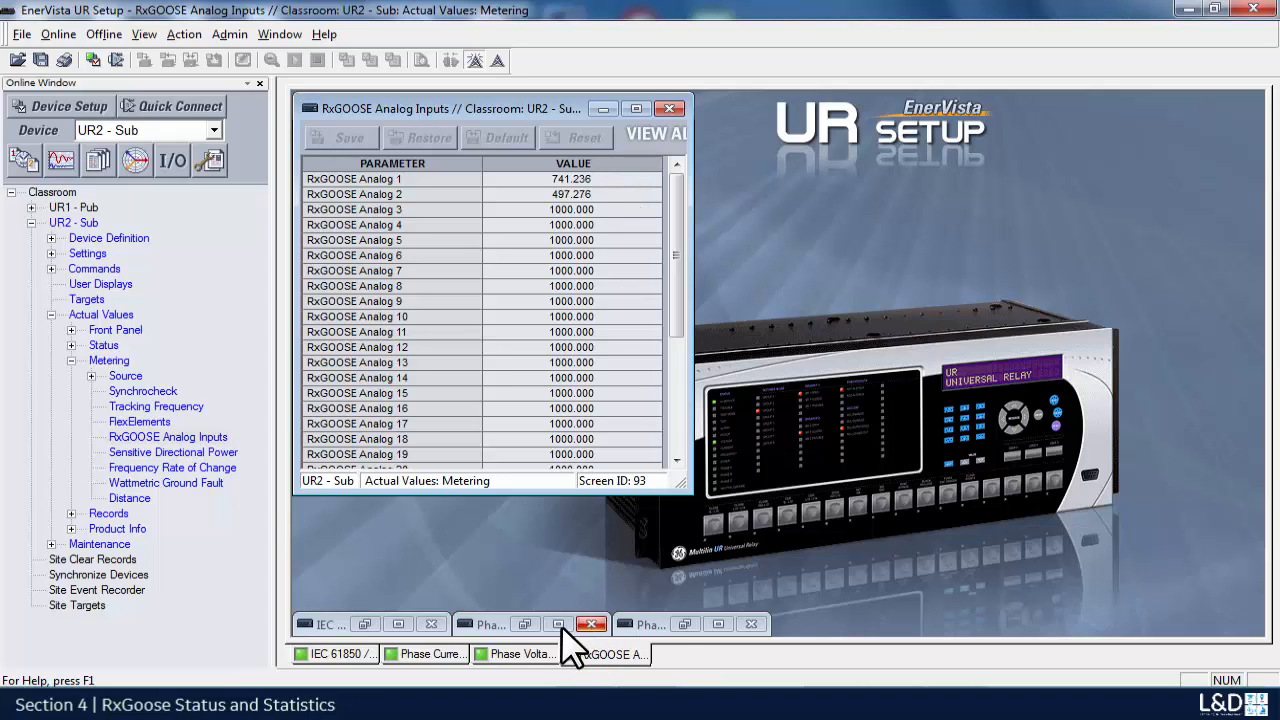
Step: Show the UR2 - Sub IEC 61850 settings, hide the Online Window, and place the settings beside the RxGOOSE Analog Inputs values
{"action": "left_click", "coordinate": [400, 621]}
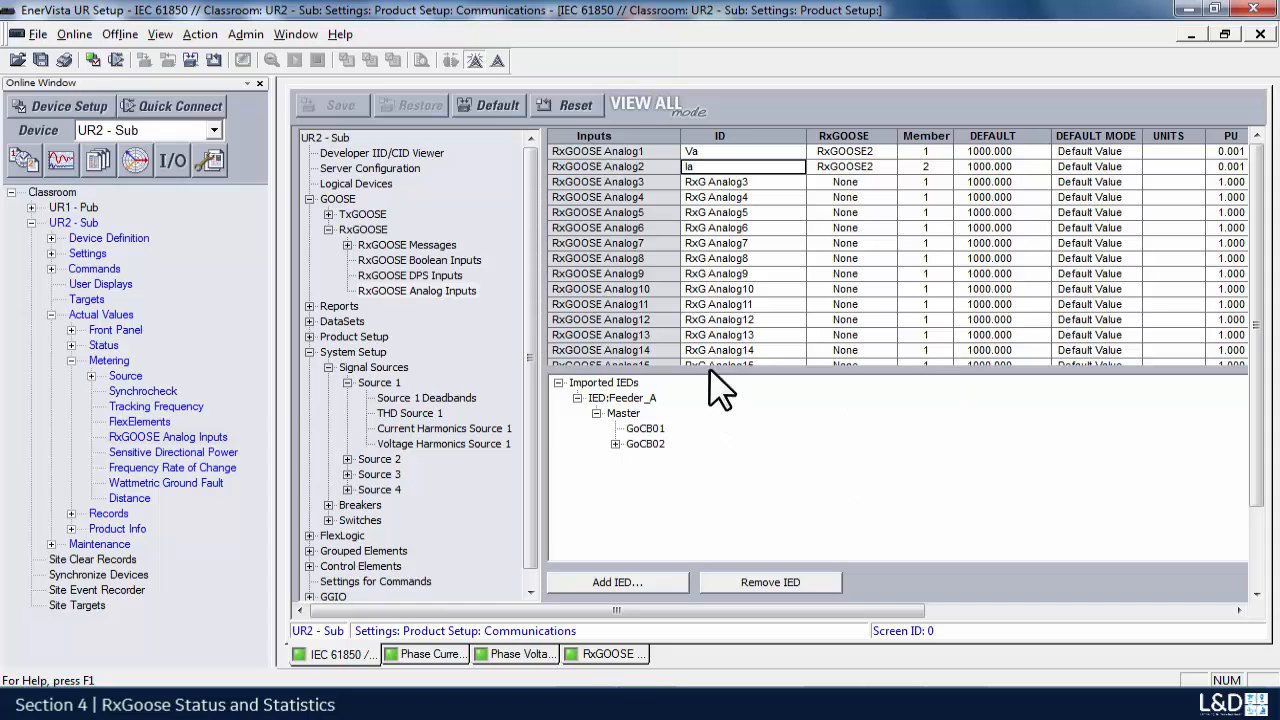
{"action": "left_click", "coordinate": [259, 83]}
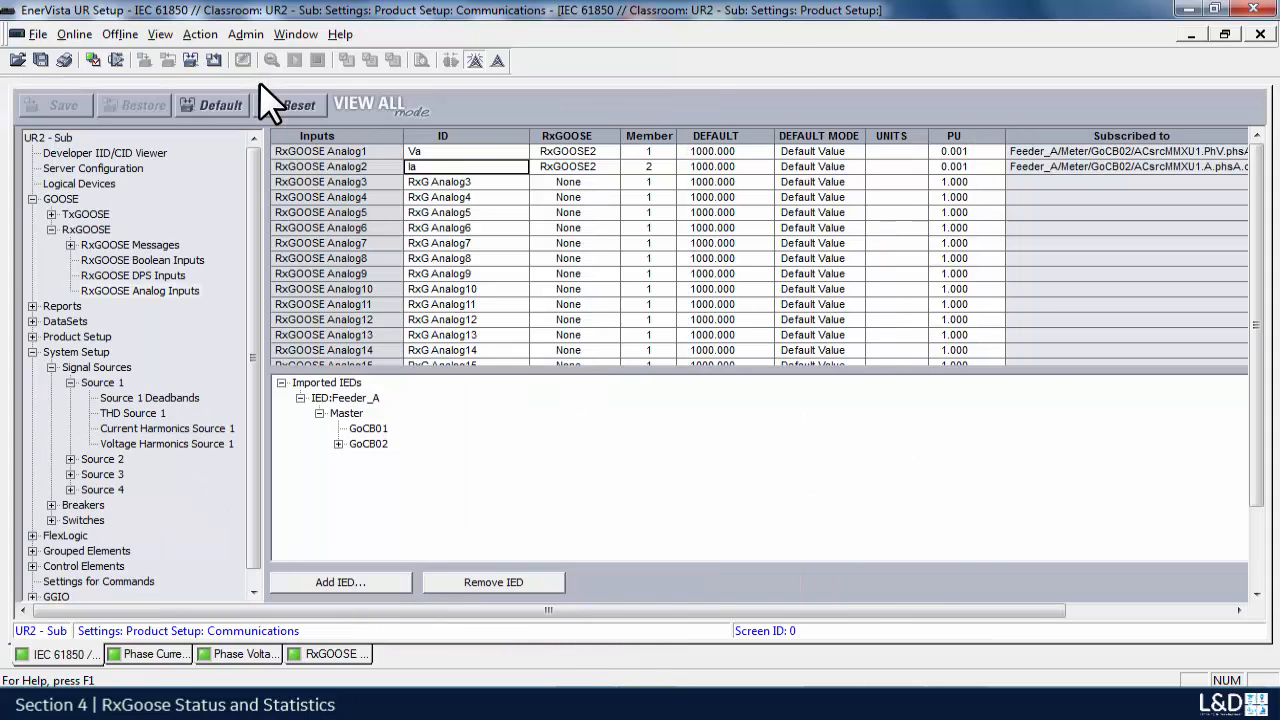
{"action": "left_click", "coordinate": [1226, 34]}
{"action": "left_click_drag", "start_coordinate": [612, 216], "coordinate": [905, 123]}
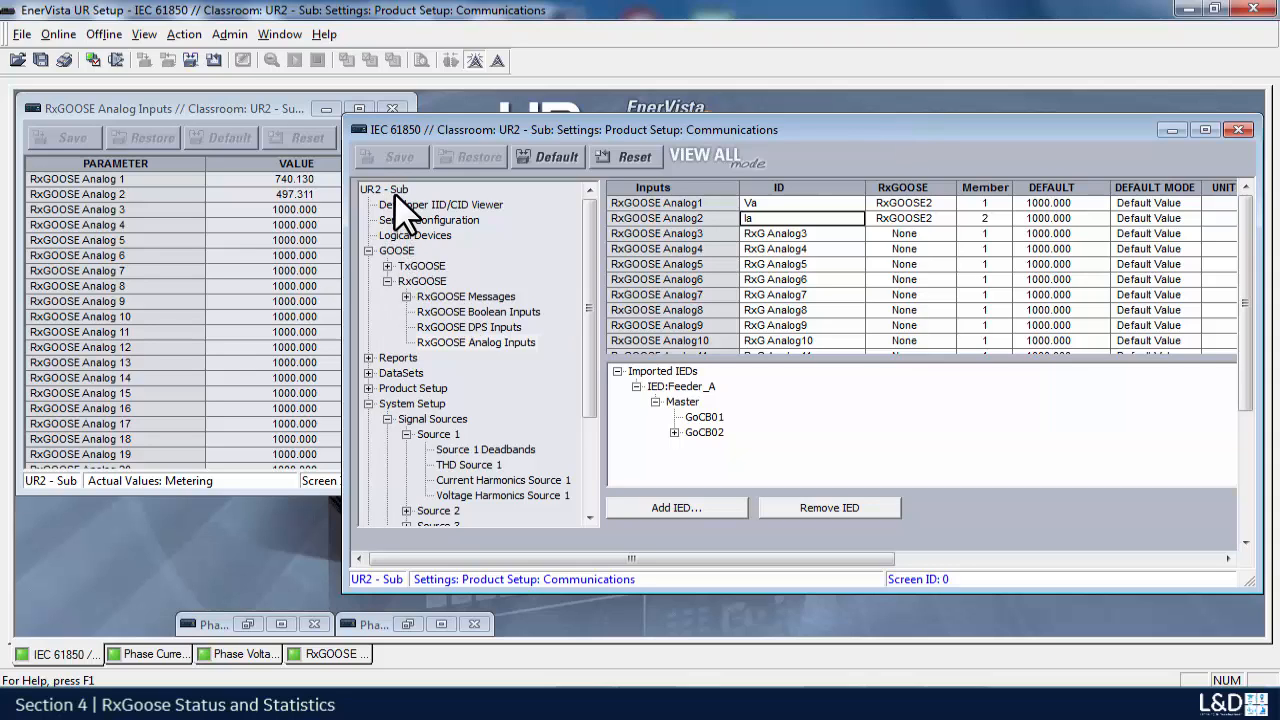
Step: Examine the RxGOOSE Analog Inputs settings for Va and Ia, including their default, PU and Subscribed to columns
{"action": "left_click", "coordinate": [437, 342]}
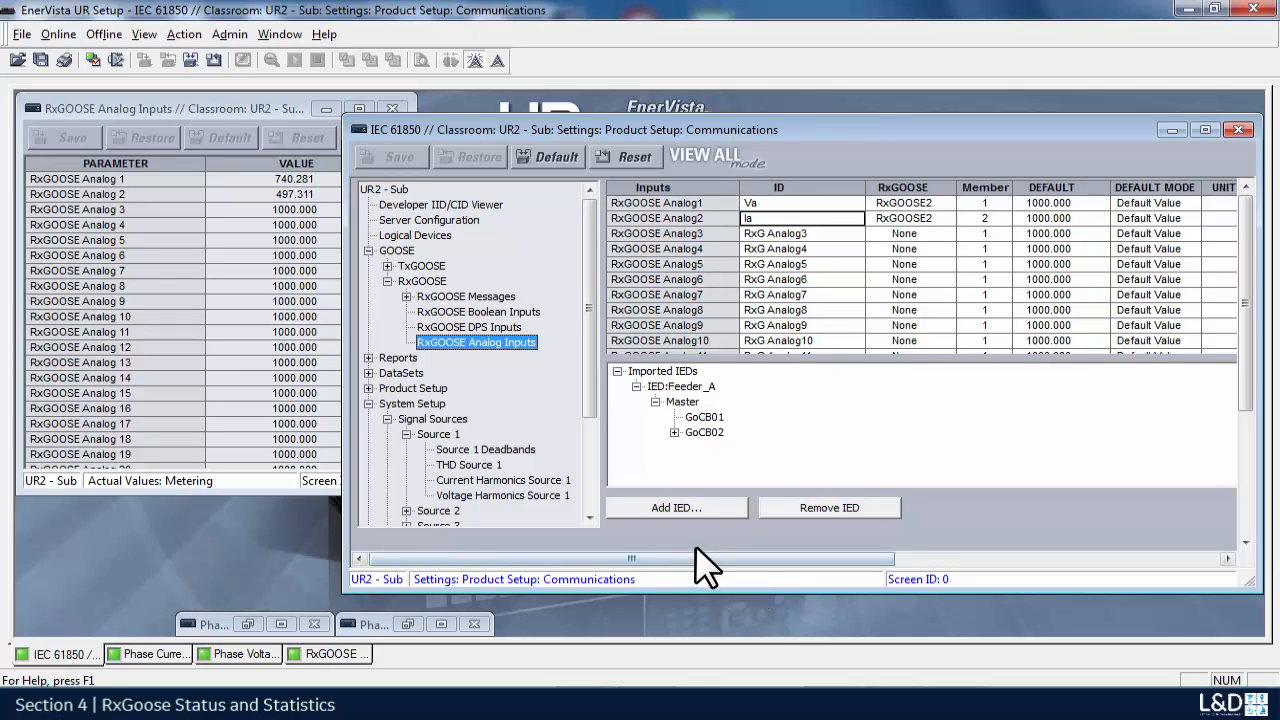
{"action": "left_click_drag", "start_coordinate": [698, 556], "coordinate": [781, 534]}
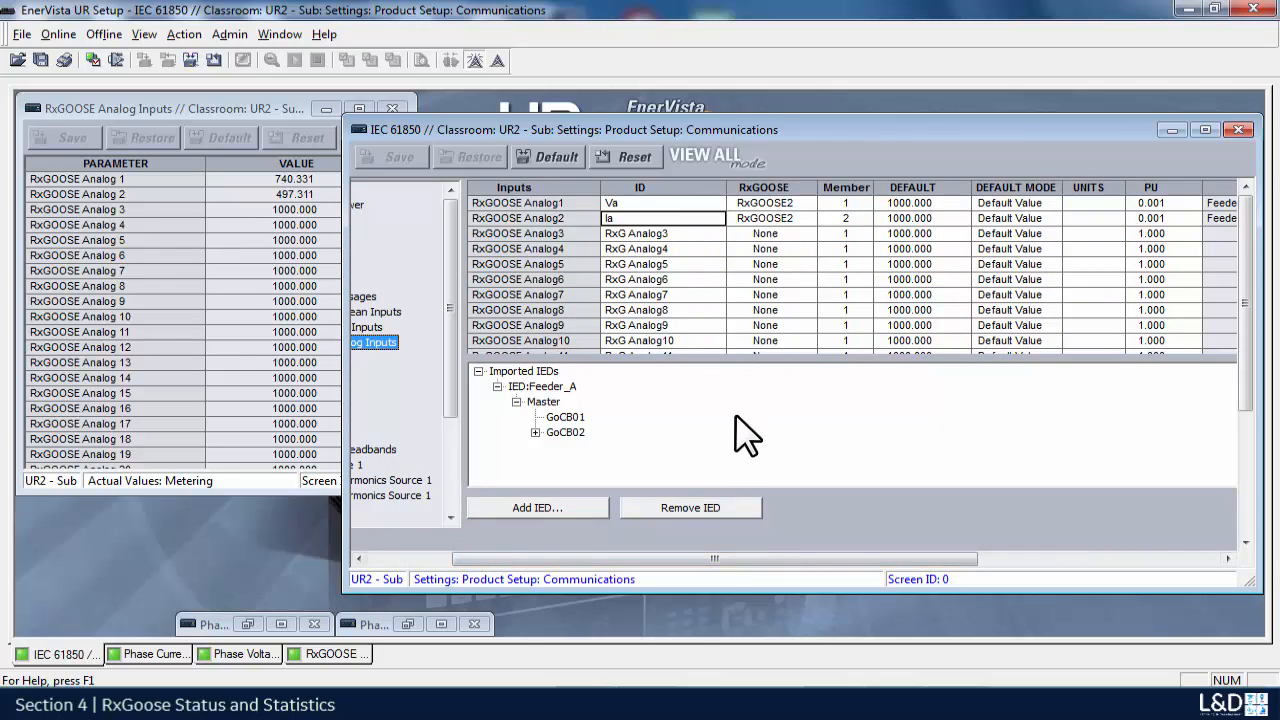
{"action": "left_click_drag", "start_coordinate": [712, 558], "coordinate": [927, 552]}
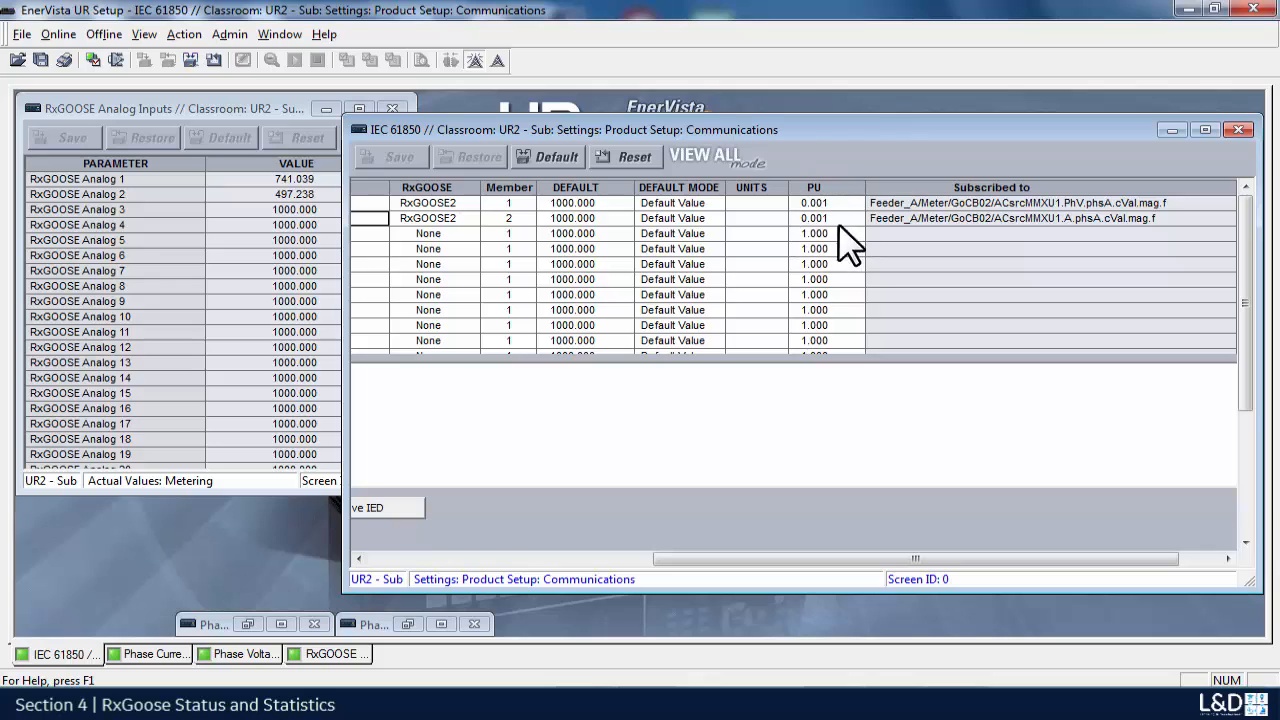
{"action": "mouse_move", "coordinate": [842, 263]}
Step: Narrow the IEC 61850 window to uncover the analog values, and display UR1 - Pub's Phase Voltage and Phase Current in floating windows
{"action": "left_click_drag", "start_coordinate": [346, 372], "coordinate": [508, 372]}
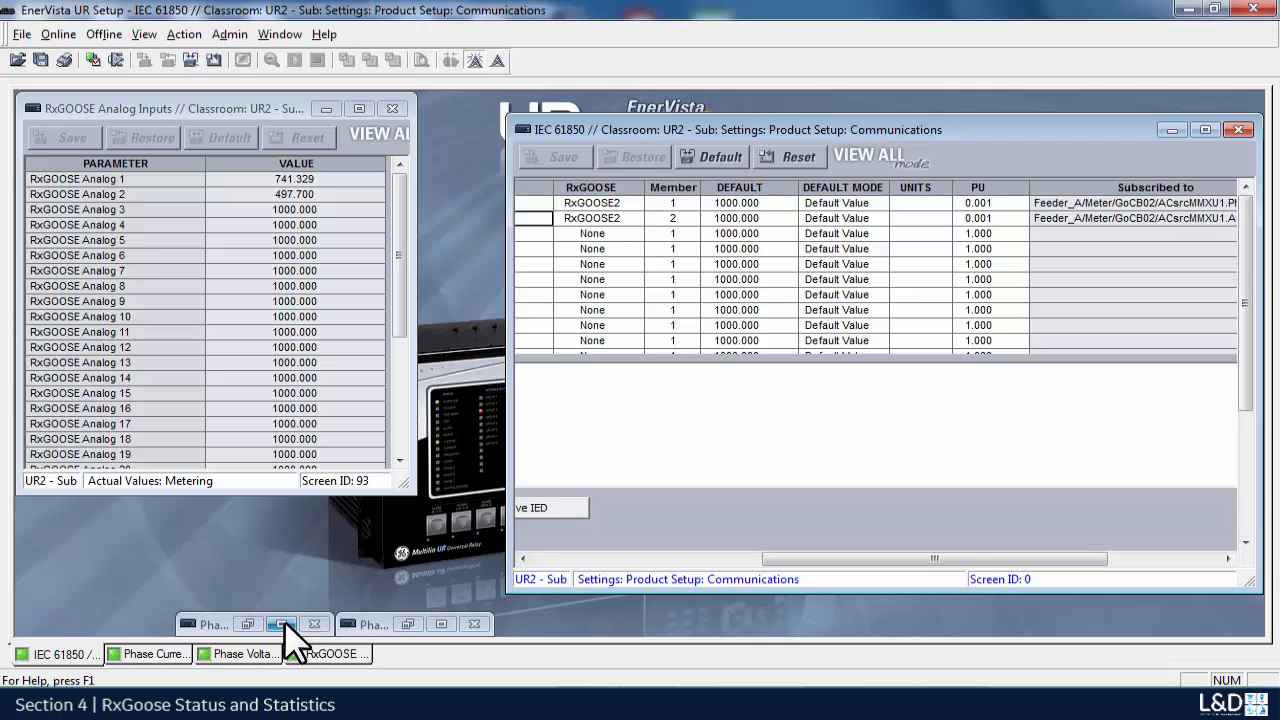
{"action": "left_click", "coordinate": [283, 623]}
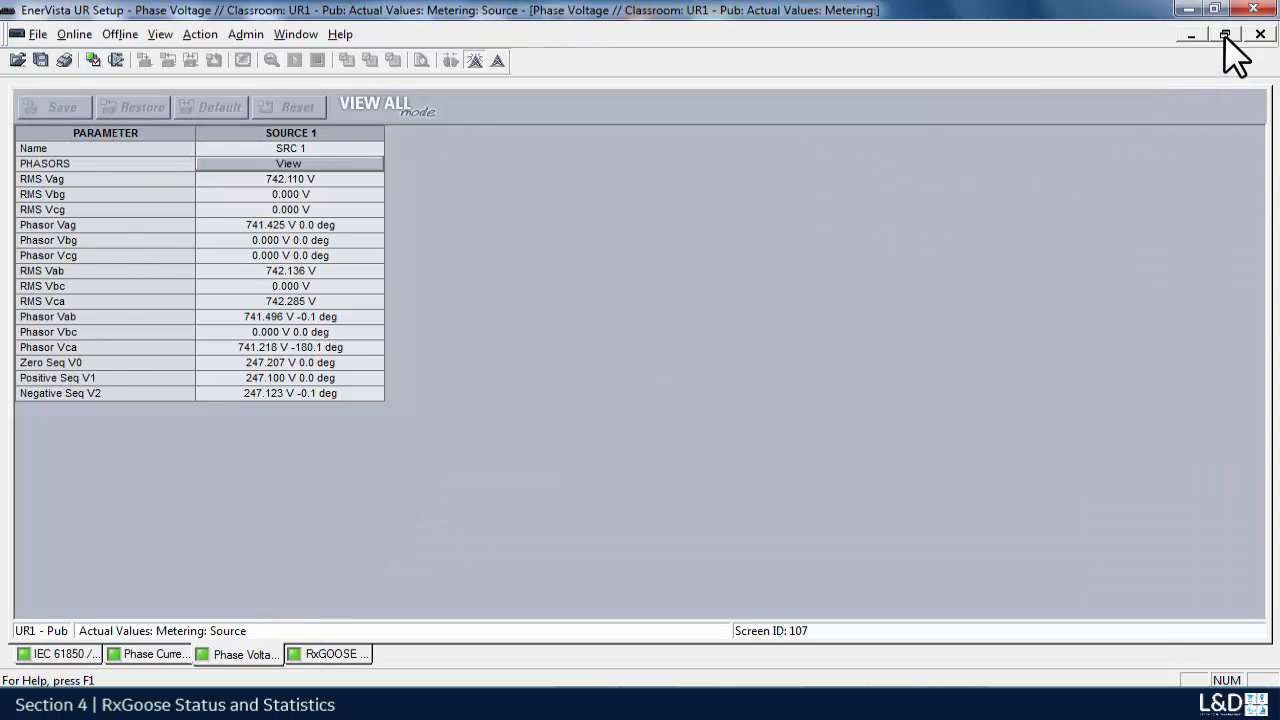
{"action": "left_click", "coordinate": [1225, 34]}
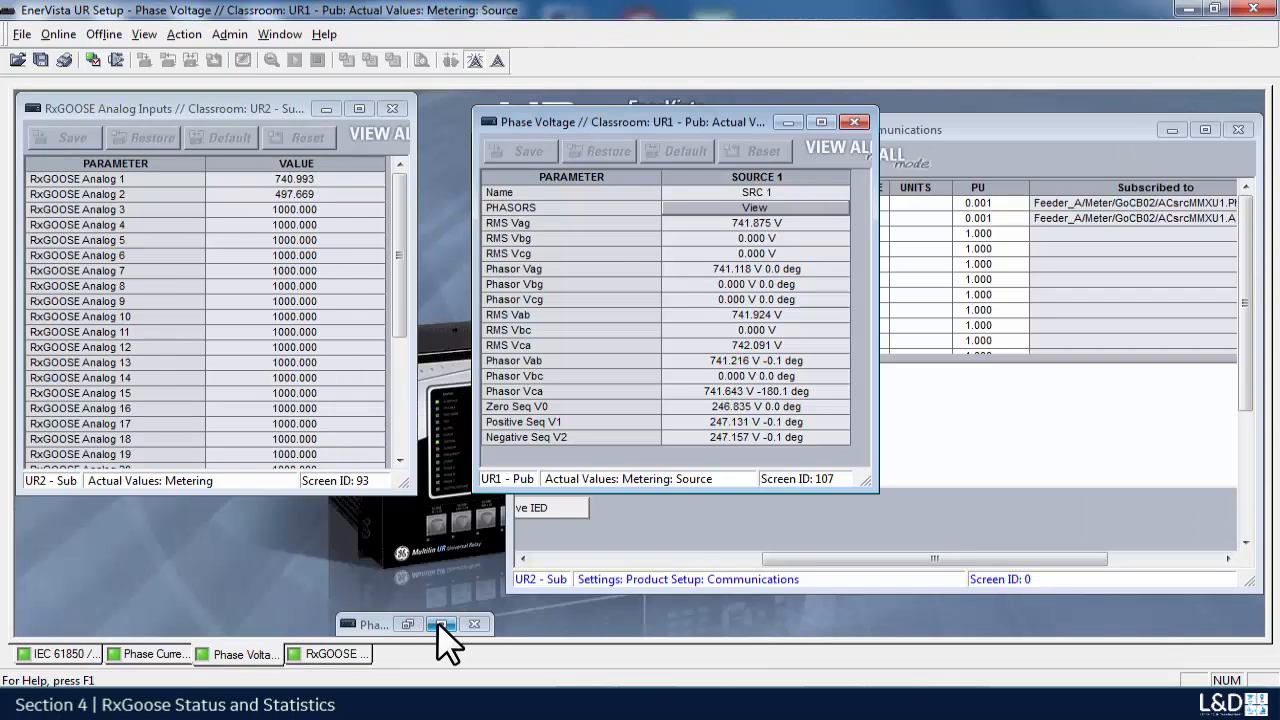
{"action": "left_click", "coordinate": [441, 623]}
{"action": "left_click", "coordinate": [1225, 34]}
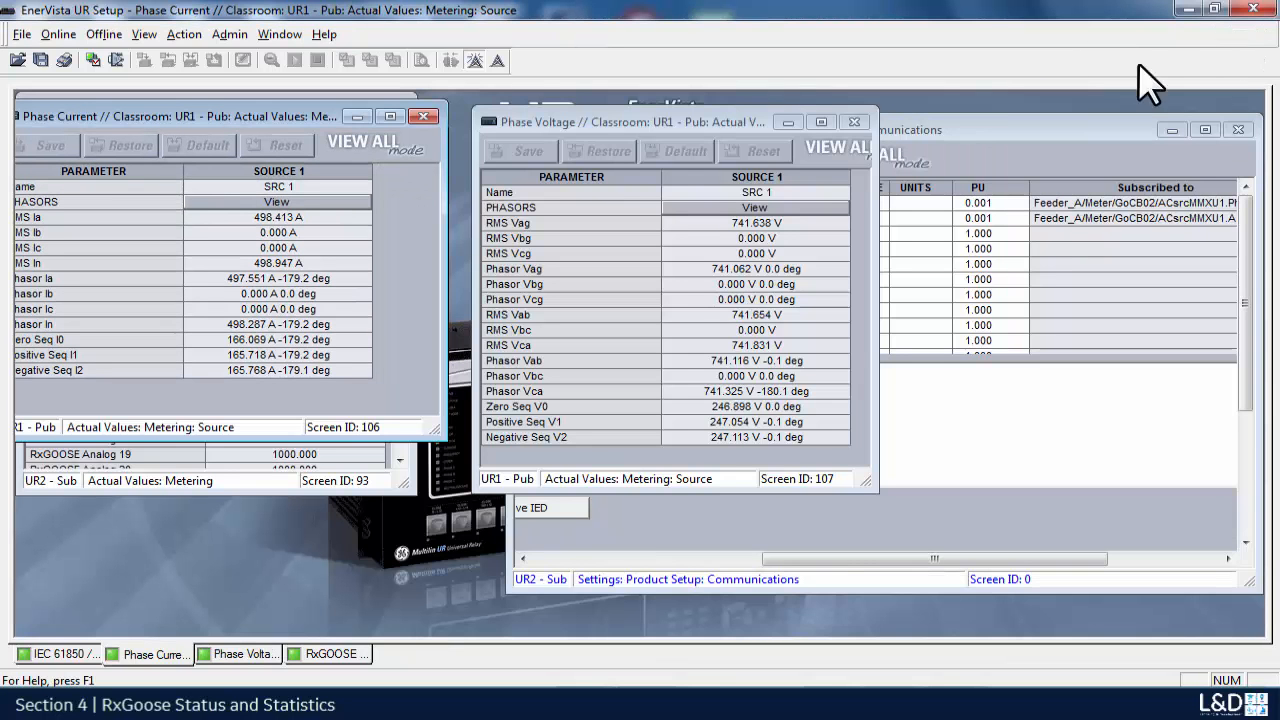
Step: Rearrange UR1 - Pub's Phase Voltage and Phase Current windows to compare their values with UR2 - Sub's RxGOOSE Analog Inputs
{"action": "left_click_drag", "start_coordinate": [607, 118], "coordinate": [839, 176]}
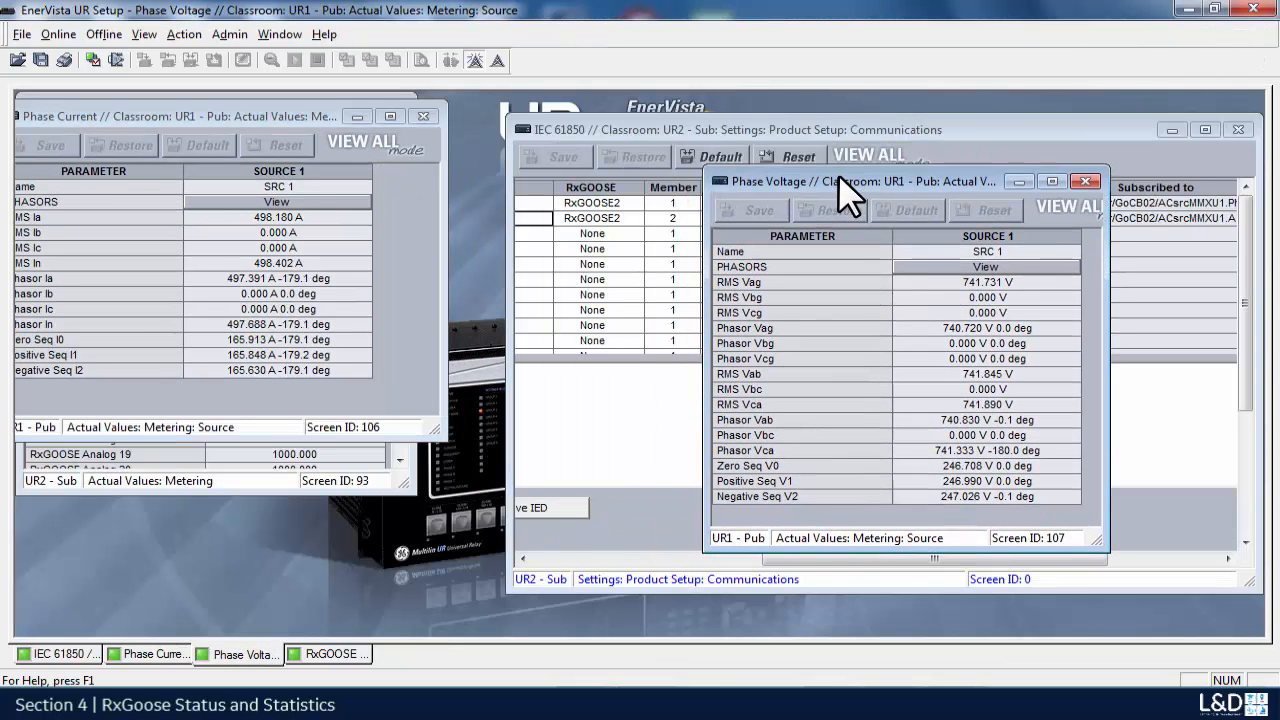
{"action": "left_click_drag", "start_coordinate": [151, 107], "coordinate": [597, 243]}
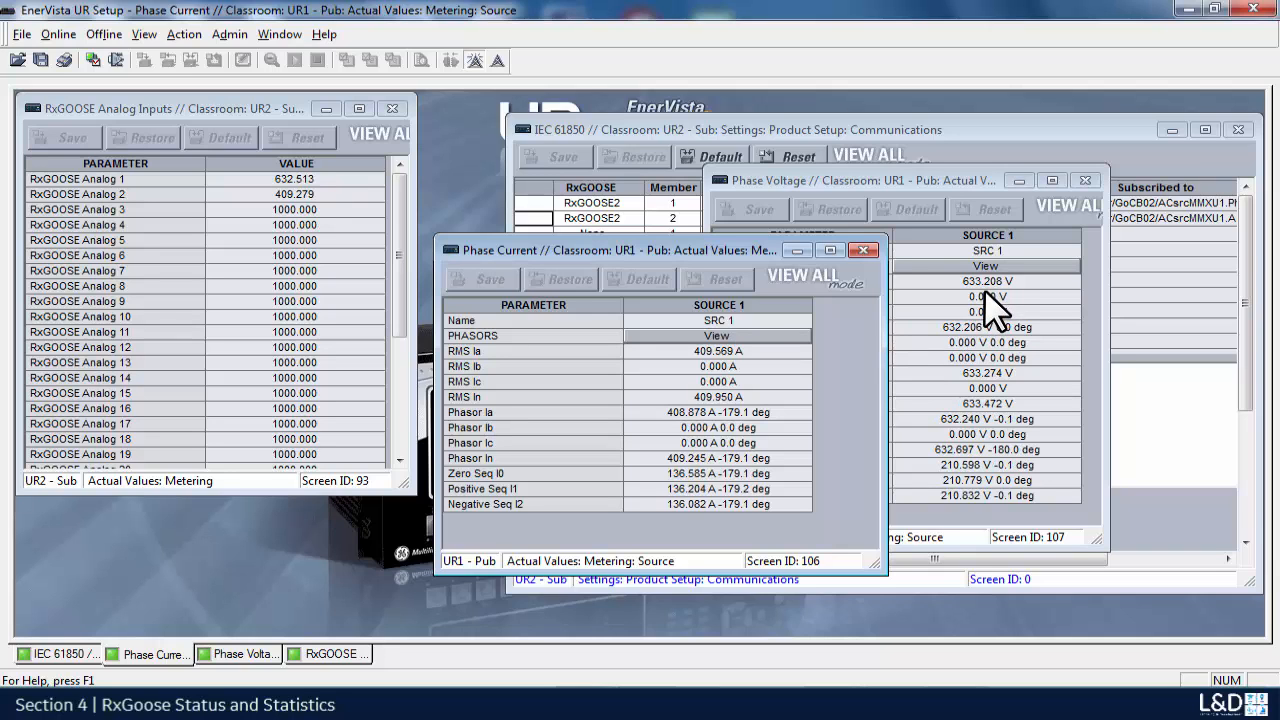
{"action": "left_click_drag", "start_coordinate": [943, 186], "coordinate": [1100, 190]}
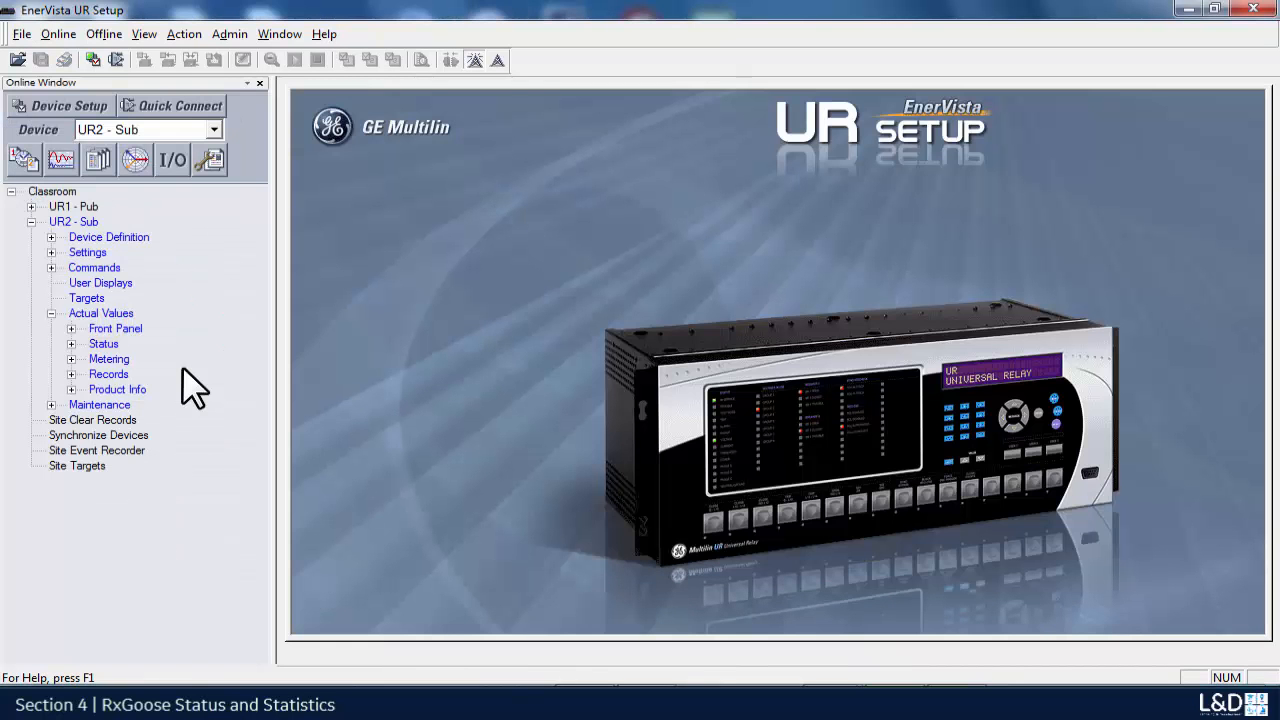
Step: Open the RxGOOSE Statistics status values of UR2 - Sub
{"action": "left_click", "coordinate": [70, 344]}
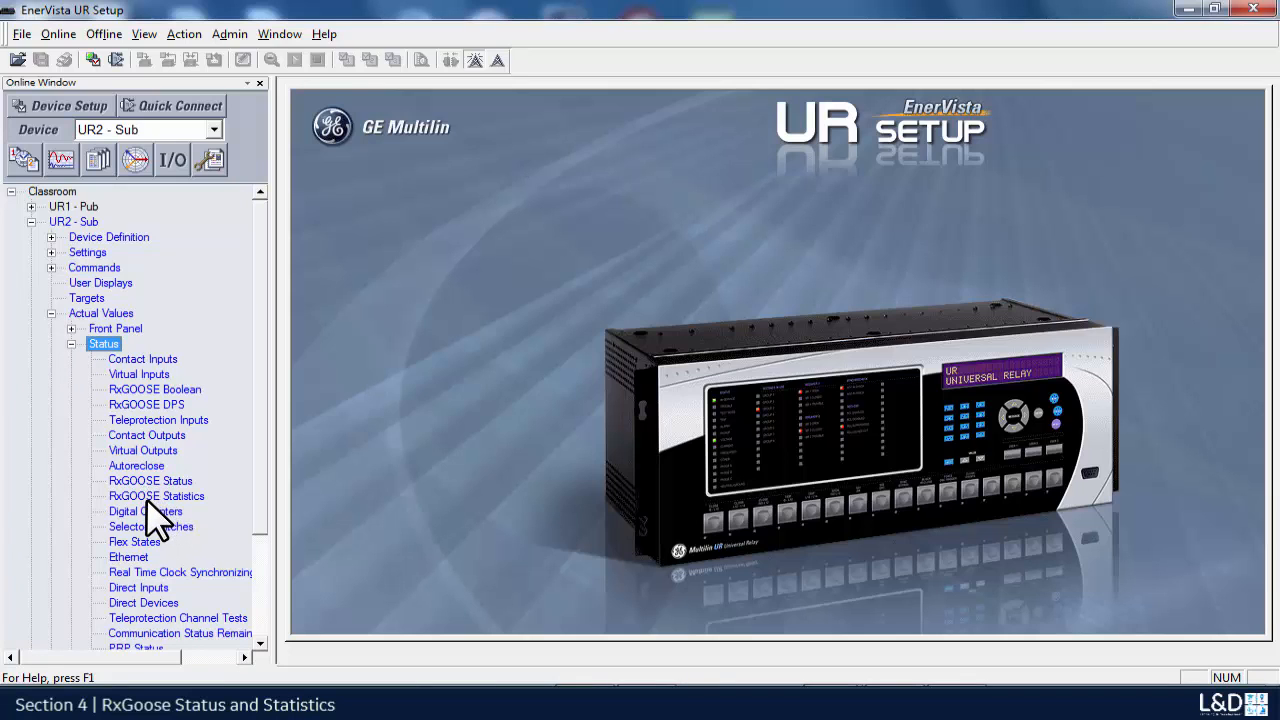
{"action": "double_click", "coordinate": [149, 495]}
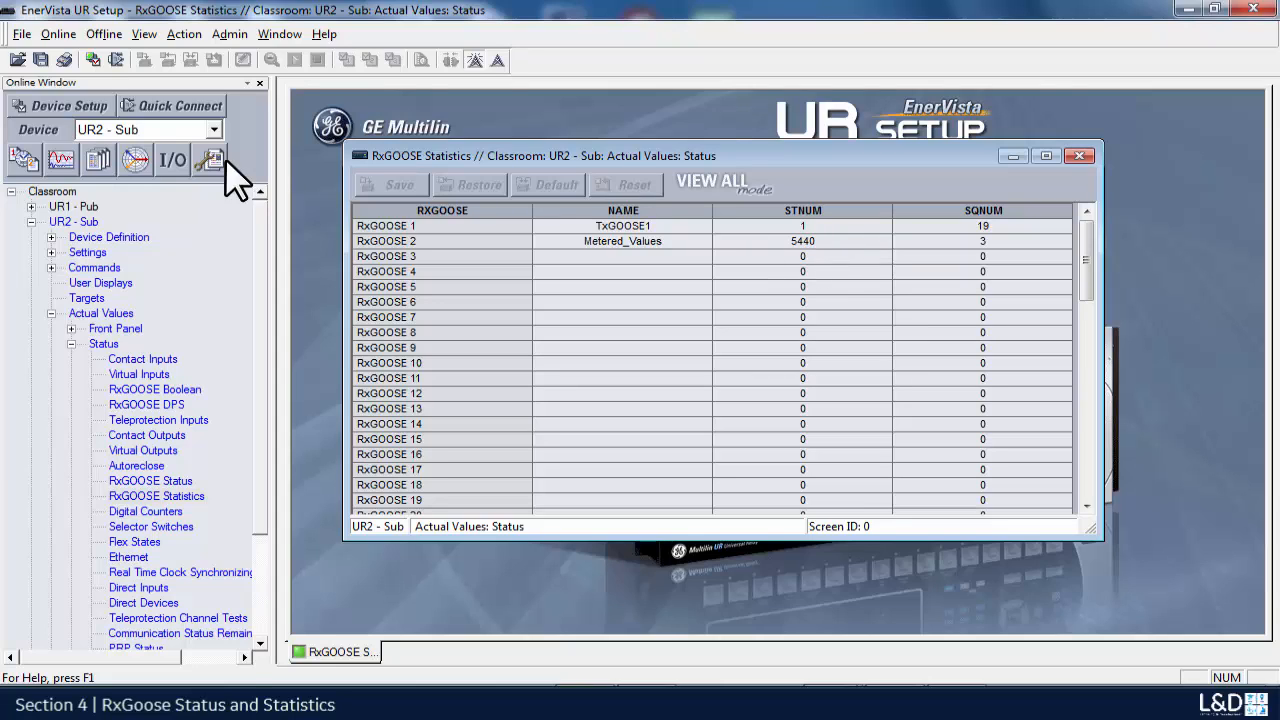
Step: Open the Source 1 Deadbands in UR1 - Pub's IEC 61850 settings, under System Setup's Signal Sources
{"action": "left_click", "coordinate": [31, 206]}
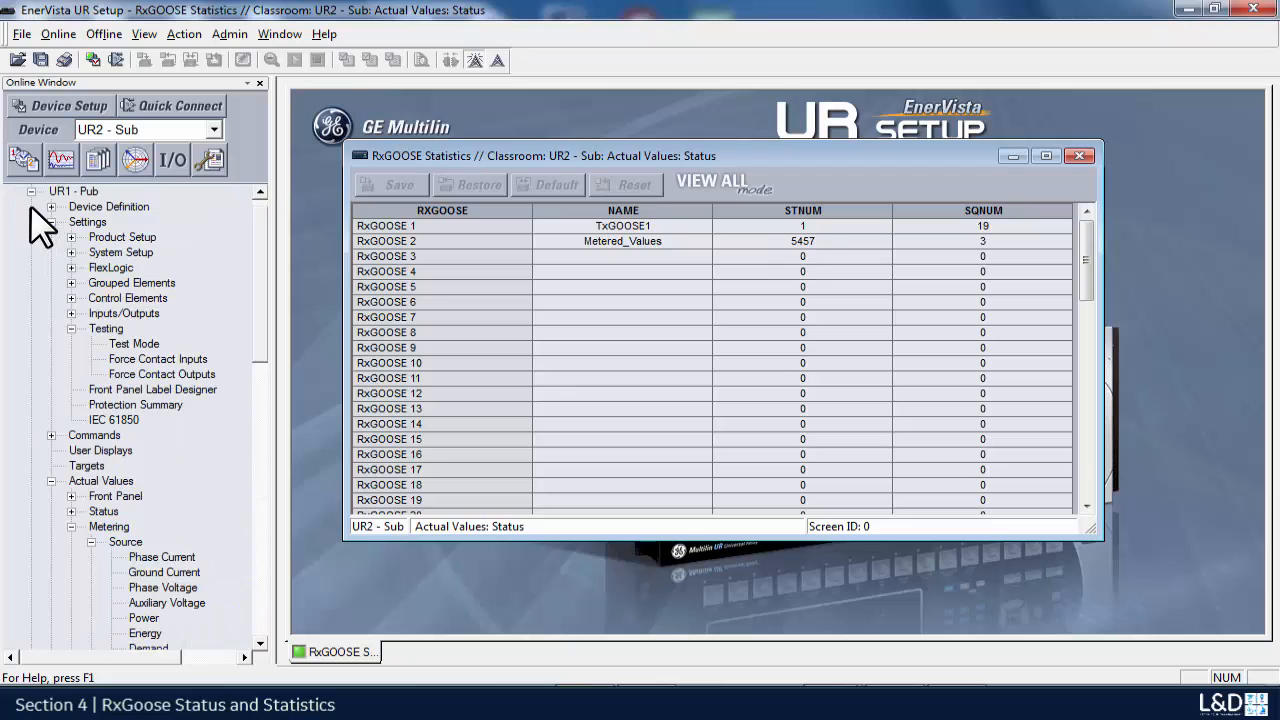
{"action": "left_click", "coordinate": [104, 420]}
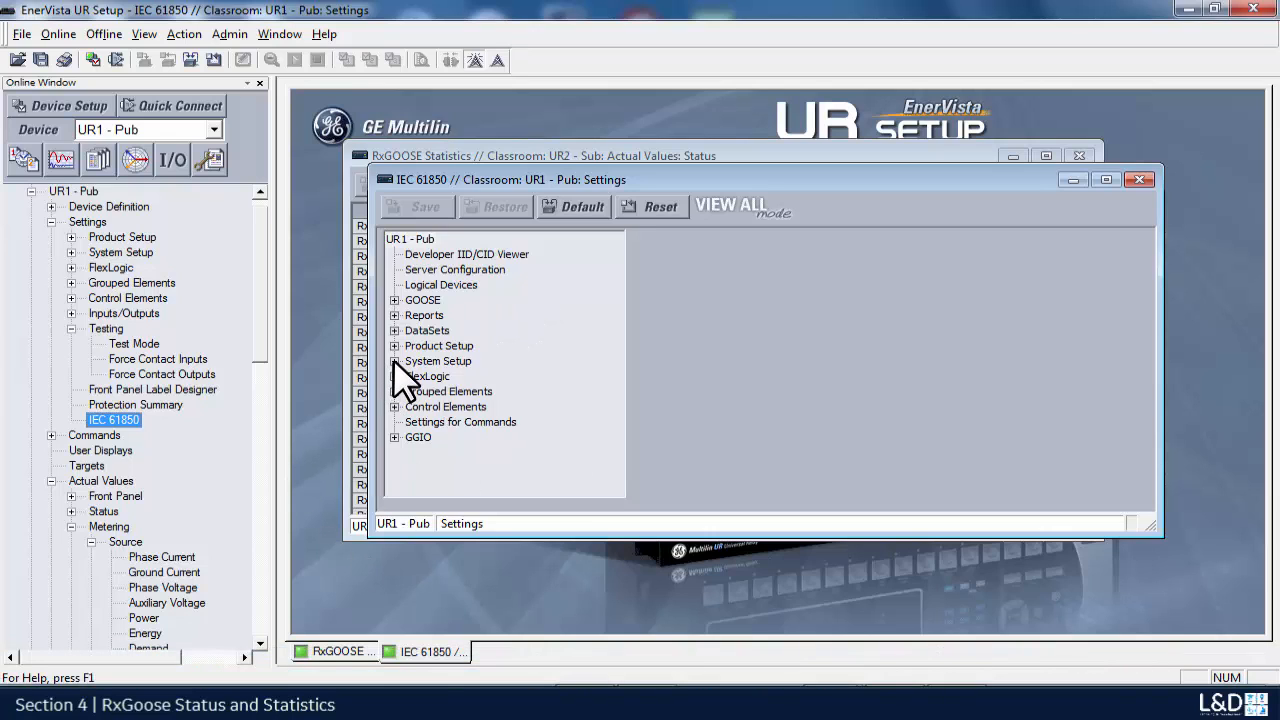
{"action": "left_click", "coordinate": [395, 361]}
{"action": "left_click", "coordinate": [413, 376]}
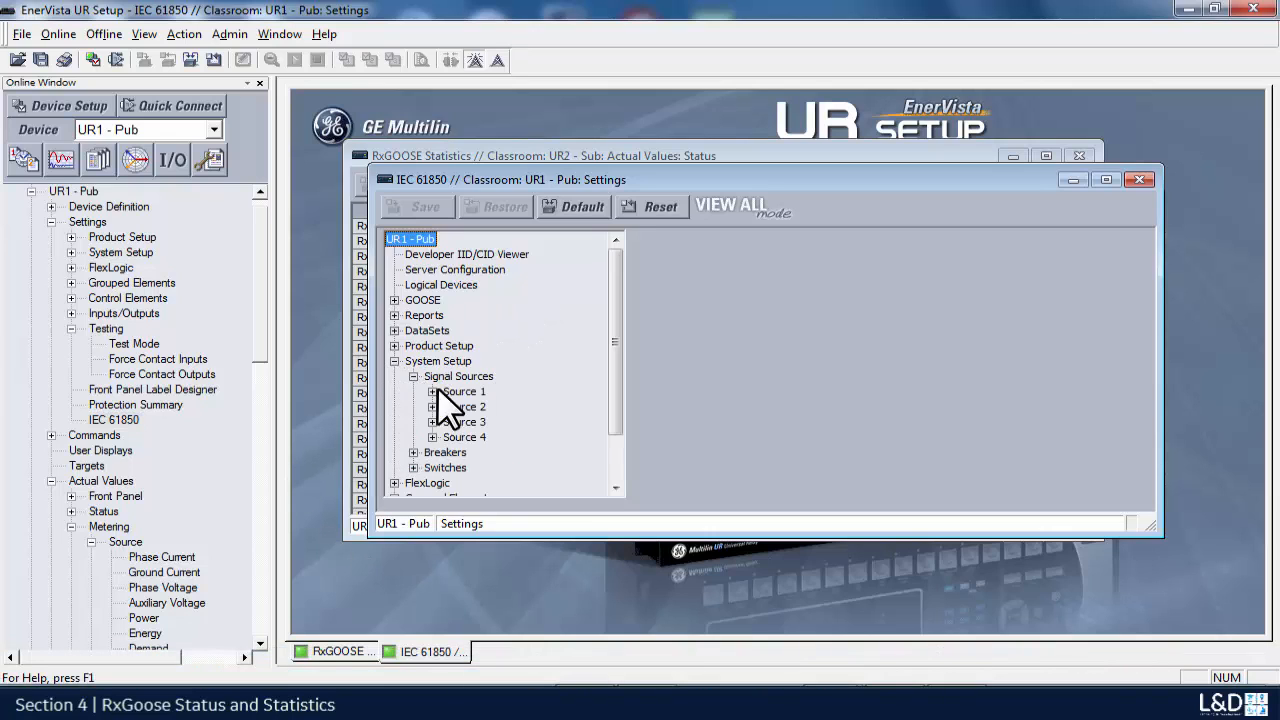
{"action": "left_click", "coordinate": [432, 391]}
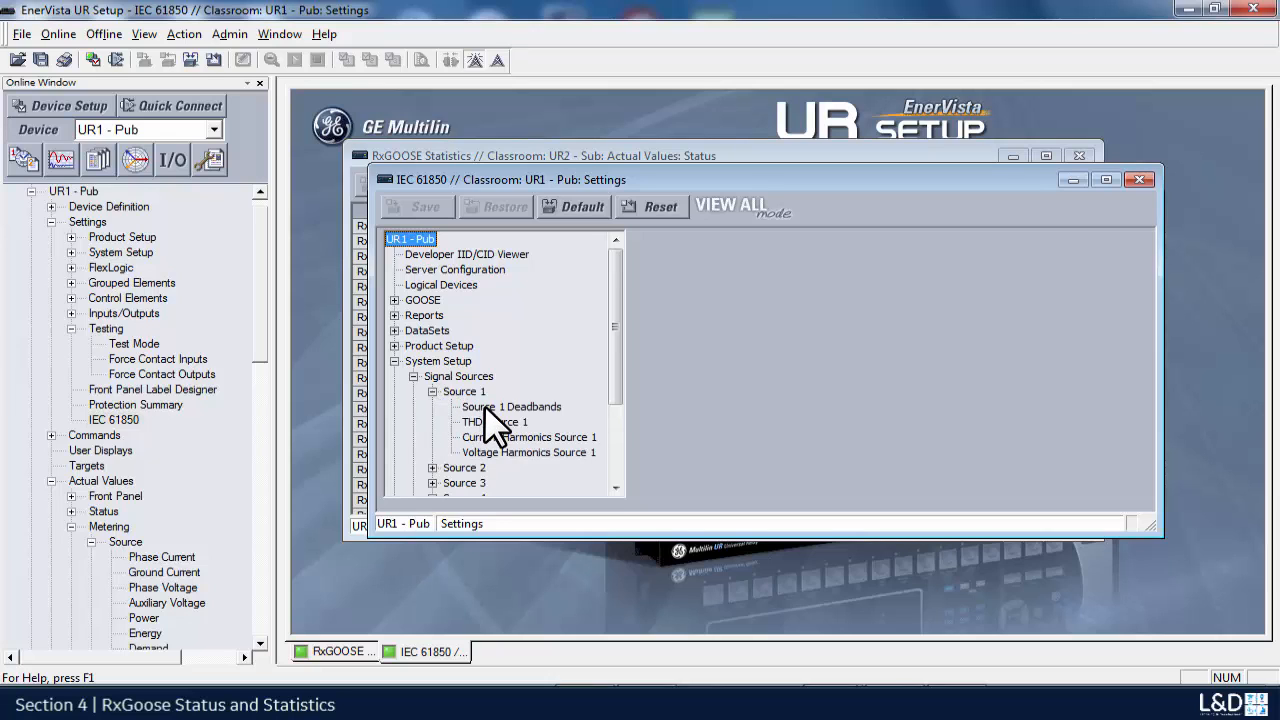
{"action": "left_click", "coordinate": [486, 406]}
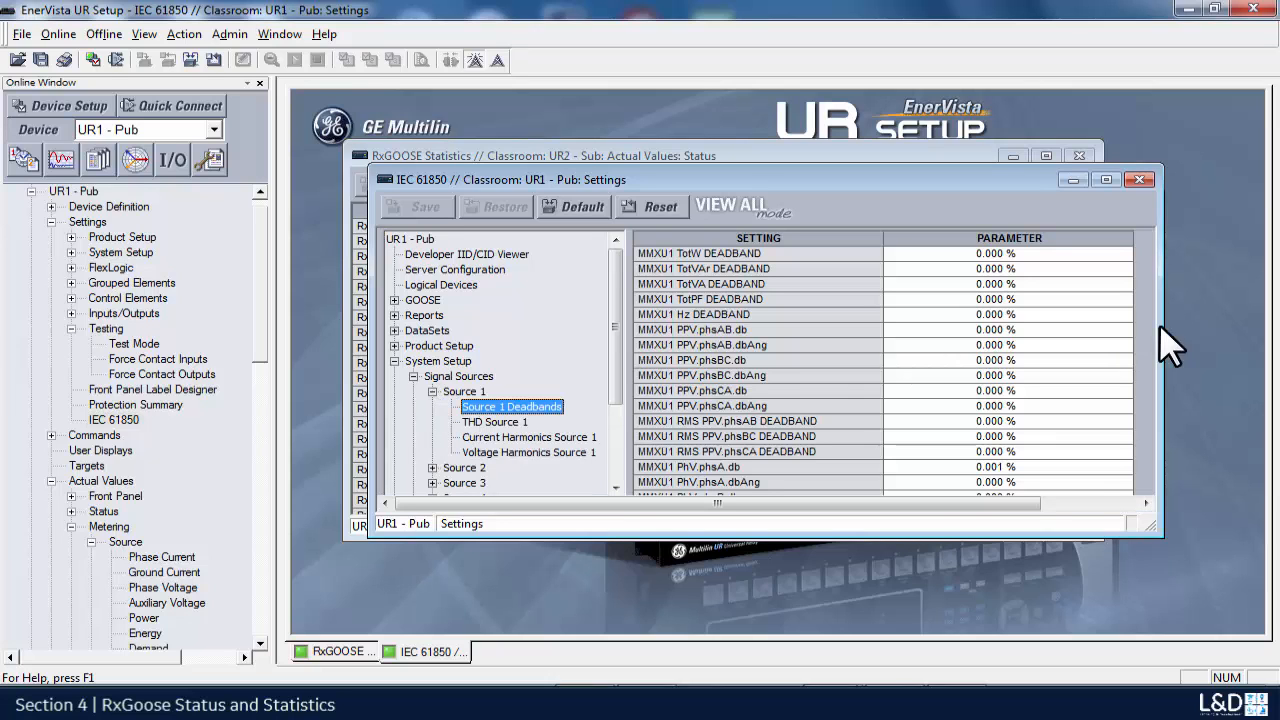
Step: Set the MMXU1 PhV.phsA.db deadband of Source 1 to 2%
{"action": "left_click", "coordinate": [1043, 467]}
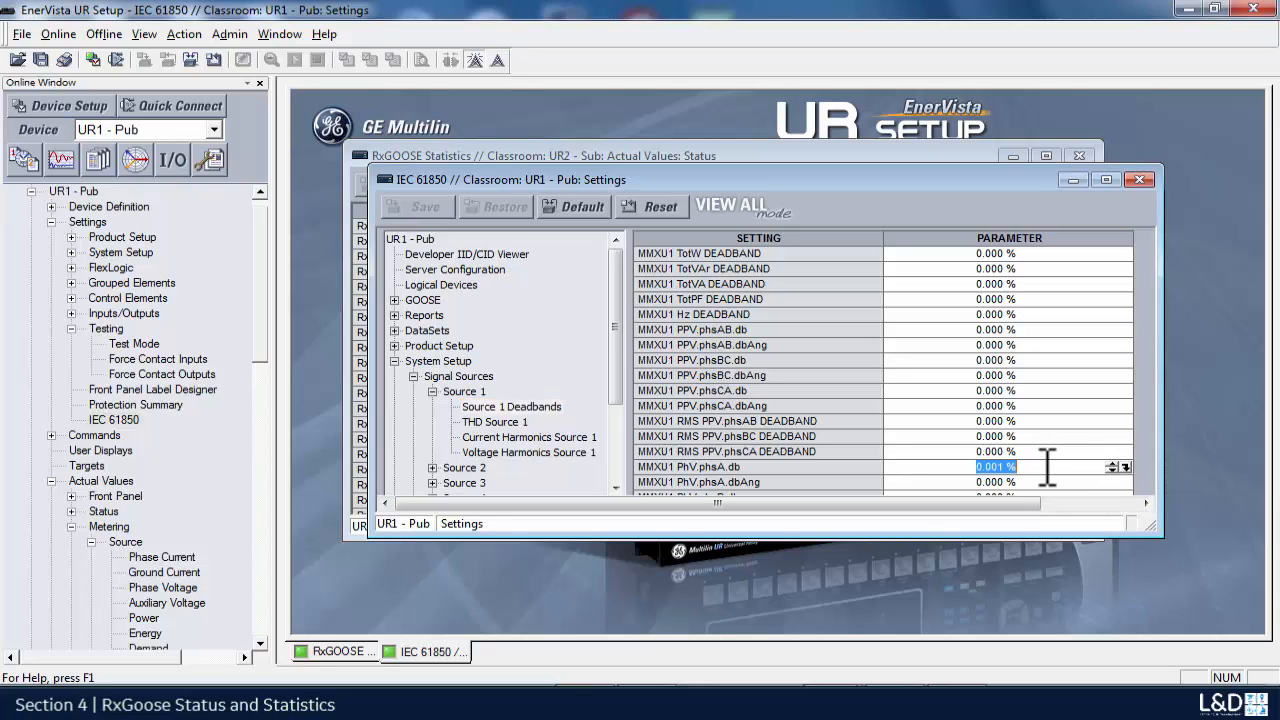
{"action": "type", "text": "2"}
{"action": "key", "text": "Return"}
{"action": "left_click", "coordinate": [1043, 452]}
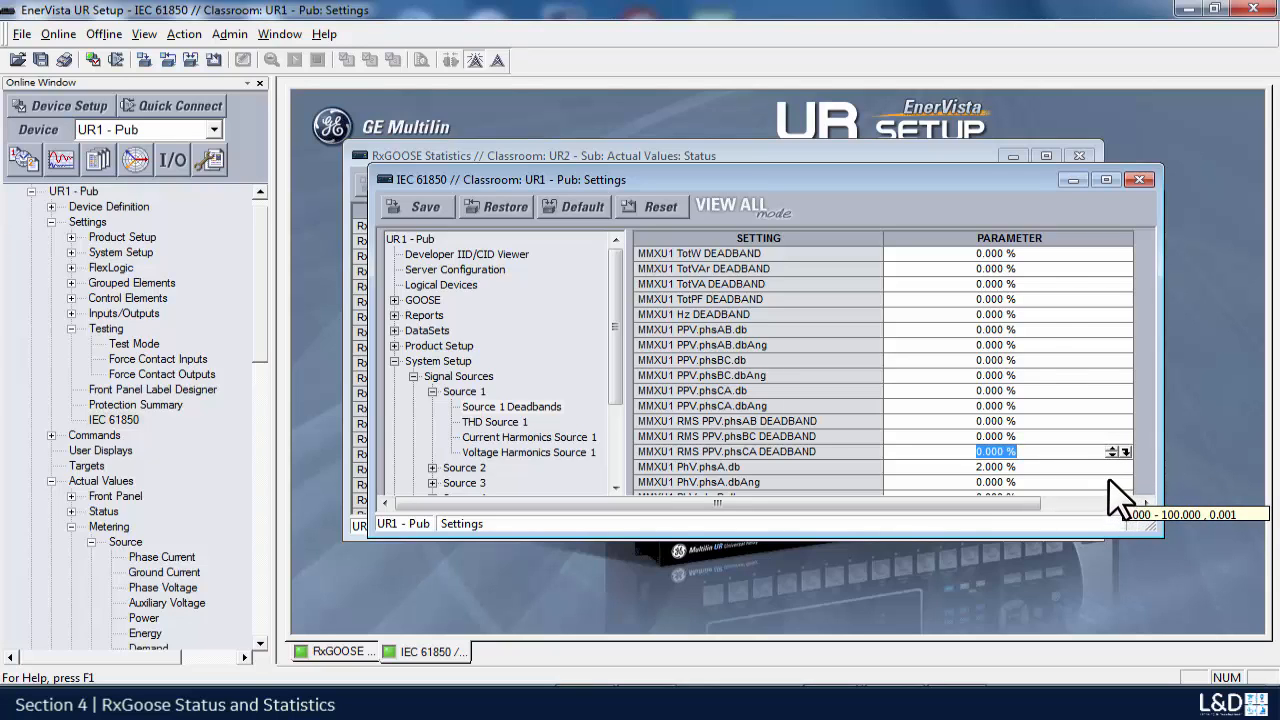
Step: Set the MMXU1 A.phsA DEADBAND of Source 1 to 2.00%
{"action": "left_click_drag", "start_coordinate": [957, 514], "coordinate": [1034, 531]}
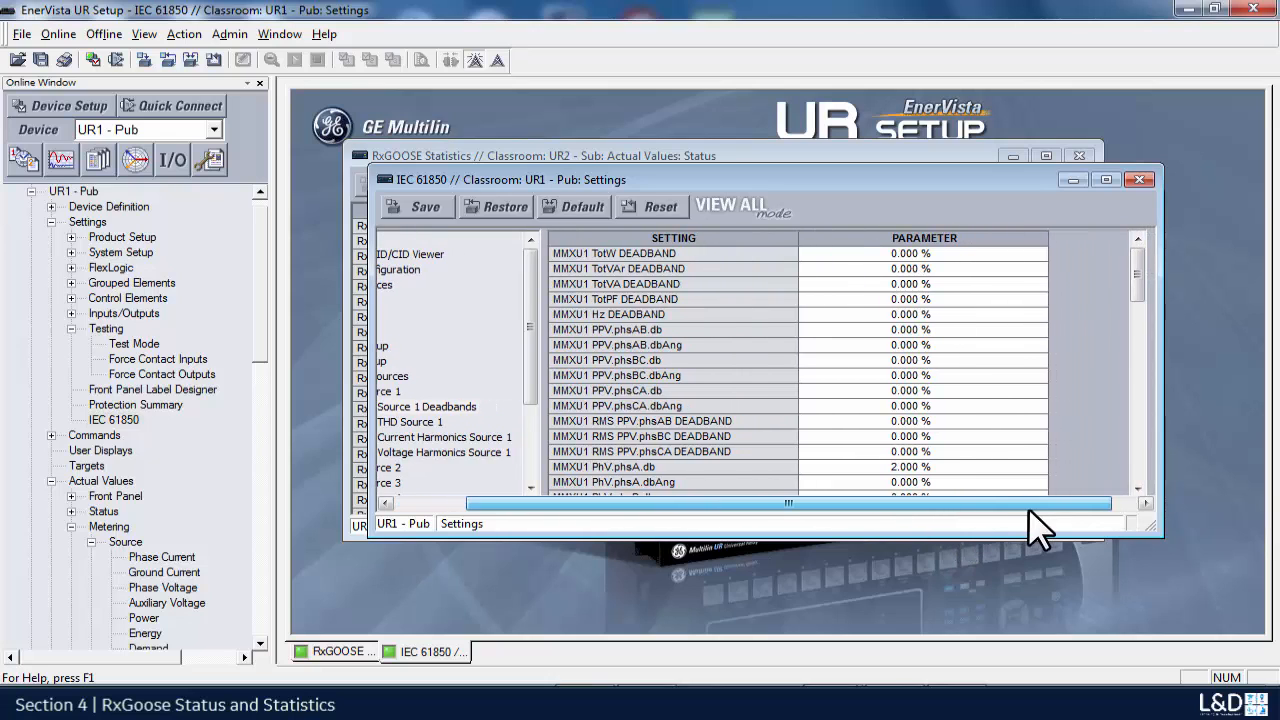
{"action": "left_click", "coordinate": [1134, 487]}
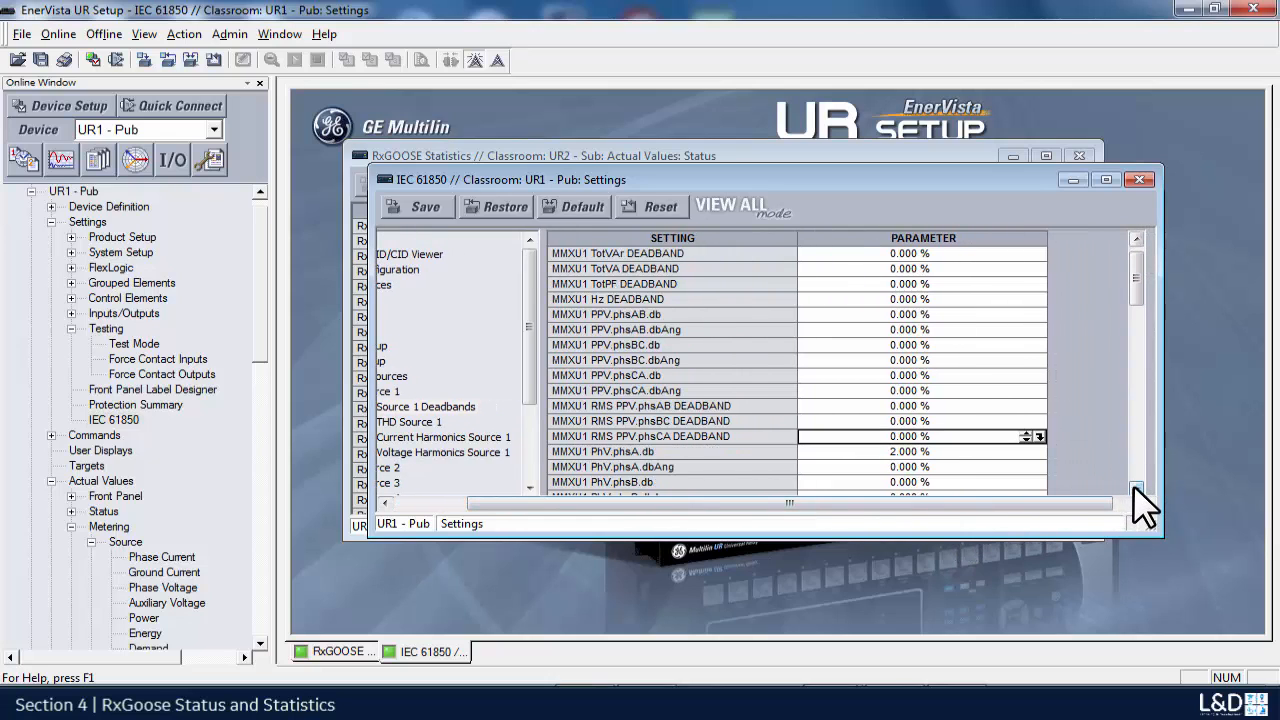
{"action": "left_click", "coordinate": [1134, 487]}
{"action": "left_click", "coordinate": [1134, 487]}
{"action": "left_click", "coordinate": [1134, 487]}
{"action": "left_click", "coordinate": [1134, 487]}
{"action": "left_click", "coordinate": [1134, 487]}
{"action": "left_click", "coordinate": [1134, 487]}
{"action": "left_click", "coordinate": [1134, 487]}
{"action": "left_click", "coordinate": [1134, 487]}
{"action": "left_click", "coordinate": [1134, 487]}
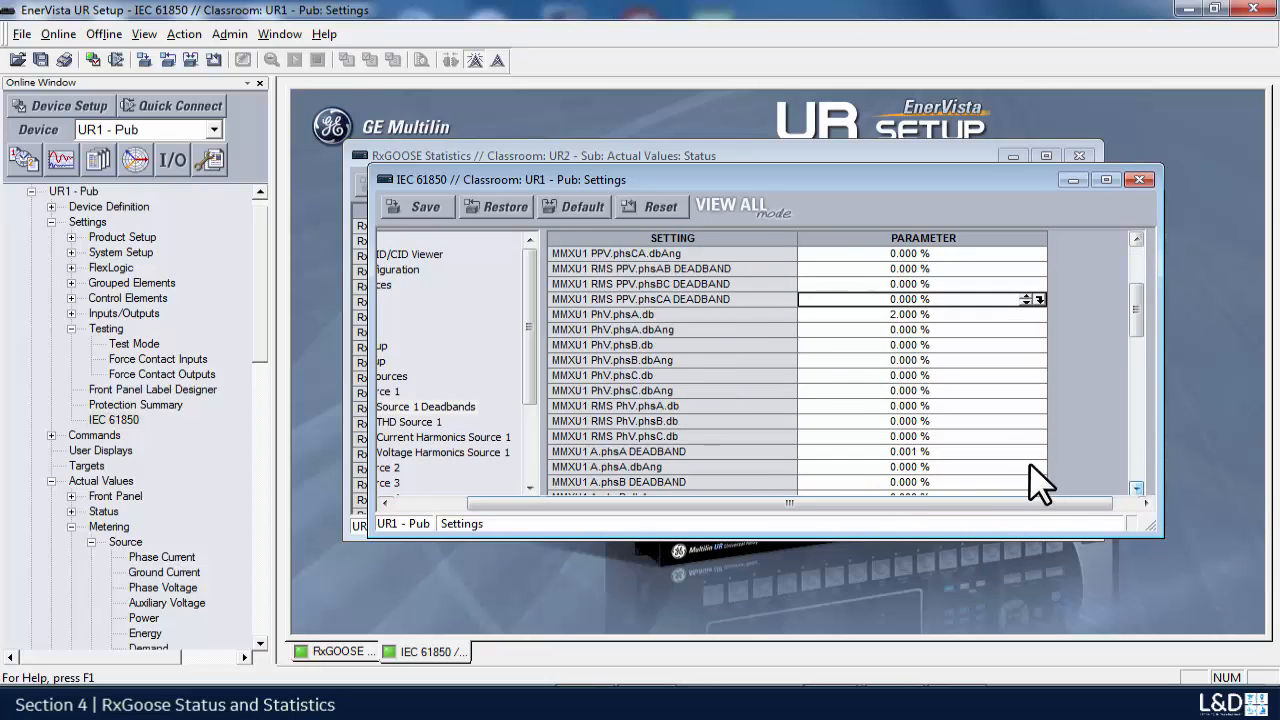
{"action": "left_click", "coordinate": [978, 456]}
{"action": "type", "text": "2.00"}
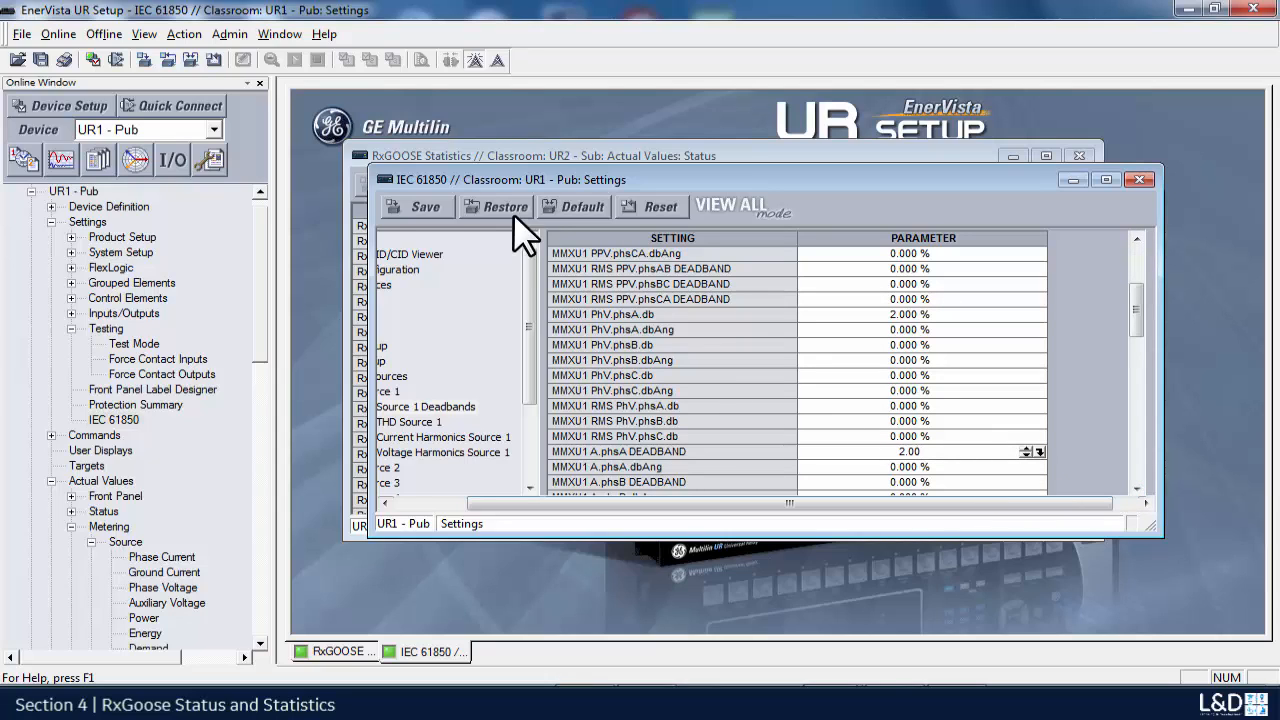
Step: Save the deadband changes to UR1 - Pub without displaying the log, and close its IEC 61850 settings
{"action": "left_click", "coordinate": [426, 204]}
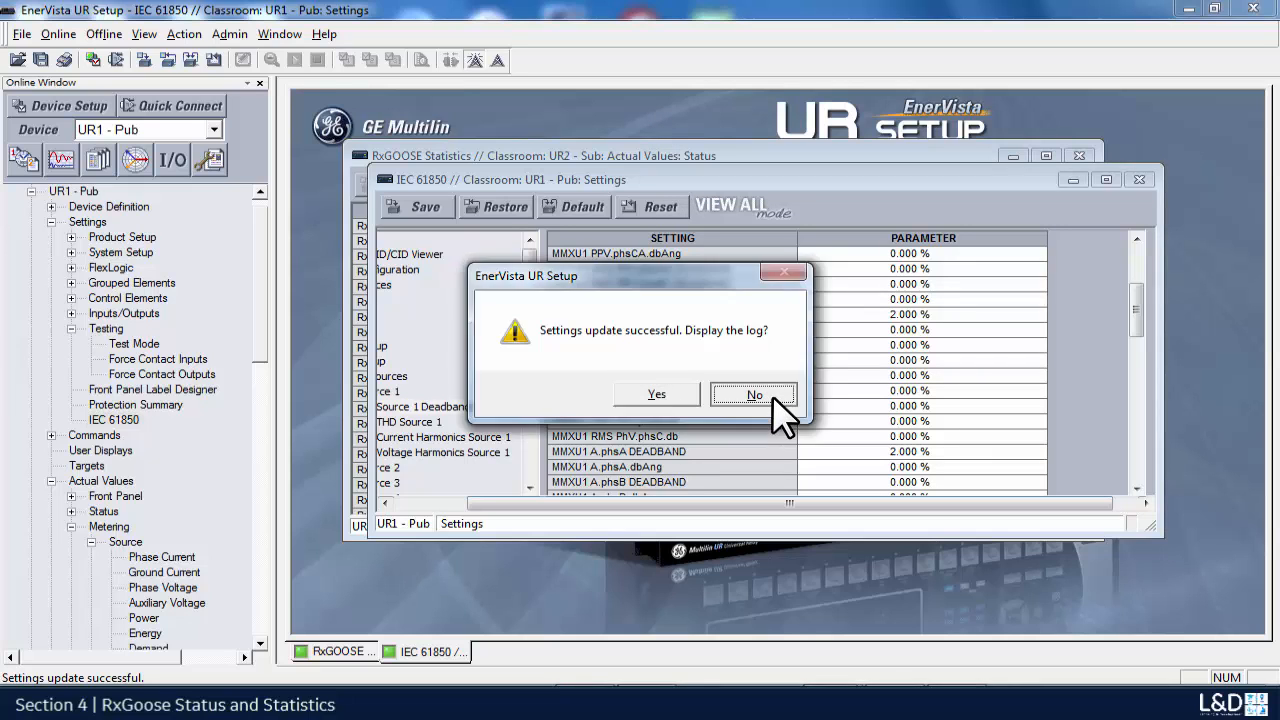
{"action": "left_click", "coordinate": [782, 398]}
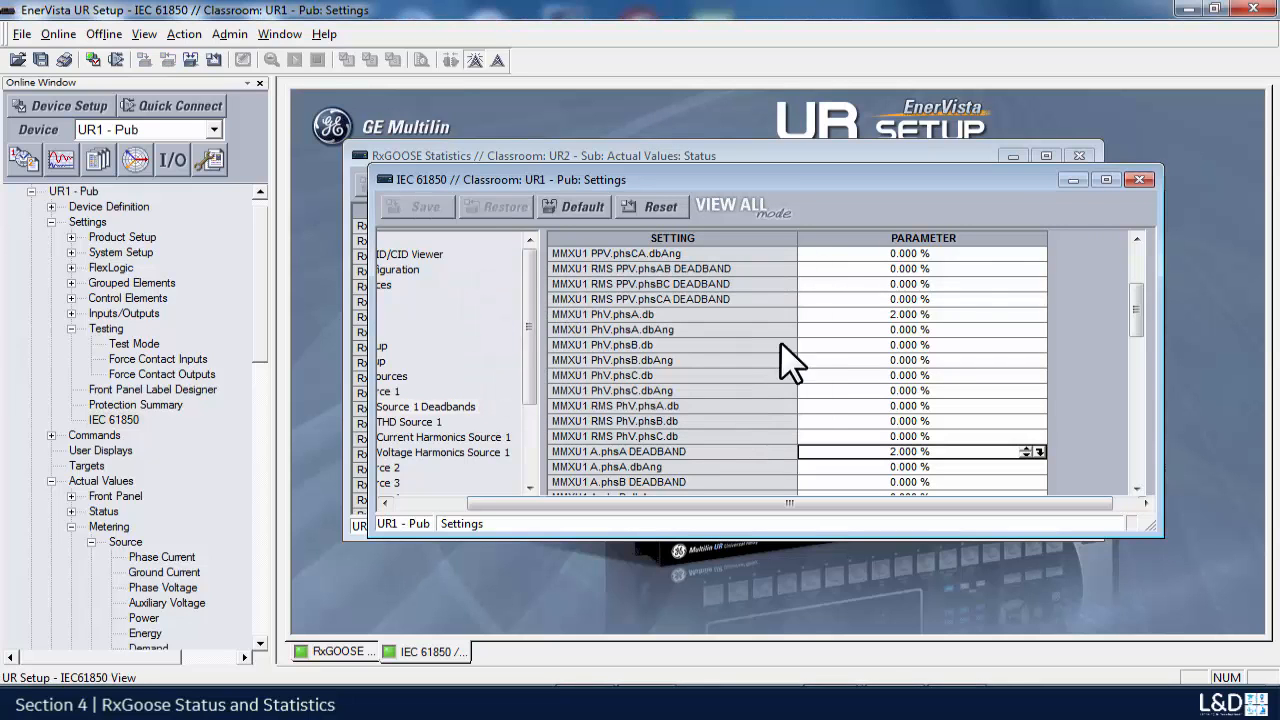
{"action": "left_click", "coordinate": [1138, 178]}
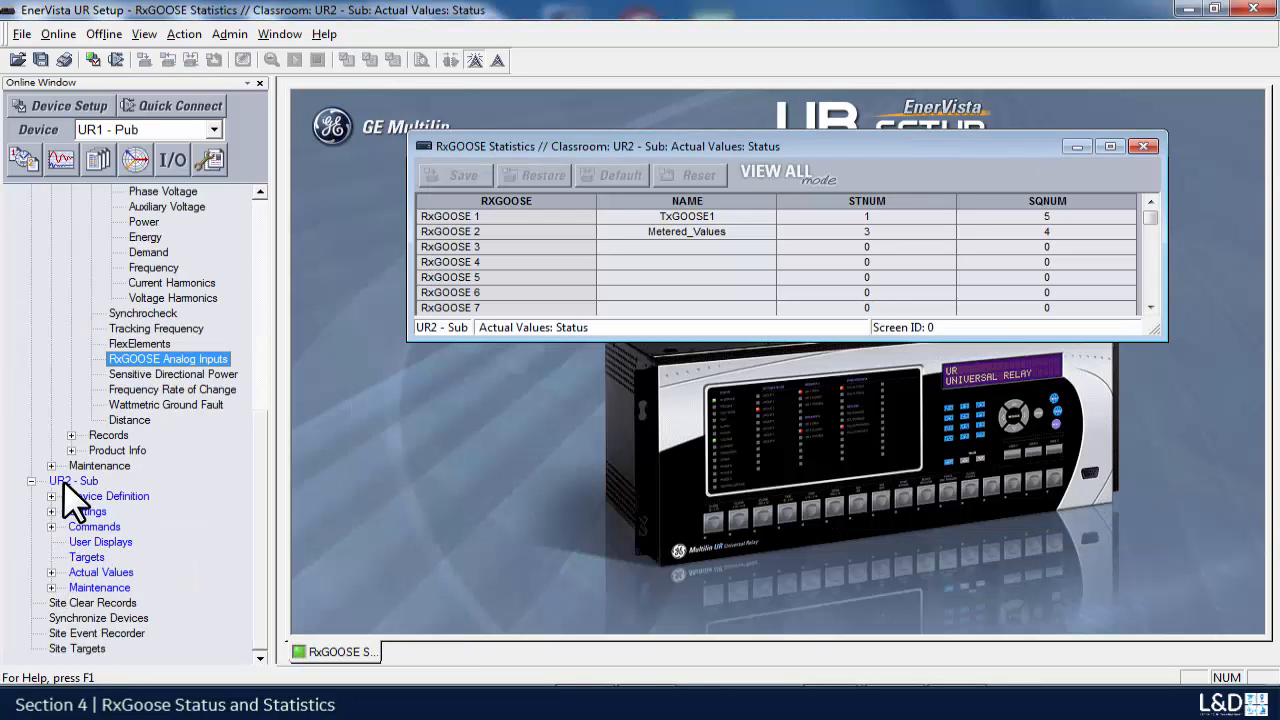
Step: Open UR2 - Sub's RxGOOSE Analog Inputs metering values and place their window below RxGOOSE Statistics
{"action": "left_click", "coordinate": [51, 573]}
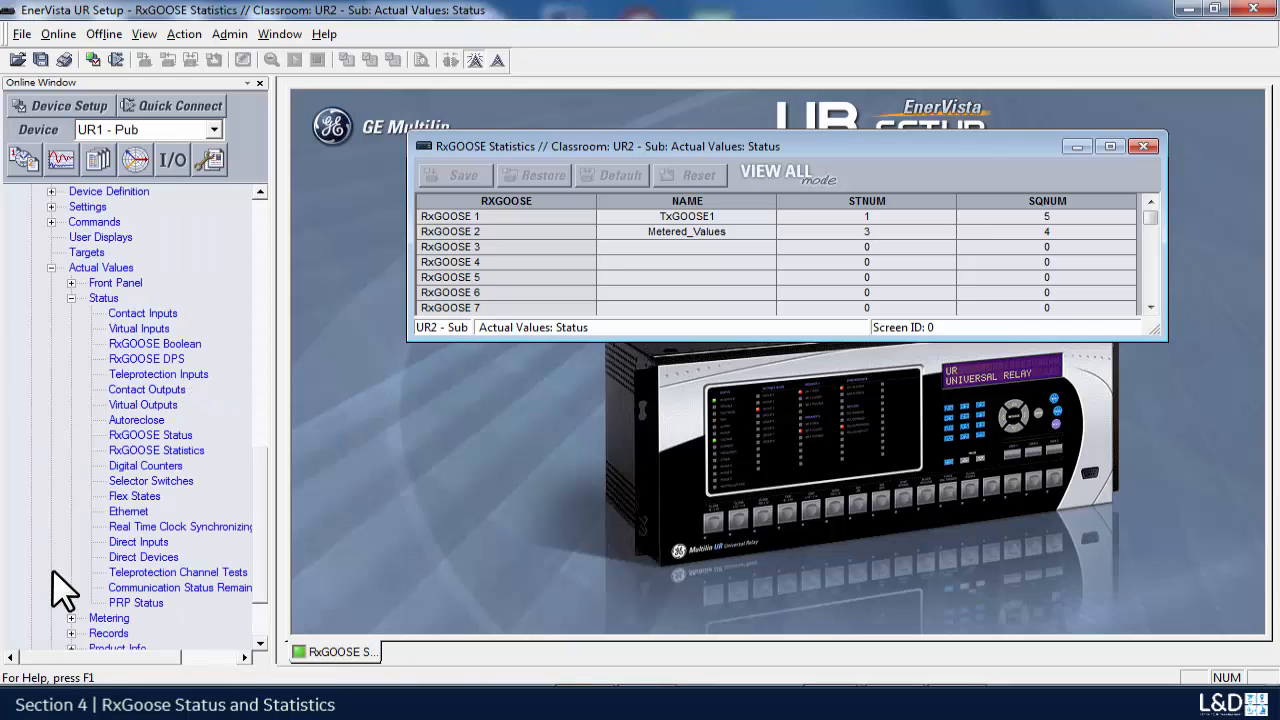
{"action": "left_click", "coordinate": [71, 298]}
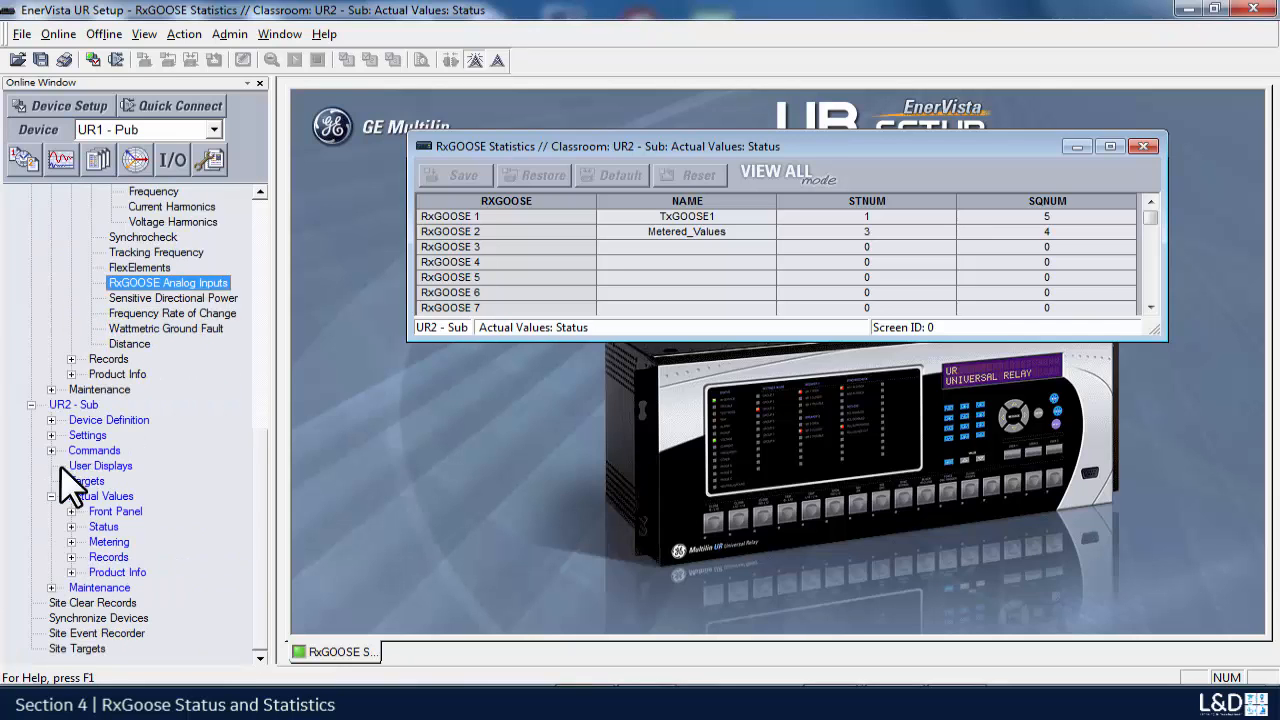
{"action": "left_click", "coordinate": [71, 541]}
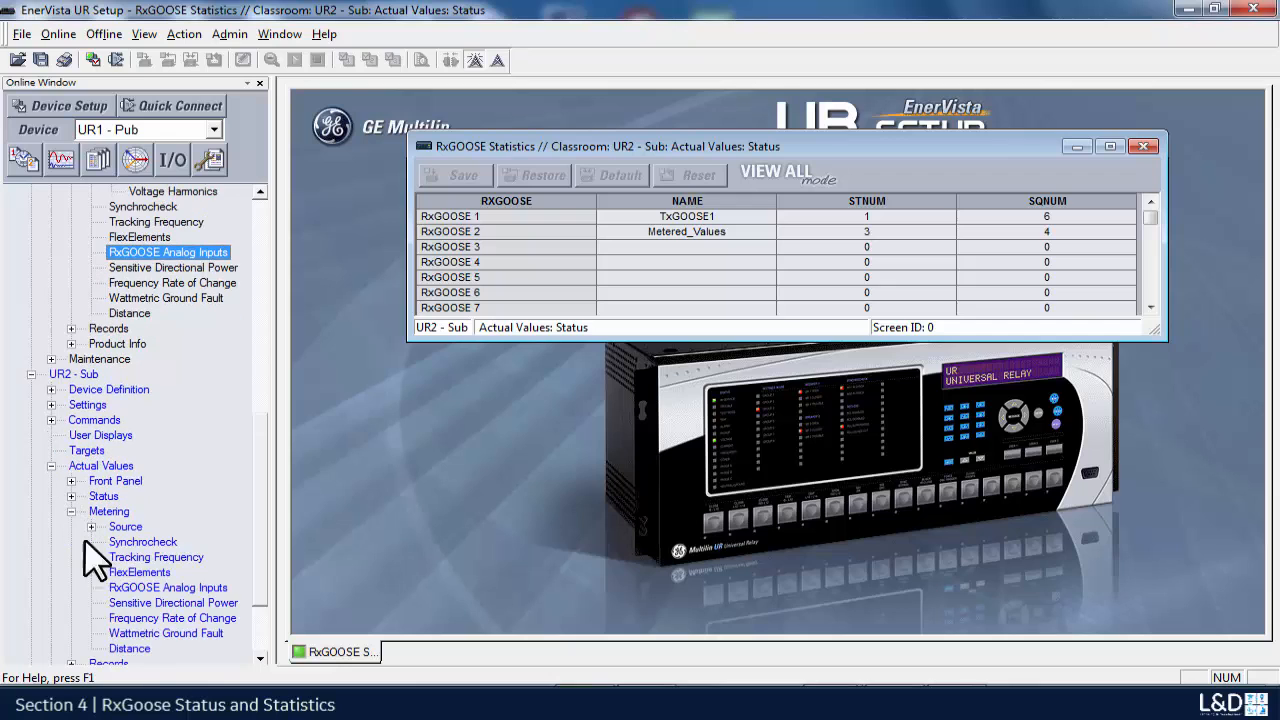
{"action": "double_click", "coordinate": [145, 587]}
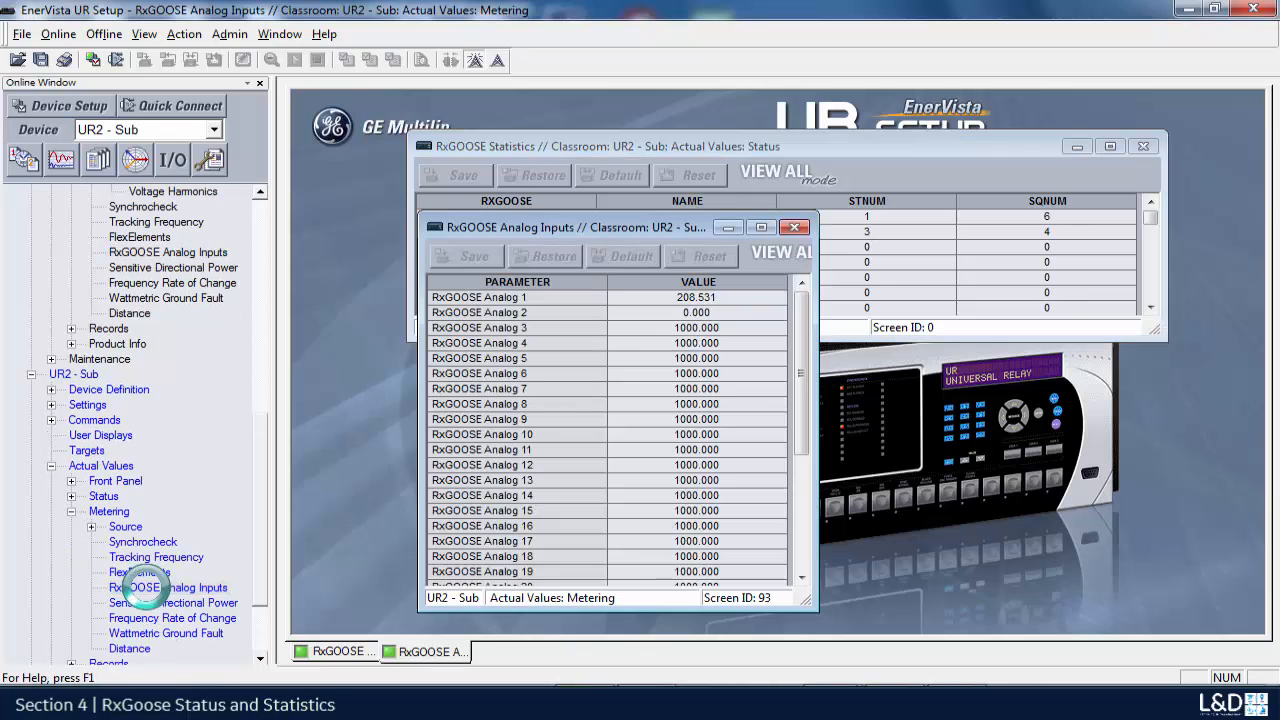
{"action": "left_click_drag", "start_coordinate": [644, 230], "coordinate": [581, 356]}
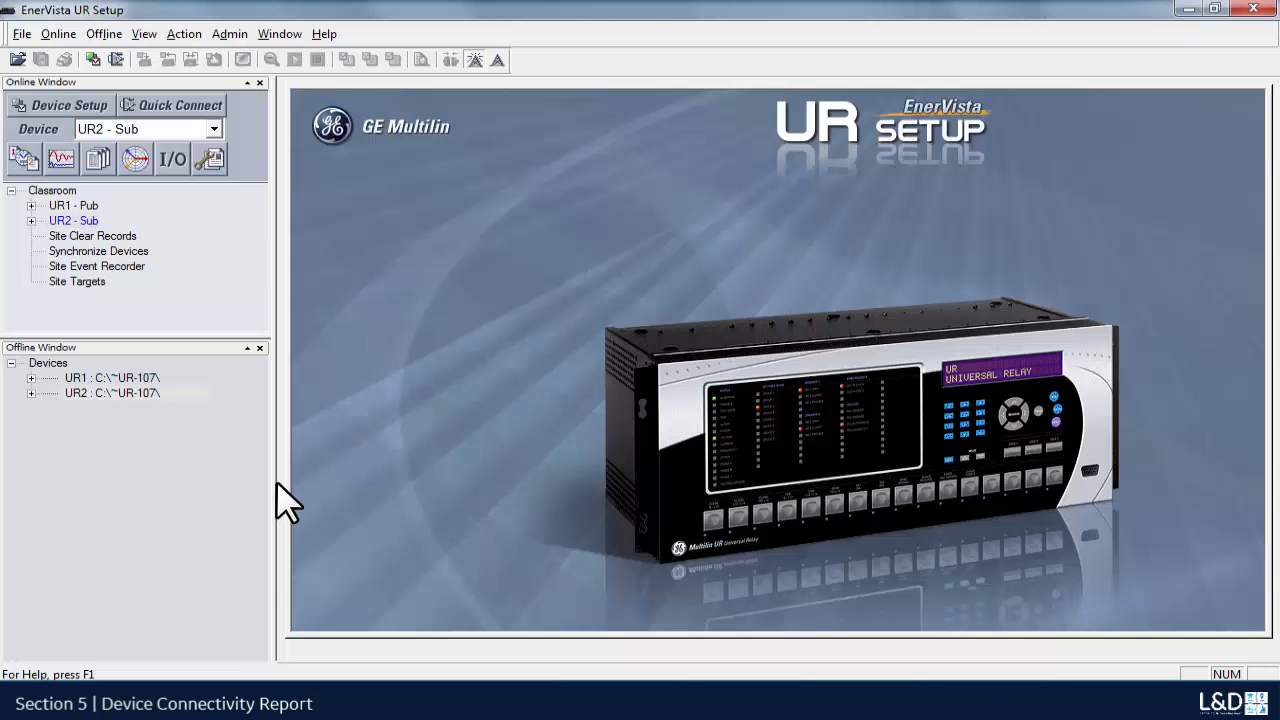
Step: Open the Device Connectivity Report for the offline UR2 device from its Engineer functions
{"action": "left_click", "coordinate": [31, 393]}
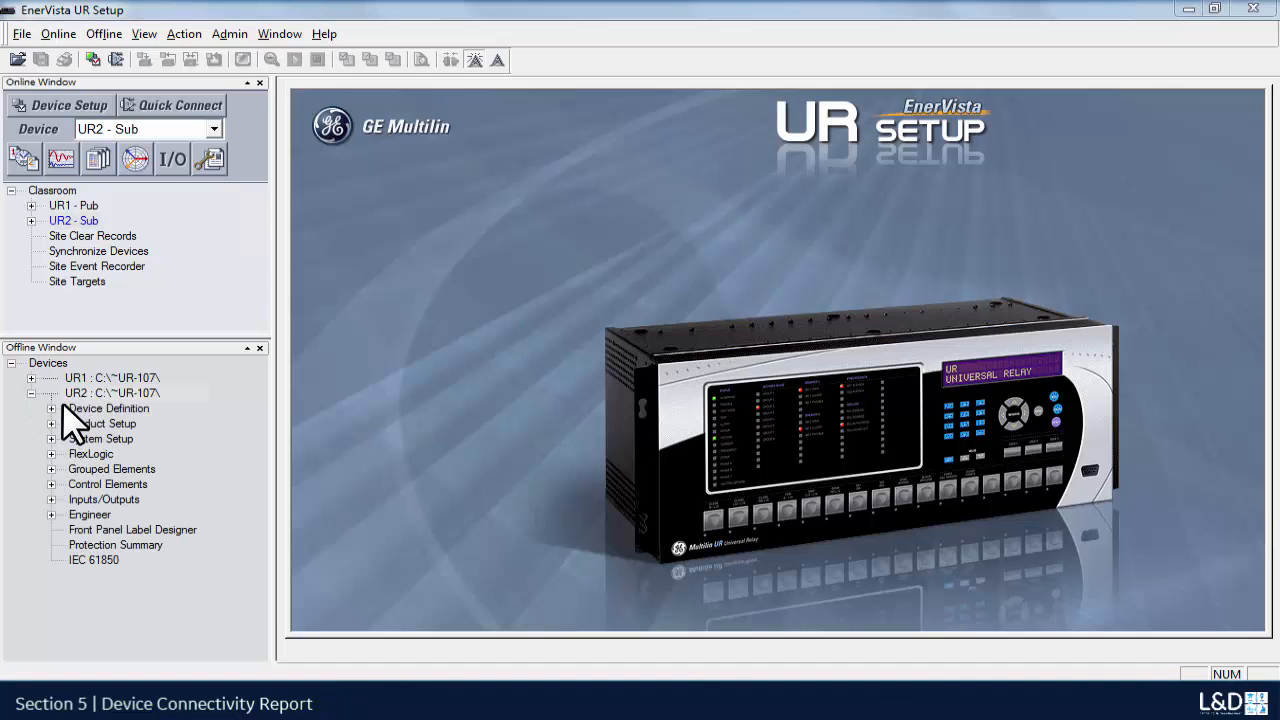
{"action": "left_click", "coordinate": [51, 515]}
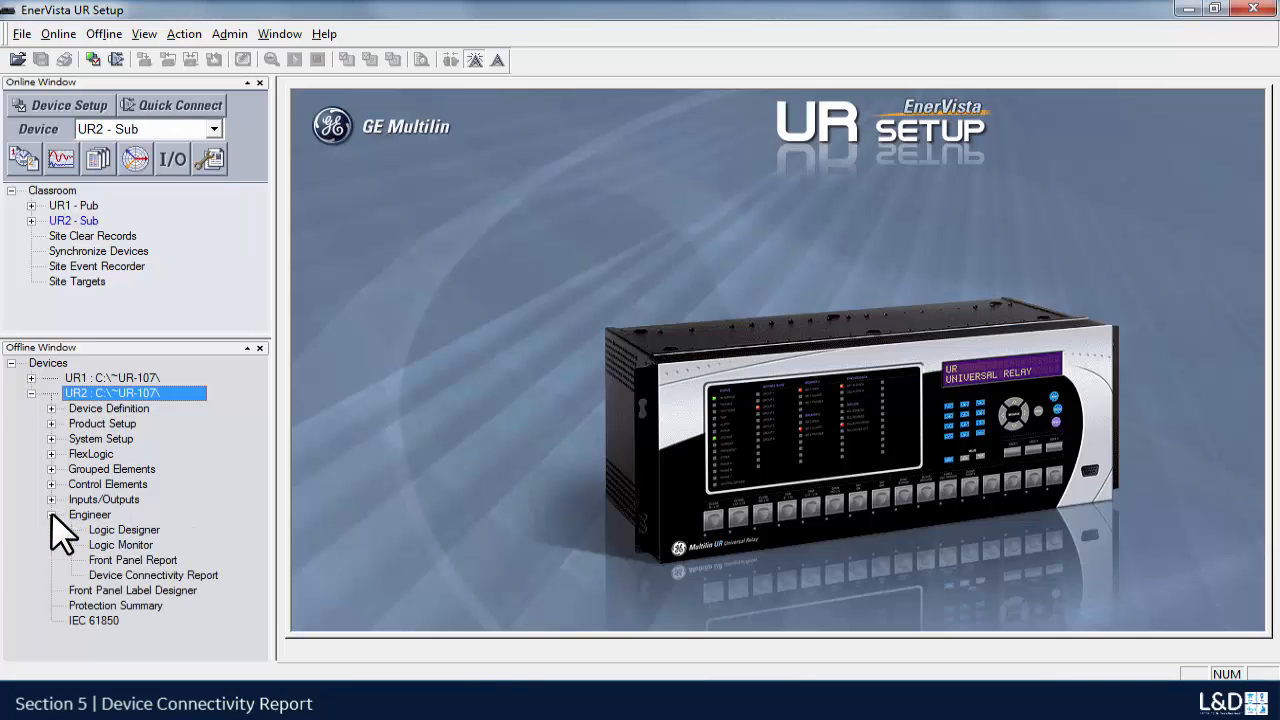
{"action": "left_click", "coordinate": [128, 574]}
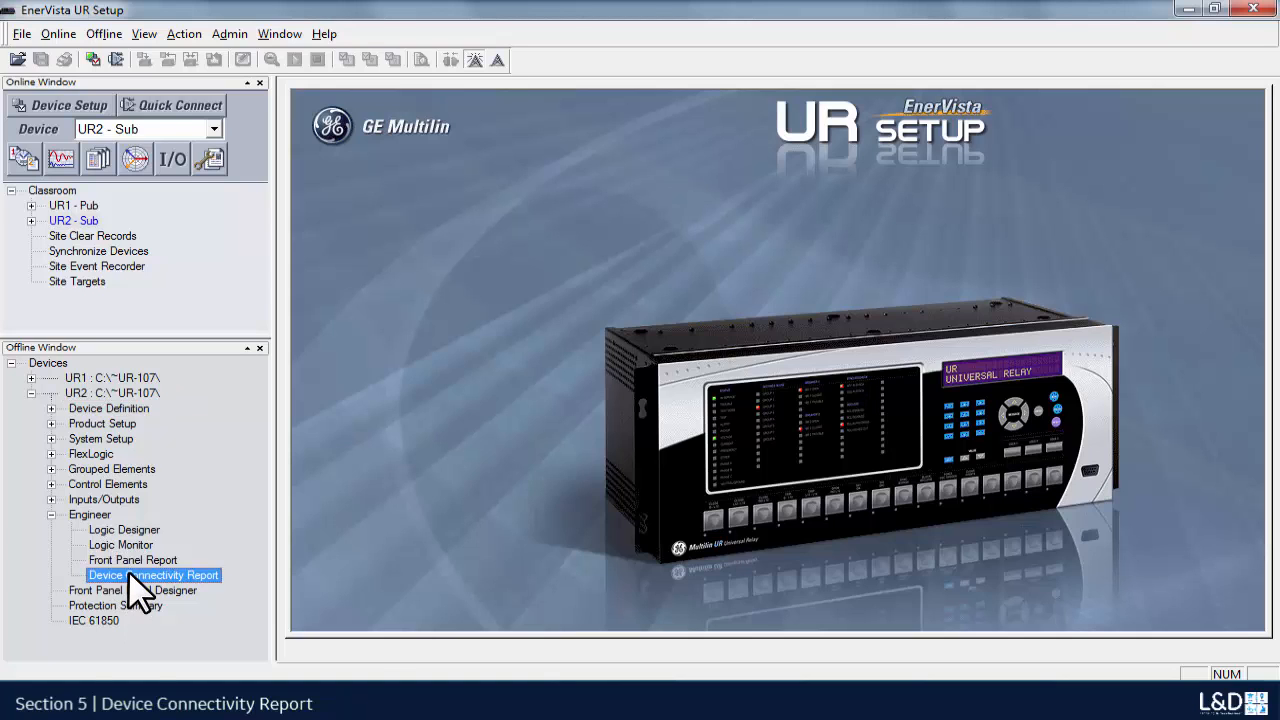
{"action": "double_click", "coordinate": [128, 574]}
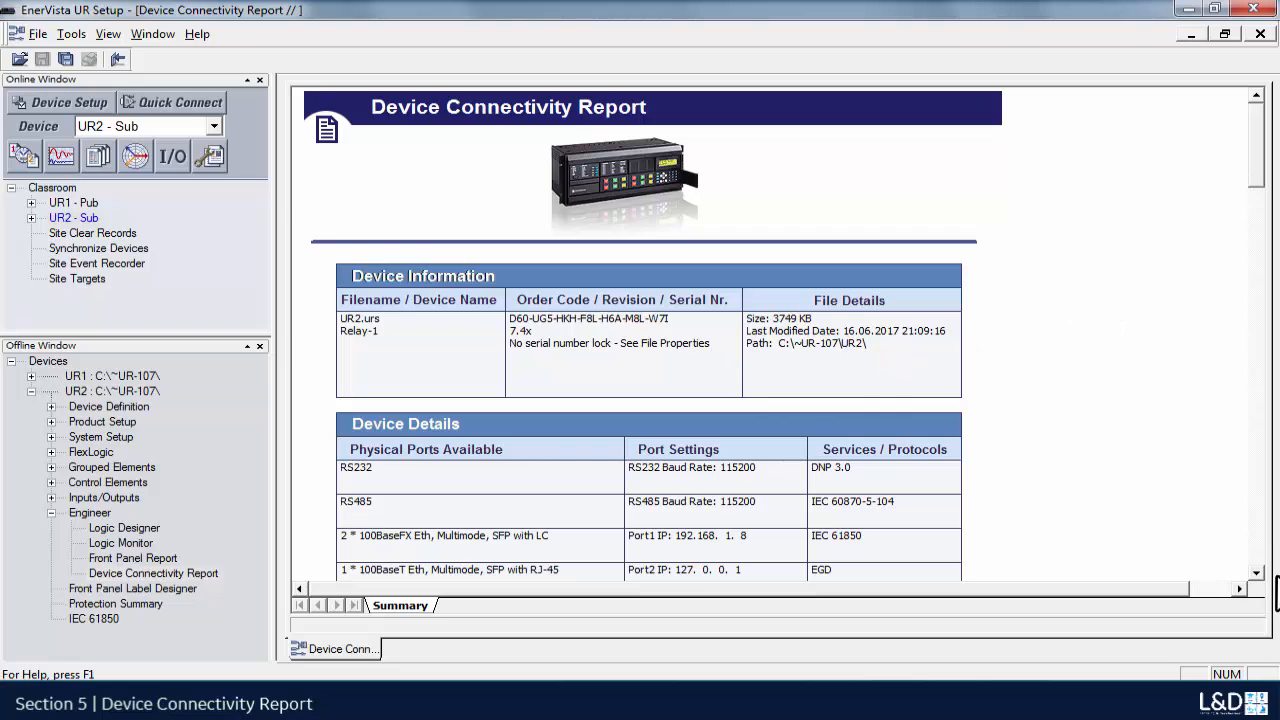
Step: Examine the report's Device Information, port settings and protocols, and the TxGOOSE and RxGOOSE connectivity tables with their datasets
{"action": "left_click", "coordinate": [1255, 577]}
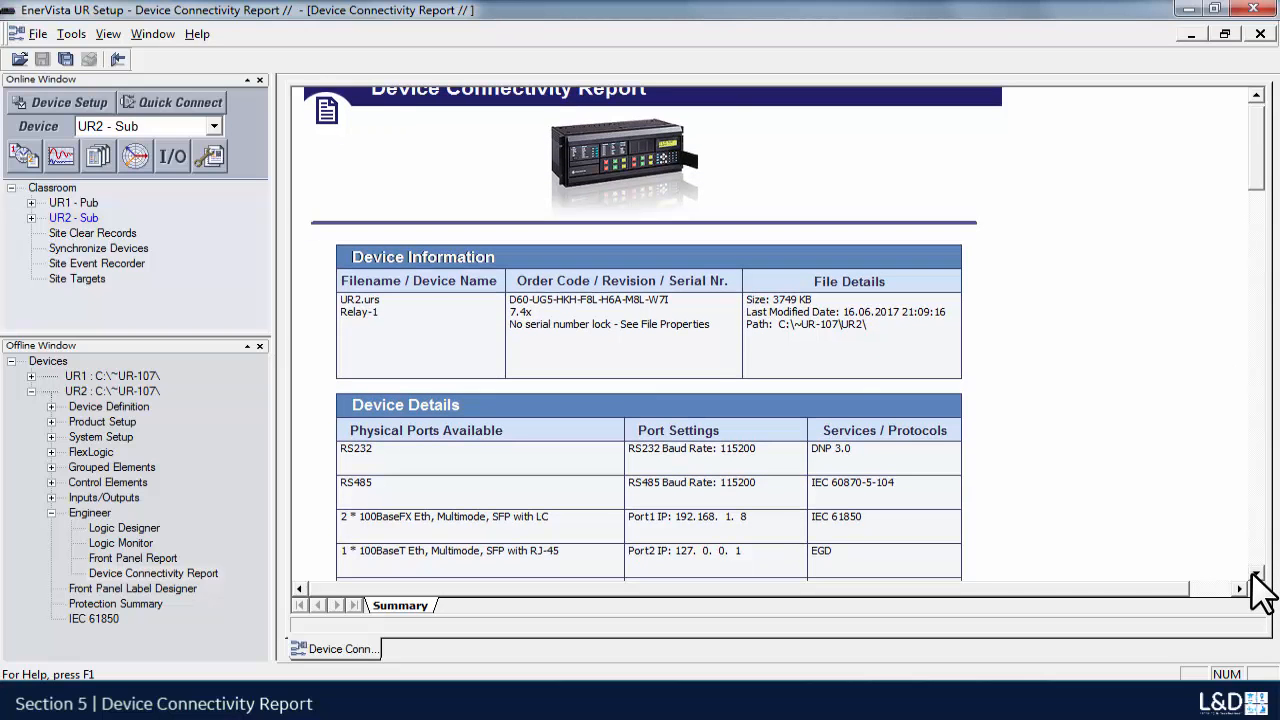
{"action": "left_click", "coordinate": [1255, 577]}
{"action": "left_click", "coordinate": [1255, 577]}
{"action": "left_click", "coordinate": [1255, 577]}
{"action": "left_click", "coordinate": [1255, 577]}
{"action": "left_click", "coordinate": [1255, 577]}
{"action": "left_click", "coordinate": [1255, 577]}
{"action": "left_click", "coordinate": [1255, 577]}
{"action": "left_click", "coordinate": [1255, 577]}
{"action": "left_click", "coordinate": [1255, 577]}
{"action": "left_click", "coordinate": [1255, 577]}
{"action": "left_click", "coordinate": [1255, 577]}
{"action": "left_click", "coordinate": [1255, 577]}
{"action": "left_click", "coordinate": [1255, 577]}
{"action": "left_click", "coordinate": [1255, 577]}
{"action": "left_click", "coordinate": [1255, 577]}
{"action": "left_click", "coordinate": [1255, 577]}
{"action": "left_click", "coordinate": [1255, 577]}
{"action": "left_click", "coordinate": [1255, 577]}
{"action": "left_click", "coordinate": [1255, 577]}
{"action": "left_click", "coordinate": [1255, 577]}
{"action": "left_click", "coordinate": [1255, 577]}
{"action": "left_click", "coordinate": [1255, 577]}
{"action": "left_click", "coordinate": [1255, 577]}
{"action": "left_click", "coordinate": [1255, 577]}
{"action": "left_click", "coordinate": [1255, 577]}
{"action": "left_click", "coordinate": [1255, 577]}
{"action": "left_click", "coordinate": [1255, 577]}
{"action": "left_click", "coordinate": [1255, 577]}
{"action": "left_click", "coordinate": [1255, 577]}
{"action": "left_click", "coordinate": [1255, 577]}
{"action": "left_click", "coordinate": [1255, 577]}
{"action": "left_click", "coordinate": [1255, 577]}
{"action": "left_click", "coordinate": [1255, 577]}
{"action": "left_click", "coordinate": [1255, 577]}
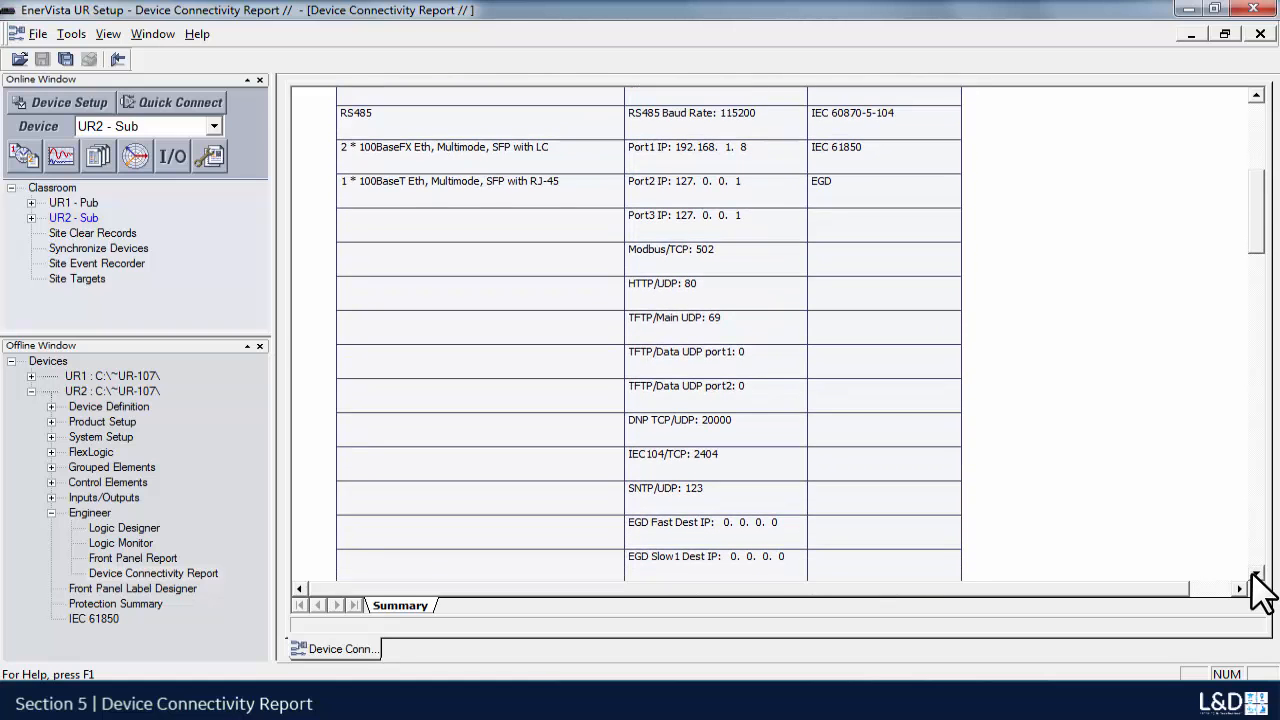
{"action": "left_click", "coordinate": [1255, 577]}
{"action": "left_click", "coordinate": [1255, 577]}
{"action": "left_click", "coordinate": [1255, 577]}
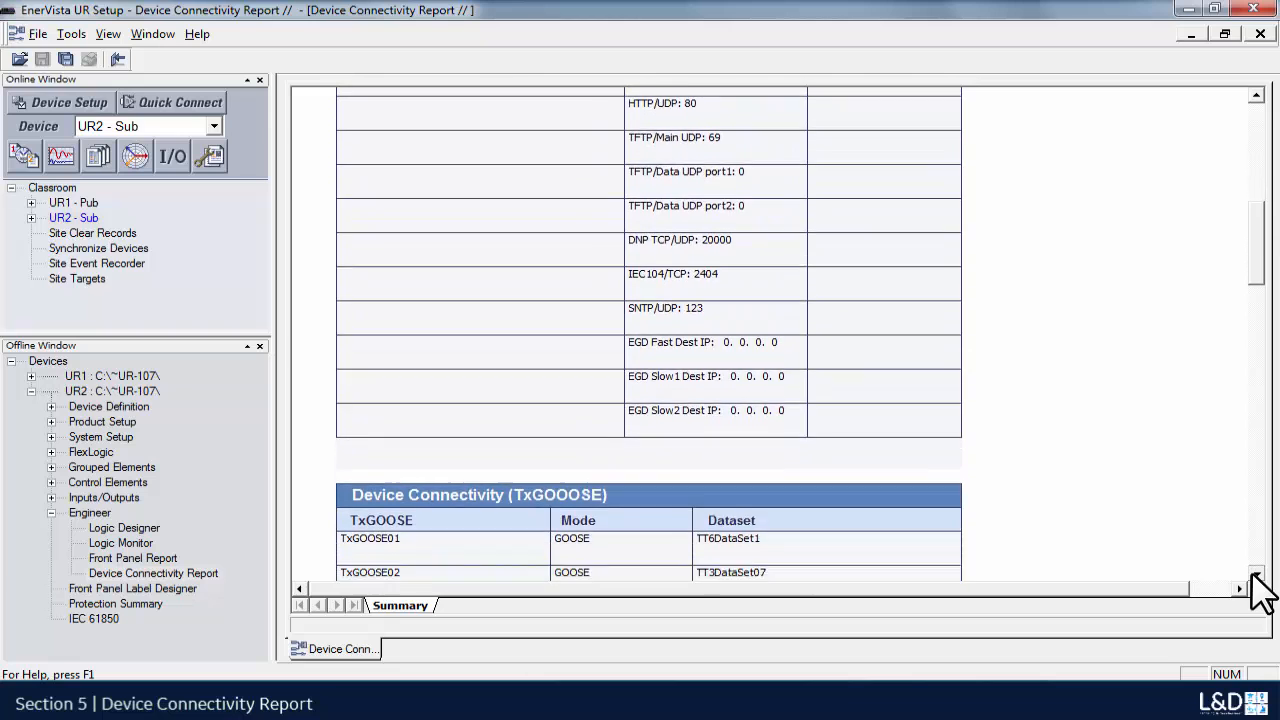
{"action": "left_click", "coordinate": [1255, 577]}
{"action": "left_click", "coordinate": [1255, 577]}
{"action": "left_click", "coordinate": [1255, 577]}
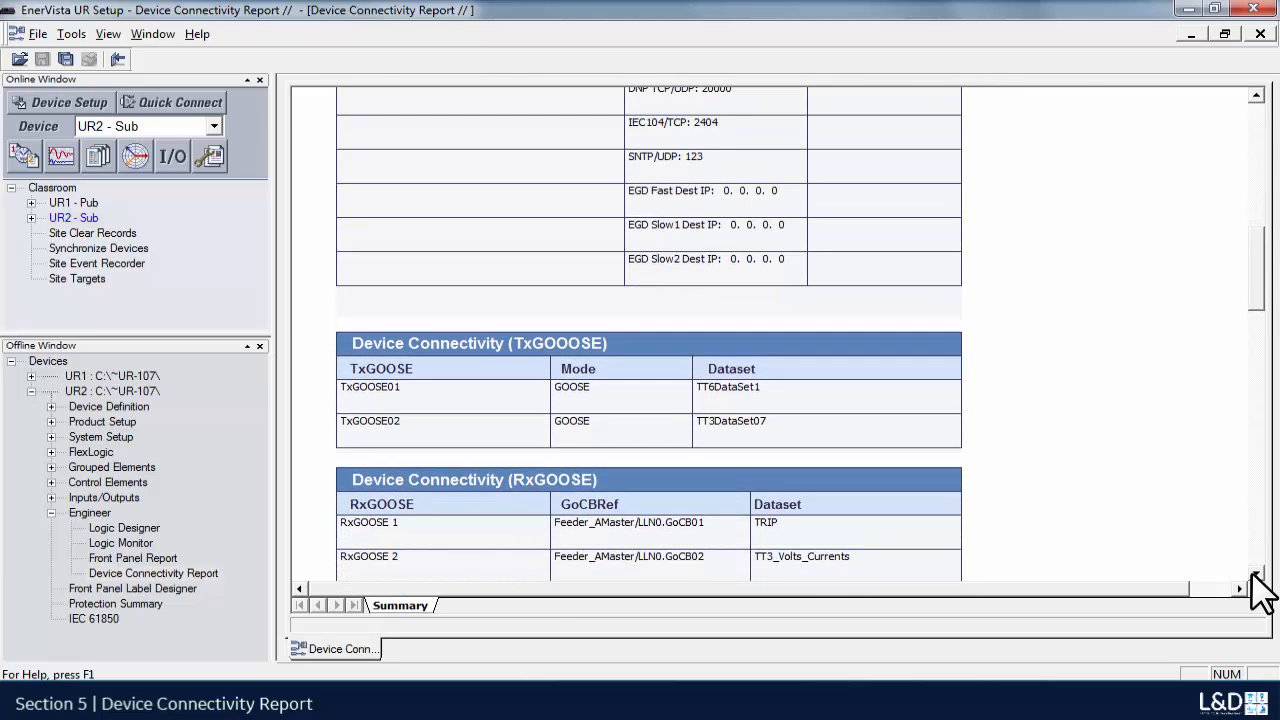
{"action": "left_click", "coordinate": [1255, 577]}
{"action": "left_click", "coordinate": [1255, 577]}
{"action": "left_click", "coordinate": [1255, 577]}
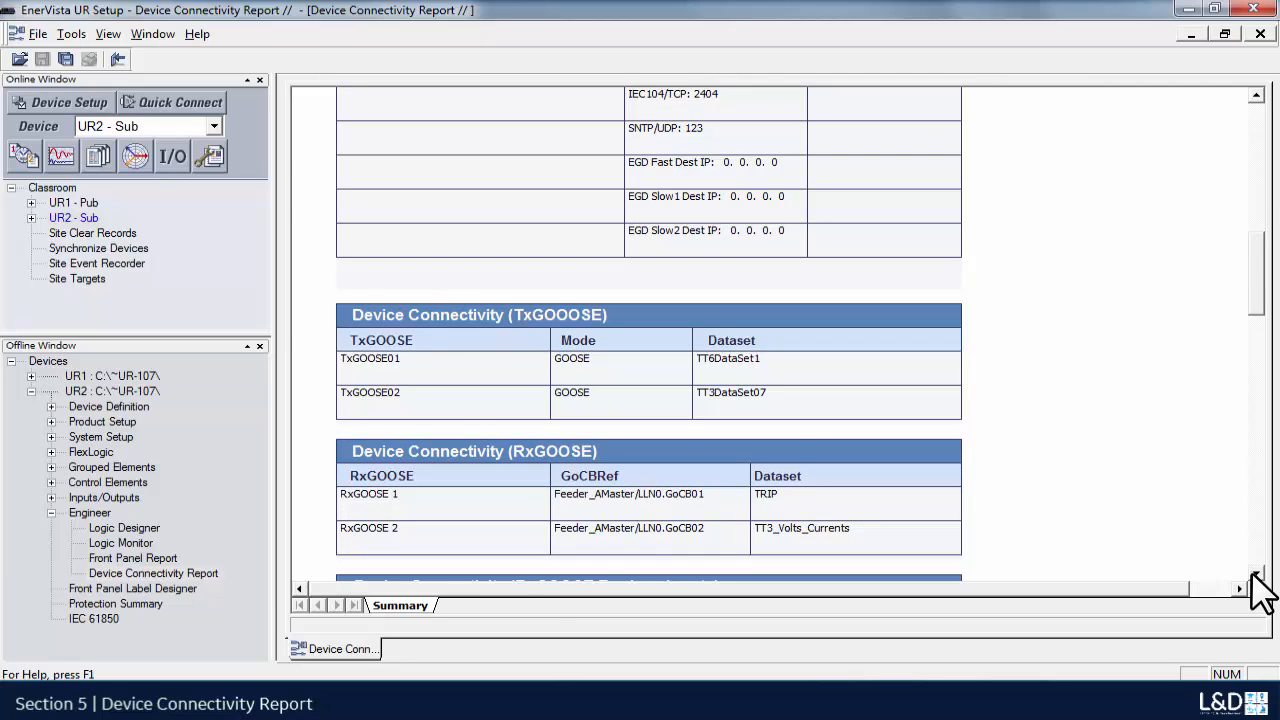
{"action": "left_click", "coordinate": [1255, 577]}
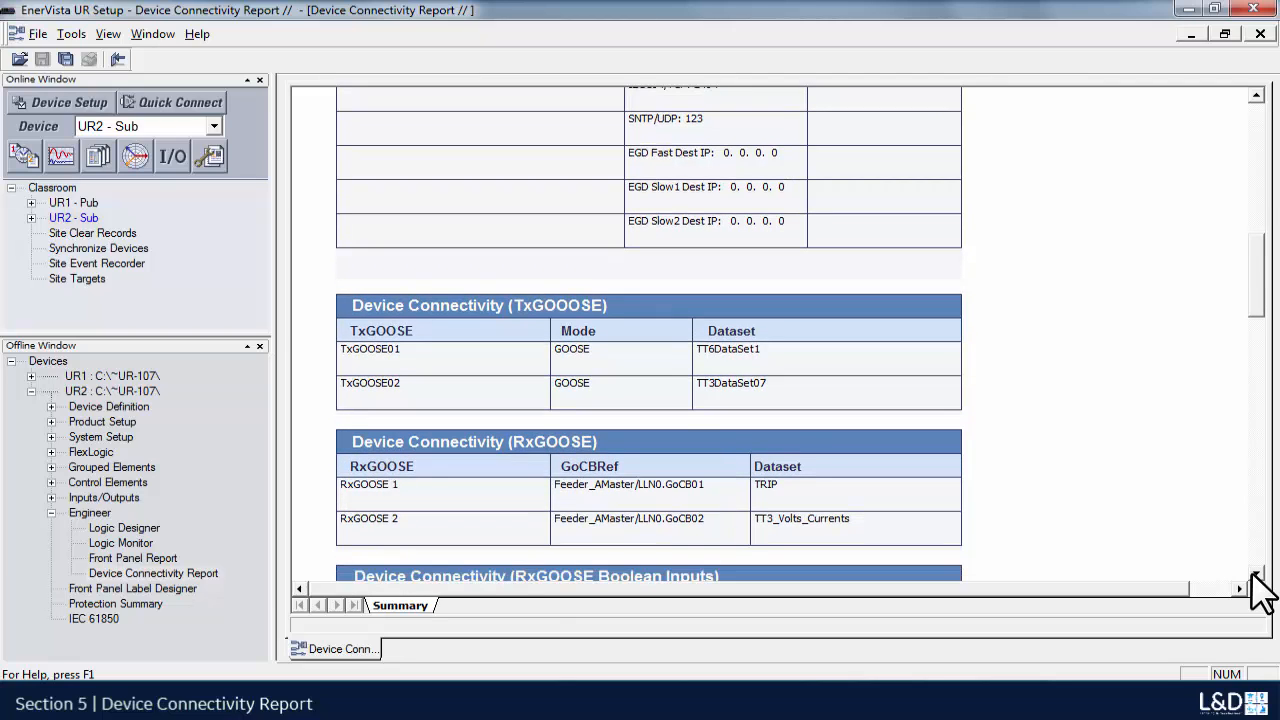
{"action": "left_click", "coordinate": [1255, 577]}
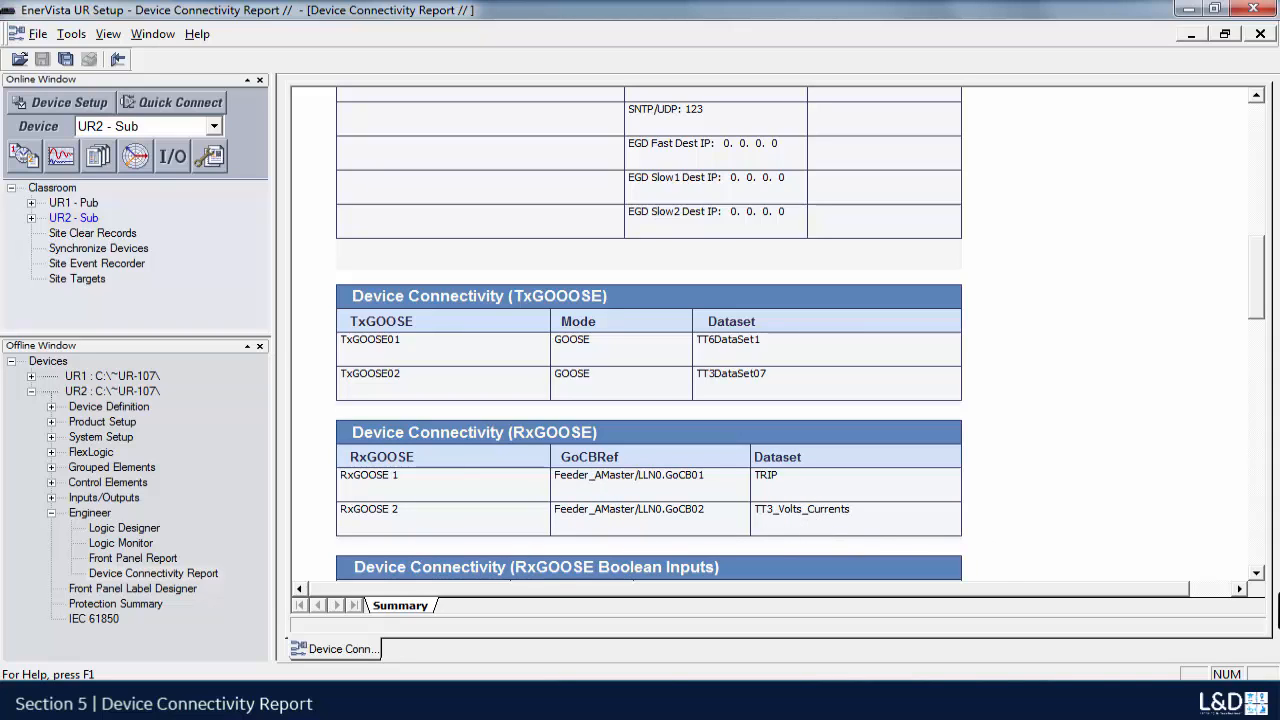
Step: Examine the report's RxGOOSE Boolean, DPS and Analog Inputs tables and the items each input is subscribed to
{"action": "left_click", "coordinate": [1254, 572]}
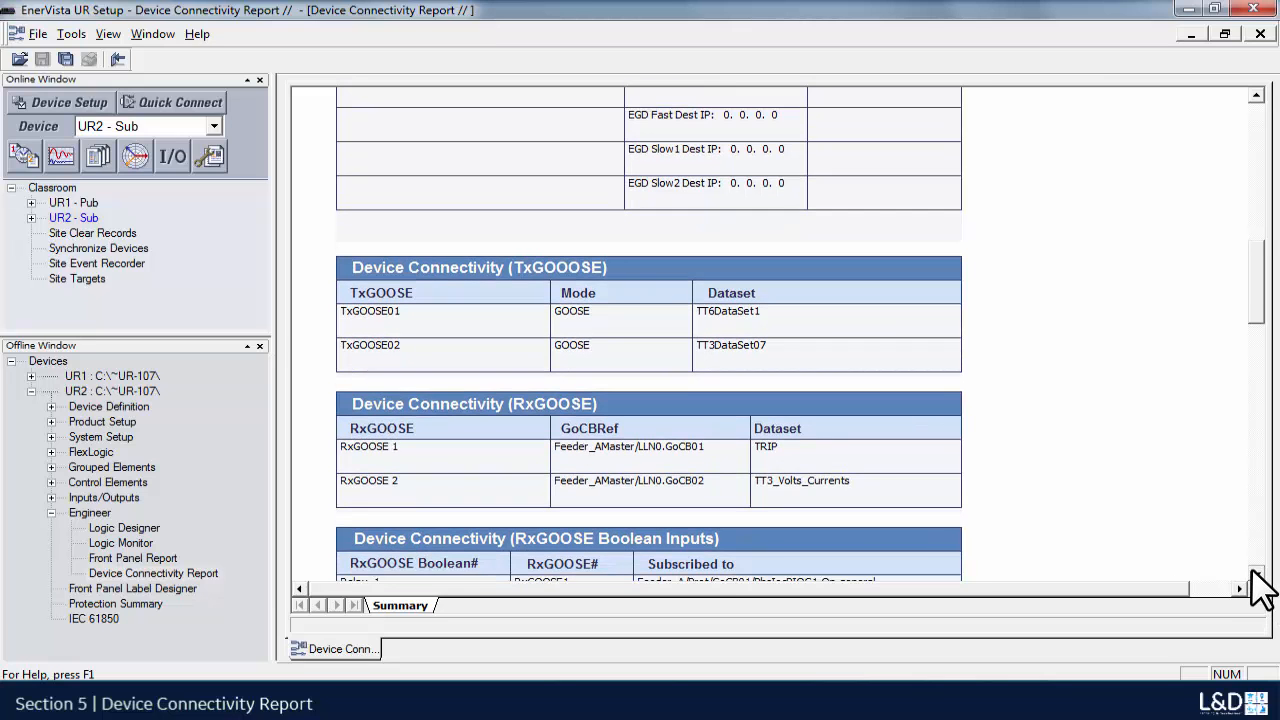
{"action": "left_click", "coordinate": [1256, 573]}
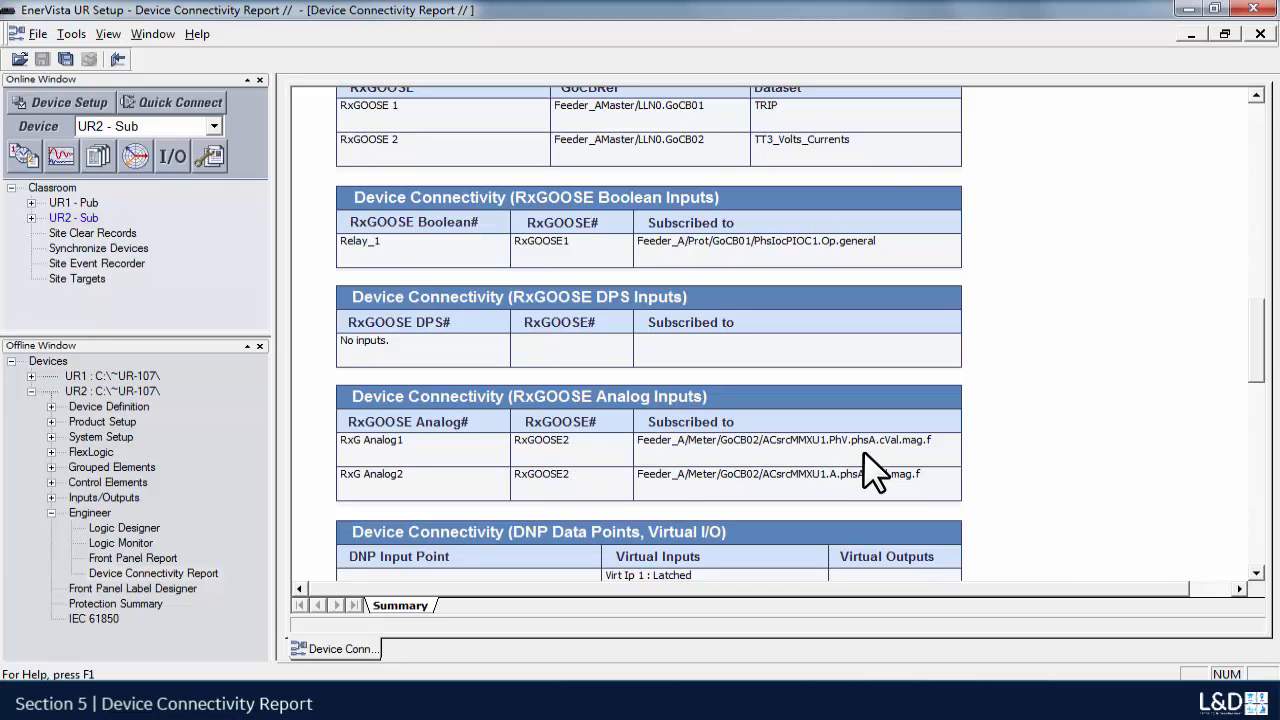
{"action": "left_click", "coordinate": [1257, 573]}
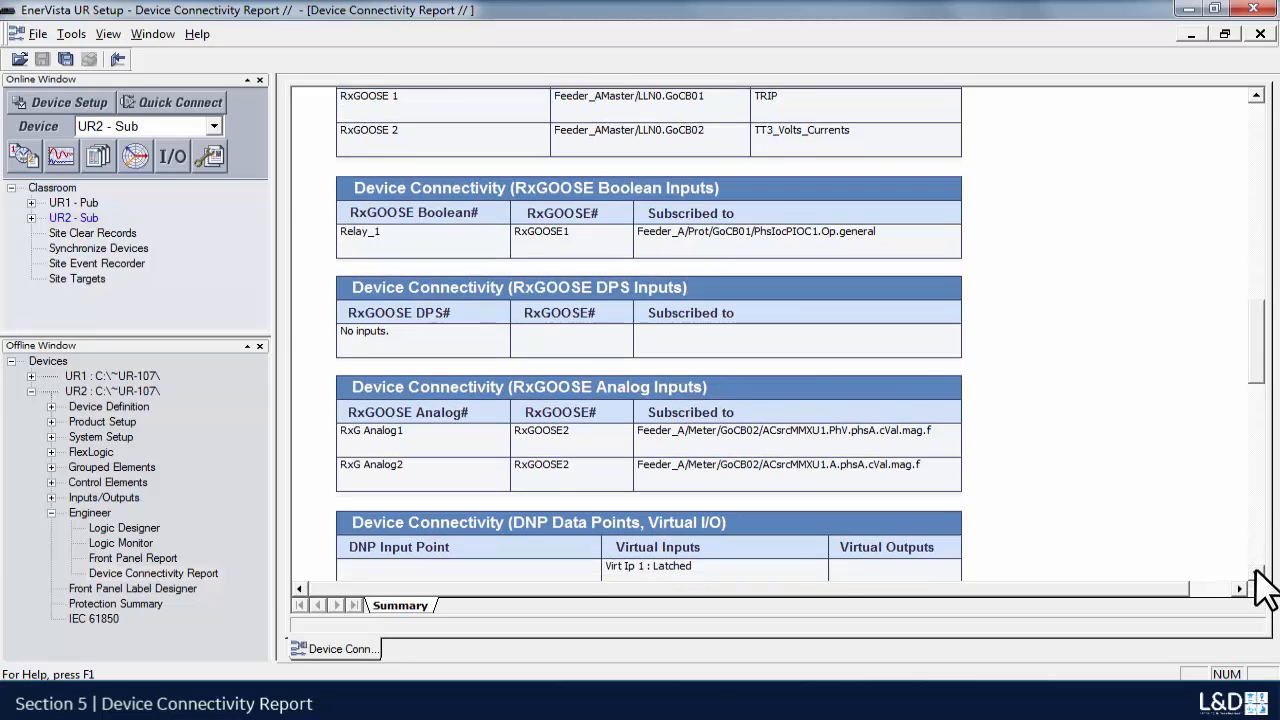
Step: Examine the report's DNP data points and virtual I/O table, and the Direct I/O channel, data rate and alarm settings
{"action": "left_click", "coordinate": [1257, 573]}
{"action": "left_click", "coordinate": [1257, 573]}
{"action": "left_click", "coordinate": [1257, 573]}
{"action": "left_click", "coordinate": [1257, 573]}
{"action": "left_click", "coordinate": [1257, 573]}
{"action": "left_click", "coordinate": [1257, 573]}
{"action": "left_click", "coordinate": [1257, 573]}
{"action": "left_click", "coordinate": [1257, 573]}
{"action": "left_click", "coordinate": [1257, 573]}
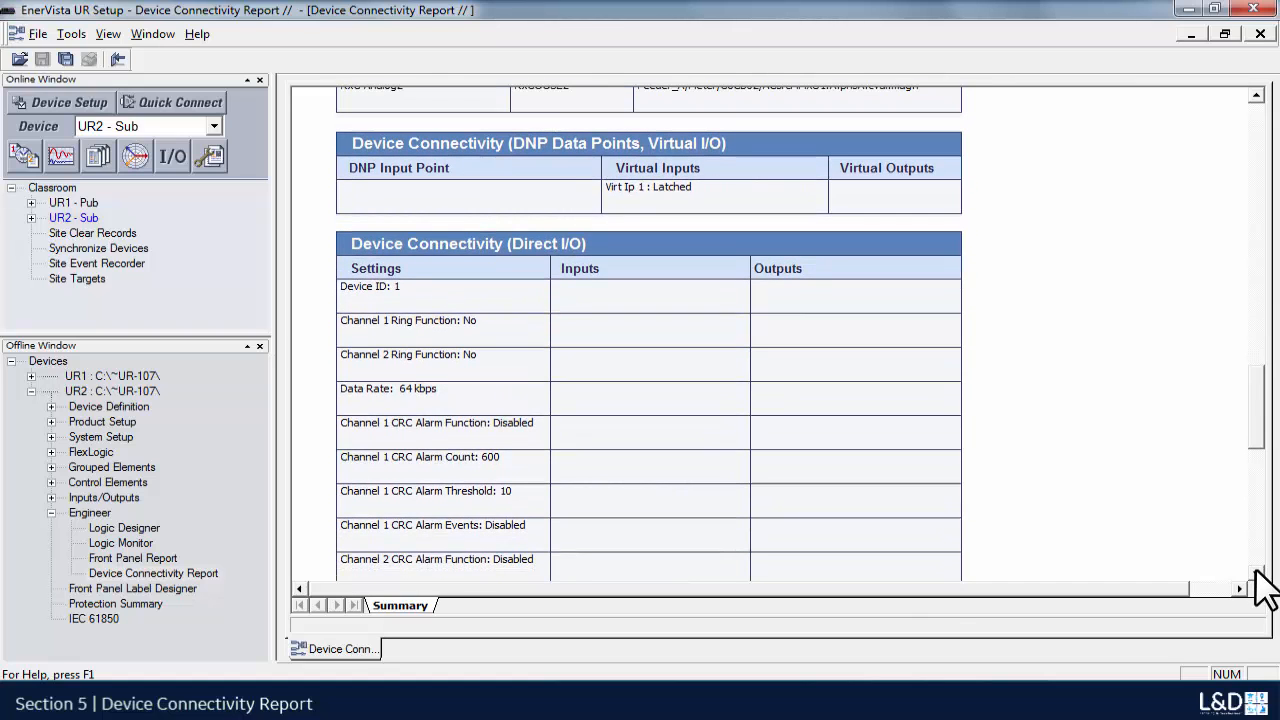
{"action": "left_click", "coordinate": [1257, 573]}
{"action": "left_click", "coordinate": [1257, 573]}
{"action": "left_click", "coordinate": [1257, 573]}
{"action": "left_click", "coordinate": [1257, 573]}
{"action": "left_click", "coordinate": [1257, 573]}
{"action": "left_click", "coordinate": [1257, 573]}
{"action": "left_click", "coordinate": [1257, 573]}
{"action": "left_click", "coordinate": [1257, 573]}
{"action": "left_click", "coordinate": [1257, 573]}
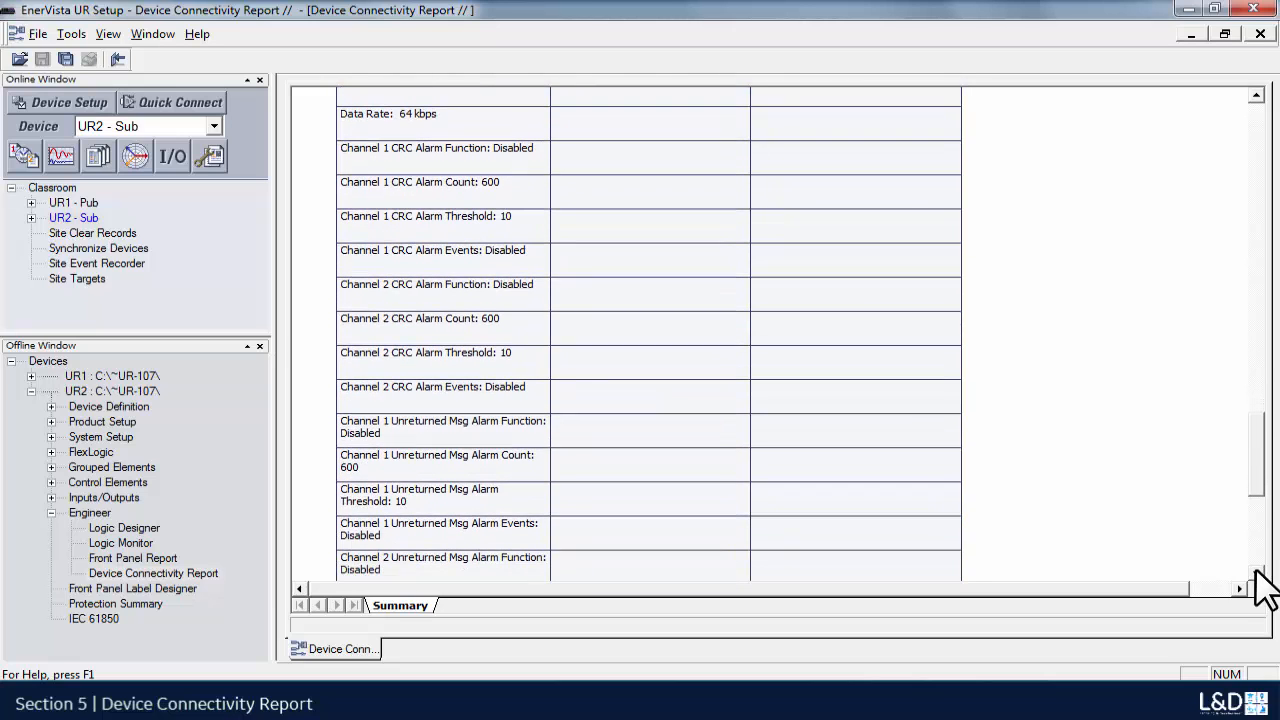
Step: Return to the start of the Device Connectivity Report and start saving it as a PDF file
{"action": "left_click_drag", "start_coordinate": [1258, 478], "coordinate": [1255, 186]}
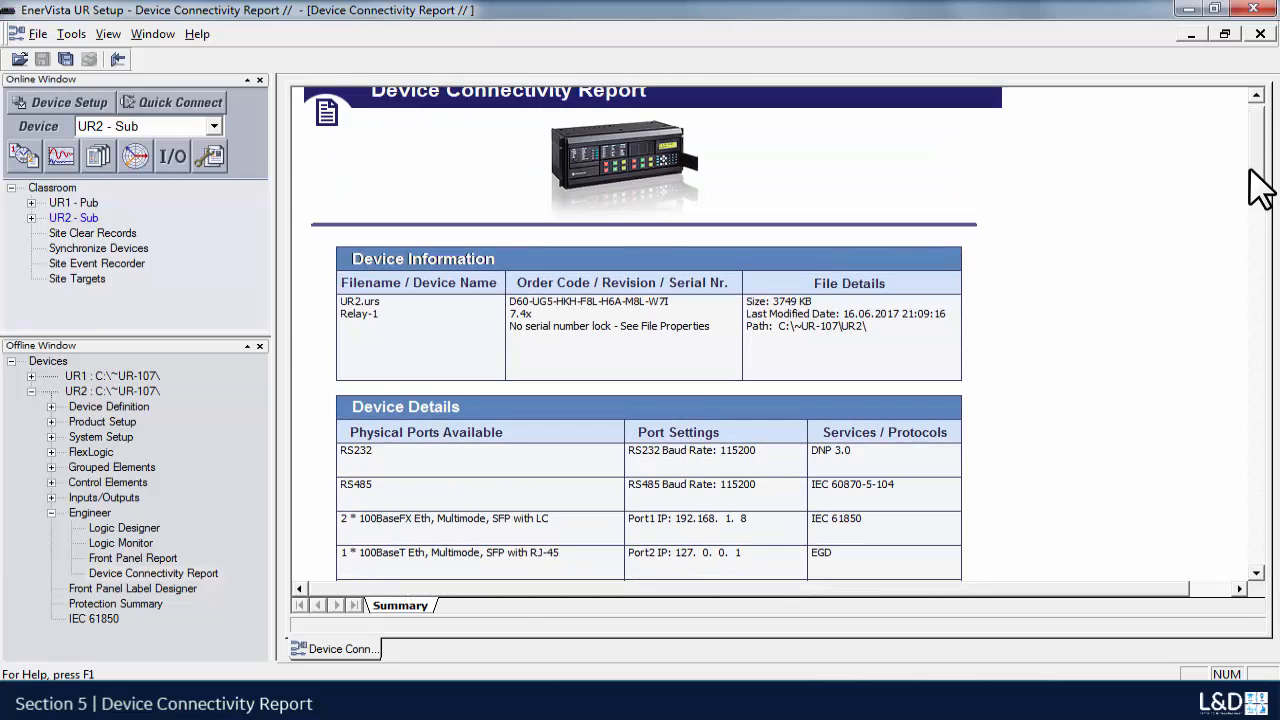
{"action": "left_click", "coordinate": [64, 59]}
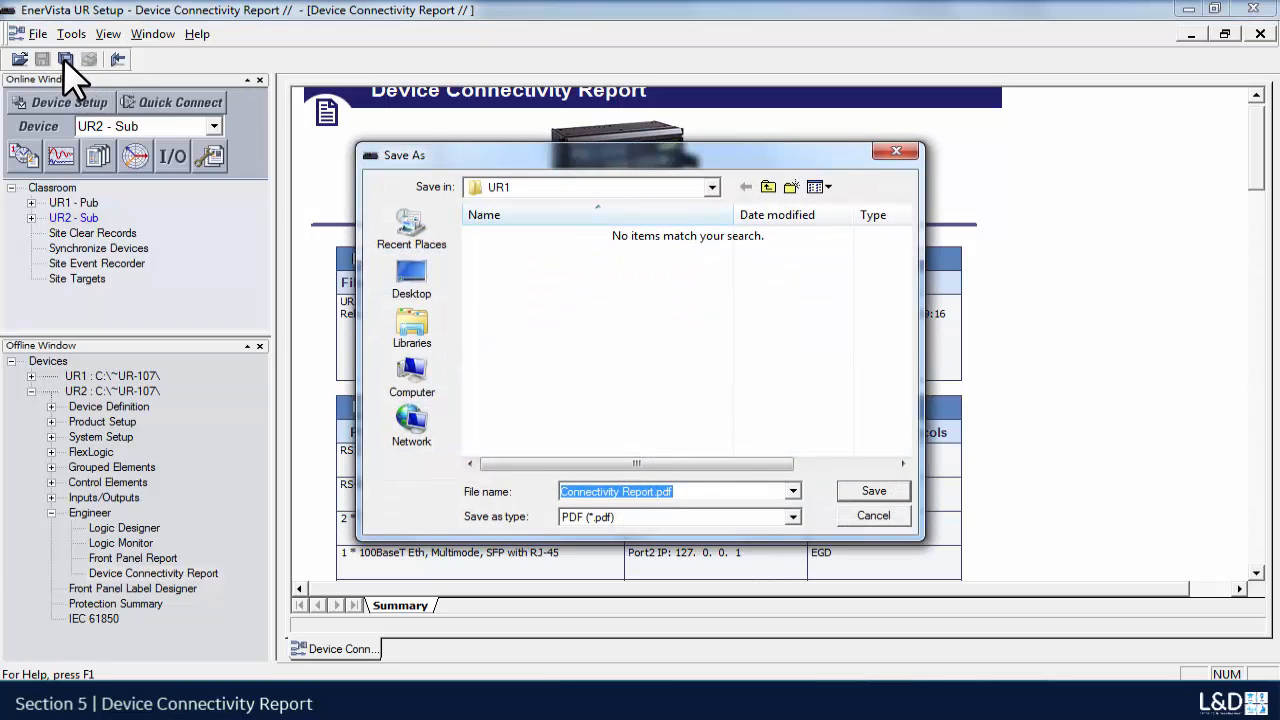